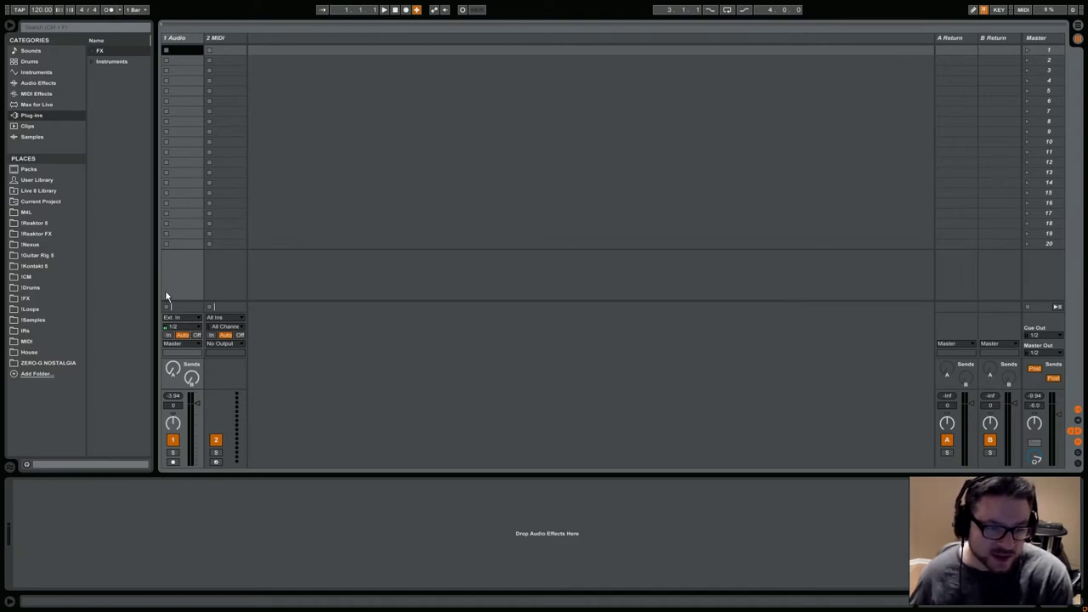
Step: Arm the audio track, record a clip in each of its first two slots, and stop the recording
{"action": "left_click", "coordinate": [174, 462]}
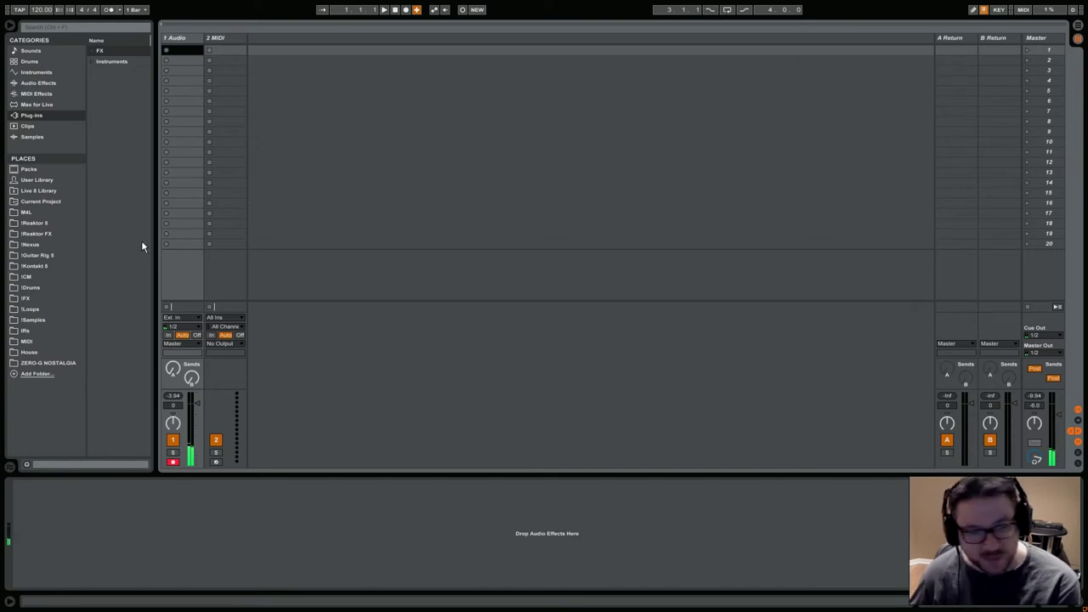
{"action": "left_click", "coordinate": [167, 48]}
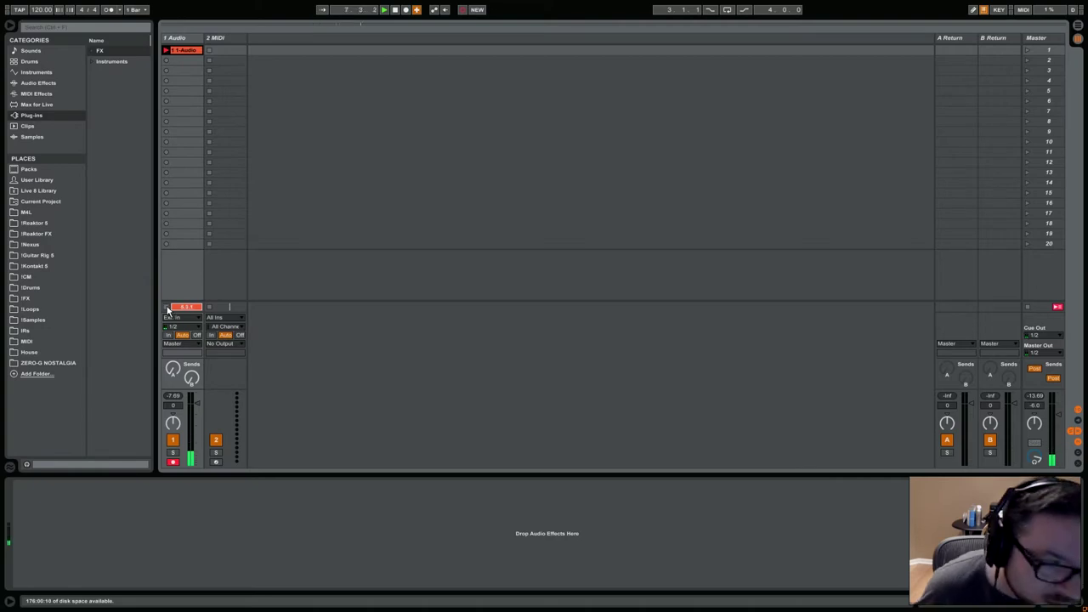
{"action": "left_click", "coordinate": [167, 61]}
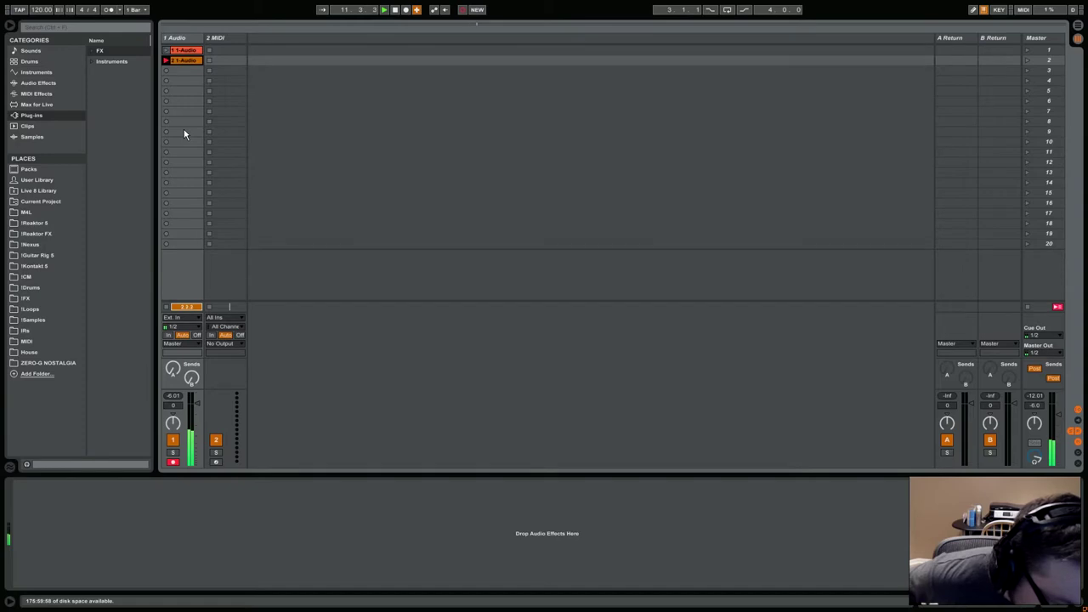
{"action": "left_click", "coordinate": [167, 306]}
Step: Set the loop start and start marker of the second recorded clip to bar 2, and play the clip to check it
{"action": "left_click", "coordinate": [185, 60]}
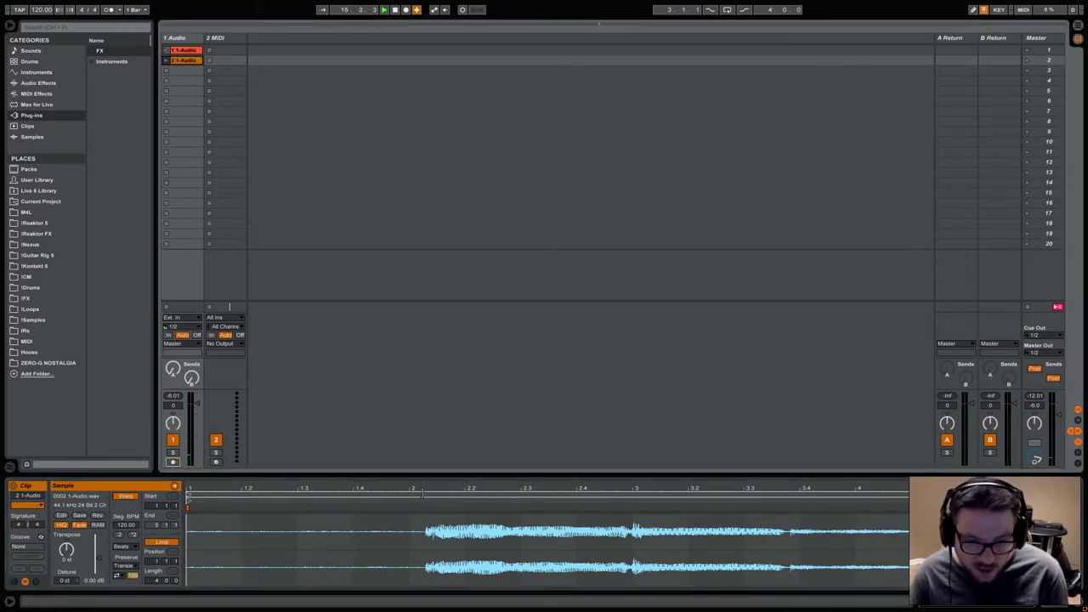
{"action": "left_click", "coordinate": [410, 494]}
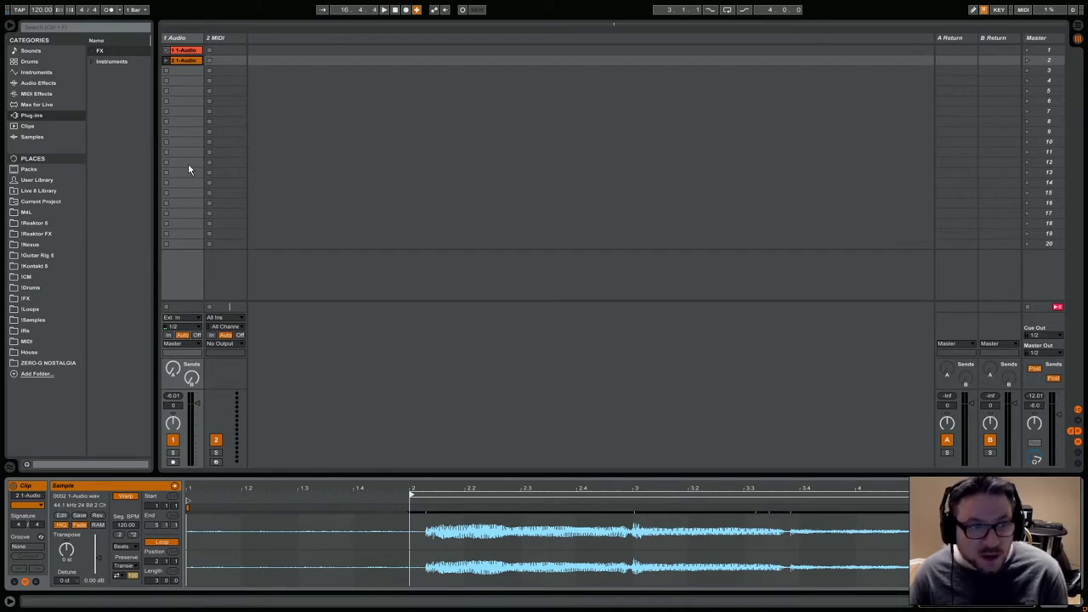
{"action": "left_click", "coordinate": [167, 61]}
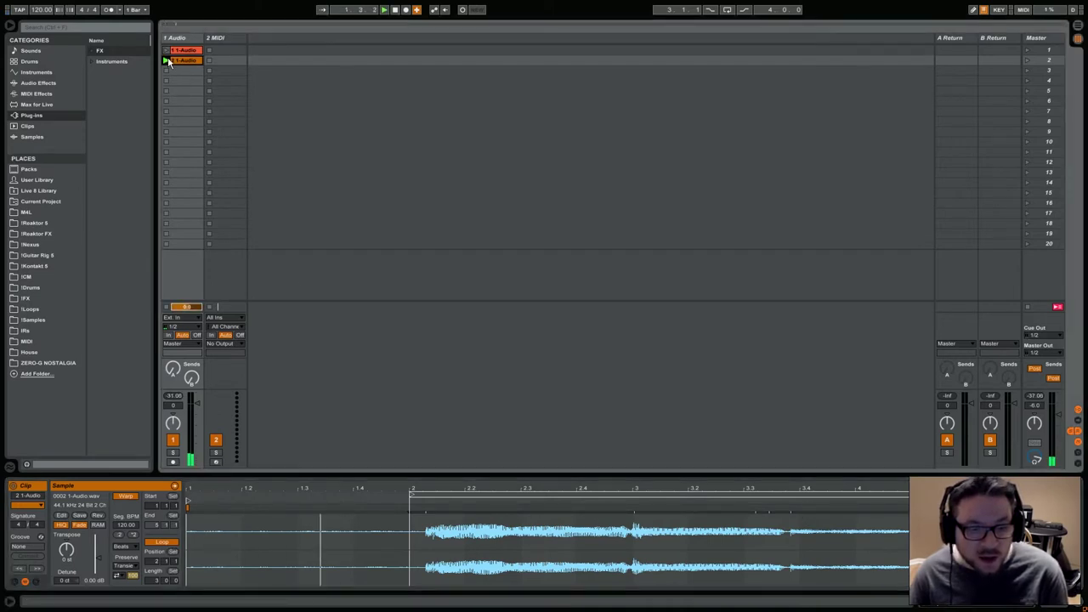
{"action": "left_click", "coordinate": [413, 501]}
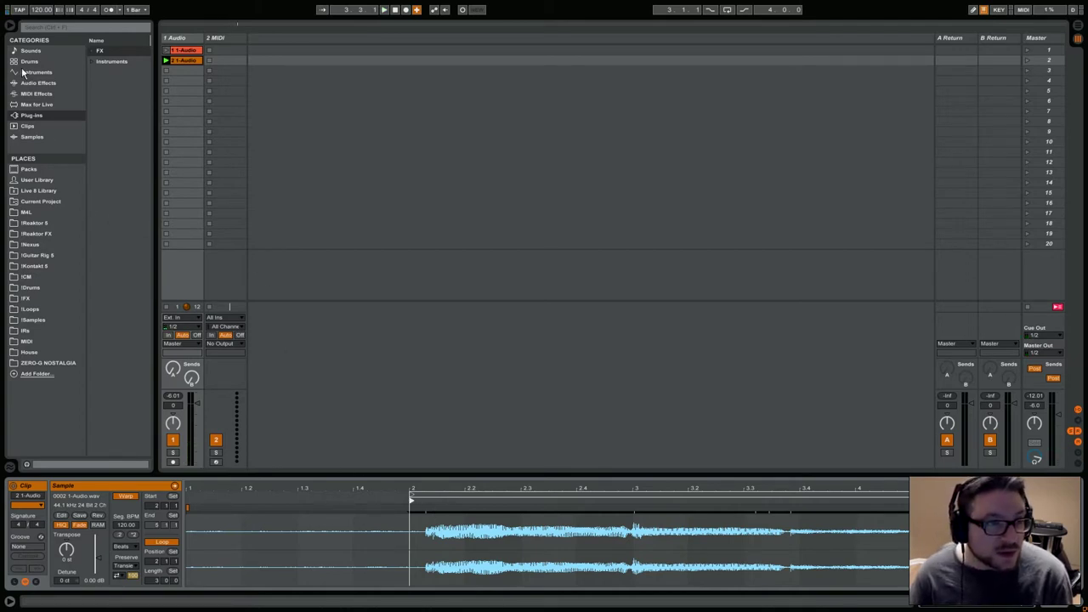
Step: Create a new track with Simpler and load the second recorded clip into it as the sample
{"action": "right_click", "coordinate": [189, 61]}
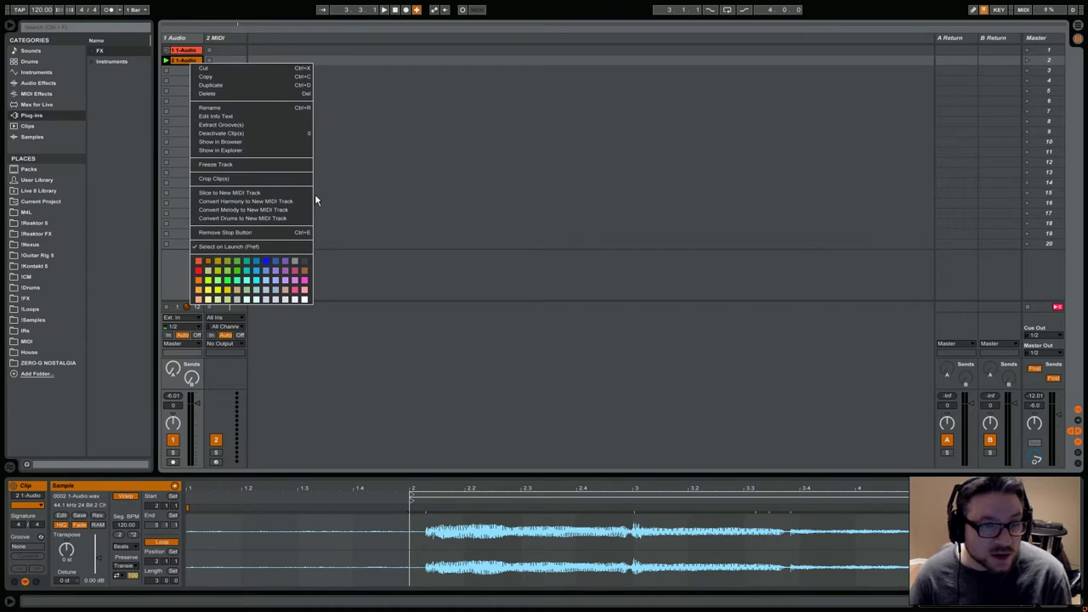
{"action": "left_click", "coordinate": [42, 74]}
{"action": "left_click", "coordinate": [43, 73]}
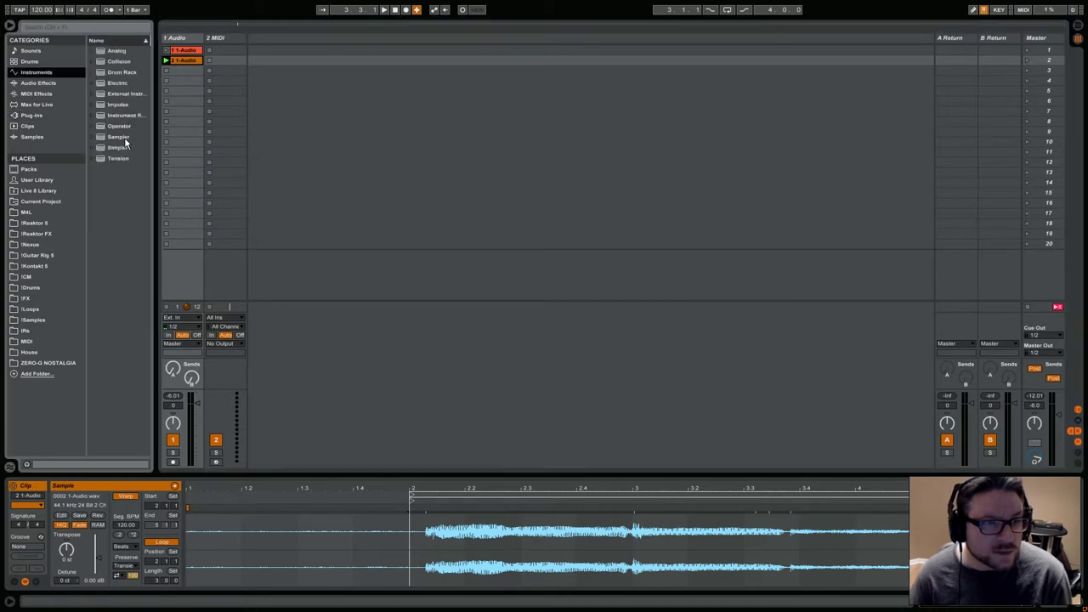
{"action": "left_click_drag", "start_coordinate": [118, 147], "coordinate": [259, 56]}
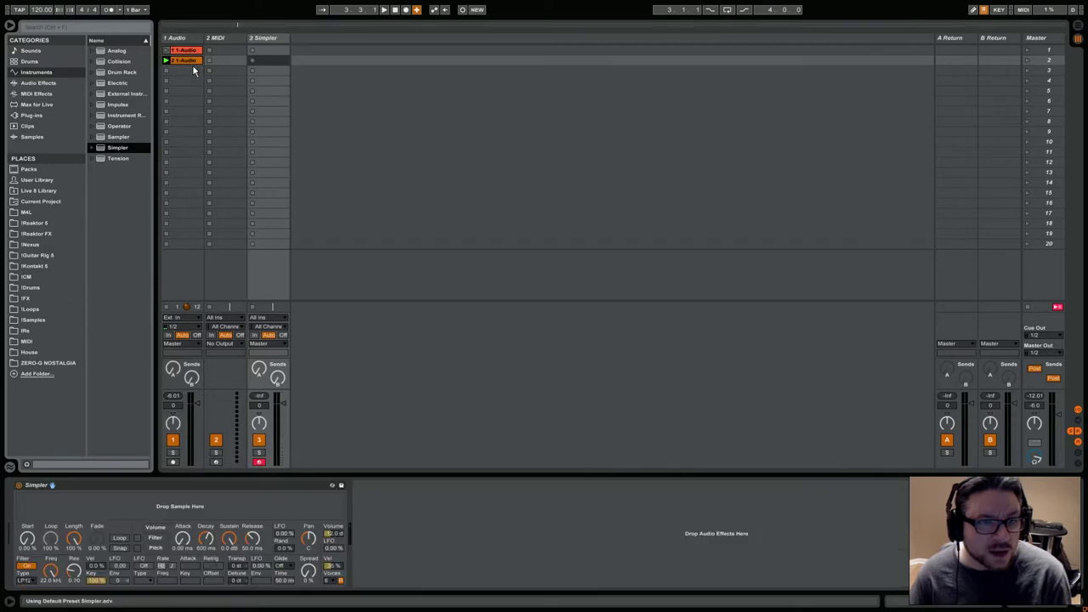
{"action": "left_click_drag", "start_coordinate": [194, 57], "coordinate": [215, 495]}
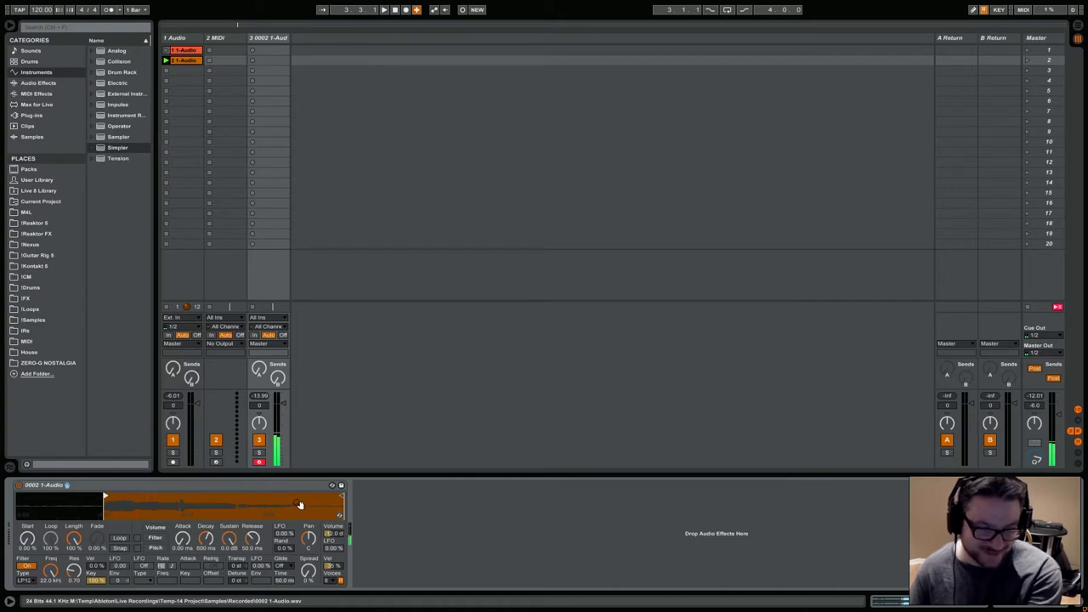
Step: Trim the sample's end in Simpler to the first part of the sound and set the volume attack to about 116 ms
{"action": "left_click_drag", "start_coordinate": [340, 500], "coordinate": [177, 500]}
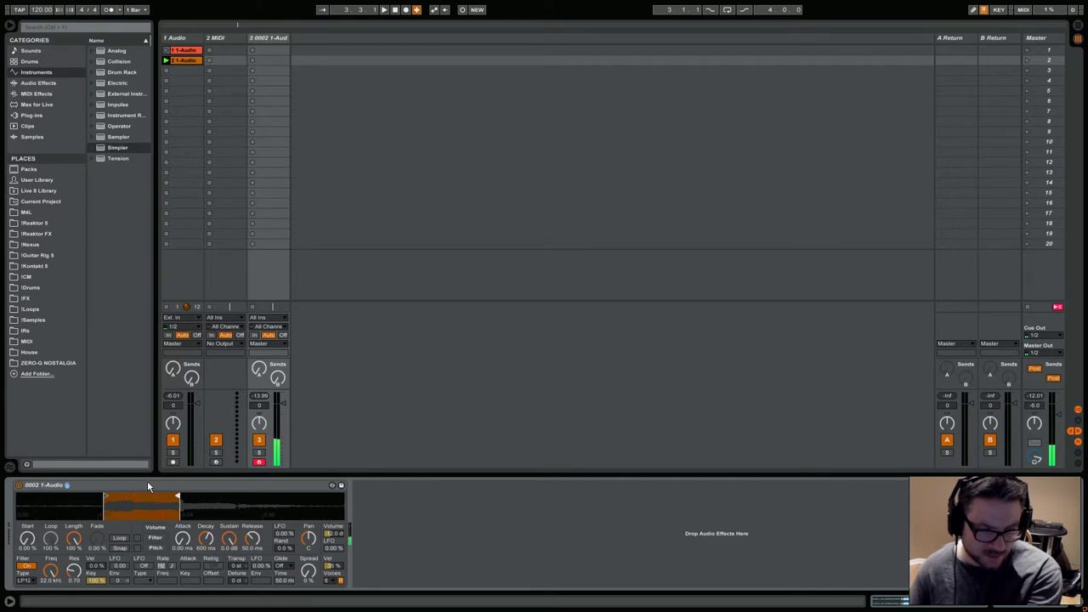
{"action": "mouse_move", "coordinate": [148, 504]}
{"action": "left_mouse_down"}
{"action": "mouse_move", "coordinate": [149, 531]}
{"action": "mouse_move", "coordinate": [149, 502]}
{"action": "left_mouse_up"}
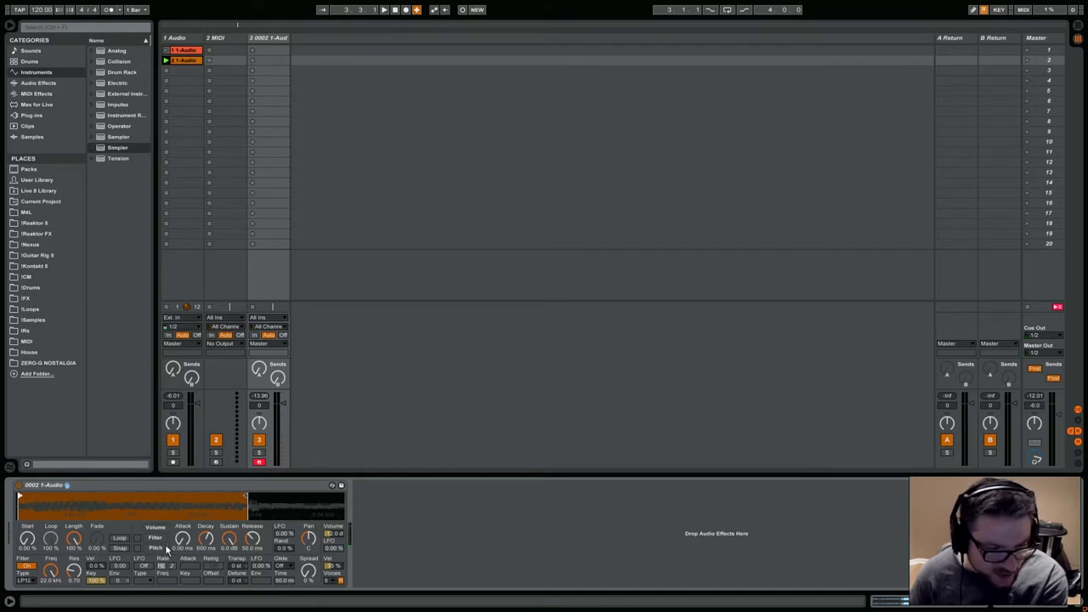
{"action": "left_click_drag", "start_coordinate": [181, 539], "coordinate": [181, 526]}
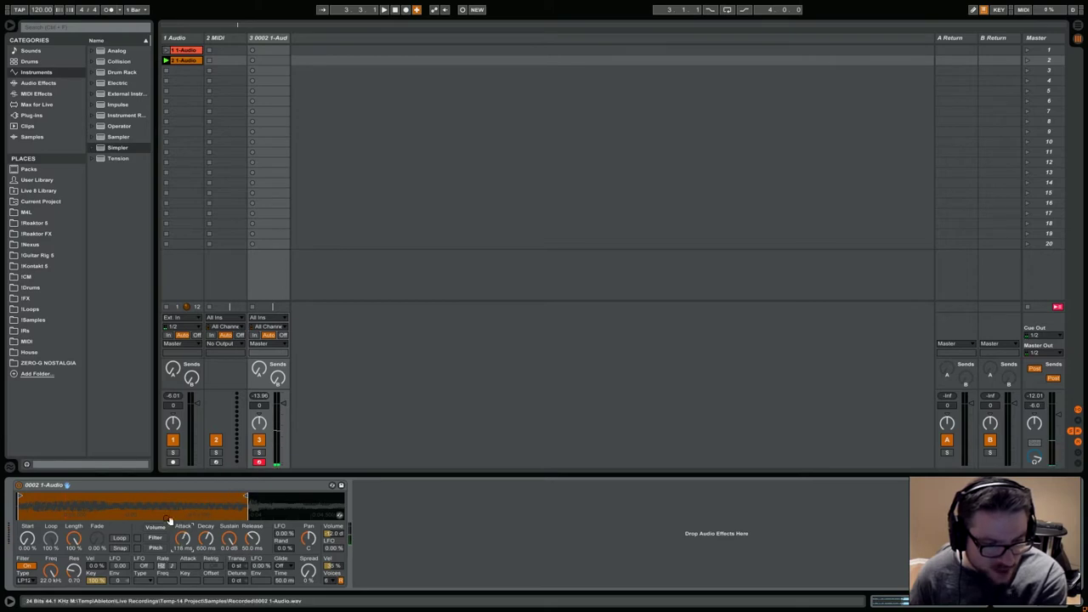
Step: Turn on Loop and Snap in Simpler, with Length 23.8 %, Loop 50.6 %, Fade 91.3 % and Start about 19.6 %
{"action": "left_click_drag", "start_coordinate": [73, 541], "coordinate": [74, 591]}
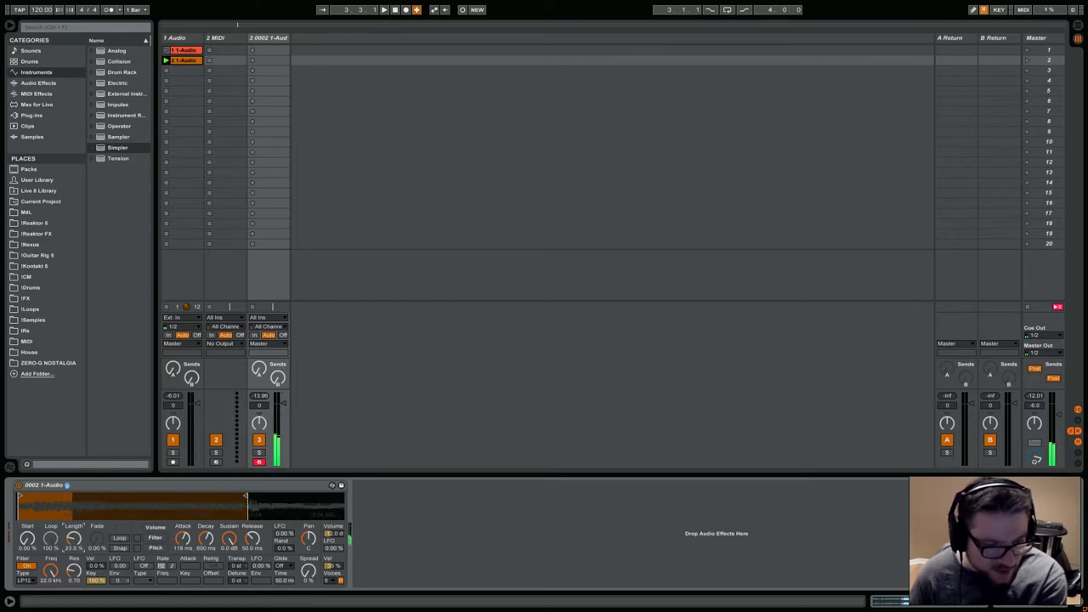
{"action": "left_click", "coordinate": [119, 540]}
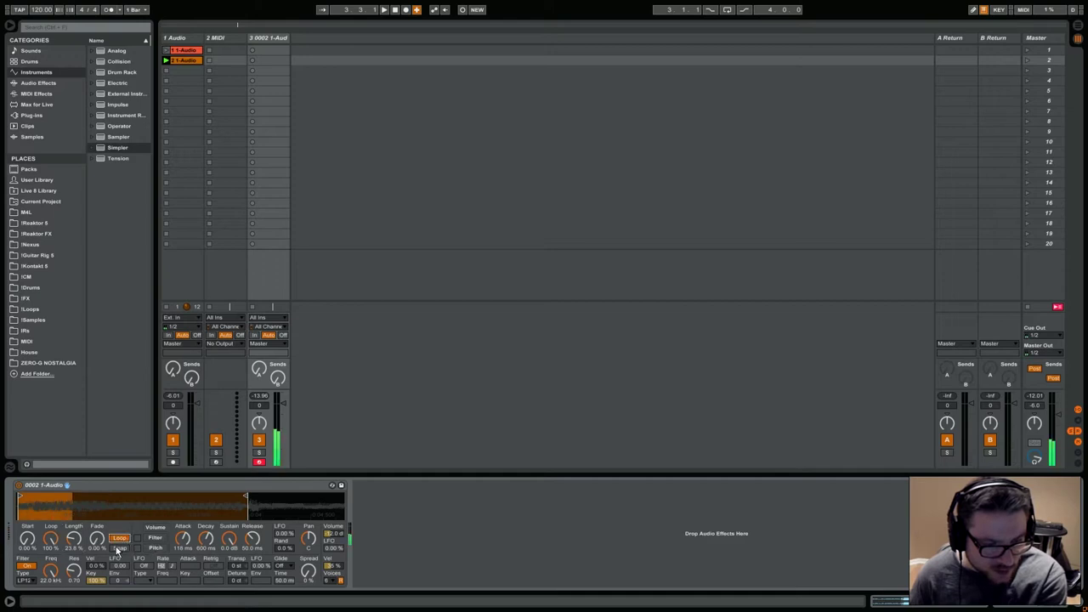
{"action": "left_click", "coordinate": [119, 548]}
{"action": "left_click_drag", "start_coordinate": [92, 538], "coordinate": [51, 578]}
{"action": "left_click_drag", "start_coordinate": [27, 538], "coordinate": [28, 521]}
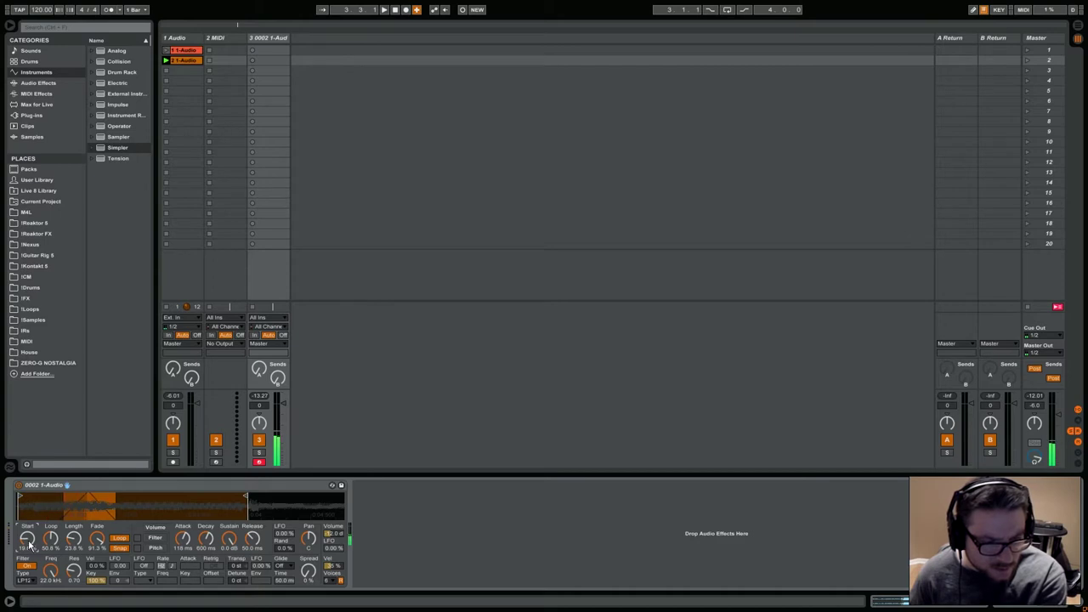
Step: Set Simpler's attack to 0.00 ms and decay to 1.00 ms, and reduce the sample length to 13.5 %
{"action": "left_click_drag", "start_coordinate": [96, 538], "coordinate": [74, 536]}
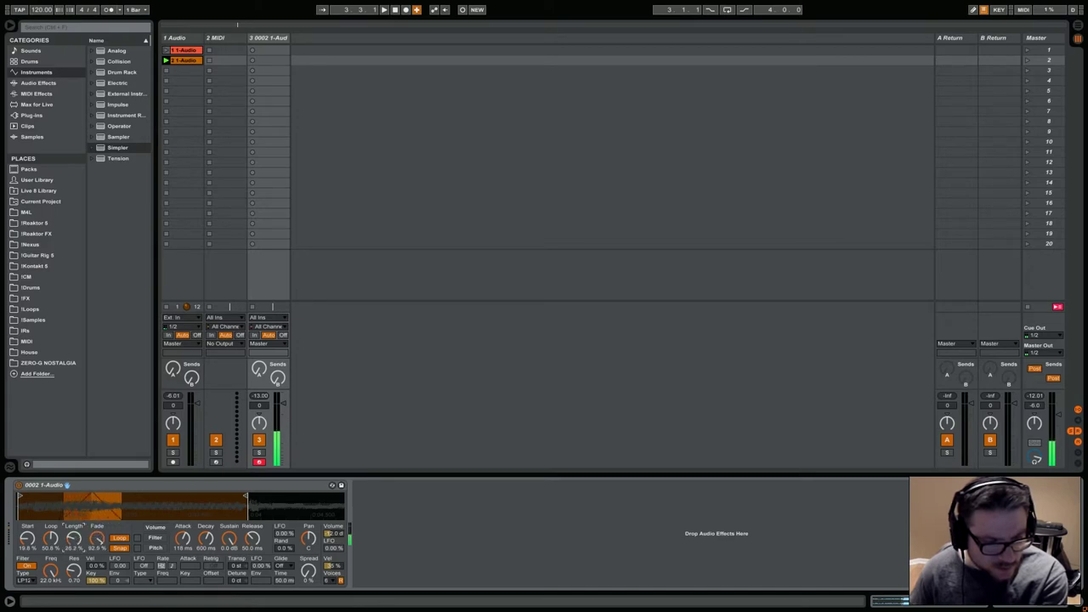
{"action": "mouse_move", "coordinate": [205, 538]}
{"action": "left_mouse_down"}
{"action": "mouse_move", "coordinate": [197, 556]}
{"action": "mouse_move", "coordinate": [220, 543]}
{"action": "mouse_move", "coordinate": [219, 561]}
{"action": "mouse_move", "coordinate": [206, 531]}
{"action": "mouse_move", "coordinate": [187, 556]}
{"action": "mouse_move", "coordinate": [218, 501]}
{"action": "mouse_move", "coordinate": [206, 556]}
{"action": "left_mouse_up"}
{"action": "left_click_drag", "start_coordinate": [85, 541], "coordinate": [85, 568]}
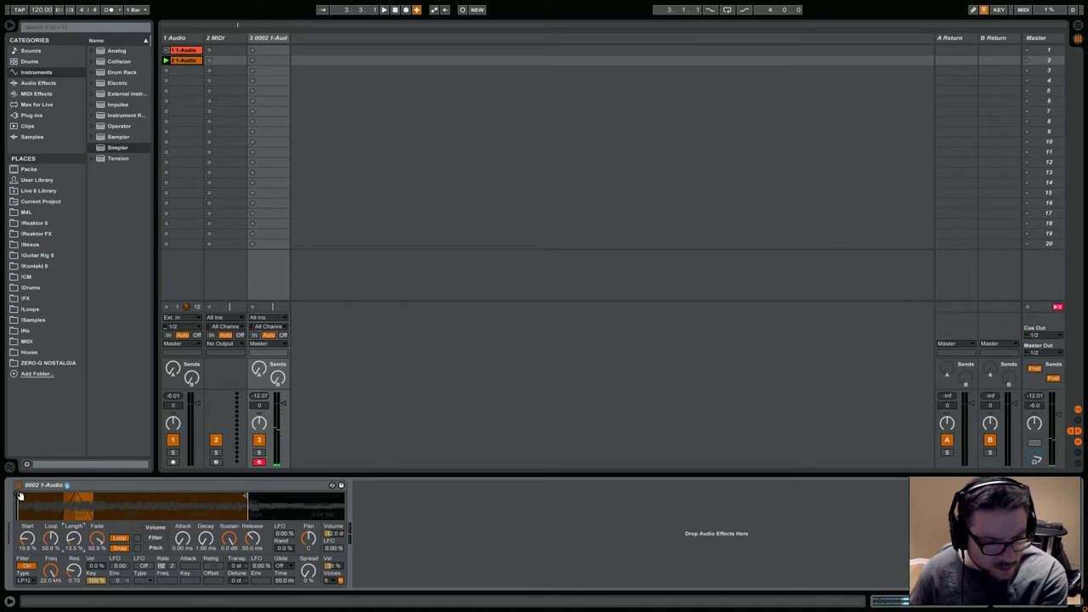
Step: Move the sample's start marker further into the sound, turn off Snap, and set Length to 27.8 % and Fade to 75.4 %
{"action": "left_click_drag", "start_coordinate": [19, 498], "coordinate": [105, 498]}
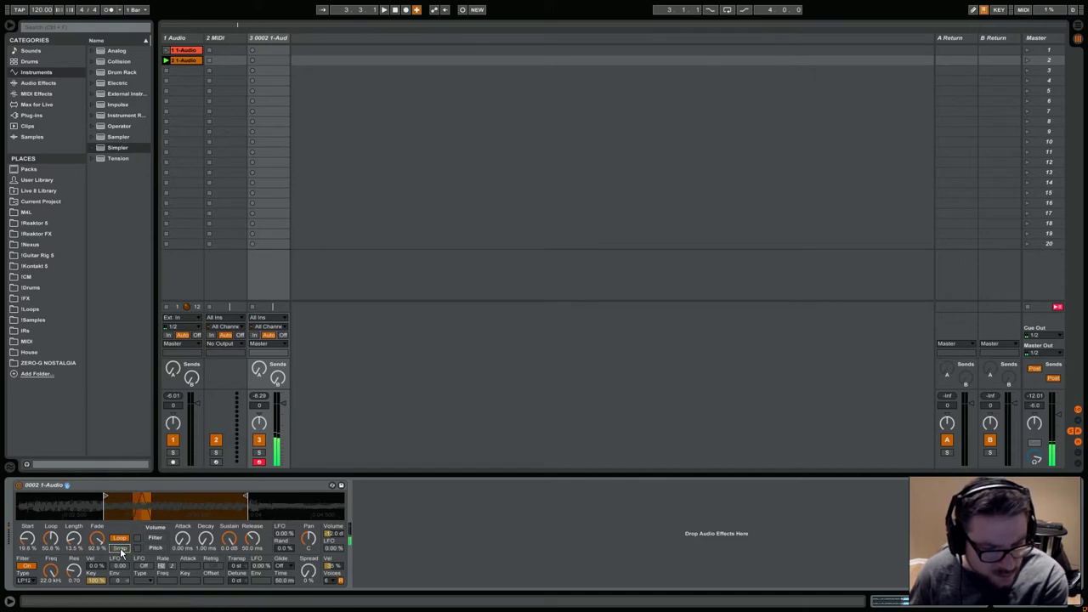
{"action": "mouse_move", "coordinate": [98, 542]}
{"action": "left_mouse_down"}
{"action": "mouse_move", "coordinate": [98, 583]}
{"action": "mouse_move", "coordinate": [97, 495]}
{"action": "left_mouse_up"}
{"action": "mouse_move", "coordinate": [74, 537]}
{"action": "left_mouse_down"}
{"action": "mouse_move", "coordinate": [74, 561]}
{"action": "mouse_move", "coordinate": [74, 531]}
{"action": "left_mouse_up"}
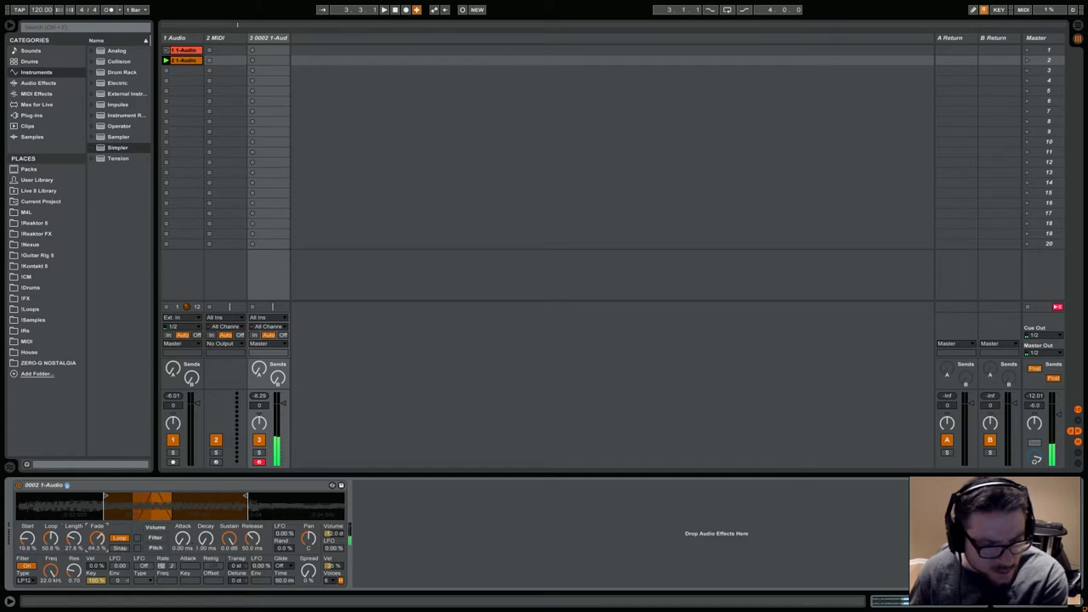
{"action": "left_click_drag", "start_coordinate": [97, 538], "coordinate": [97, 527]}
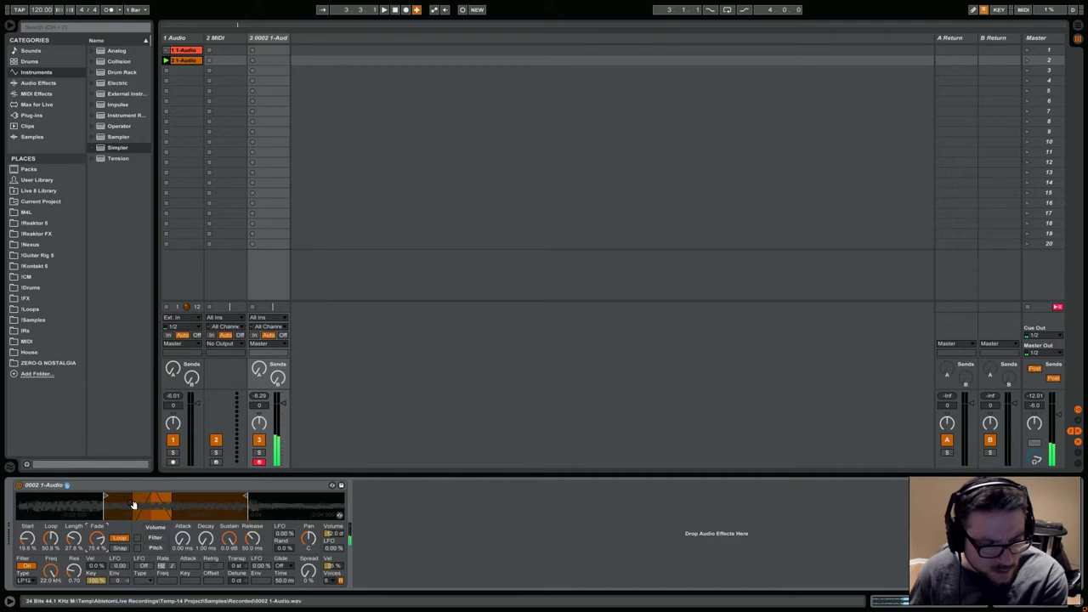
Step: Refine the loop region in Simpler with Loop 32.5 %, Length 33.3 %, Fade about 68 % and Start about 39 %
{"action": "left_click_drag", "start_coordinate": [159, 498], "coordinate": [34, 491]}
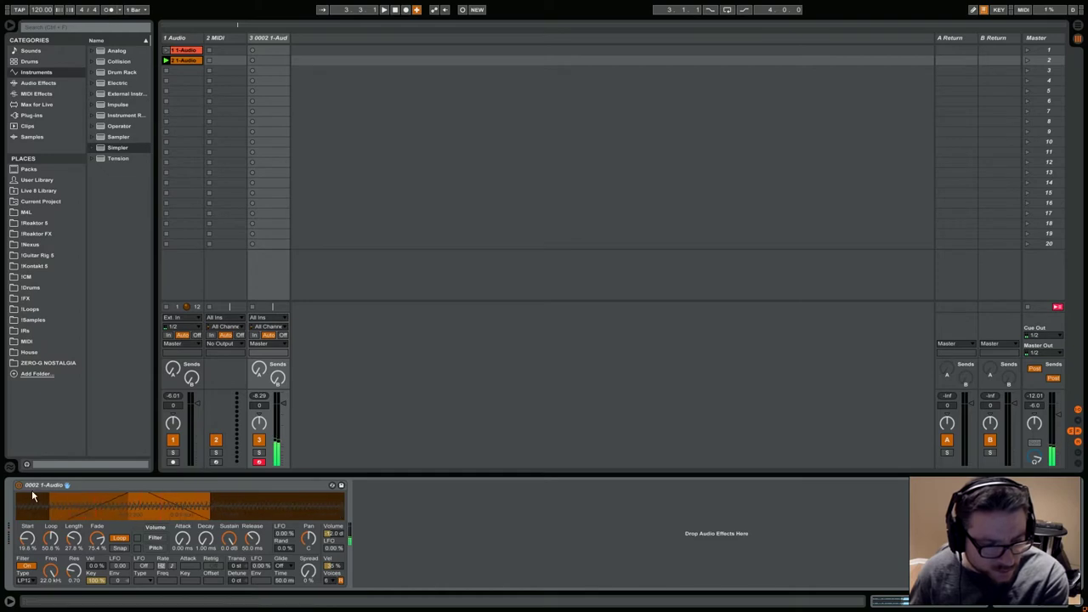
{"action": "left_click_drag", "start_coordinate": [51, 539], "coordinate": [73, 538]}
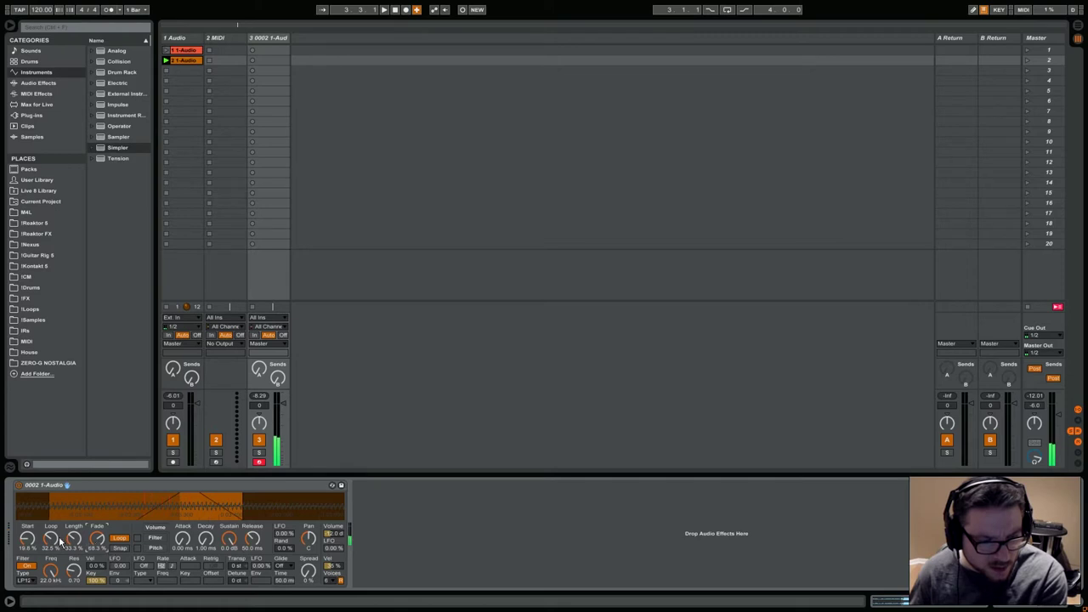
{"action": "left_click_drag", "start_coordinate": [28, 544], "coordinate": [28, 534]}
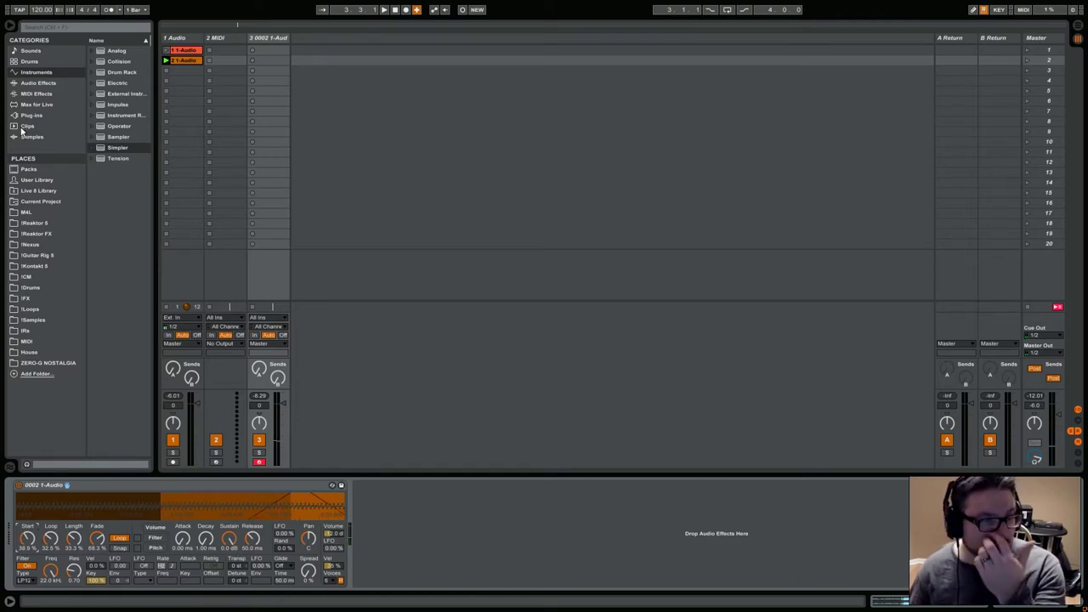
Step: Add the Max for Live LFO MIDI device in front of Simpler on the new track
{"action": "left_click", "coordinate": [34, 103]}
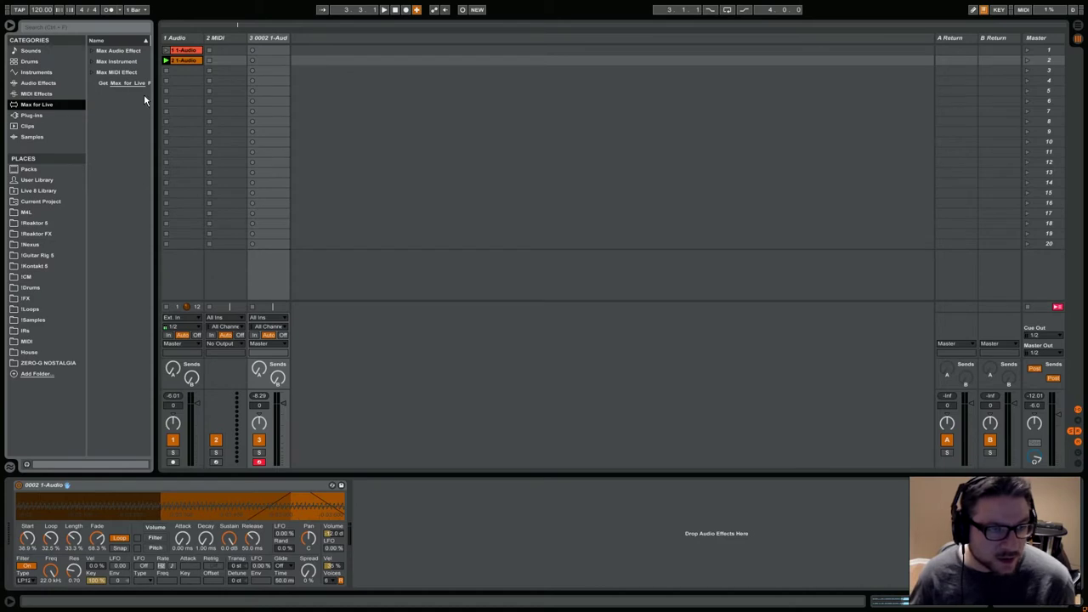
{"action": "left_click_drag", "start_coordinate": [153, 100], "coordinate": [235, 98]}
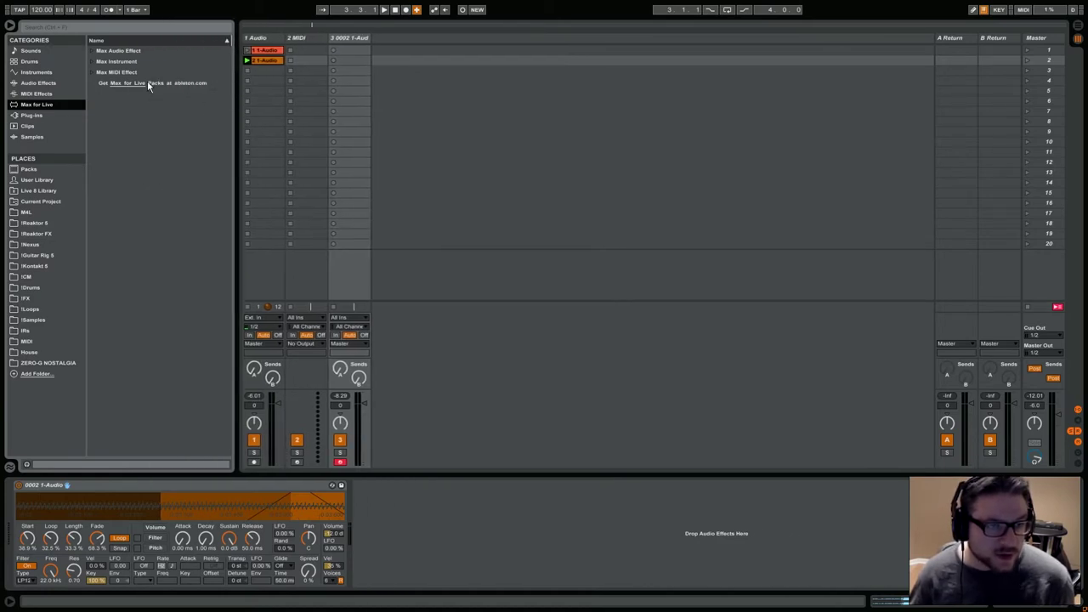
{"action": "left_click", "coordinate": [93, 73]}
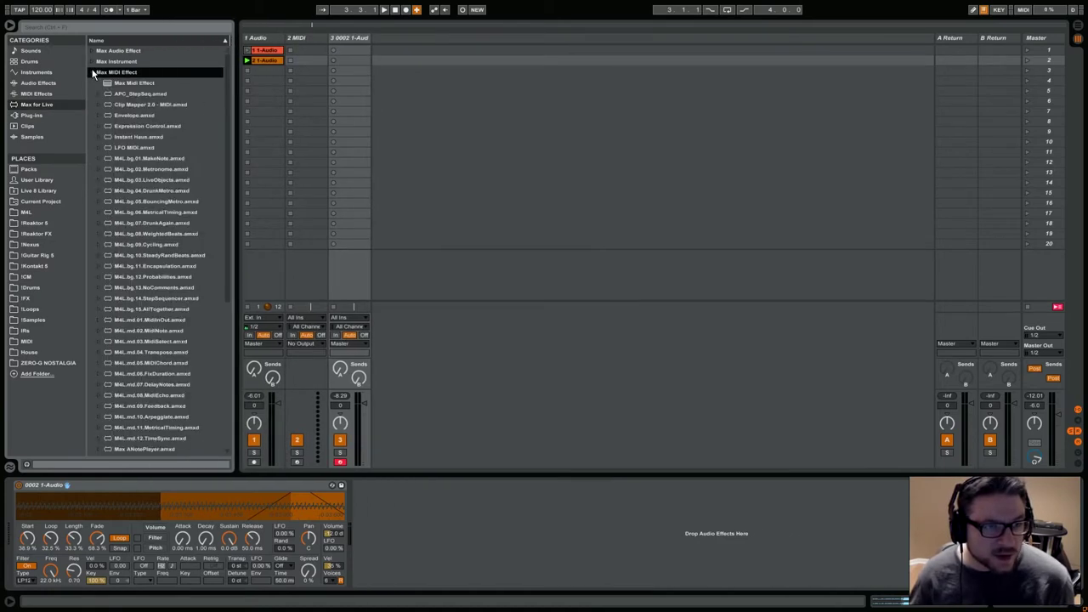
{"action": "left_click", "coordinate": [112, 149]}
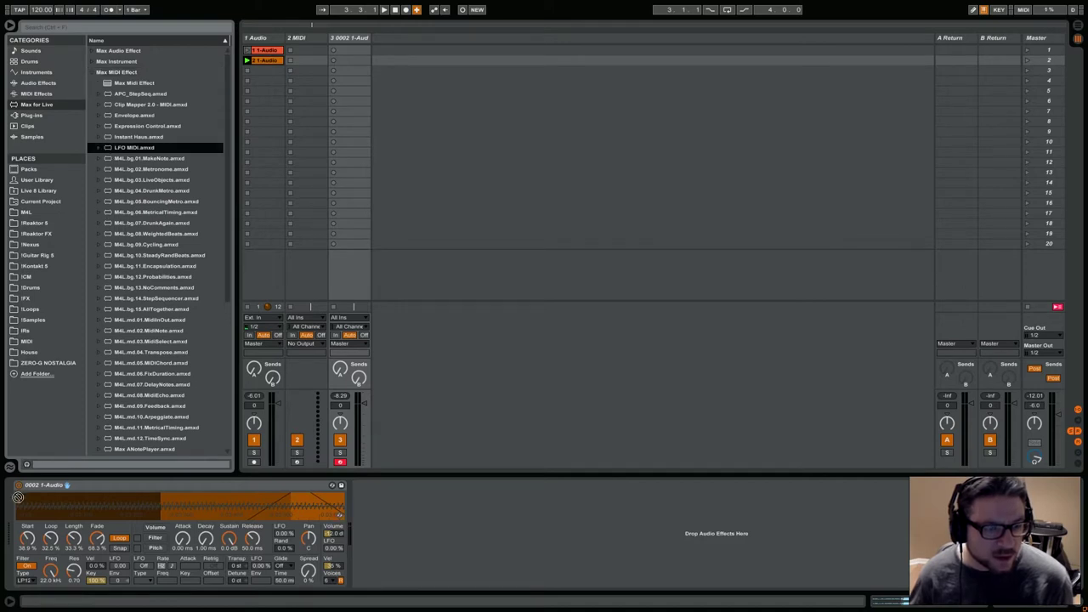
{"action": "left_click_drag", "start_coordinate": [4, 496], "coordinate": [17, 492]}
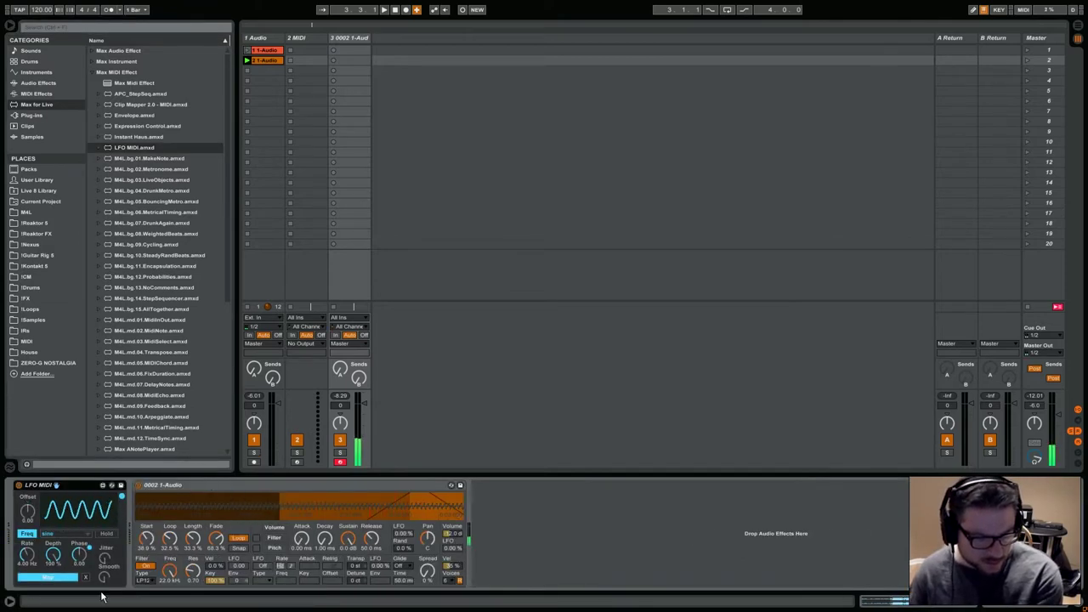
Step: Map the LFO to Simpler's Start parameter in Freq mode, with a rate of 1.24 Hz and a depth of 9.92 %
{"action": "left_click", "coordinate": [66, 580]}
{"action": "left_click", "coordinate": [147, 538]}
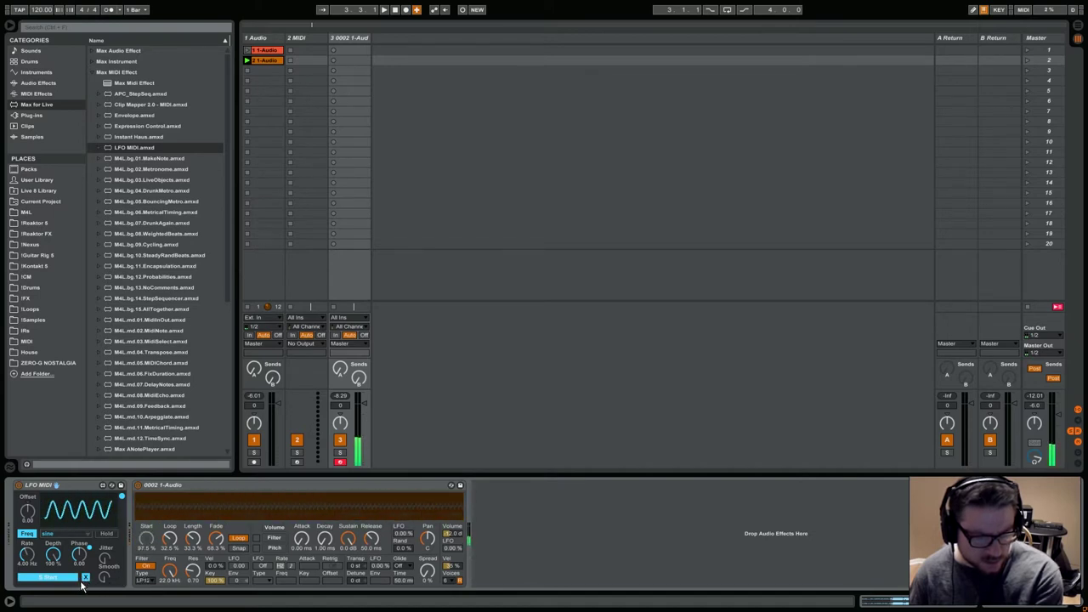
{"action": "left_click", "coordinate": [27, 534]}
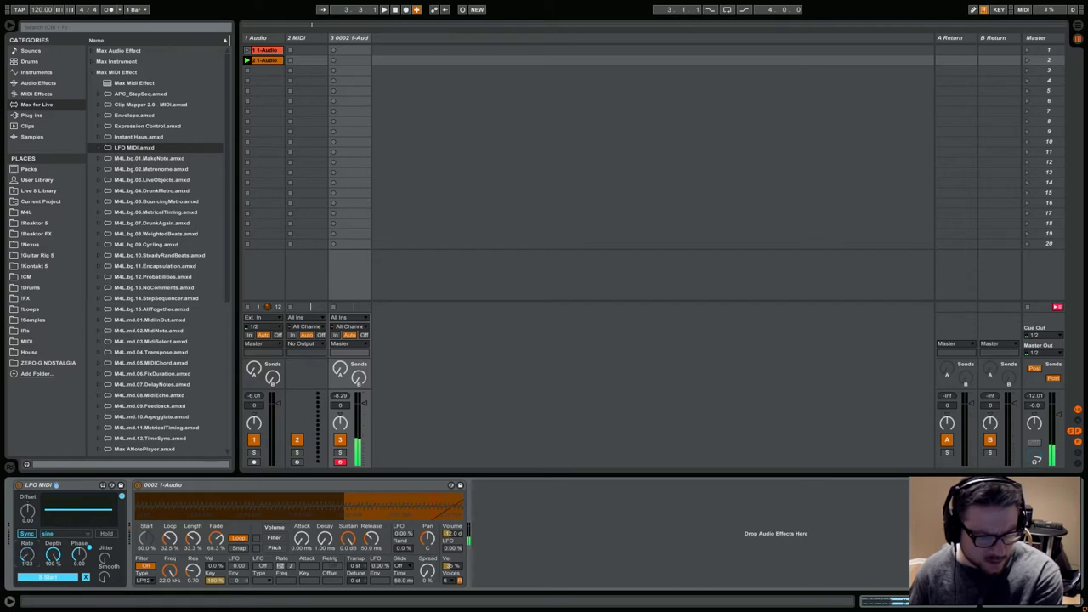
{"action": "left_click", "coordinate": [27, 533]}
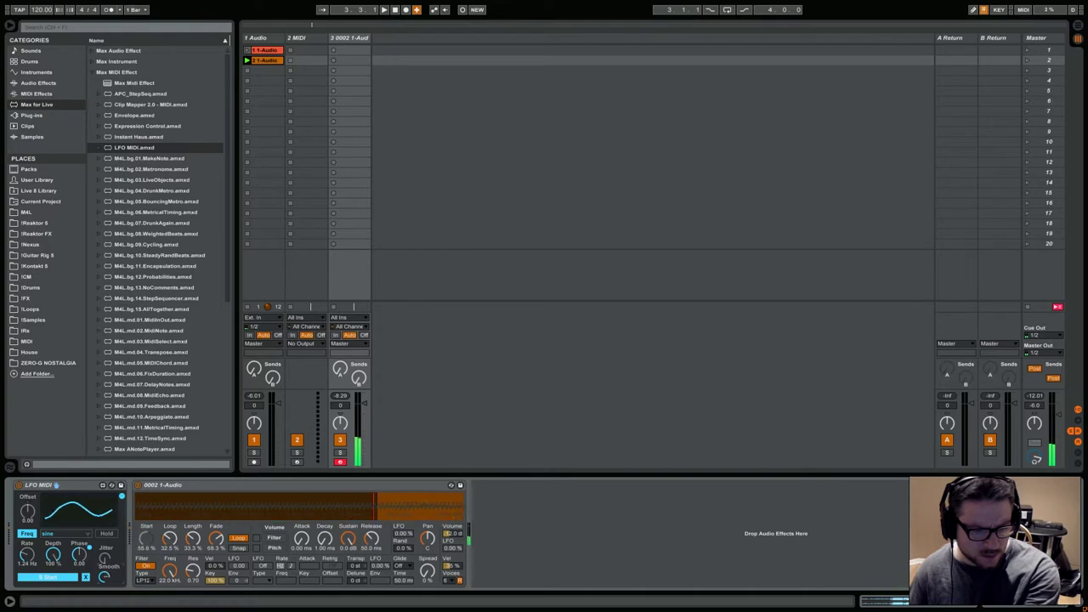
{"action": "left_click_drag", "start_coordinate": [53, 554], "coordinate": [69, 535]}
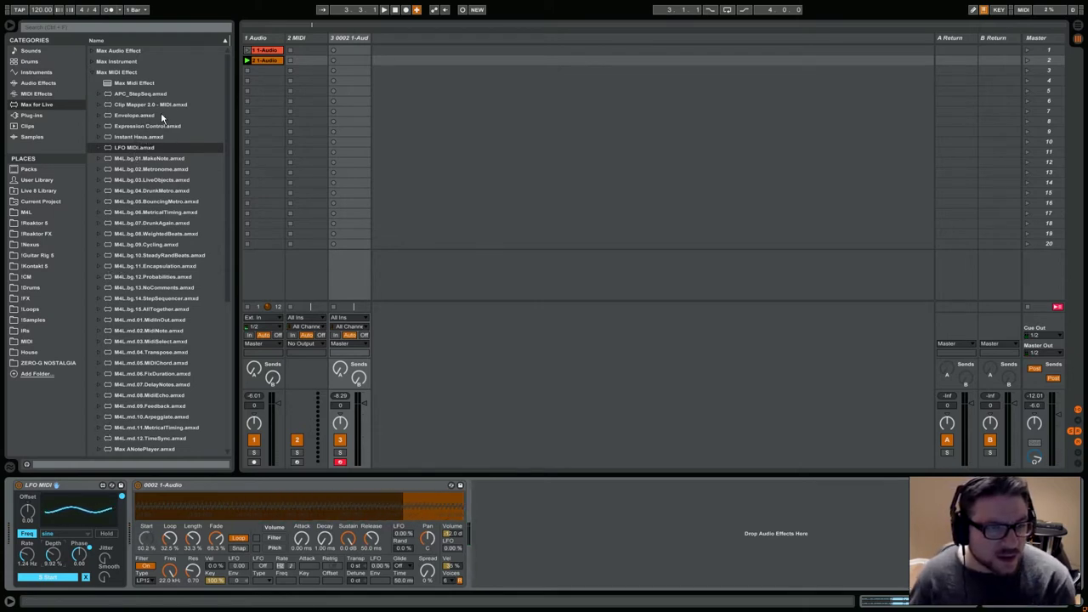
Step: Find the Expression Control Max MIDI effect and add it in front of the LFO
{"action": "scroll", "coordinate": [182, 296], "scroll_direction": "down", "scroll_amount": 3}
{"action": "scroll", "coordinate": [181, 297], "scroll_direction": "down", "scroll_amount": 5}
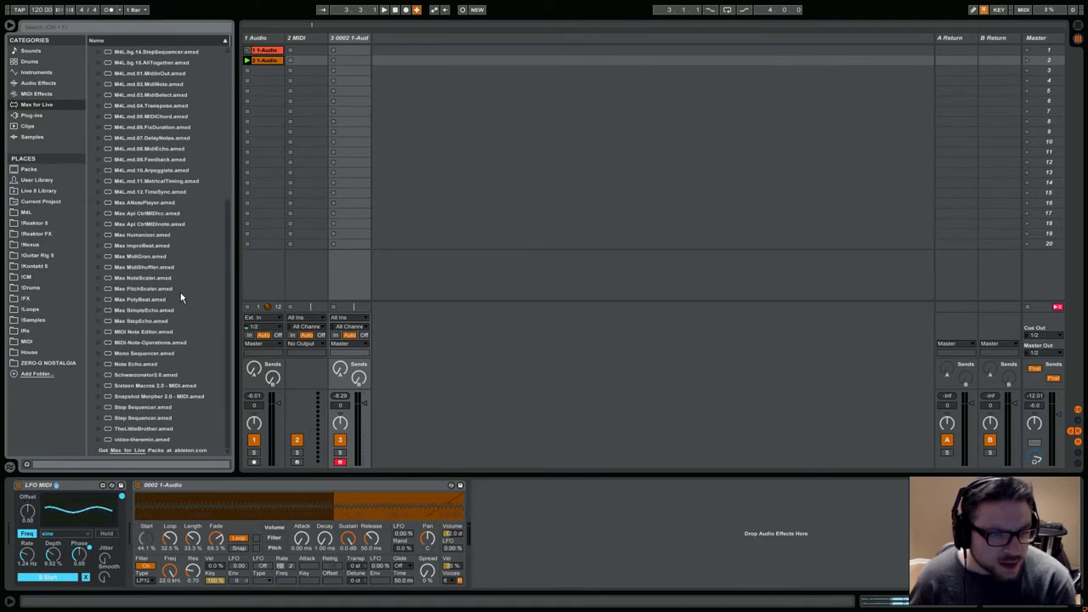
{"action": "scroll", "coordinate": [181, 297], "scroll_direction": "up", "scroll_amount": 7}
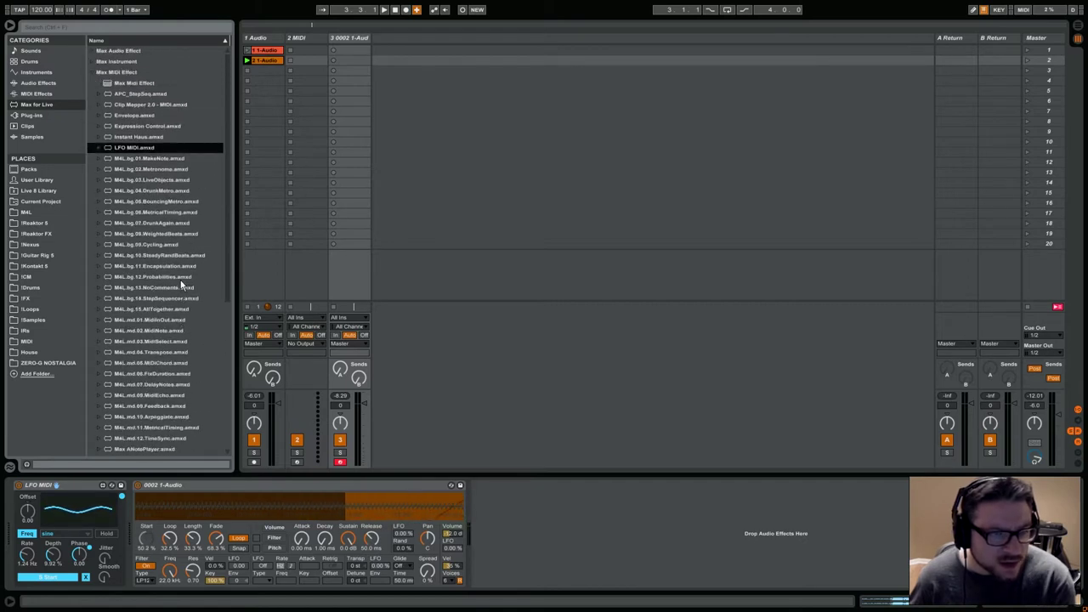
{"action": "left_click", "coordinate": [128, 126]}
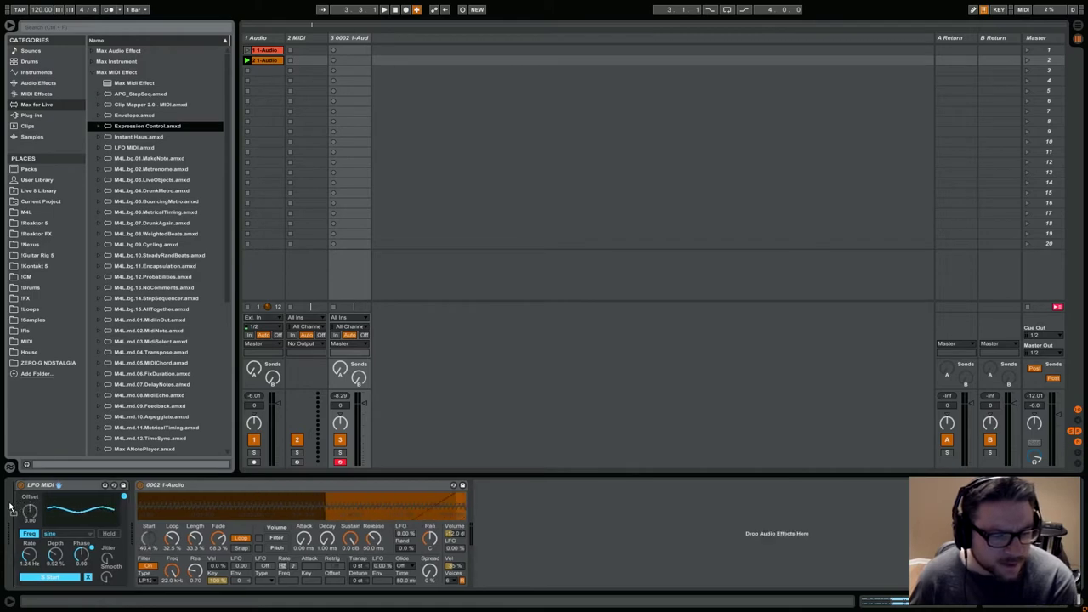
{"action": "key", "text": "Return"}
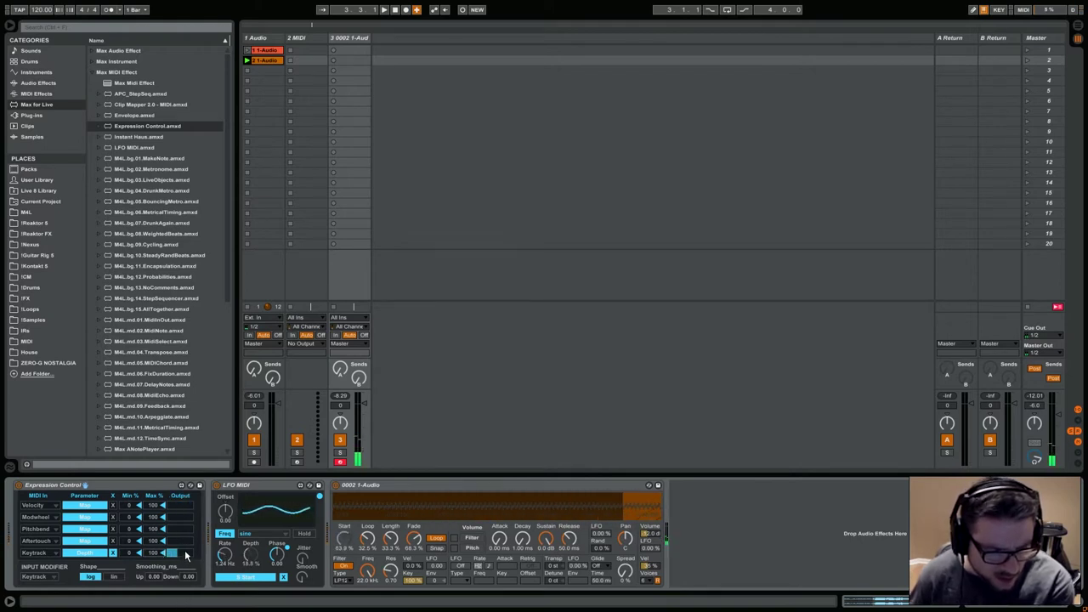
Step: Set Expression Control's Keytrack shape to lin and invert its range to Min 100 % and Max 0 %
{"action": "left_click", "coordinate": [112, 578]}
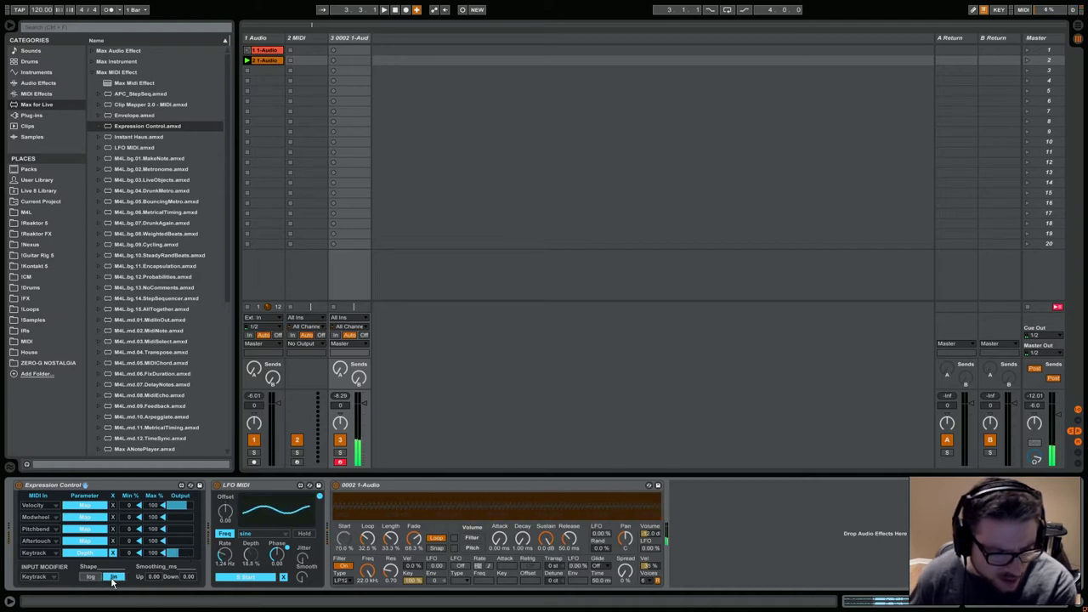
{"action": "left_click", "coordinate": [54, 578]}
{"action": "left_click", "coordinate": [51, 567]}
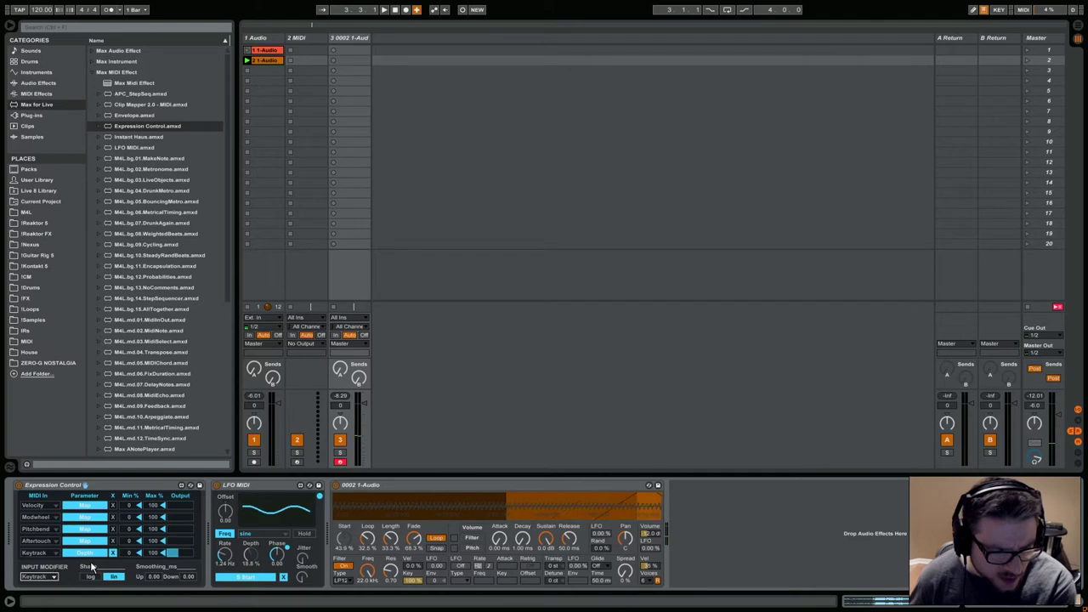
{"action": "left_click_drag", "start_coordinate": [128, 553], "coordinate": [127, 554]}
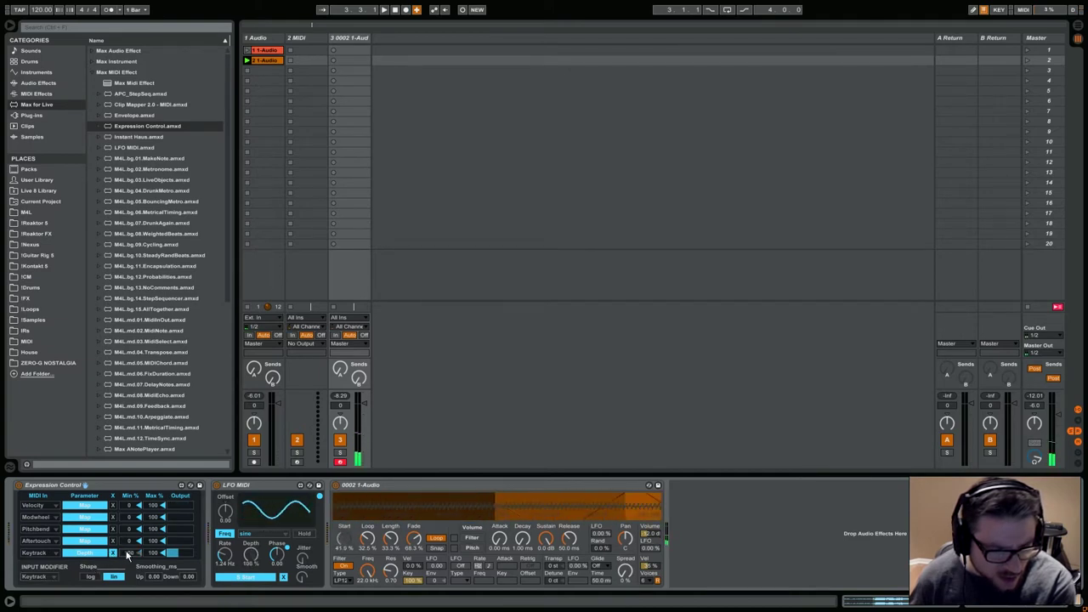
{"action": "left_click_drag", "start_coordinate": [128, 553], "coordinate": [128, 493]}
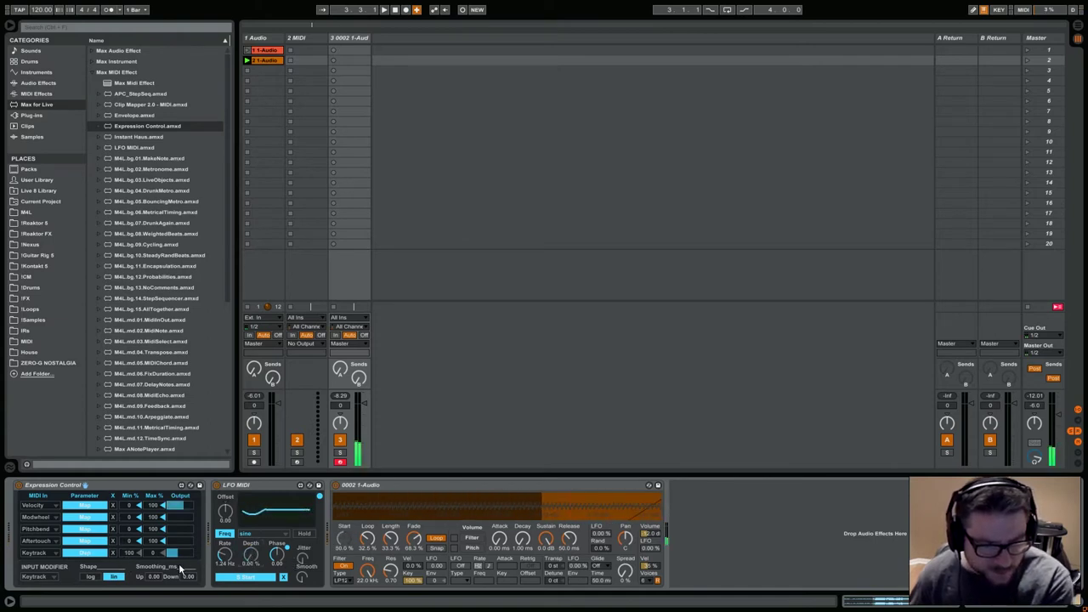
Step: Map Keytrack to the LFO's Depth again and try the LFO's Hold option on and off
{"action": "left_click", "coordinate": [89, 553]}
{"action": "left_click", "coordinate": [251, 554]}
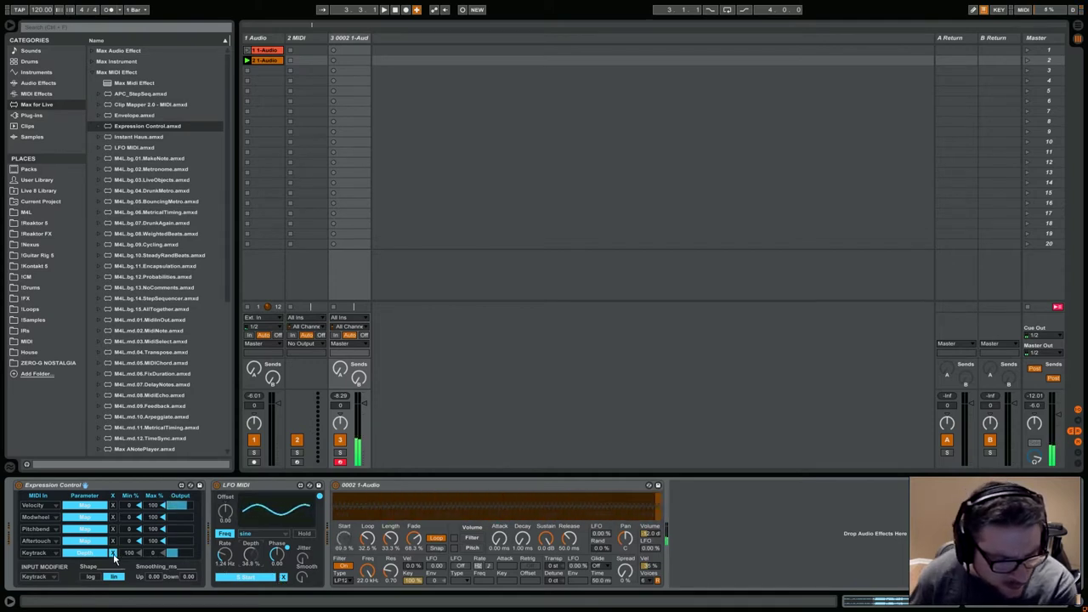
{"action": "left_click", "coordinate": [53, 552]}
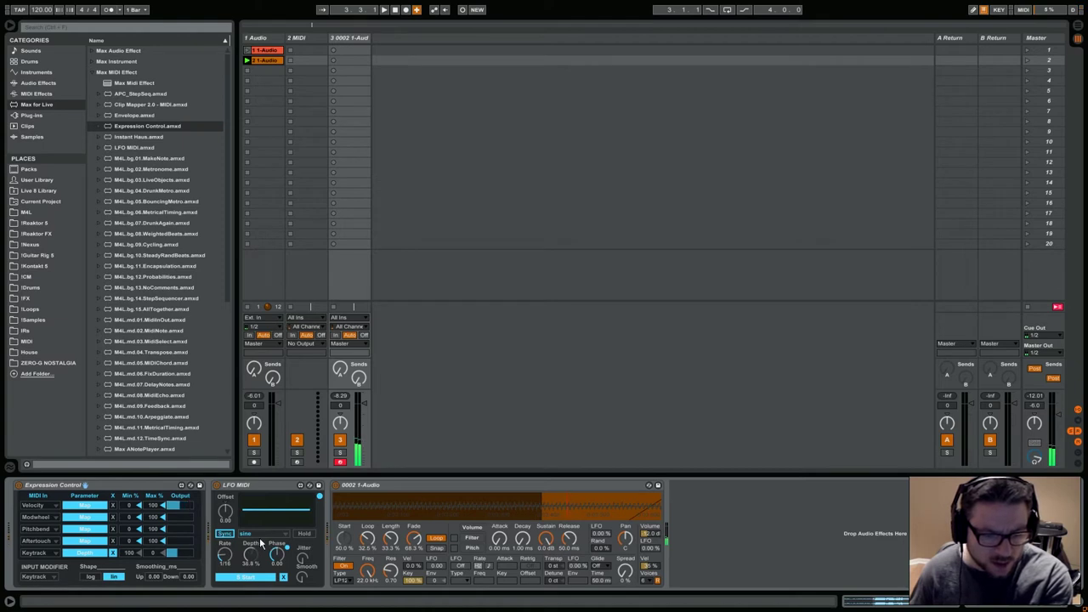
{"action": "left_click", "coordinate": [304, 533]}
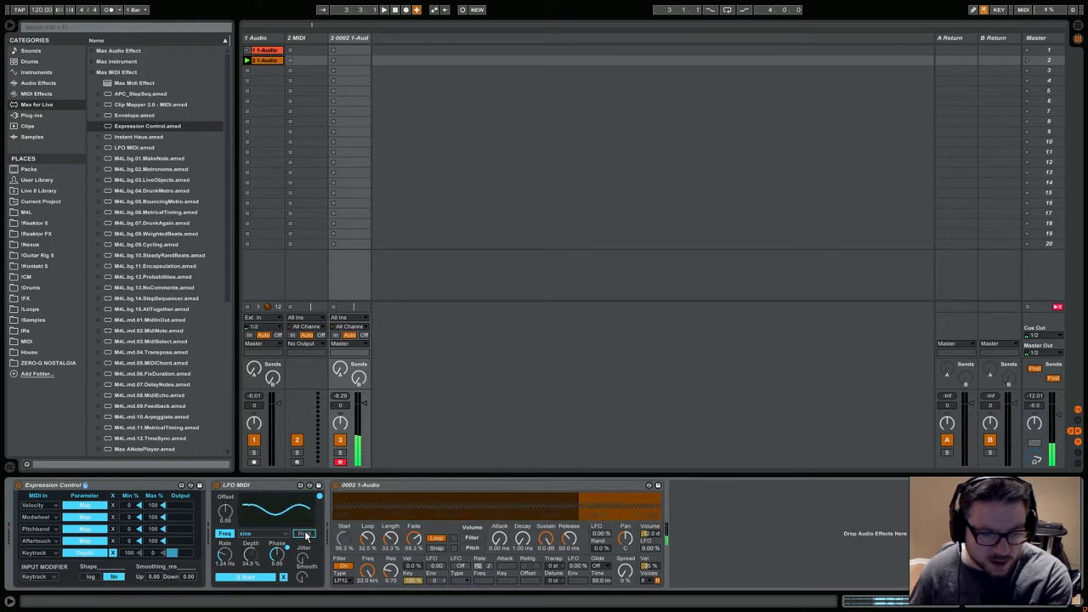
{"action": "left_click", "coordinate": [304, 533]}
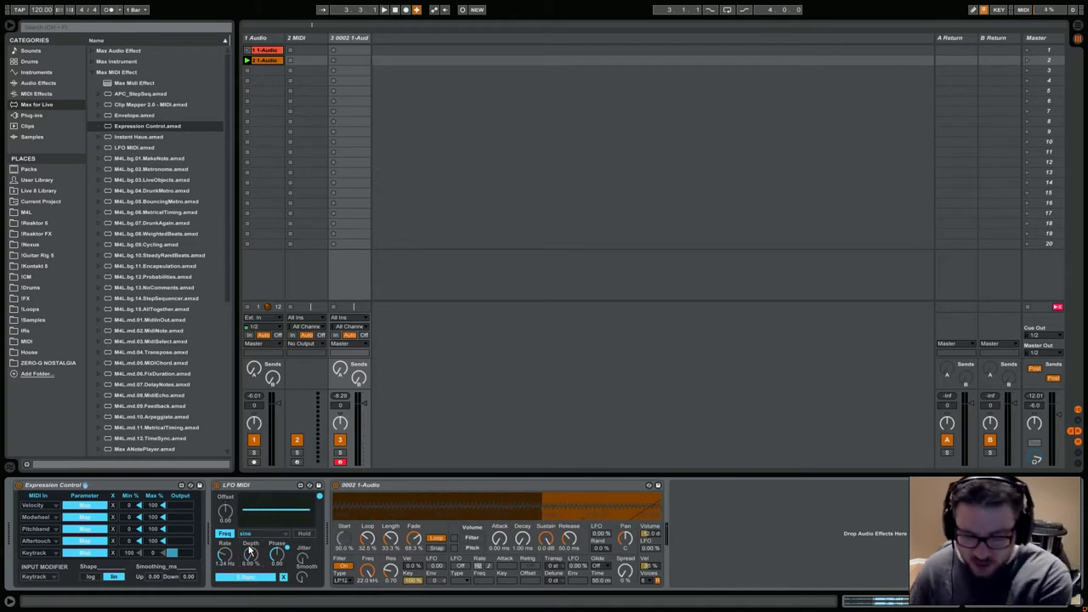
Step: Map Expression Control's Modwheel input to the LFO's Depth in place of Keytrack
{"action": "left_click_drag", "start_coordinate": [253, 561], "coordinate": [252, 527]}
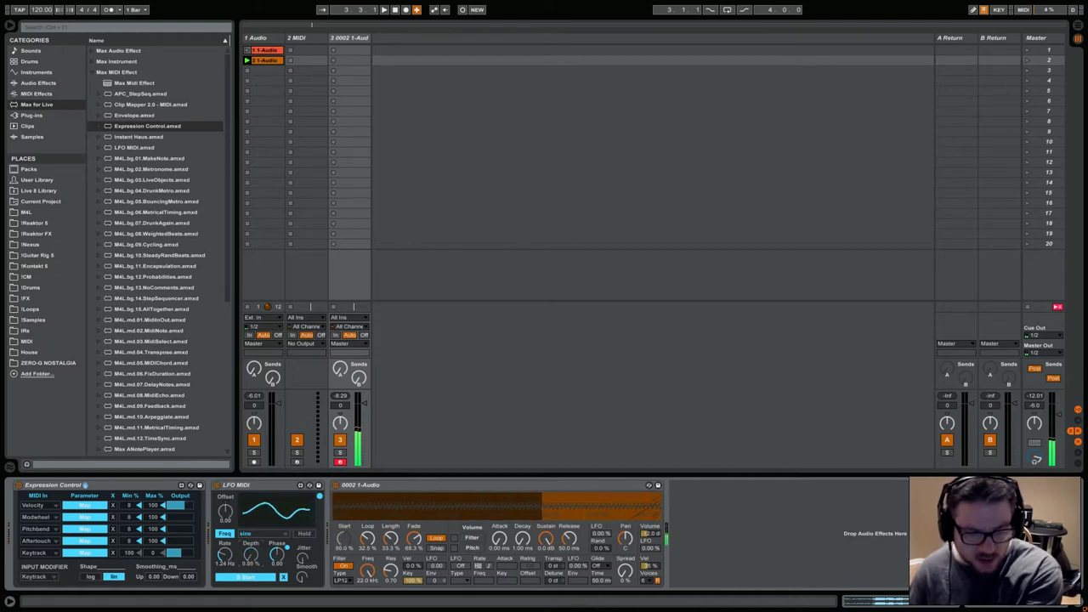
{"action": "left_click", "coordinate": [85, 517]}
{"action": "left_click", "coordinate": [251, 554]}
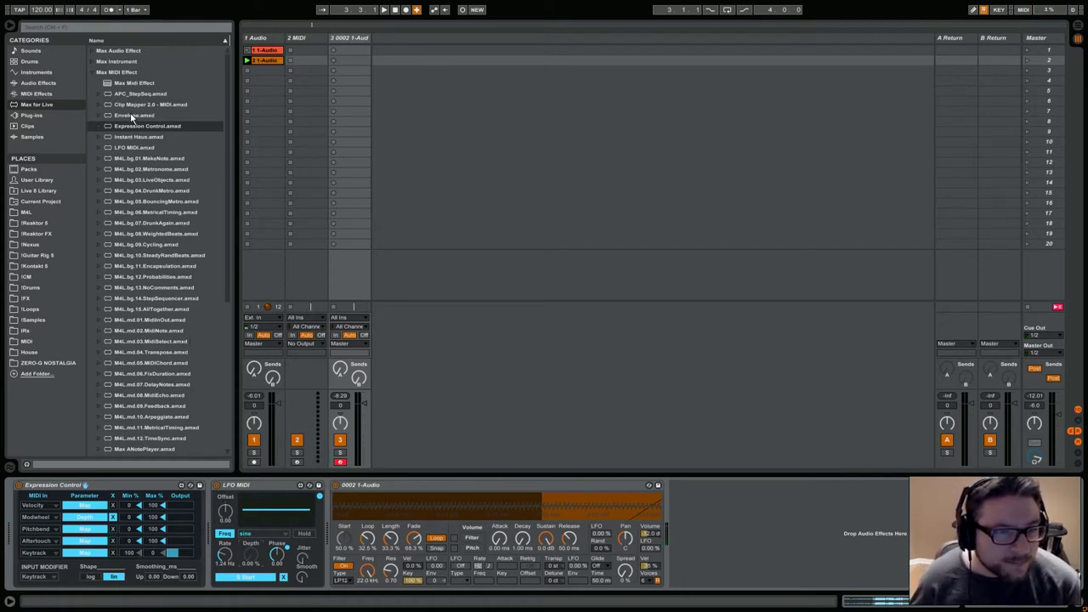
Step: Add a second LFO MIDI device between the first LFO and Simpler
{"action": "scroll", "coordinate": [168, 432], "scroll_direction": "down", "scroll_amount": 8}
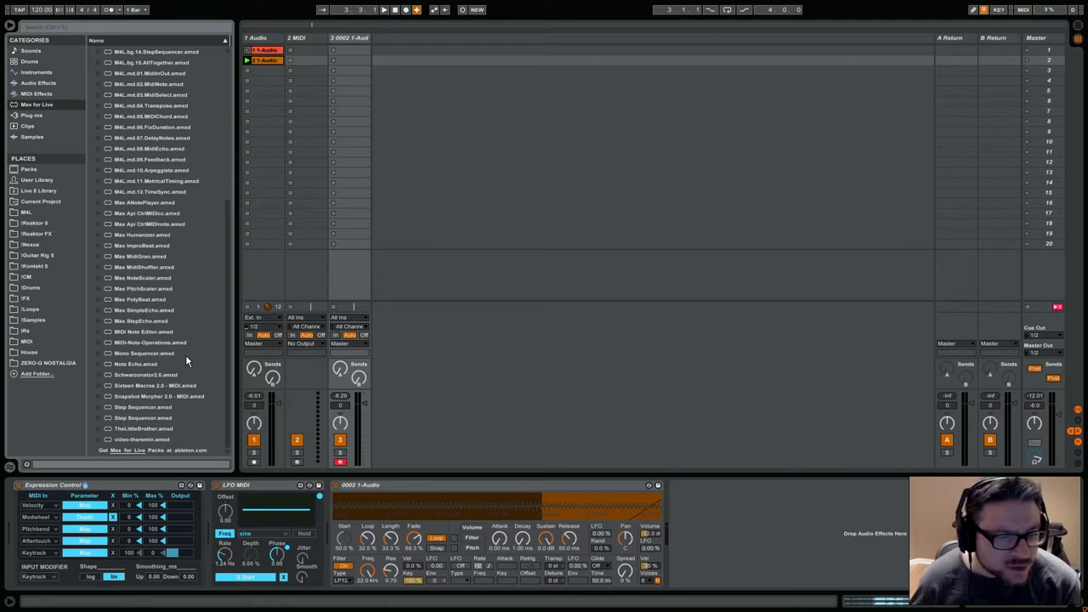
{"action": "scroll", "coordinate": [185, 362], "scroll_direction": "up", "scroll_amount": 7}
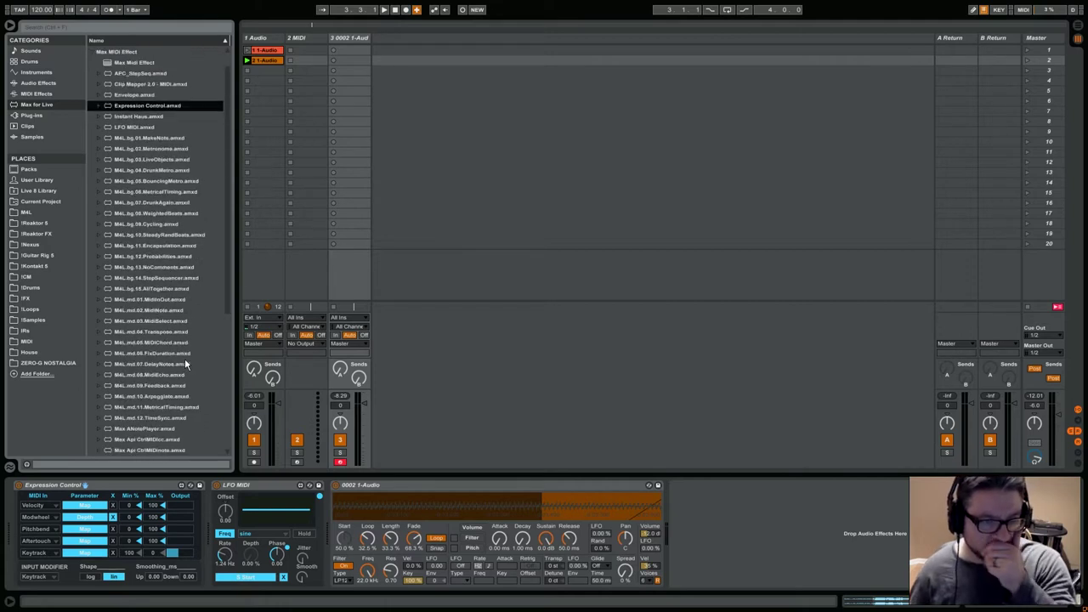
{"action": "left_click", "coordinate": [141, 126]}
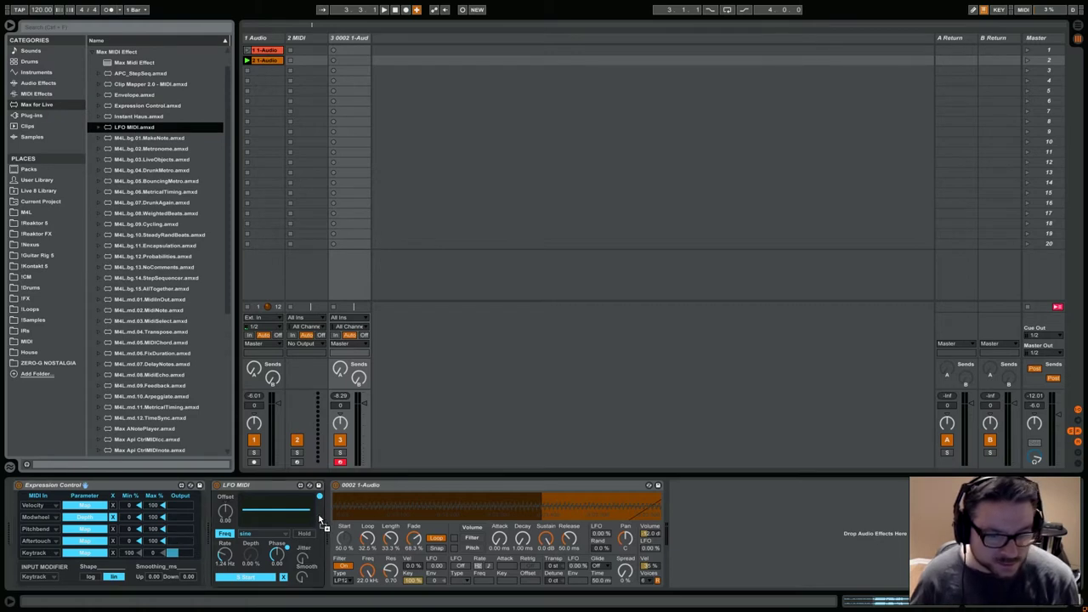
{"action": "left_click_drag", "start_coordinate": [327, 515], "coordinate": [336, 515]}
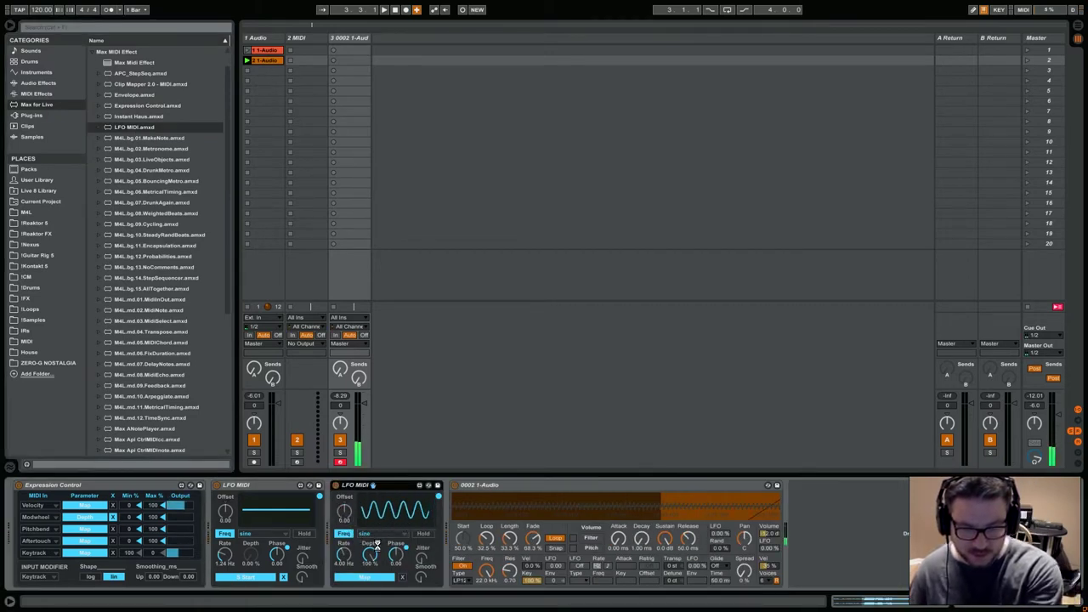
Step: Map the second LFO to Simpler's Loop Length, using the random waveform, 19.4 % depth and a rate of about 3.25 Hz
{"action": "left_click", "coordinate": [503, 570]}
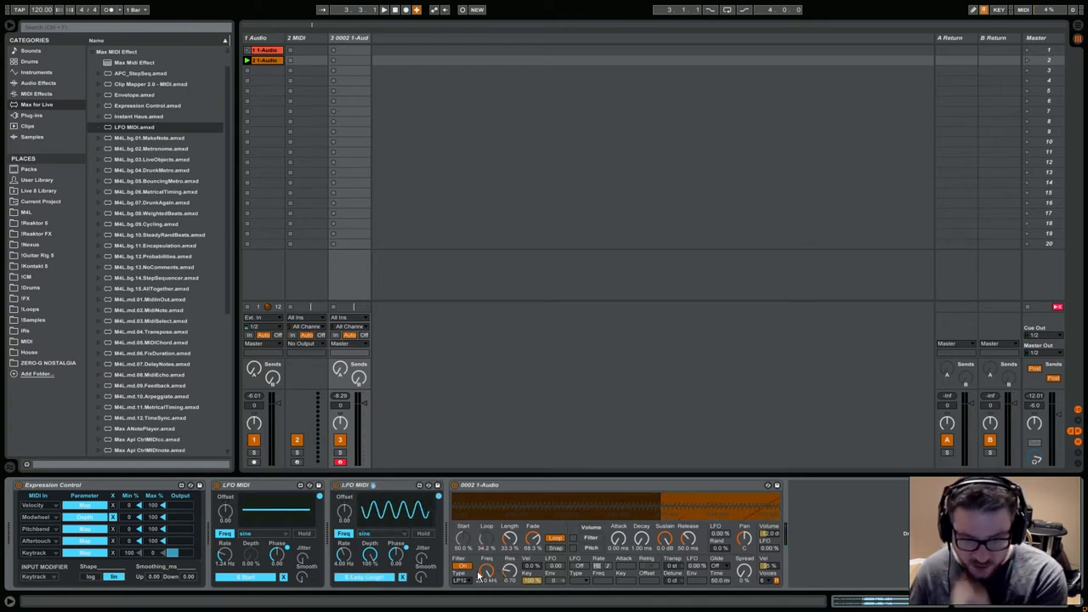
{"action": "left_click_drag", "start_coordinate": [364, 566], "coordinate": [364, 587]}
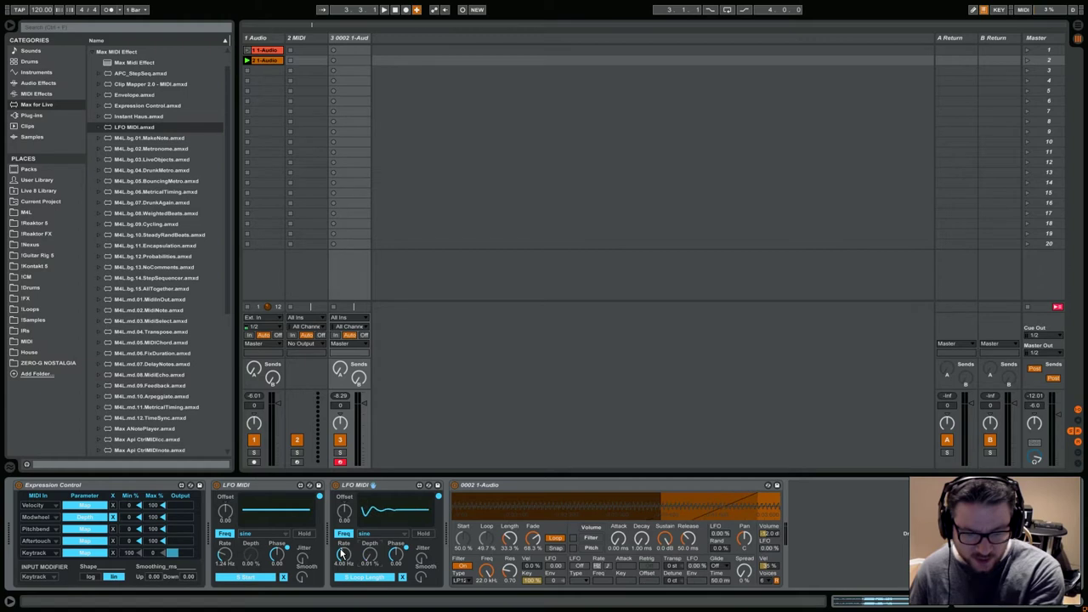
{"action": "mouse_move", "coordinate": [344, 554]}
{"action": "left_mouse_down"}
{"action": "mouse_move", "coordinate": [343, 528]}
{"action": "mouse_move", "coordinate": [343, 541]}
{"action": "left_mouse_up"}
{"action": "left_click", "coordinate": [376, 532]}
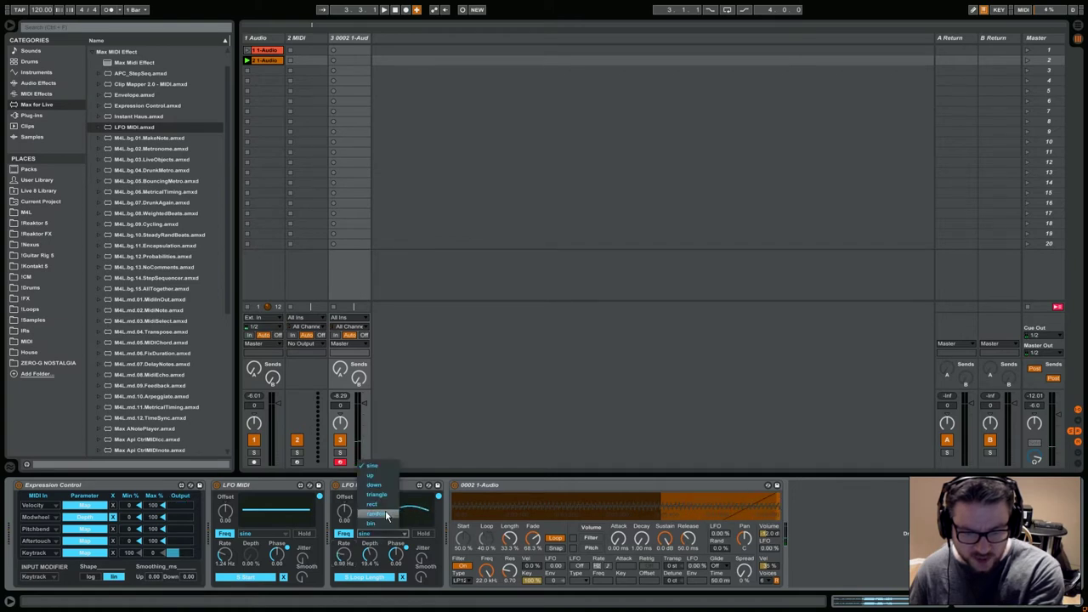
{"action": "left_click", "coordinate": [382, 519]}
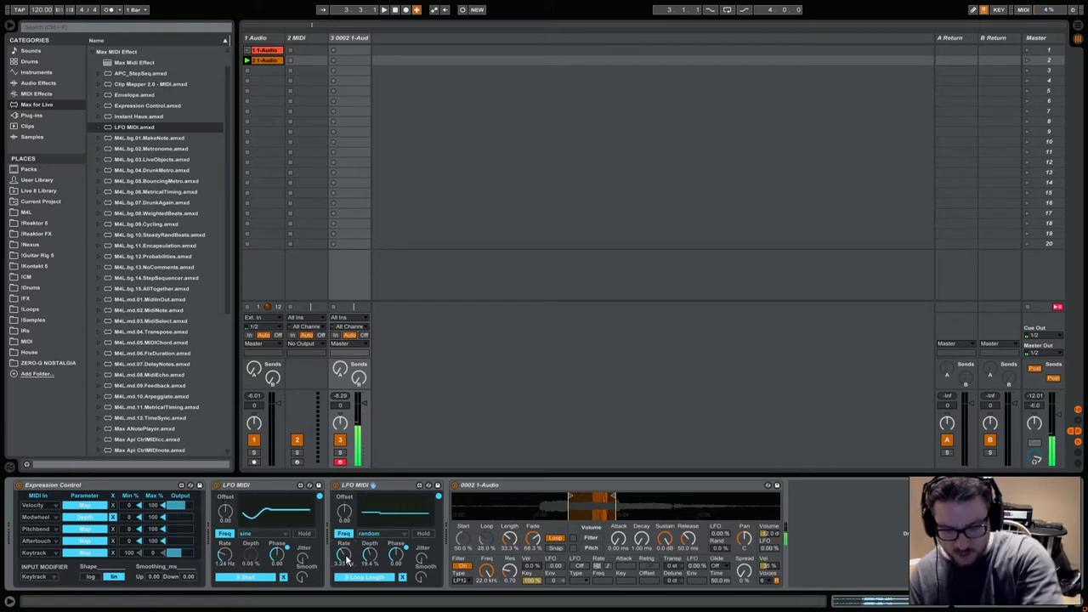
Step: Try the bin and up waveforms with more depth on the first LFO, and return it to sine
{"action": "left_click", "coordinate": [286, 535]}
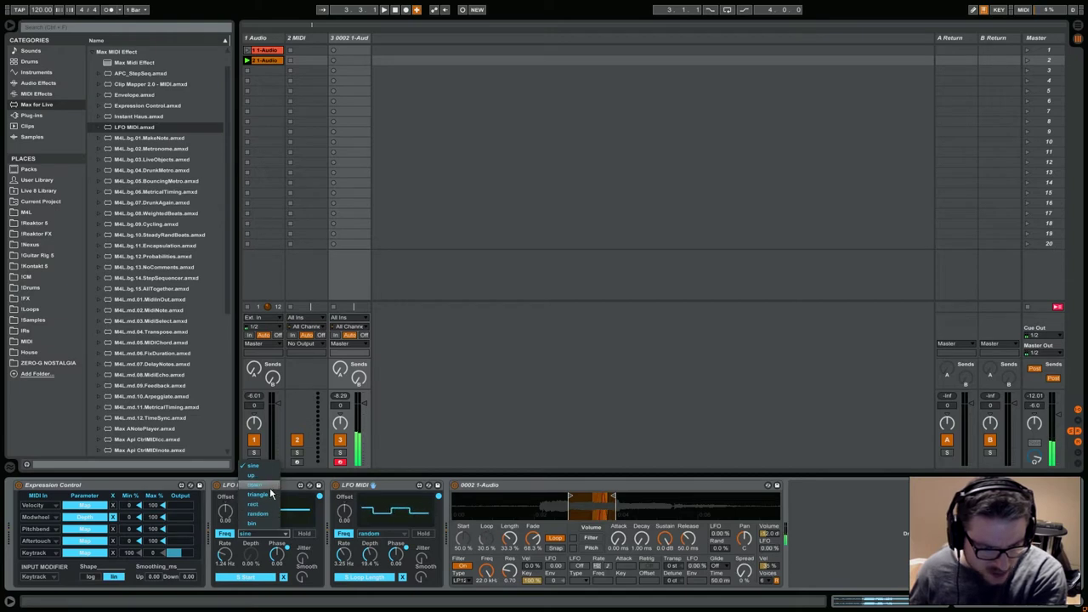
{"action": "left_click", "coordinate": [272, 524]}
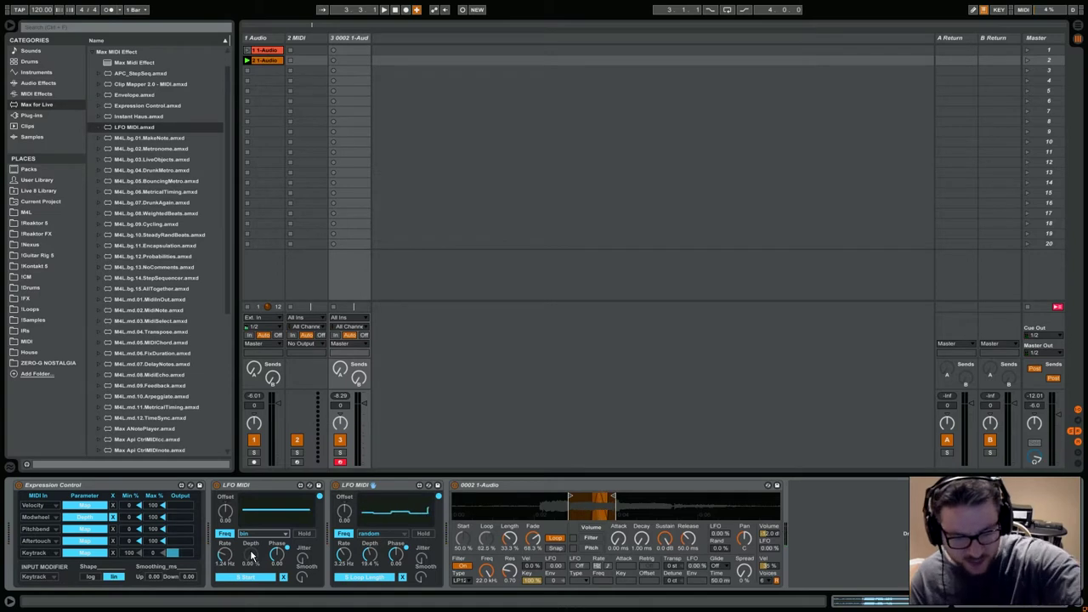
{"action": "left_click_drag", "start_coordinate": [252, 554], "coordinate": [251, 509]}
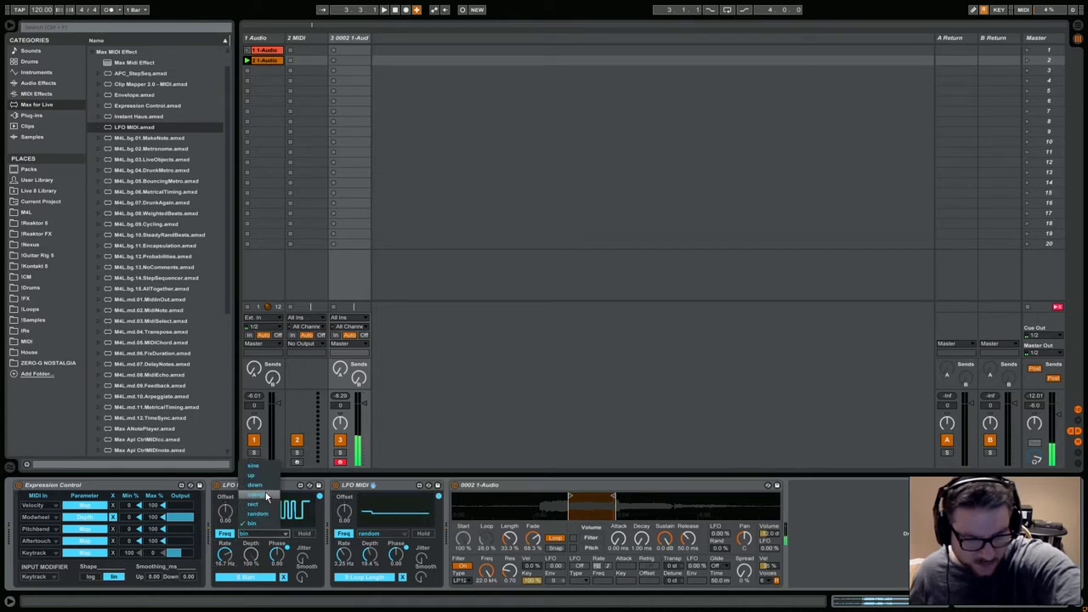
{"action": "left_click", "coordinate": [266, 476]}
{"action": "left_click", "coordinate": [279, 533]}
{"action": "left_click", "coordinate": [265, 472]}
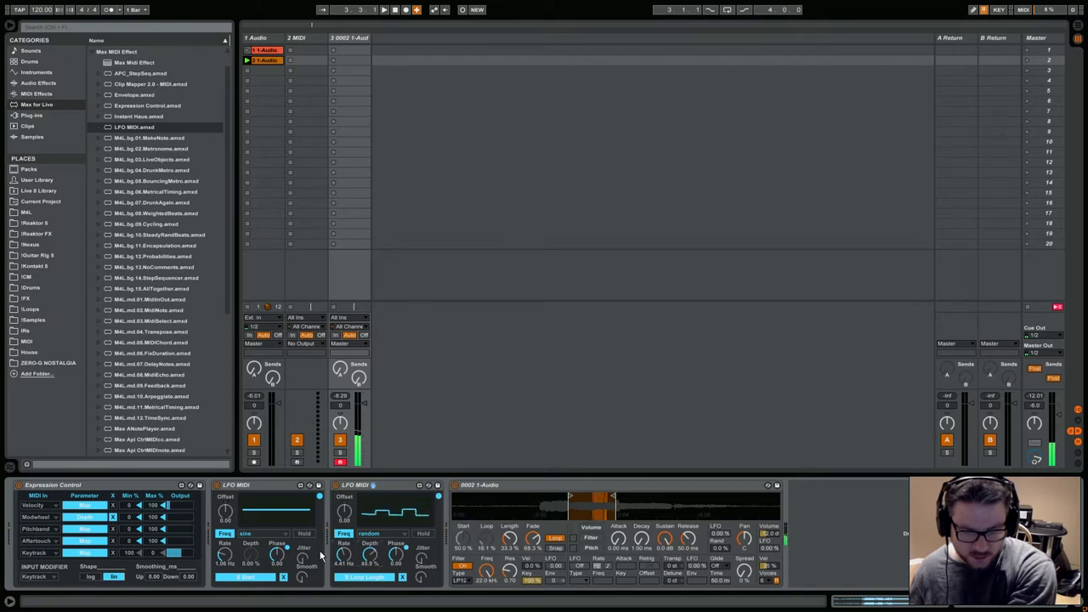
Step: Clear the first LFO's mapping and map it to Simpler's Start again
{"action": "left_click", "coordinate": [504, 554]}
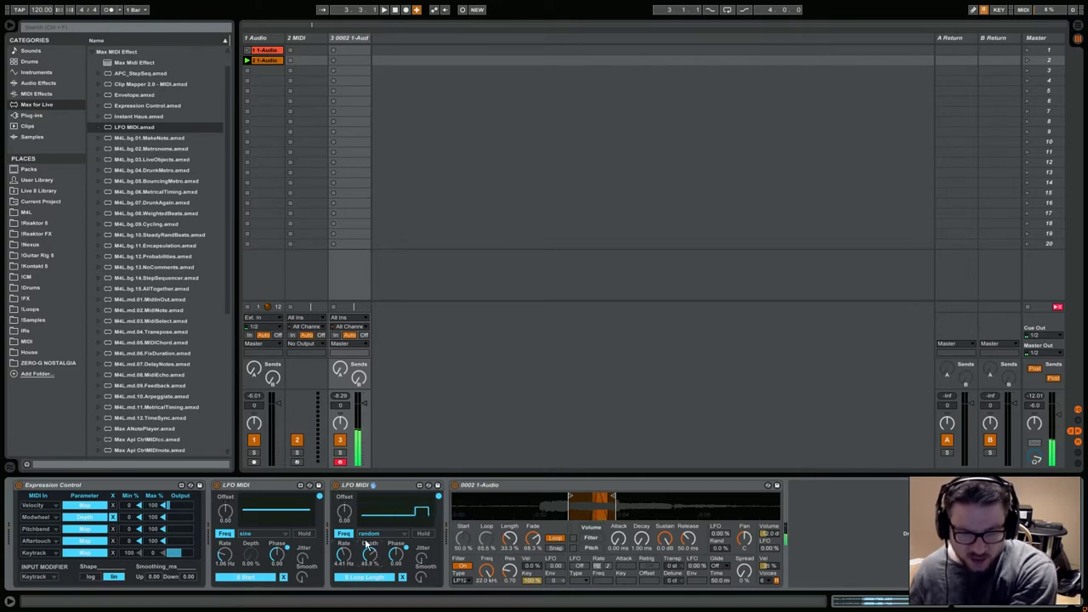
{"action": "left_click", "coordinate": [451, 543]}
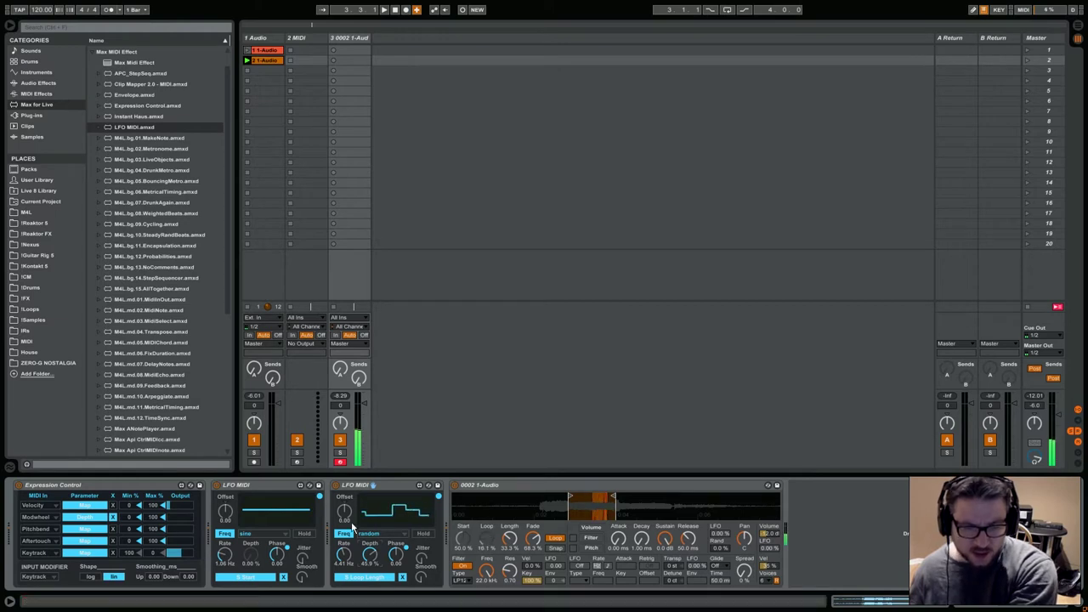
{"action": "left_click", "coordinate": [282, 578]}
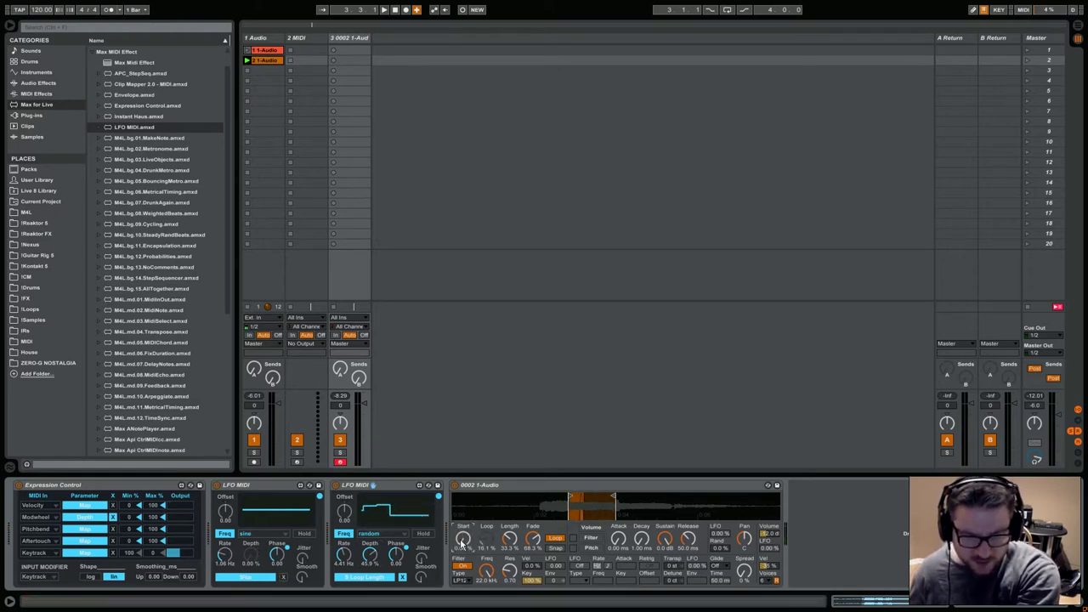
{"action": "left_click", "coordinate": [263, 579]}
{"action": "left_click", "coordinate": [463, 538]}
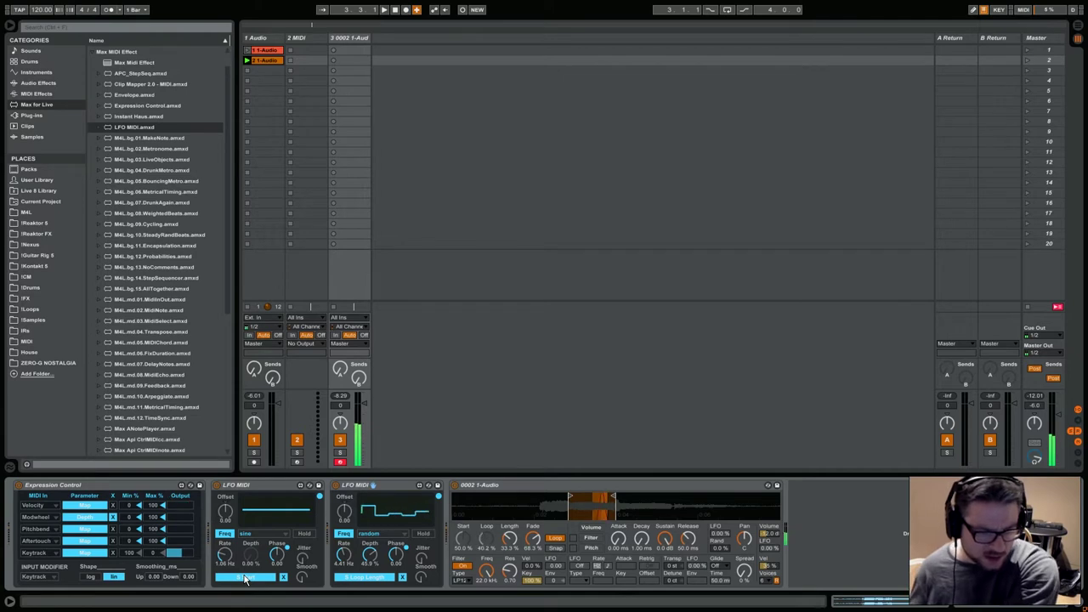
Step: Limit the Modwheel mapping in Expression Control to a Max of 58 %
{"action": "left_click_drag", "start_coordinate": [146, 516], "coordinate": [146, 540]}
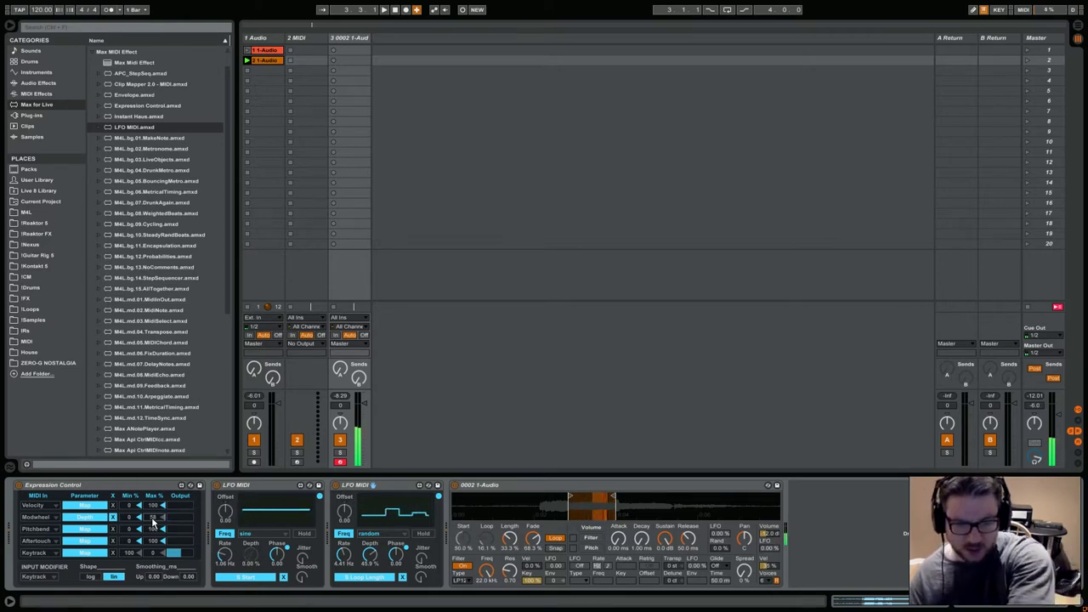
{"action": "left_click_drag", "start_coordinate": [153, 518], "coordinate": [153, 552]}
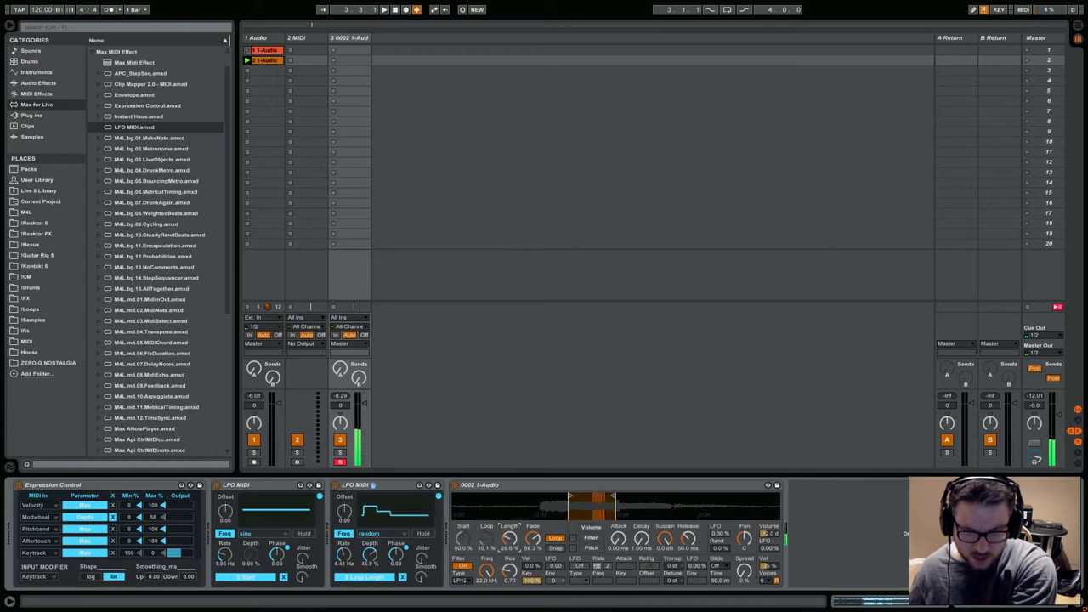
Step: Add a third LFO MIDI device in front of Simpler and map it to Simpler's Length
{"action": "left_click_drag", "start_coordinate": [136, 127], "coordinate": [464, 507]}
{"action": "left_click", "coordinate": [483, 577]}
{"action": "left_click", "coordinate": [628, 539]}
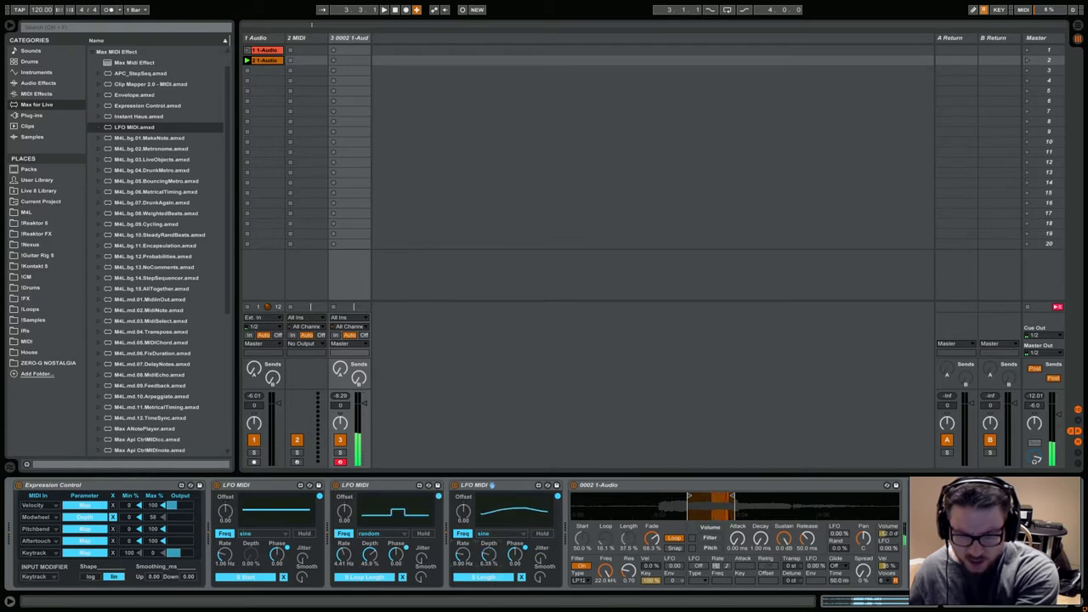
Step: Set the third LFO to the random waveform and raise its depth to about 19.7 %
{"action": "left_click", "coordinate": [502, 532]}
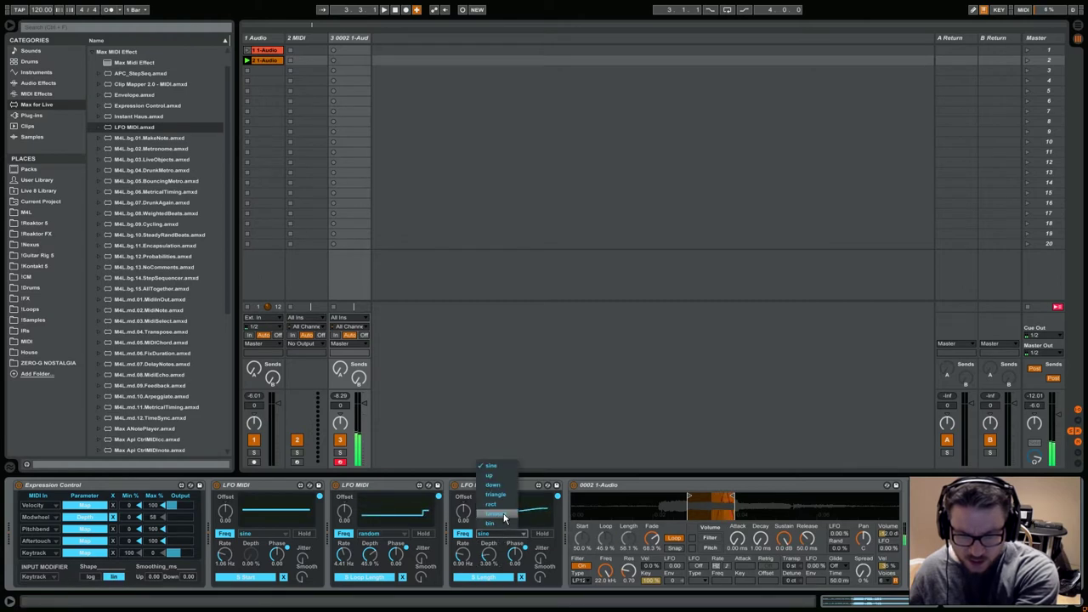
{"action": "left_click", "coordinate": [504, 515]}
{"action": "left_click_drag", "start_coordinate": [474, 553], "coordinate": [488, 536]}
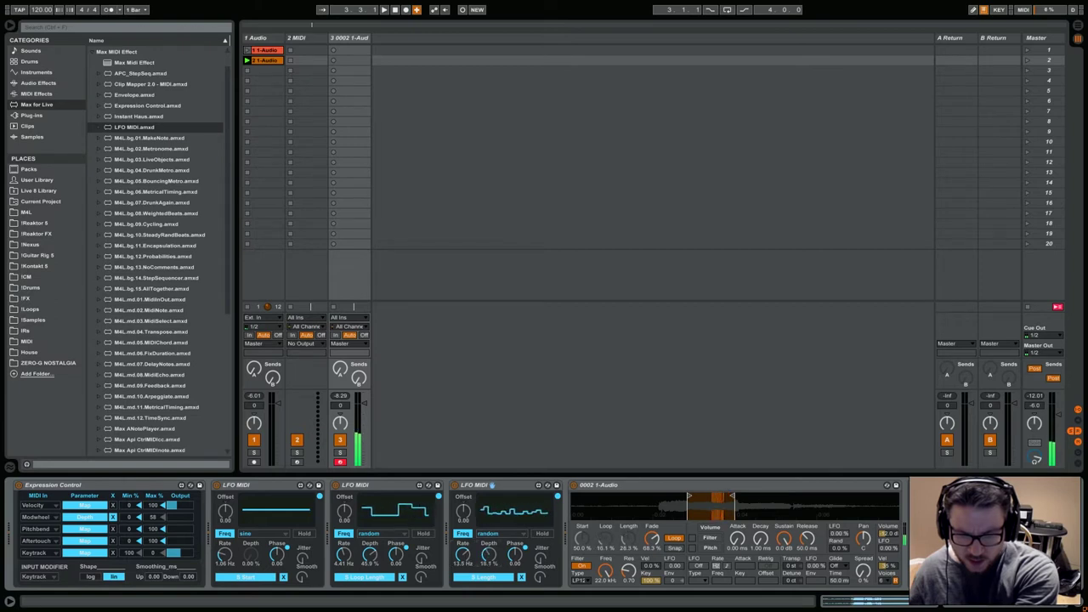
Step: Clear the third LFO's mapping, map it to Simpler's Length again and set its depth to about 27.8 %
{"action": "left_click_drag", "start_coordinate": [488, 554], "coordinate": [488, 565]}
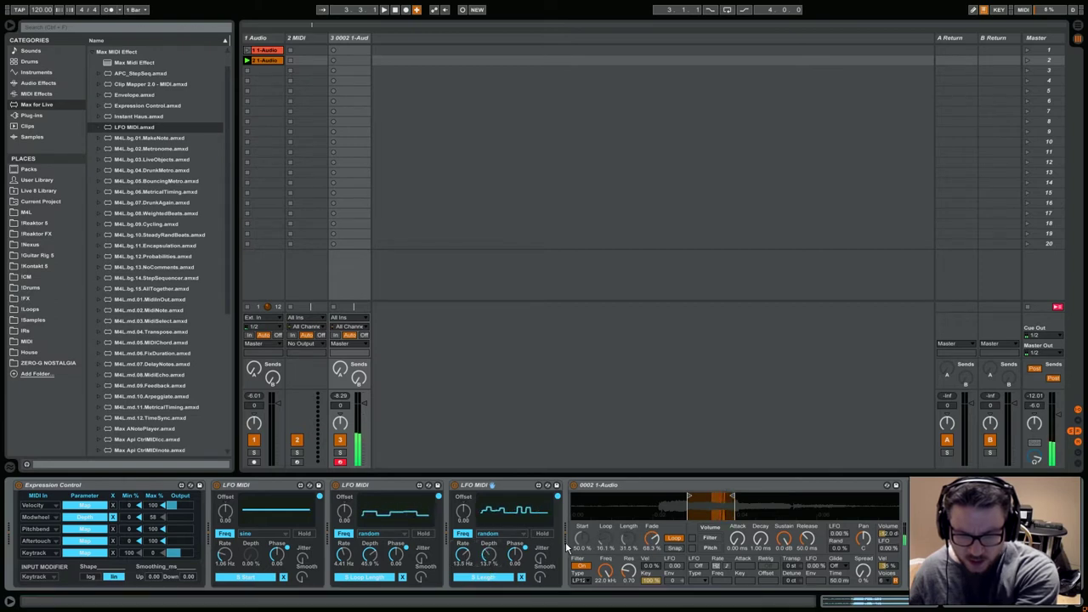
{"action": "left_click", "coordinate": [520, 577]}
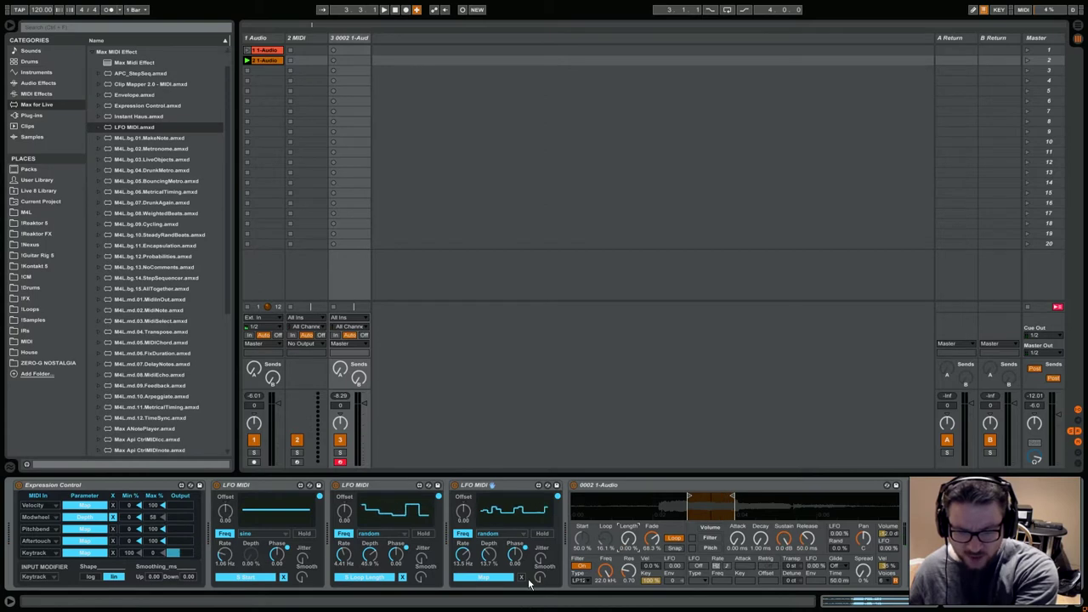
{"action": "left_click", "coordinate": [483, 577]}
{"action": "left_click", "coordinate": [628, 538]}
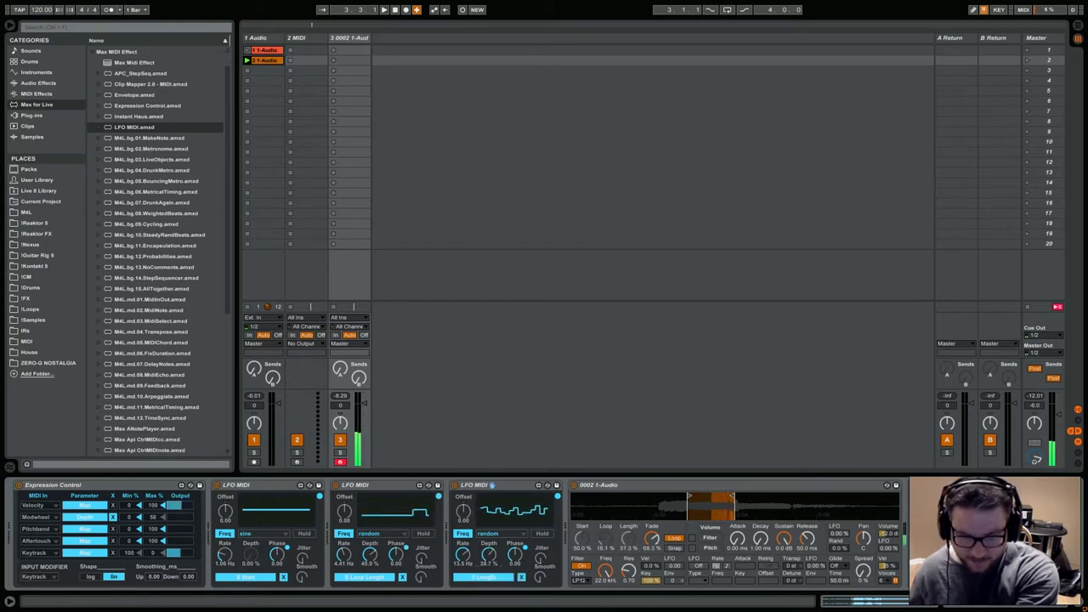
{"action": "left_click_drag", "start_coordinate": [488, 551], "coordinate": [489, 556]}
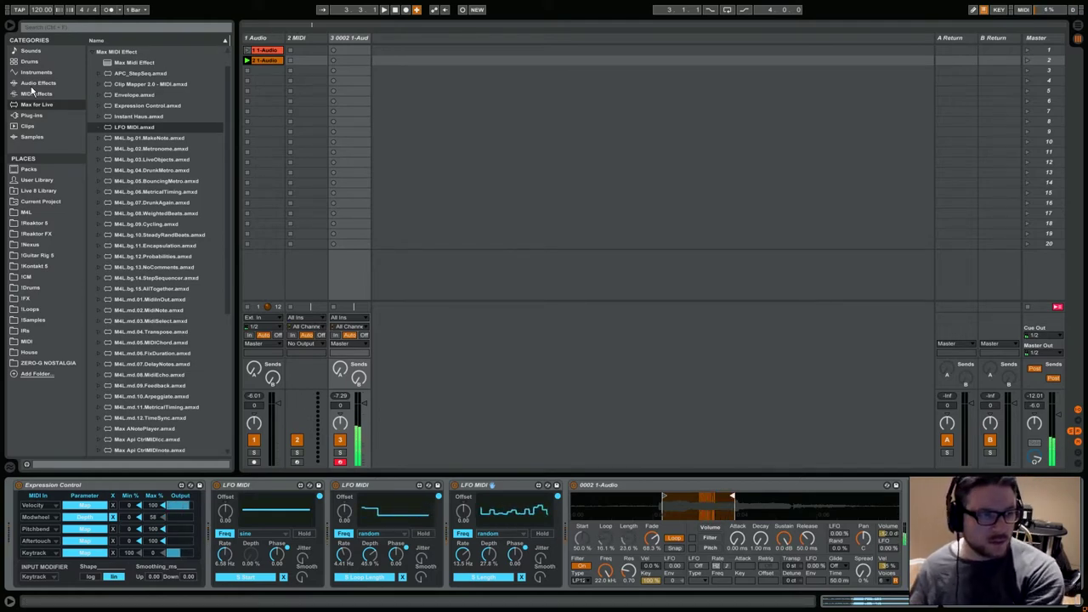
Step: Add the Reverb audio effect after Simpler on track 3
{"action": "key", "text": "Up"}
{"action": "key", "text": "Up"}
{"action": "left_click", "coordinate": [137, 353]}
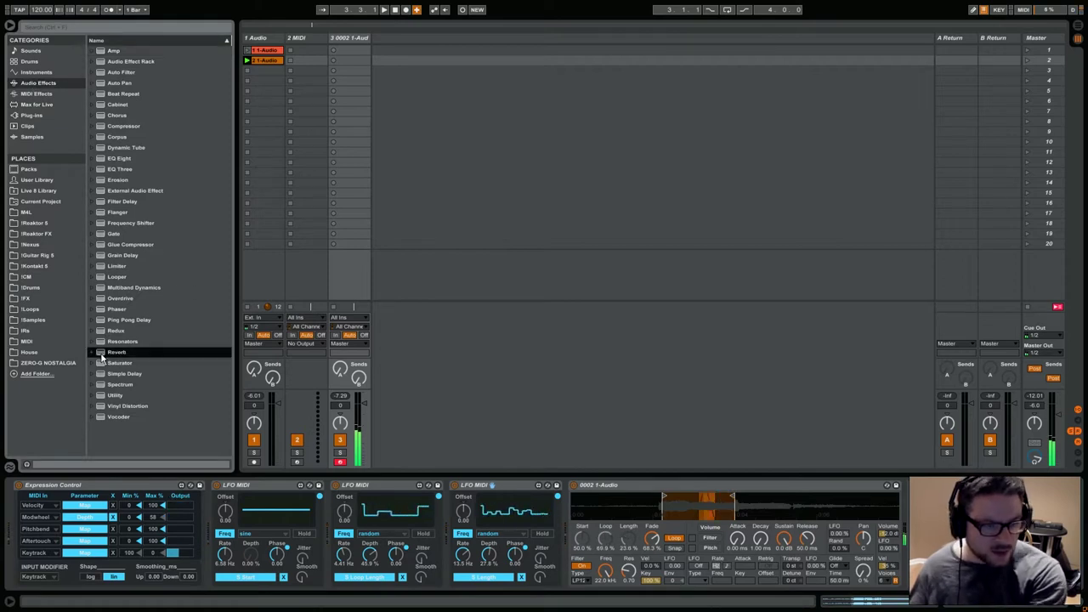
{"action": "key", "text": "Return"}
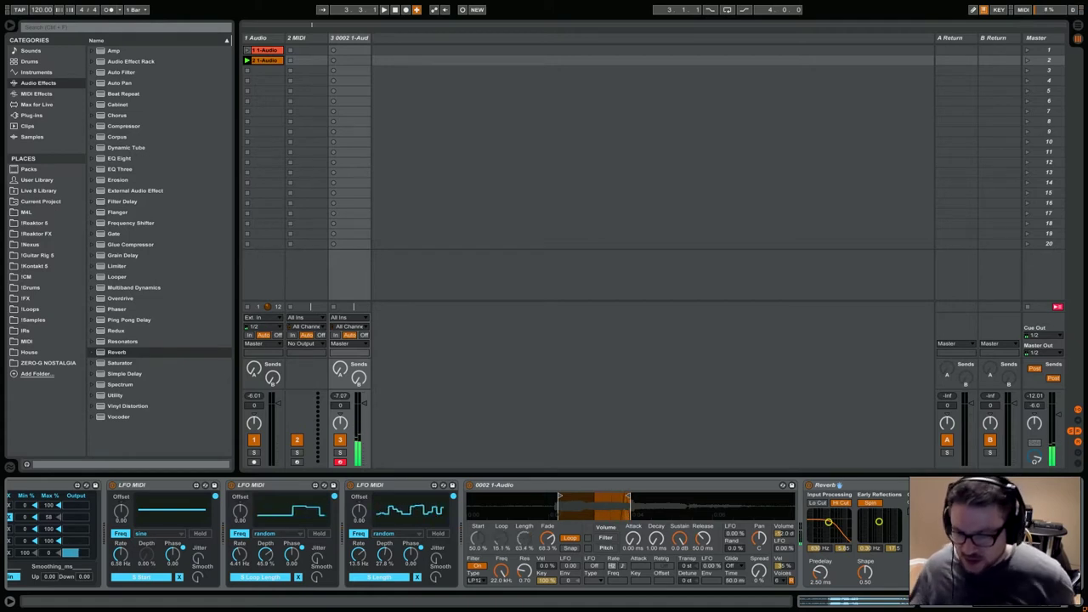
{"action": "scroll", "coordinate": [549, 544], "scroll_direction": "right", "scroll_amount": 2}
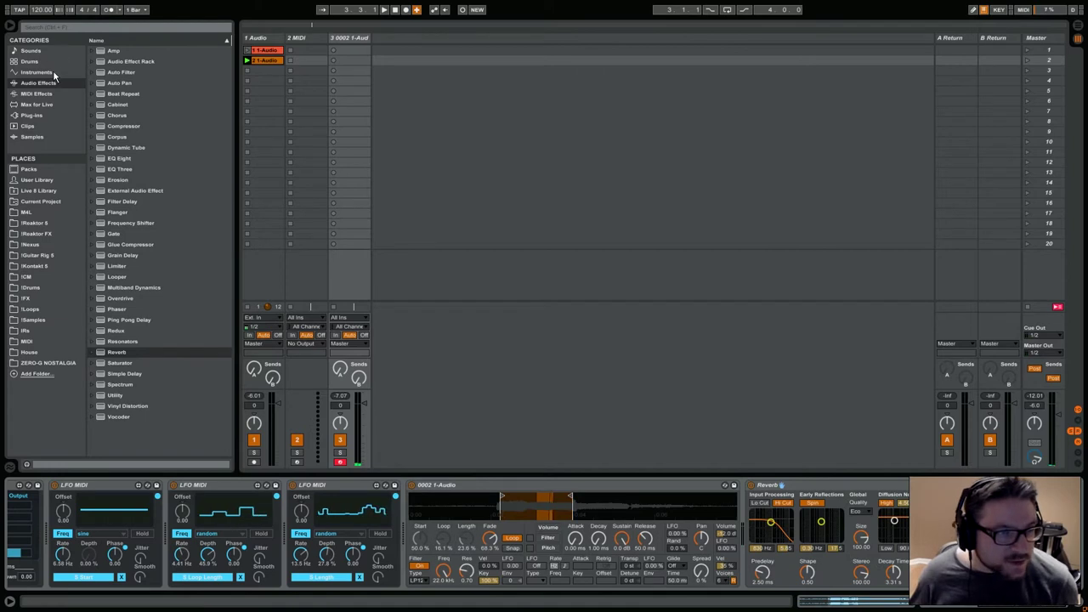
Step: Insert an Auto Filter between Simpler and Reverb and set its LFO amount to about 19.8
{"action": "left_click", "coordinate": [130, 64]}
{"action": "left_click_drag", "start_coordinate": [130, 72], "coordinate": [347, 230]}
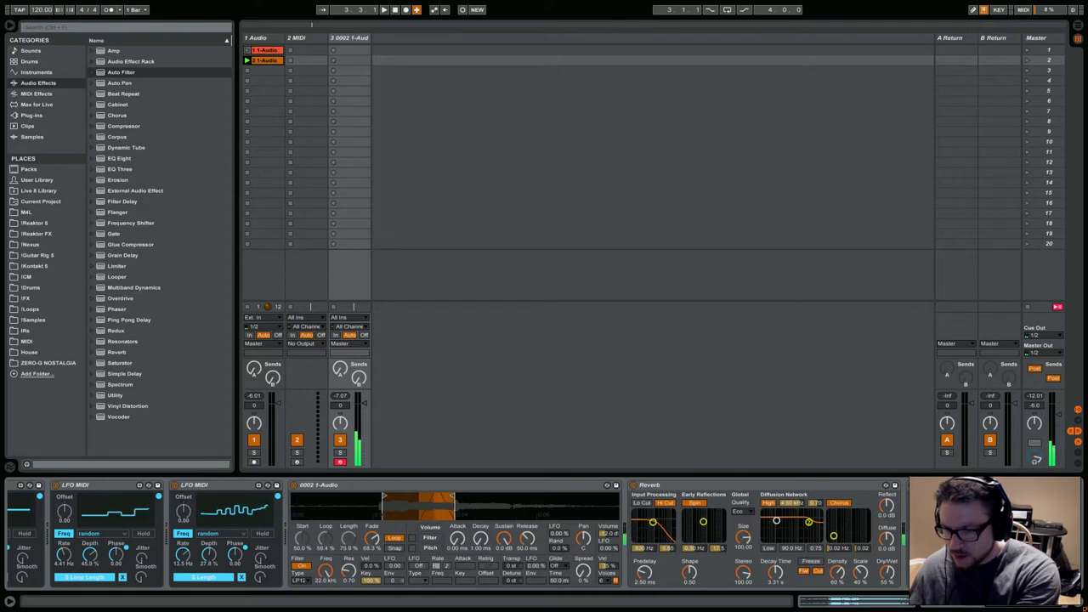
{"action": "left_click_drag", "start_coordinate": [120, 72], "coordinate": [666, 503]}
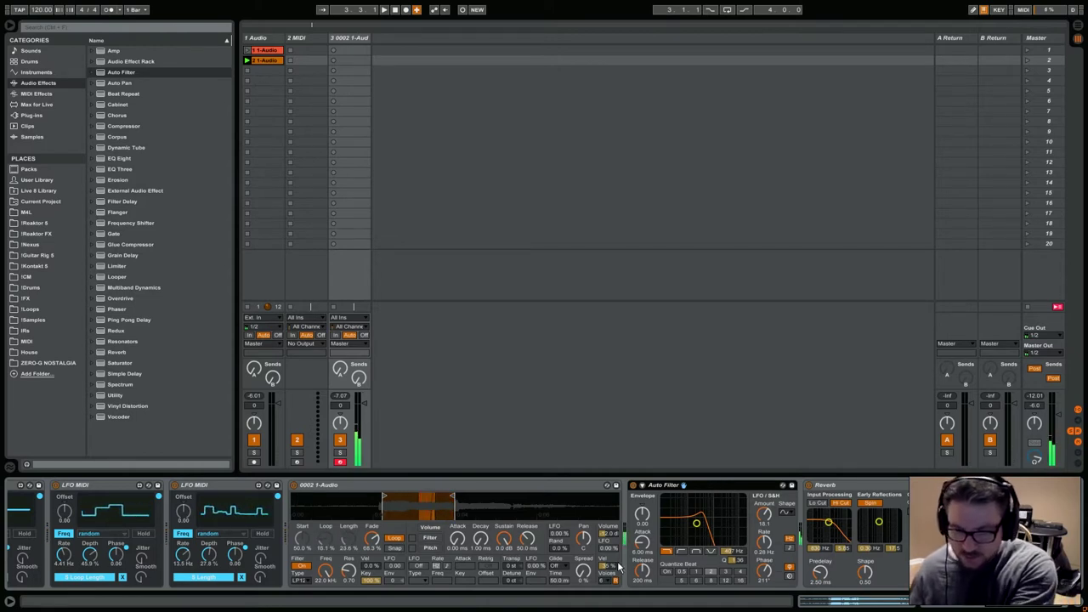
{"action": "left_click", "coordinate": [765, 515]}
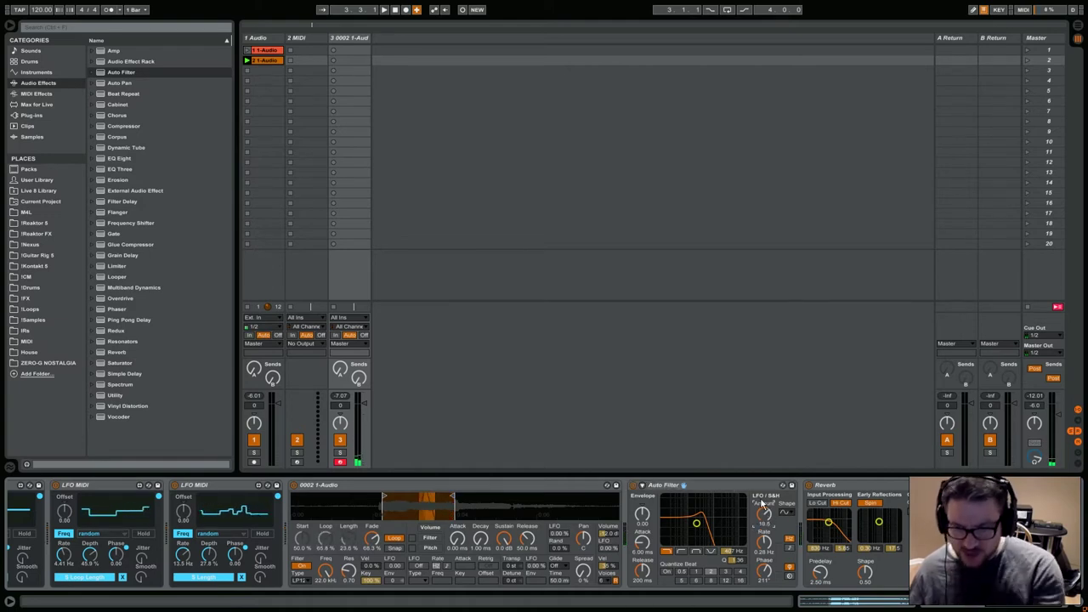
Step: Add a fourth LFO MIDI device directly in front of Simpler
{"action": "left_click", "coordinate": [35, 94]}
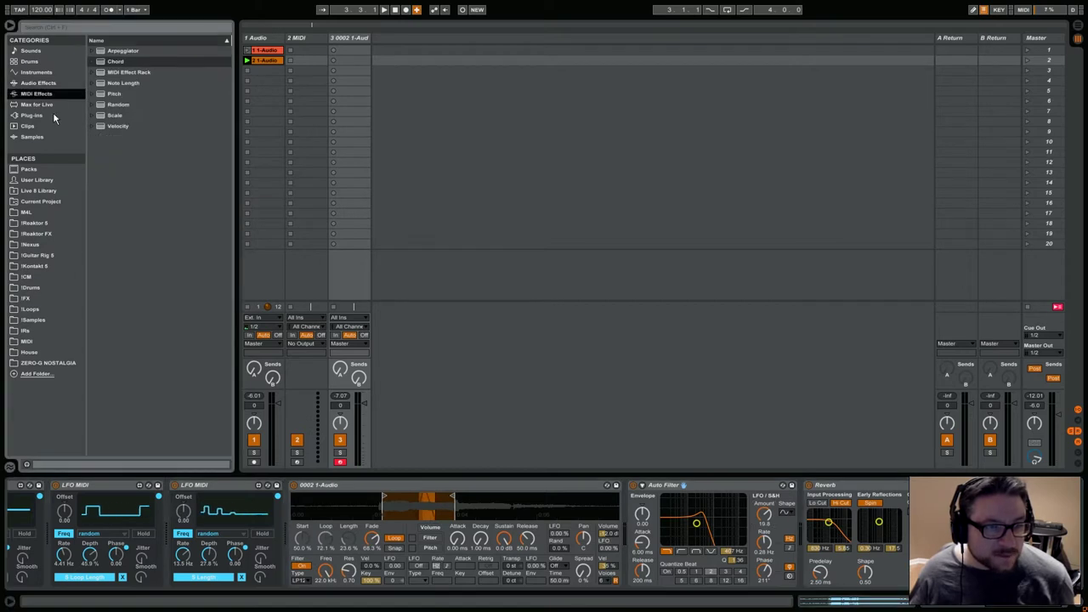
{"action": "left_click", "coordinate": [96, 74]}
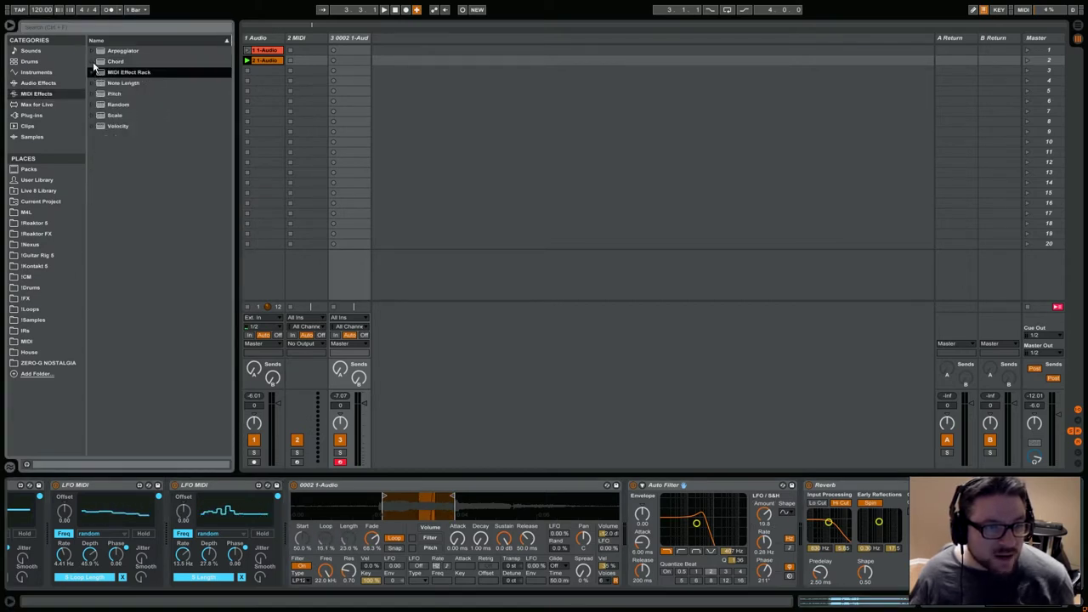
{"action": "left_click", "coordinate": [45, 103]}
{"action": "left_click_drag", "start_coordinate": [119, 127], "coordinate": [294, 513]}
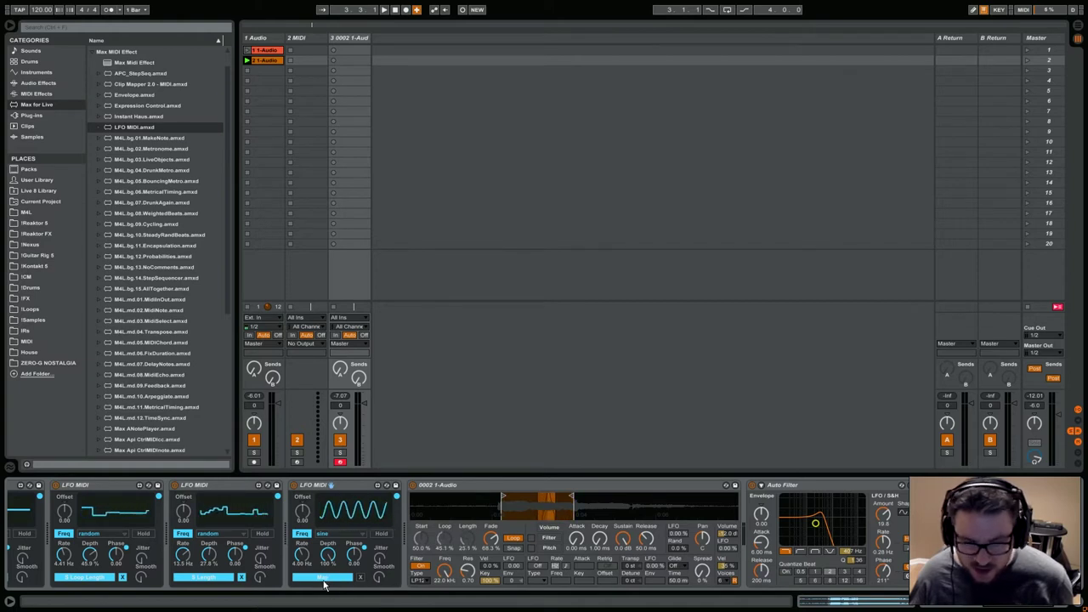
Step: Map the fourth LFO to Auto Filter's frequency, with a rate of about 0.05 Hz and a depth of about 5.58 %
{"action": "left_click", "coordinate": [852, 553]}
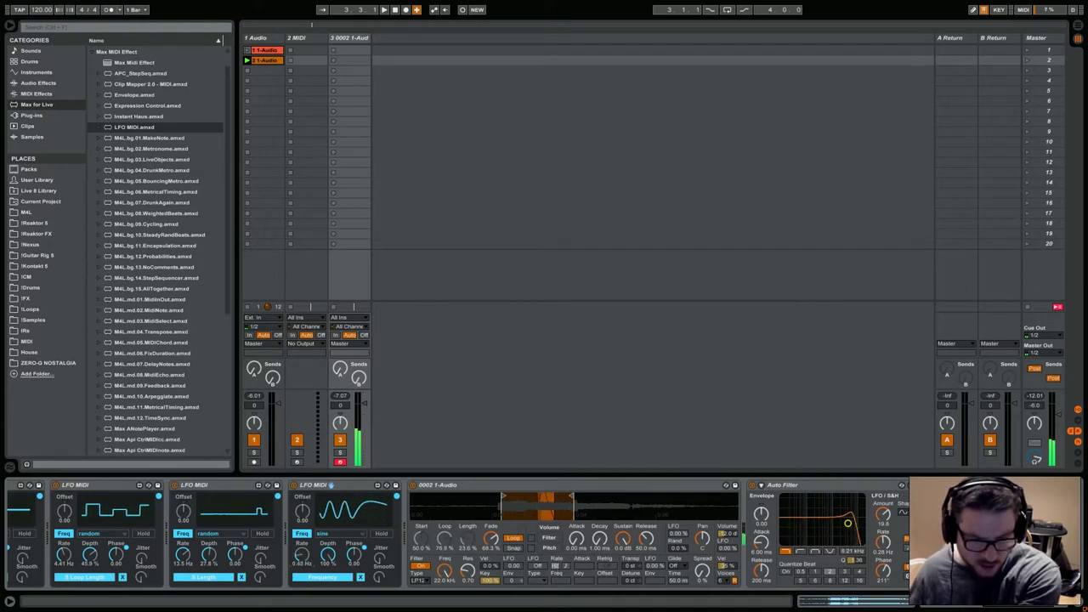
{"action": "left_click_drag", "start_coordinate": [303, 554], "coordinate": [305, 564]}
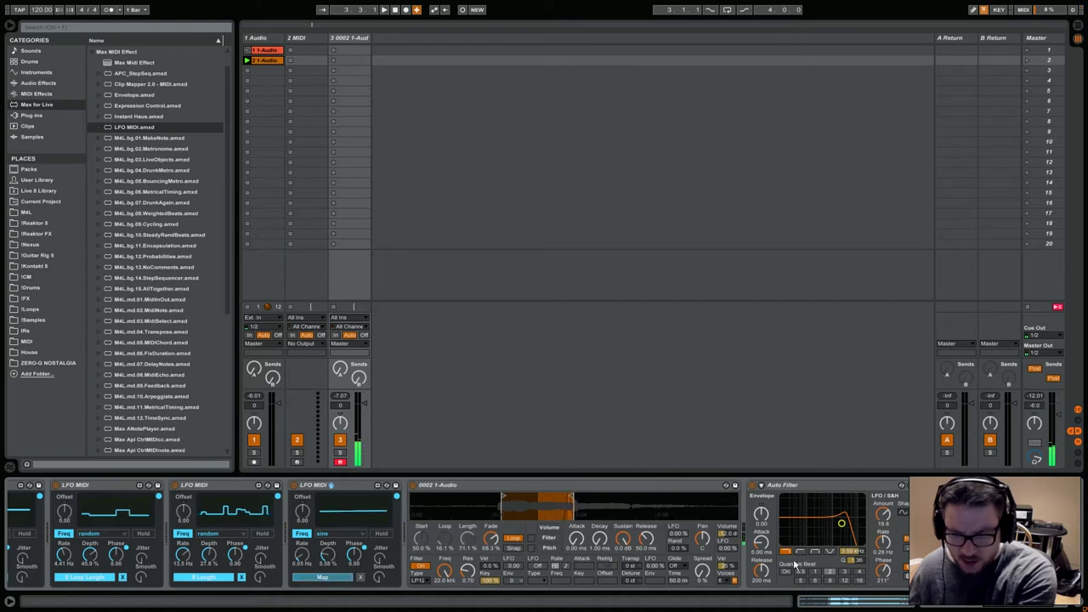
{"action": "left_click", "coordinate": [849, 551]}
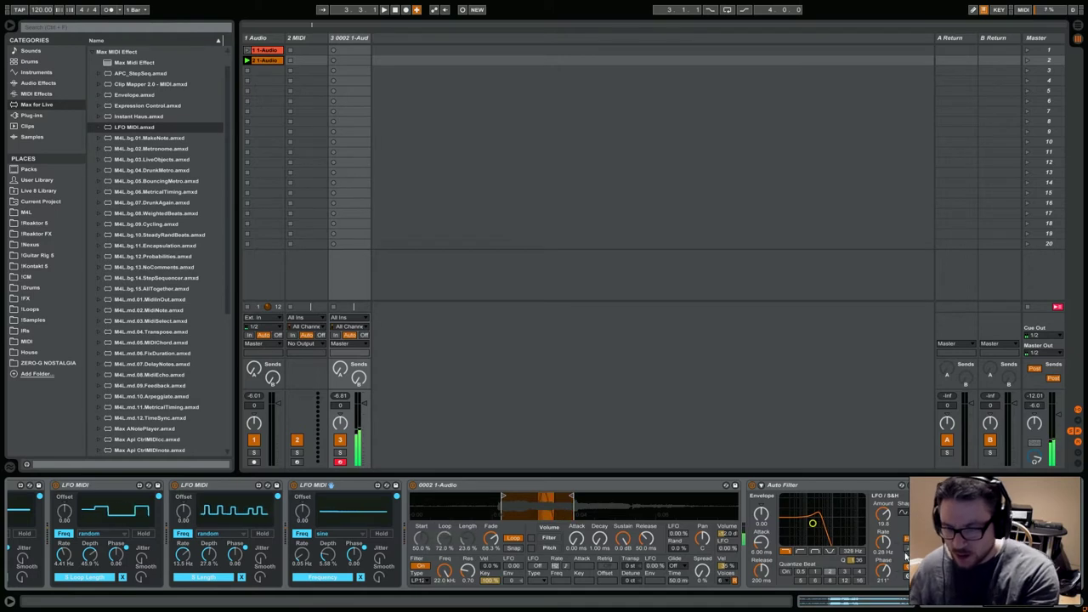
Step: Set the Reverb's quality to Mid and its size to about 146.83, and lengthen its decay time
{"action": "scroll", "coordinate": [450, 536], "scroll_direction": "right", "scroll_amount": 5}
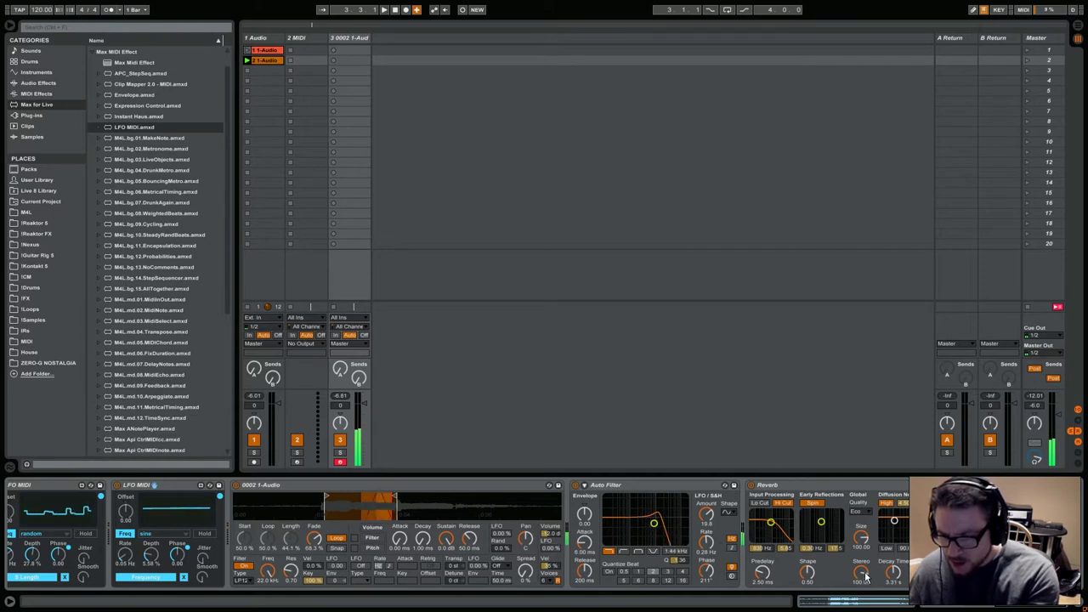
{"action": "left_click", "coordinate": [867, 510]}
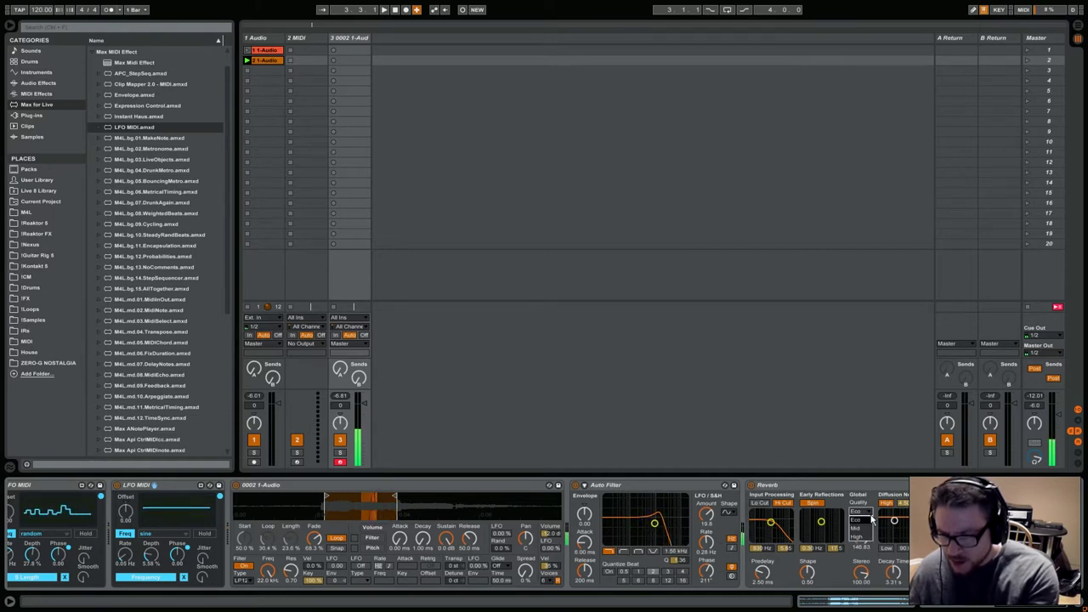
{"action": "left_click", "coordinate": [860, 522]}
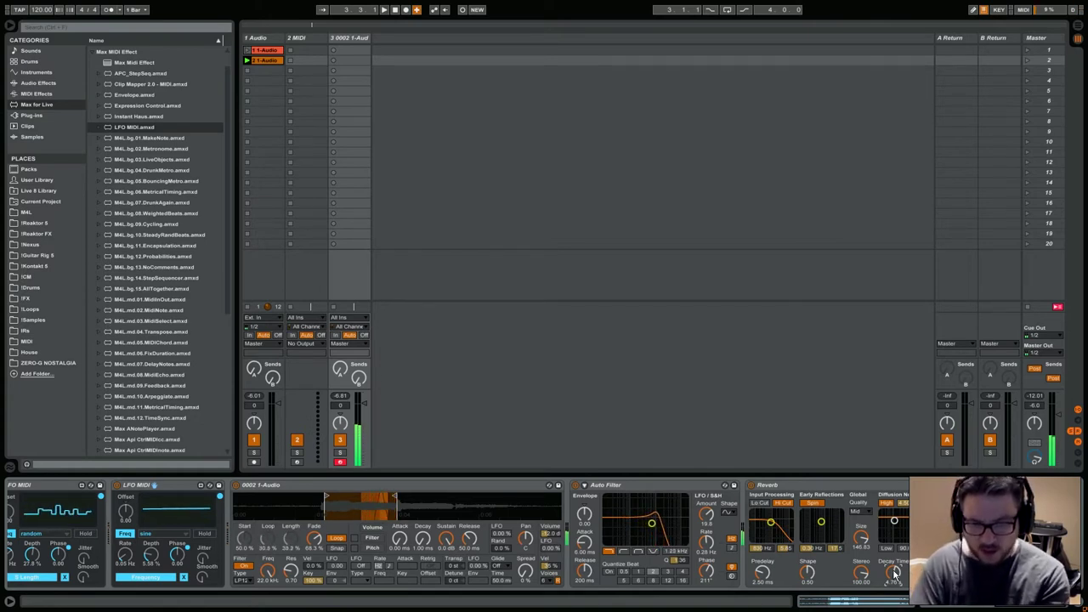
Step: Lengthen Simpler's release and raise its Spread to 34 %
{"action": "scroll", "coordinate": [896, 577], "scroll_direction": "up", "scroll_amount": 10}
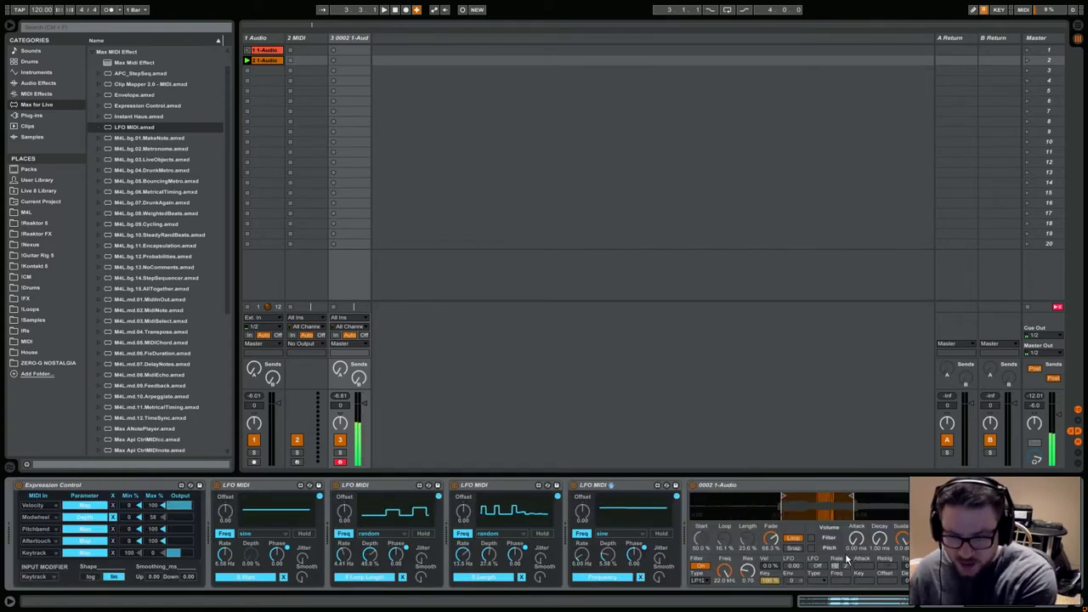
{"action": "scroll", "coordinate": [763, 553], "scroll_direction": "down", "scroll_amount": 4}
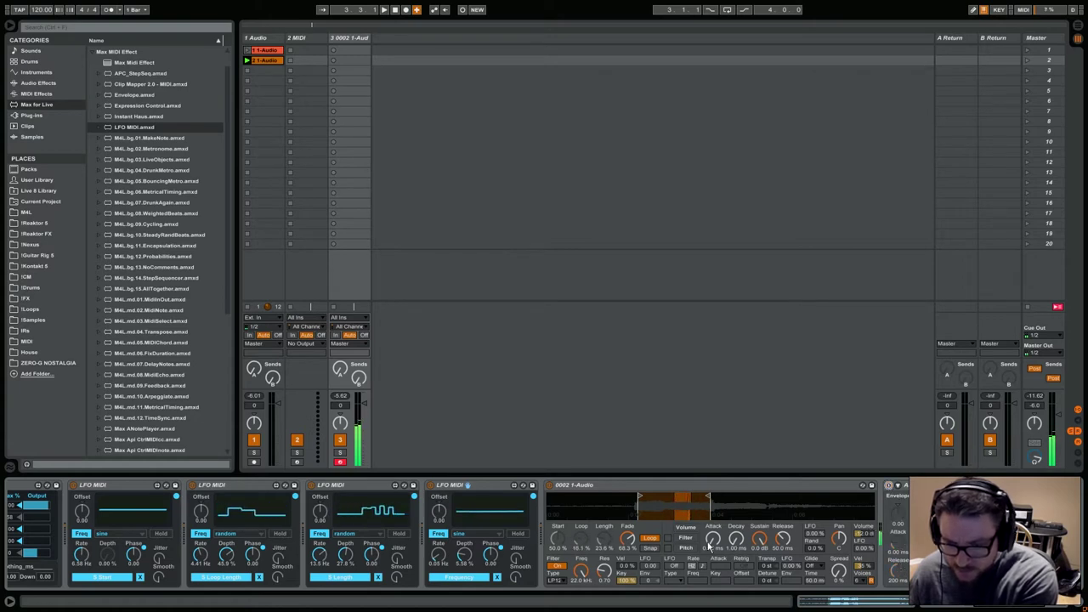
{"action": "left_click_drag", "start_coordinate": [786, 544], "coordinate": [786, 510]}
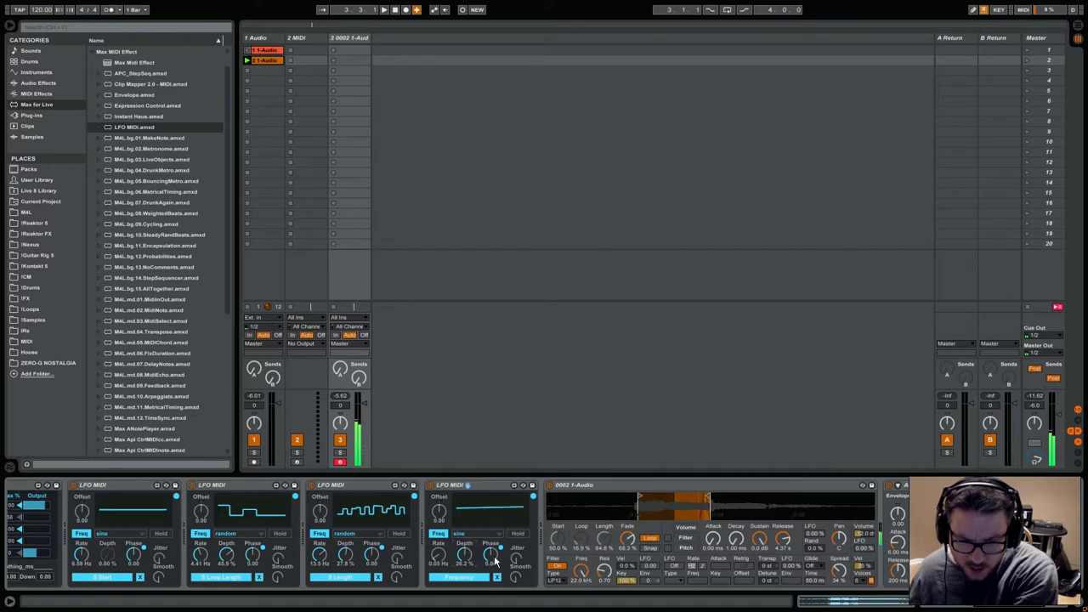
Step: Raise the offset of the Auto Filter LFO slightly and set Simpler's attack to about 5.31 ms
{"action": "left_click_drag", "start_coordinate": [440, 520], "coordinate": [440, 511]}
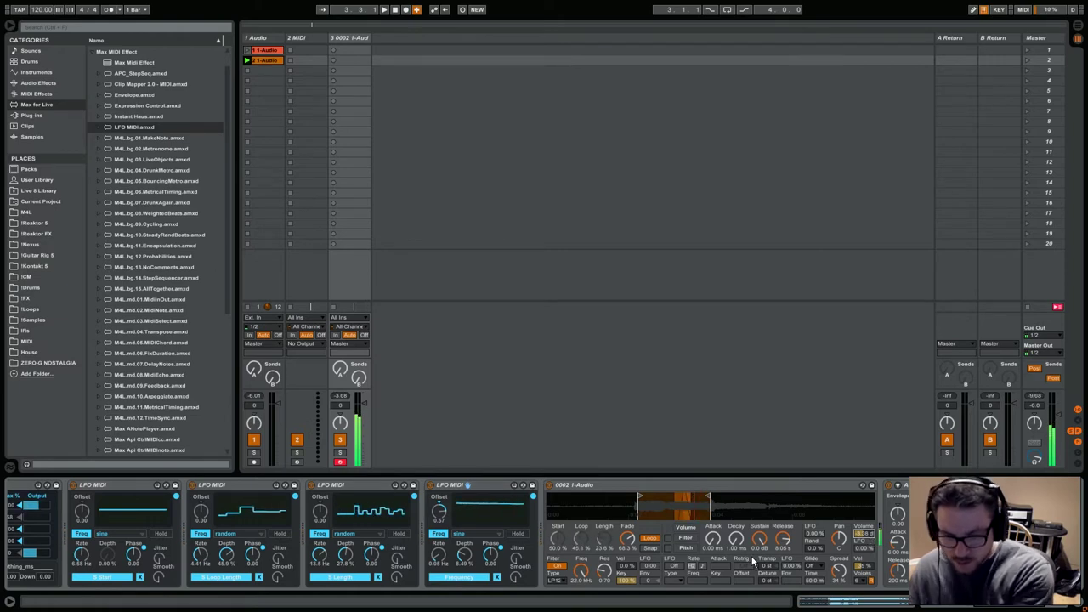
{"action": "left_click_drag", "start_coordinate": [712, 537], "coordinate": [704, 525]}
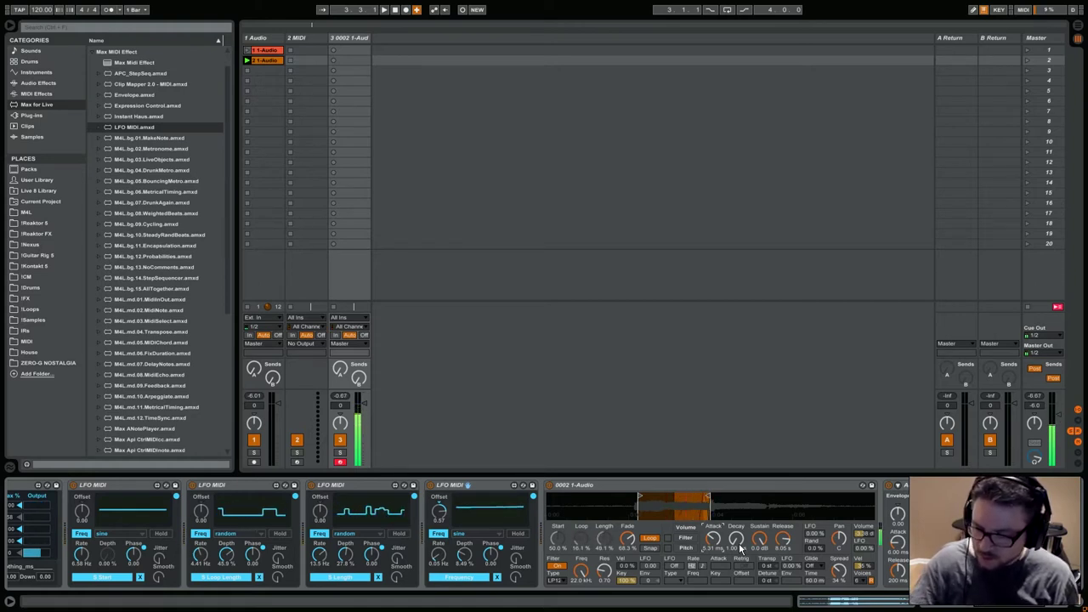
Step: Turn on the metronome and record a MIDI clip into the first slot of track 3
{"action": "left_click", "coordinate": [274, 72]}
{"action": "left_click", "coordinate": [342, 51]}
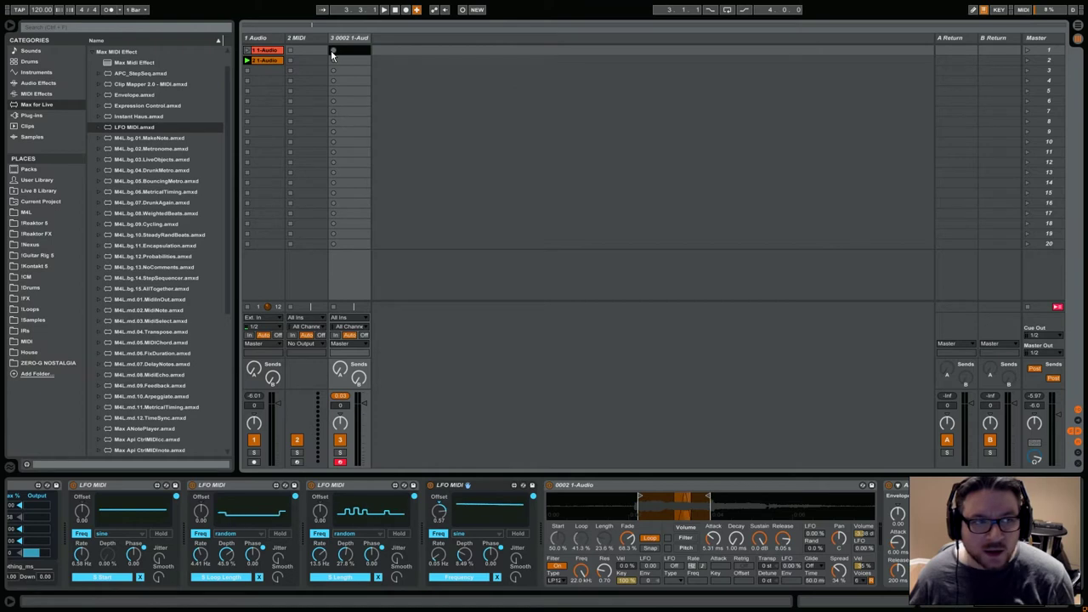
{"action": "left_click", "coordinate": [109, 9]}
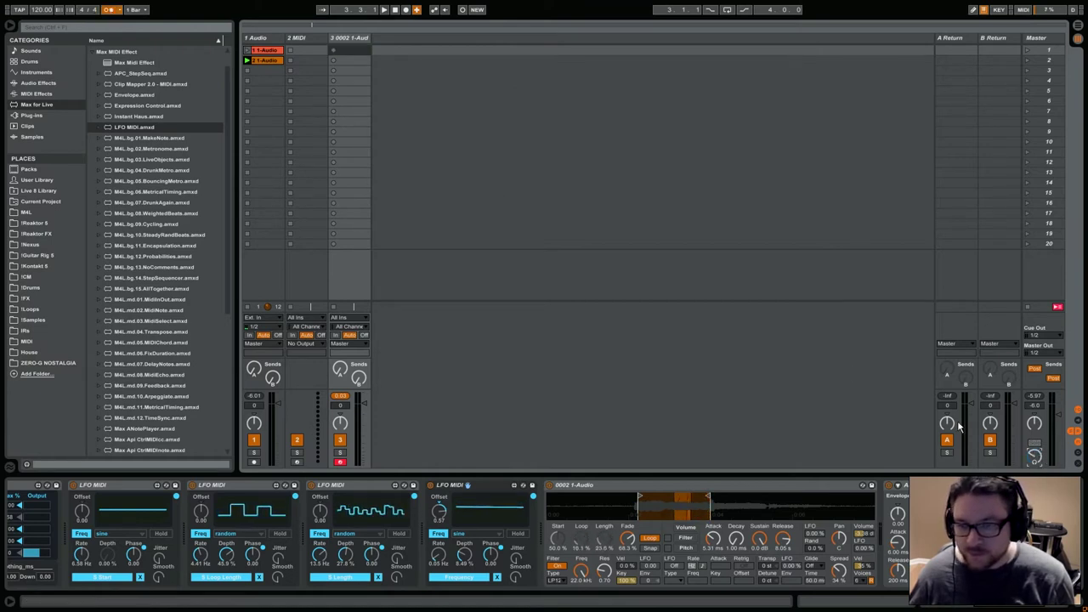
{"action": "left_click", "coordinate": [335, 52]}
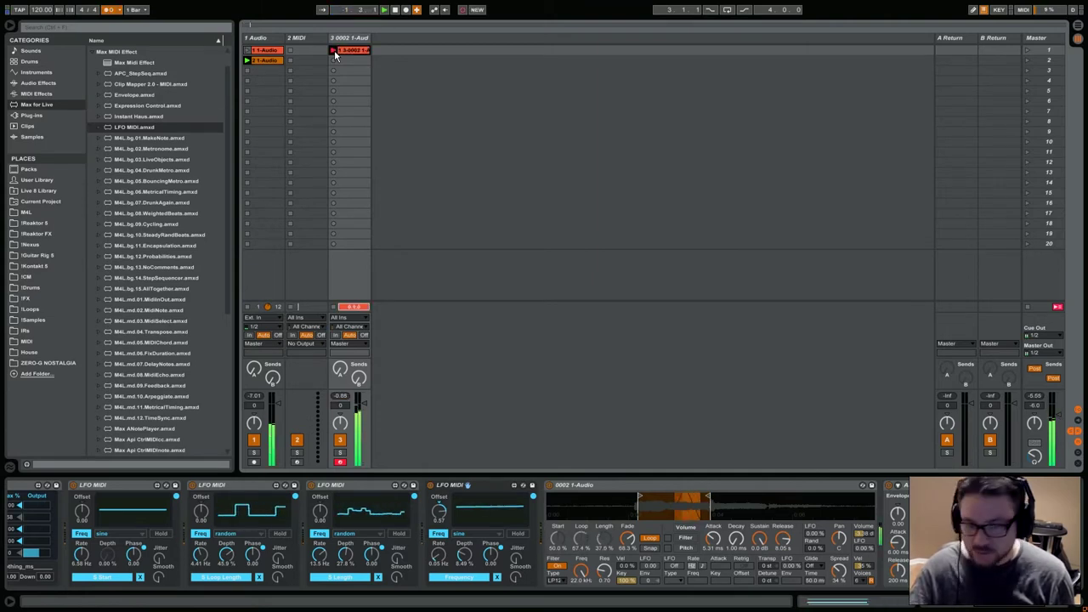
Step: Stop the recording and mute the 1 Audio track
{"action": "left_click", "coordinate": [262, 70]}
{"action": "key", "text": "F1"}
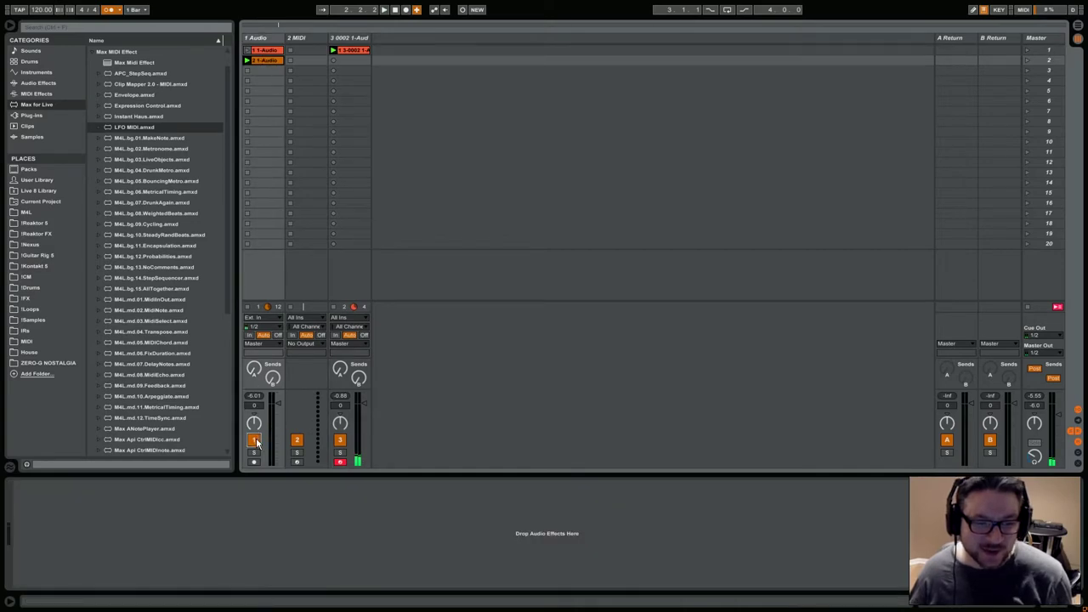
Step: Delete the first take from track 3 and record a new MIDI clip in the same slot
{"action": "right_click", "coordinate": [361, 53]}
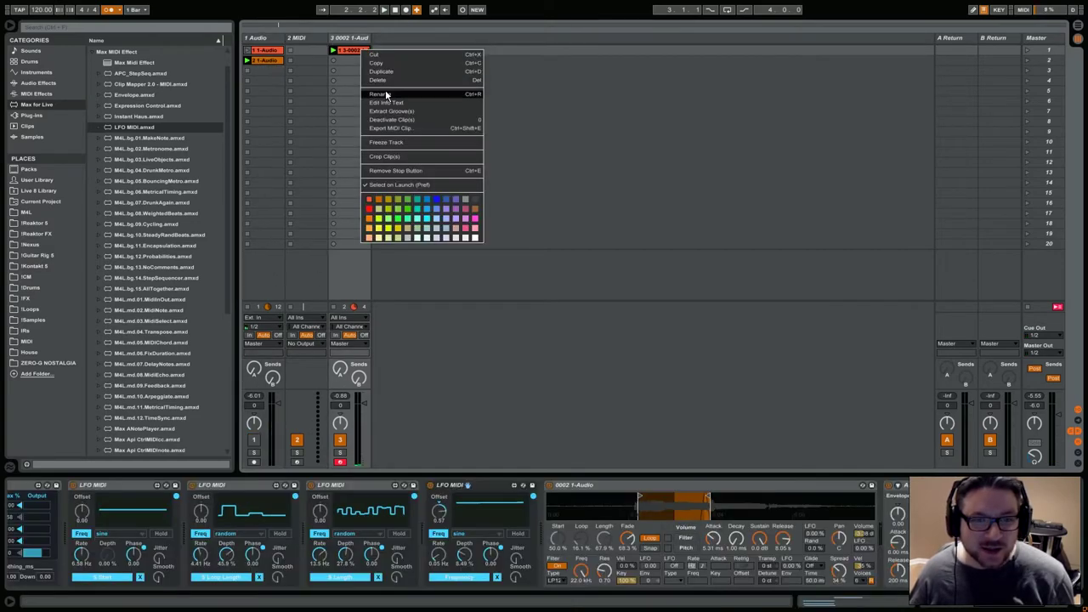
{"action": "left_click", "coordinate": [385, 92]}
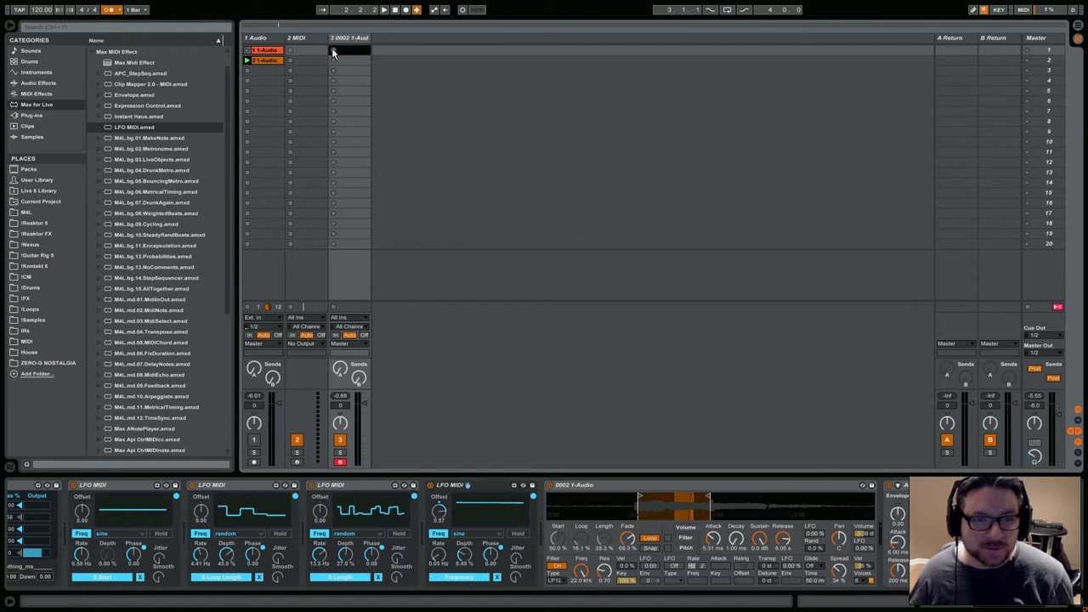
{"action": "left_click", "coordinate": [332, 51]}
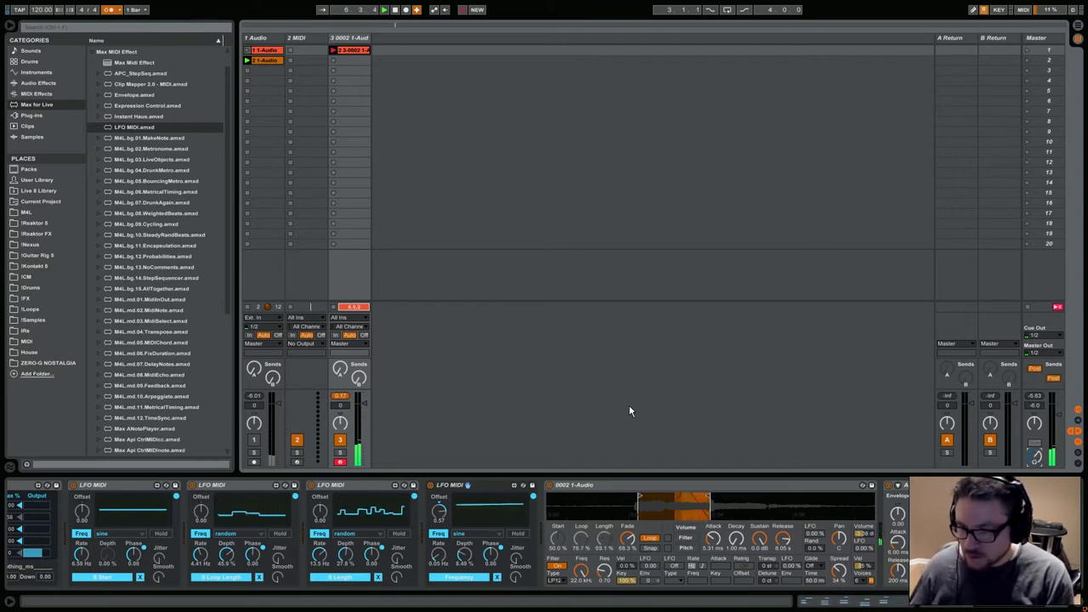
Step: Open the new MIDI clip, loop the eight bars starting at bar 12 and crop the clip to them
{"action": "double_click", "coordinate": [348, 49]}
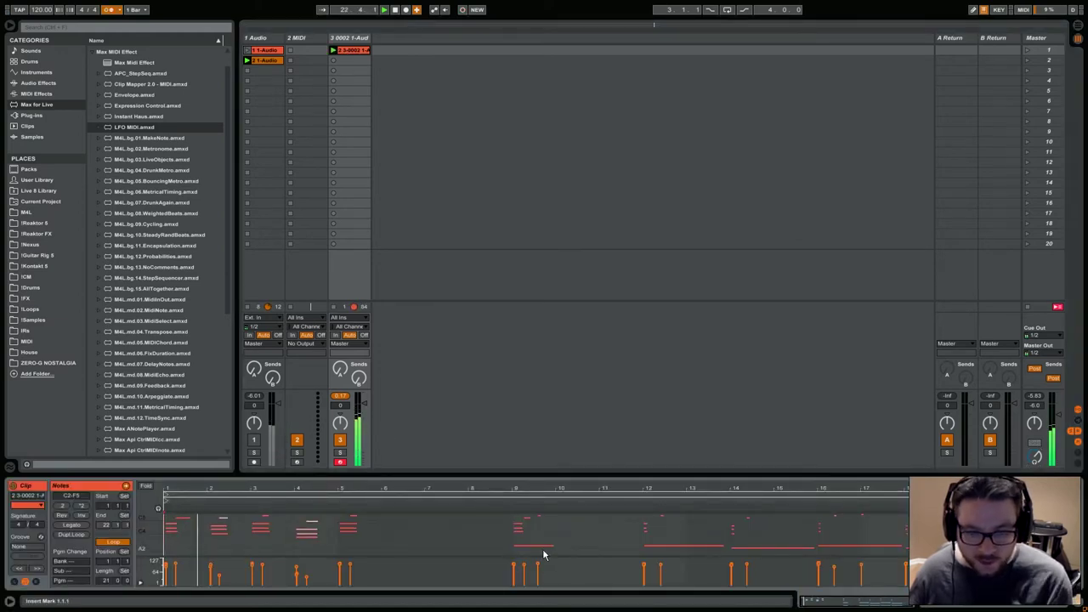
{"action": "left_click", "coordinate": [644, 500]}
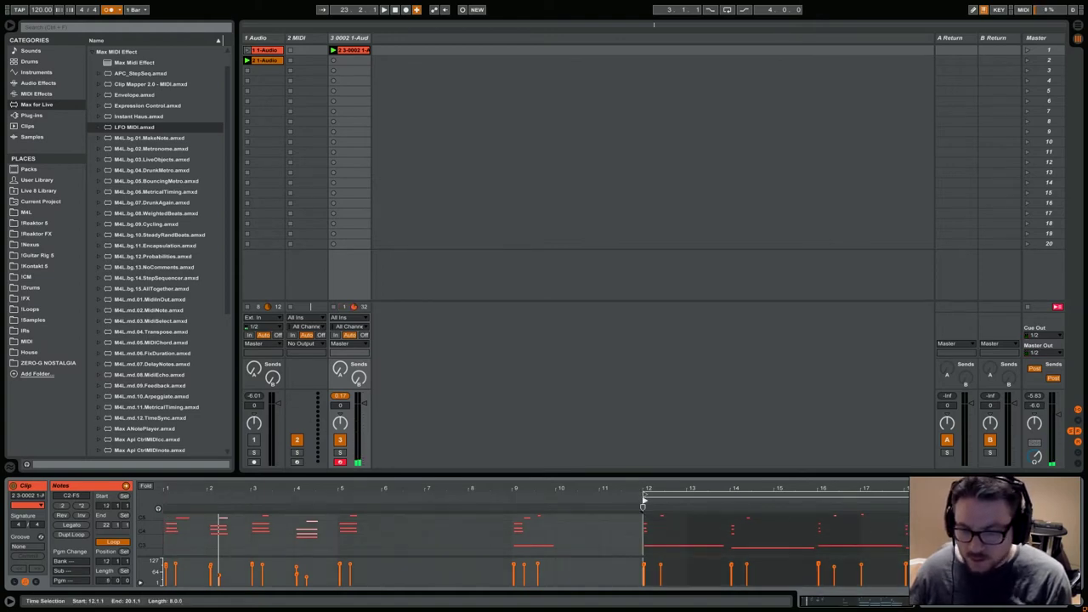
{"action": "right_click", "coordinate": [746, 537]}
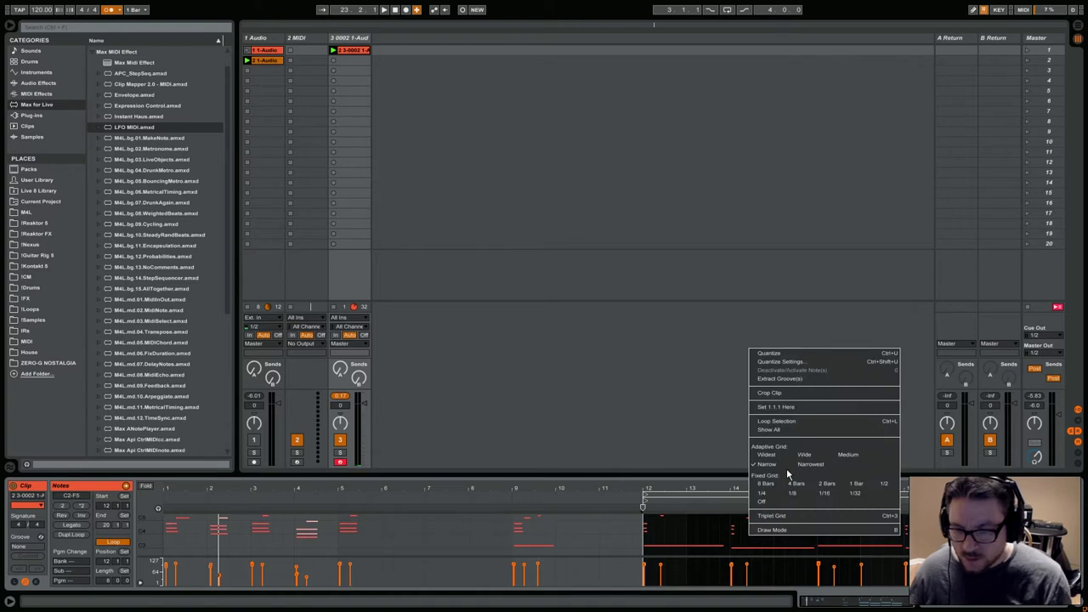
{"action": "left_click", "coordinate": [779, 394]}
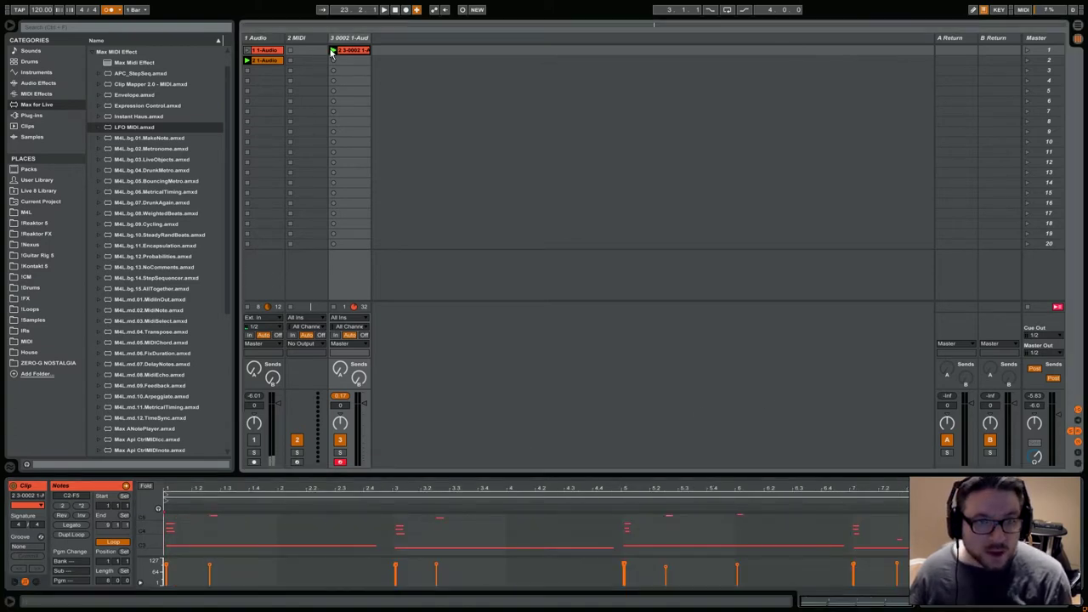
Step: Play the cropped MIDI clip, fold its note editor to the used pitches and enlarge the editor
{"action": "key", "text": "space"}
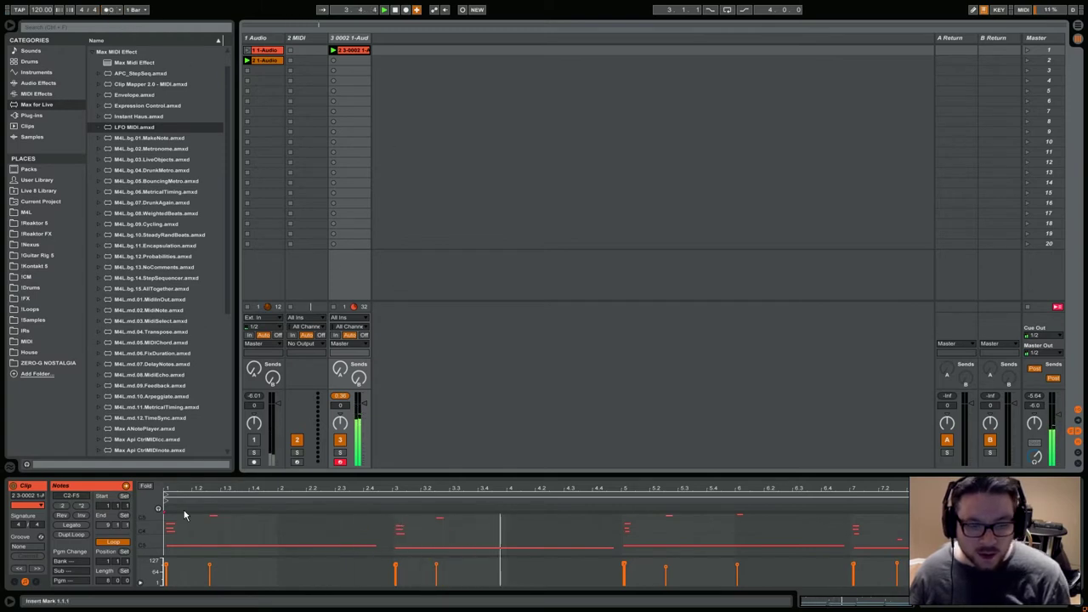
{"action": "left_click", "coordinate": [145, 486]}
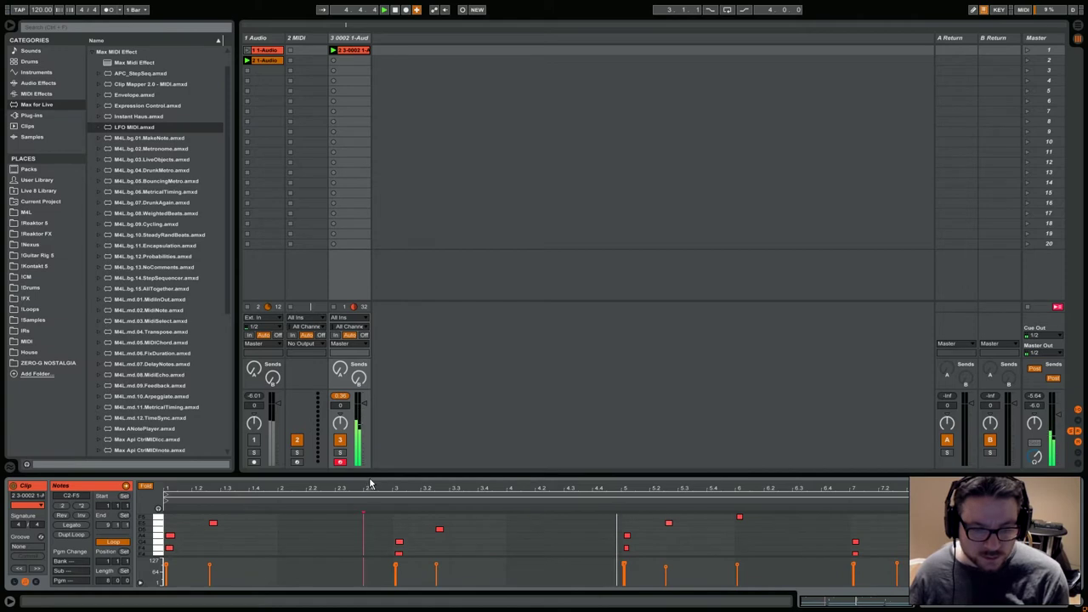
{"action": "left_click_drag", "start_coordinate": [376, 473], "coordinate": [375, 331]}
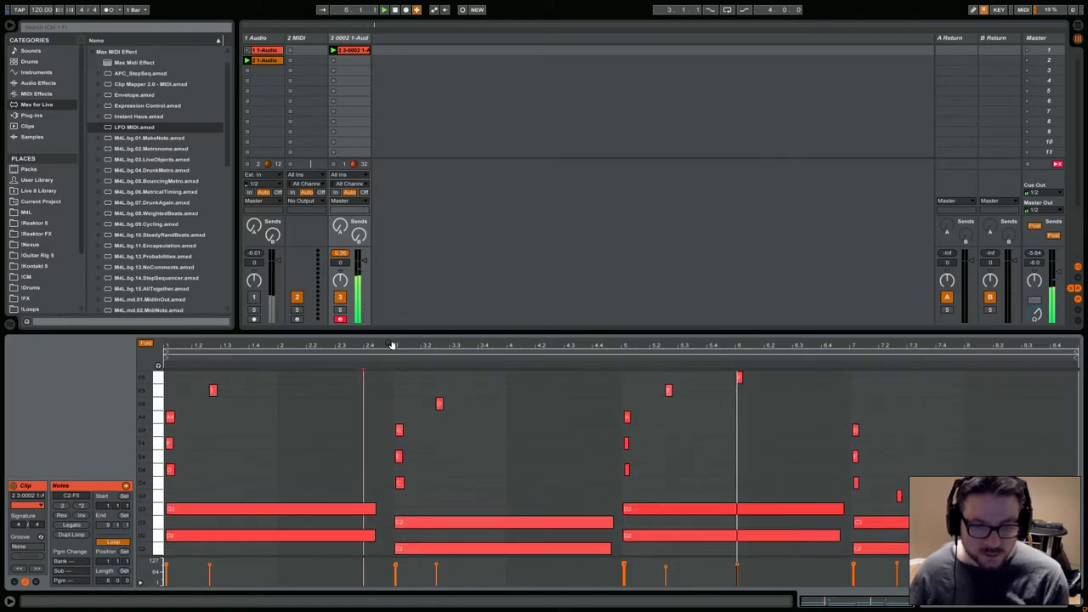
Step: Select all notes in the MIDI clip and quantize them to the grid
{"action": "left_click", "coordinate": [316, 440]}
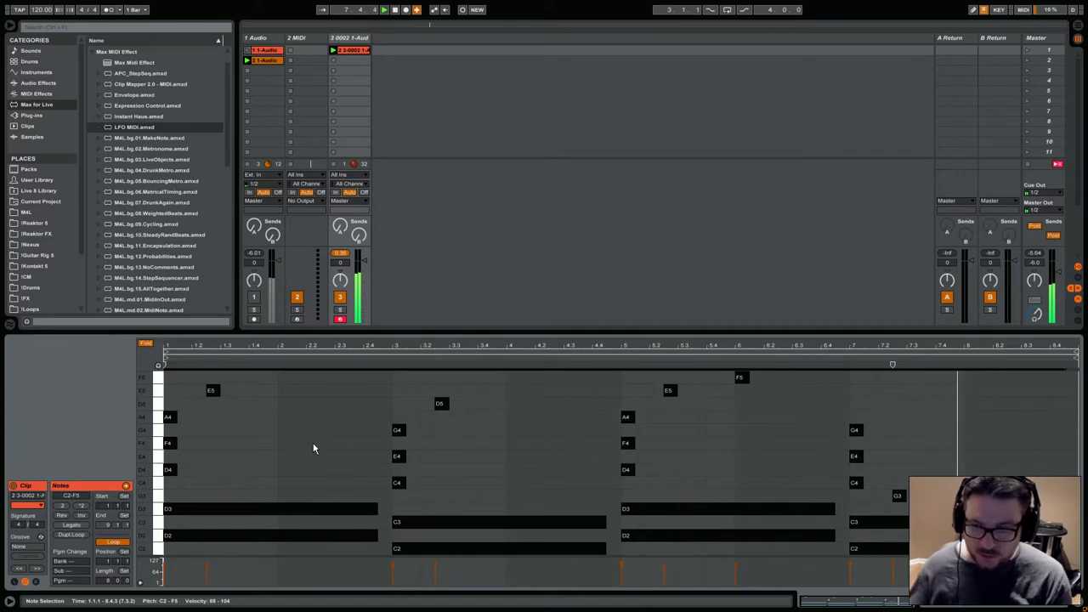
{"action": "left_click", "coordinate": [356, 456]}
{"action": "key", "text": "ctrl+a"}
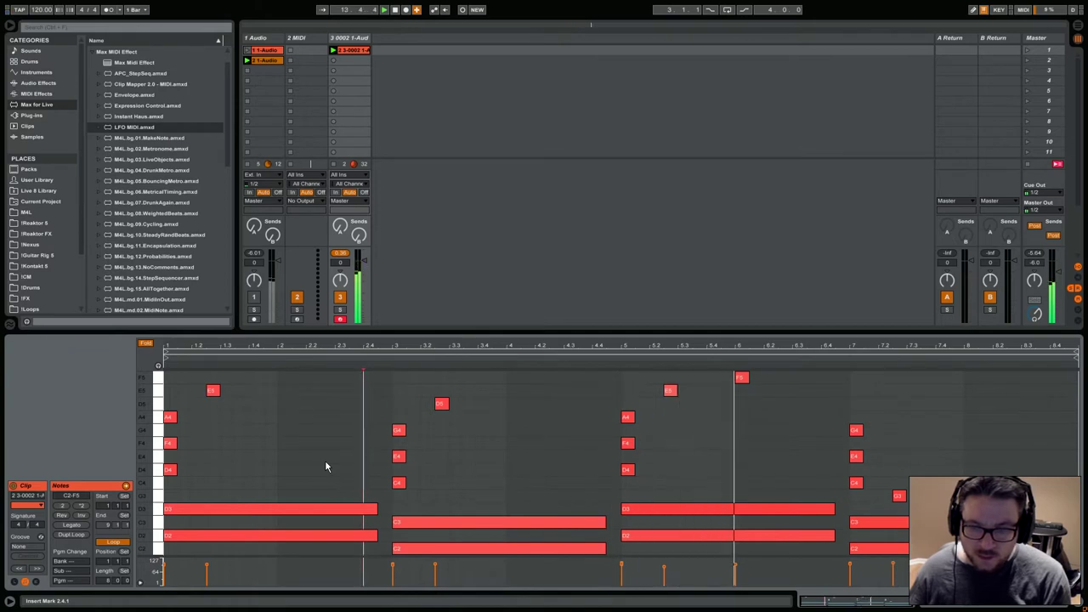
Step: Move the F5 note at bar 6 one beat later to 6.2, and shrink the note editor
{"action": "left_click", "coordinate": [741, 379]}
{"action": "mouse_move", "coordinate": [741, 385]}
{"action": "left_mouse_down"}
{"action": "mouse_move", "coordinate": [784, 384]}
{"action": "mouse_move", "coordinate": [773, 385]}
{"action": "left_mouse_up"}
{"action": "left_click", "coordinate": [749, 435]}
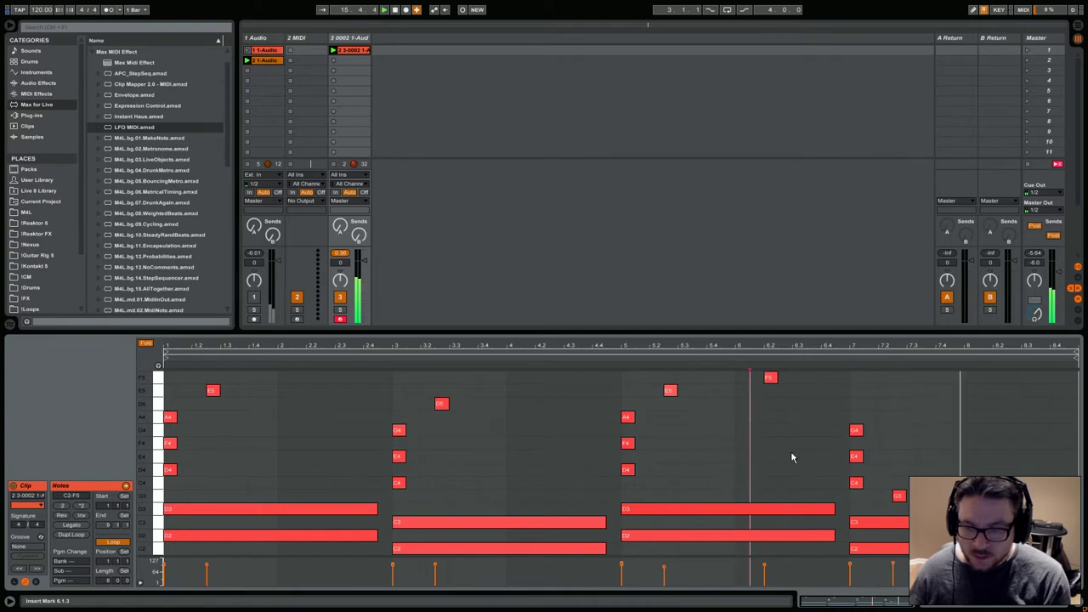
{"action": "left_click_drag", "start_coordinate": [530, 342], "coordinate": [529, 468]}
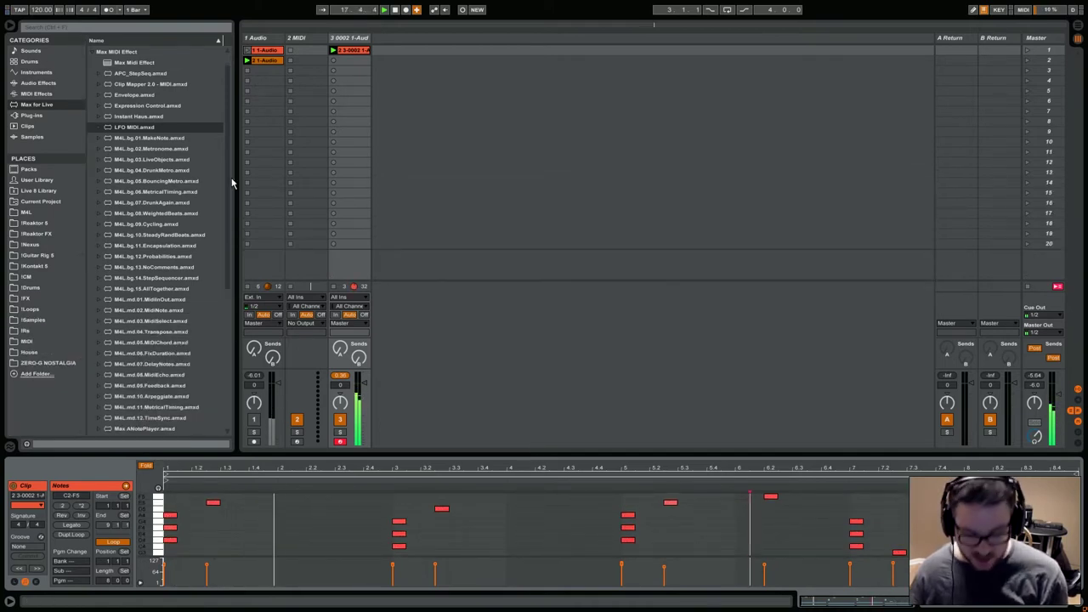
Step: Save the Live Set as HeRunsHundreds-Reply in the Sessions > Live folder of the MUSIC (M:) drive
{"action": "key", "text": "alt+f"}
{"action": "left_click", "coordinate": [66, 107]}
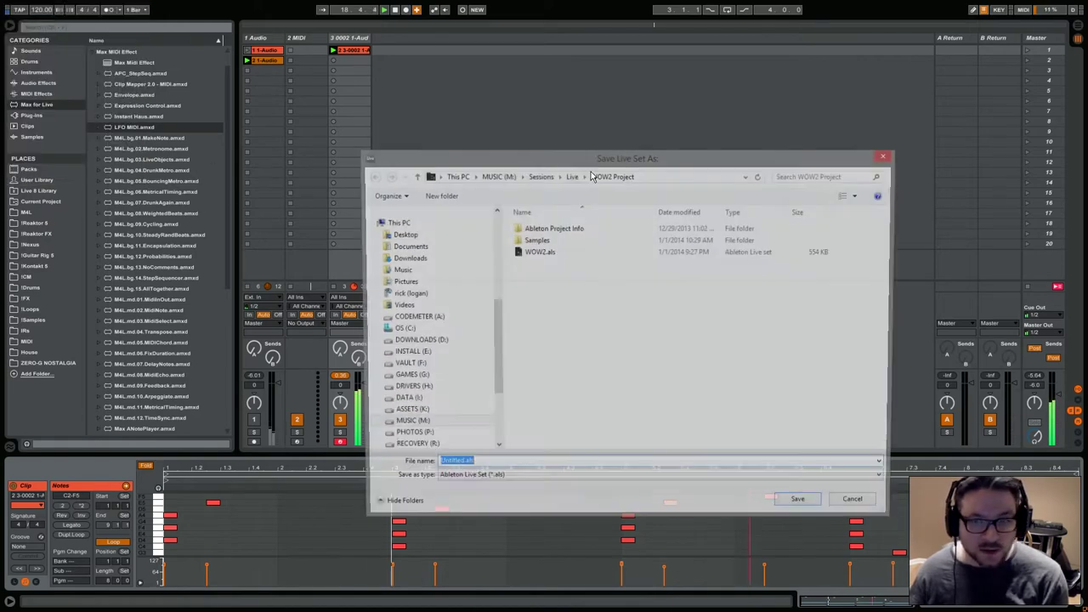
{"action": "left_click", "coordinate": [544, 176]}
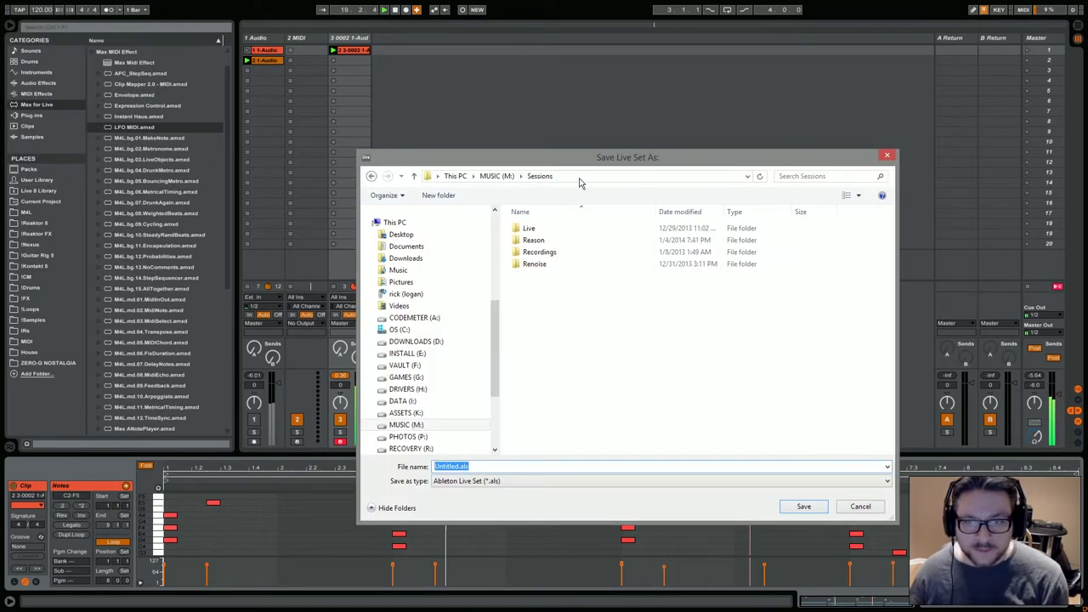
{"action": "double_click", "coordinate": [528, 227]}
{"action": "type", "text": "HeRunsHundreds-Reply"}
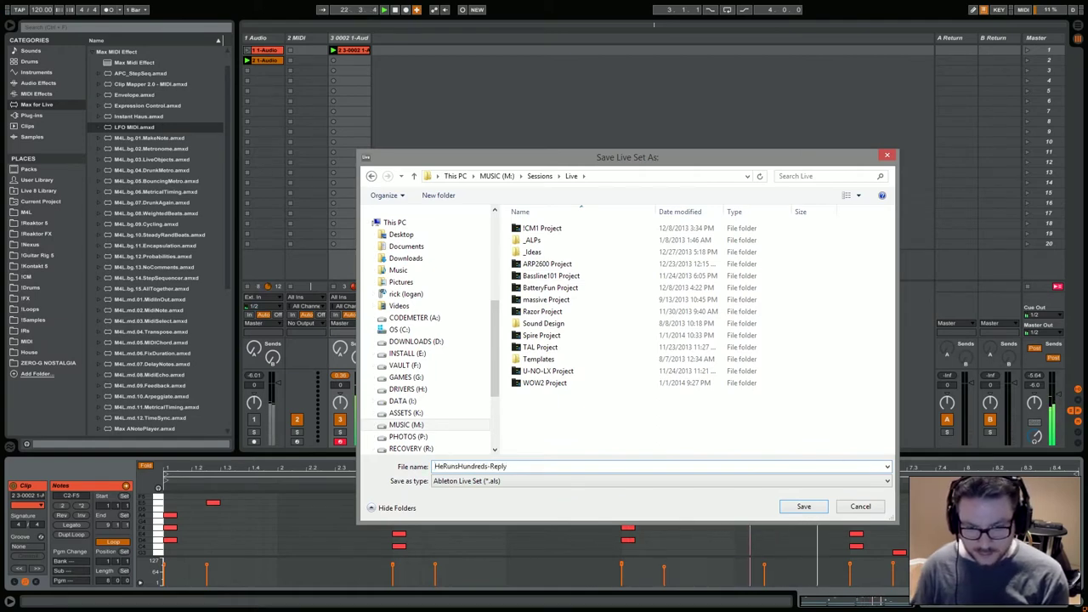
{"action": "key", "text": "Return"}
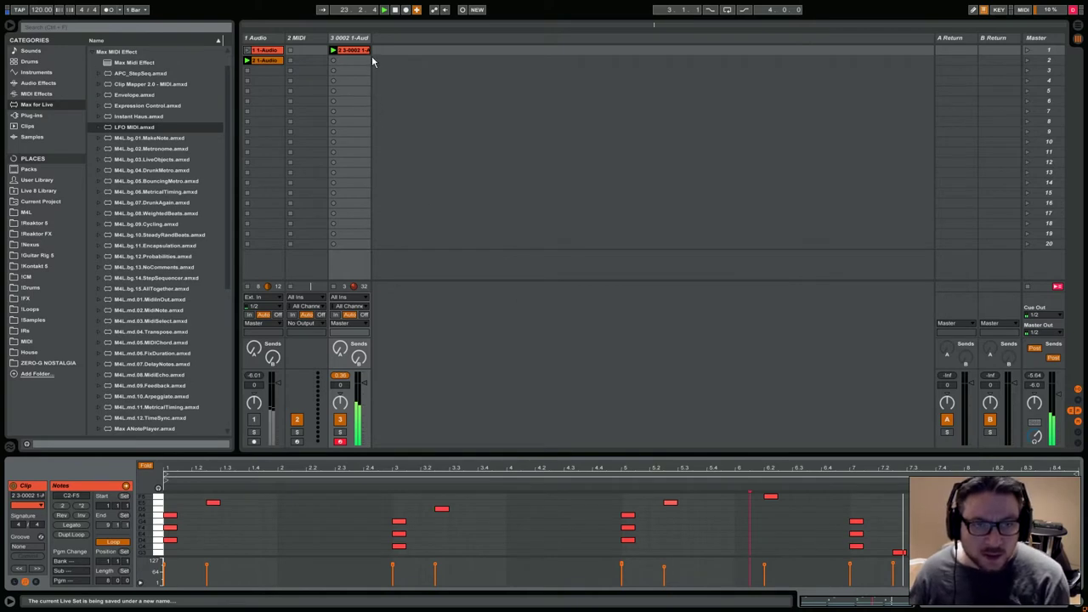
Step: Restart playback, rename the third track as Pads and select its MIDI clip
{"action": "left_click", "coordinate": [385, 9]}
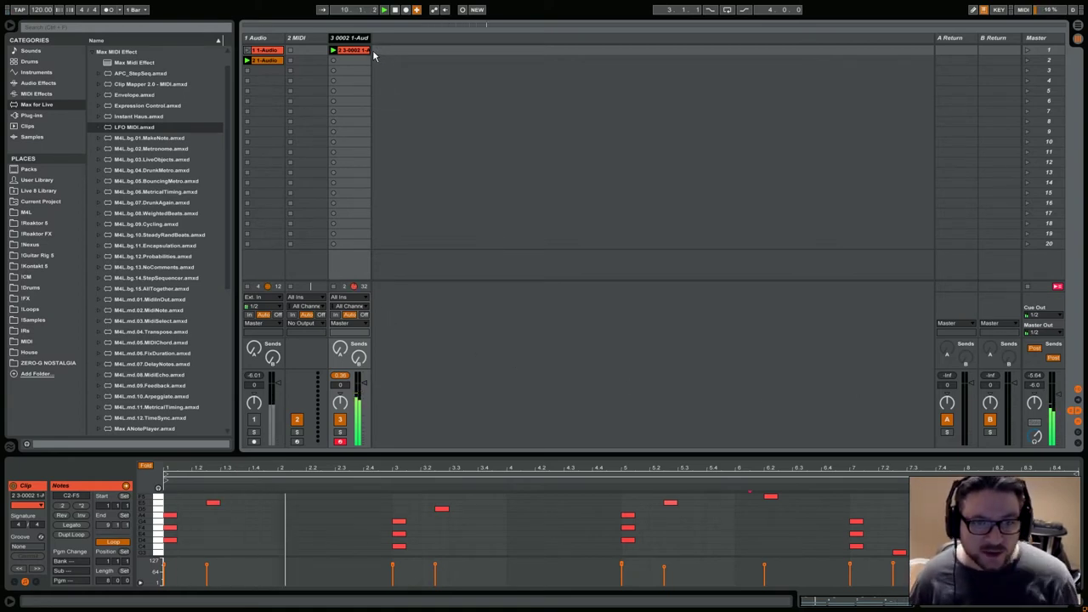
{"action": "right_click", "coordinate": [349, 37]}
{"action": "left_click", "coordinate": [405, 82]}
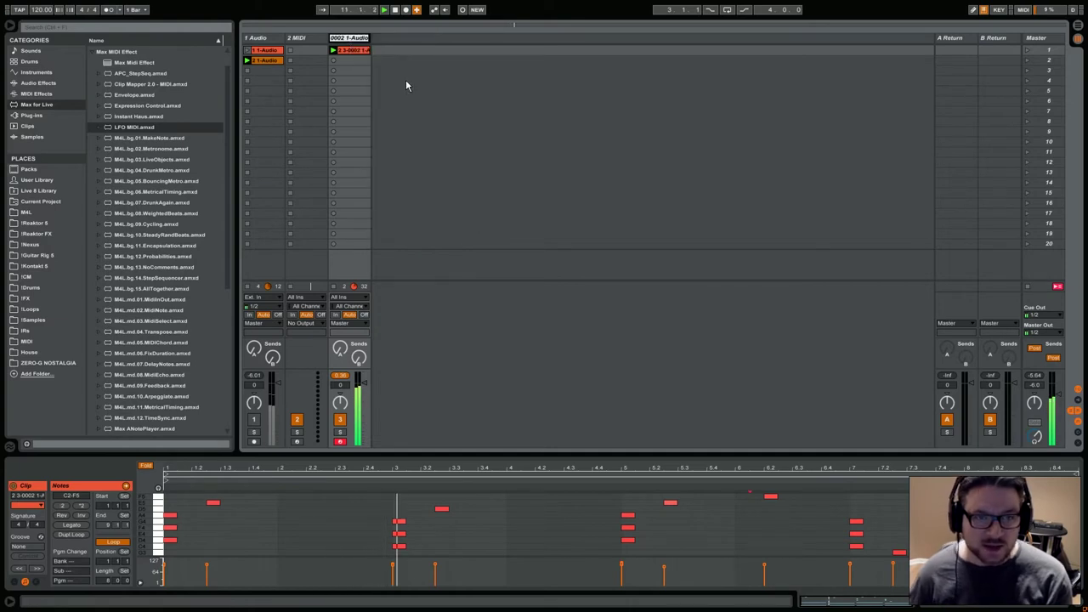
{"action": "type", "text": "Pads"}
{"action": "key", "text": "Return"}
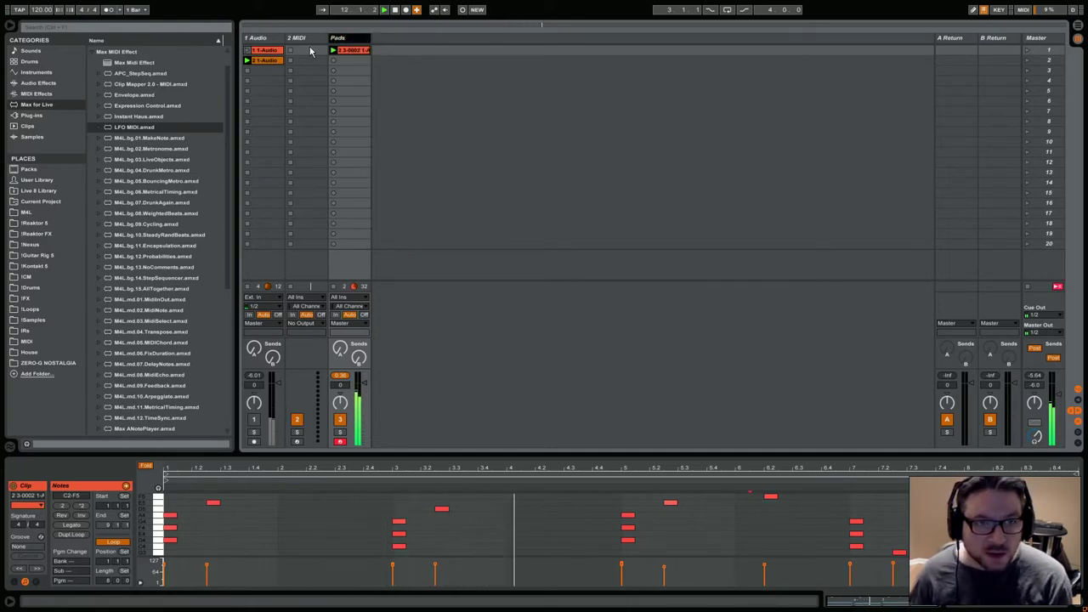
{"action": "left_click", "coordinate": [354, 51]}
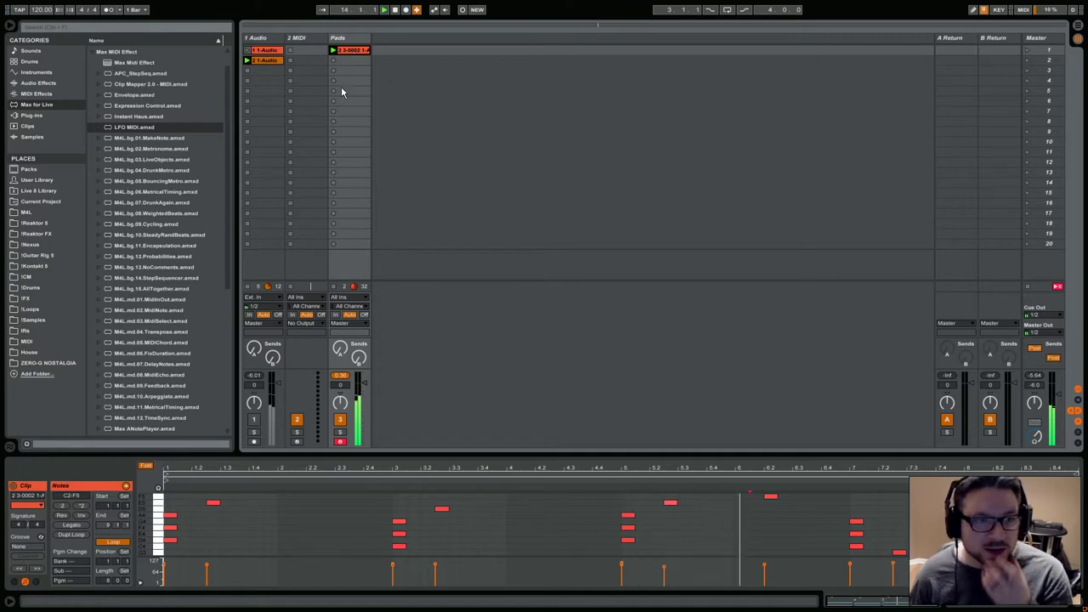
Step: Arm the 1 Audio track and record a new audio clip into its third slot
{"action": "left_click", "coordinate": [260, 70]}
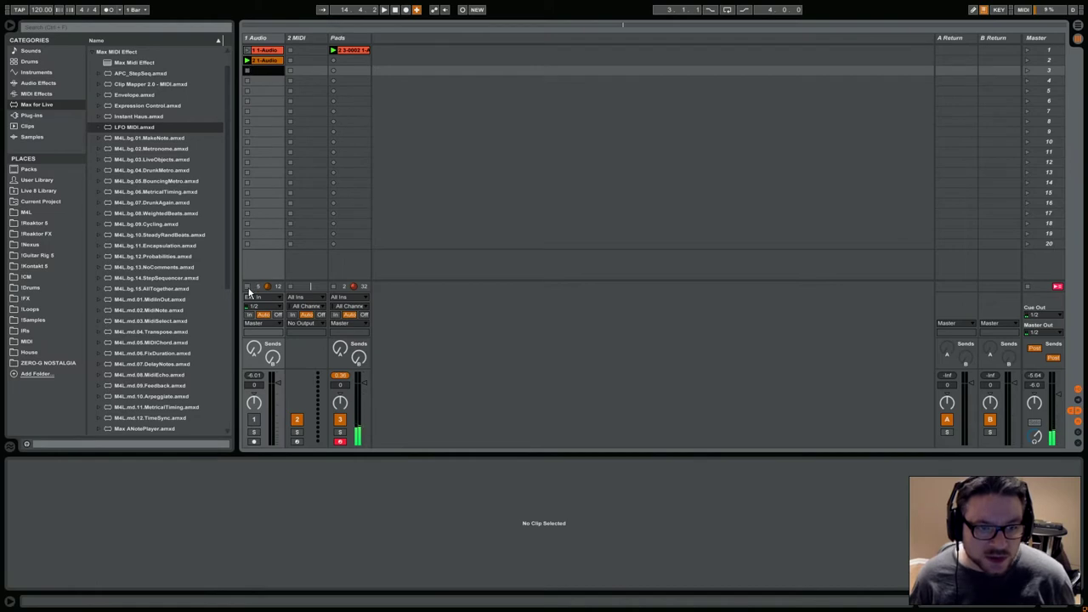
{"action": "left_click", "coordinate": [253, 442]}
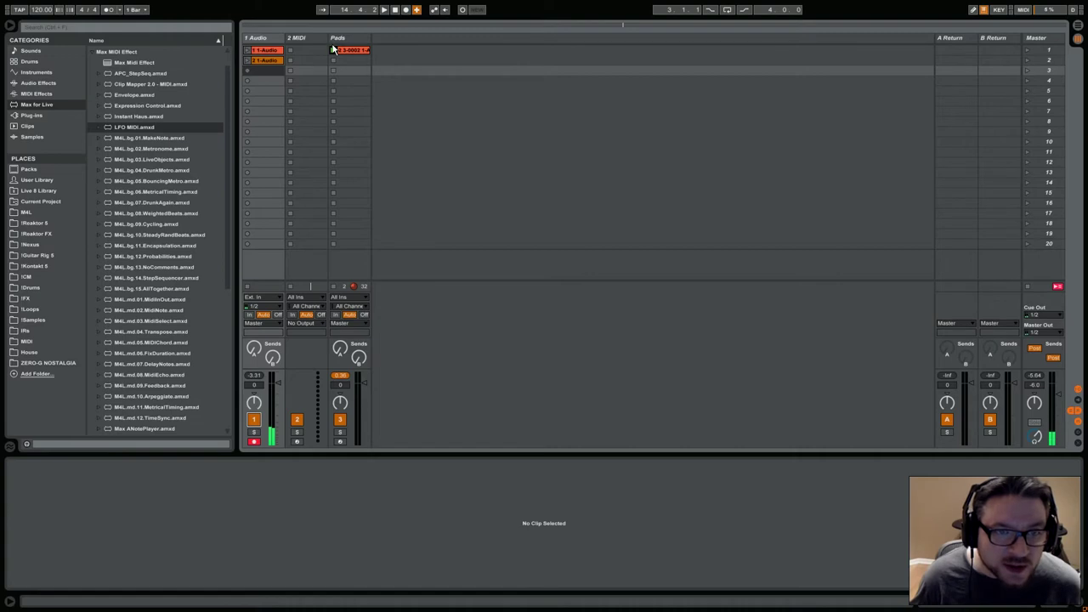
{"action": "left_click", "coordinate": [334, 52]}
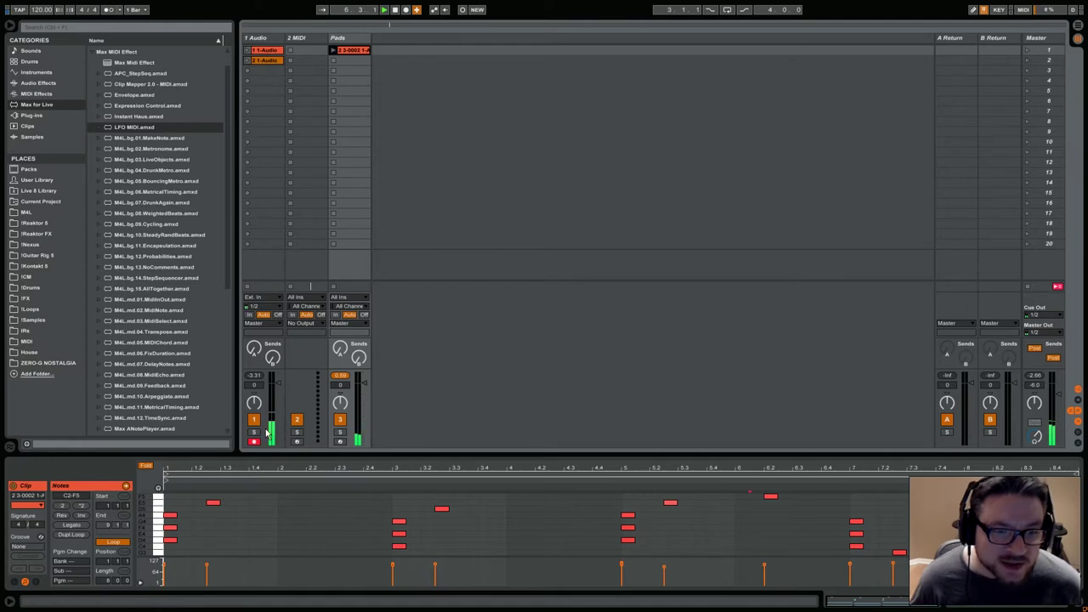
{"action": "left_click", "coordinate": [247, 74]}
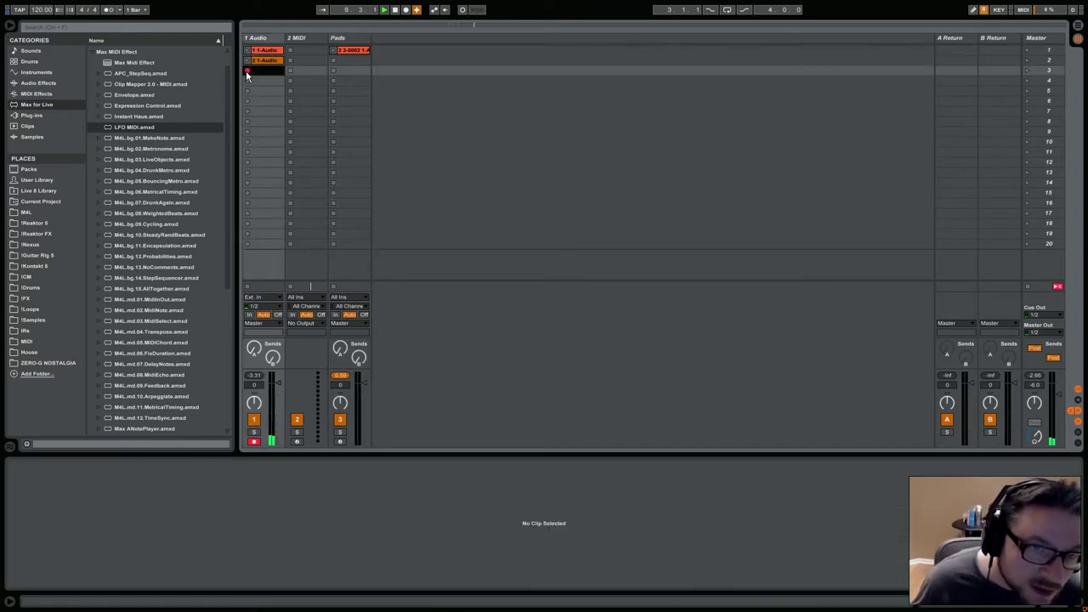
{"action": "left_click", "coordinate": [247, 74]}
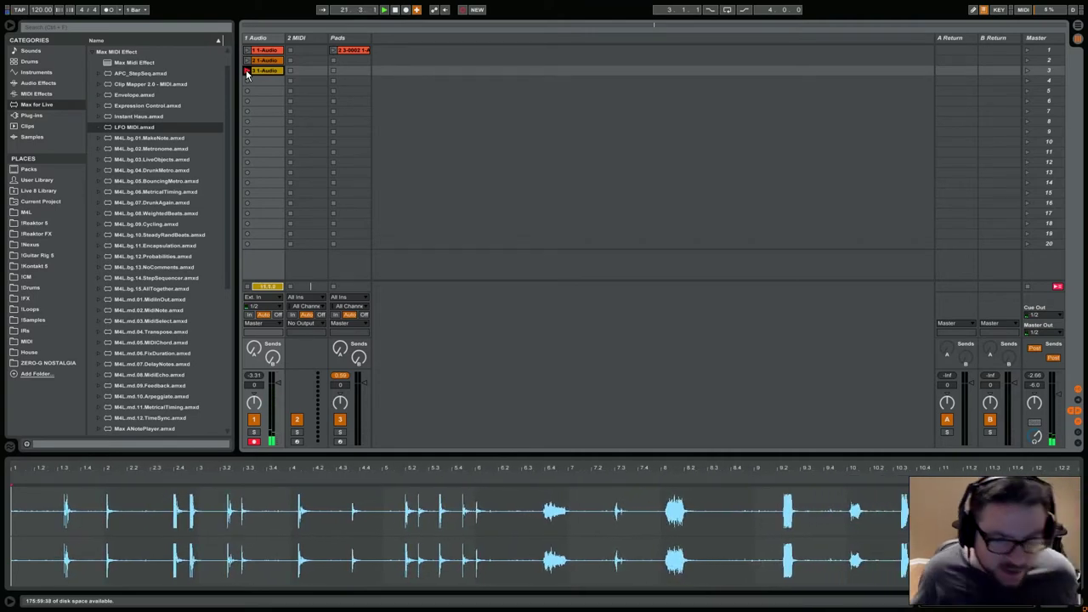
{"action": "left_click", "coordinate": [247, 73]}
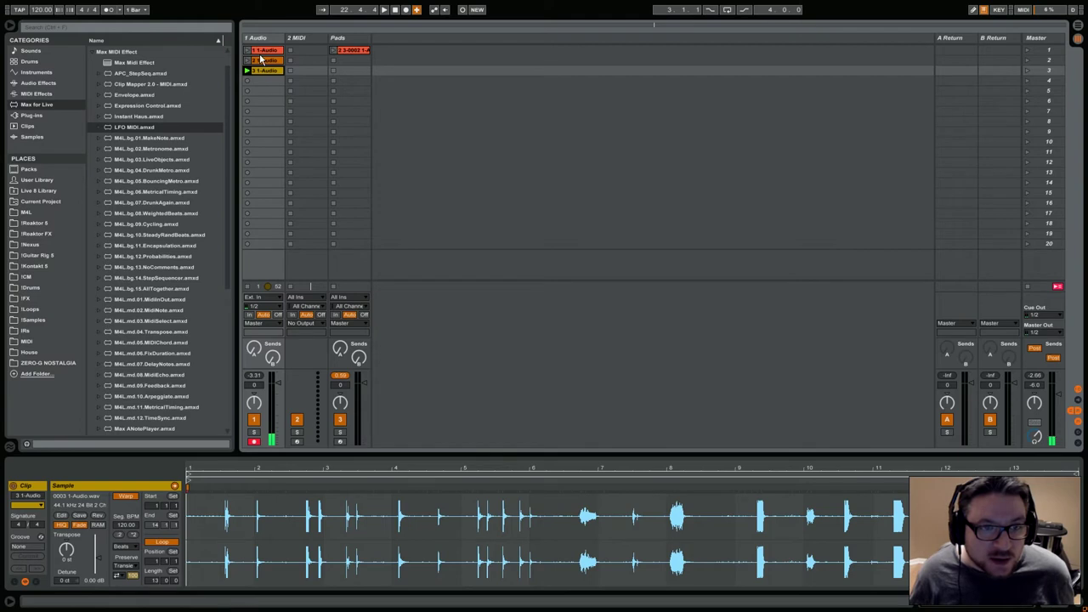
Step: Set 1 Audio's monitoring to Off, disarm the track and play back the new recording in slot 3
{"action": "left_click", "coordinate": [276, 315]}
{"action": "left_click", "coordinate": [253, 441]}
{"action": "left_click", "coordinate": [247, 71]}
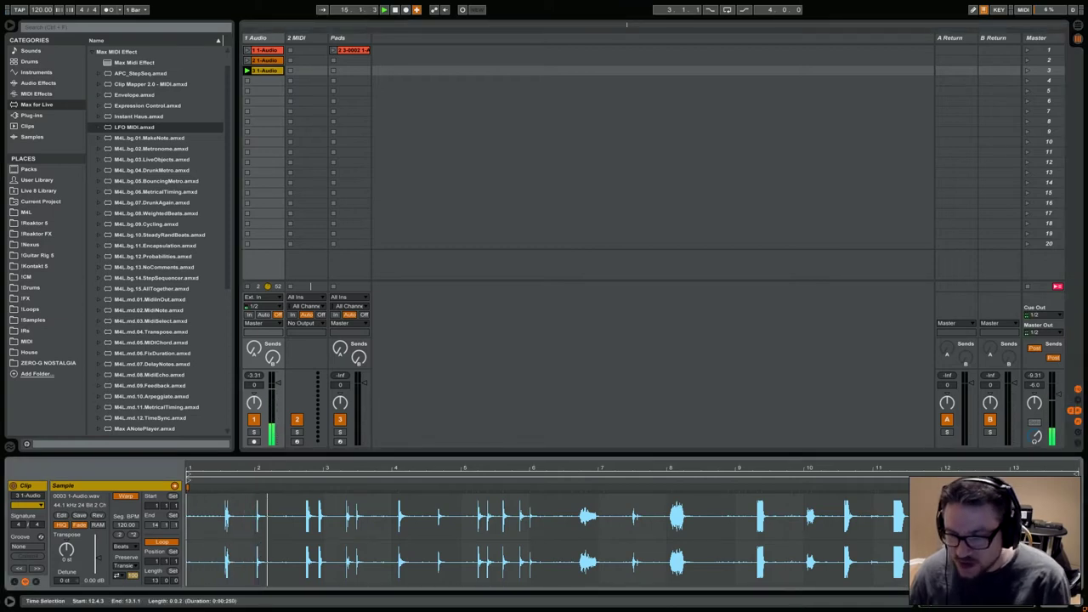
{"action": "left_click", "coordinate": [269, 79]}
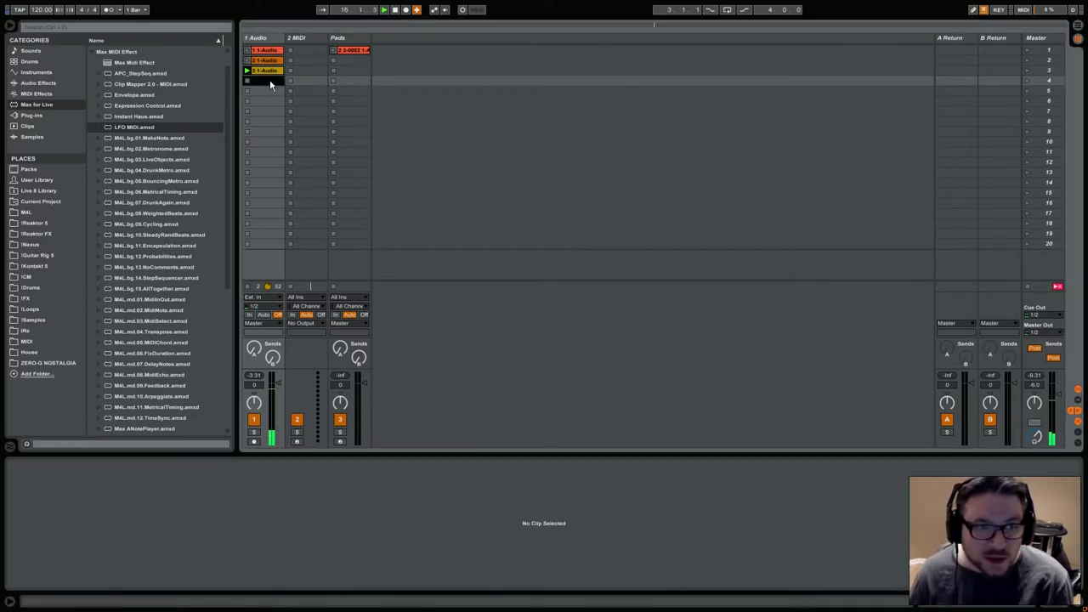
{"action": "left_click", "coordinate": [259, 72]}
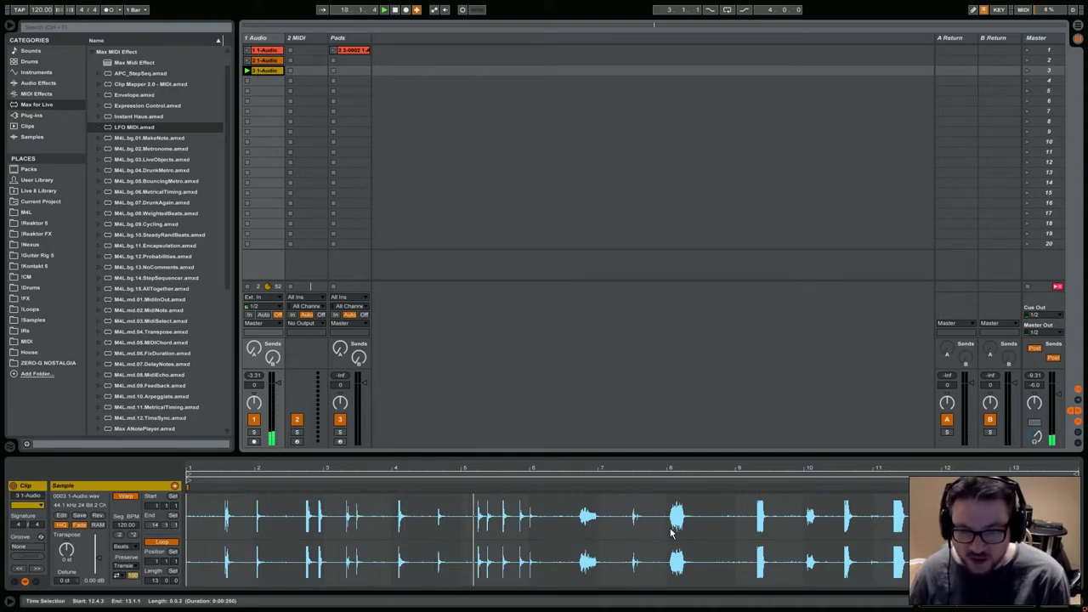
{"action": "left_click", "coordinate": [265, 76]}
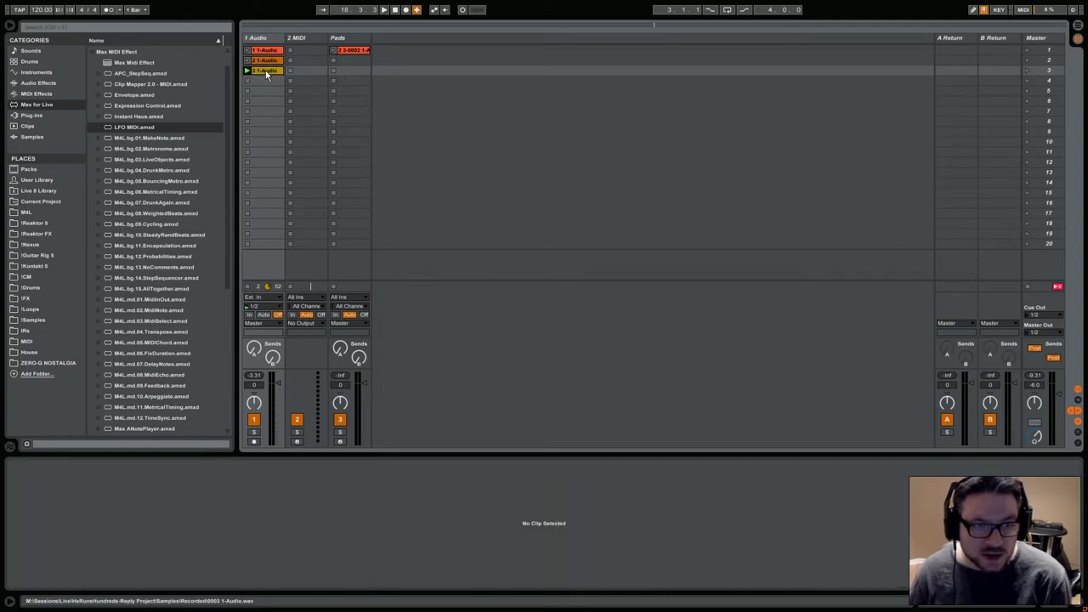
Step: Duplicate the third audio clip five times into slots 4 to 8 of the 1 Audio track
{"action": "left_click", "coordinate": [265, 70]}
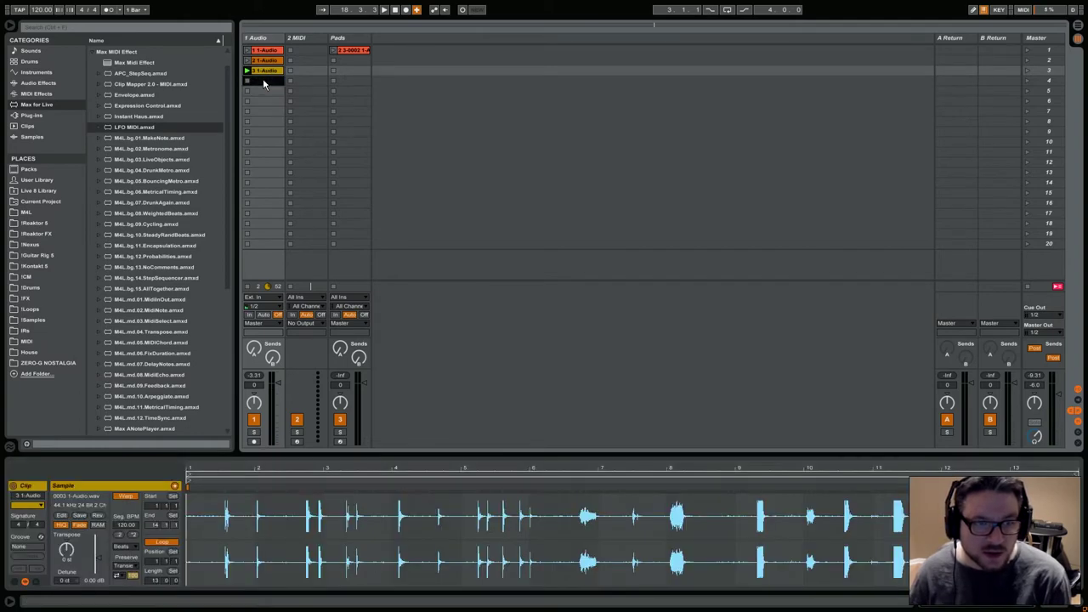
{"action": "key", "text": "ctrl+d"}
{"action": "key", "text": "ctrl+d"}
{"action": "key", "text": "ctrl+d"}
{"action": "key", "text": "ctrl+d"}
{"action": "key", "text": "ctrl+d"}
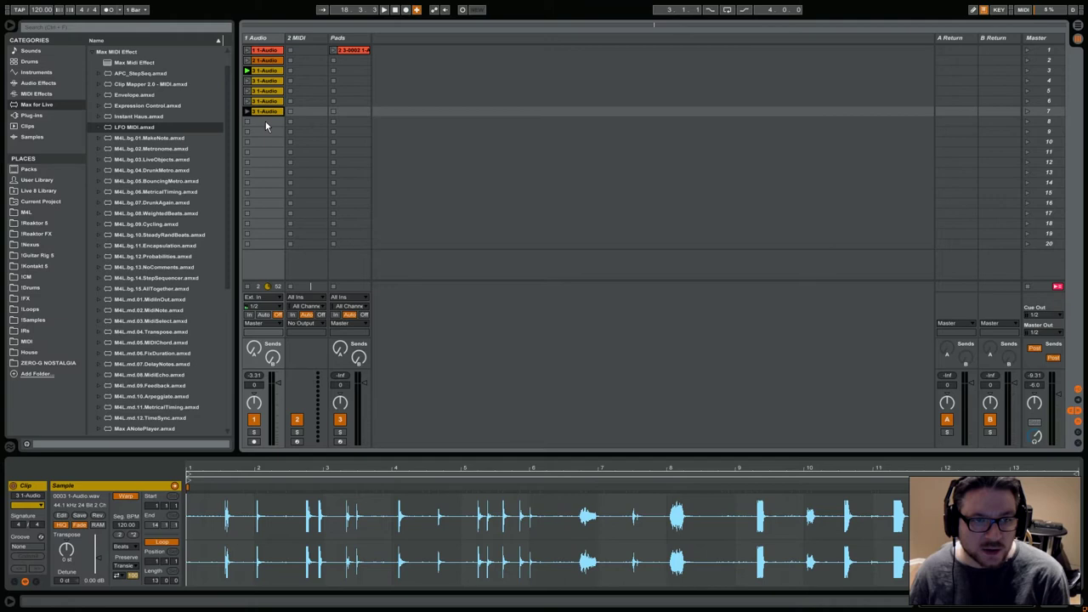
Step: Rename the five duplicated clips in slots 4 to 8 as Kick, Click, Hat1, Hat2 and Snare
{"action": "left_click", "coordinate": [261, 79]}
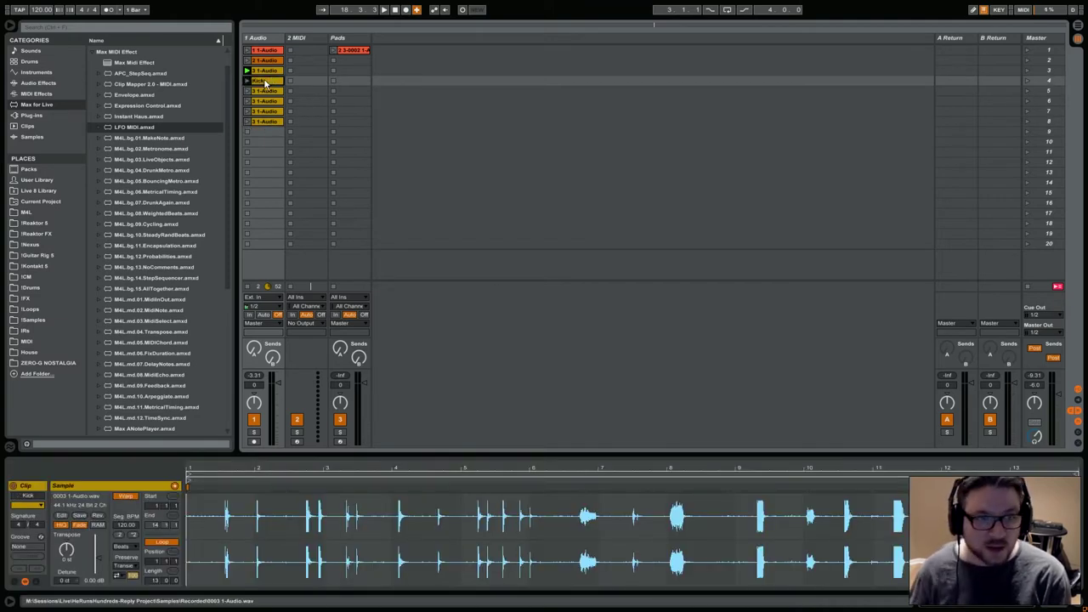
{"action": "left_click", "coordinate": [267, 91]}
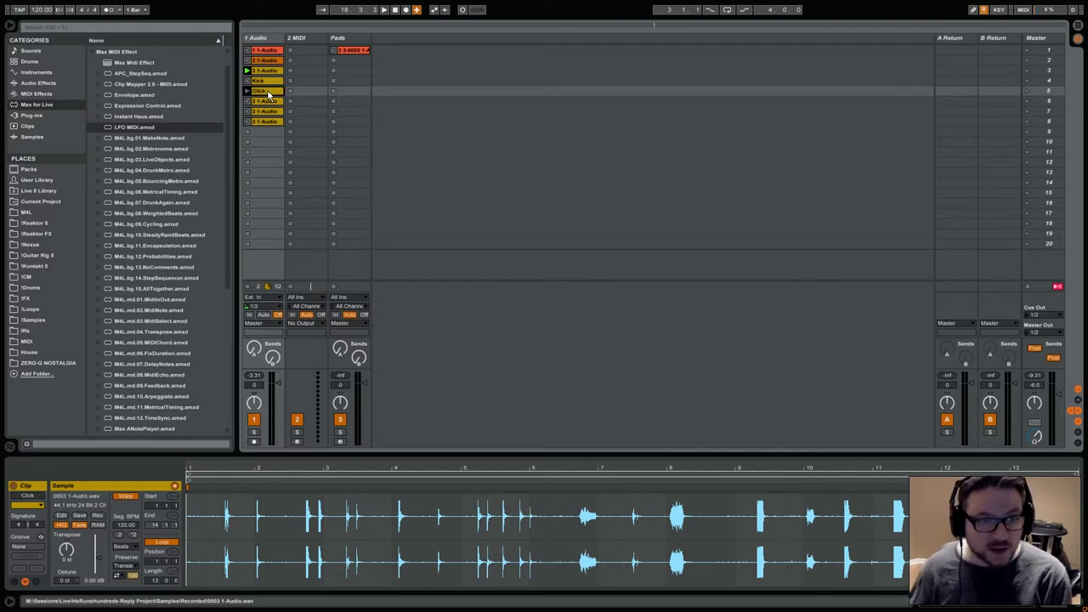
{"action": "left_click", "coordinate": [262, 103]}
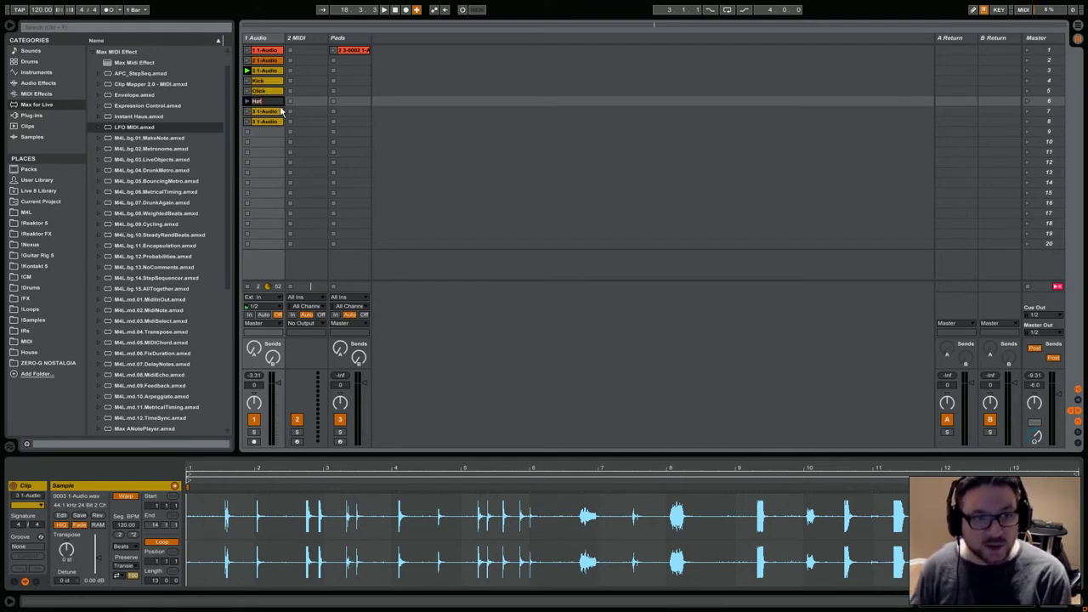
{"action": "left_click", "coordinate": [275, 112]}
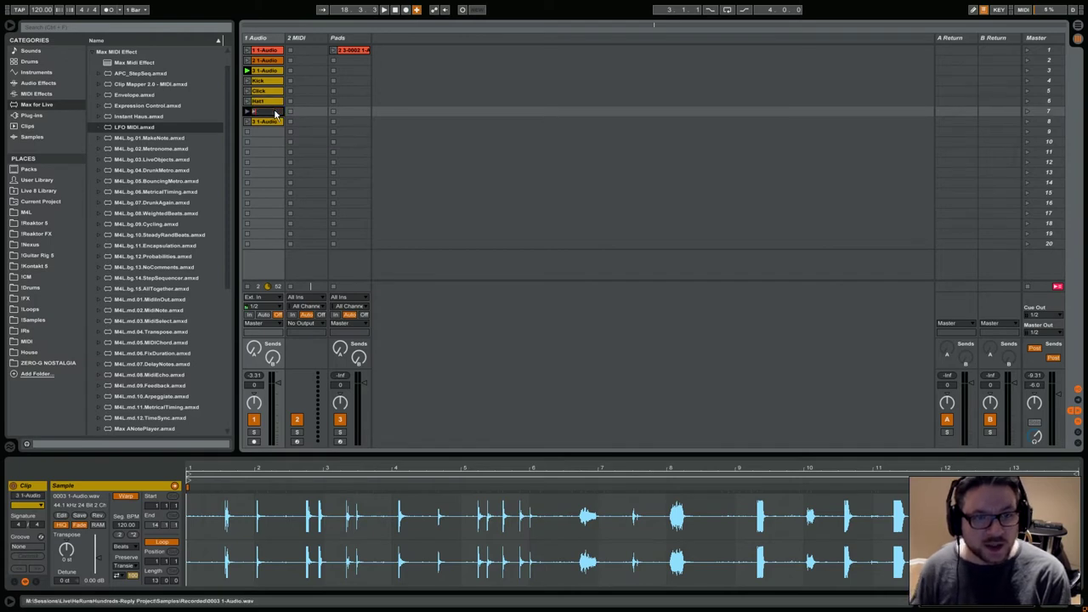
{"action": "left_click", "coordinate": [273, 121]}
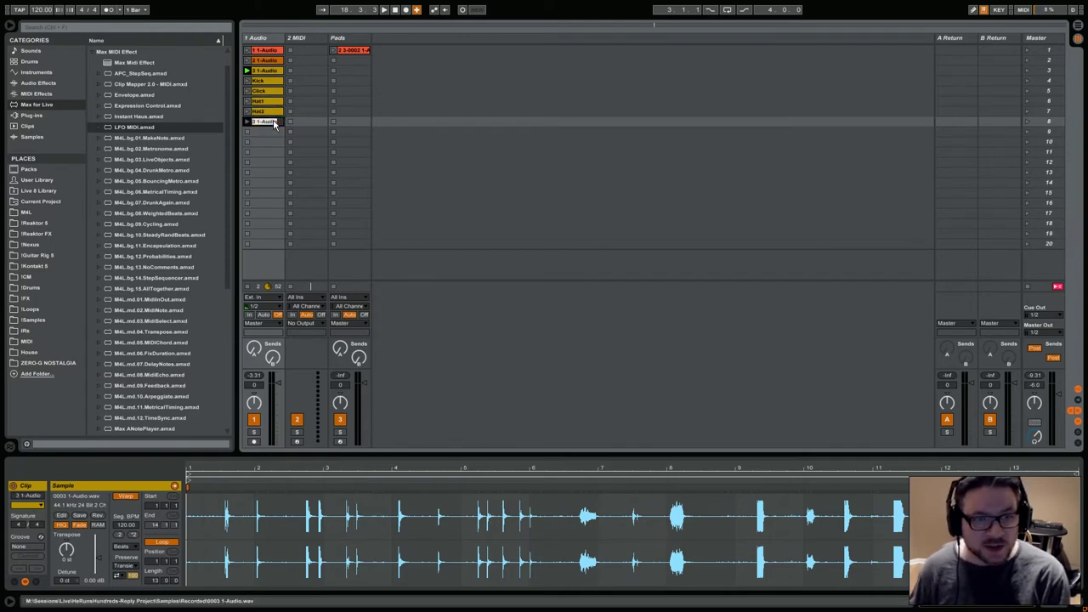
Step: Play back the Kick clip and locate its first hit, between bars 1 and 2 of the recording
{"action": "left_click", "coordinate": [273, 81]}
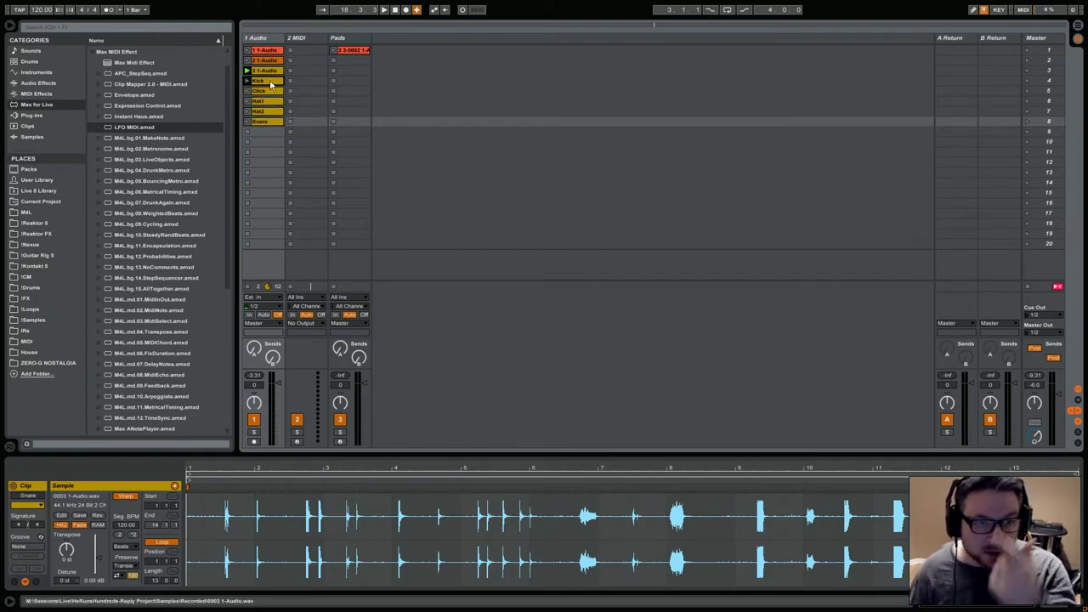
{"action": "left_click", "coordinate": [221, 482]}
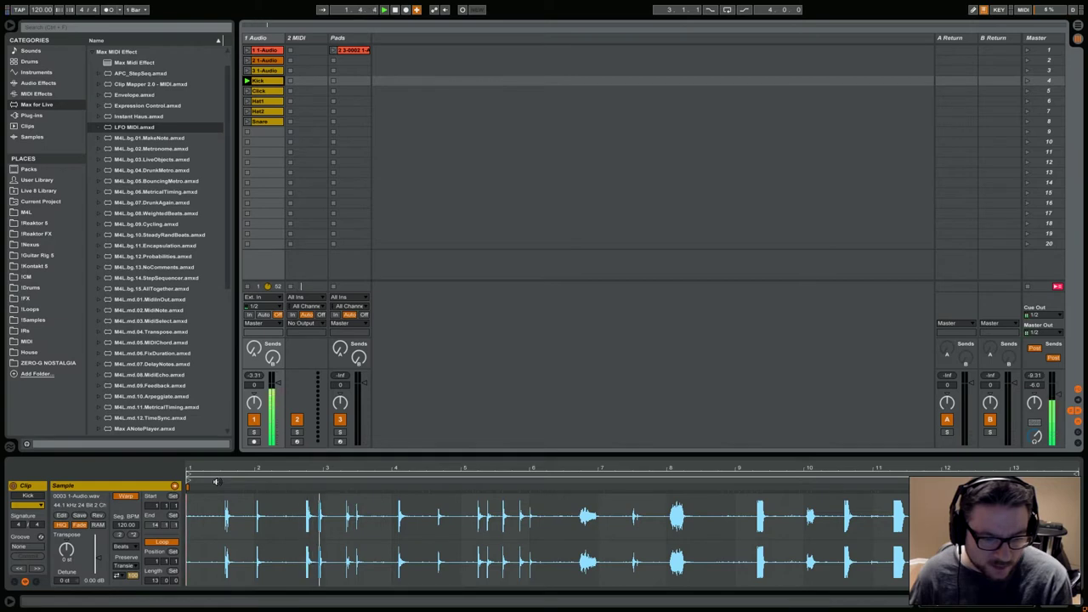
{"action": "left_click", "coordinate": [224, 502]}
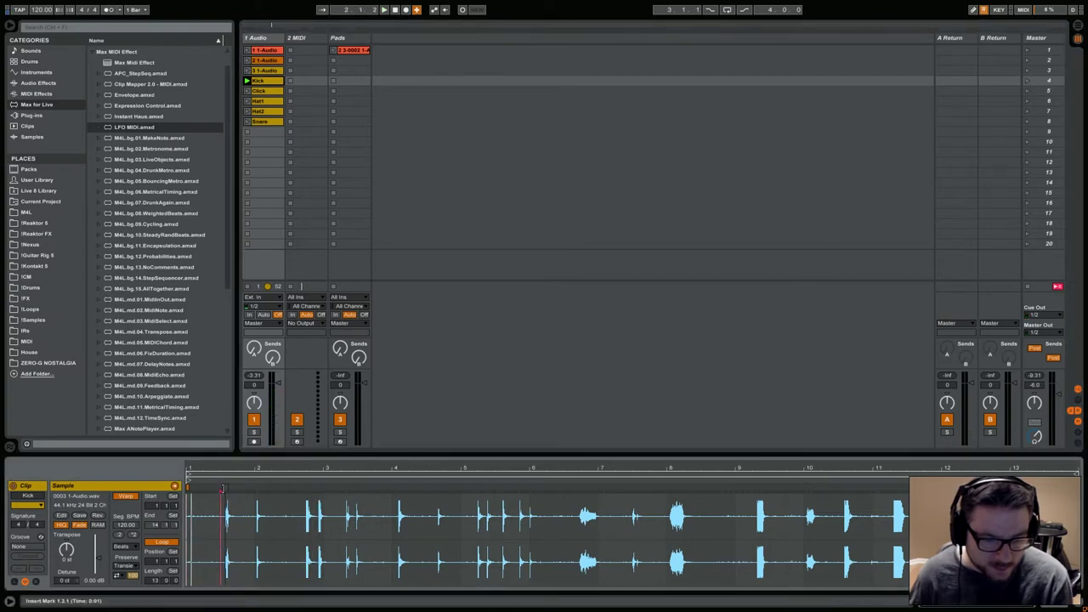
{"action": "left_click", "coordinate": [225, 486]}
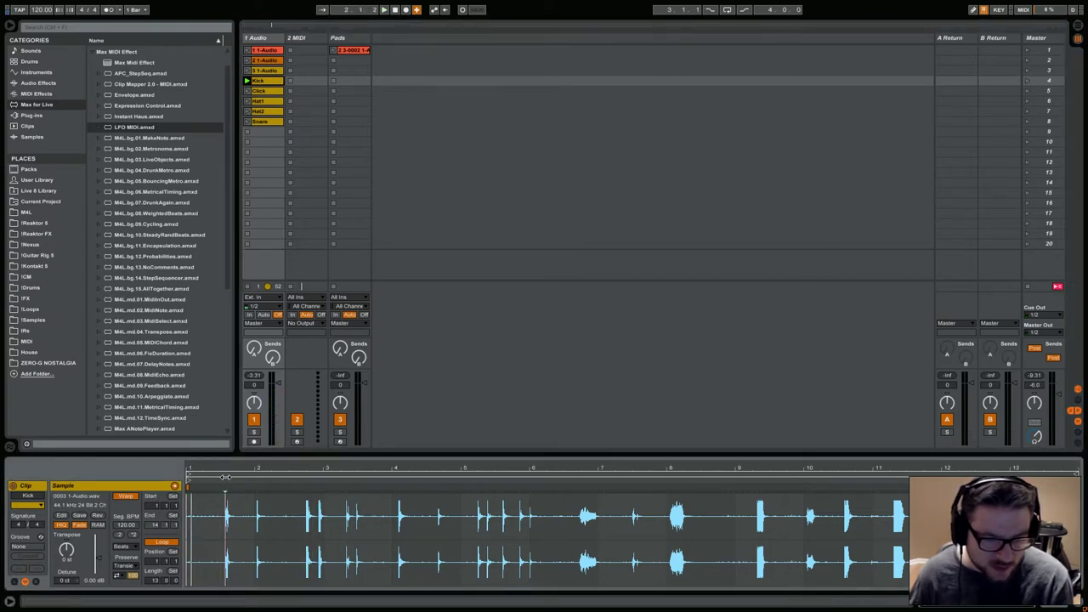
Step: Try to crop the Kick clip's sample to the selected first hit, and undo the crop
{"action": "mouse_move", "coordinate": [227, 473]}
{"action": "left_mouse_down"}
{"action": "mouse_move", "coordinate": [219, 497]}
{"action": "mouse_move", "coordinate": [263, 523]}
{"action": "mouse_move", "coordinate": [311, 520]}
{"action": "left_mouse_up"}
{"action": "right_click", "coordinate": [300, 523]}
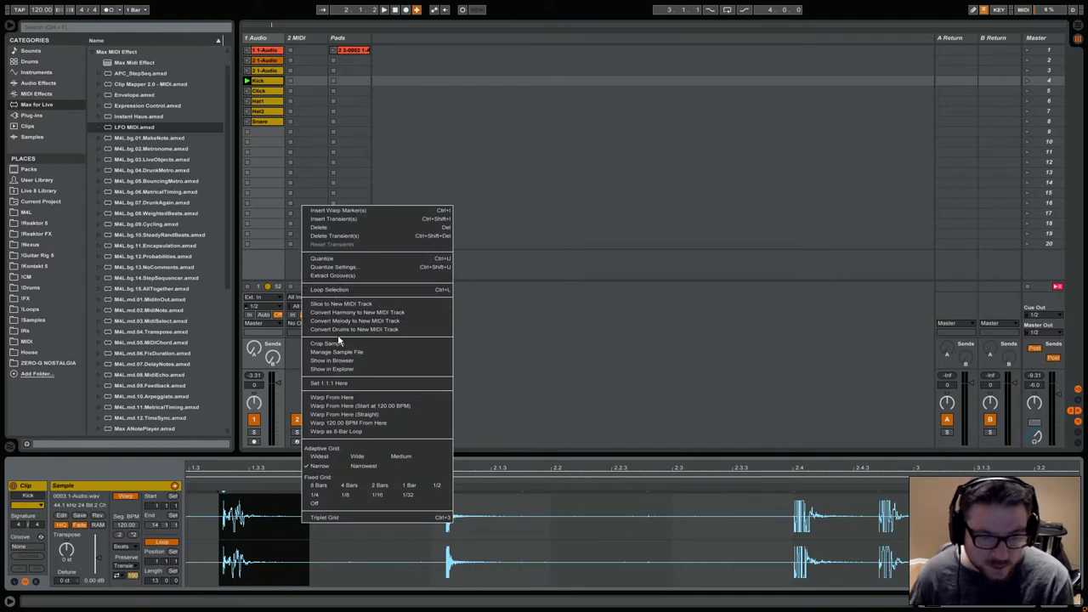
{"action": "left_click", "coordinate": [337, 343]}
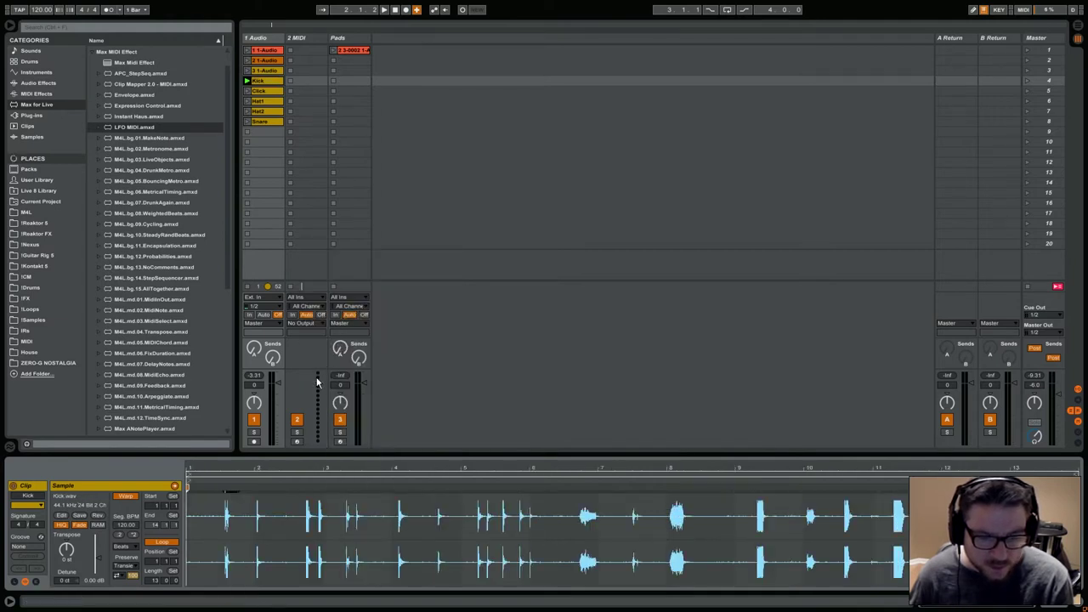
{"action": "key", "text": "ctrl+z"}
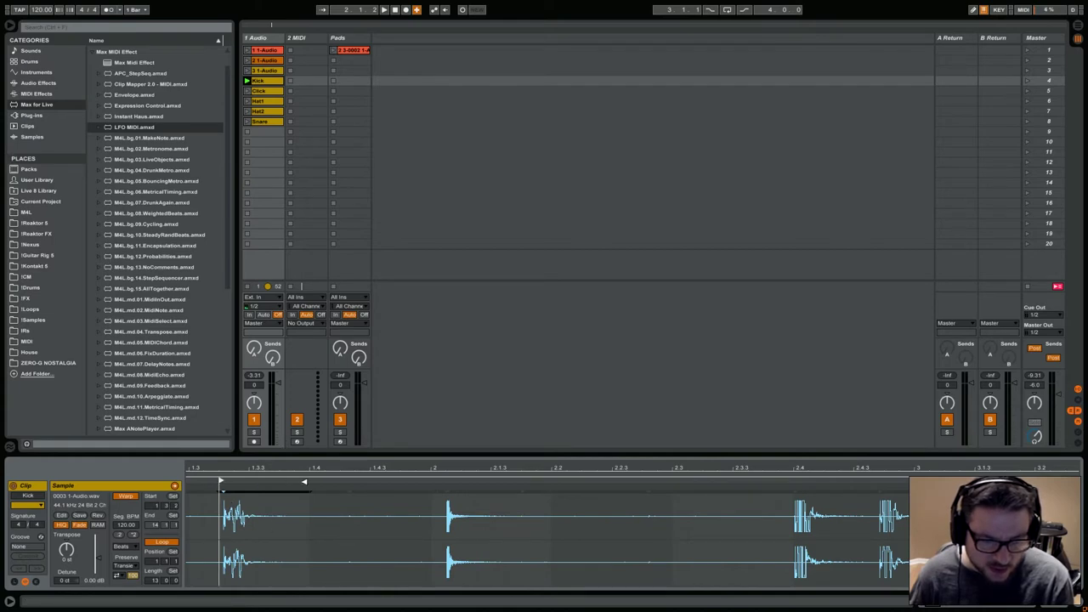
Step: Limit the Kick clip to the first hit, from 1.3.2 to 1.4.1, and crop the sample to that range
{"action": "right_click", "coordinate": [255, 510]}
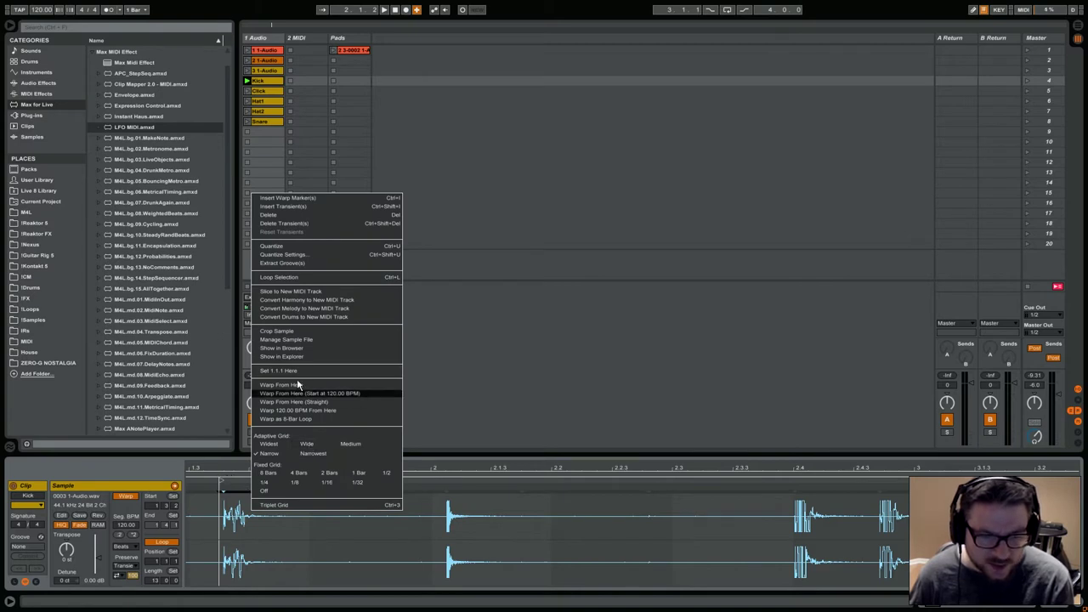
{"action": "left_click_drag", "start_coordinate": [220, 477], "coordinate": [303, 479]}
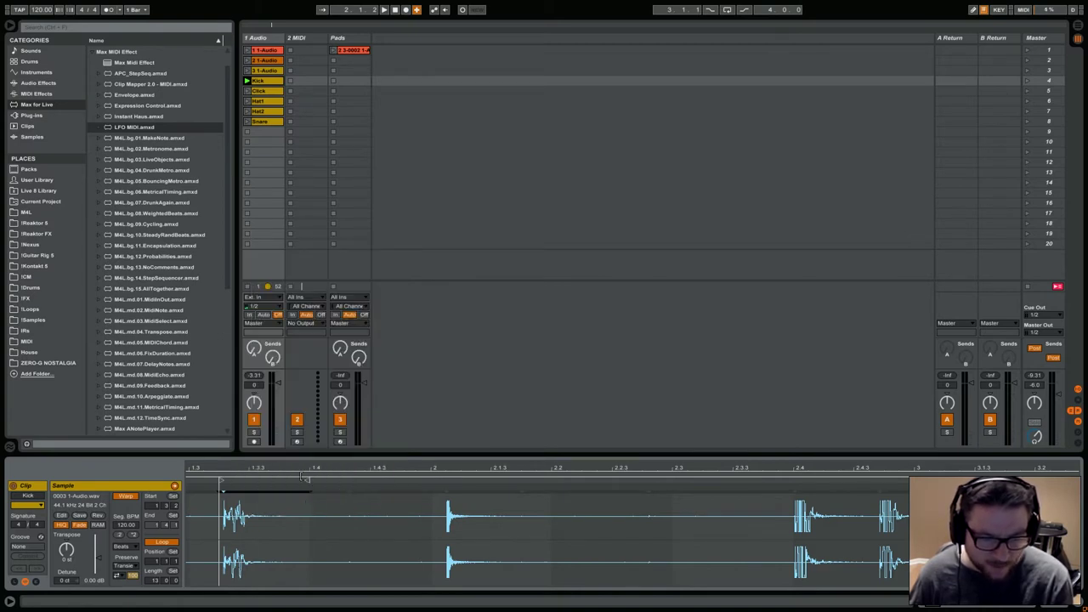
{"action": "right_click", "coordinate": [262, 519]}
{"action": "left_click", "coordinate": [288, 342]}
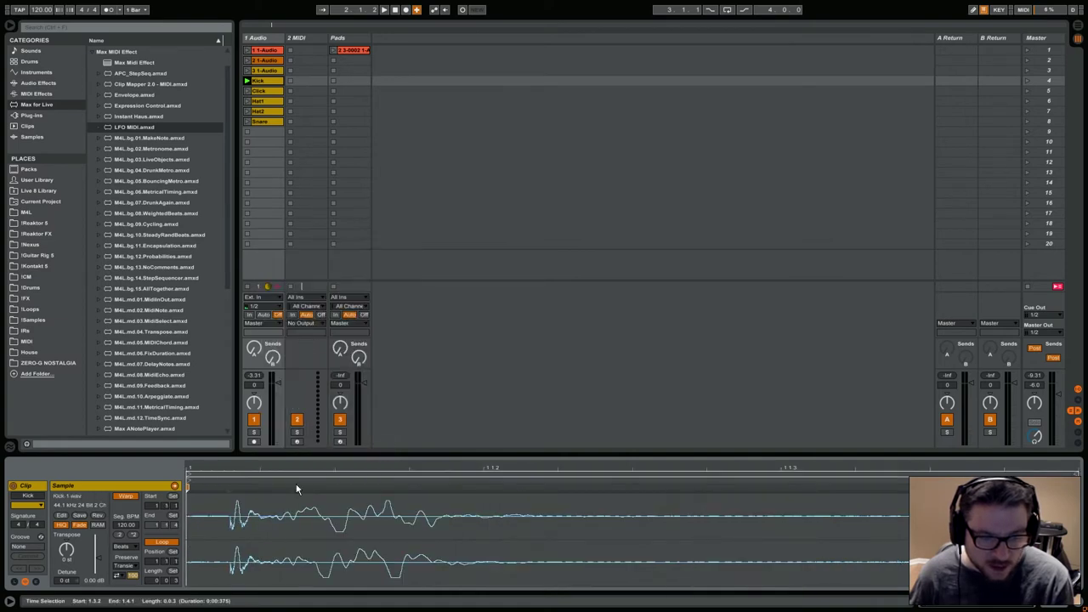
Step: Audition the Kick clip, move its start to the kick's transient and crop away the silence before it
{"action": "left_click", "coordinate": [247, 80]}
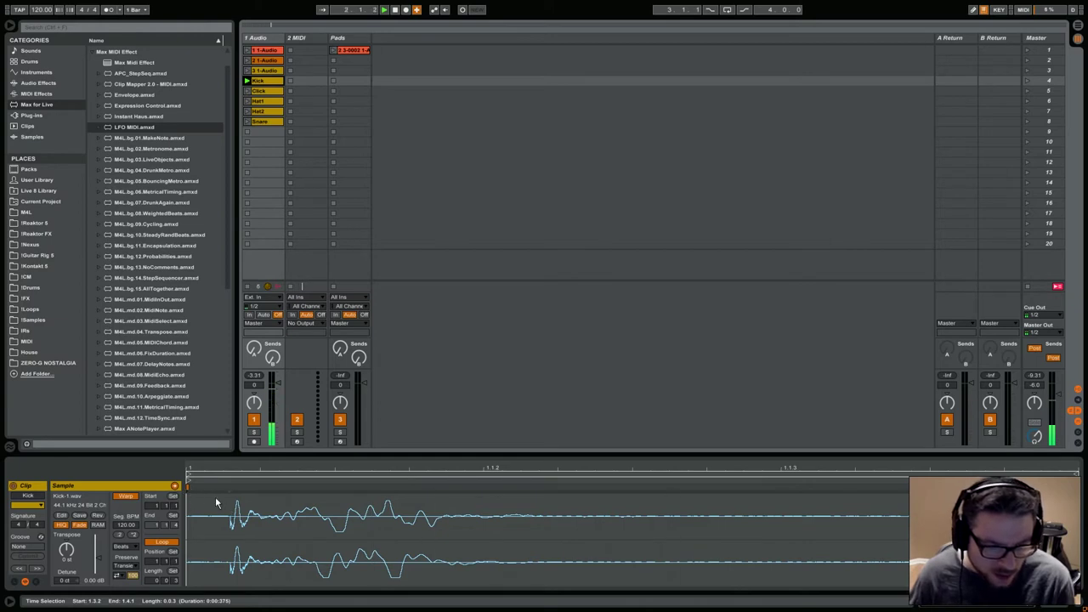
{"action": "left_click_drag", "start_coordinate": [189, 480], "coordinate": [230, 480]}
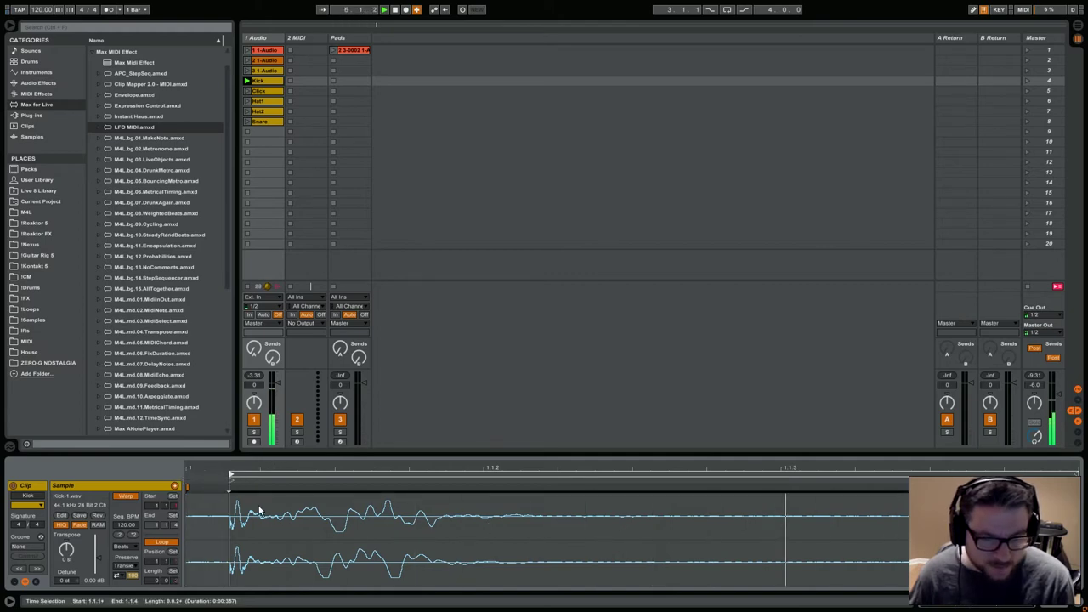
{"action": "right_click", "coordinate": [296, 516]}
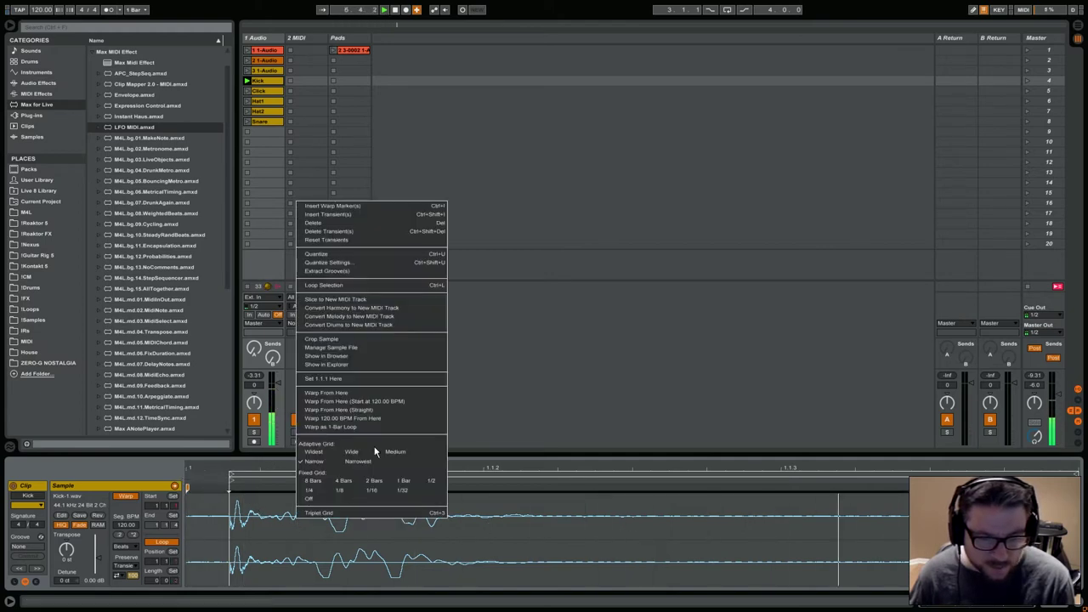
{"action": "left_click", "coordinate": [347, 339]}
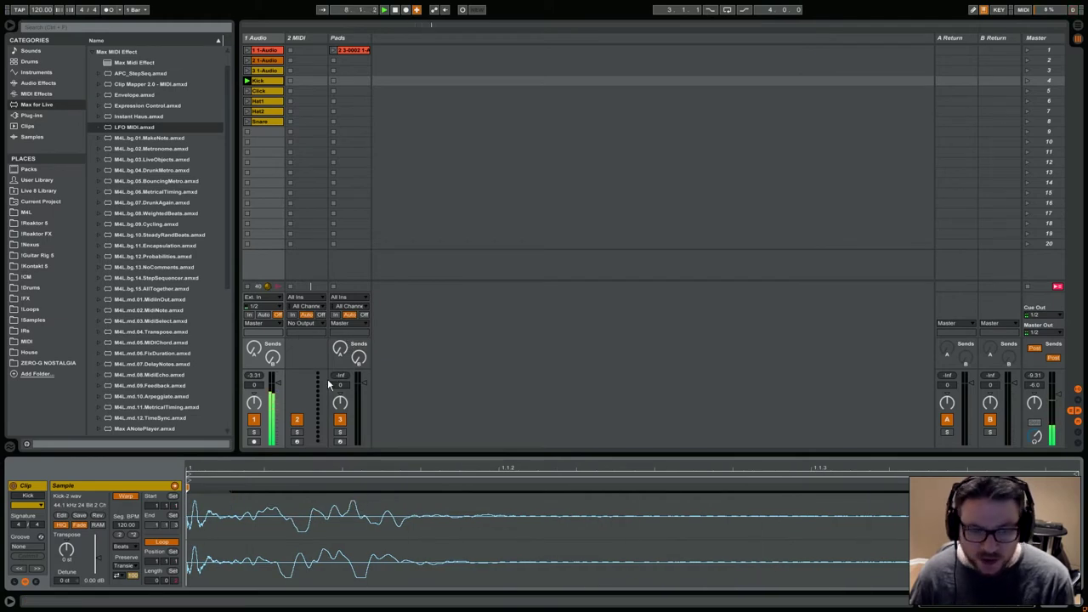
Step: Audition the Click clip, loop the short sound at 4.3.3 with a length of 0.0.2 and crop the sample to it
{"action": "left_click", "coordinate": [248, 91]}
{"action": "left_click", "coordinate": [247, 91]}
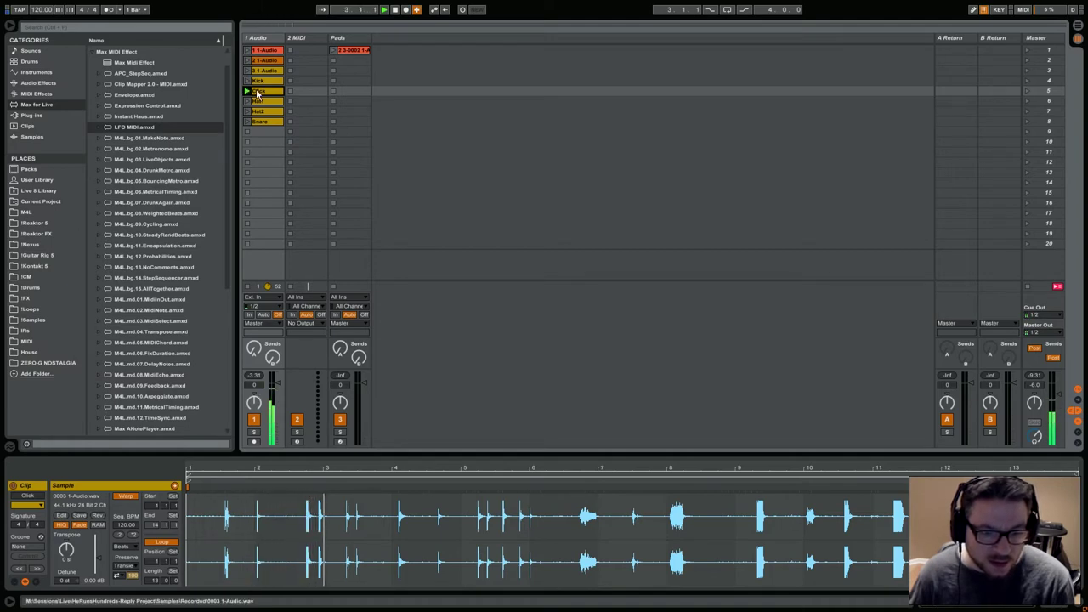
{"action": "left_click", "coordinate": [308, 516]}
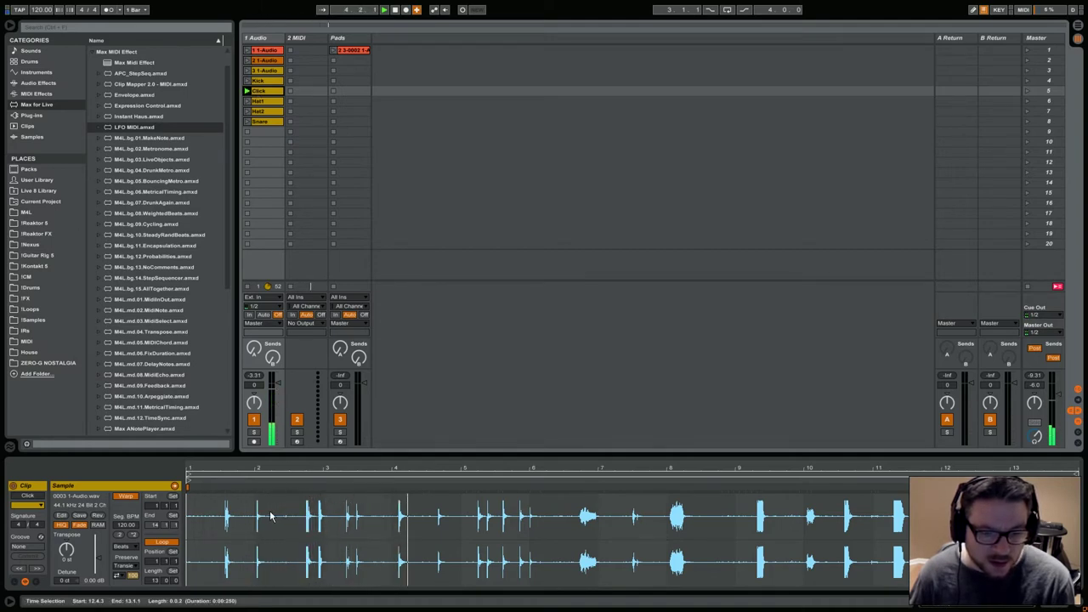
{"action": "left_click", "coordinate": [434, 513]}
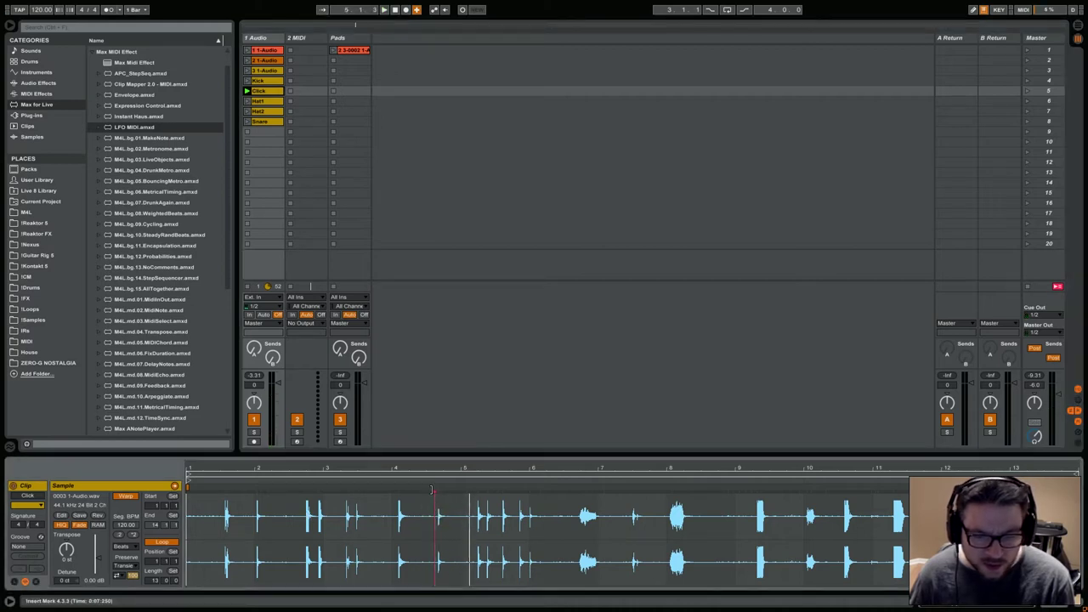
{"action": "right_click", "coordinate": [440, 533]}
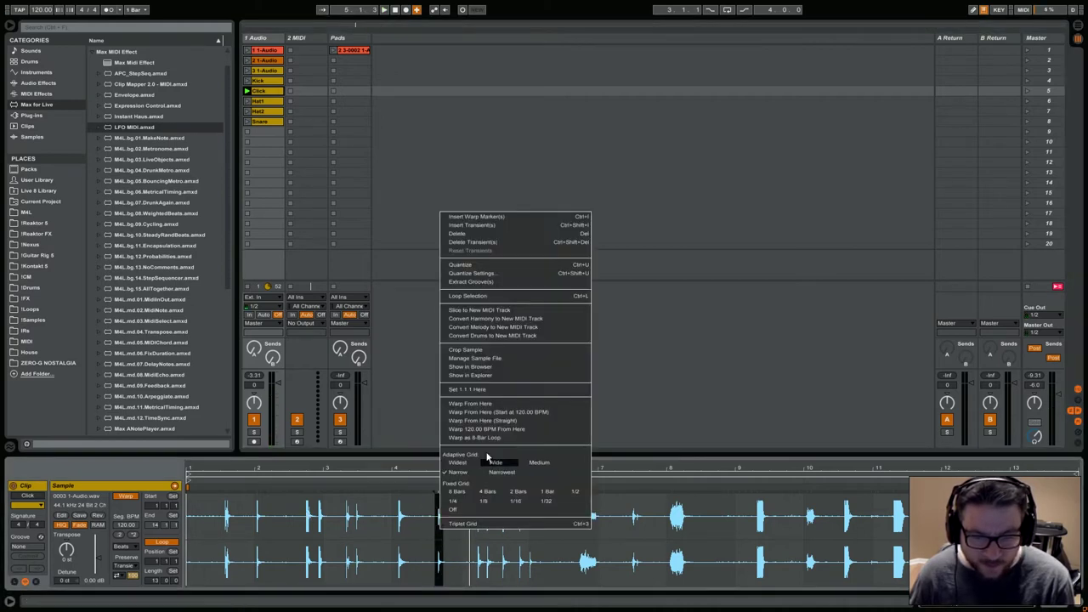
{"action": "key", "text": "Escape"}
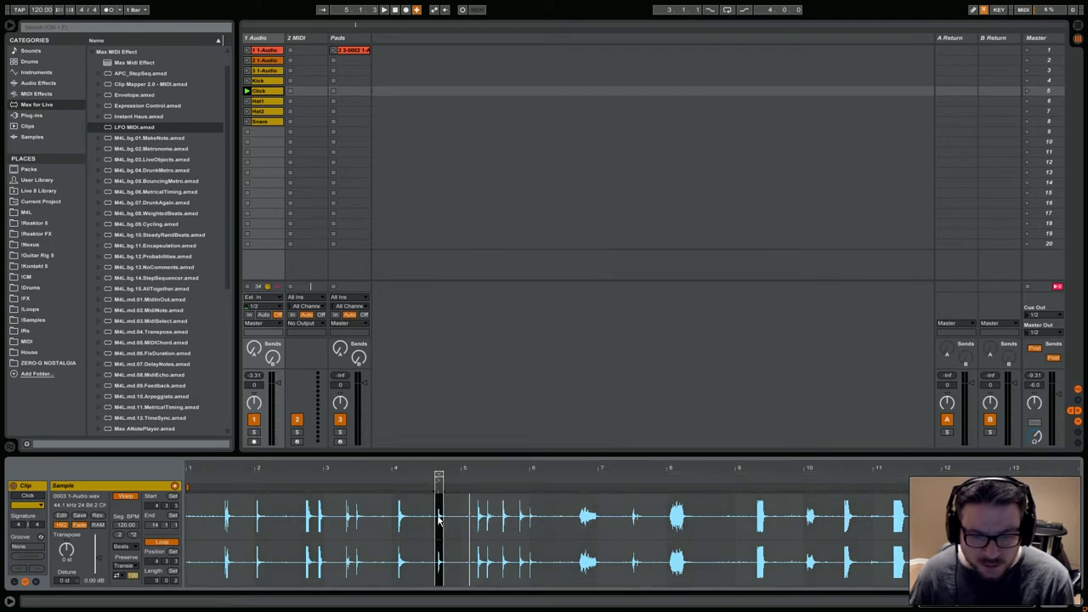
{"action": "right_click", "coordinate": [440, 519]}
{"action": "left_click", "coordinate": [477, 334]}
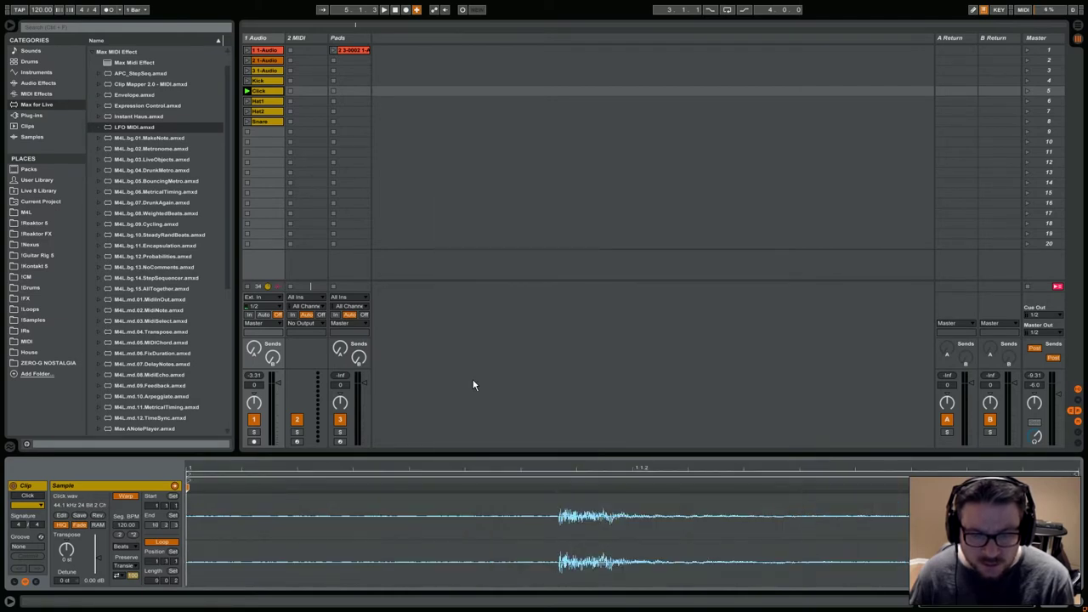
Step: Move the Click clip's start to the transient and crop away the silence before it
{"action": "left_click_drag", "start_coordinate": [191, 481], "coordinate": [565, 477]}
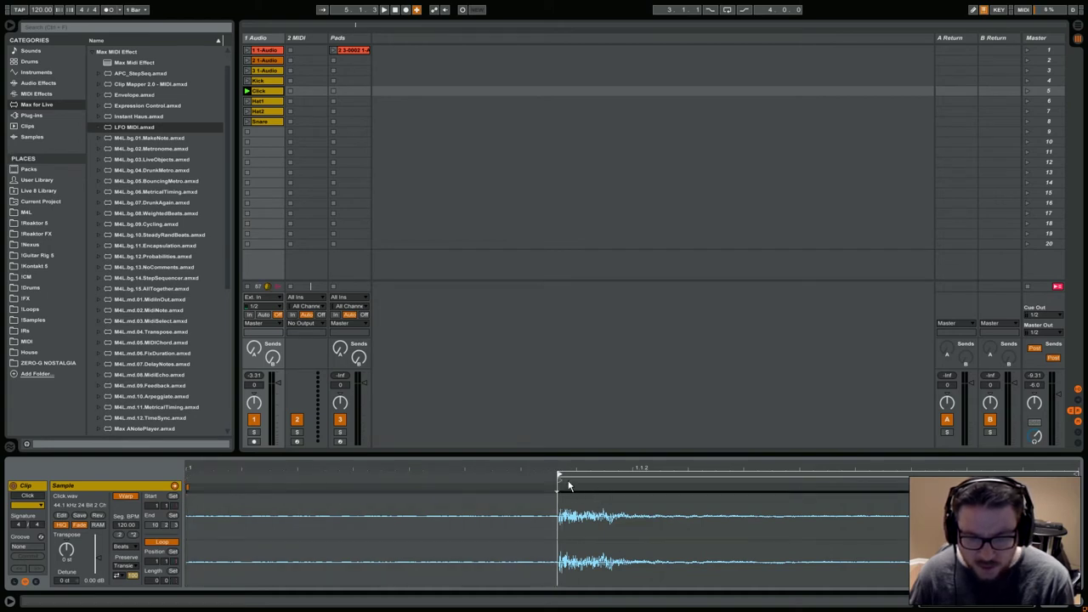
{"action": "key", "text": "space"}
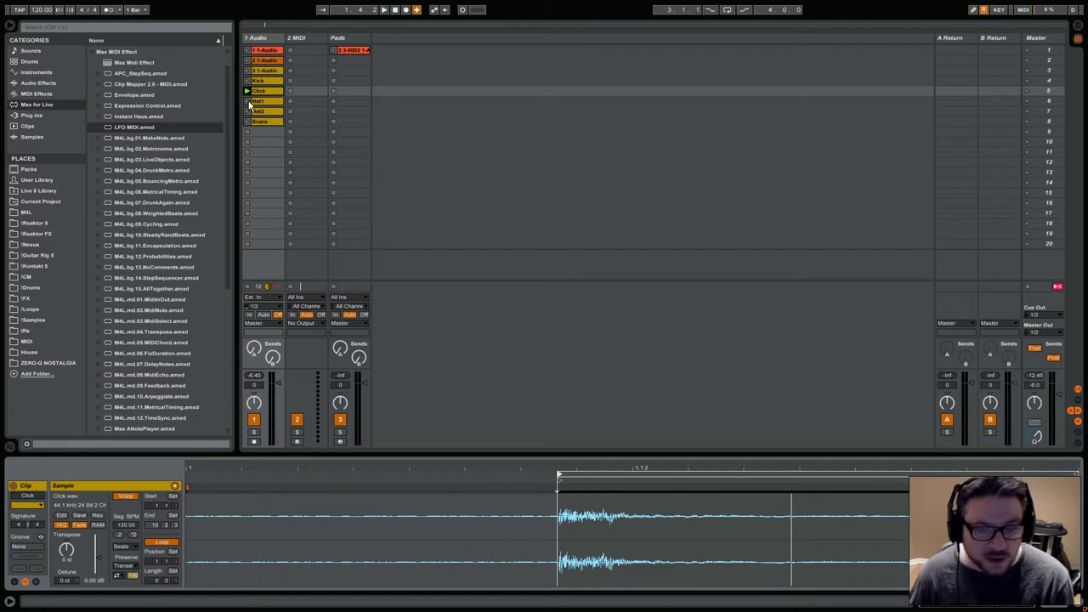
{"action": "right_click", "coordinate": [609, 475]}
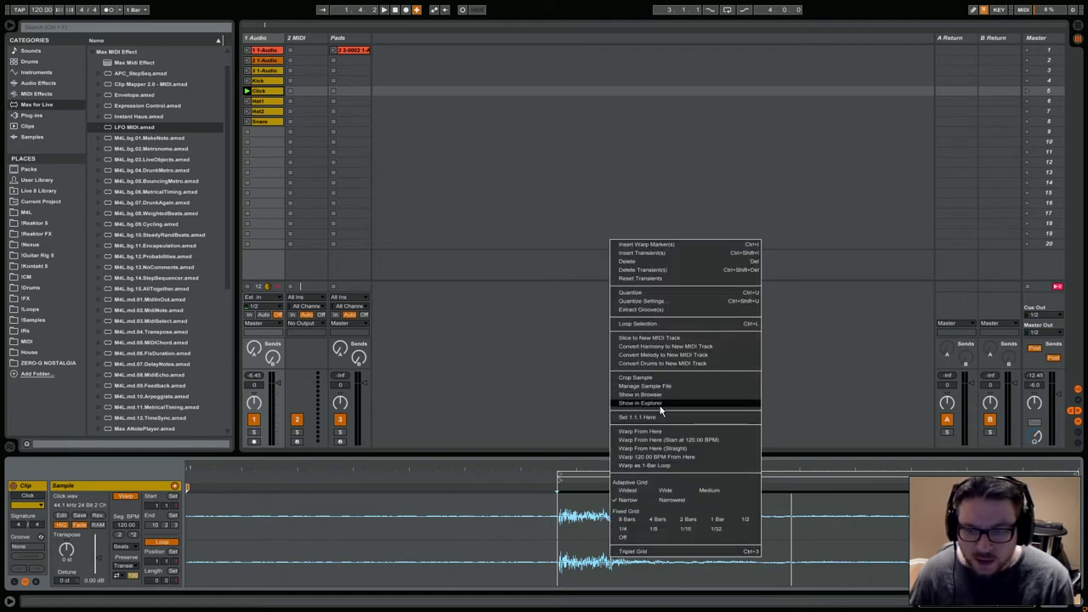
{"action": "left_click", "coordinate": [651, 377]}
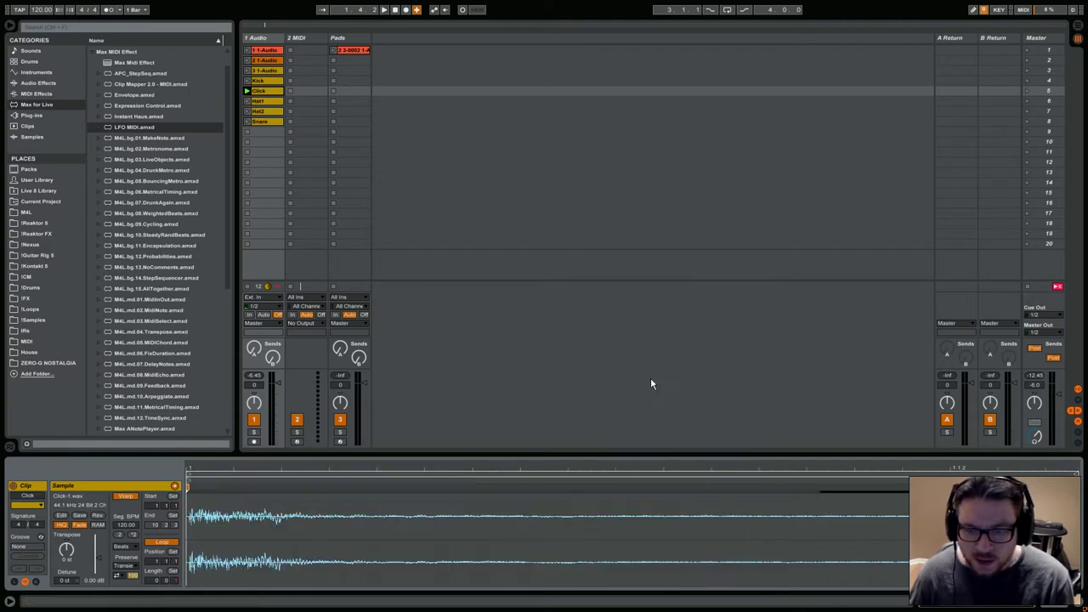
Step: Play back the Hat1 clip and audition the recording around 6.3.3 to find a suitable hat sound
{"action": "left_click", "coordinate": [247, 100]}
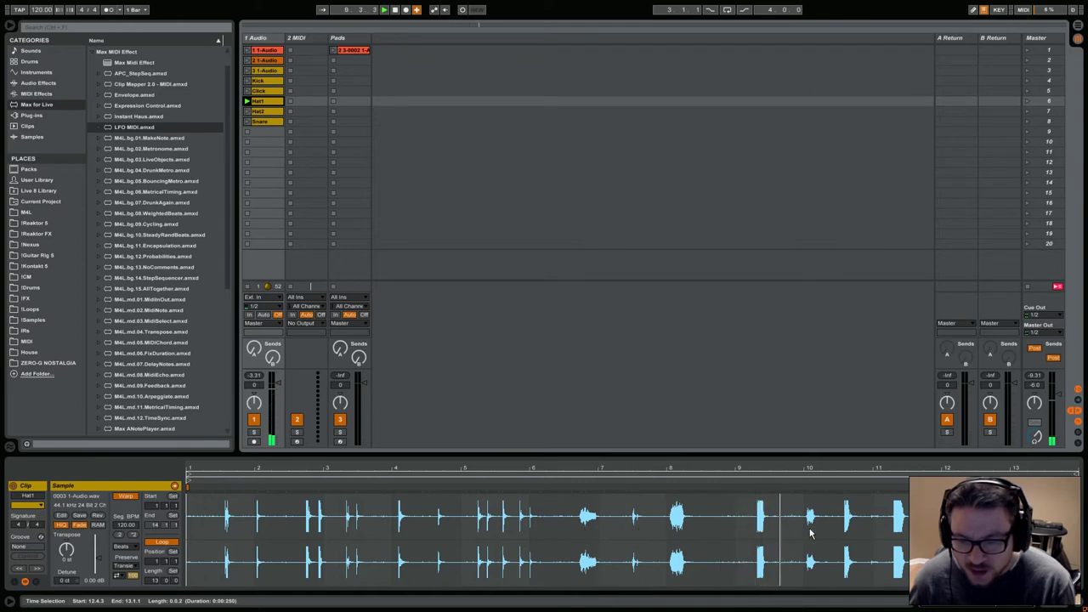
{"action": "left_click", "coordinate": [579, 534]}
{"action": "key", "text": "space"}
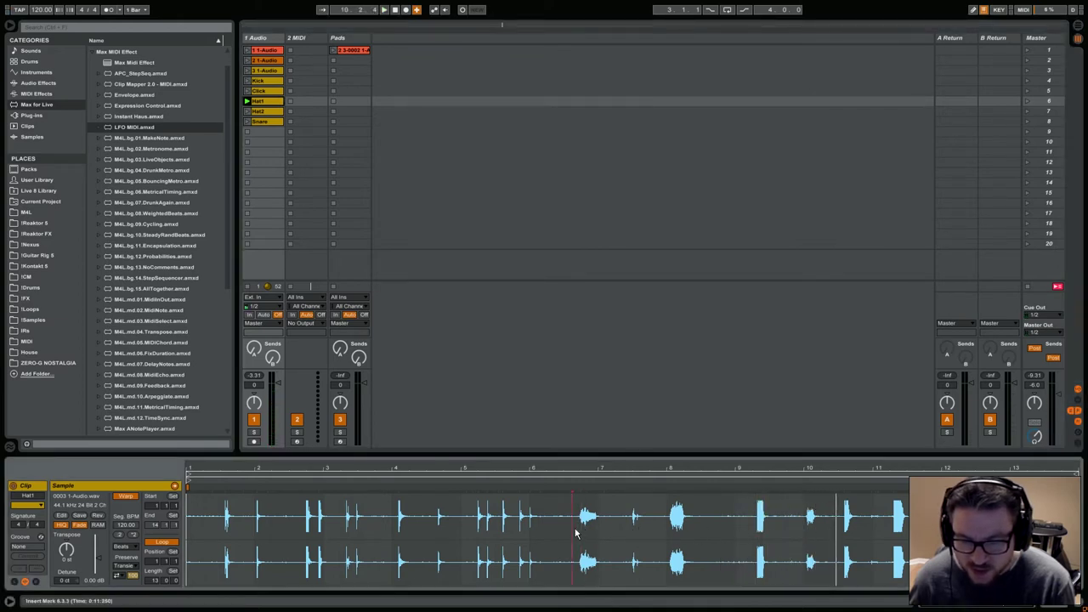
{"action": "left_click", "coordinate": [264, 111]}
{"action": "left_click", "coordinate": [266, 122], "text": "shift"}
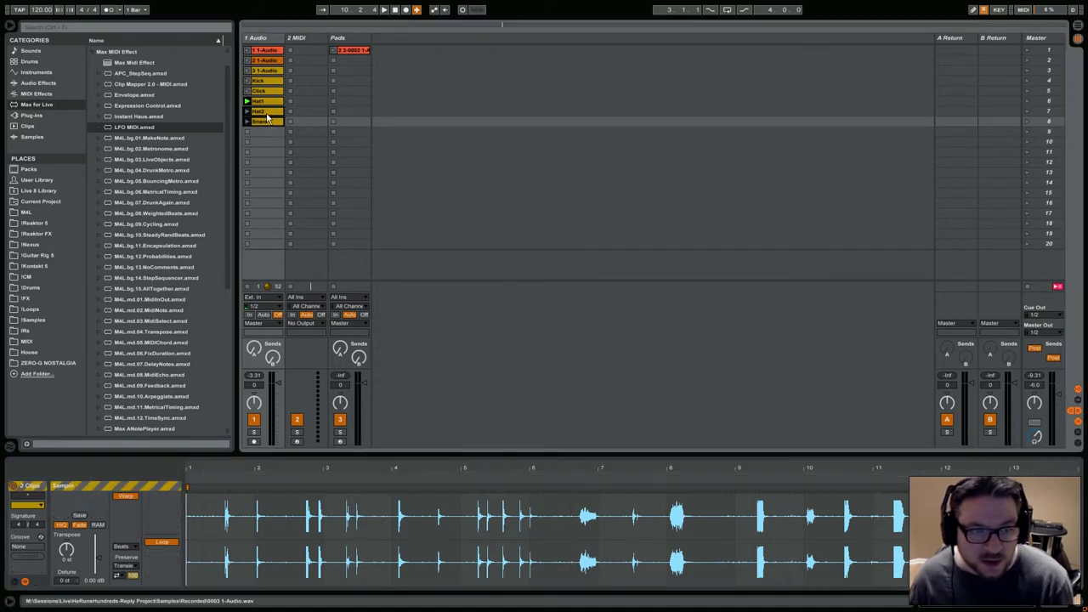
{"action": "left_click", "coordinate": [266, 120], "text": "ctrl"}
{"action": "key", "text": "Up"}
{"action": "left_click", "coordinate": [595, 556]}
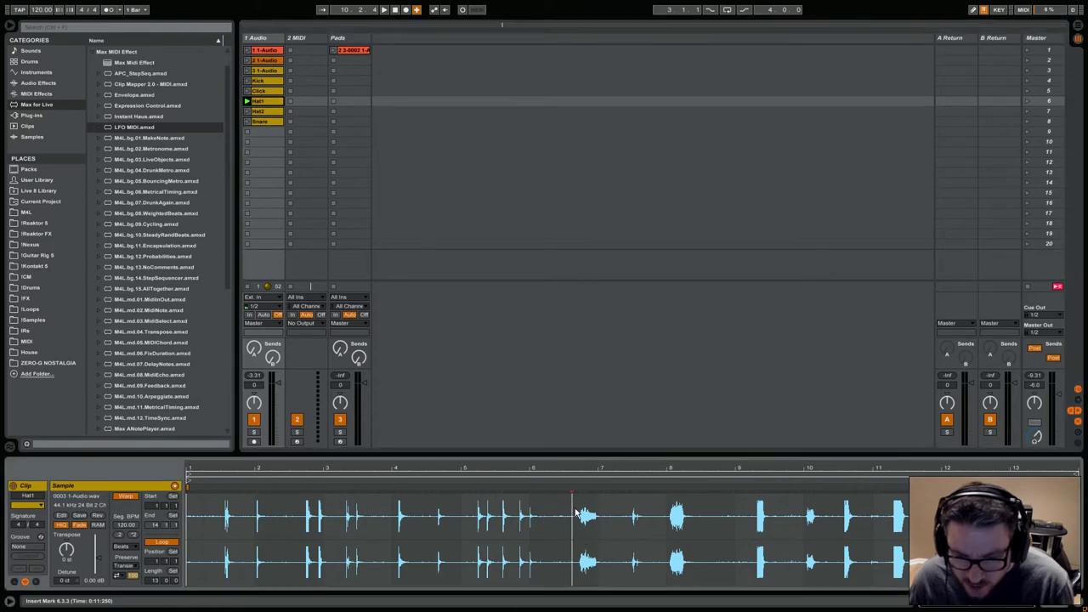
{"action": "key", "text": "space"}
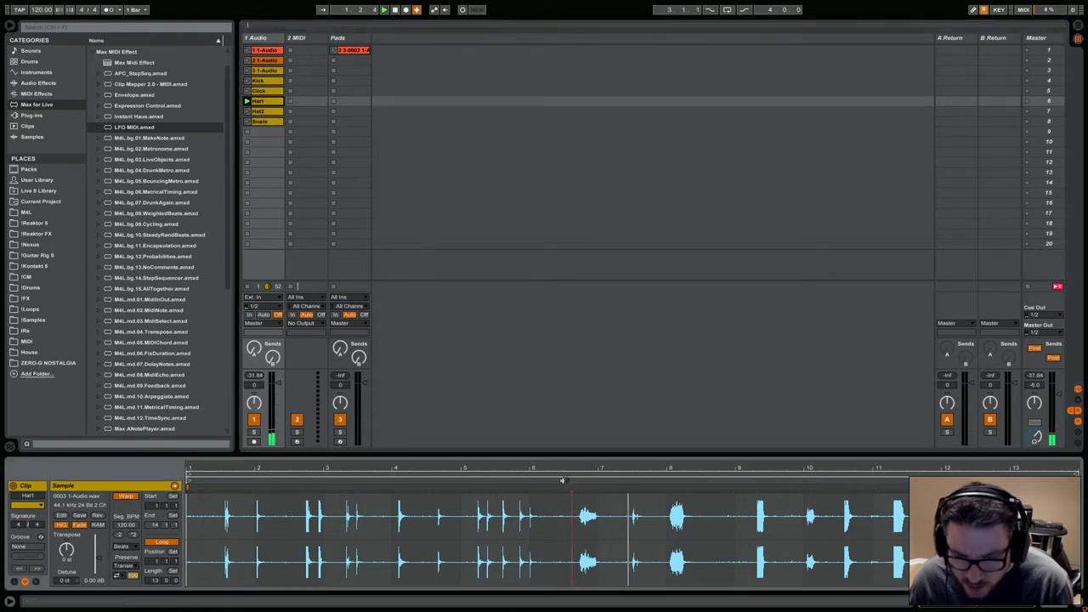
{"action": "left_click", "coordinate": [527, 481]}
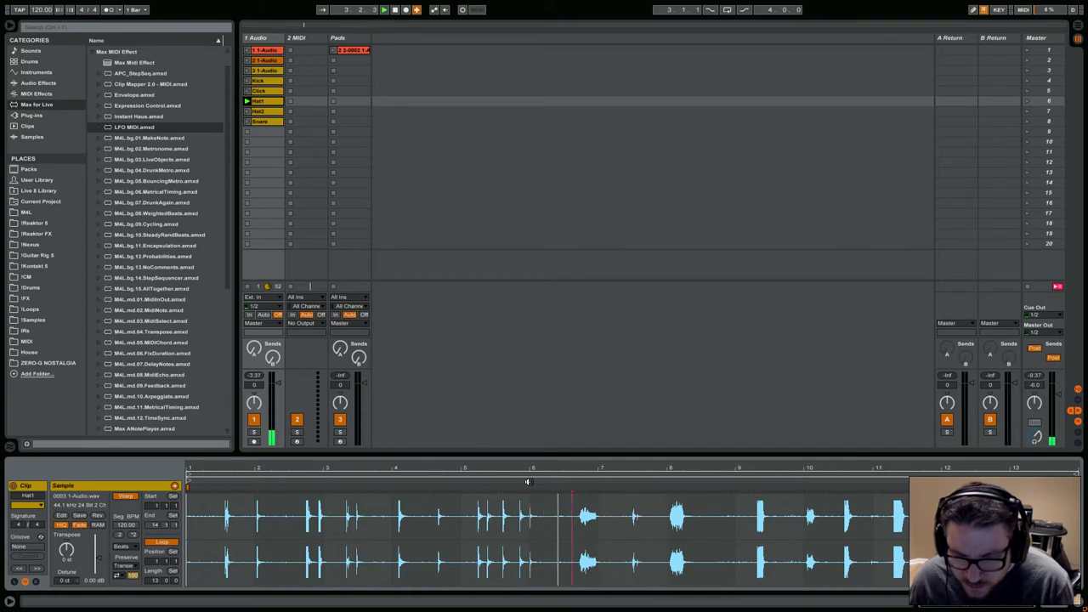
Step: Try to crop the Hat1 clip's sample to the selected sound from 6.3.3 to 7.1.3
{"action": "left_click_drag", "start_coordinate": [580, 517], "coordinate": [599, 527]}
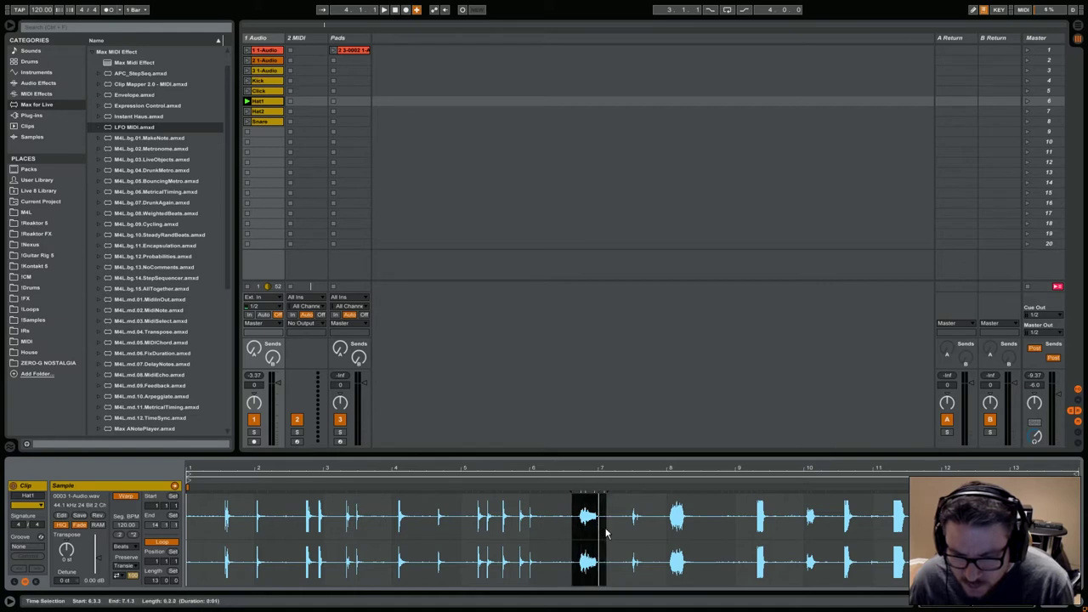
{"action": "right_click", "coordinate": [599, 534]}
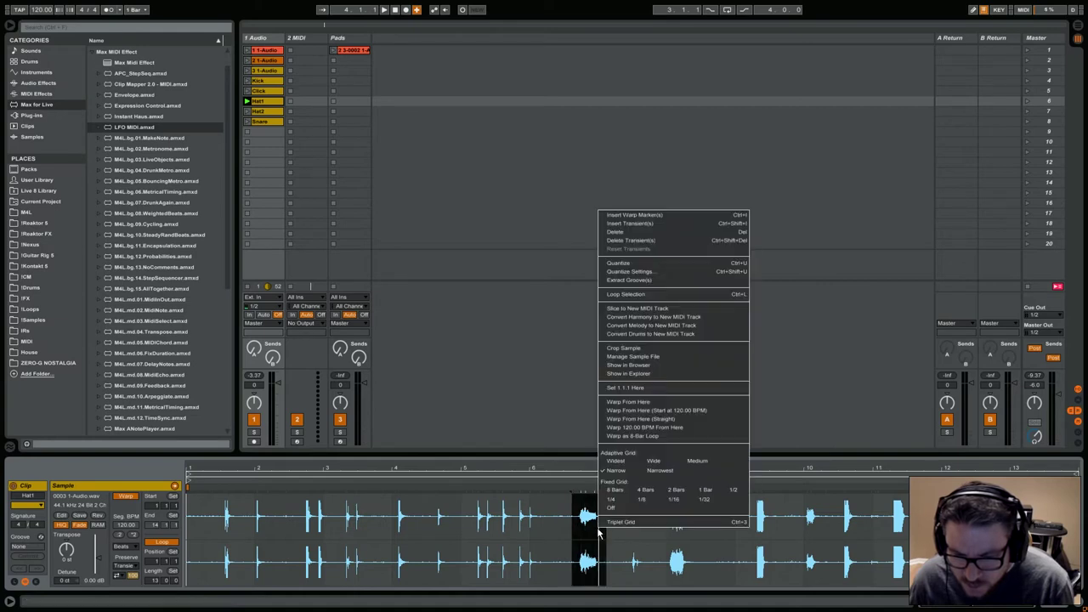
{"action": "left_click", "coordinate": [640, 348]}
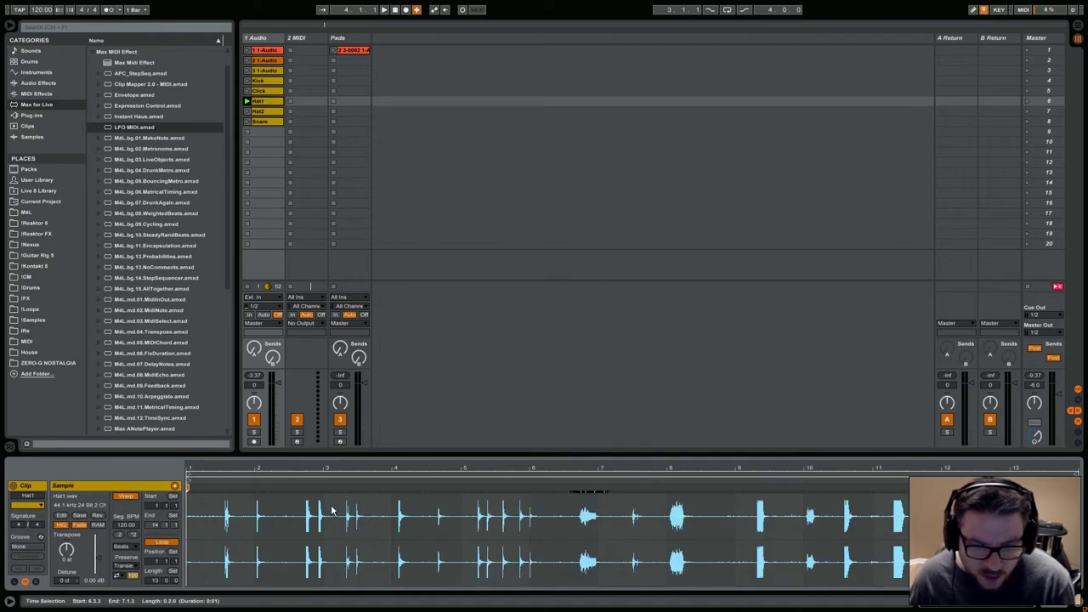
Step: Loop the Hat1 clip's sound from 6.3.3 to 7.1.3, crop the sample to it and play it from the onset
{"action": "left_click", "coordinate": [599, 514]}
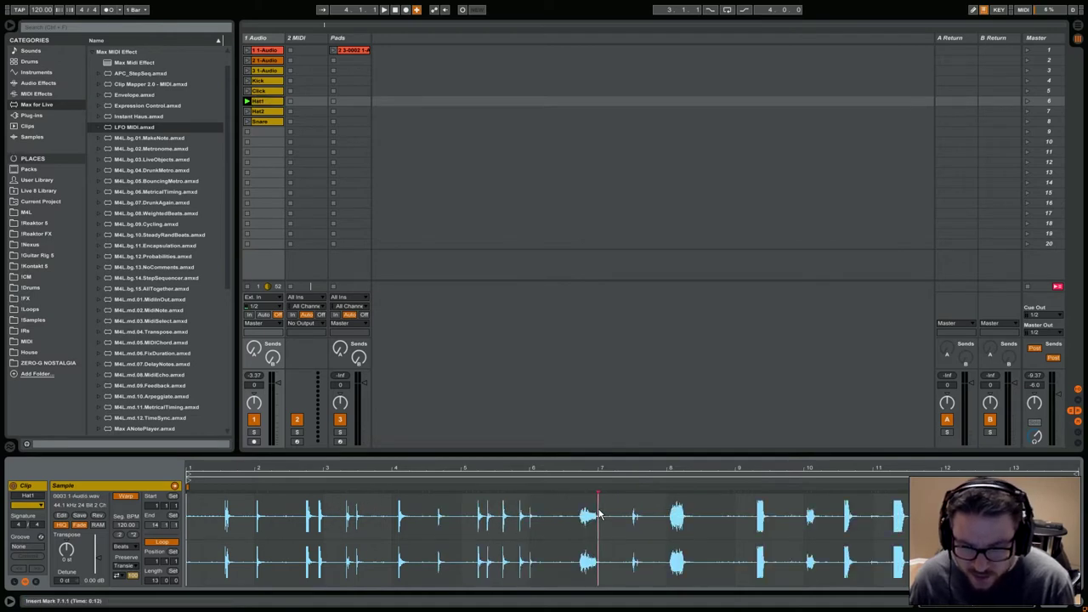
{"action": "left_click_drag", "start_coordinate": [575, 525], "coordinate": [606, 524]}
{"action": "right_click", "coordinate": [586, 515]}
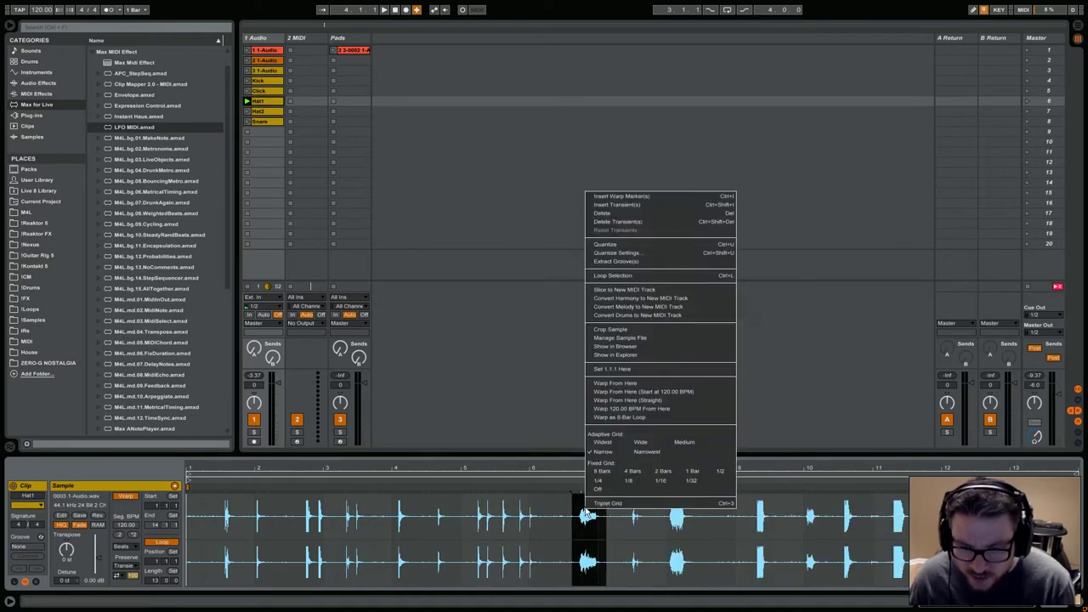
{"action": "left_click", "coordinate": [627, 274]}
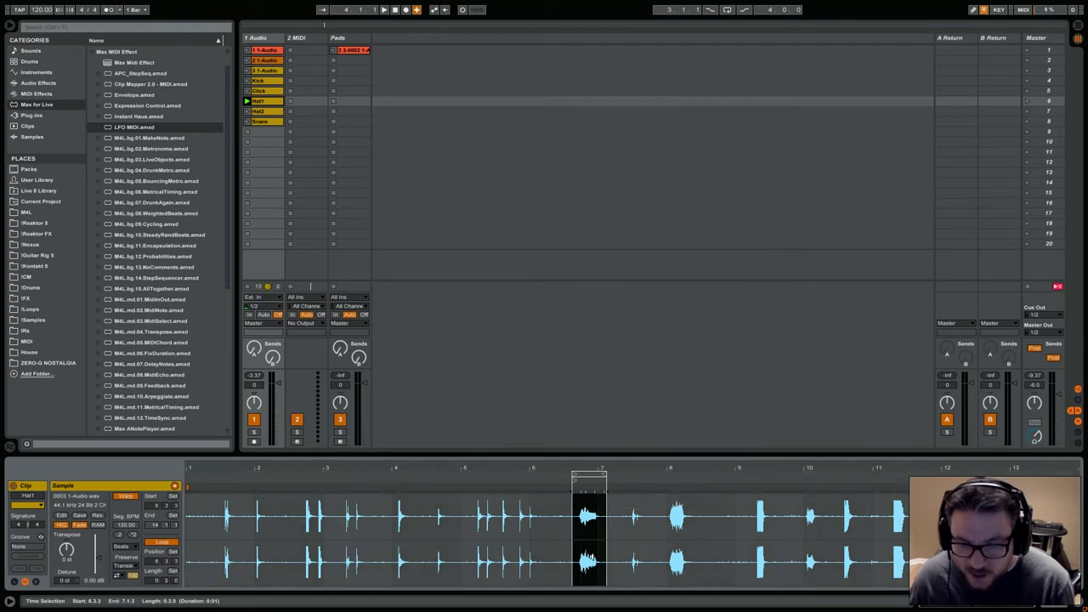
{"action": "right_click", "coordinate": [593, 541]}
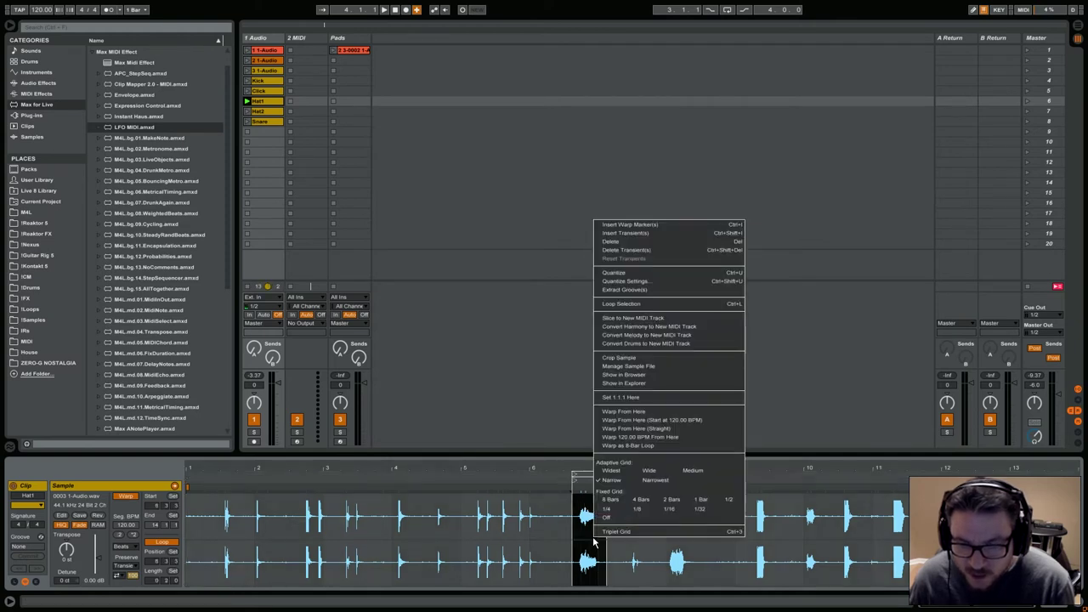
{"action": "left_click", "coordinate": [623, 358]}
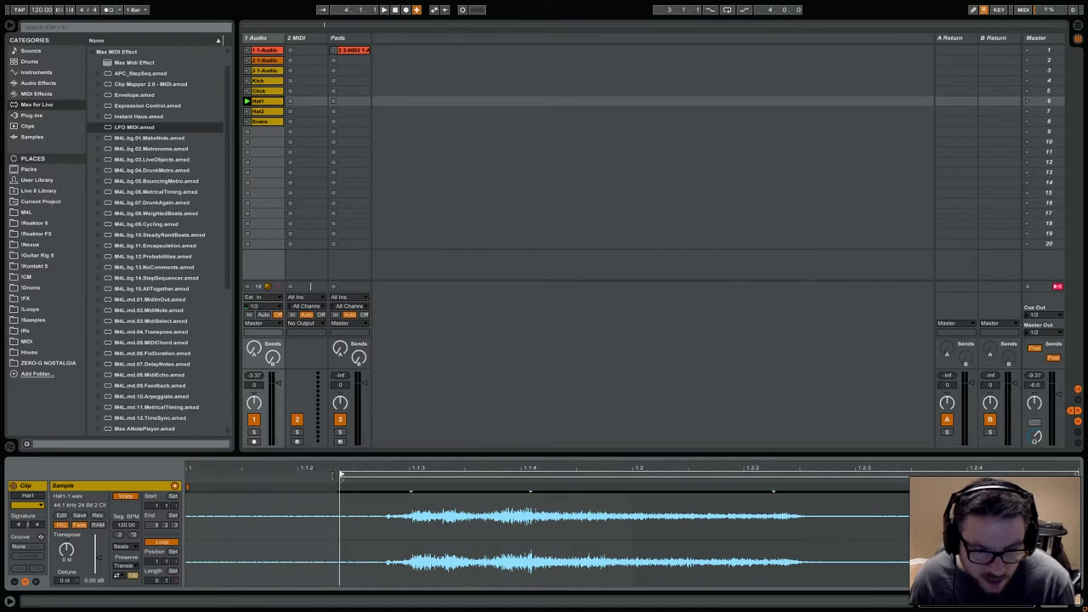
{"action": "key", "text": "space"}
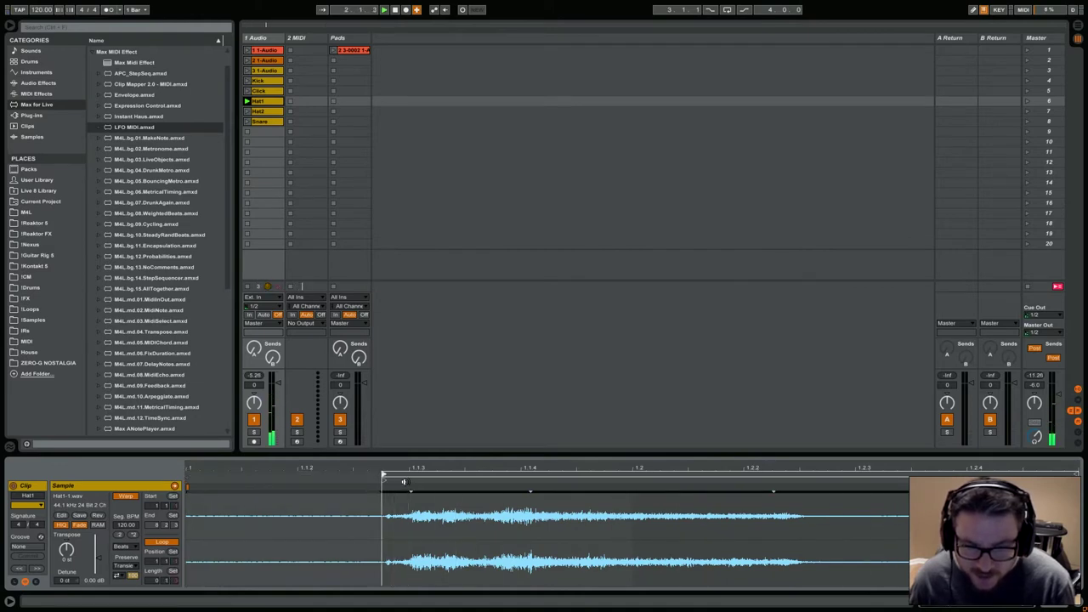
Step: Play back the Hat2 clip and set the global launch quantization to None
{"action": "left_click", "coordinate": [260, 112]}
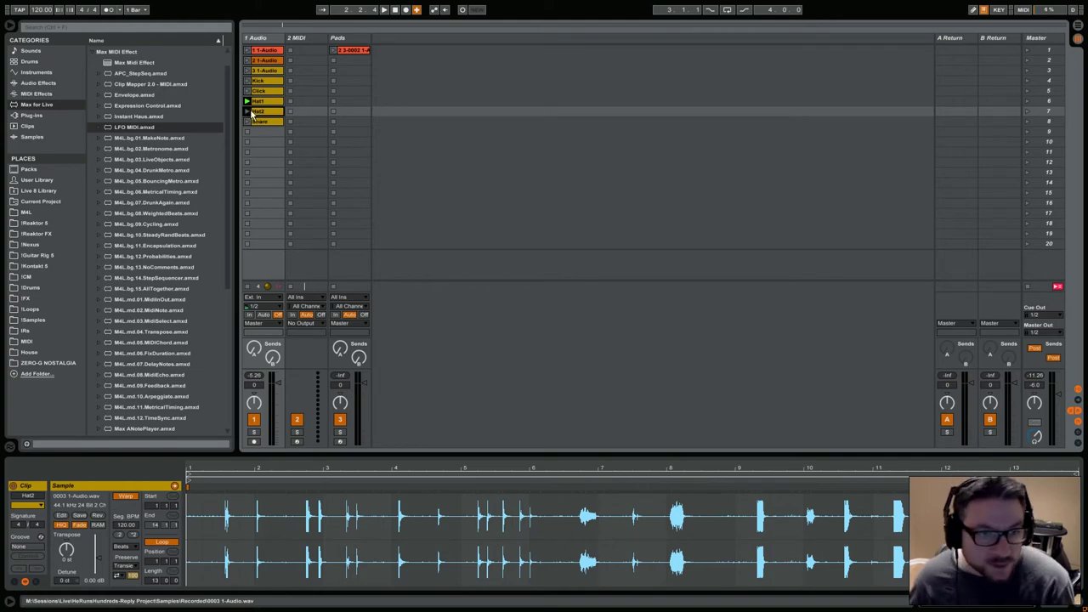
{"action": "left_click", "coordinate": [247, 112]}
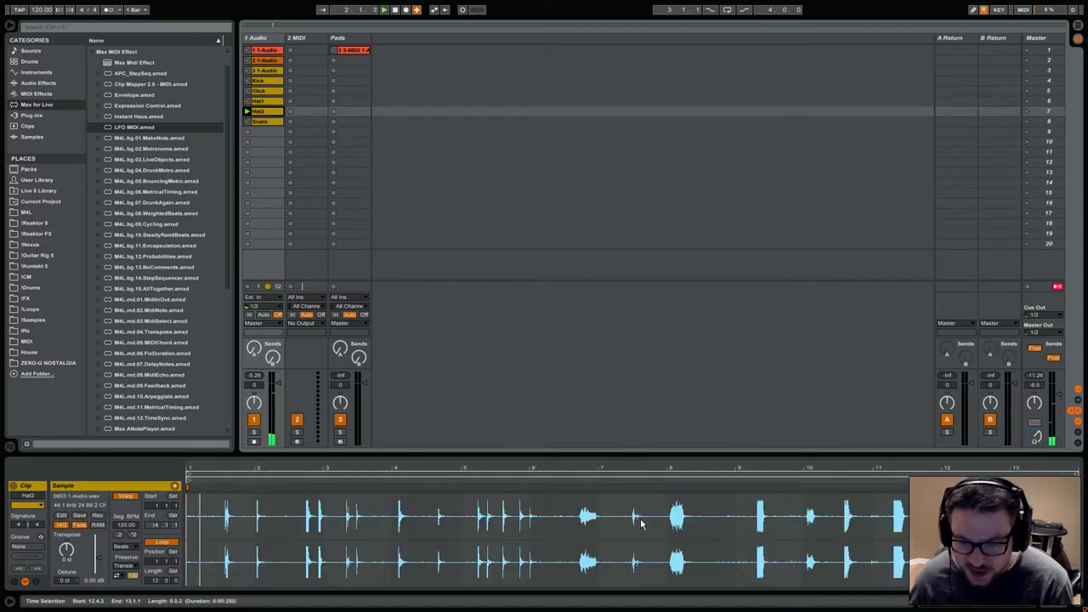
{"action": "left_click", "coordinate": [627, 501]}
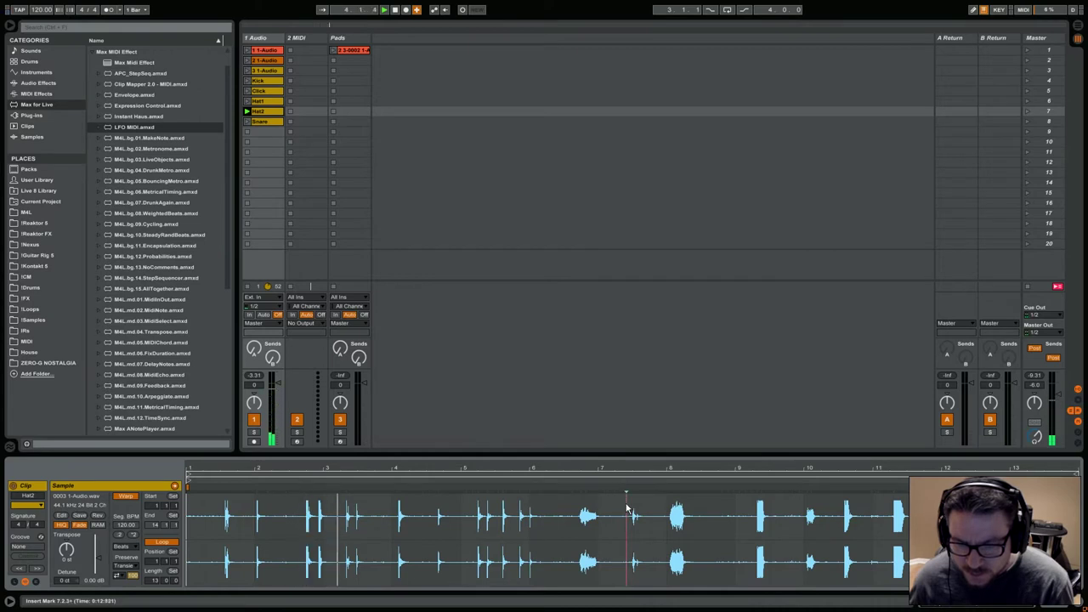
{"action": "left_click", "coordinate": [133, 10]}
{"action": "left_click", "coordinate": [137, 19]}
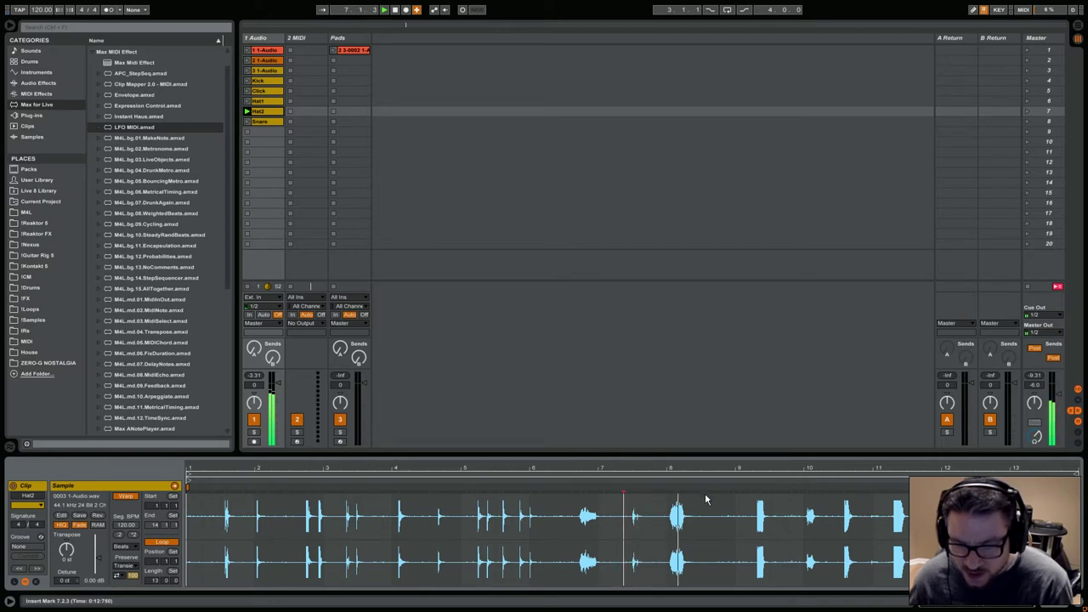
{"action": "key", "text": "space"}
Step: Turn off the grid in the Hat2 clip and select the whole sound around 8.1.1
{"action": "left_click_drag", "start_coordinate": [688, 517], "coordinate": [690, 529]}
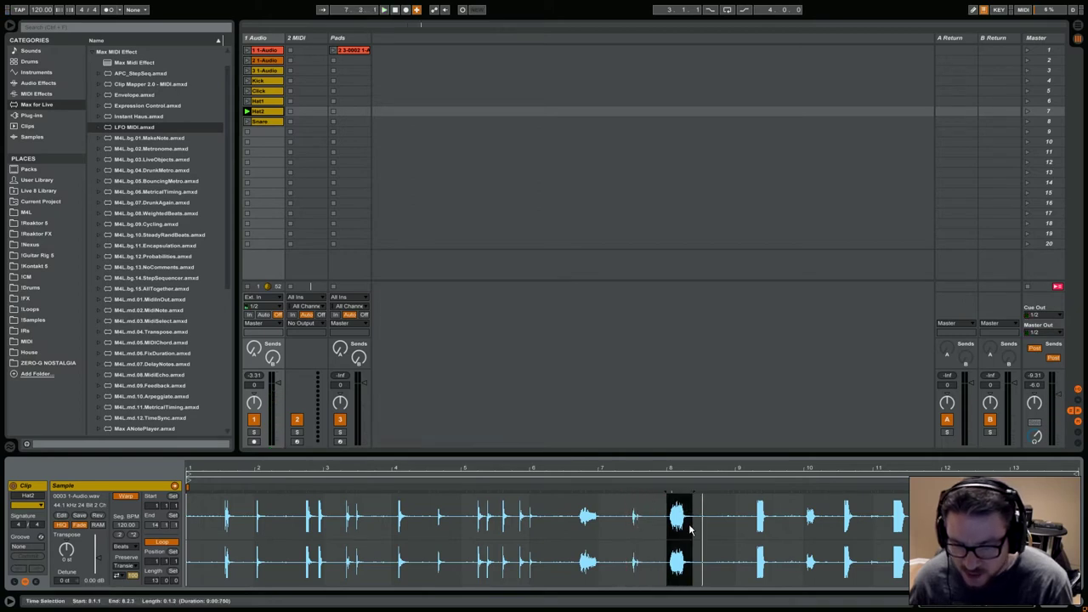
{"action": "right_click", "coordinate": [688, 536]}
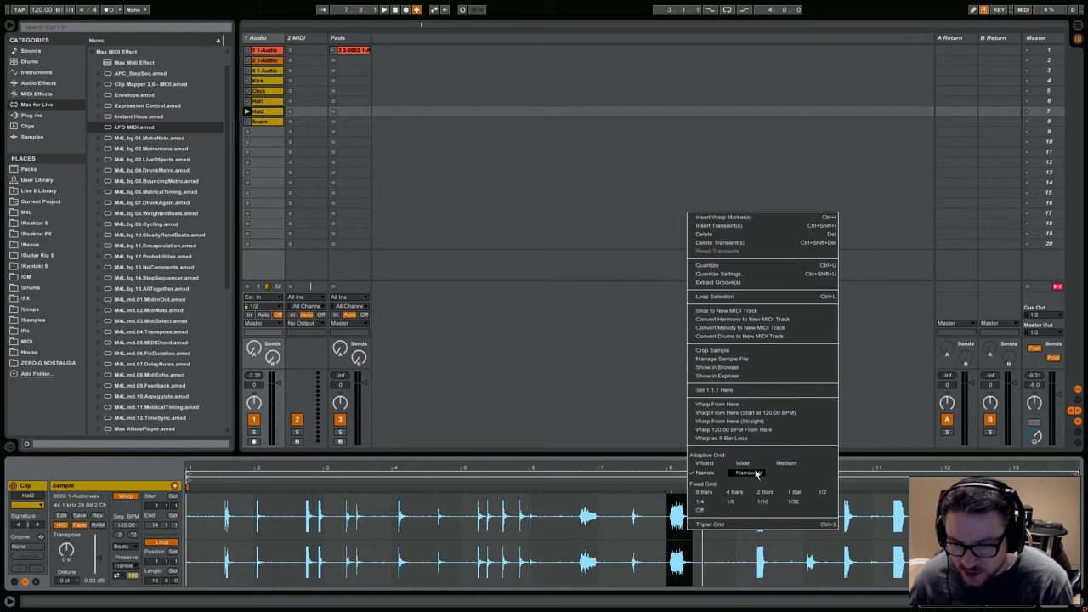
{"action": "left_click", "coordinate": [702, 508]}
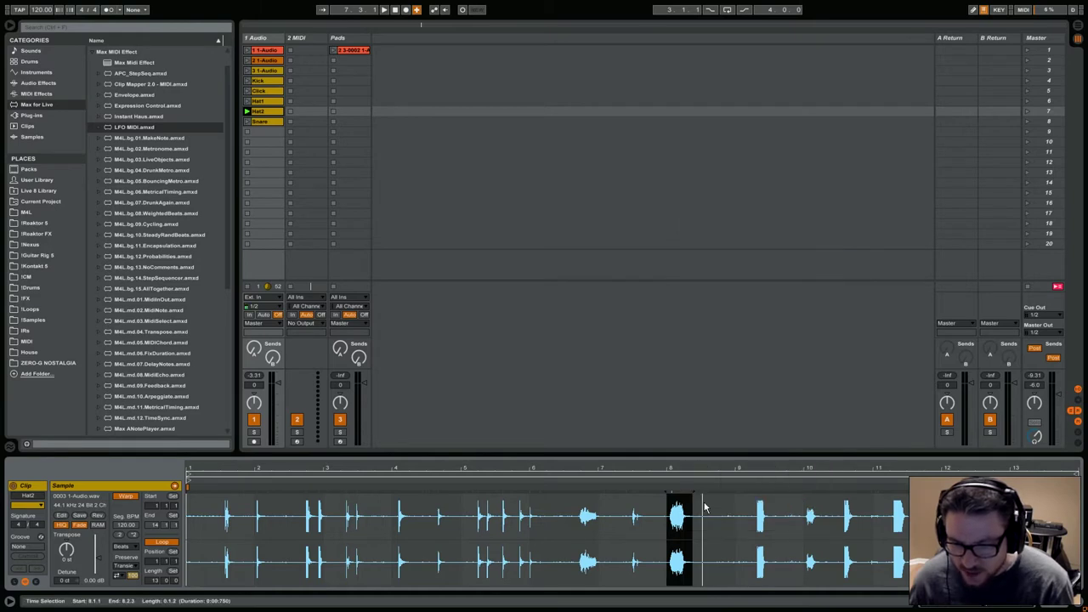
{"action": "left_click", "coordinate": [705, 507]}
{"action": "left_click_drag", "start_coordinate": [669, 516], "coordinate": [692, 524]}
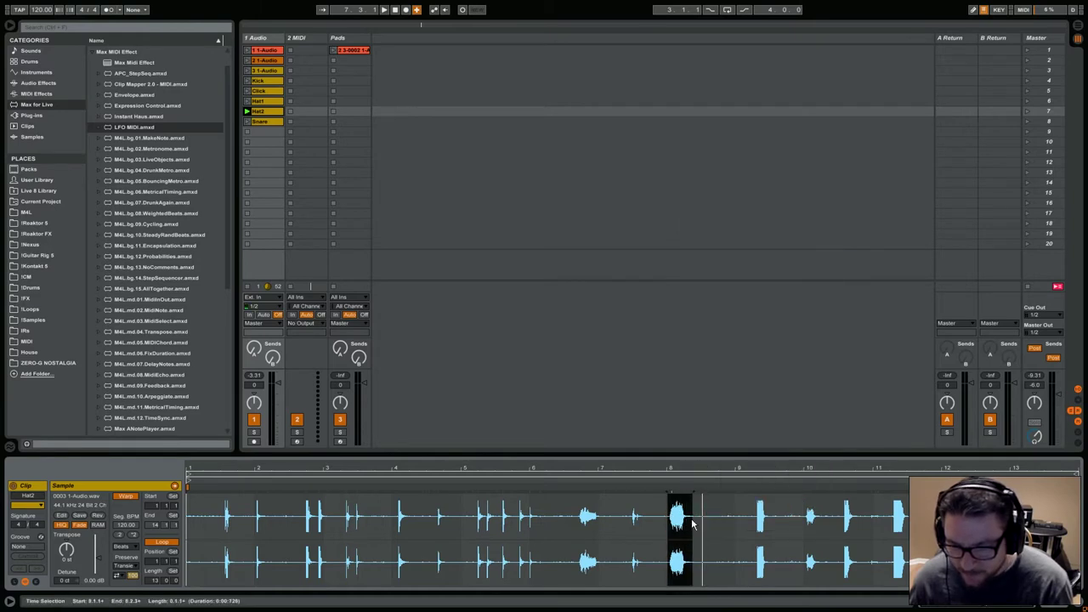
Step: Loop and crop the Hat2 clip to the selected sound, and move its start to the onset
{"action": "right_click", "coordinate": [690, 523]}
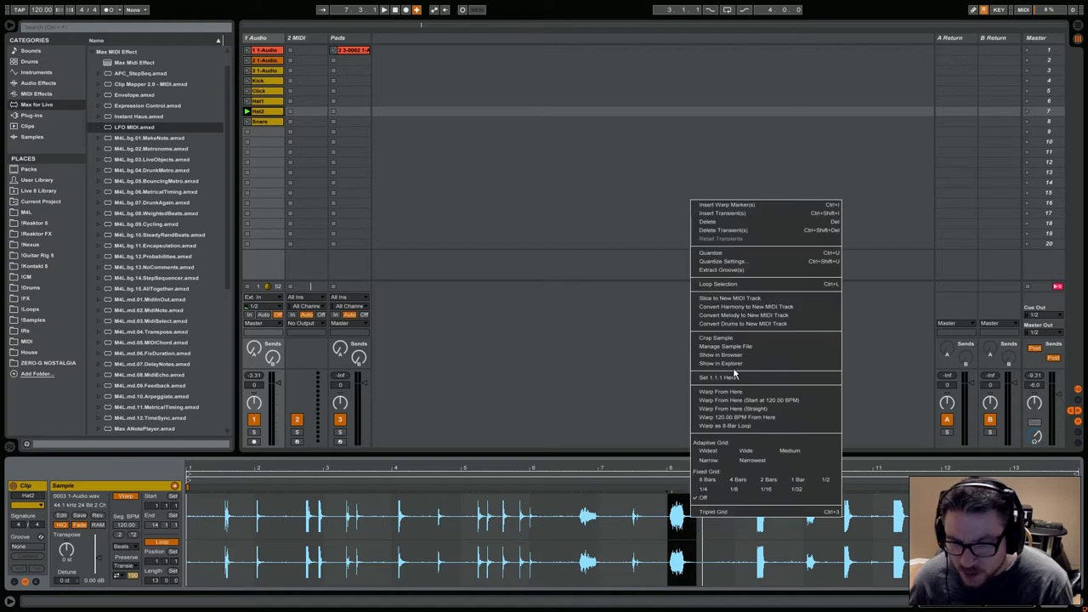
{"action": "left_click", "coordinate": [735, 290]}
{"action": "right_click", "coordinate": [683, 510]}
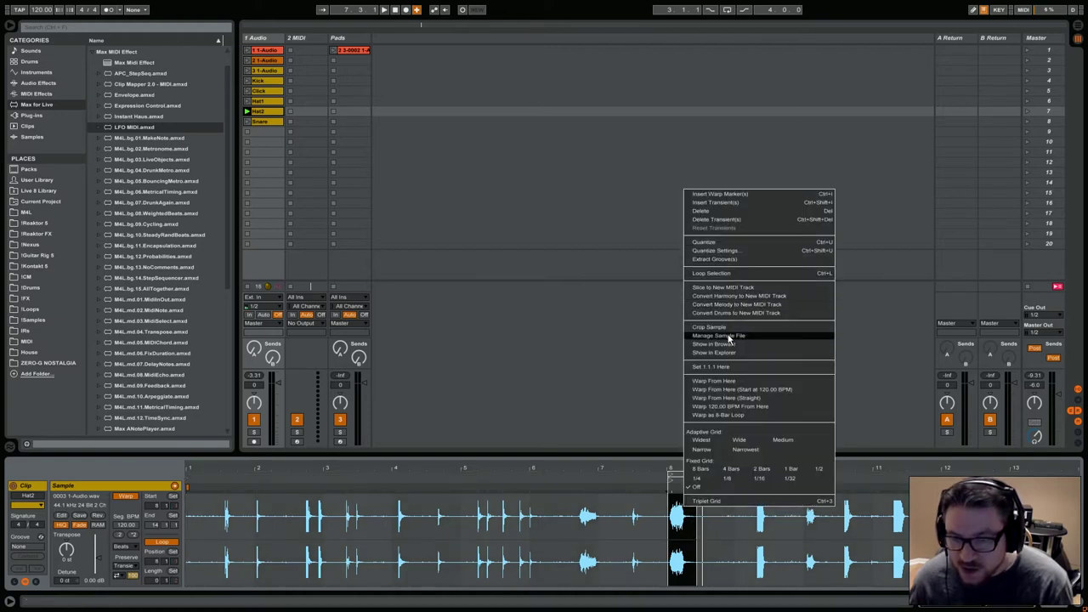
{"action": "left_click", "coordinate": [761, 327]}
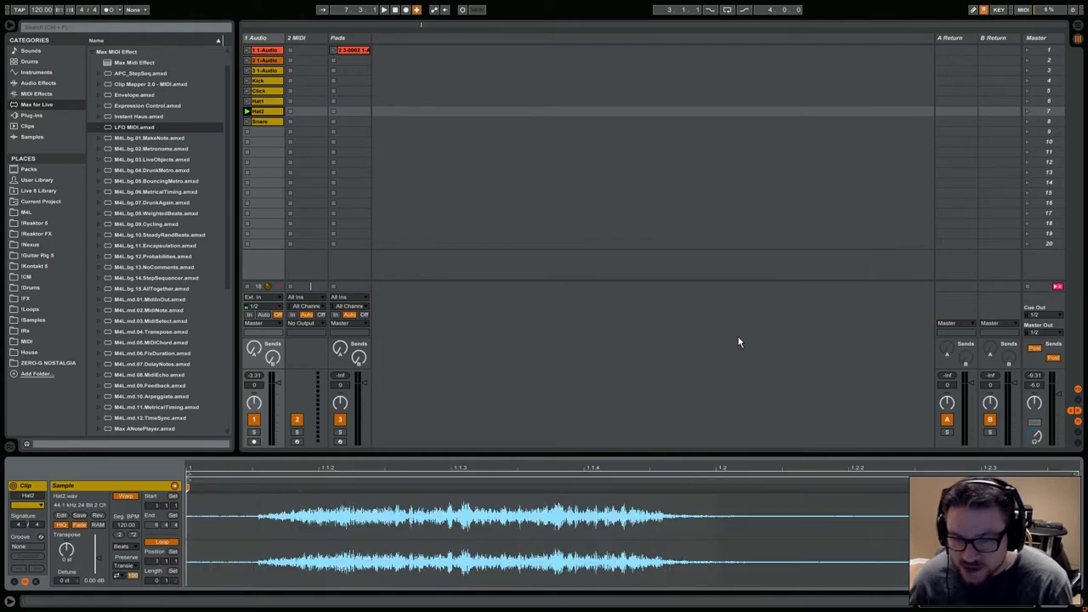
{"action": "left_click_drag", "start_coordinate": [189, 481], "coordinate": [257, 481]}
{"action": "key", "text": "space"}
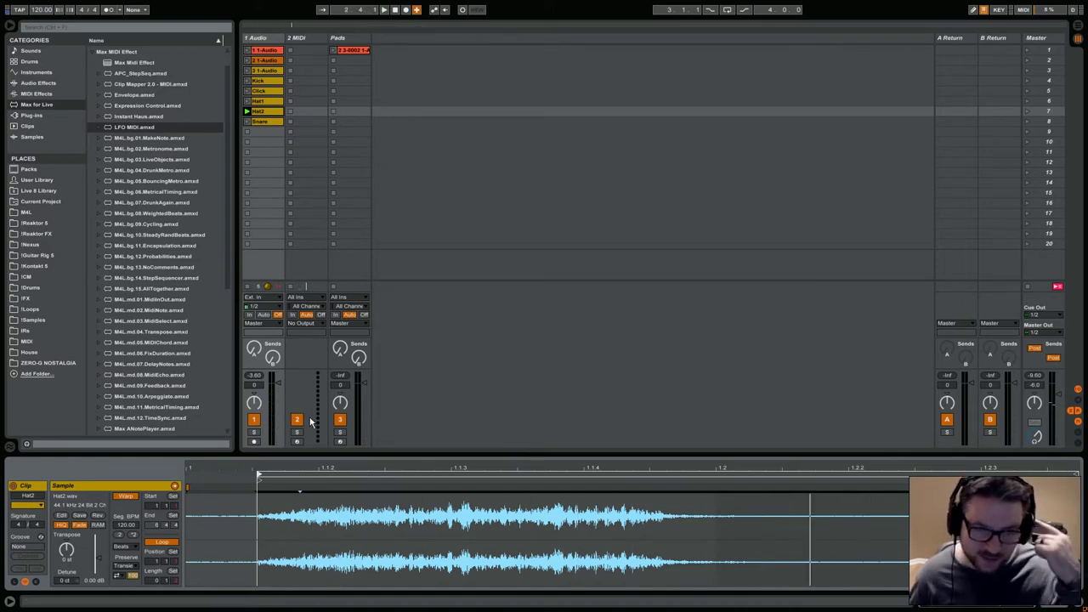
Step: Loop the Snare clip's sound from about 12.4.3 to 13.2.3 and crop the sample to it
{"action": "left_click", "coordinate": [248, 121]}
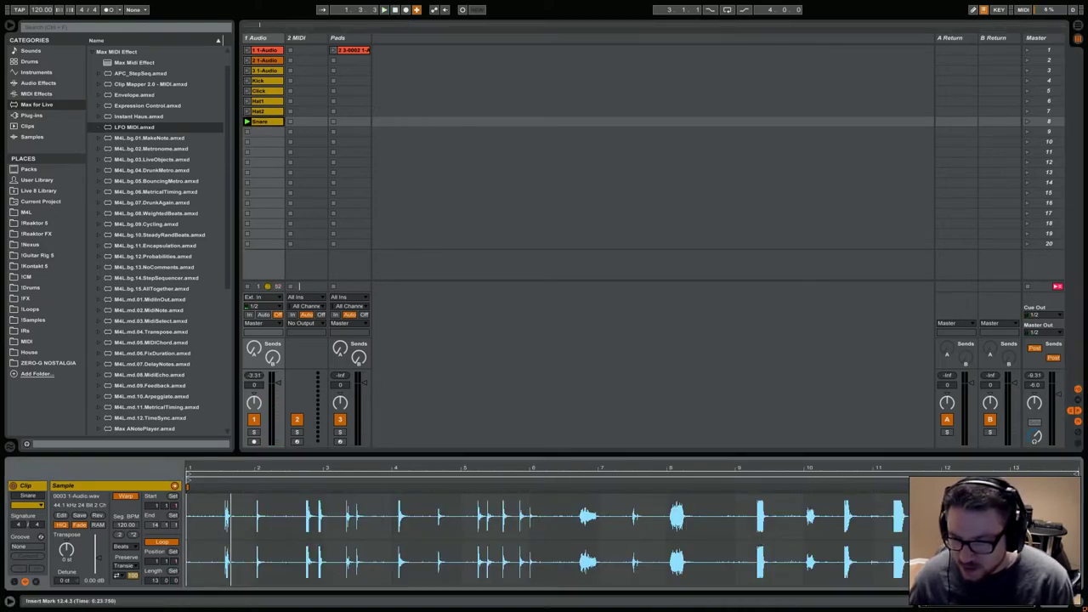
{"action": "right_click", "coordinate": [848, 525]}
{"action": "left_click", "coordinate": [884, 510]}
{"action": "right_click", "coordinate": [850, 520]}
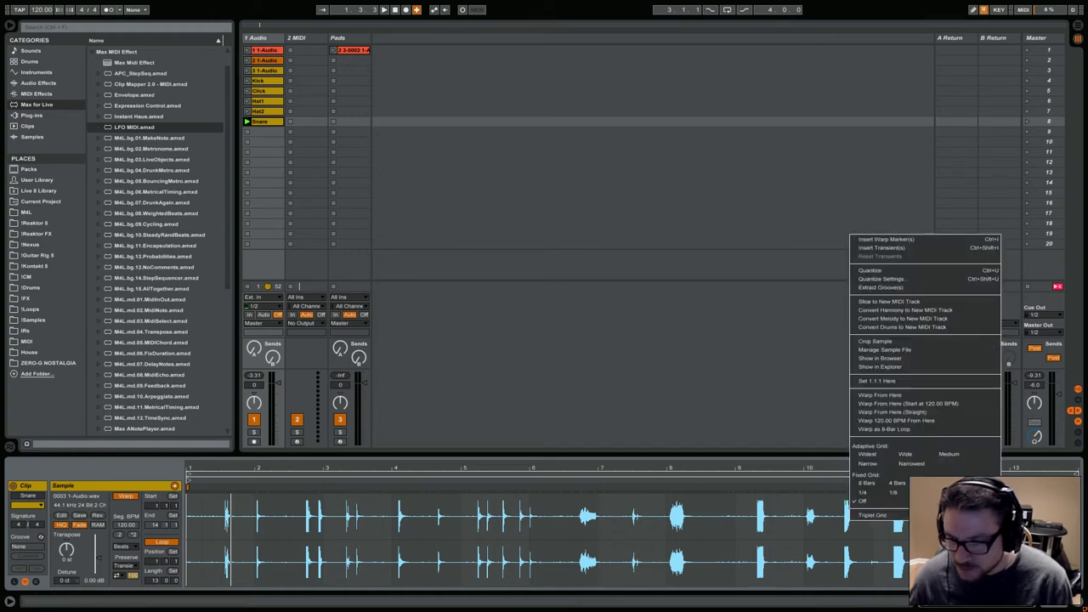
{"action": "left_click", "coordinate": [1002, 535]}
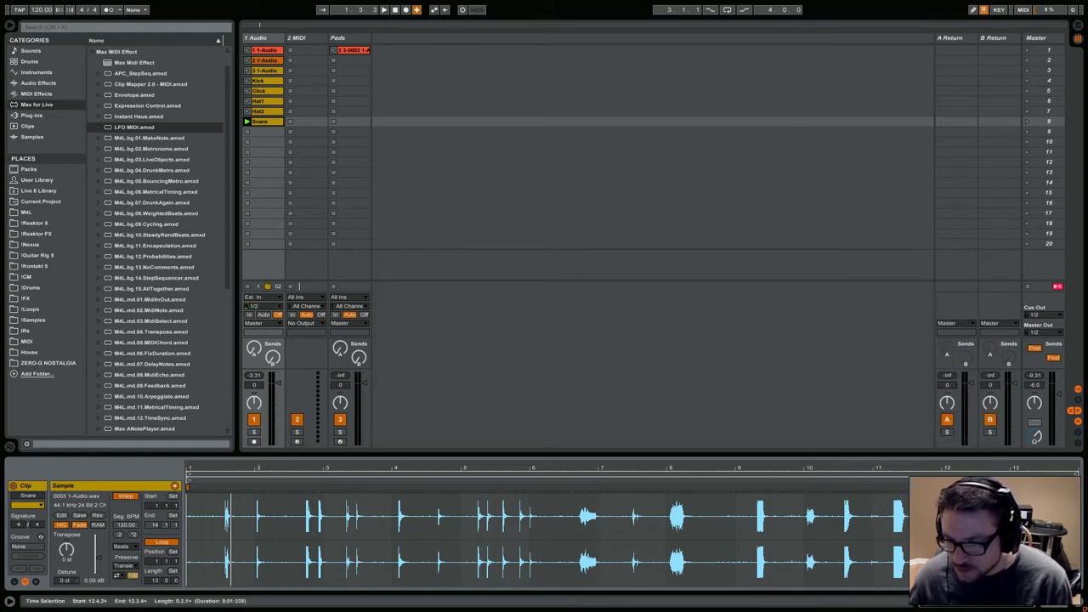
{"action": "key", "text": "space"}
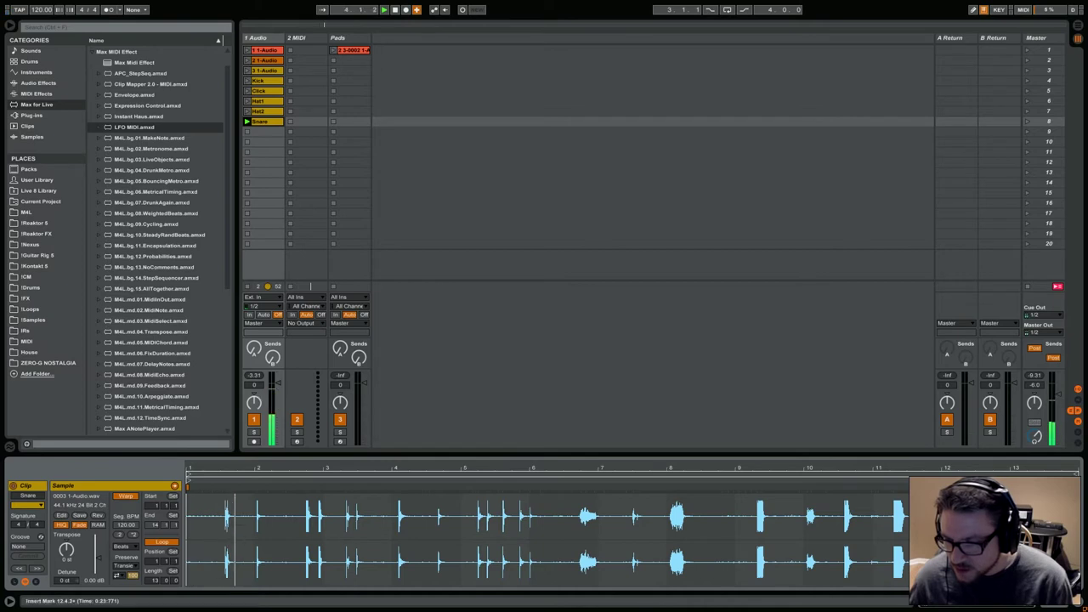
{"action": "right_click", "coordinate": [872, 523]}
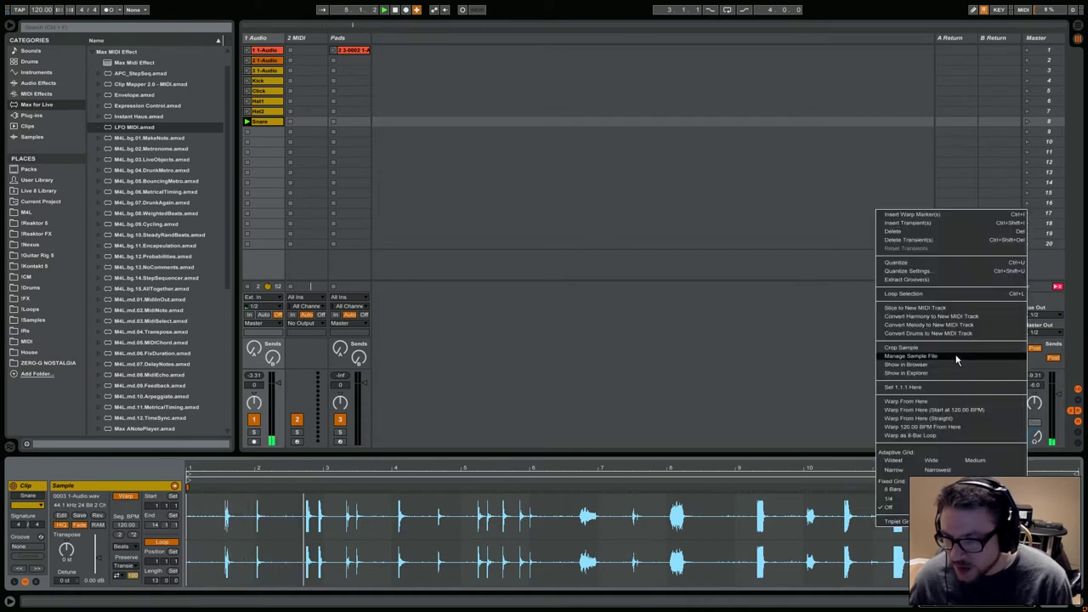
{"action": "left_click", "coordinate": [718, 522]}
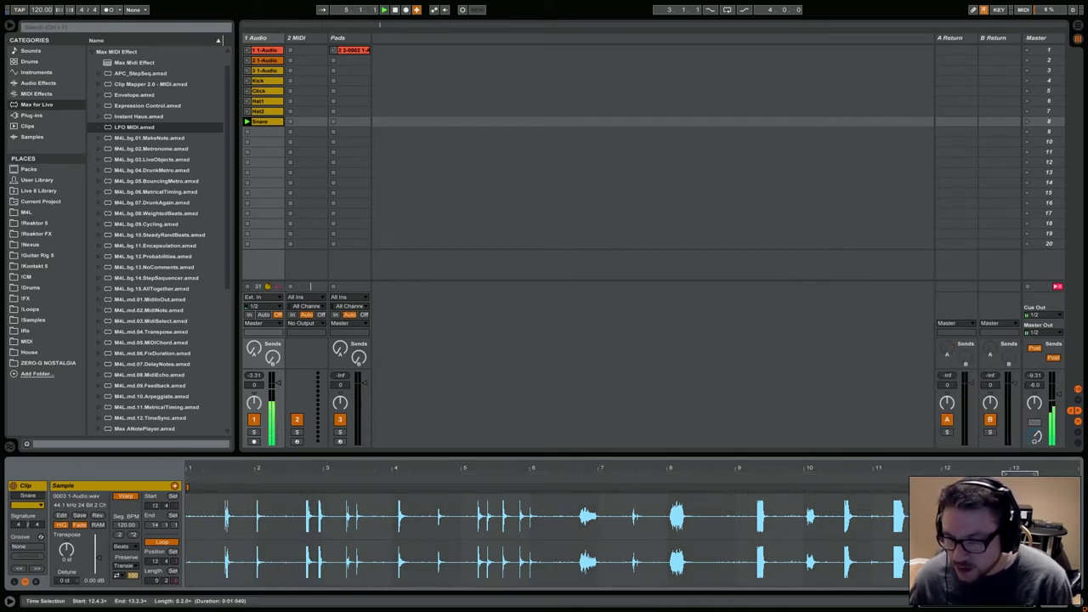
{"action": "right_click", "coordinate": [872, 525]}
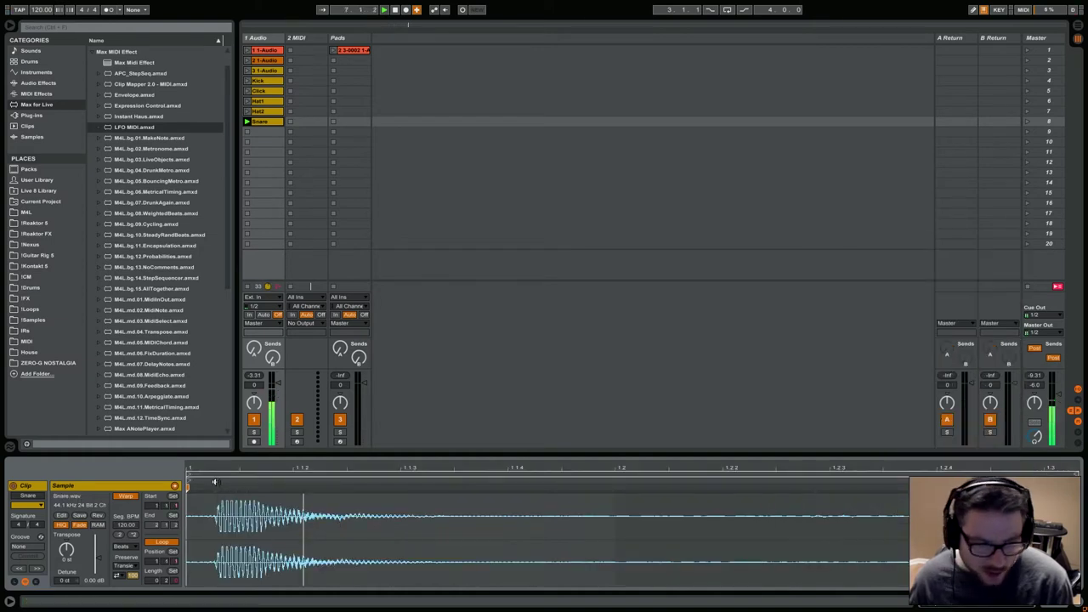
Step: Move the Snare clip's start to the transient and crop away the silence before it
{"action": "left_click_drag", "start_coordinate": [189, 482], "coordinate": [208, 482]}
{"action": "right_click", "coordinate": [286, 533]}
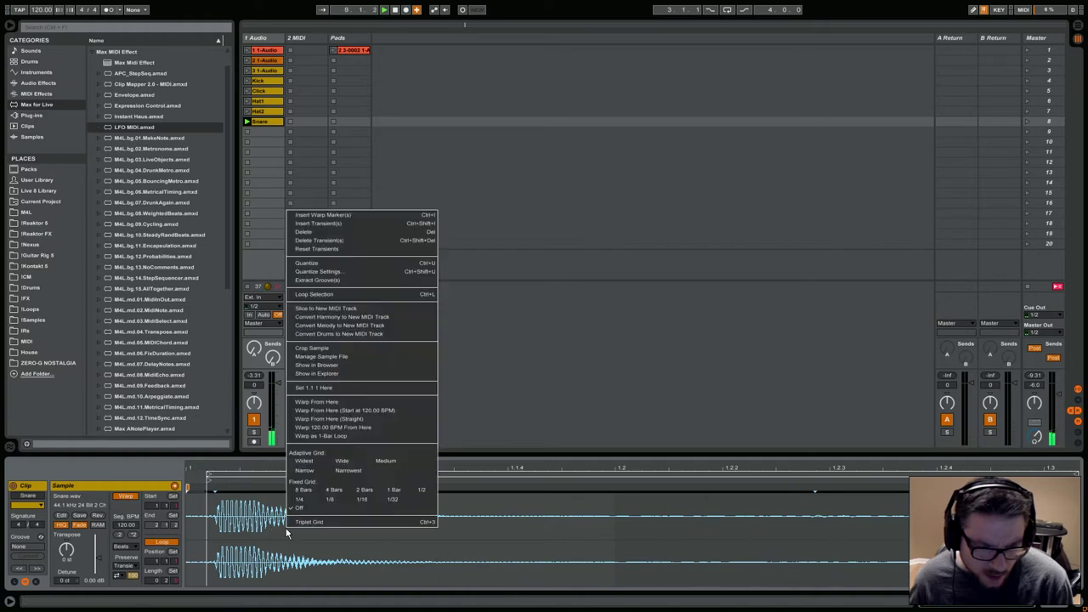
{"action": "key", "text": "Escape"}
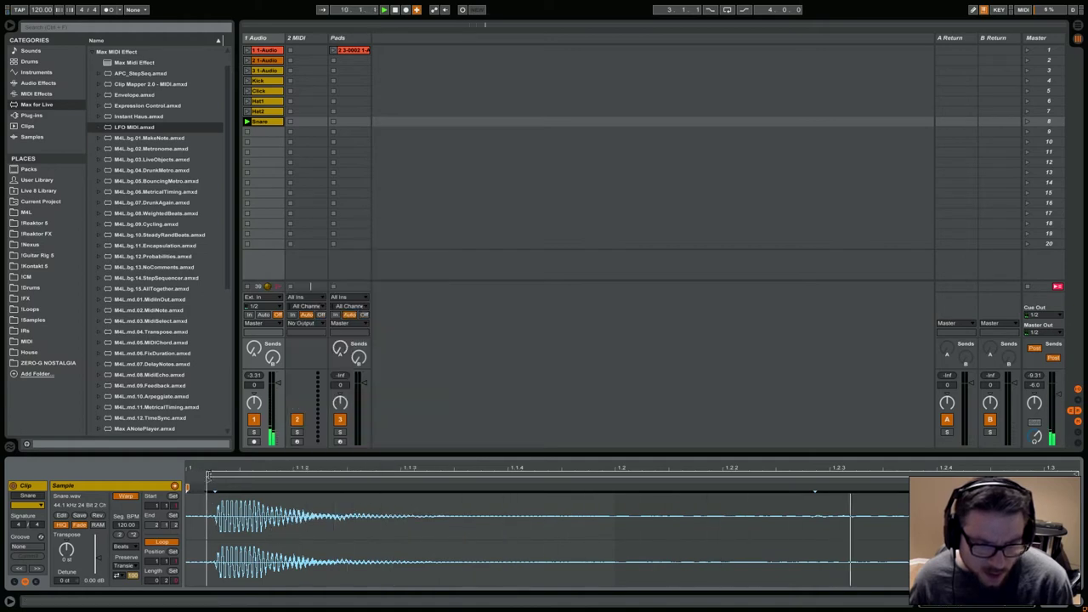
{"action": "left_click_drag", "start_coordinate": [206, 475], "coordinate": [188, 476]}
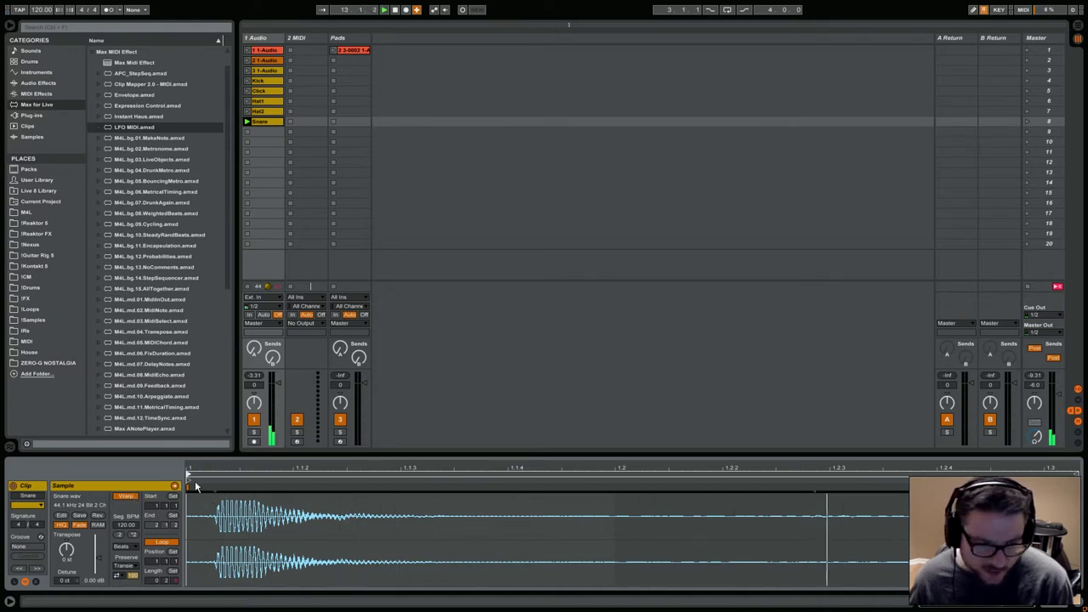
{"action": "left_click_drag", "start_coordinate": [188, 474], "coordinate": [214, 474]}
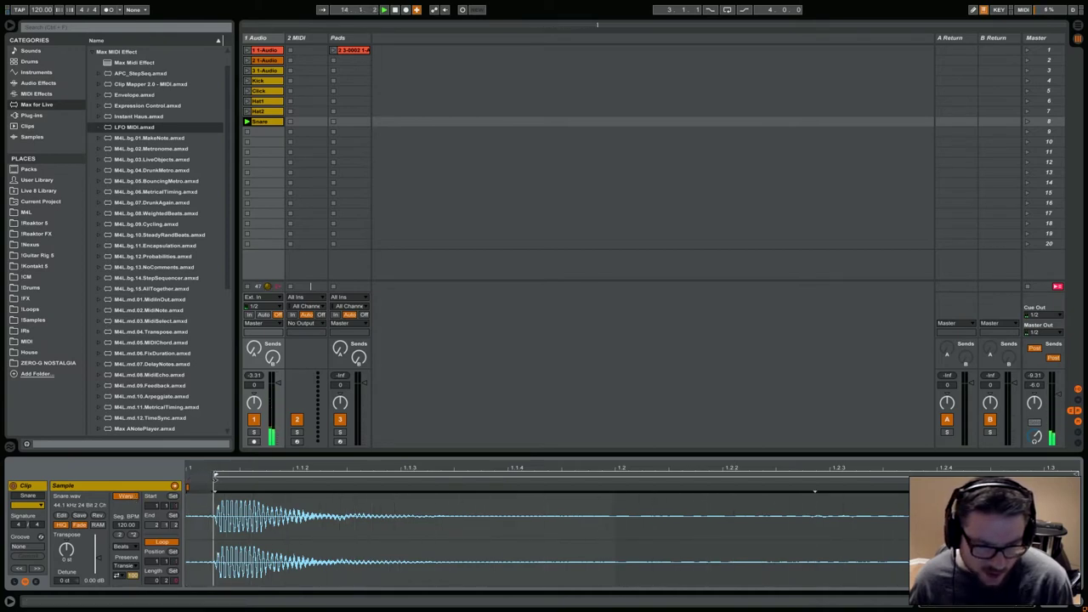
{"action": "right_click", "coordinate": [289, 524]}
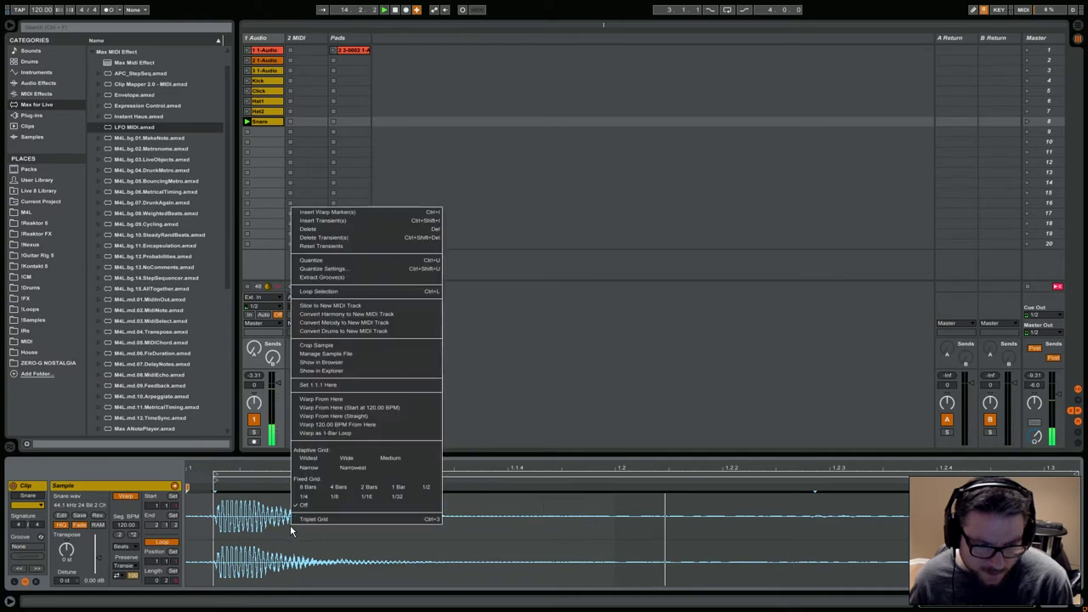
{"action": "left_click", "coordinate": [316, 345]}
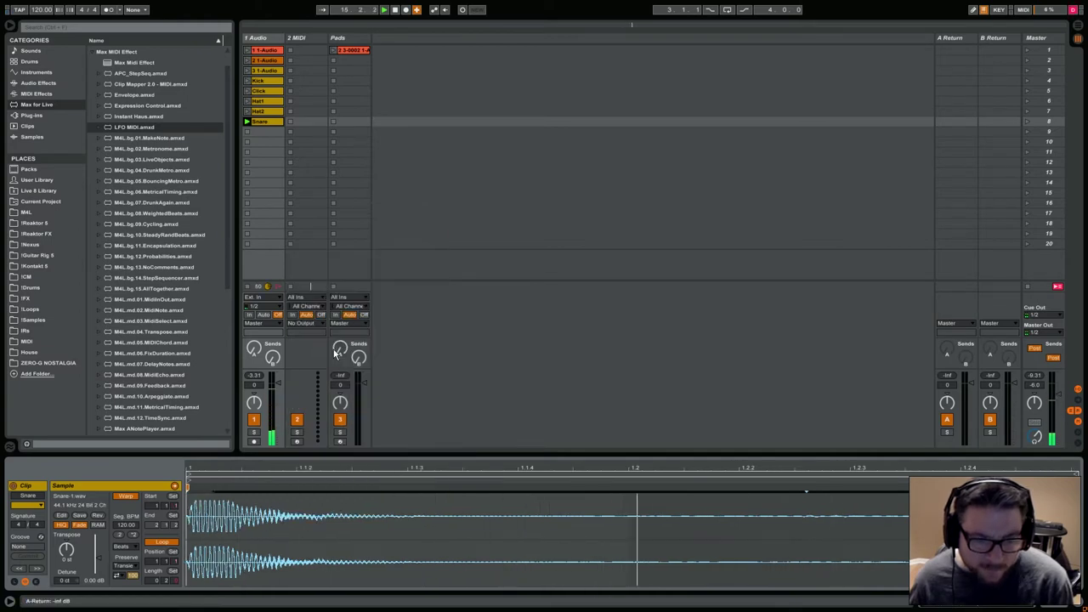
Step: Audition the Kick, Click, Hat1, Hat2 and Snare clips one after another, twice through
{"action": "left_click", "coordinate": [248, 80]}
{"action": "left_click", "coordinate": [247, 91]}
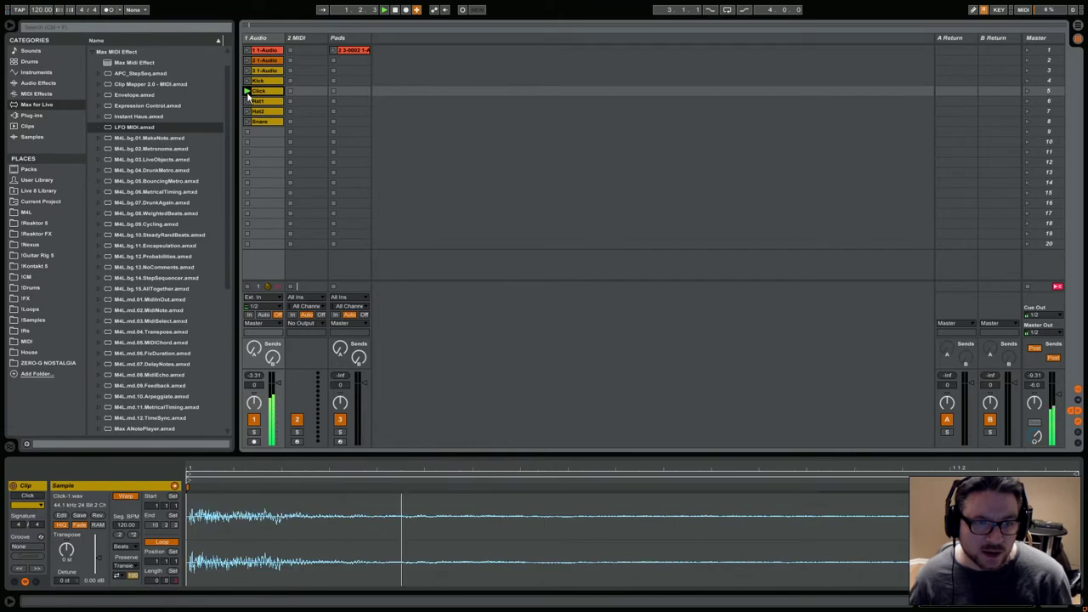
{"action": "left_click", "coordinate": [247, 100]}
{"action": "left_click", "coordinate": [247, 111]}
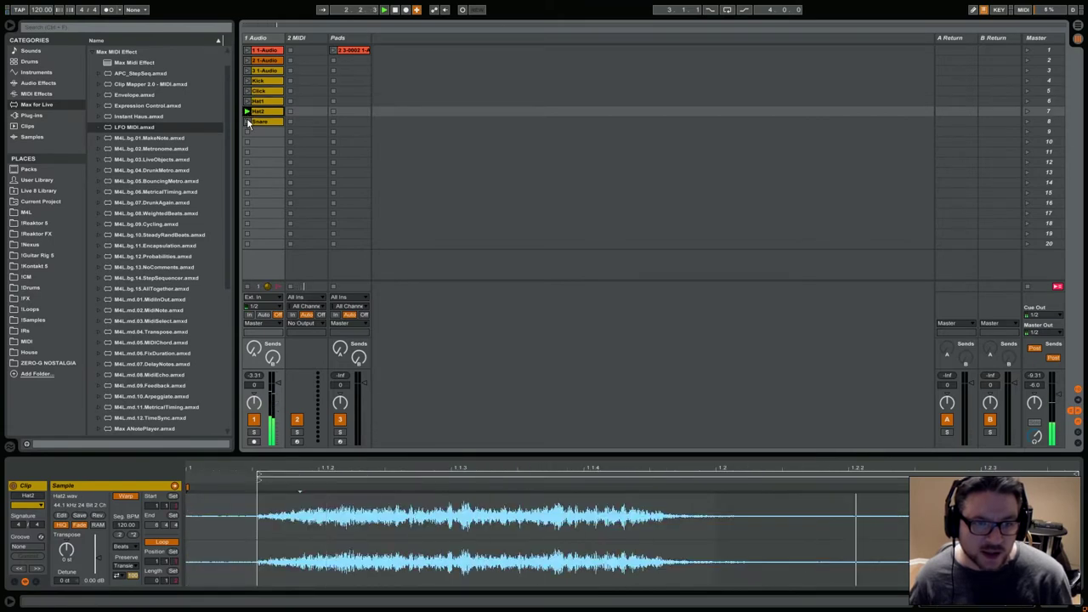
{"action": "left_click", "coordinate": [248, 121]}
{"action": "left_click", "coordinate": [248, 80]}
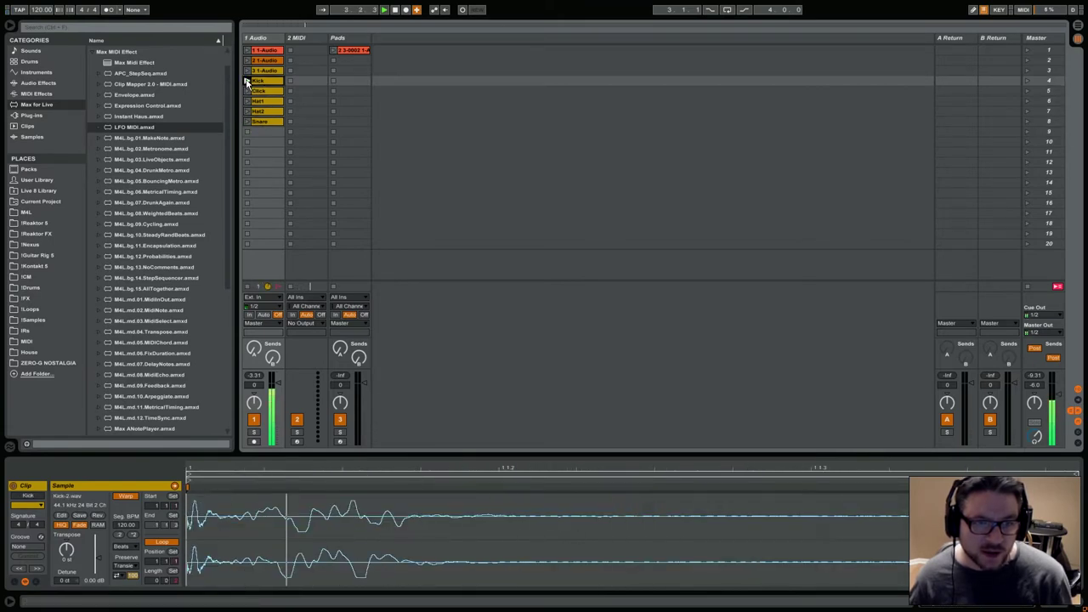
{"action": "left_click", "coordinate": [247, 90]}
{"action": "left_click", "coordinate": [247, 100]}
{"action": "left_click", "coordinate": [247, 111]}
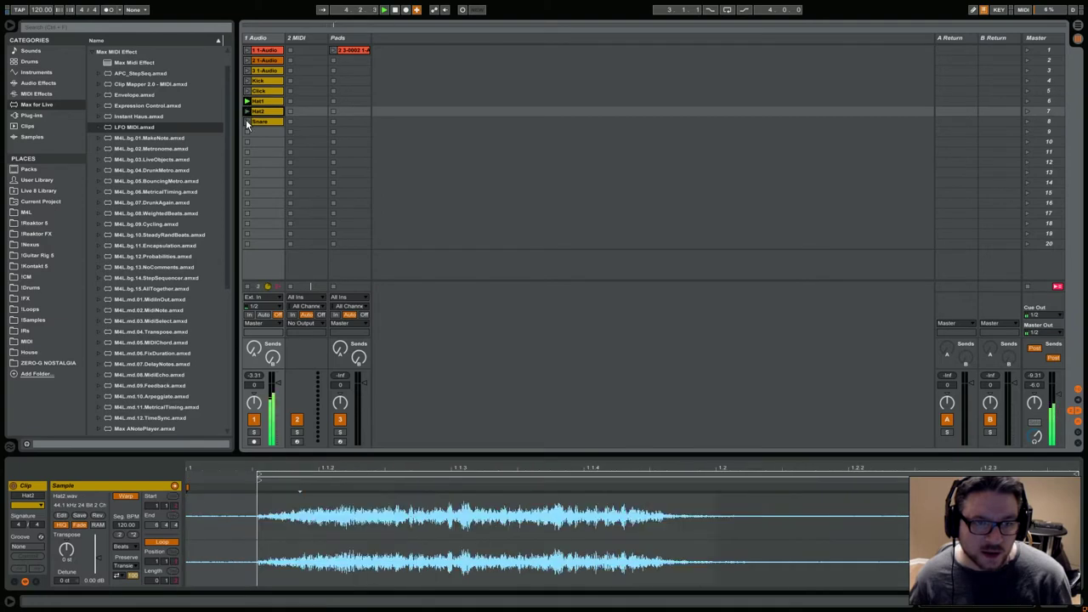
{"action": "left_click", "coordinate": [248, 121]}
Step: Launch the 3 1-Audio clip and select the short sound around 7.3 in its waveform
{"action": "left_click", "coordinate": [247, 70]}
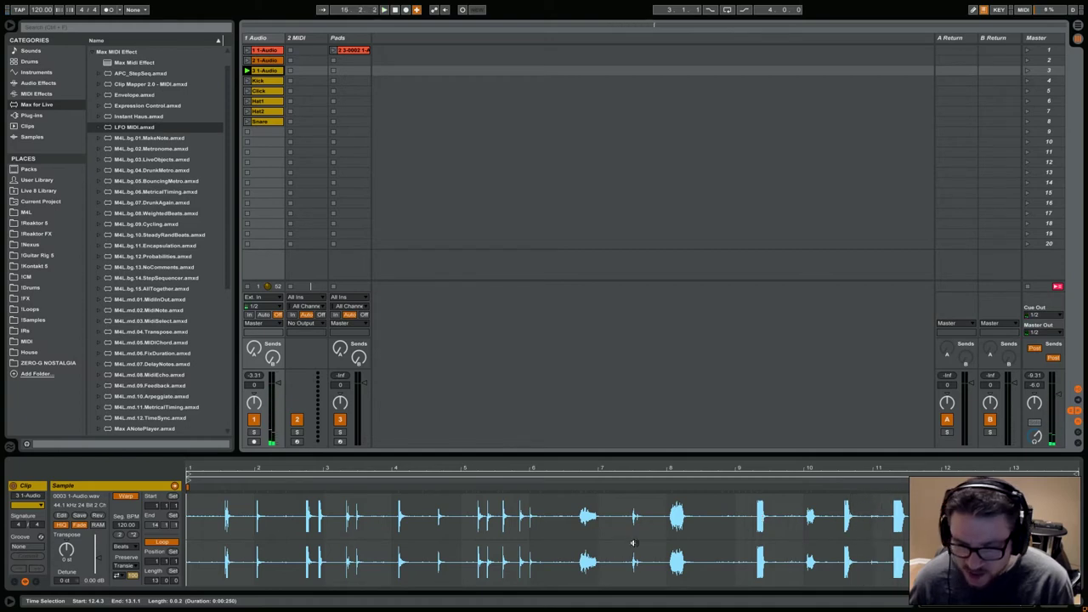
{"action": "left_click_drag", "start_coordinate": [629, 535], "coordinate": [641, 538]}
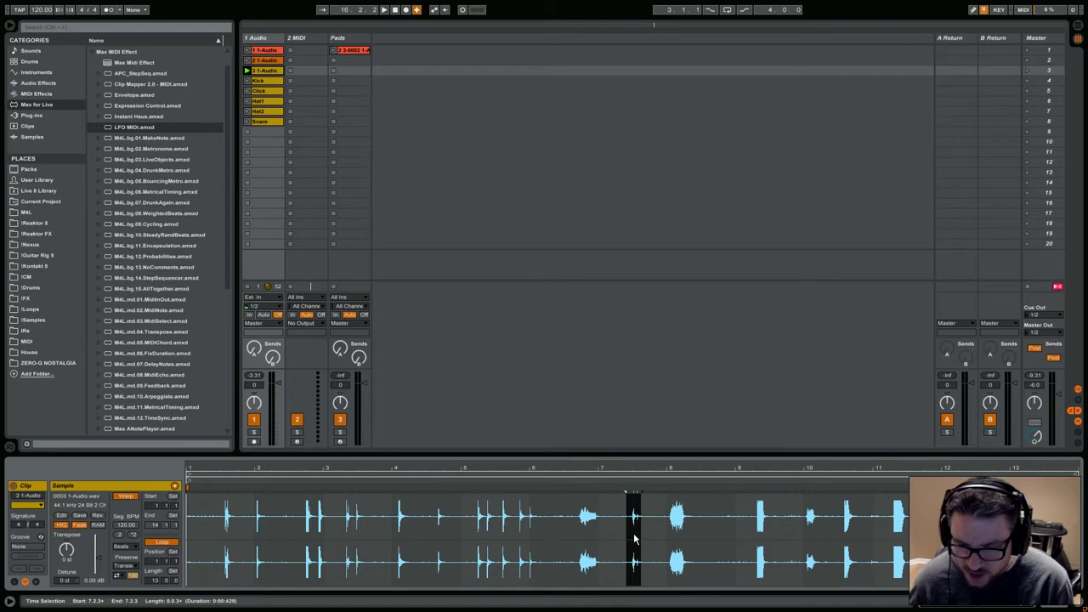
{"action": "right_click", "coordinate": [634, 537]}
{"action": "left_click", "coordinate": [630, 534]}
{"action": "left_click", "coordinate": [631, 533]}
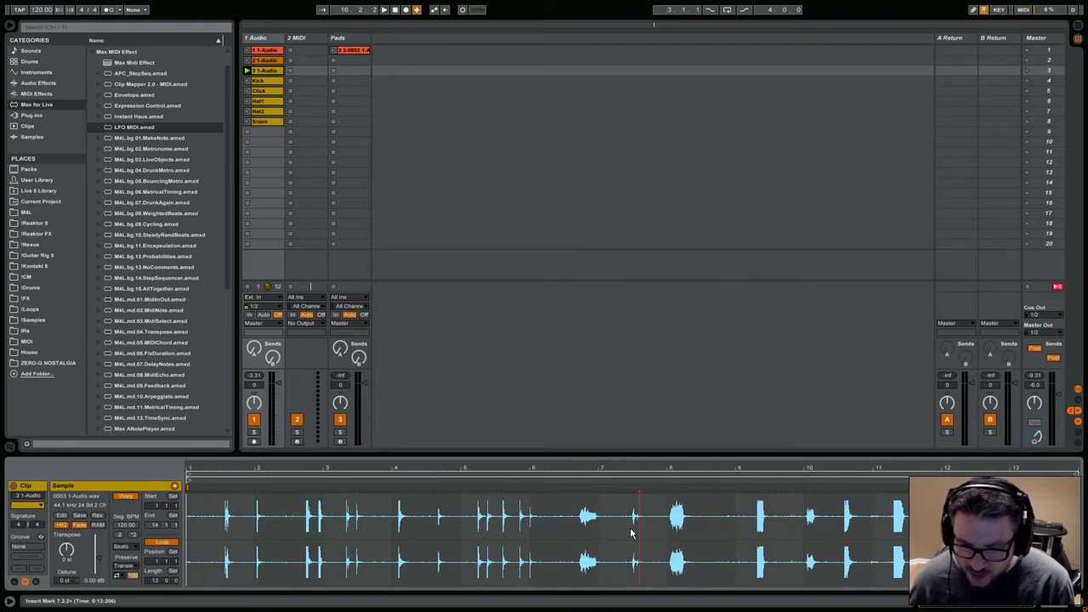
{"action": "left_click_drag", "start_coordinate": [627, 530], "coordinate": [646, 531]}
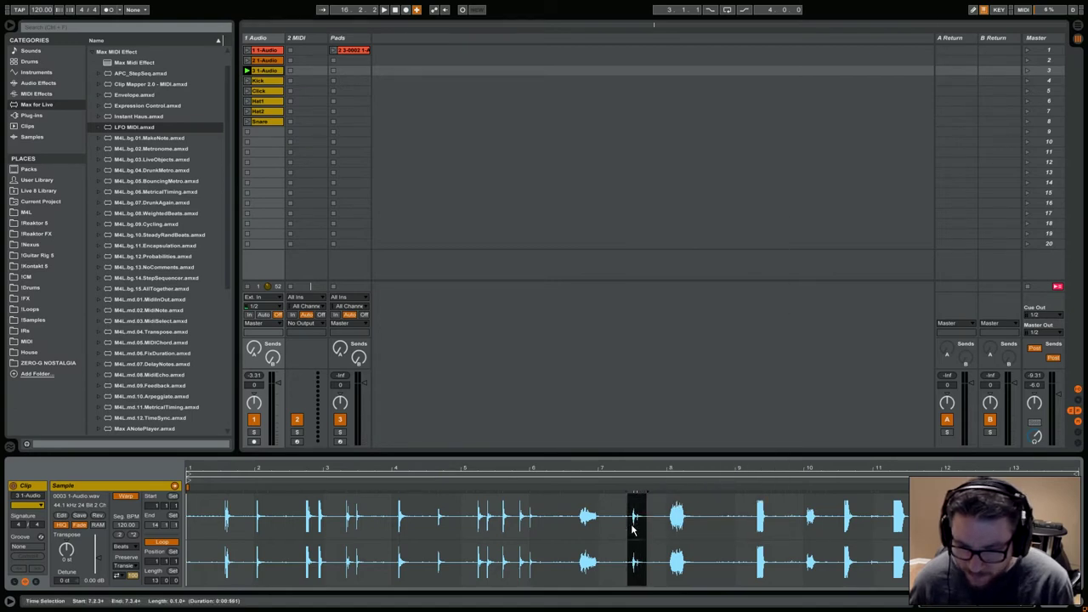
{"action": "left_click_drag", "start_coordinate": [632, 533], "coordinate": [639, 534]}
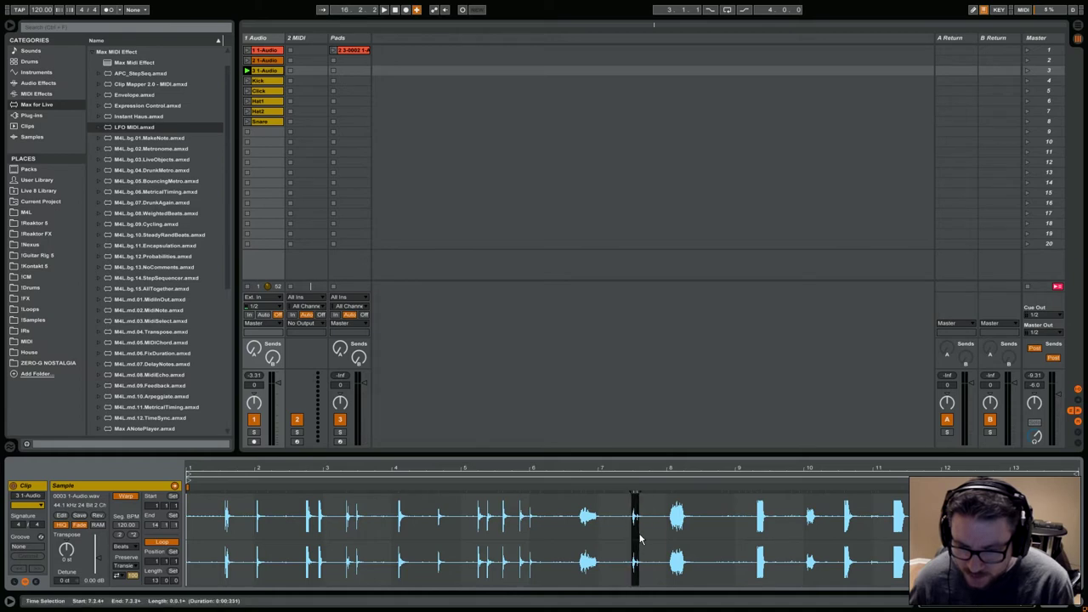
{"action": "mouse_move", "coordinate": [635, 469]}
{"action": "left_mouse_down"}
{"action": "mouse_move", "coordinate": [635, 501]}
{"action": "mouse_move", "coordinate": [637, 469]}
{"action": "left_mouse_up"}
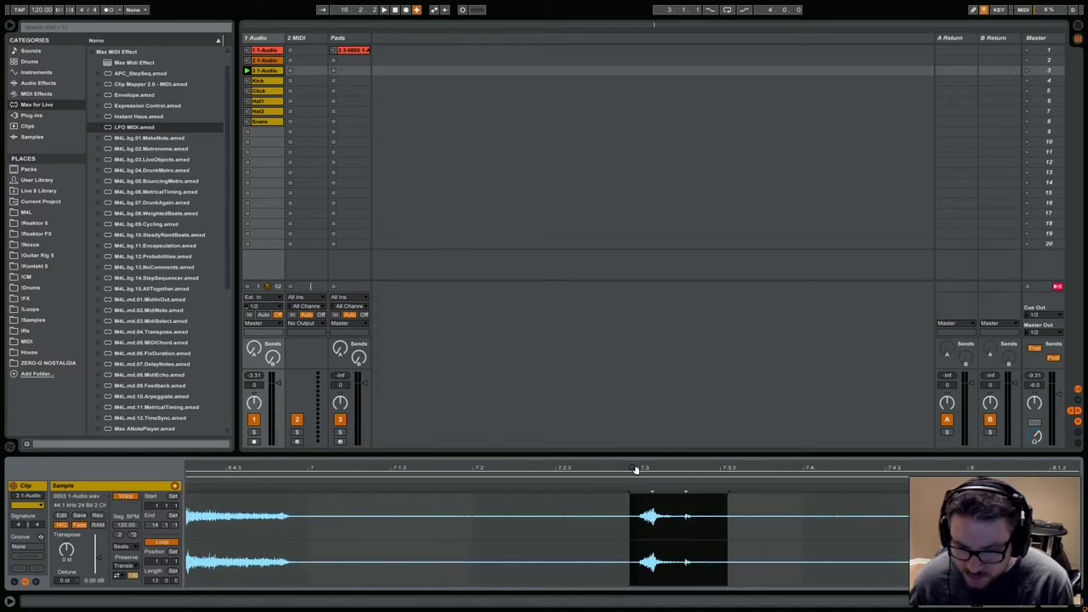
{"action": "left_click", "coordinate": [635, 527]}
{"action": "left_click_drag", "start_coordinate": [644, 523], "coordinate": [699, 521]}
Step: Loop and crop the 3 1-Audio clip to the selected sound, and try a higher clip gain
{"action": "right_click", "coordinate": [684, 530]}
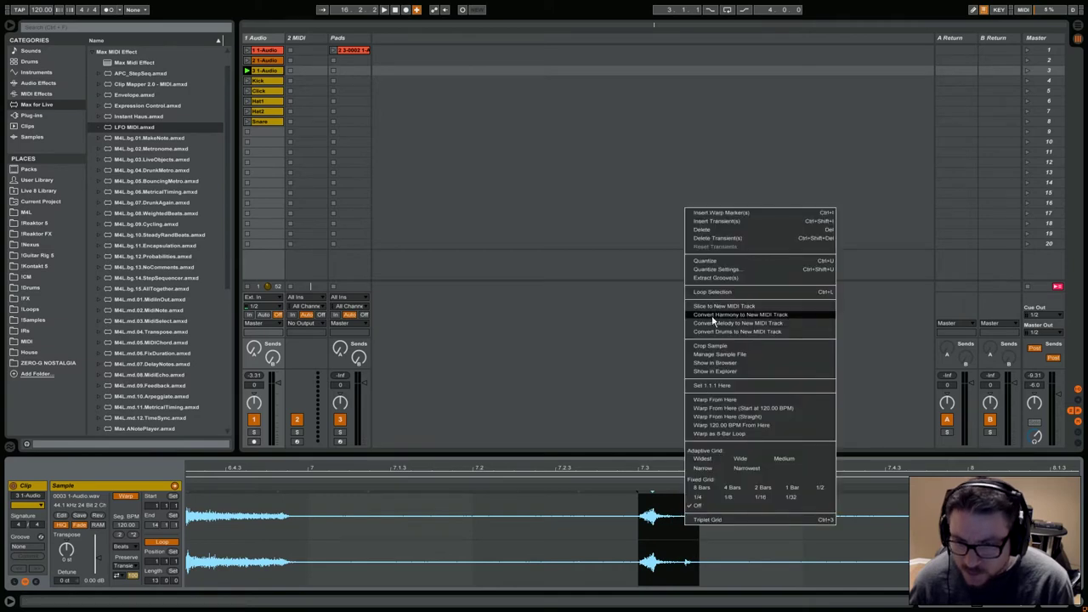
{"action": "left_click", "coordinate": [706, 291]}
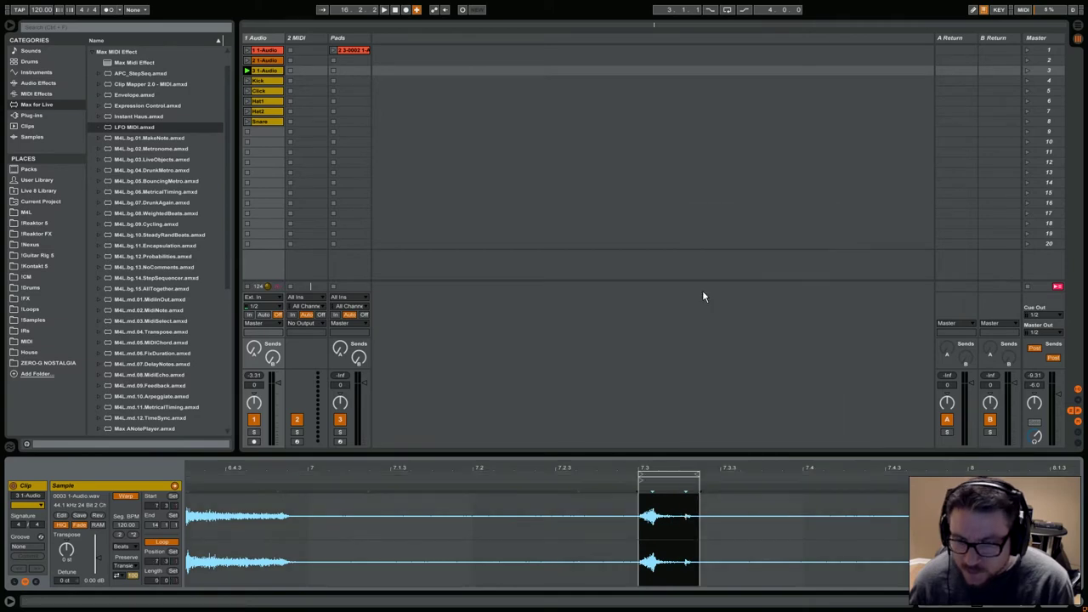
{"action": "right_click", "coordinate": [678, 525]}
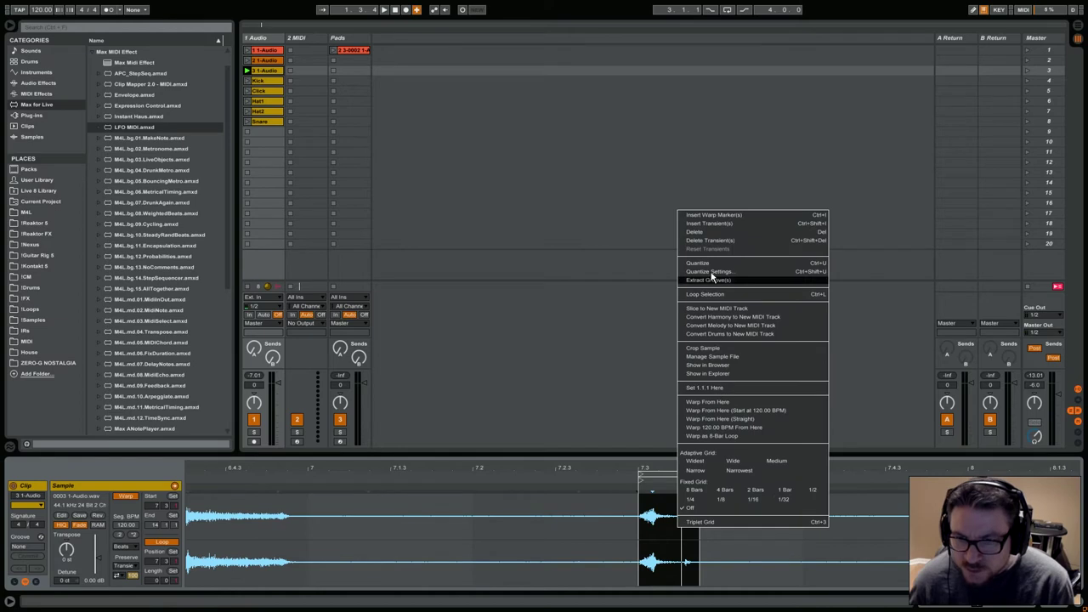
{"action": "left_click", "coordinate": [705, 348]}
{"action": "left_click", "coordinate": [314, 486]}
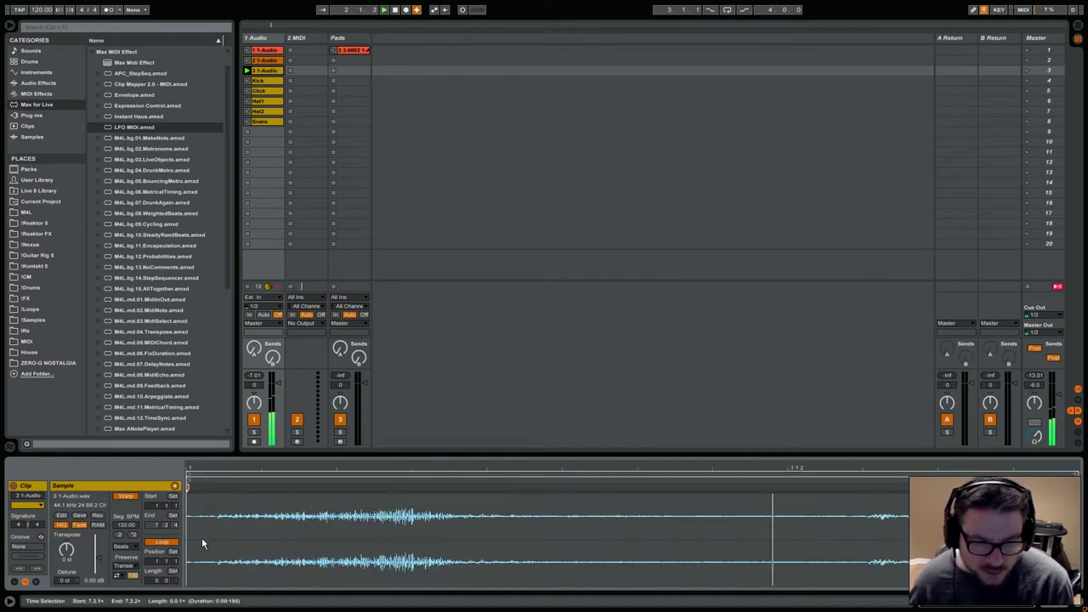
{"action": "mouse_move", "coordinate": [97, 561]}
{"action": "left_mouse_down"}
{"action": "mouse_move", "coordinate": [98, 544]}
{"action": "mouse_move", "coordinate": [98, 554]}
{"action": "left_mouse_up"}
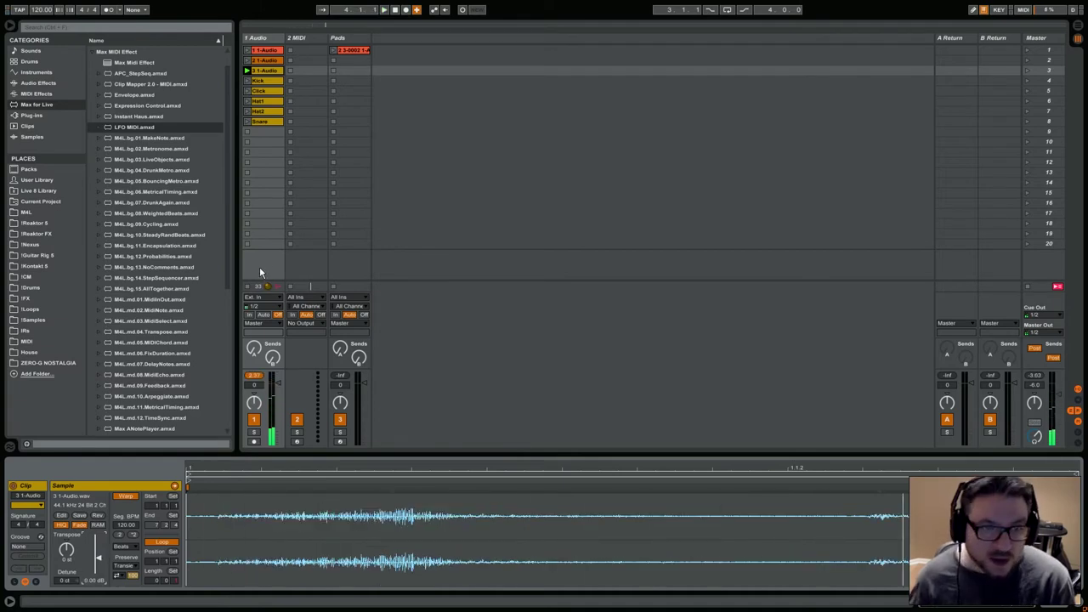
Step: Raise the Kick clip's gain to 2.56 dB and the Click clip's gain to about 1.5 dB while each plays
{"action": "left_click", "coordinate": [248, 81]}
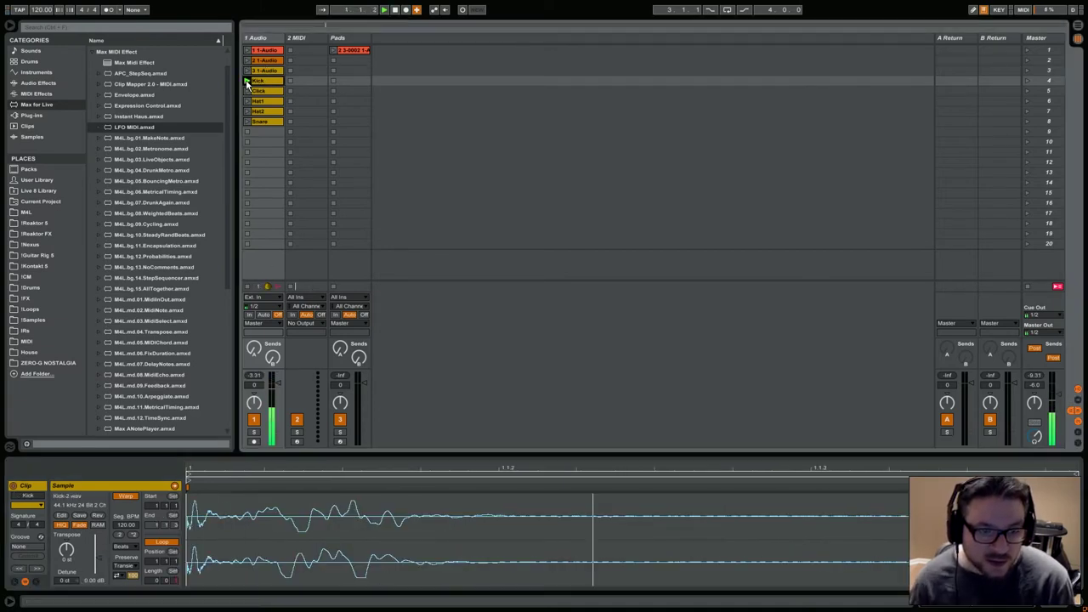
{"action": "left_click_drag", "start_coordinate": [98, 561], "coordinate": [98, 554]}
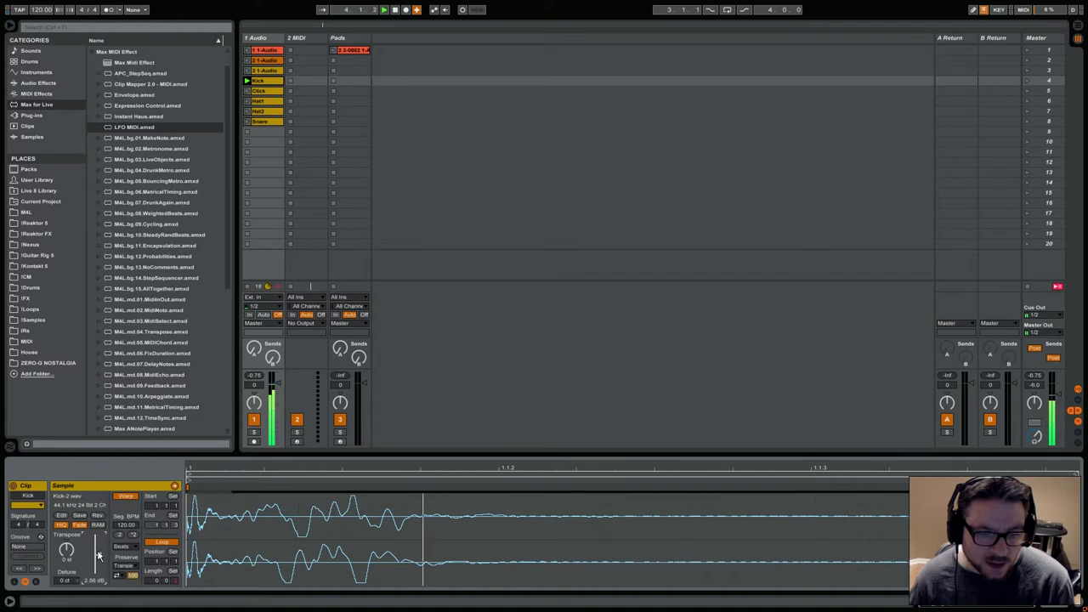
{"action": "left_click", "coordinate": [246, 91]}
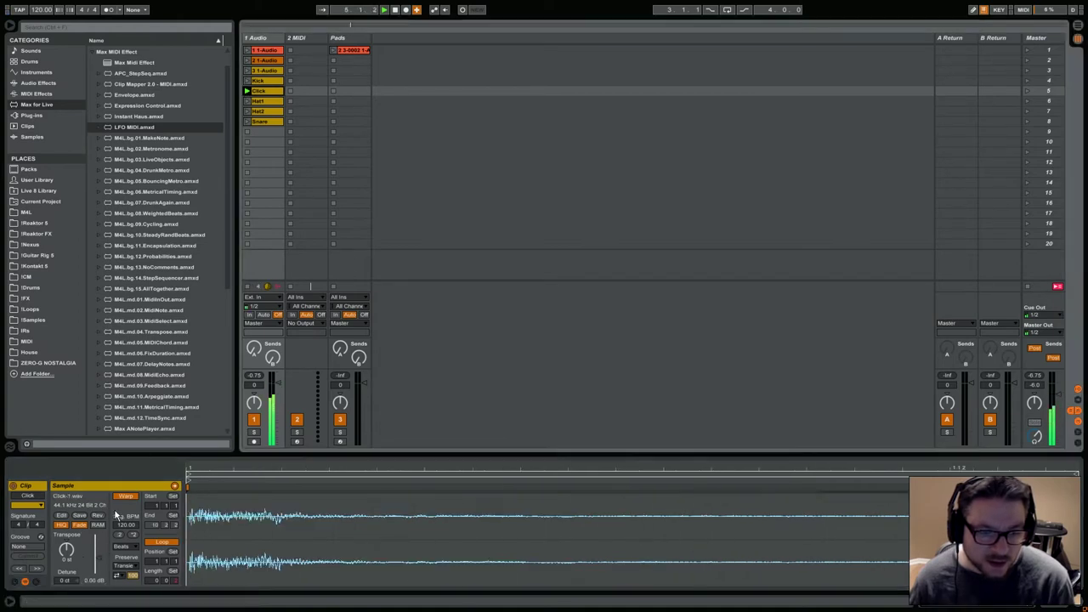
{"action": "left_click_drag", "start_coordinate": [98, 566], "coordinate": [99, 559]}
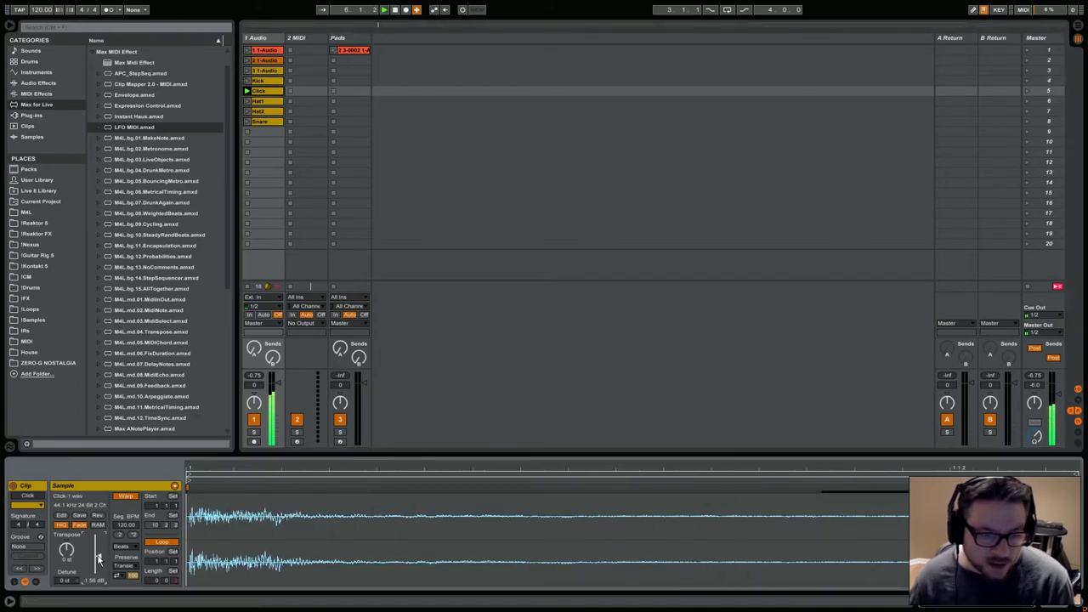
Step: Raise the clip gains of Hat1 to about 5.5 dB, Hat2 to 3.31 dB and Snare to 2.25 dB
{"action": "left_click", "coordinate": [246, 101]}
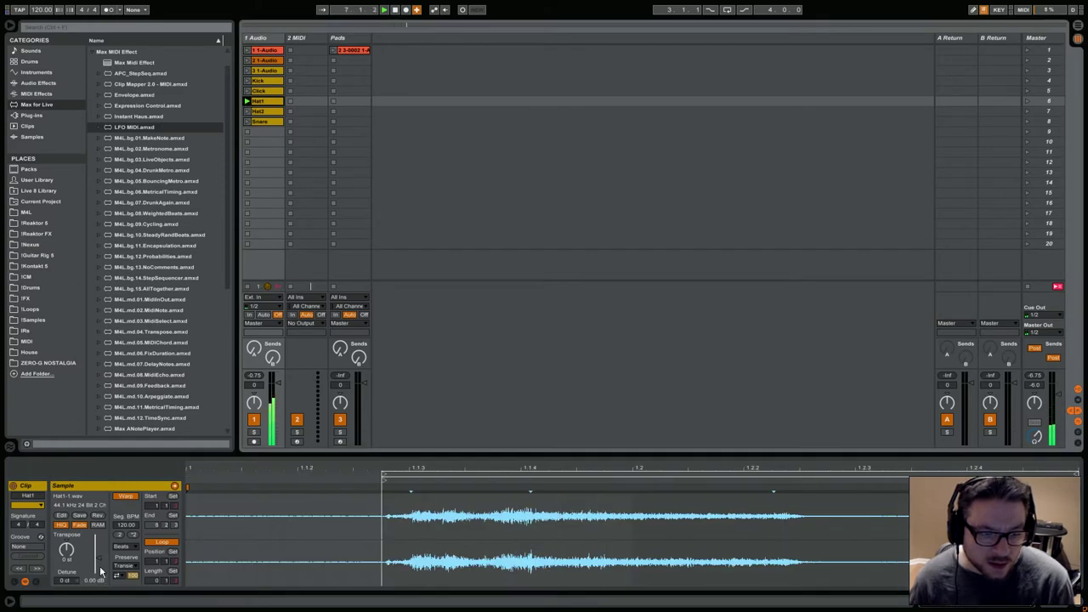
{"action": "left_click_drag", "start_coordinate": [101, 571], "coordinate": [98, 552]}
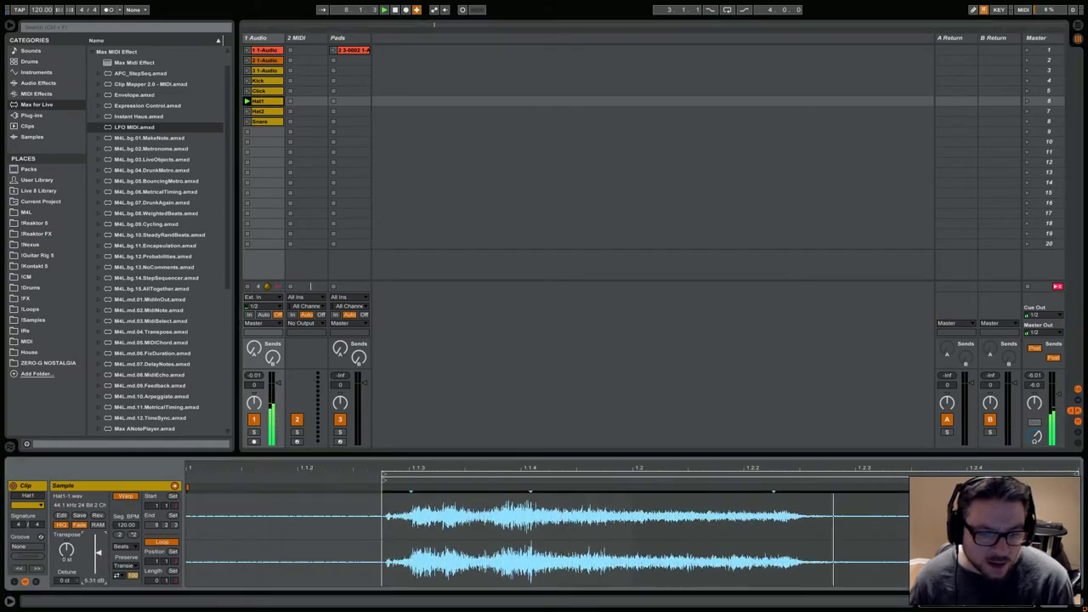
{"action": "left_click", "coordinate": [247, 112]}
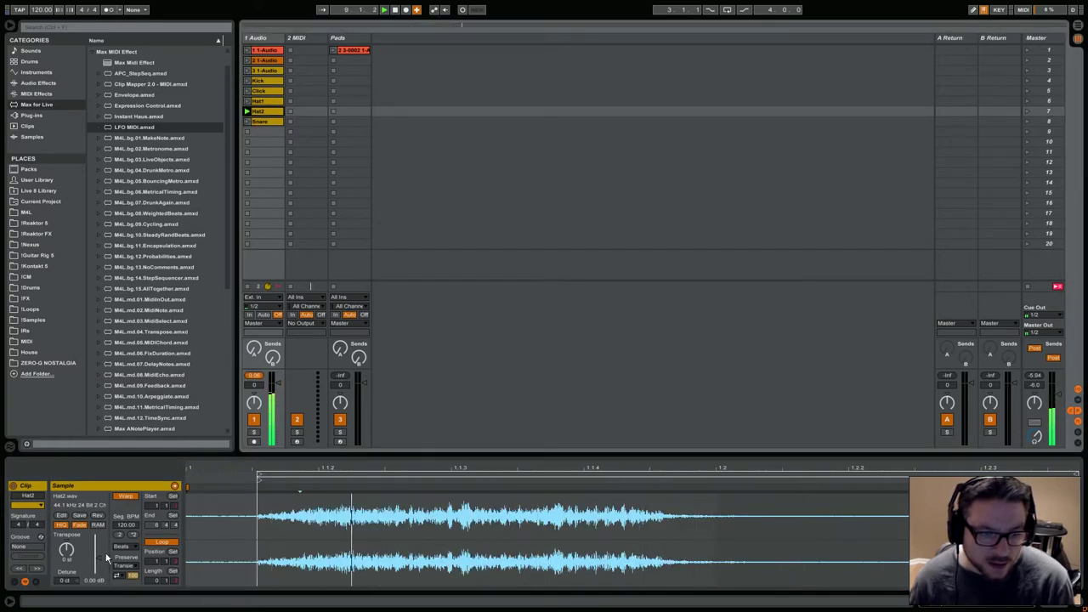
{"action": "left_click_drag", "start_coordinate": [99, 573], "coordinate": [98, 554]}
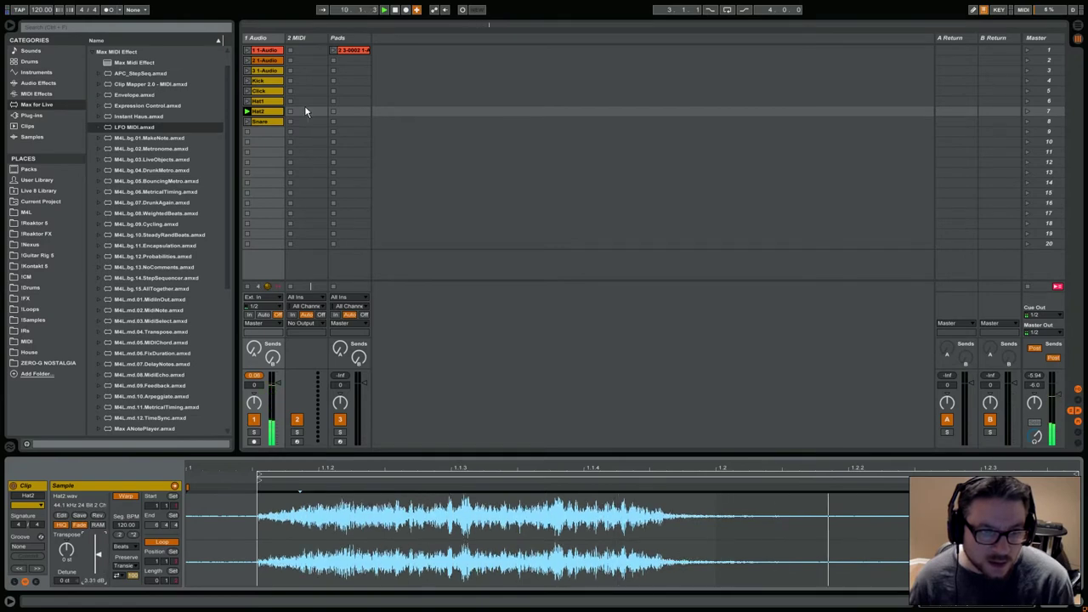
{"action": "left_click", "coordinate": [246, 121]}
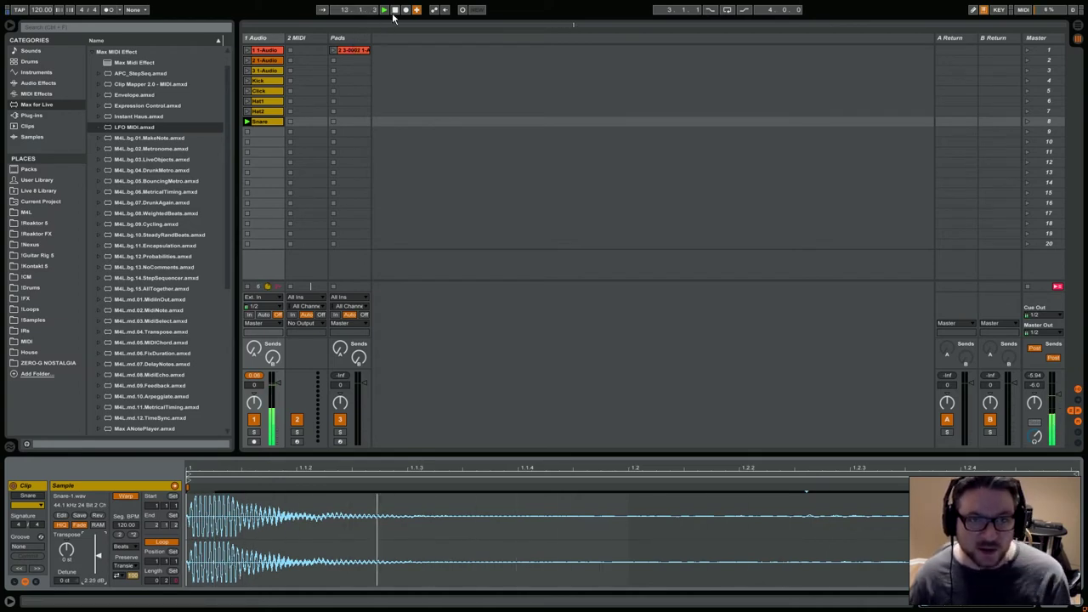
Step: Insert a new MIDI track after Pads and load an empty Drum Rack onto it
{"action": "left_click", "coordinate": [382, 60]}
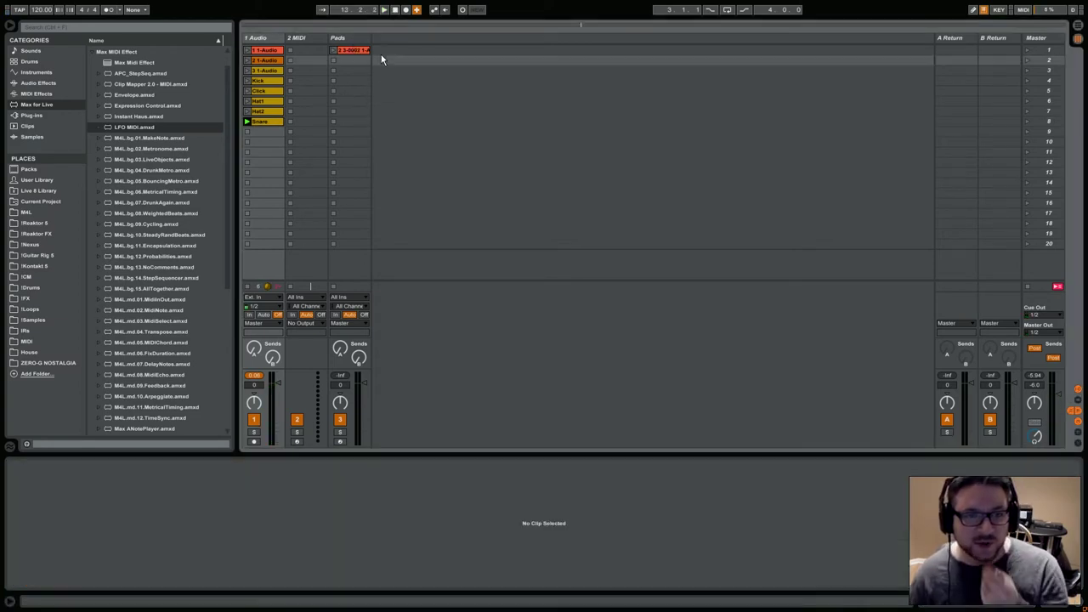
{"action": "right_click", "coordinate": [385, 53]}
{"action": "left_click", "coordinate": [437, 67]}
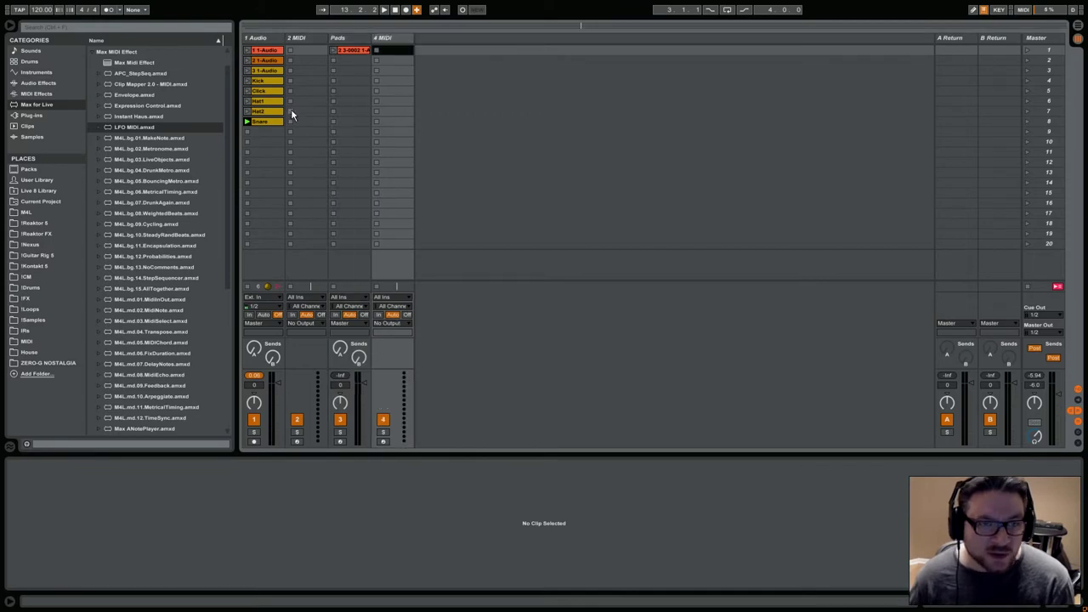
{"action": "left_click", "coordinate": [36, 72]}
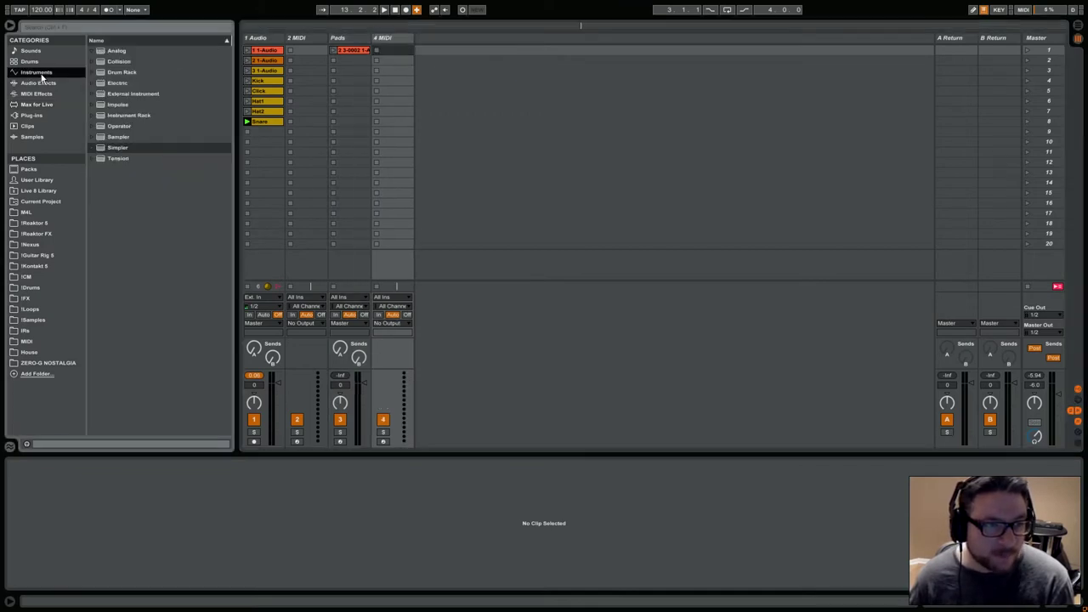
{"action": "left_click_drag", "start_coordinate": [116, 71], "coordinate": [396, 46]}
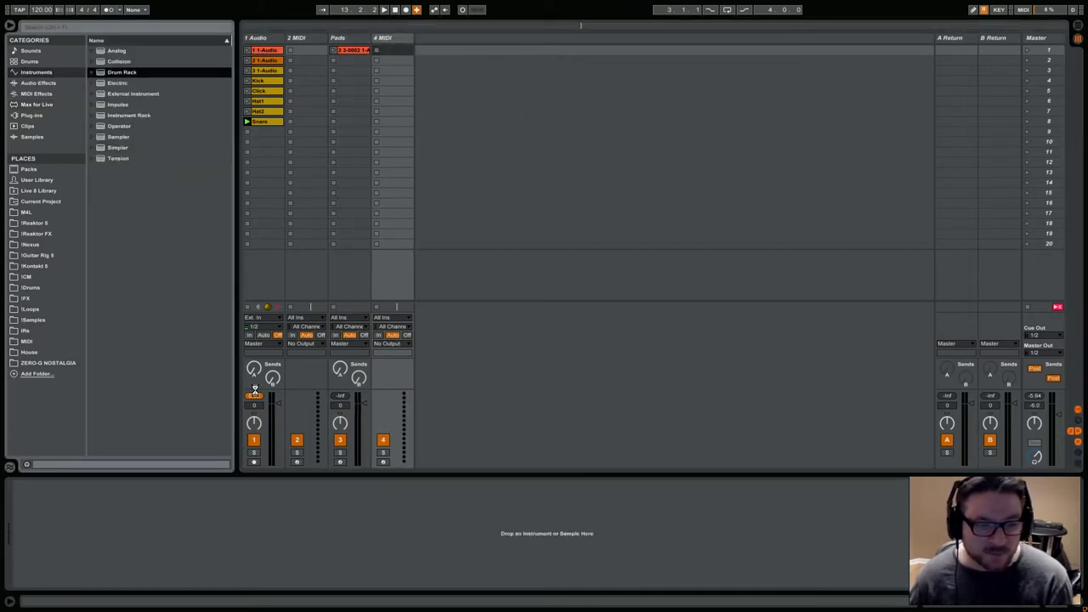
{"action": "left_click_drag", "start_coordinate": [286, 245], "coordinate": [175, 534]}
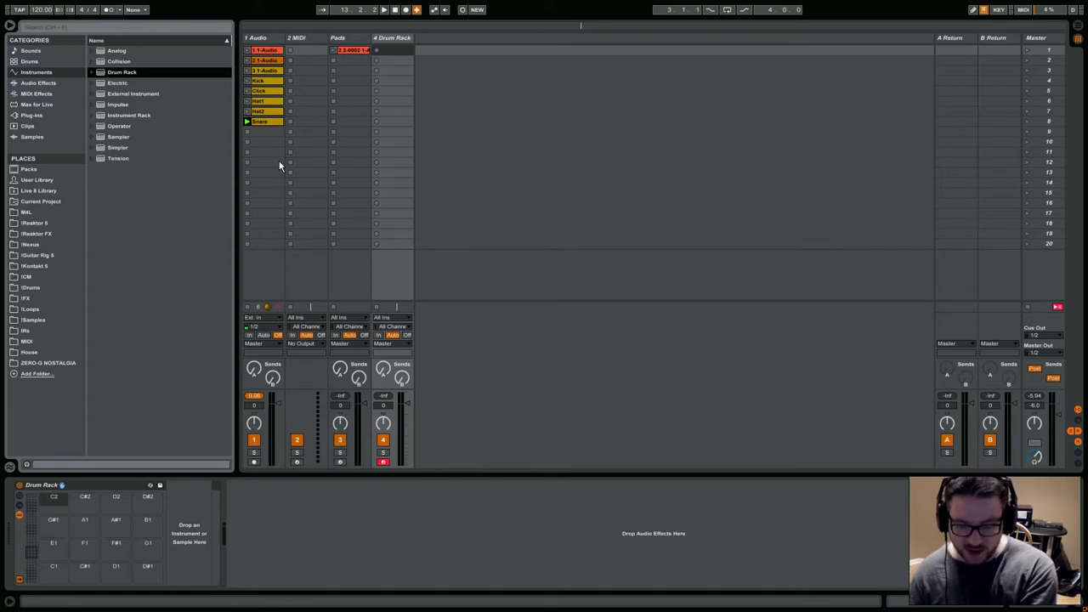
Step: Load the Kick clip's sample onto Drum Rack pad C3 and the Snare clip's sample onto pad D3
{"action": "mouse_move", "coordinate": [35, 559]}
{"action": "left_mouse_down"}
{"action": "mouse_move", "coordinate": [35, 535]}
{"action": "mouse_move", "coordinate": [35, 548]}
{"action": "left_mouse_up"}
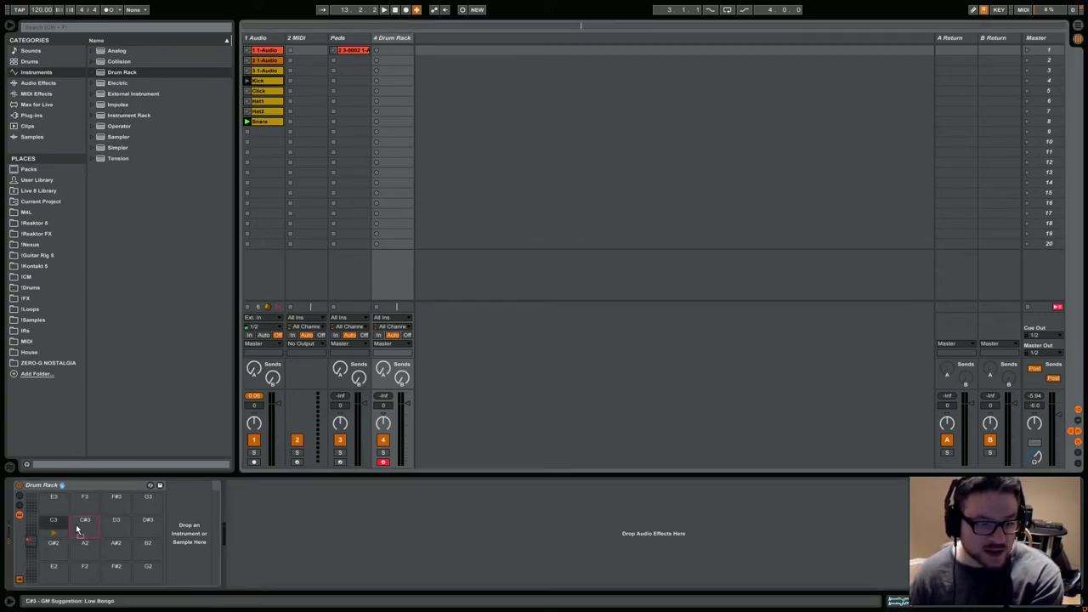
{"action": "left_click_drag", "start_coordinate": [98, 525], "coordinate": [98, 527]}
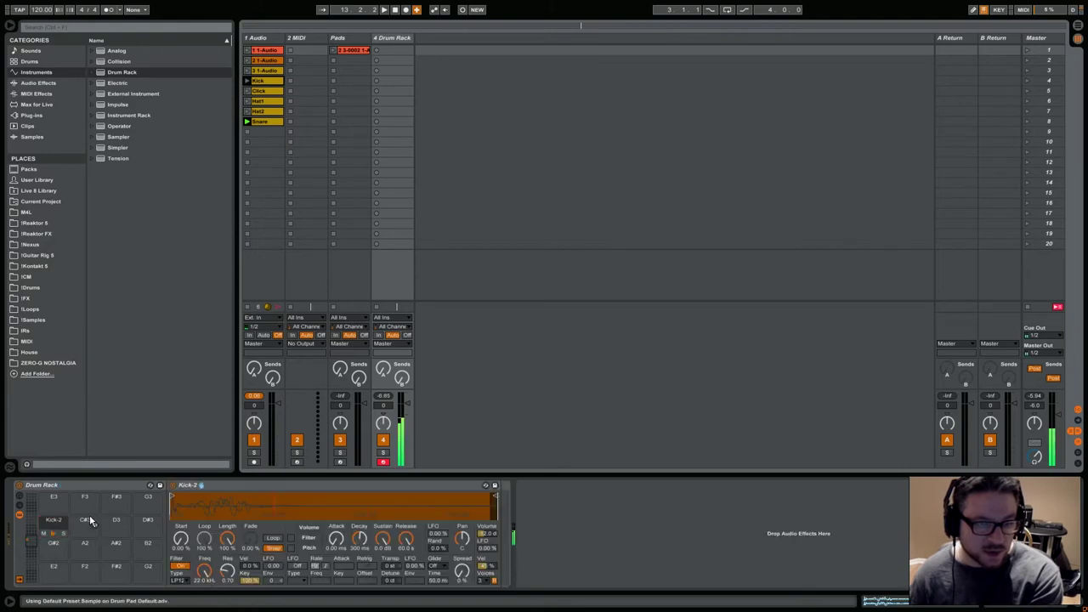
{"action": "left_click_drag", "start_coordinate": [266, 119], "coordinate": [116, 519]}
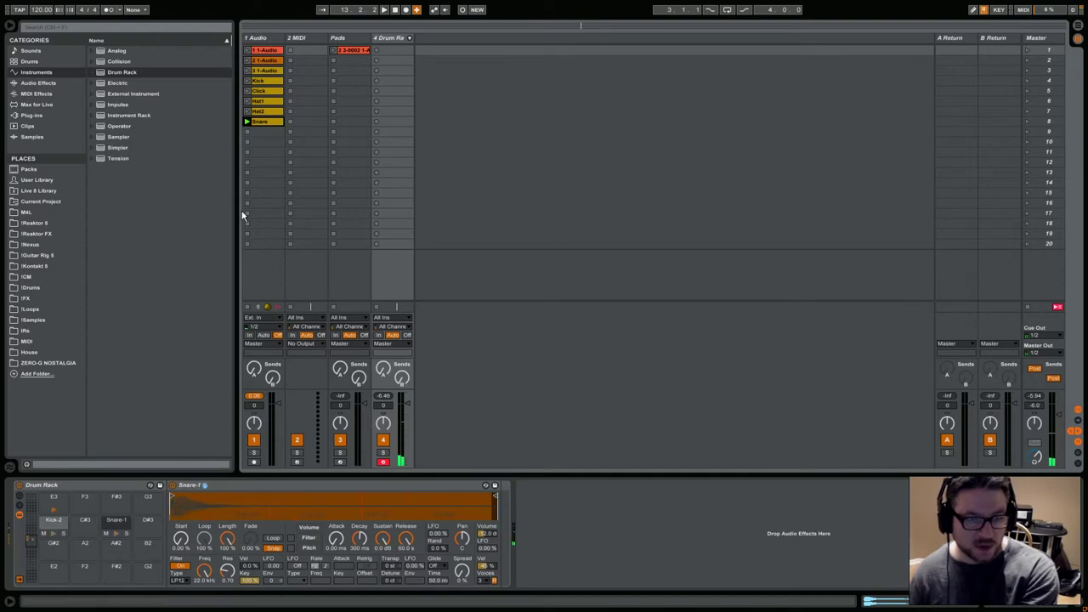
Step: Load the Hat1 clip's sample onto Drum Rack pad F#3 and the Hat2 clip's sample onto pad G#3
{"action": "left_click_drag", "start_coordinate": [264, 102], "coordinate": [266, 104]}
{"action": "left_click", "coordinate": [266, 91]}
{"action": "left_click_drag", "start_coordinate": [268, 104], "coordinate": [117, 499]}
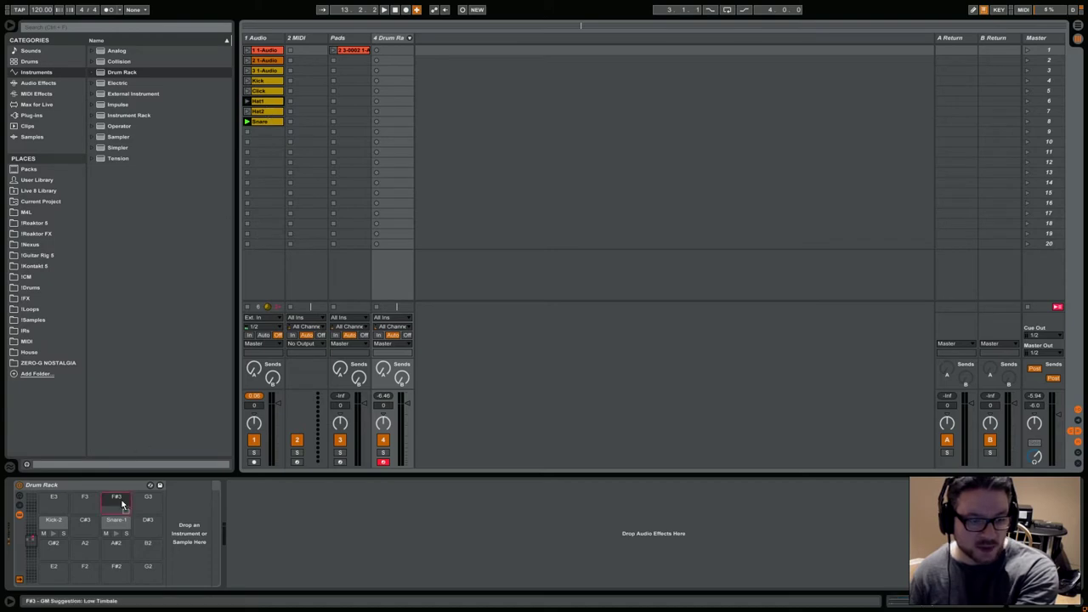
{"action": "left_click", "coordinate": [151, 485]}
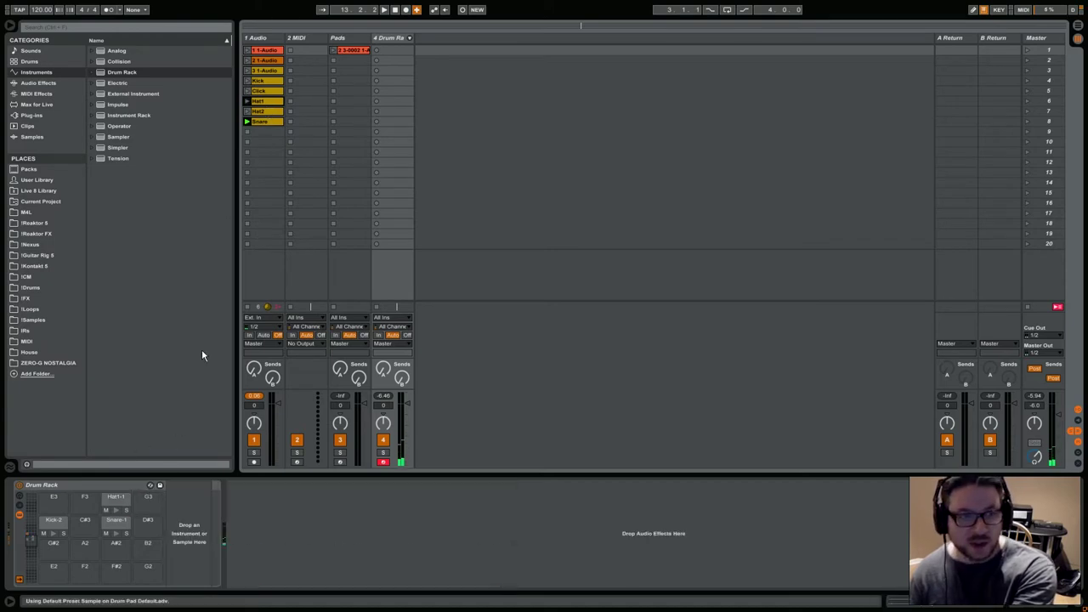
{"action": "left_click", "coordinate": [264, 114]}
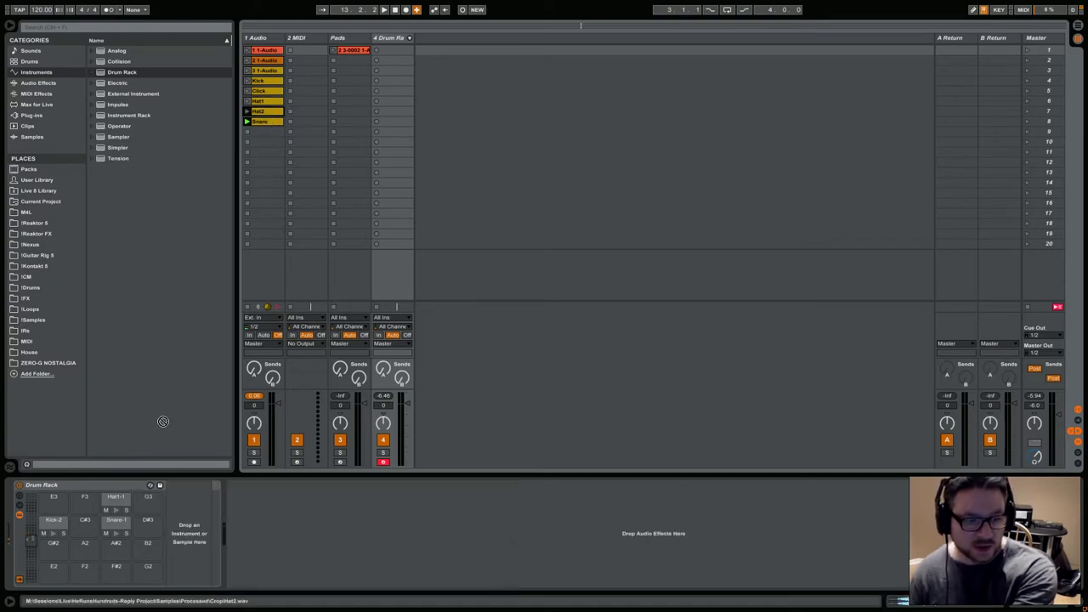
{"action": "scroll", "coordinate": [60, 544], "scroll_direction": "up", "scroll_amount": 4}
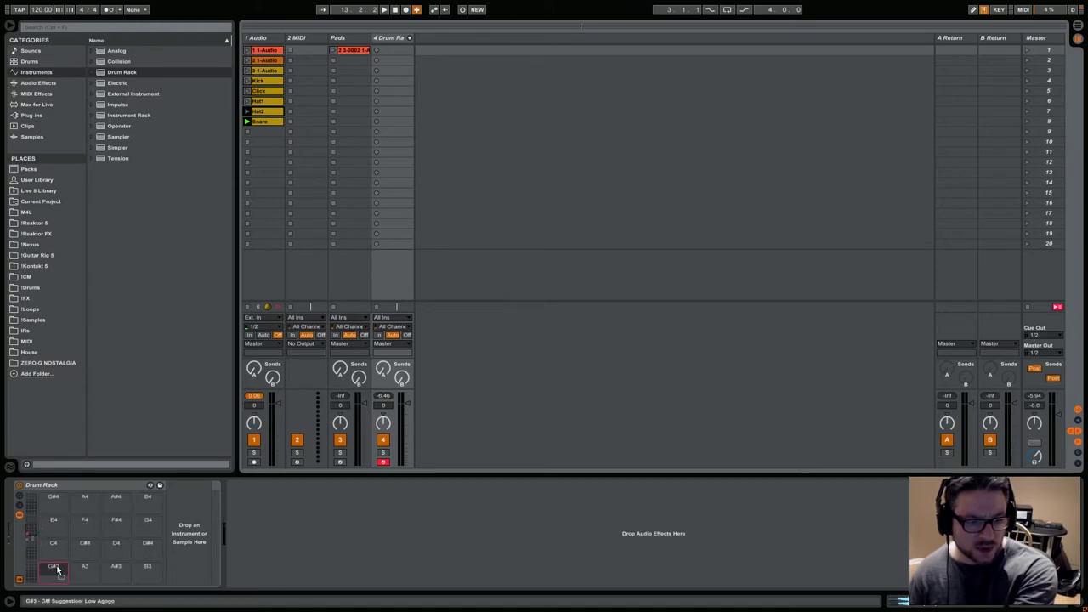
{"action": "left_click_drag", "start_coordinate": [58, 571], "coordinate": [56, 569]}
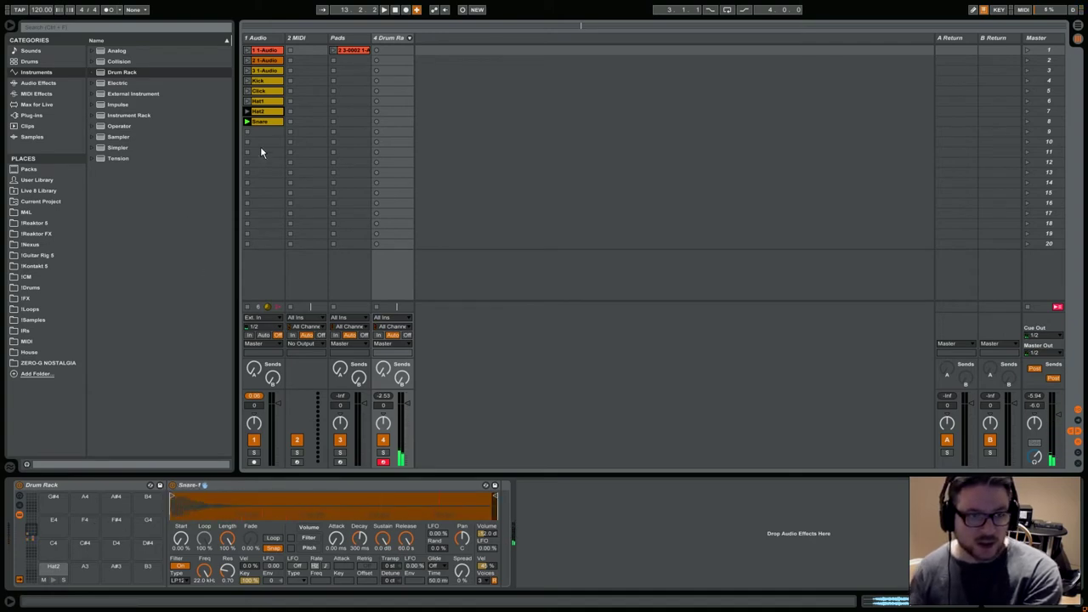
Step: Load the Click clip's sample onto Drum Rack pad D#3
{"action": "left_click", "coordinate": [269, 94]}
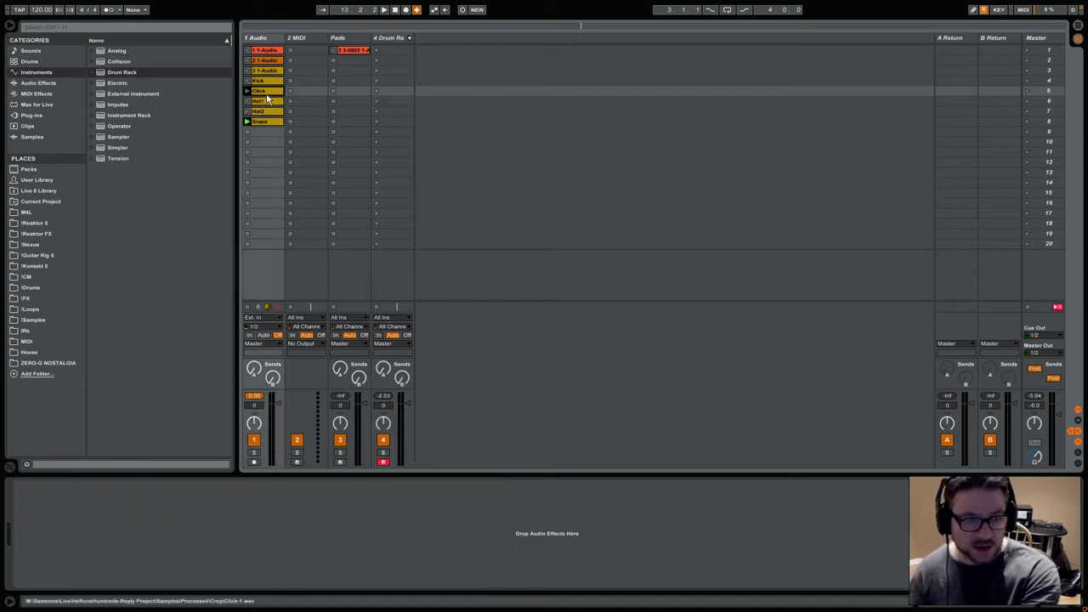
{"action": "left_click", "coordinate": [379, 38]}
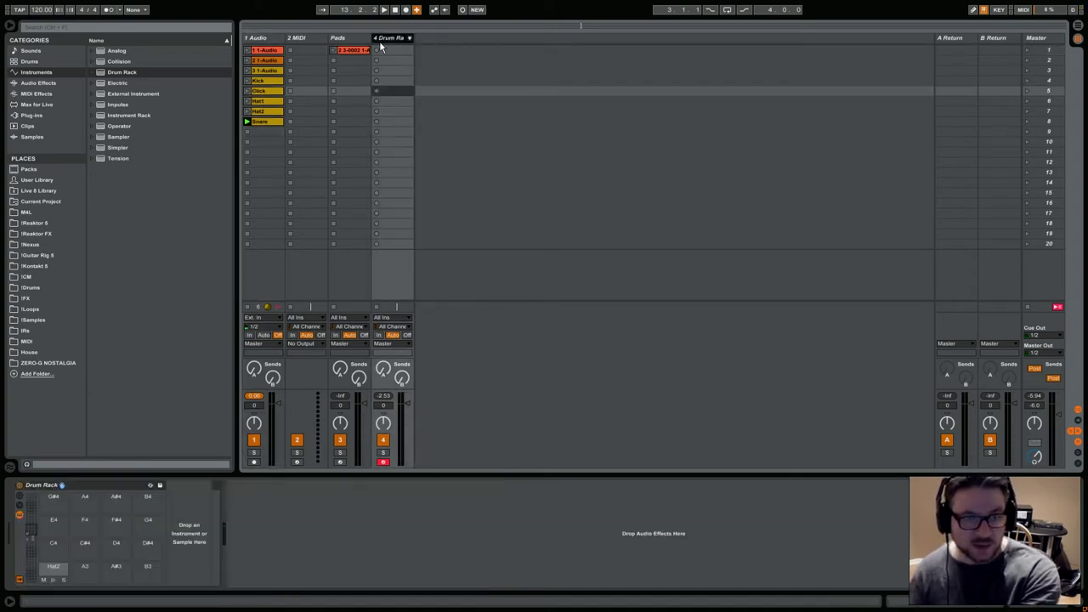
{"action": "left_click", "coordinate": [266, 93]}
{"action": "left_click_drag", "start_coordinate": [109, 454], "coordinate": [151, 530]}
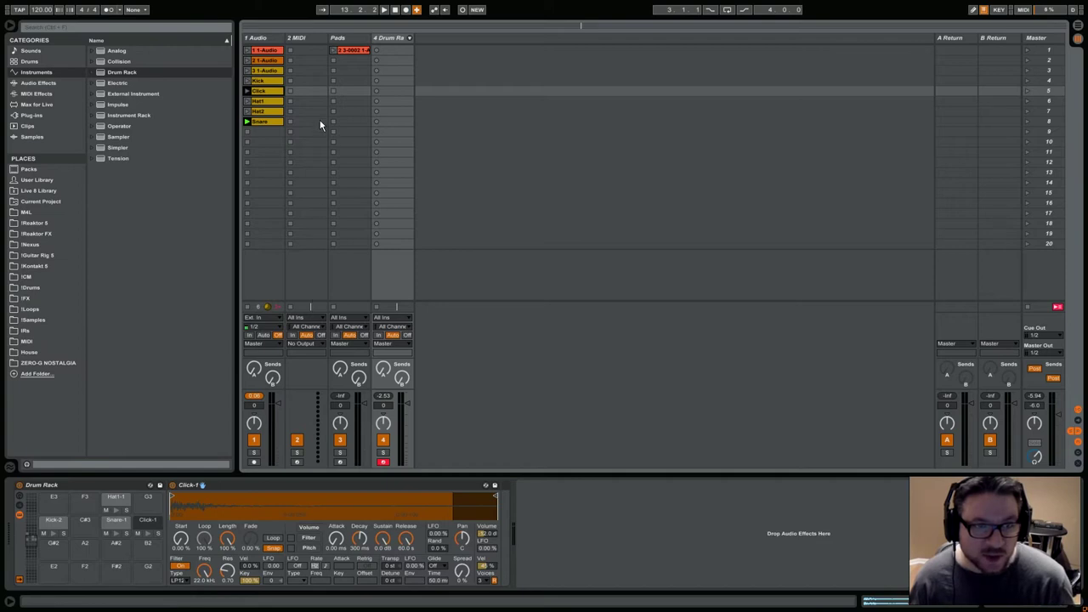
Step: Rename the Drum Rack track as Drums and select its first clip slot
{"action": "right_click", "coordinate": [389, 38]}
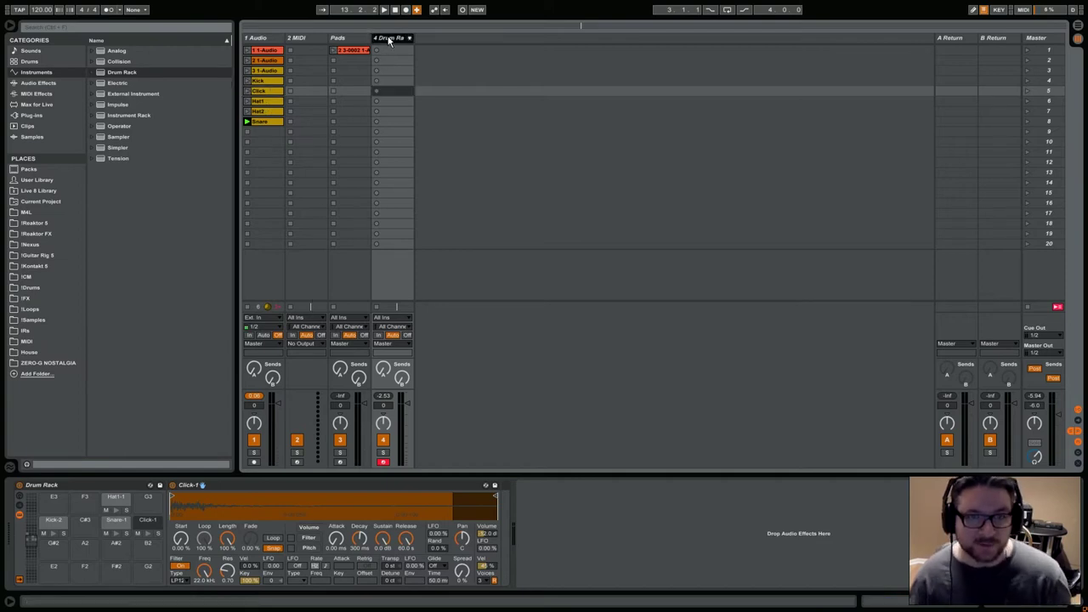
{"action": "left_click", "coordinate": [429, 80]}
{"action": "type", "text": "Drums"}
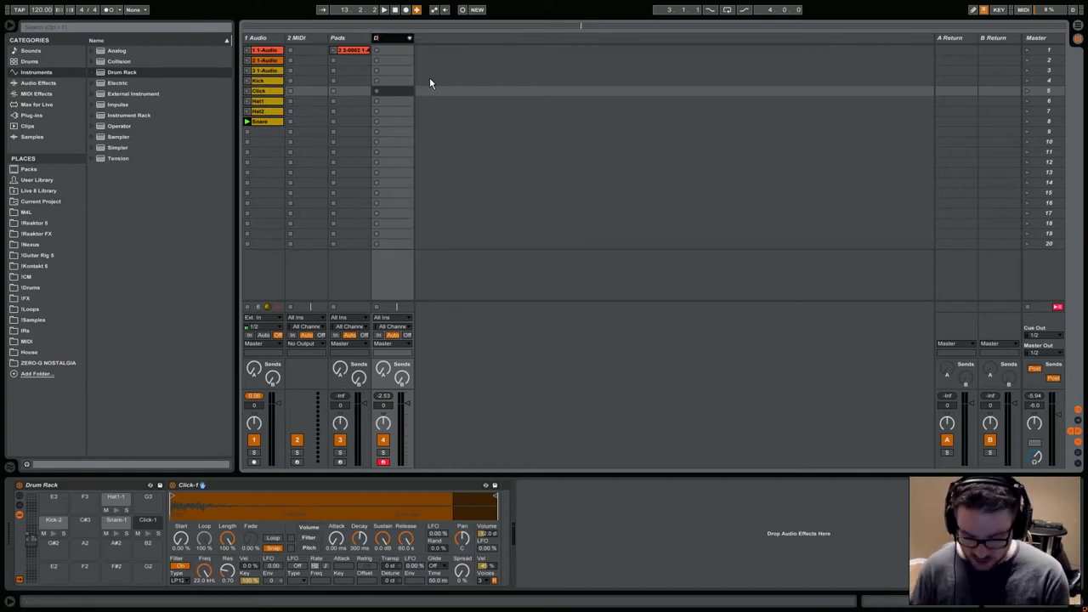
{"action": "key", "text": "Return"}
{"action": "left_click", "coordinate": [392, 51]}
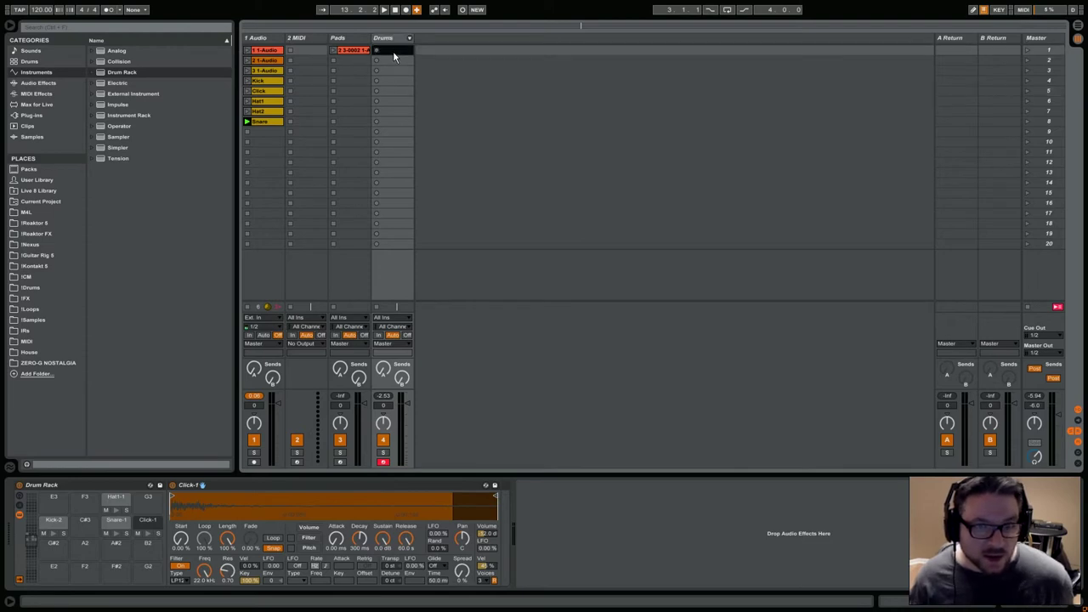
Step: Delete the Drum Rack and the custom track name, and load an empty Impulse onto the same track
{"action": "left_click", "coordinate": [56, 524]}
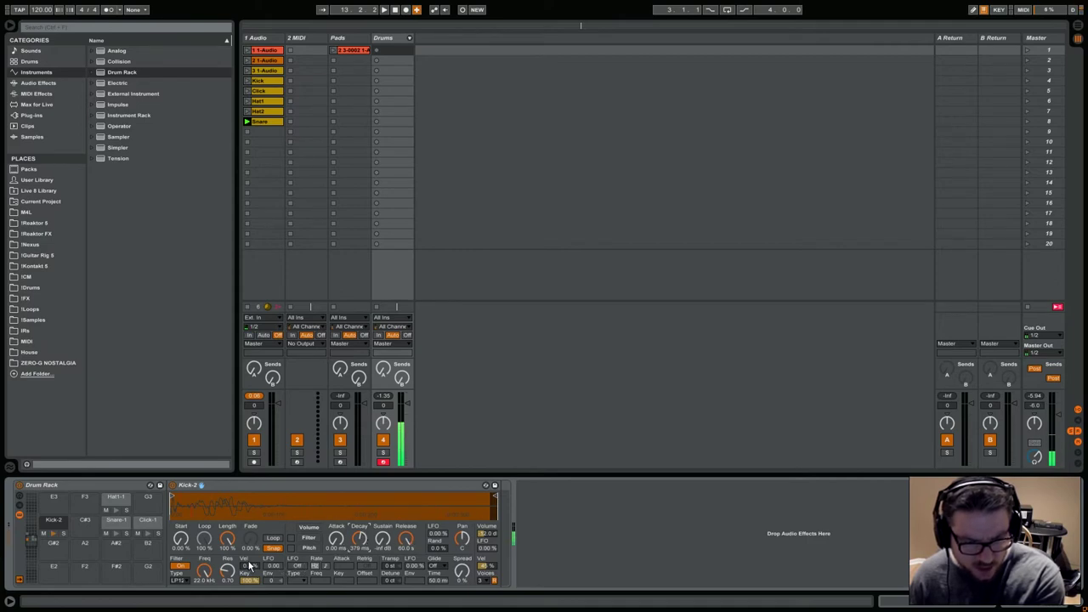
{"action": "left_click", "coordinate": [108, 486]}
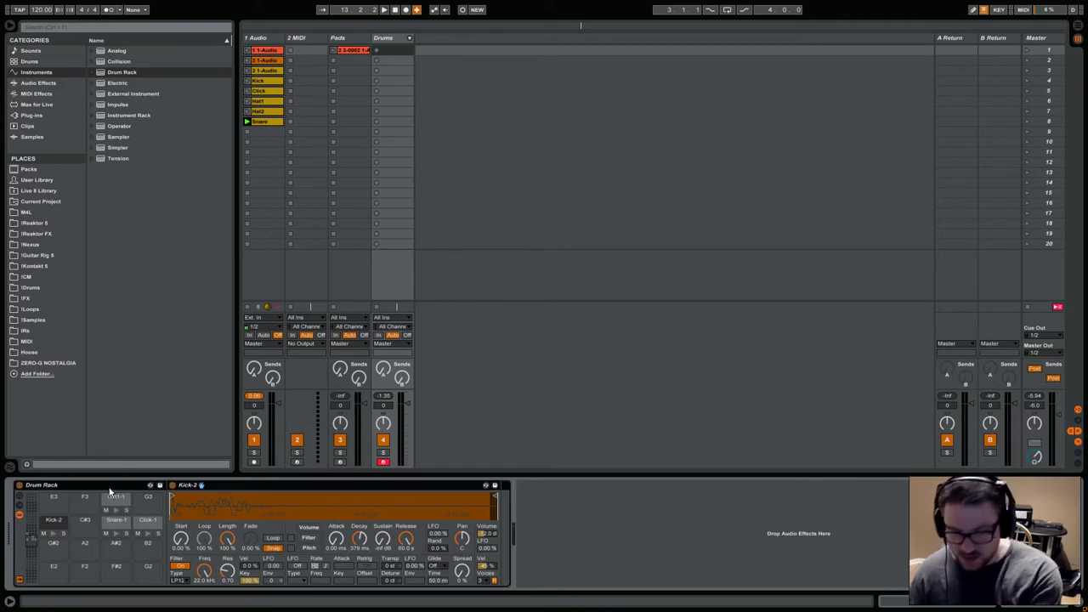
{"action": "key", "text": "Delete"}
{"action": "right_click", "coordinate": [402, 44]}
{"action": "left_click", "coordinate": [368, 99]}
{"action": "key", "text": "Delete"}
{"action": "left_click_drag", "start_coordinate": [119, 103], "coordinate": [394, 38]}
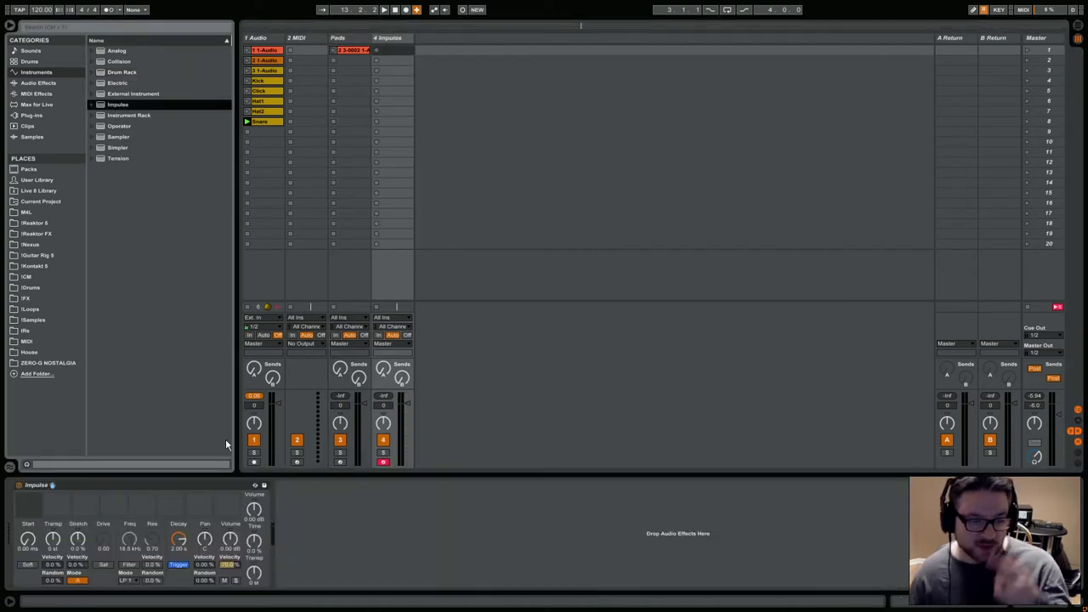
Step: Load the Kick, Snare, Click, Hat1 and Hat2 clip samples, in that order, into Impulse's first five slots
{"action": "left_click", "coordinate": [264, 82]}
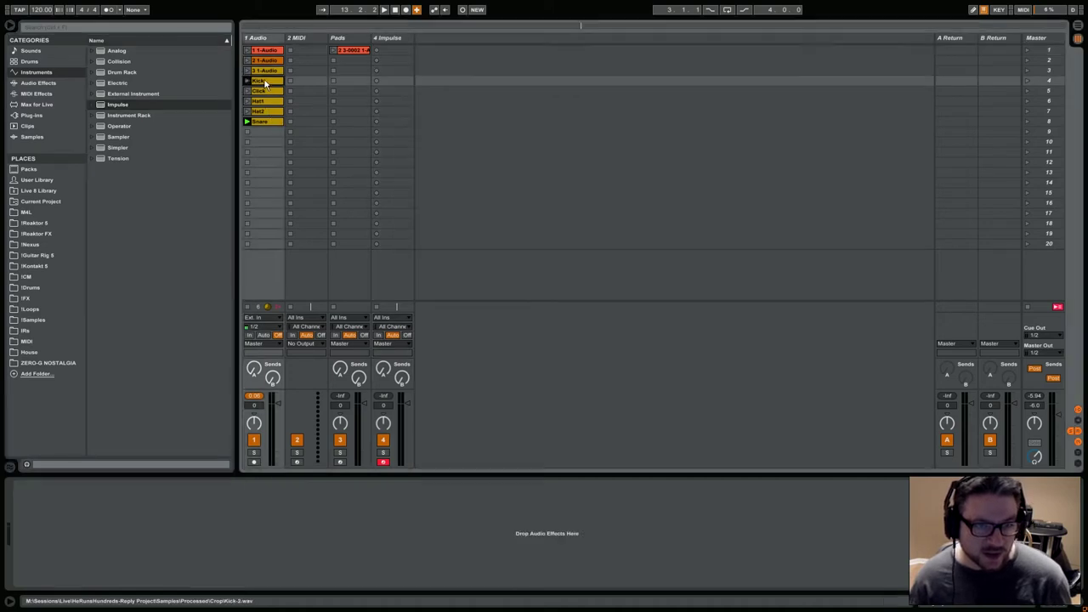
{"action": "left_click_drag", "start_coordinate": [265, 183], "coordinate": [33, 513]}
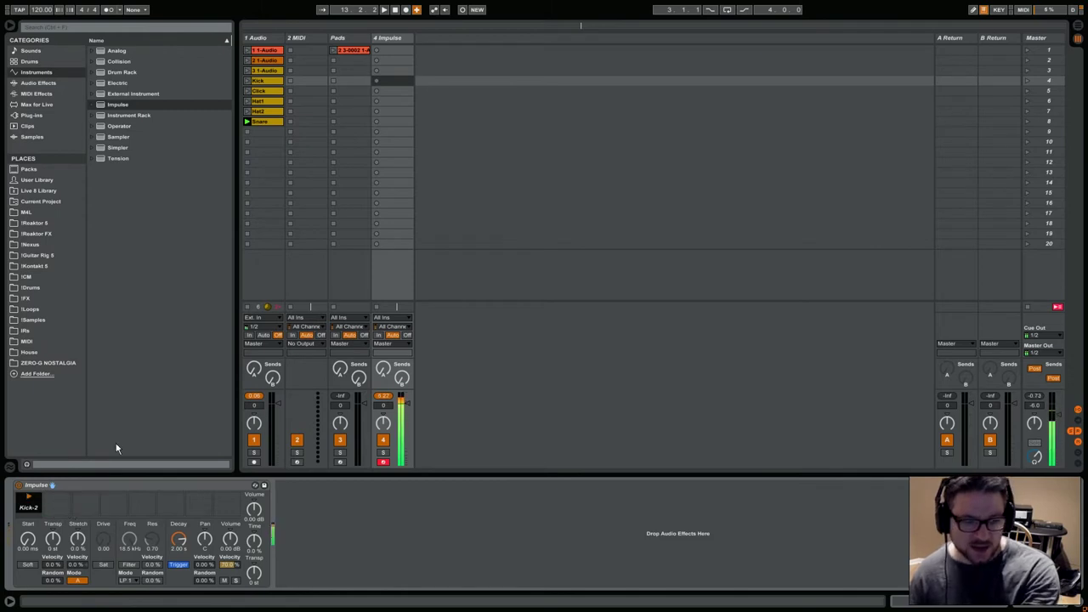
{"action": "left_click_drag", "start_coordinate": [266, 124], "coordinate": [65, 506]}
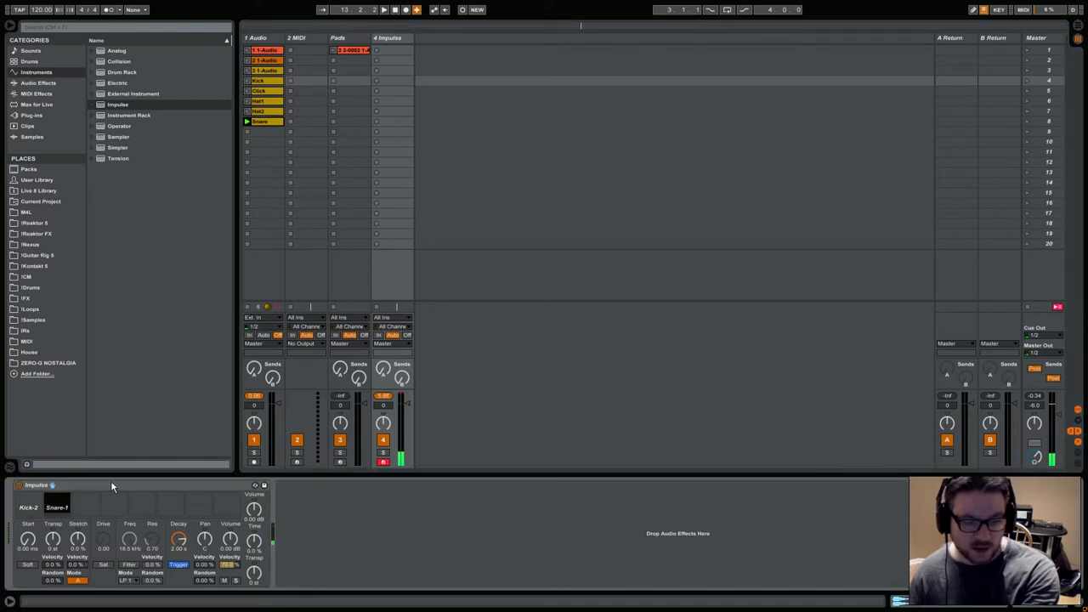
{"action": "left_click_drag", "start_coordinate": [269, 91], "coordinate": [85, 507]}
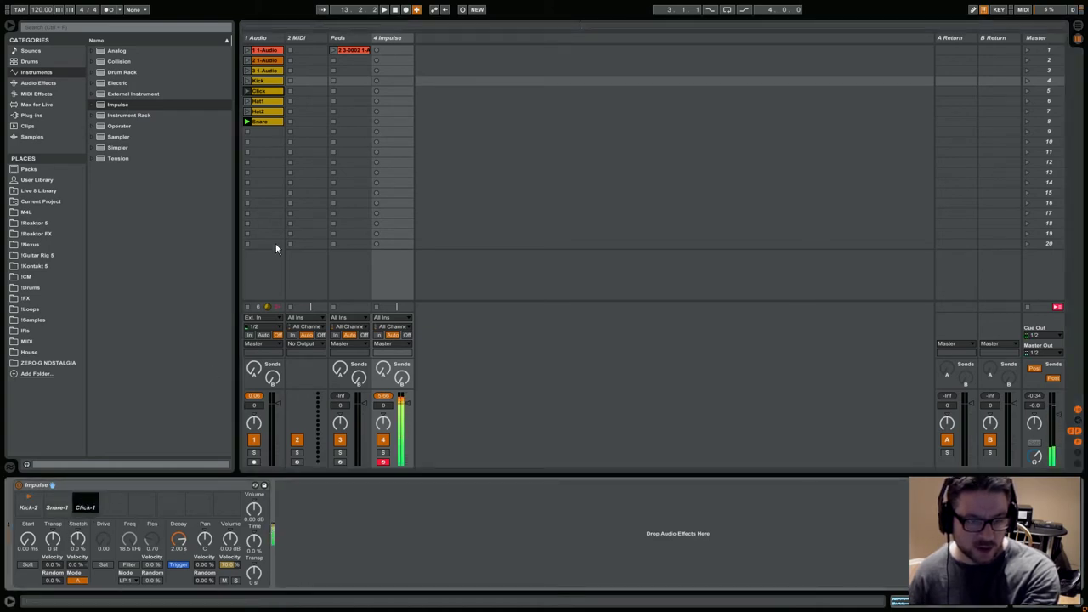
{"action": "left_click_drag", "start_coordinate": [268, 101], "coordinate": [117, 507]}
{"action": "left_click_drag", "start_coordinate": [268, 111], "coordinate": [142, 508]}
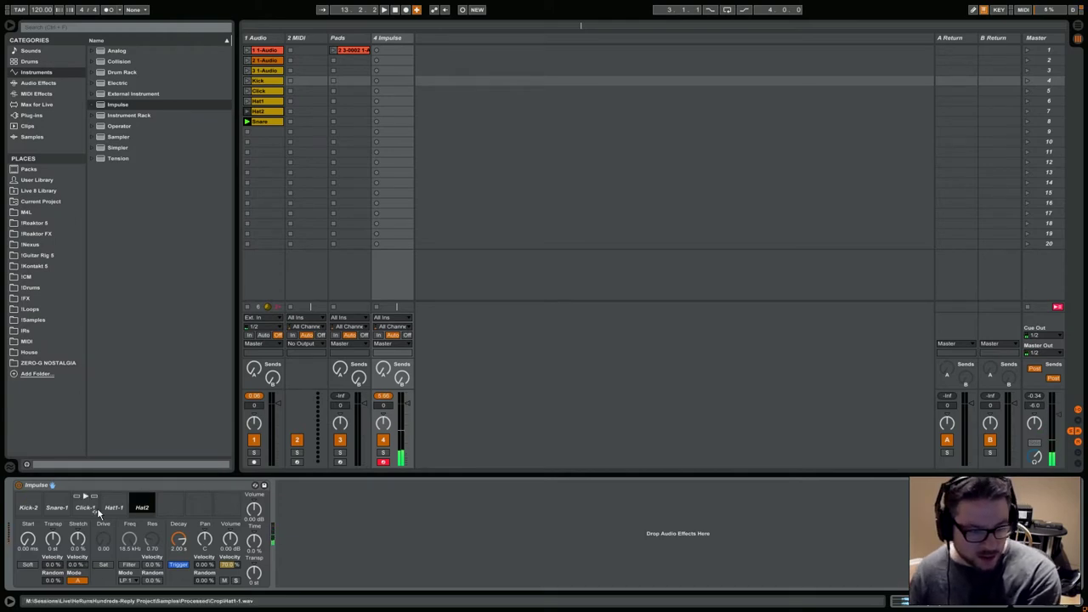
{"action": "mouse_move", "coordinate": [86, 512]}
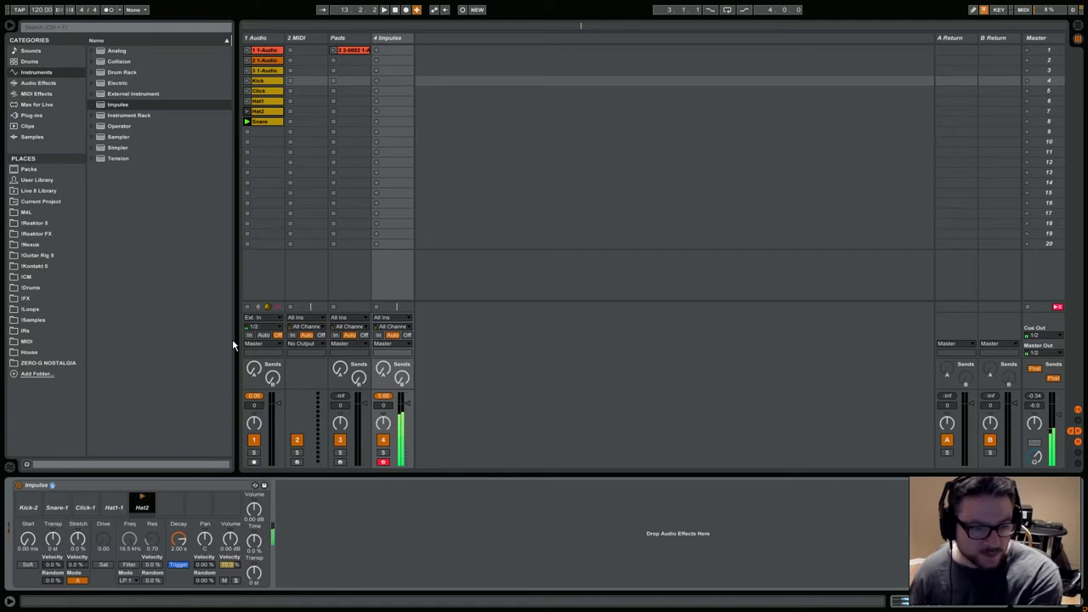
Step: Load the Click sample into Impulse's sixth slot, set its stretch to 100 %, and enable saturation with a drive of 12.0
{"action": "left_click_drag", "start_coordinate": [268, 88], "coordinate": [192, 505]}
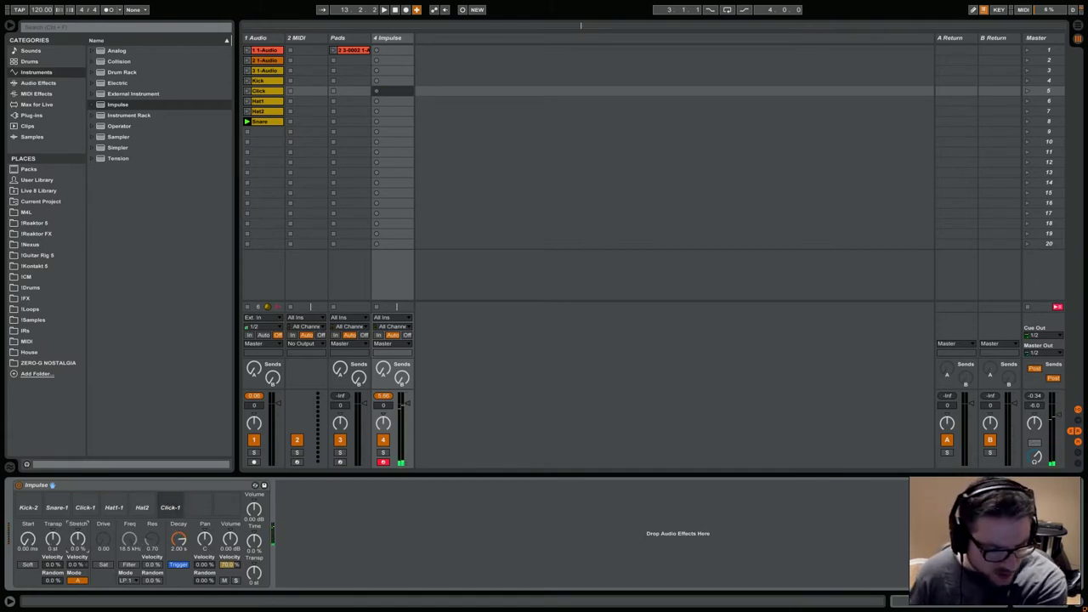
{"action": "left_click_drag", "start_coordinate": [77, 538], "coordinate": [52, 545]}
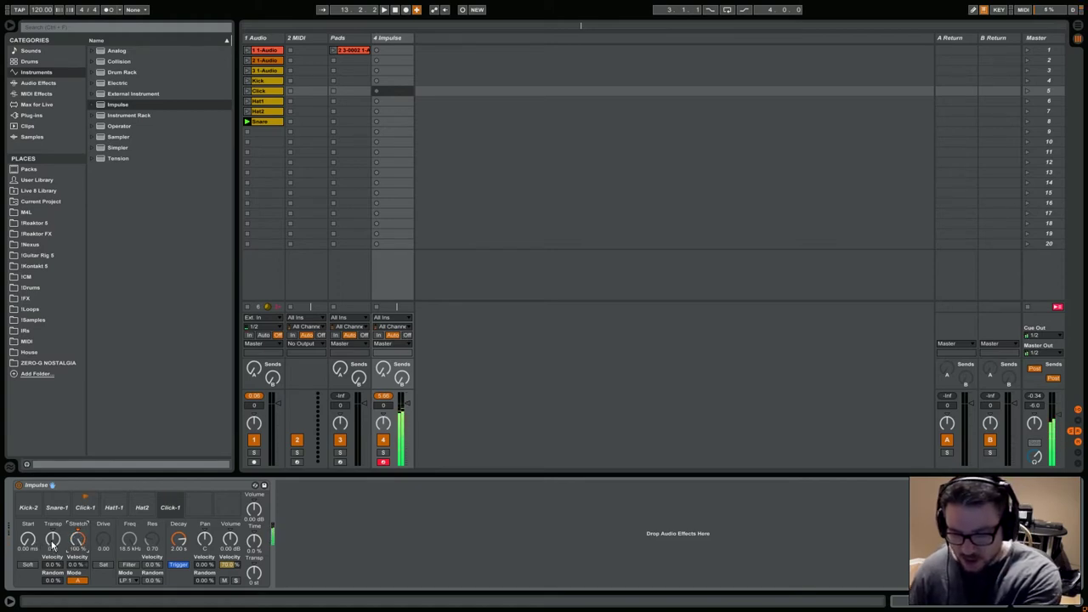
{"action": "left_click", "coordinate": [102, 564]}
{"action": "left_click_drag", "start_coordinate": [105, 546], "coordinate": [106, 529]}
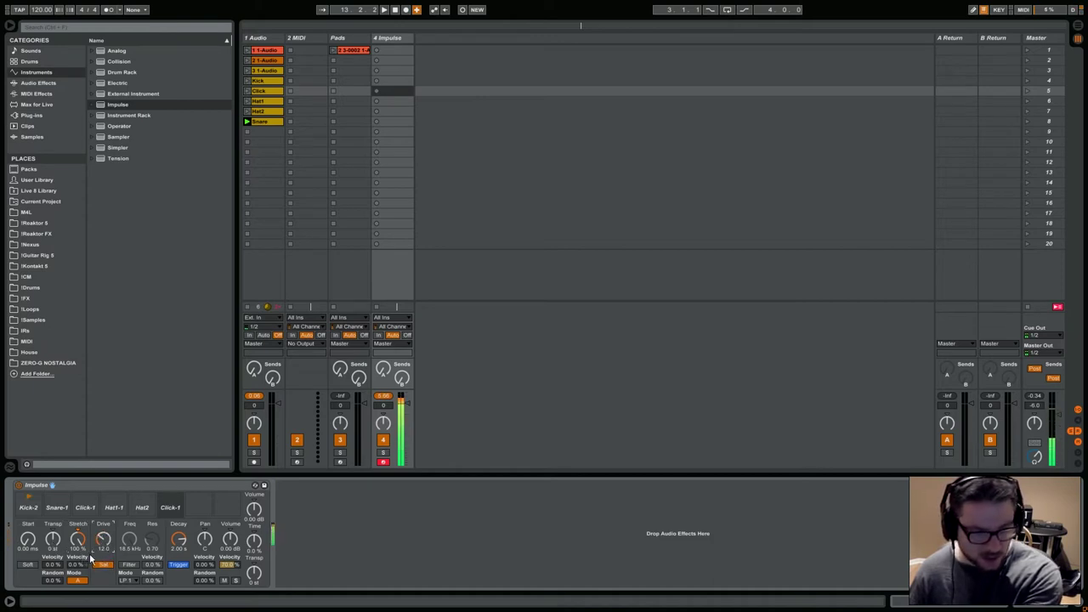
Step: Try saturation with varying drive on Impulse's Kick slot and switch the saturation back off
{"action": "left_click", "coordinate": [32, 507]}
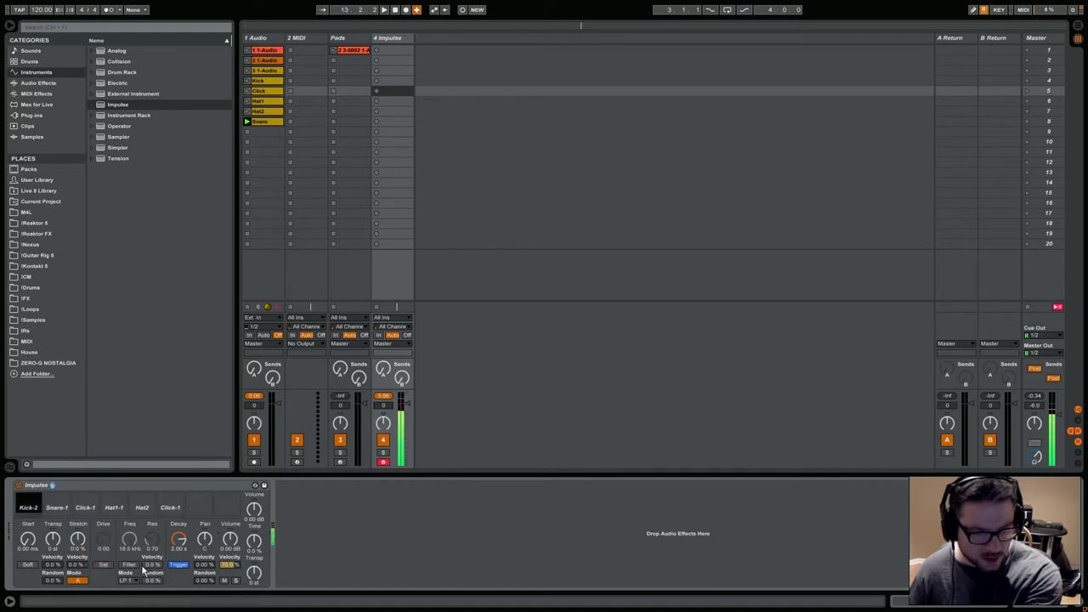
{"action": "left_click", "coordinate": [103, 564]}
{"action": "left_click_drag", "start_coordinate": [105, 543], "coordinate": [105, 532]}
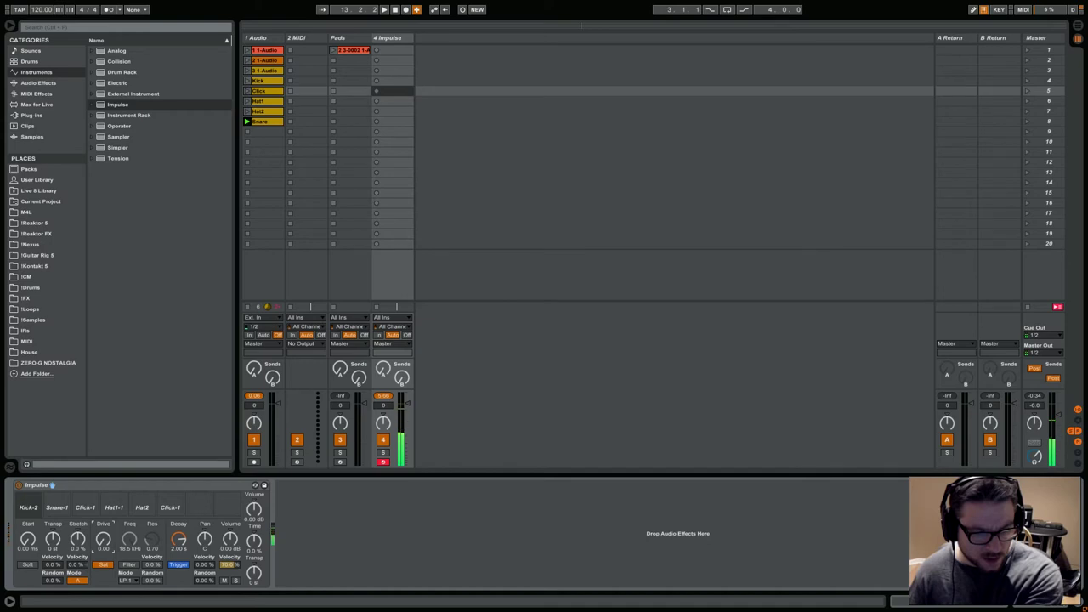
{"action": "left_click", "coordinate": [103, 564]}
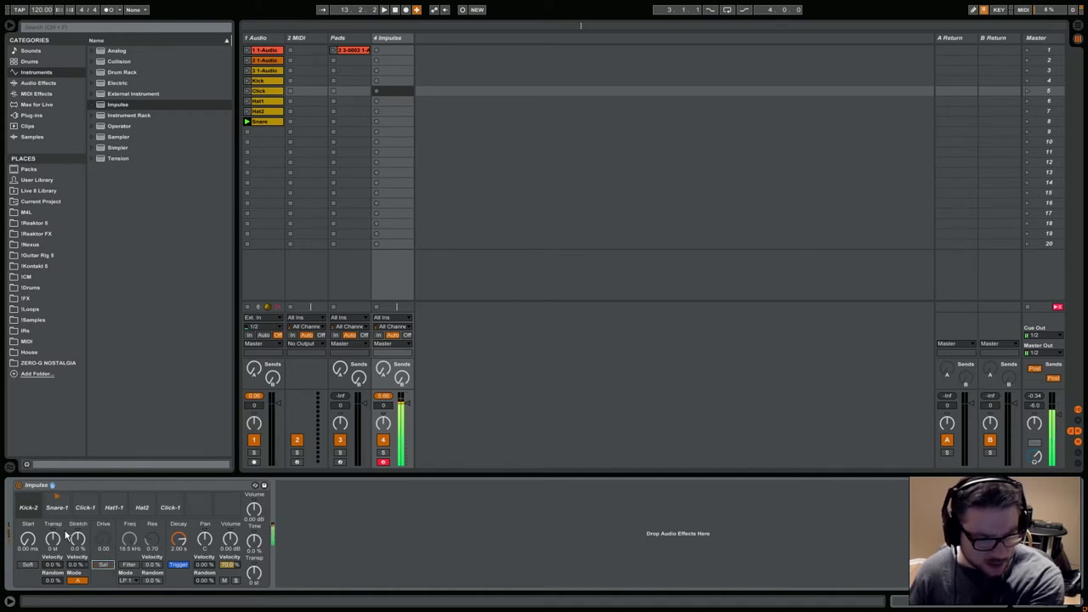
Step: Enable the Snare slot's filter in HP 1 mode with a frequency of 132 Hz and a resonance of 1.11
{"action": "left_click", "coordinate": [55, 507]}
{"action": "left_click", "coordinate": [130, 564]}
{"action": "left_click", "coordinate": [138, 582]}
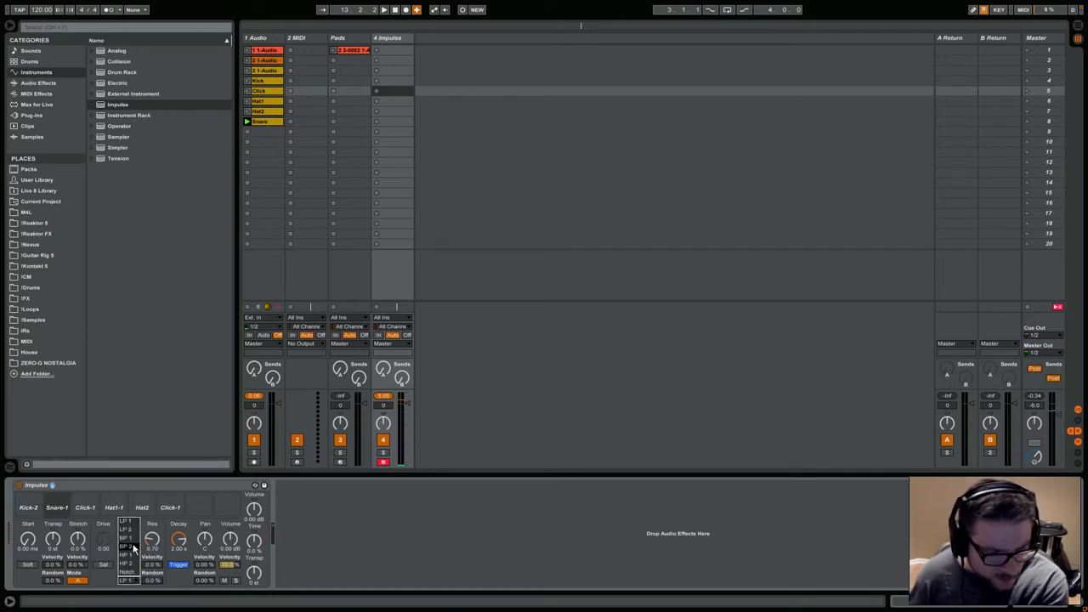
{"action": "left_click", "coordinate": [134, 555]}
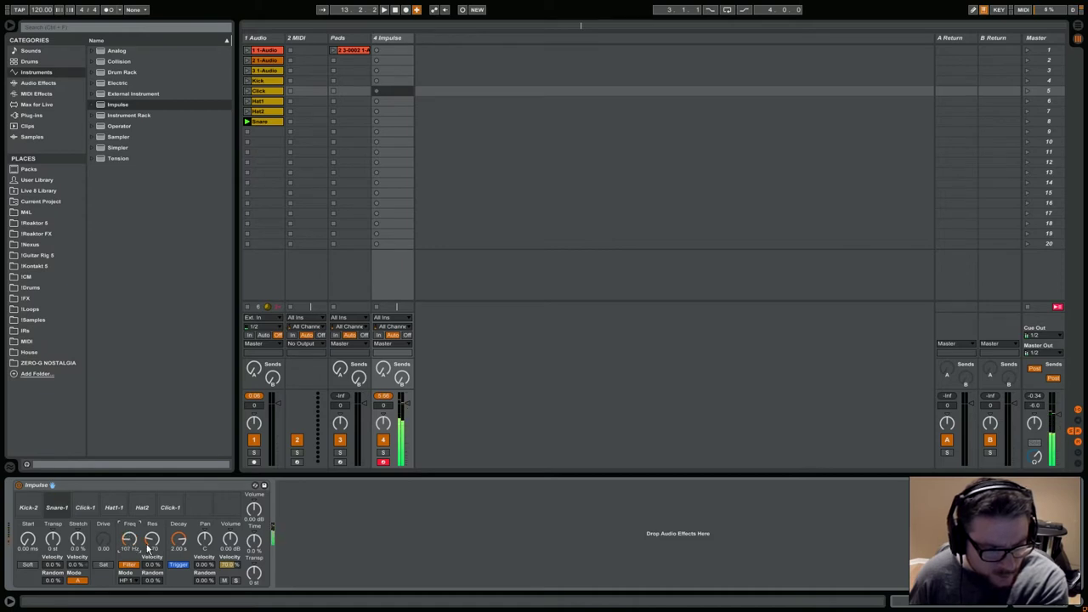
{"action": "left_click_drag", "start_coordinate": [152, 538], "coordinate": [152, 527]}
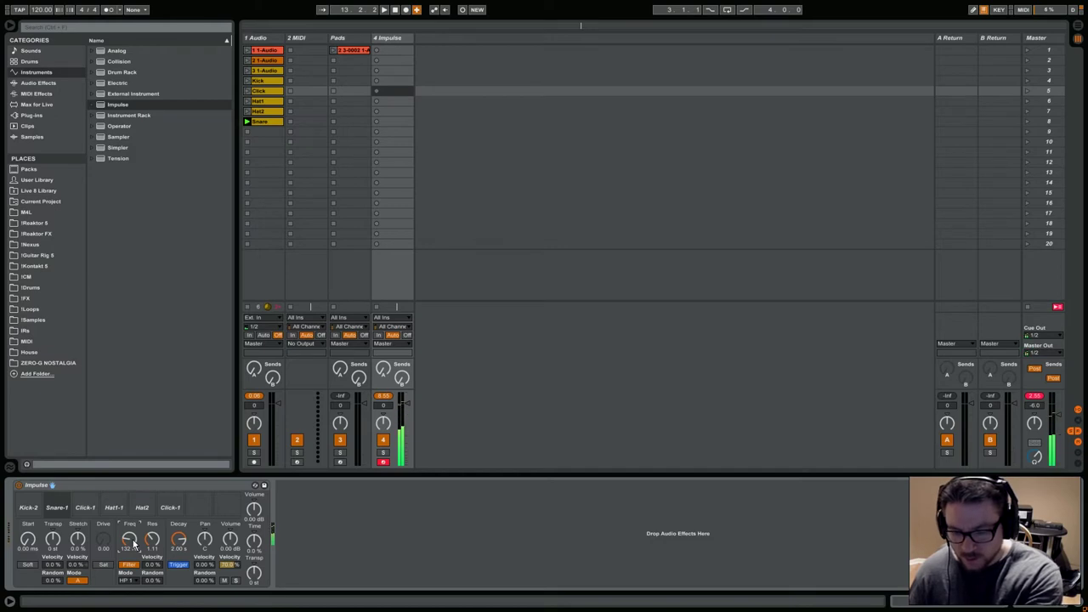
Step: Try transposition on the Hat1 slot and transposition and stretch on the Snare slot, returning the Snare's settings to zero
{"action": "left_click", "coordinate": [113, 501]}
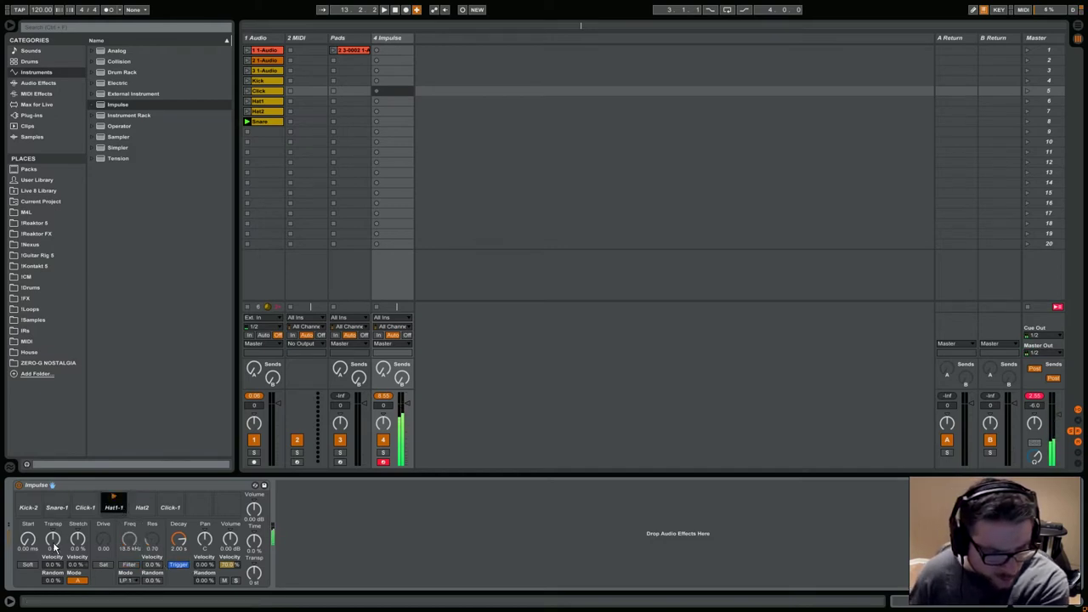
{"action": "left_click_drag", "start_coordinate": [52, 542], "coordinate": [53, 534]}
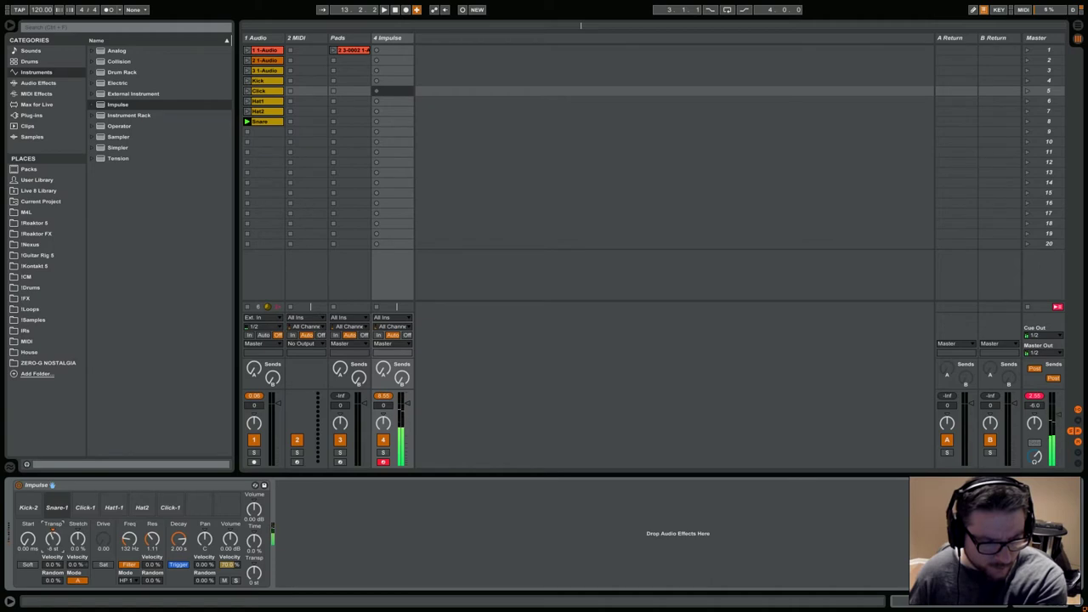
{"action": "left_click_drag", "start_coordinate": [53, 538], "coordinate": [52, 523]}
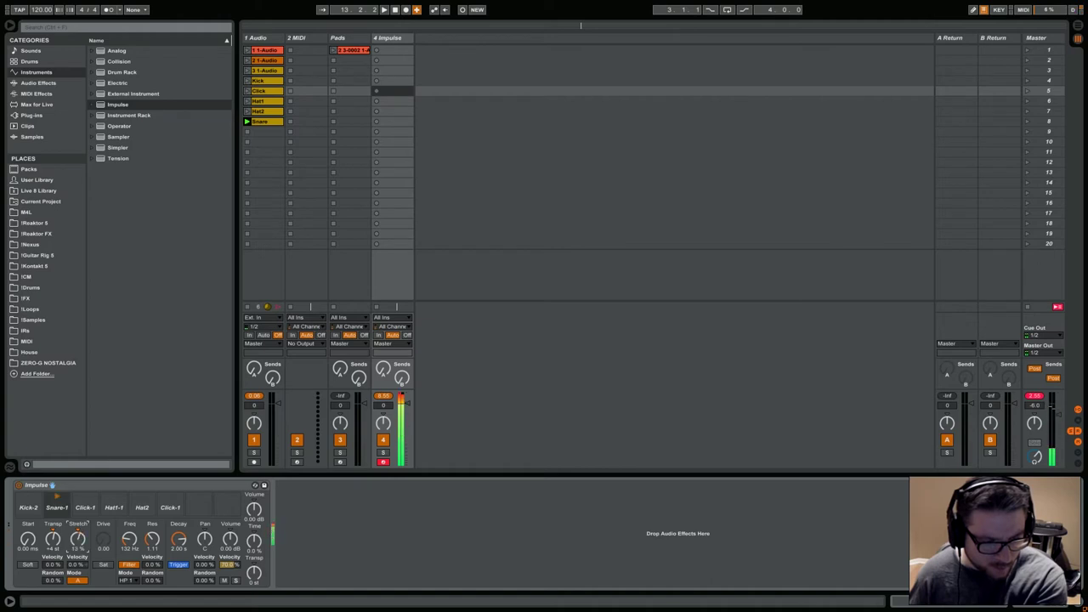
{"action": "left_click_drag", "start_coordinate": [53, 538], "coordinate": [77, 548]}
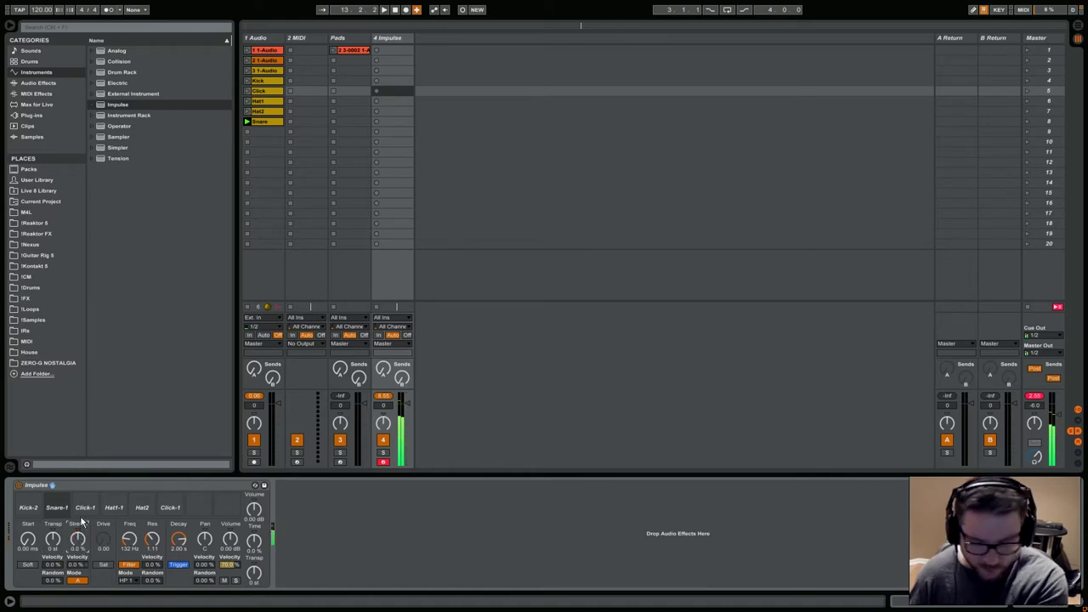
Step: Shorten the decay of Impulse's Kick slot to about 321 ms
{"action": "left_click", "coordinate": [26, 507]}
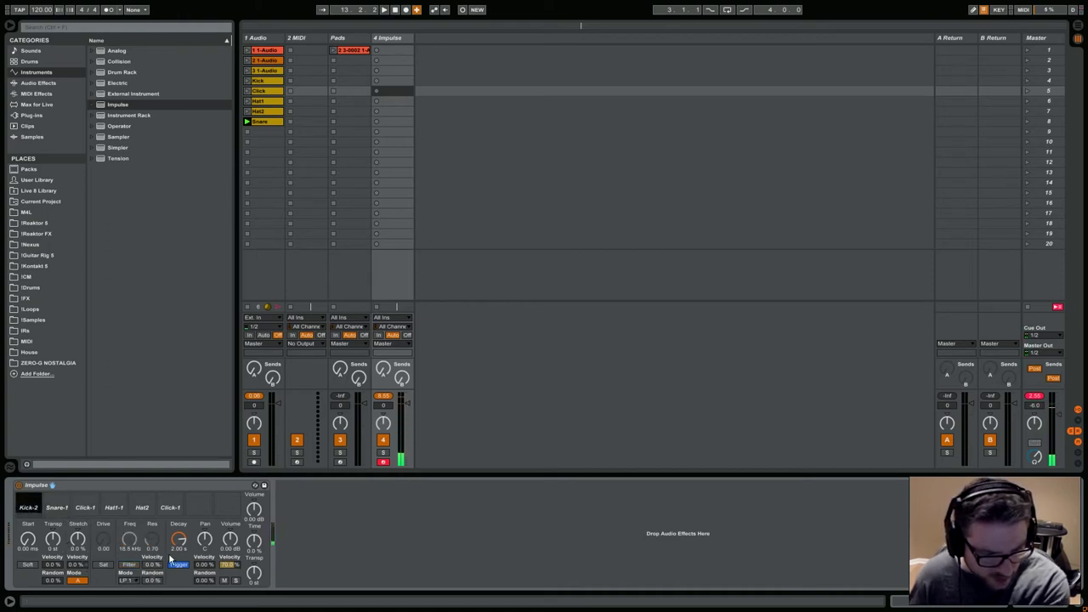
{"action": "left_click_drag", "start_coordinate": [179, 539], "coordinate": [178, 553]}
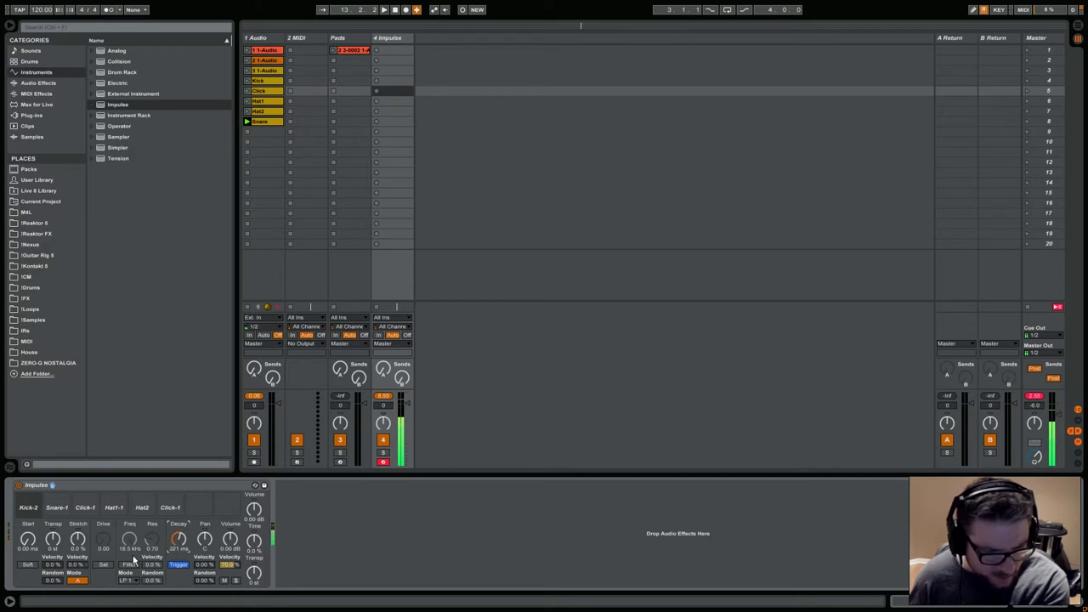
Step: Set the Kick slot's decay to about 224 ms with a higher volume, and shorten the Snare slot's decay to about 662 ms
{"action": "left_click_drag", "start_coordinate": [181, 540], "coordinate": [181, 548]}
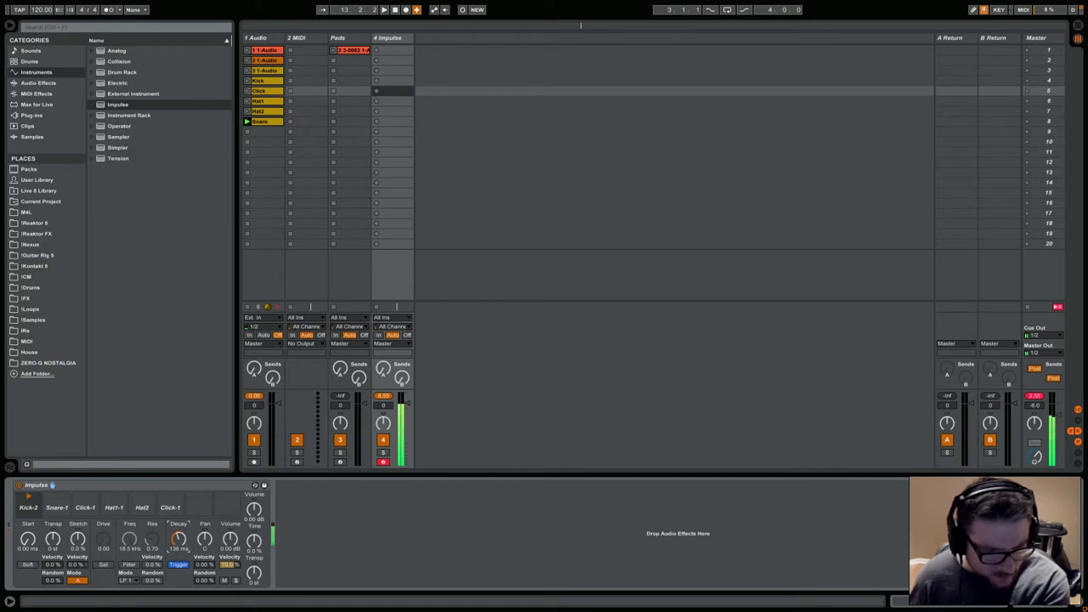
{"action": "left_click", "coordinate": [229, 540]}
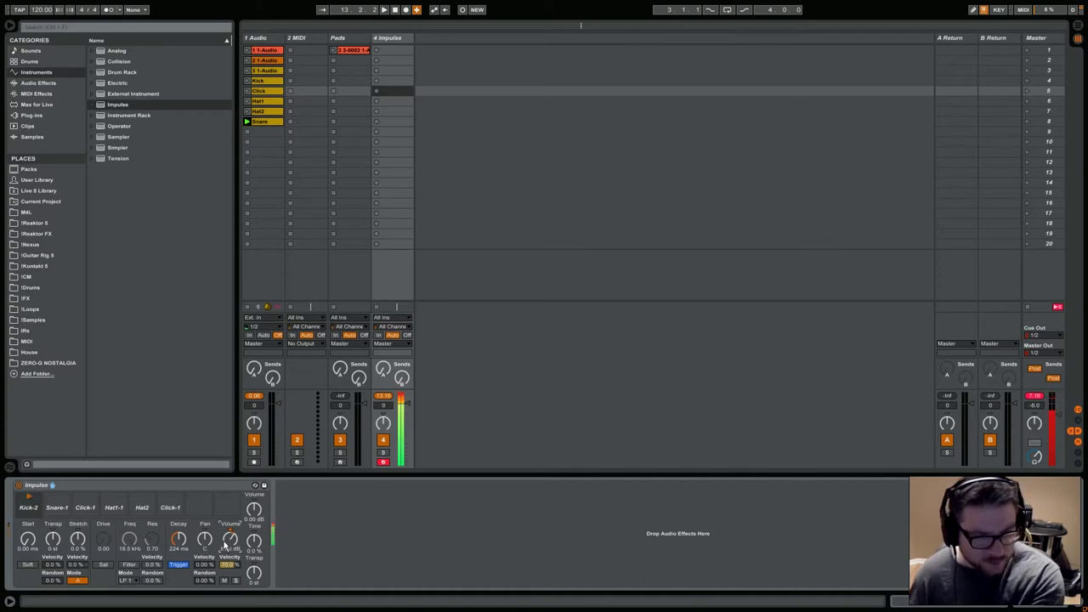
{"action": "left_click", "coordinate": [55, 510]}
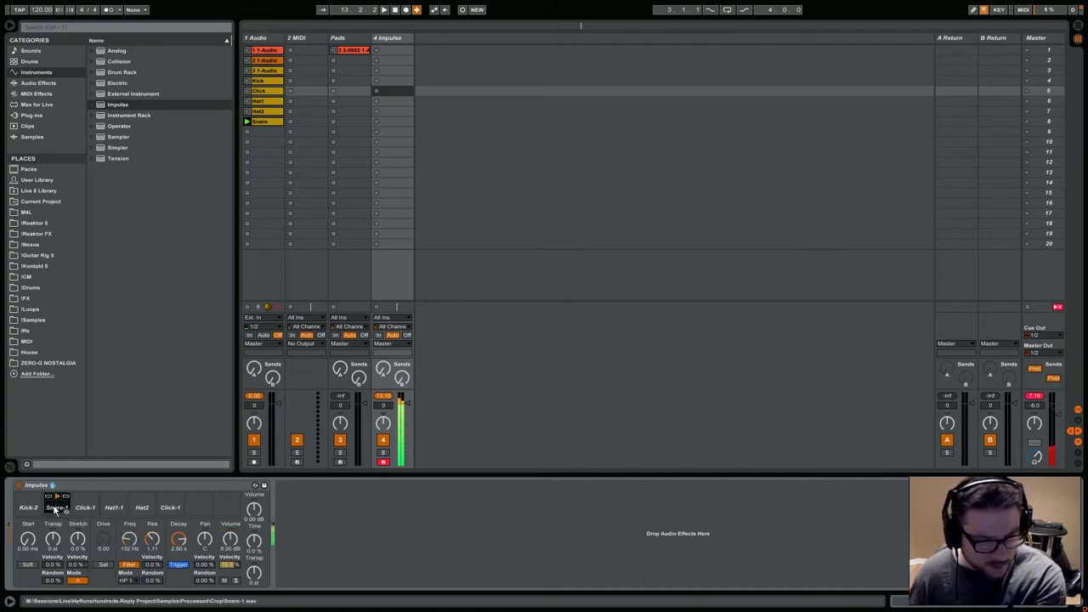
{"action": "left_click_drag", "start_coordinate": [177, 548], "coordinate": [177, 561]}
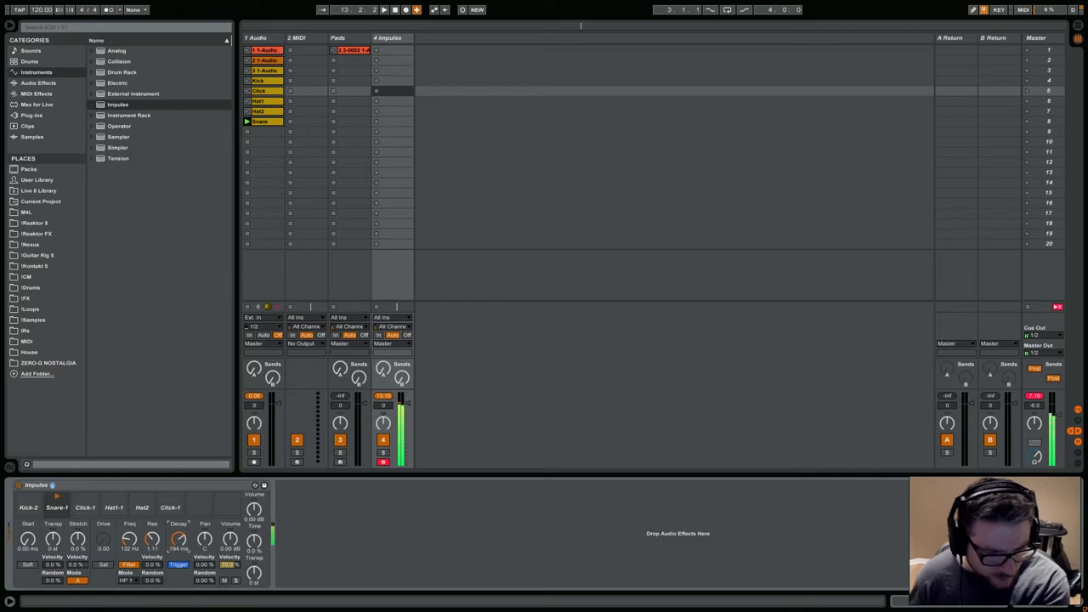
Step: Try the BP 2 and BP 1 filter modes on the Snare slot with varying frequency and resonance
{"action": "left_click", "coordinate": [134, 582]}
{"action": "left_click", "coordinate": [129, 546]}
{"action": "left_click_drag", "start_coordinate": [130, 544], "coordinate": [129, 578]}
{"action": "left_click_drag", "start_coordinate": [152, 539], "coordinate": [133, 553]}
{"action": "left_click", "coordinate": [130, 579]}
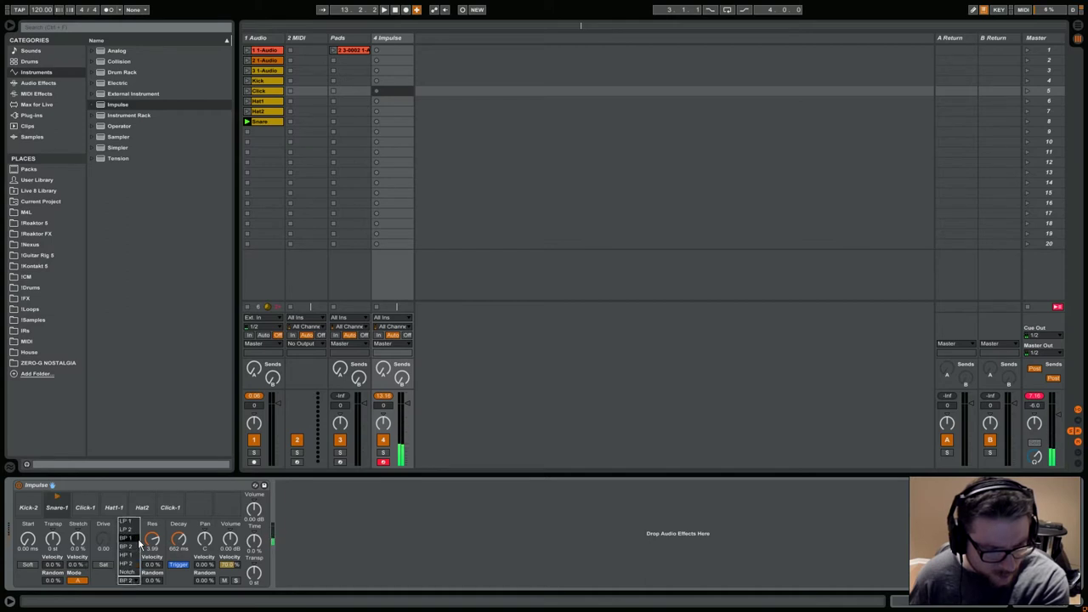
{"action": "left_click", "coordinate": [132, 541]}
{"action": "mouse_move", "coordinate": [131, 541]}
{"action": "left_mouse_down"}
{"action": "mouse_move", "coordinate": [131, 556]}
{"action": "mouse_move", "coordinate": [152, 548]}
{"action": "mouse_move", "coordinate": [129, 534]}
{"action": "left_mouse_up"}
{"action": "left_click_drag", "start_coordinate": [52, 540], "coordinate": [78, 544]}
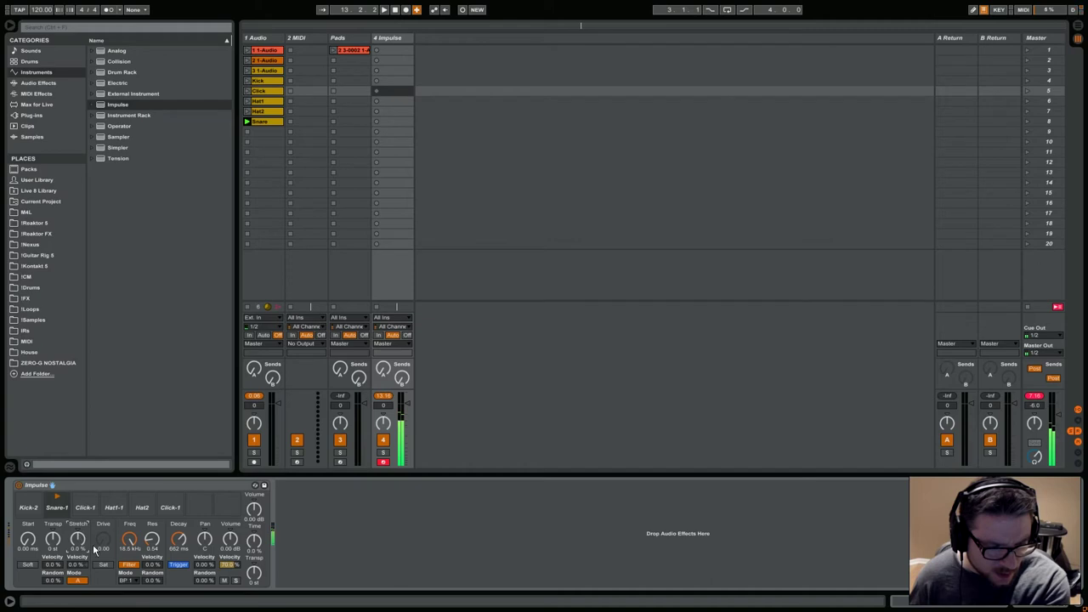
Step: Set the Snare's filter to Notch at 313 Hz with resonance 1.43, its decay to 321 ms and its volume to 7.43 dB
{"action": "left_click", "coordinate": [131, 581]}
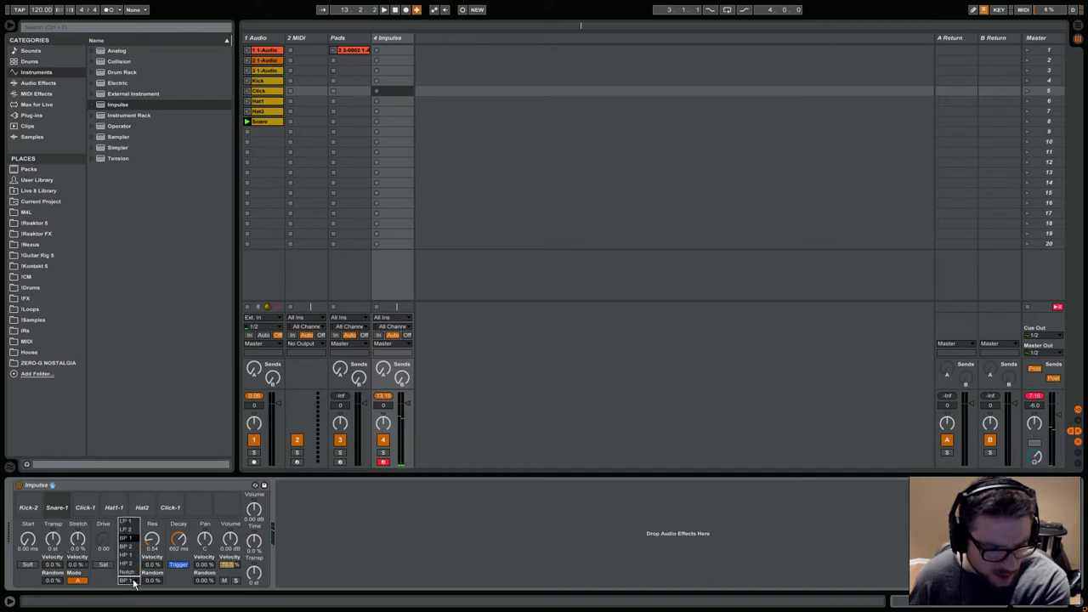
{"action": "left_click", "coordinate": [127, 572]}
{"action": "left_click_drag", "start_coordinate": [129, 538], "coordinate": [129, 534]}
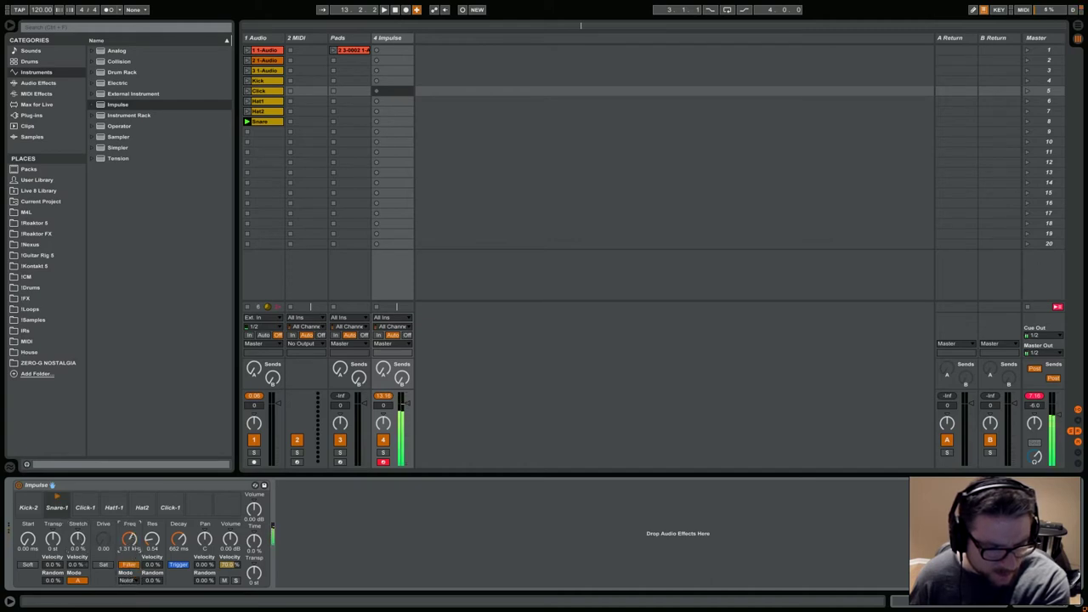
{"action": "left_click_drag", "start_coordinate": [151, 538], "coordinate": [151, 532]}
{"action": "left_click", "coordinate": [129, 538]}
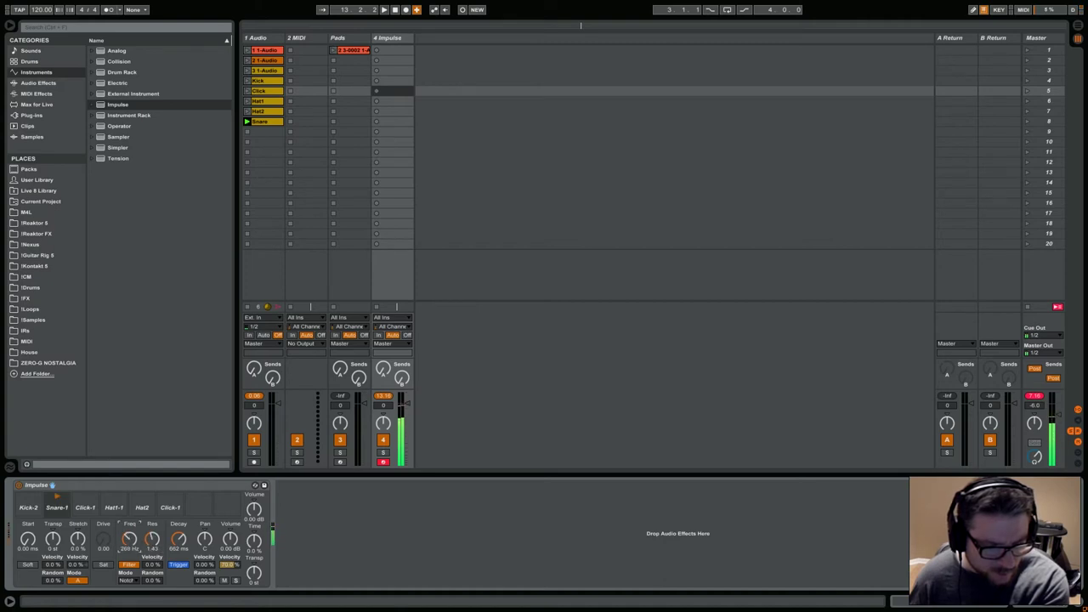
{"action": "left_click_drag", "start_coordinate": [178, 538], "coordinate": [230, 551]}
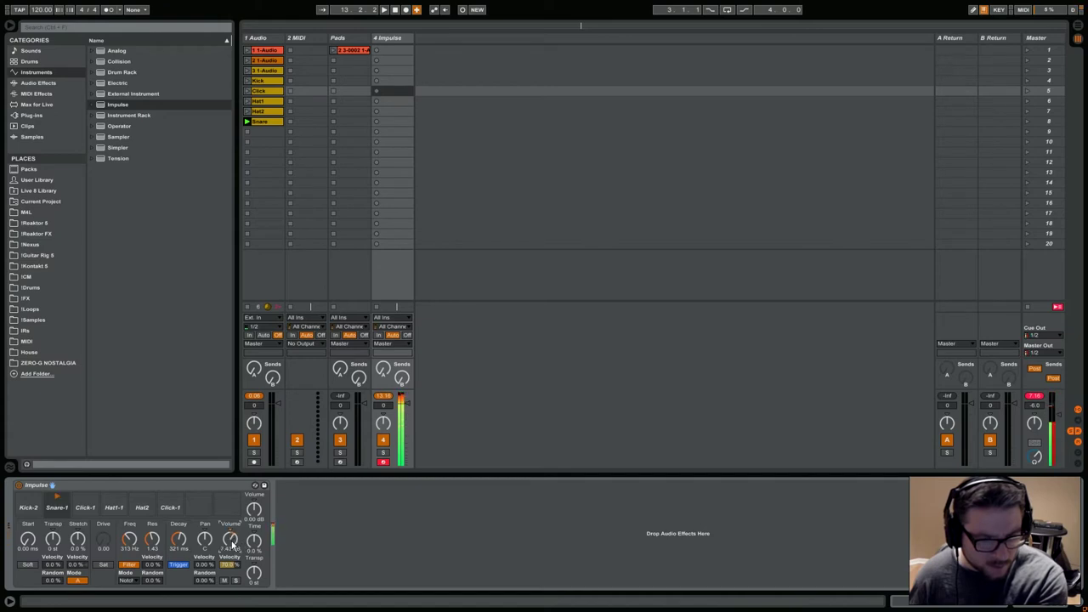
Step: Add a Limiter audio effect after Impulse on the 4 Impulse track
{"action": "left_click", "coordinate": [36, 89]}
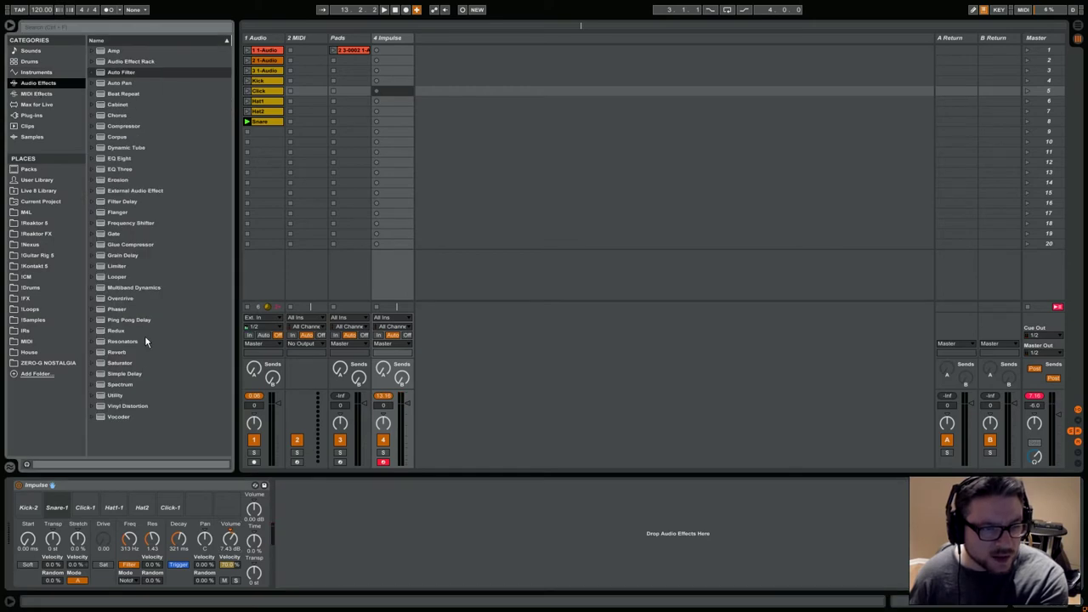
{"action": "left_click_drag", "start_coordinate": [99, 264], "coordinate": [449, 500]}
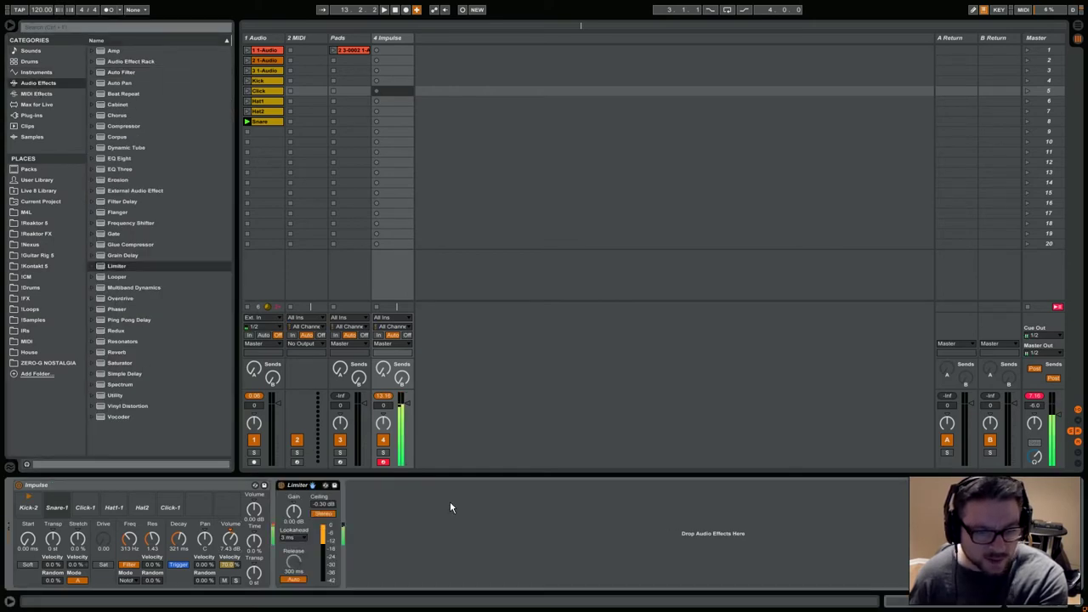
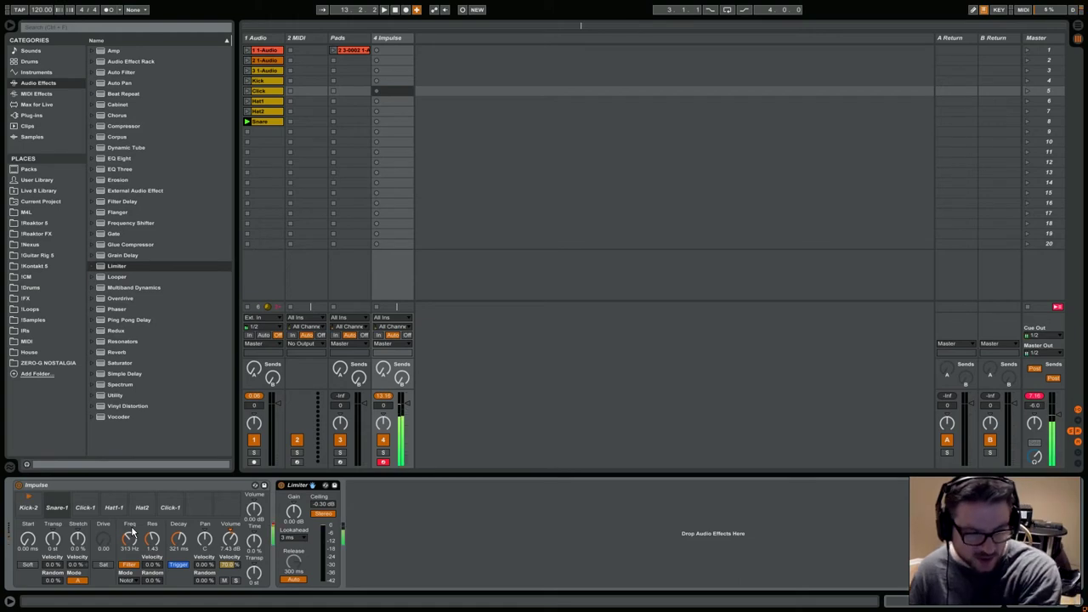
Step: Enable saturation with zero drive on the first Click slot, lowering its volume to -3.43 dB and its decay to about 587 ms
{"action": "left_click", "coordinate": [85, 507]}
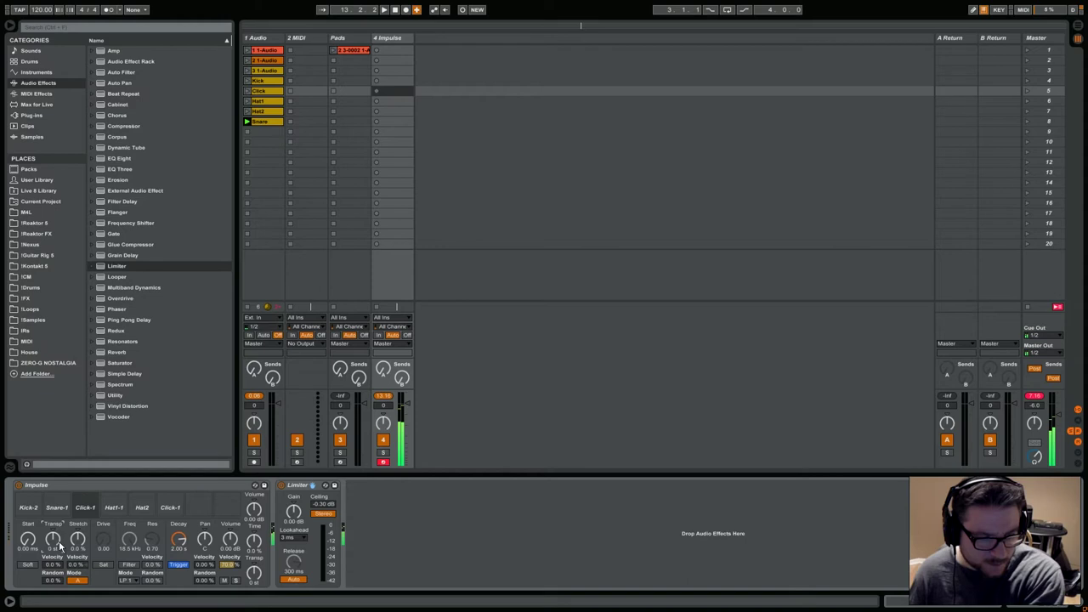
{"action": "left_click_drag", "start_coordinate": [78, 545], "coordinate": [78, 515]}
{"action": "left_click", "coordinate": [106, 566]}
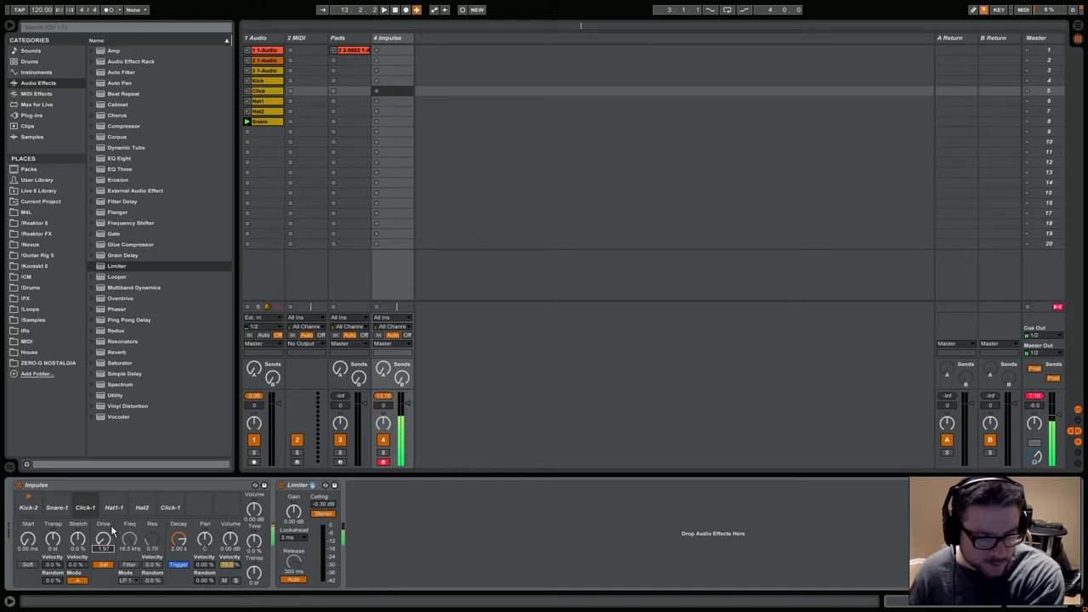
{"action": "left_click_drag", "start_coordinate": [111, 530], "coordinate": [103, 546]}
{"action": "left_click_drag", "start_coordinate": [233, 538], "coordinate": [185, 548]}
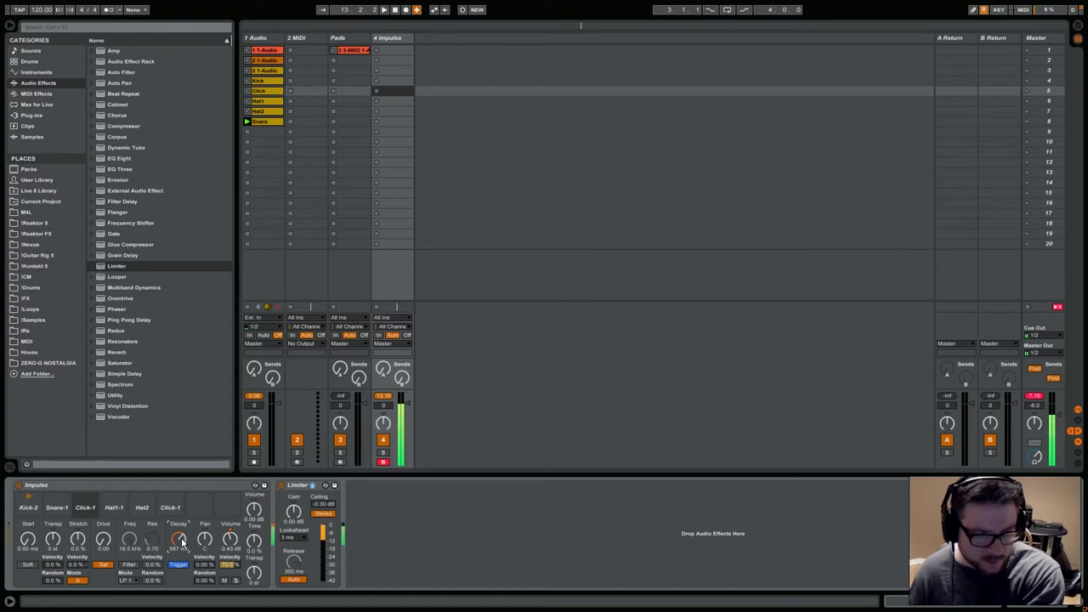
Step: Transpose the Hat1 slot up 4 semitones and enable its saturation with a drive of 7.71
{"action": "left_click", "coordinate": [114, 502]}
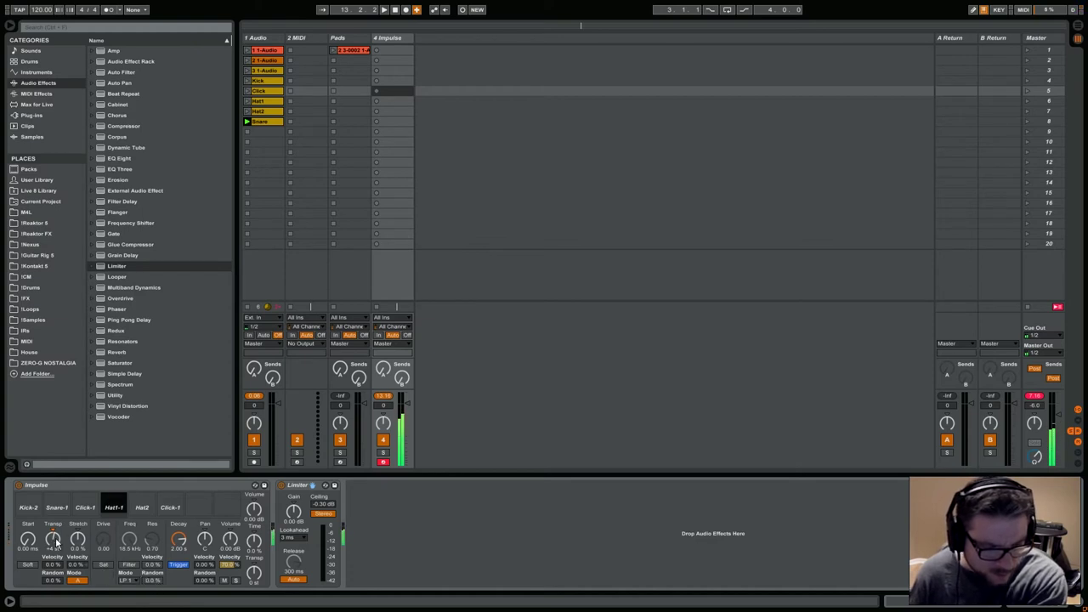
{"action": "left_click", "coordinate": [104, 562]}
{"action": "left_click_drag", "start_coordinate": [106, 552], "coordinate": [106, 543]}
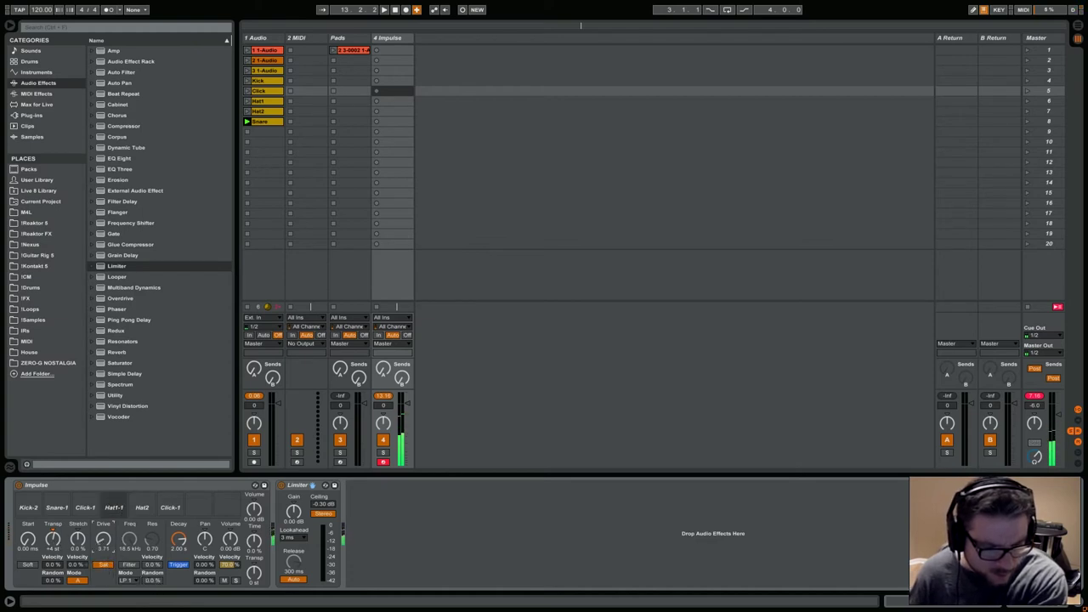
Step: Enable Hat1's HP 1 filter at 153 Hz with resonance 0.30, and set its decay to about 268 ms and volume to 4.57 dB
{"action": "left_click", "coordinate": [132, 564]}
{"action": "left_click", "coordinate": [130, 581]}
{"action": "left_click", "coordinate": [128, 543]}
{"action": "left_click_drag", "start_coordinate": [129, 544], "coordinate": [129, 565]}
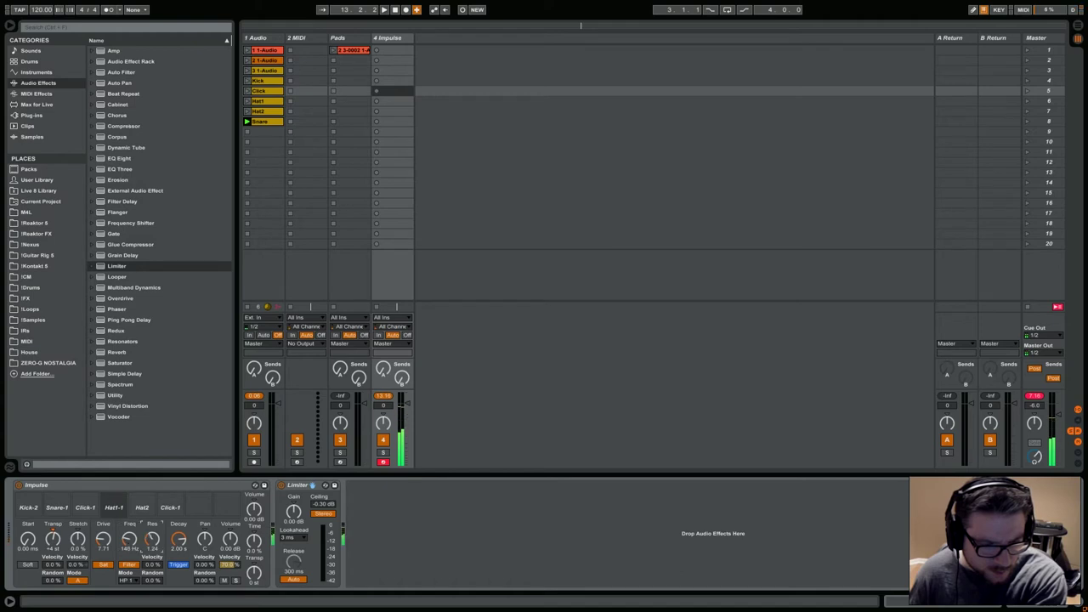
{"action": "left_click_drag", "start_coordinate": [146, 540], "coordinate": [146, 533]}
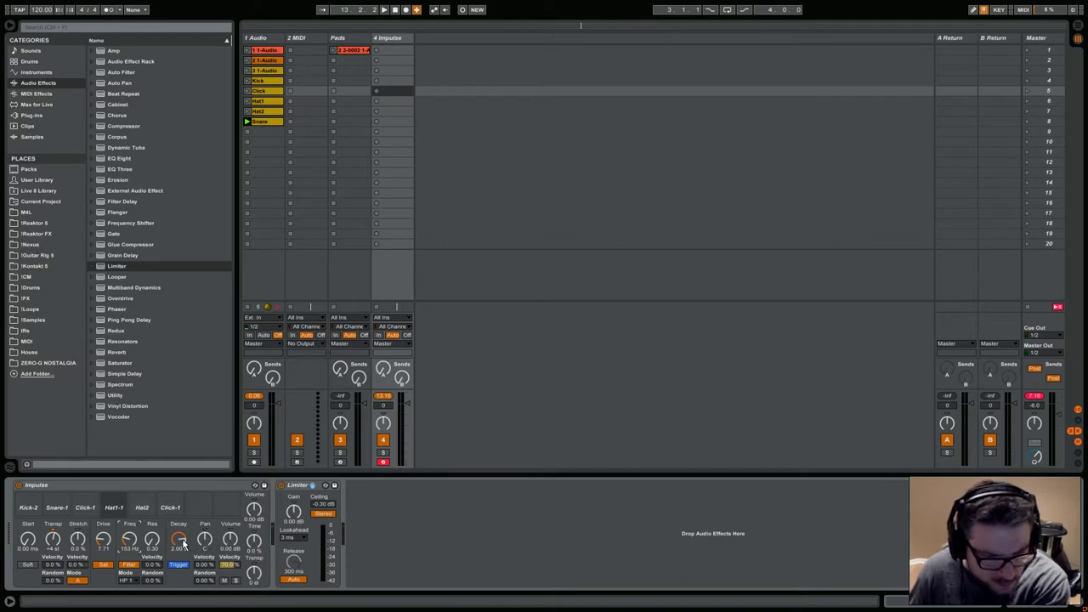
{"action": "left_click_drag", "start_coordinate": [181, 542], "coordinate": [181, 537]}
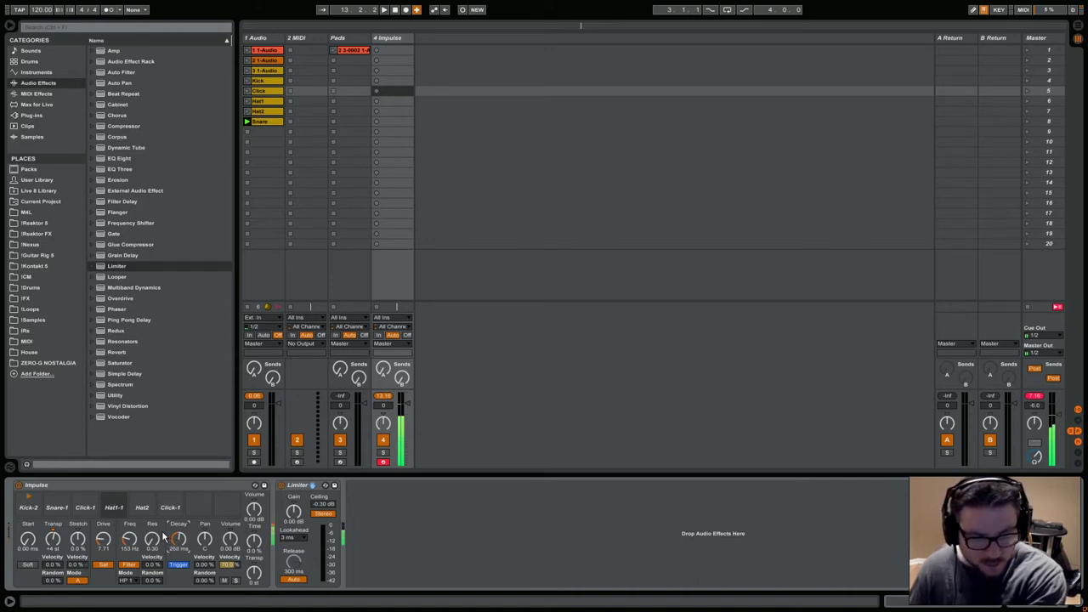
{"action": "left_click", "coordinate": [224, 544]}
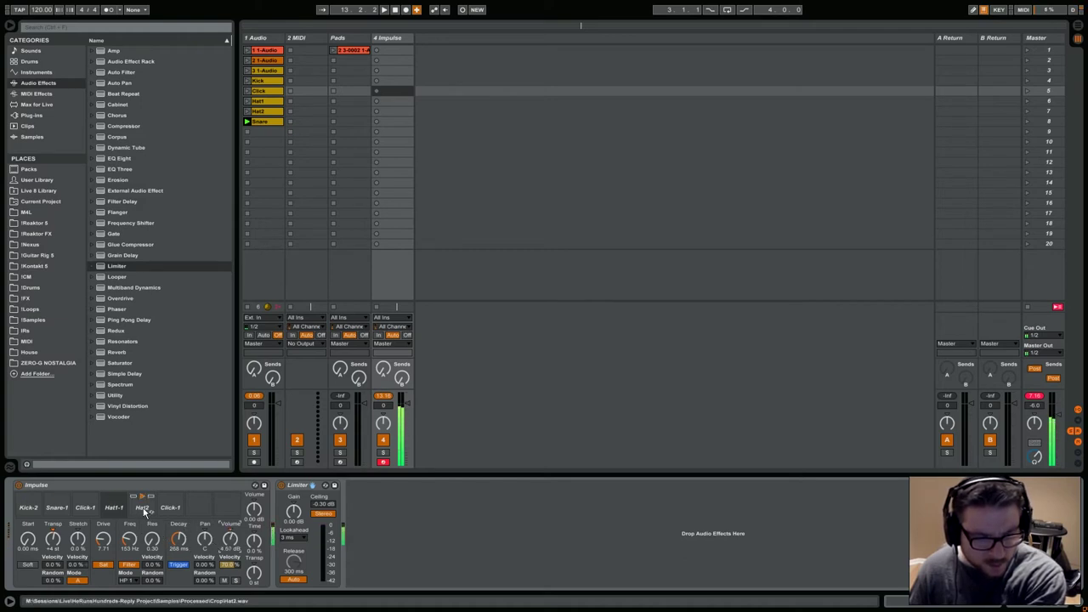
Step: Shorten the Hat2 slot's decay to 1.14 s and enable its filter in HP 1 mode with a lowered frequency
{"action": "left_click", "coordinate": [106, 507]}
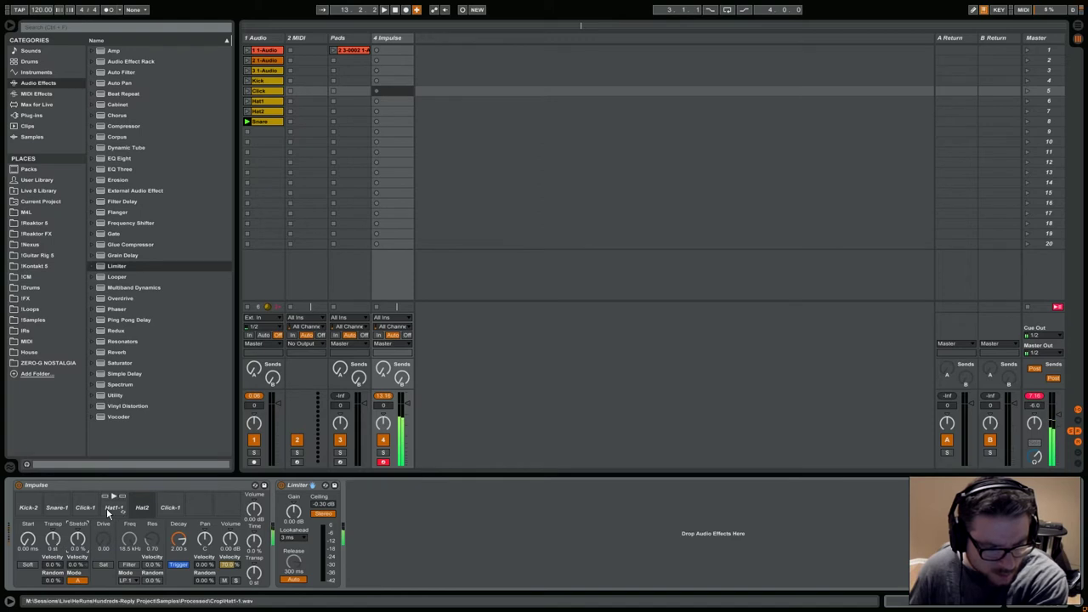
{"action": "left_click", "coordinate": [141, 507]}
{"action": "left_click", "coordinate": [142, 507]}
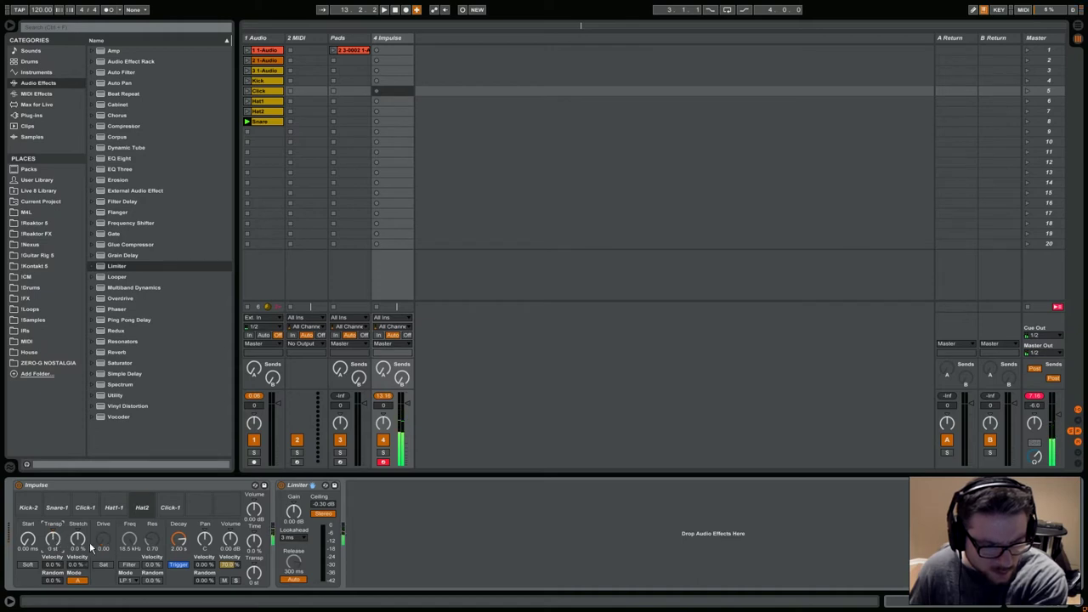
{"action": "mouse_move", "coordinate": [184, 549]}
{"action": "left_mouse_down"}
{"action": "mouse_move", "coordinate": [183, 578]}
{"action": "mouse_move", "coordinate": [184, 536]}
{"action": "left_mouse_up"}
{"action": "left_click", "coordinate": [126, 579]}
{"action": "left_click", "coordinate": [127, 561]}
{"action": "left_click", "coordinate": [128, 564]}
{"action": "left_click_drag", "start_coordinate": [129, 542], "coordinate": [129, 599]}
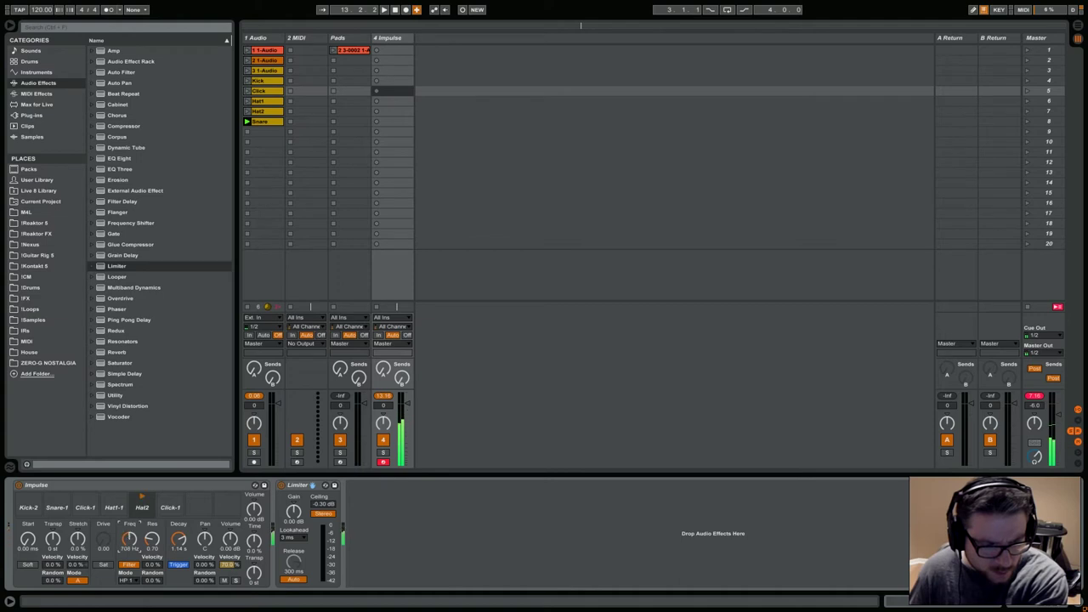
Step: Enable Hat2's saturation with a drive of 7.14, set its filter to 471 Hz with more resonance, and shorten its decay further
{"action": "left_click", "coordinate": [102, 564]}
{"action": "left_click_drag", "start_coordinate": [102, 539], "coordinate": [151, 525]}
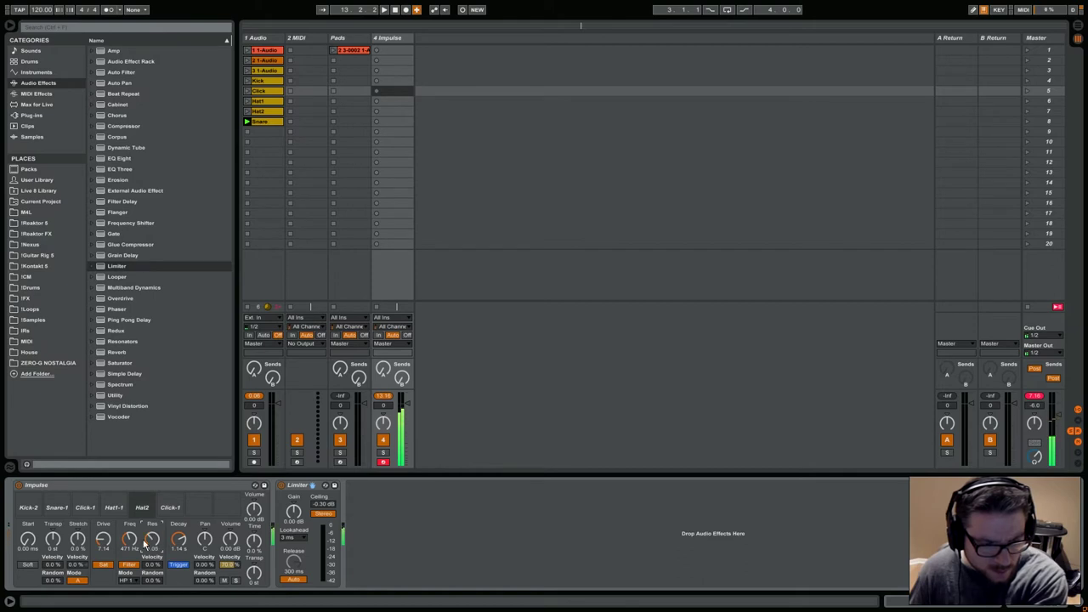
{"action": "left_click_drag", "start_coordinate": [179, 539], "coordinate": [179, 553]}
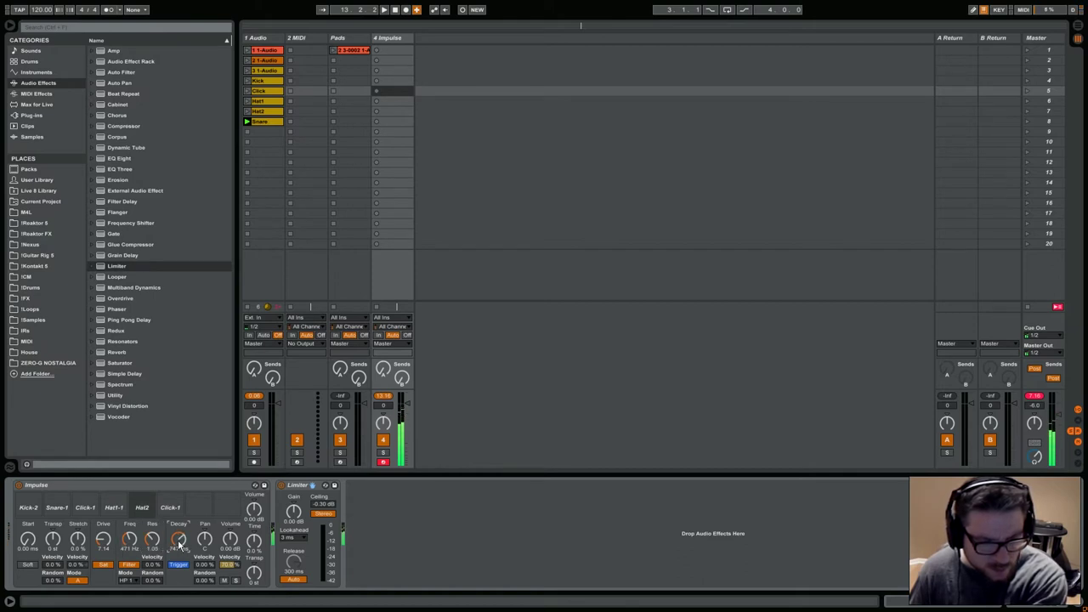
Step: Return the Hat1 slot's transposition to 0 semitones
{"action": "left_click", "coordinate": [113, 513]}
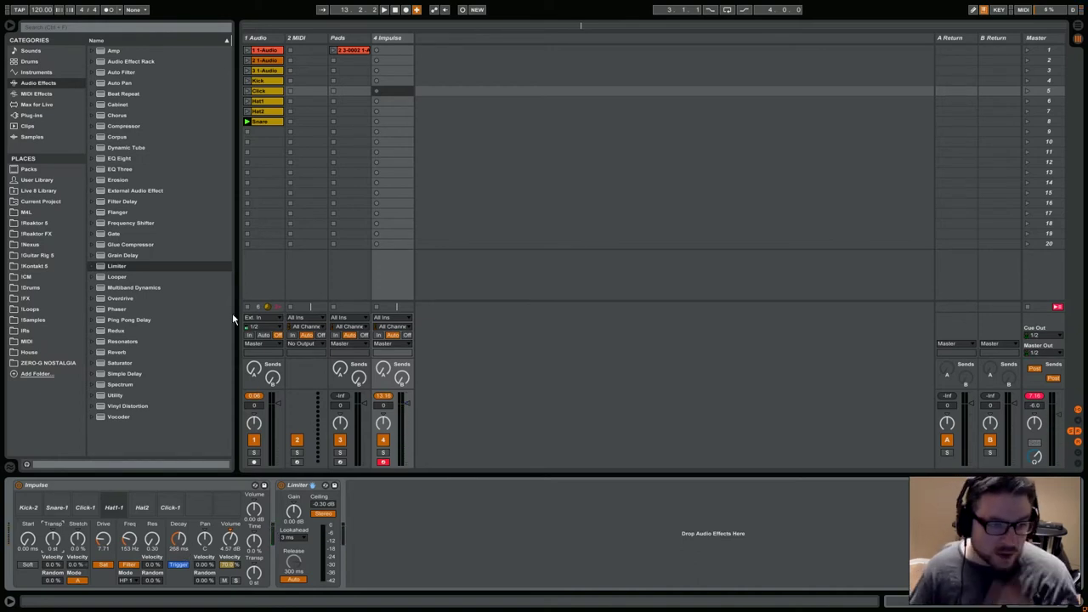
Step: Deactivate the 1 Audio track and play the Pads clip with the 4 Impulse track selected
{"action": "left_click", "coordinate": [393, 39]}
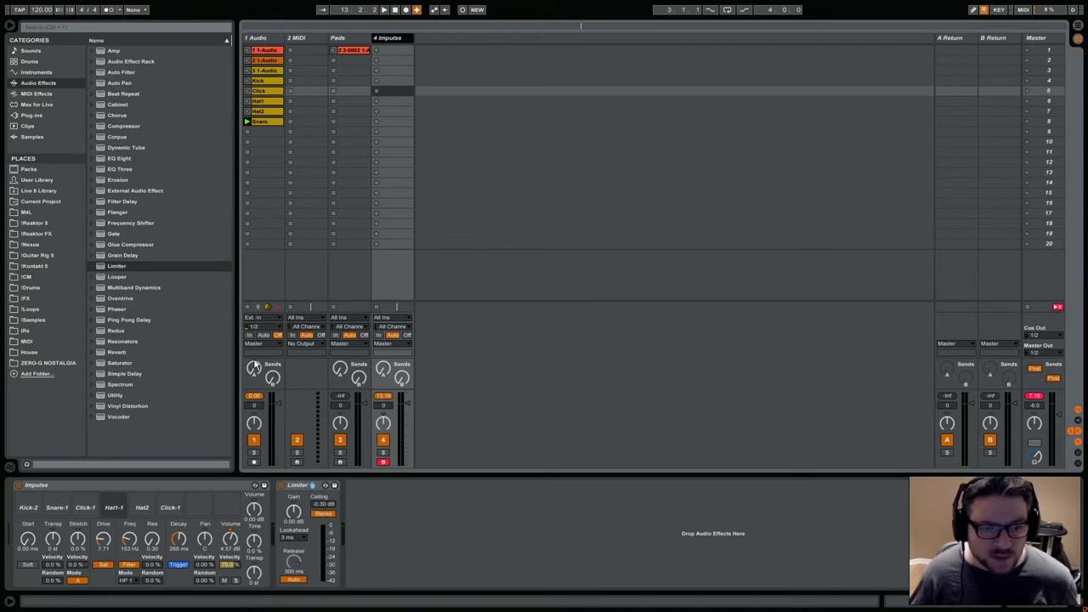
{"action": "left_click", "coordinate": [253, 440]}
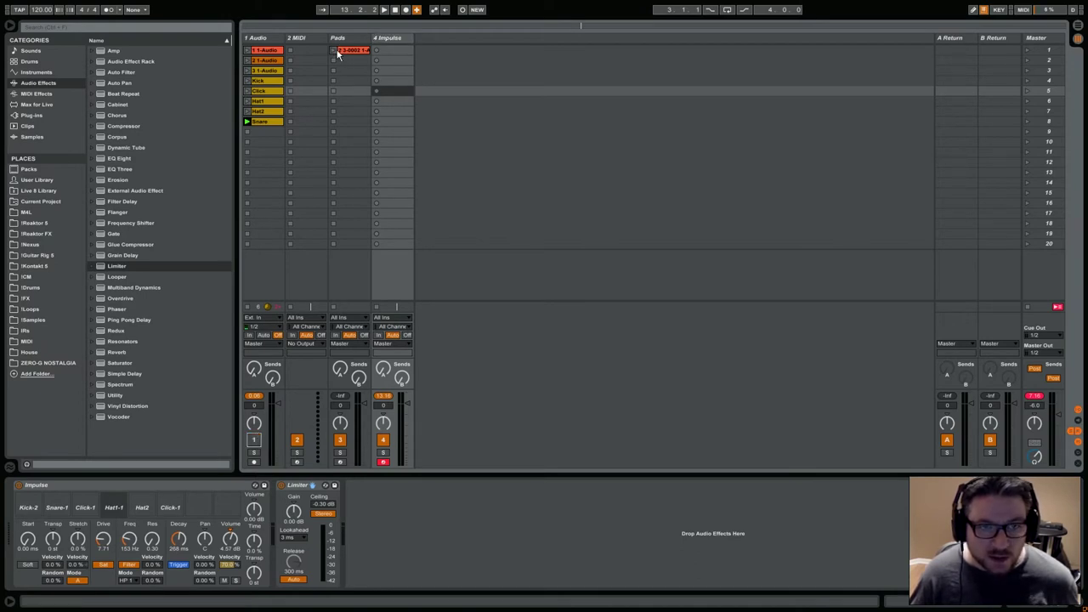
{"action": "left_click", "coordinate": [389, 45]}
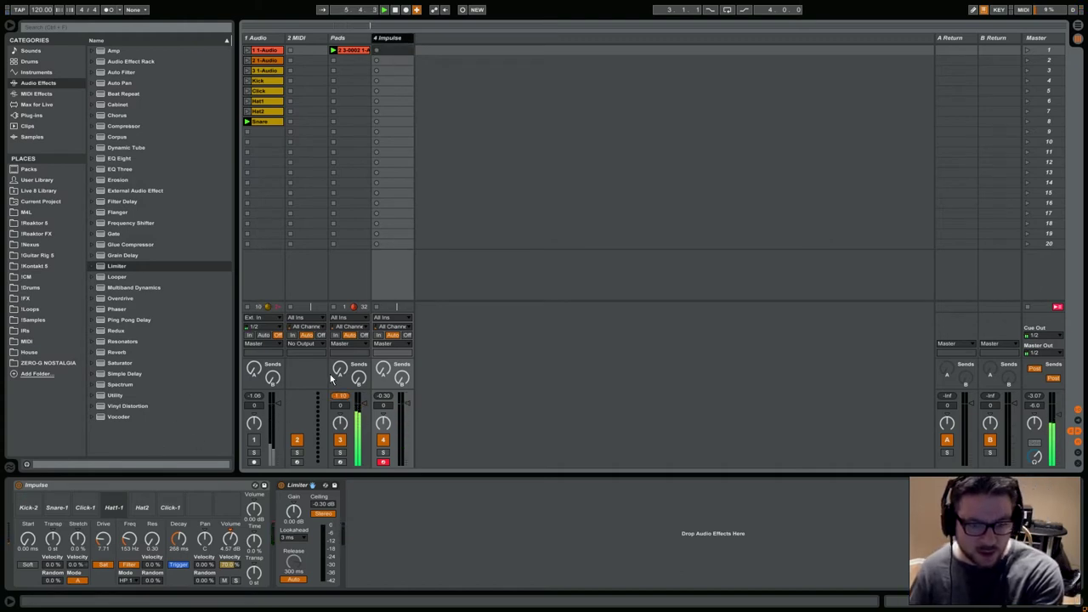
{"action": "left_click_drag", "start_coordinate": [365, 447], "coordinate": [367, 452]}
Step: Raise the Kick slot's volume to about 24 dB and lengthen its decay to about 409 ms
{"action": "left_click", "coordinate": [29, 504]}
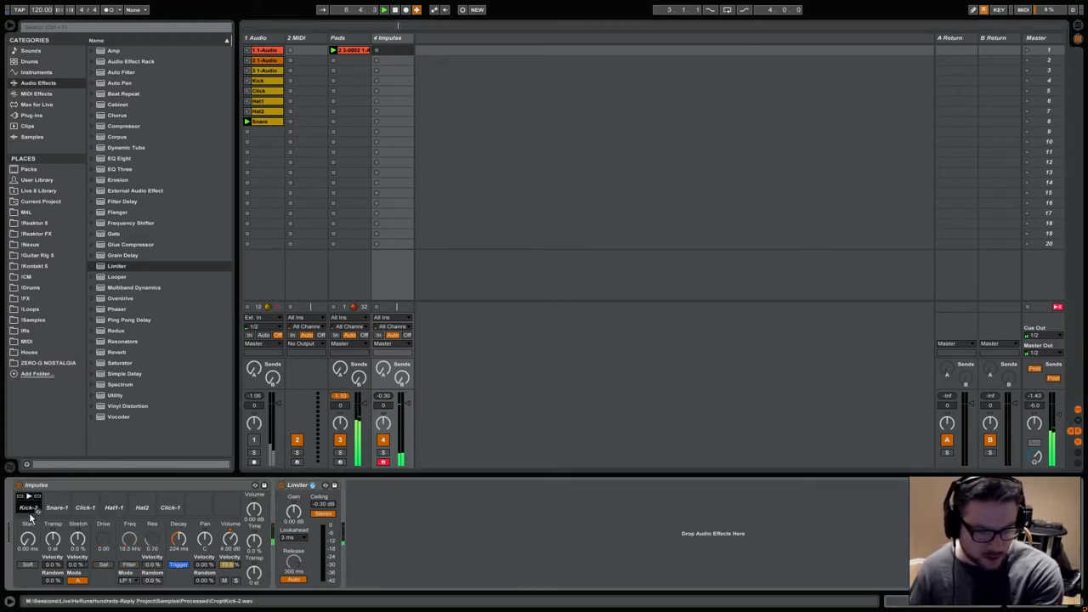
{"action": "left_click_drag", "start_coordinate": [223, 528], "coordinate": [181, 544]}
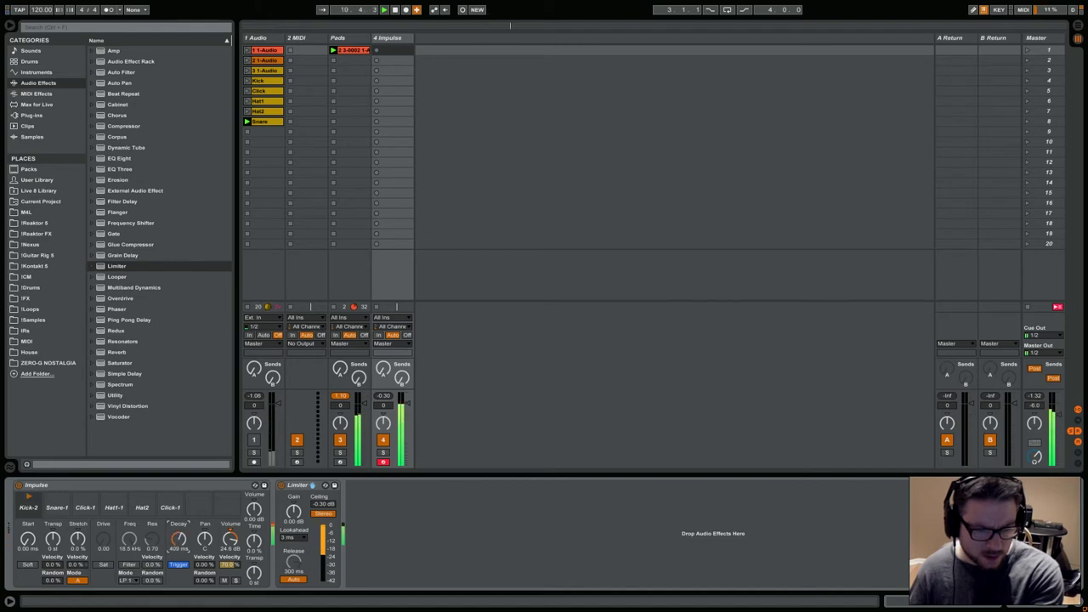
Step: Raise the Snare's volume to about 20.6 dB, shorten its decay, and set Impulse's global volume to 6.86 dB
{"action": "left_click", "coordinate": [57, 508]}
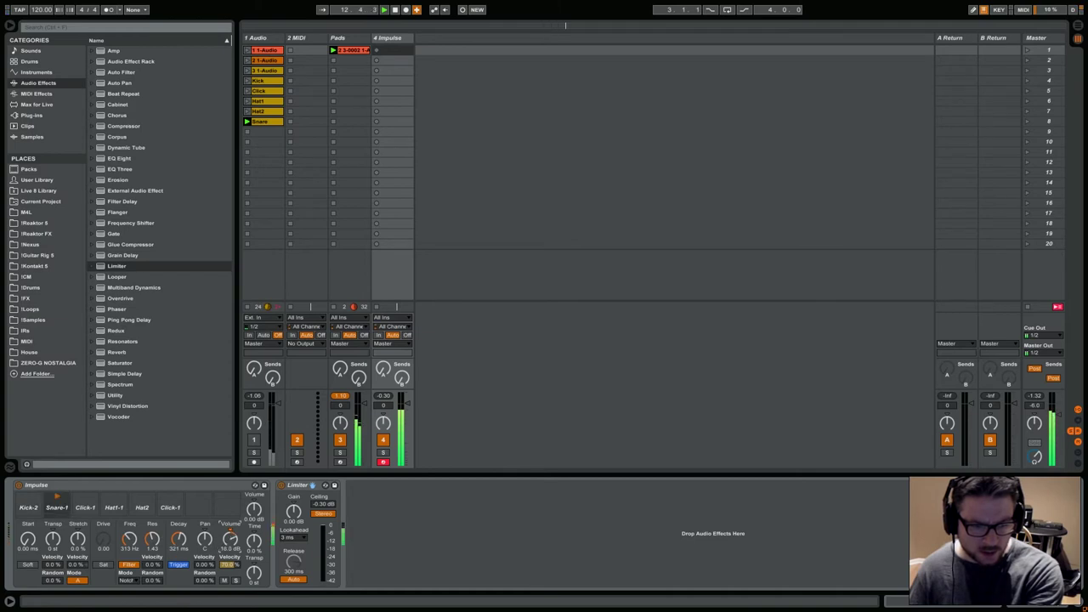
{"action": "left_click_drag", "start_coordinate": [229, 538], "coordinate": [261, 518]}
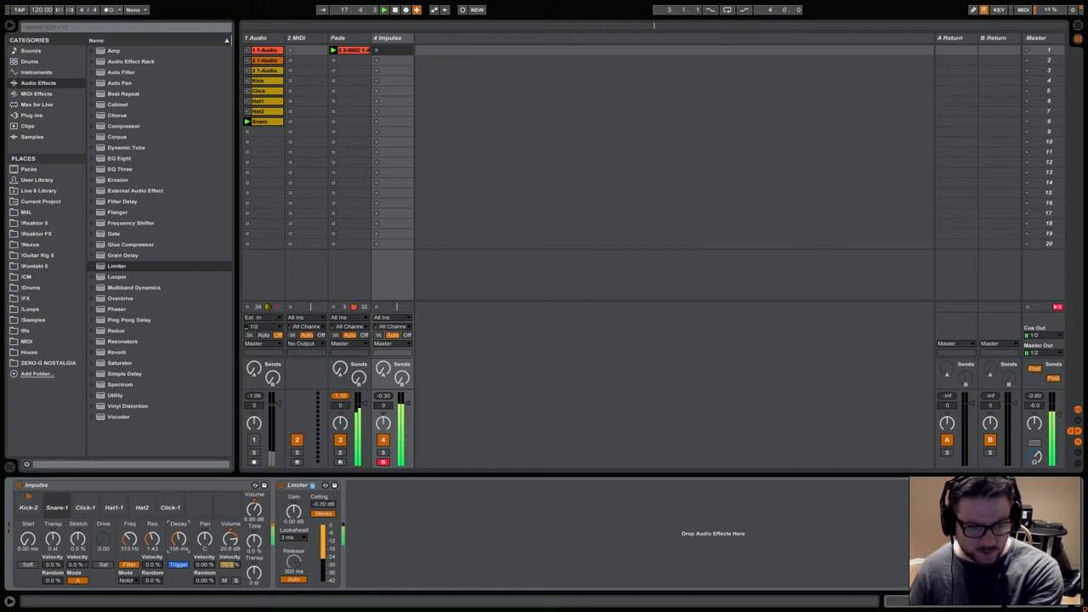
Step: Shorten the decay of Impulse's first Click-1 slot to about 321 ms
{"action": "left_click", "coordinate": [82, 510]}
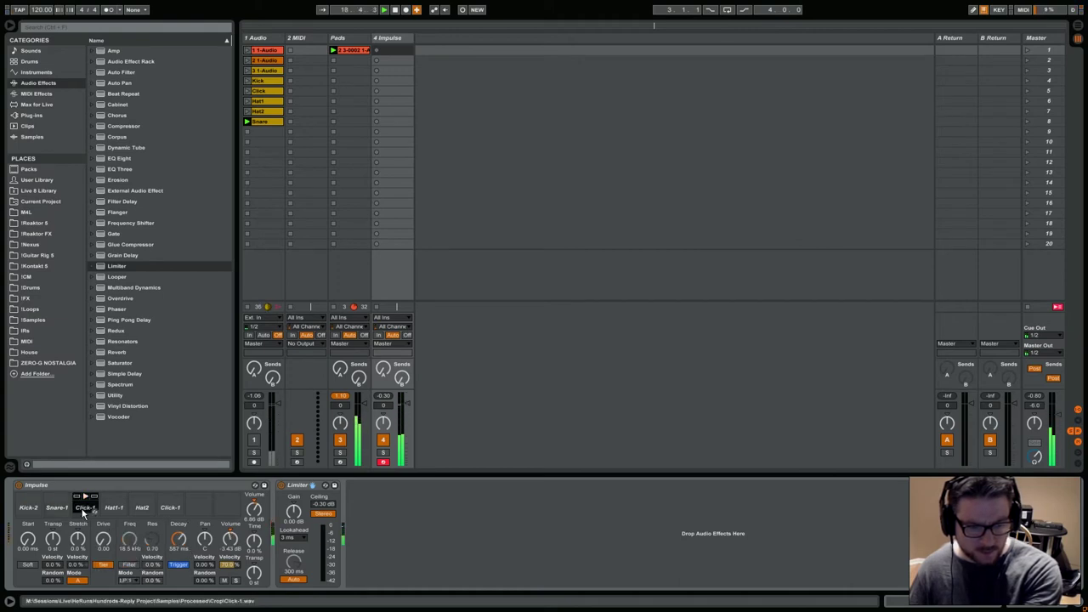
{"action": "left_click_drag", "start_coordinate": [178, 539], "coordinate": [179, 561]}
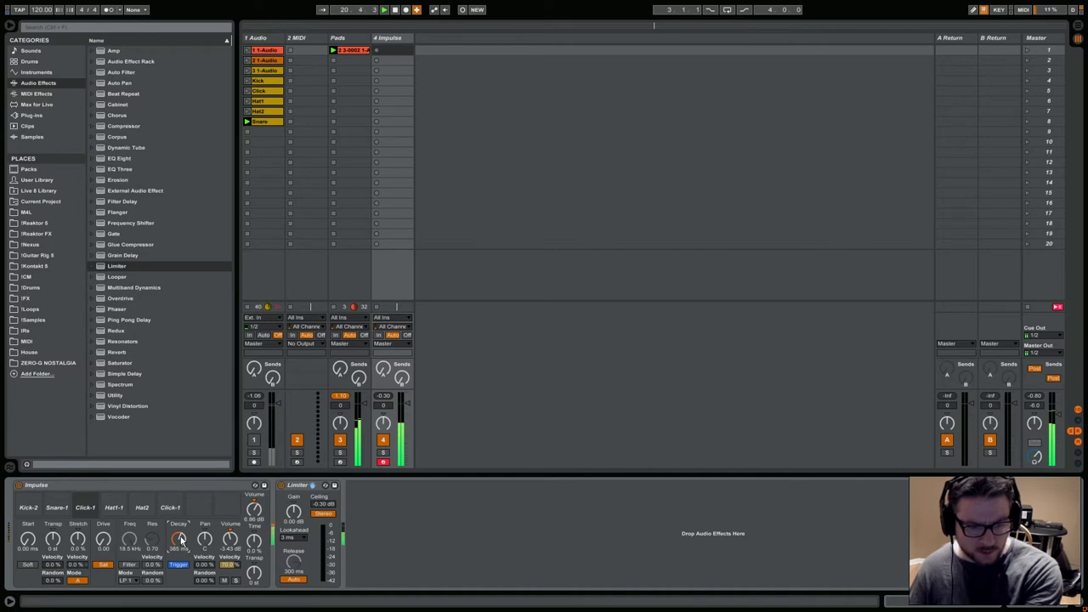
{"action": "left_click_drag", "start_coordinate": [180, 539], "coordinate": [180, 546]}
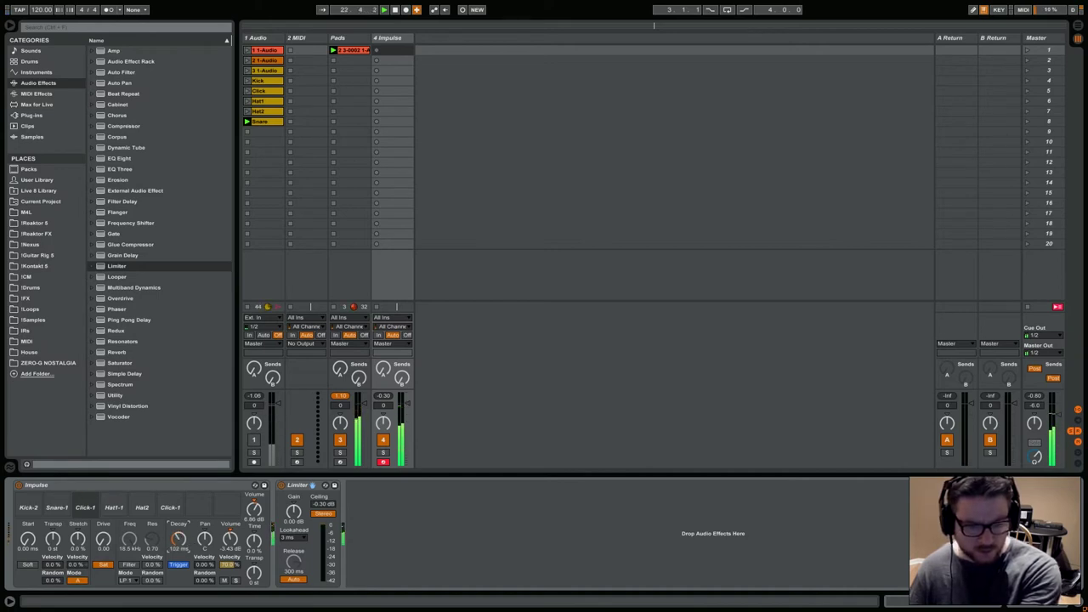
{"action": "left_click_drag", "start_coordinate": [179, 544], "coordinate": [178, 544]}
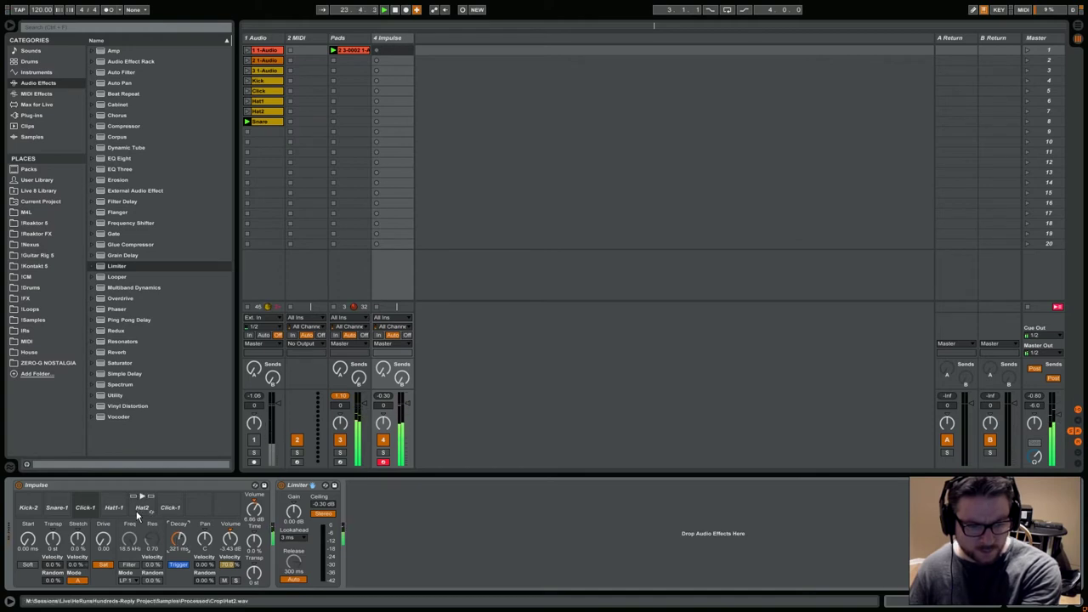
Step: Set the Hat1-1 slot's decay to about 187 ms and lower the Pads track's volume to -5.8 dB
{"action": "left_click", "coordinate": [117, 508]}
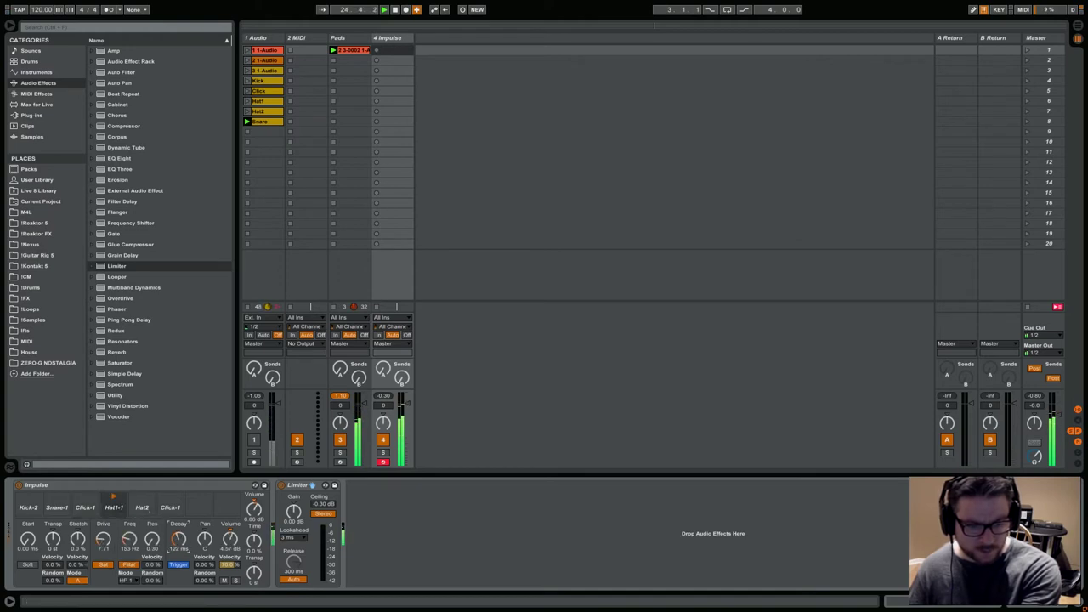
{"action": "left_click_drag", "start_coordinate": [179, 544], "coordinate": [172, 537]}
{"action": "left_click", "coordinate": [132, 507]}
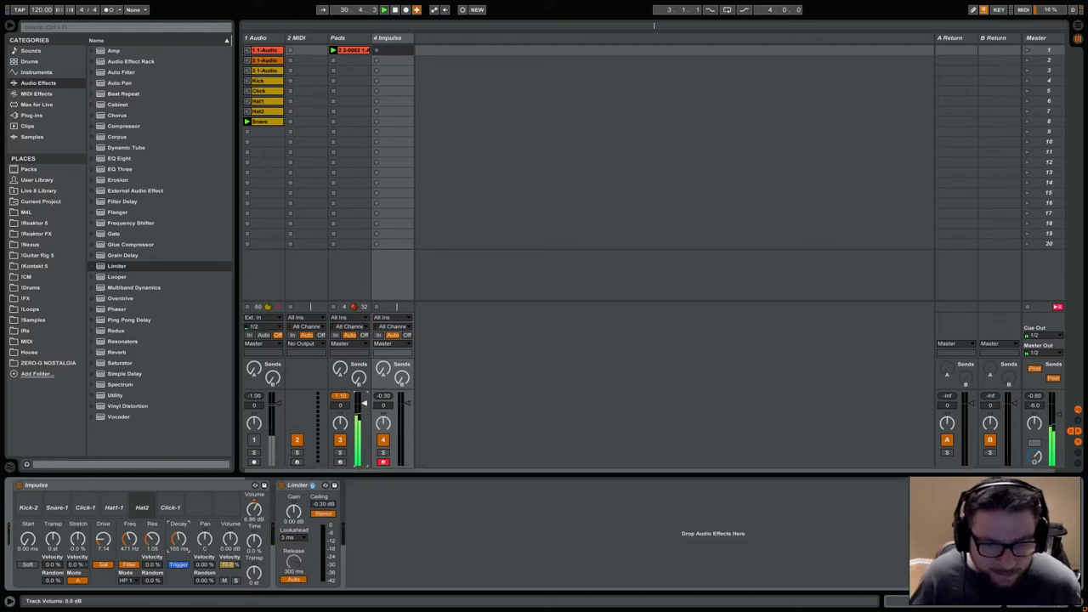
{"action": "left_click_drag", "start_coordinate": [363, 405], "coordinate": [364, 413]}
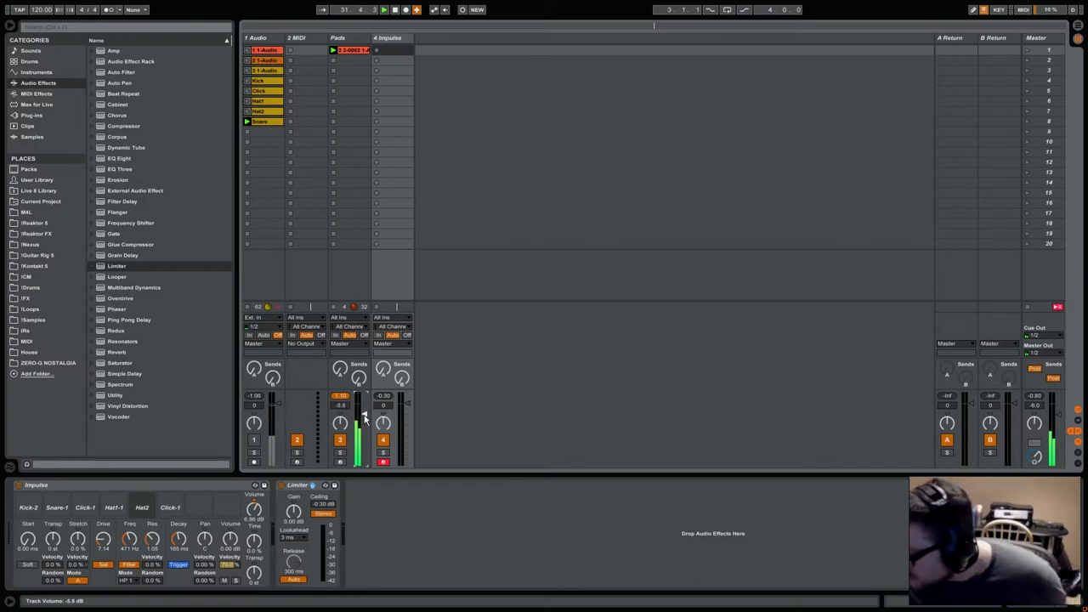
Step: Record a trial clip in the 4 Impulse track's first slot, enable the metronome, and delete that clip
{"action": "left_click", "coordinate": [376, 50]}
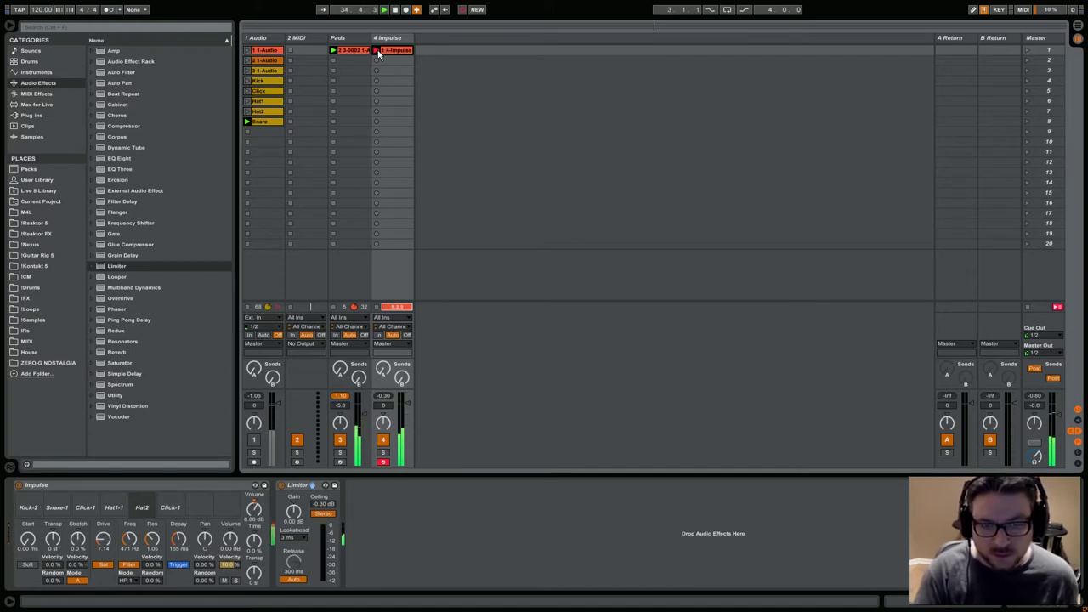
{"action": "left_click", "coordinate": [109, 9]}
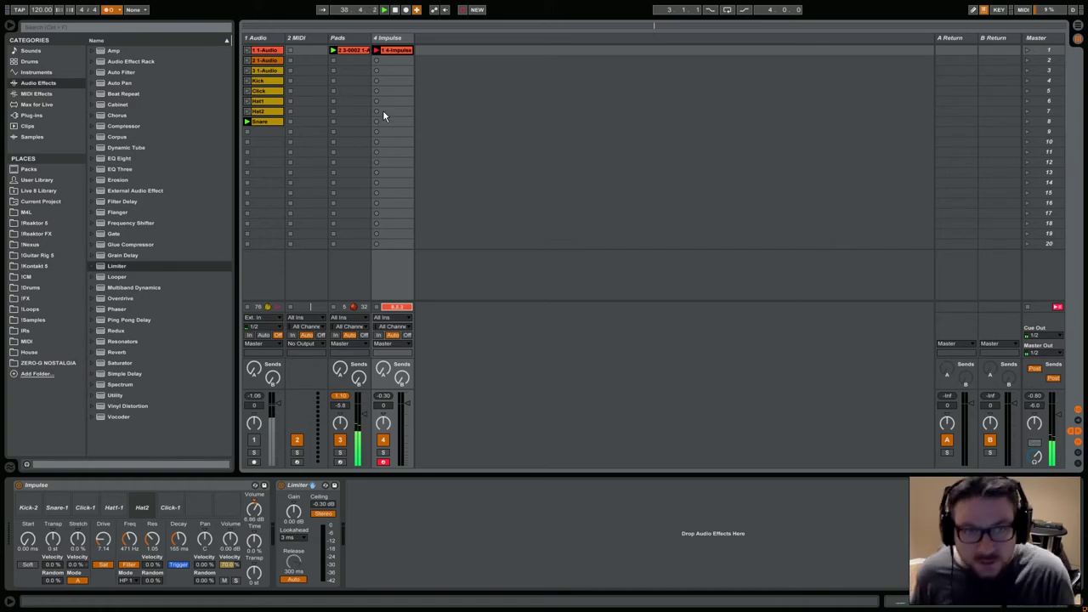
{"action": "key", "text": "Delete"}
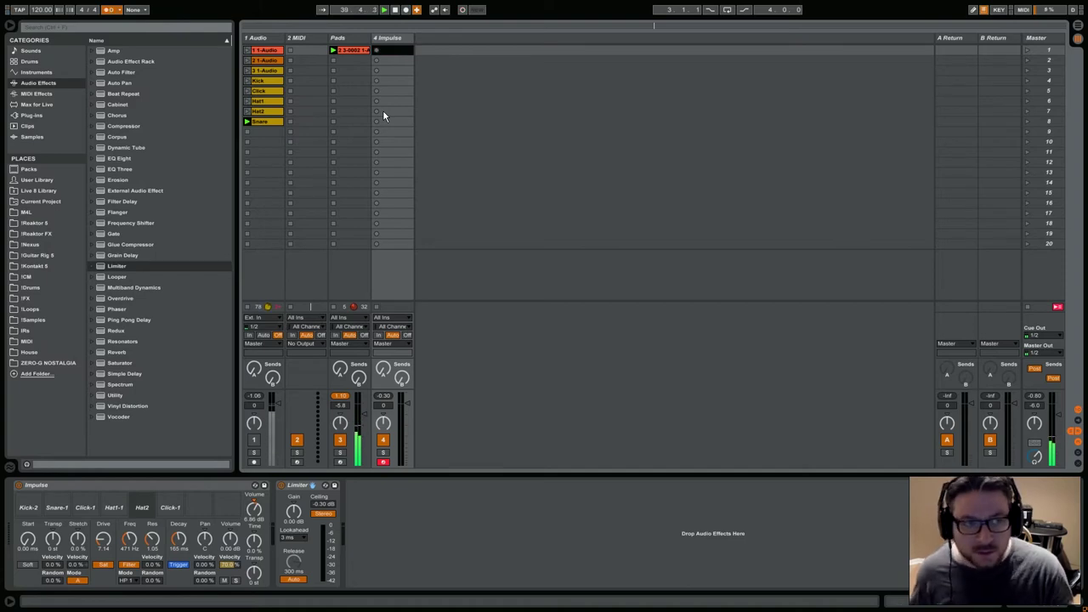
Step: Set the global launch quantization to 1 Bar and shorten the Kick-2 slot's decay to about 138 ms
{"action": "left_click", "coordinate": [136, 9]}
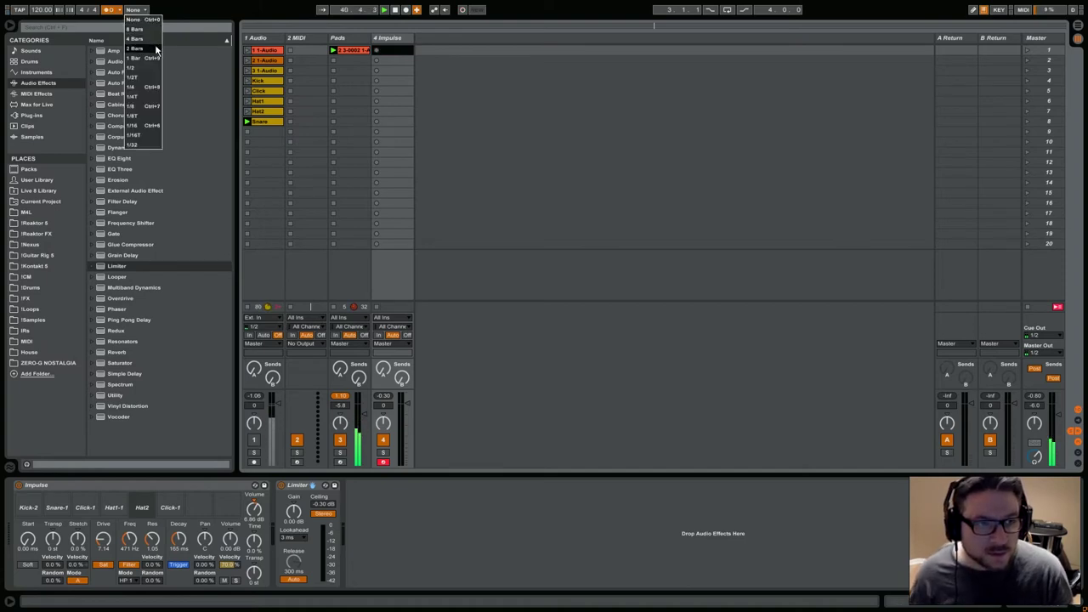
{"action": "left_click", "coordinate": [152, 60]}
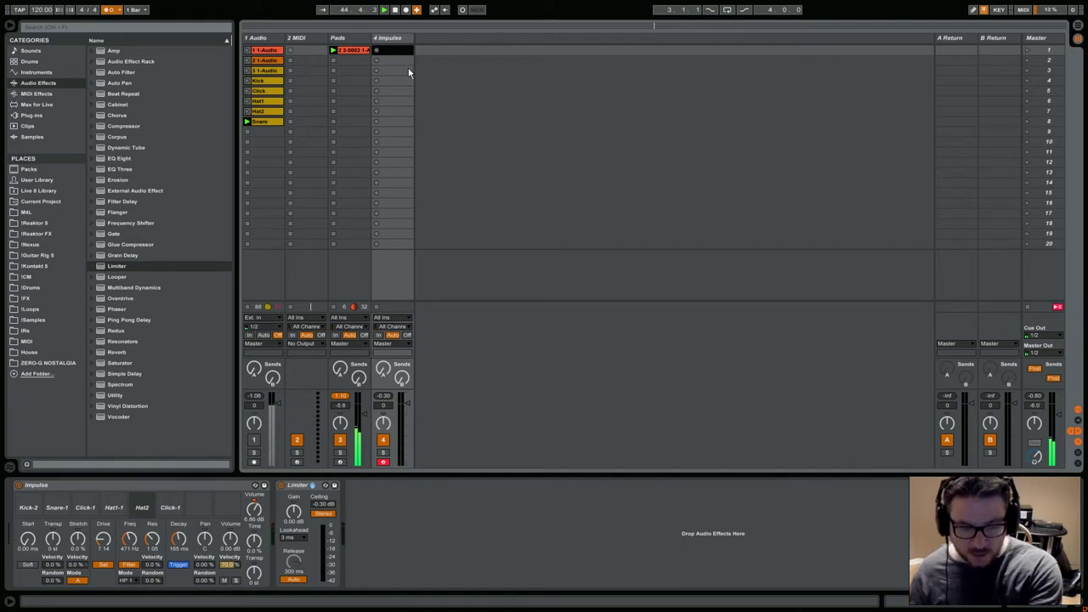
{"action": "left_click", "coordinate": [28, 508]}
{"action": "left_click_drag", "start_coordinate": [179, 548], "coordinate": [179, 570]}
Step: Record a kick, snare and hat pattern in the 4 Impulse track's first slot and open it in an enlarged note editor
{"action": "left_click", "coordinate": [389, 51]}
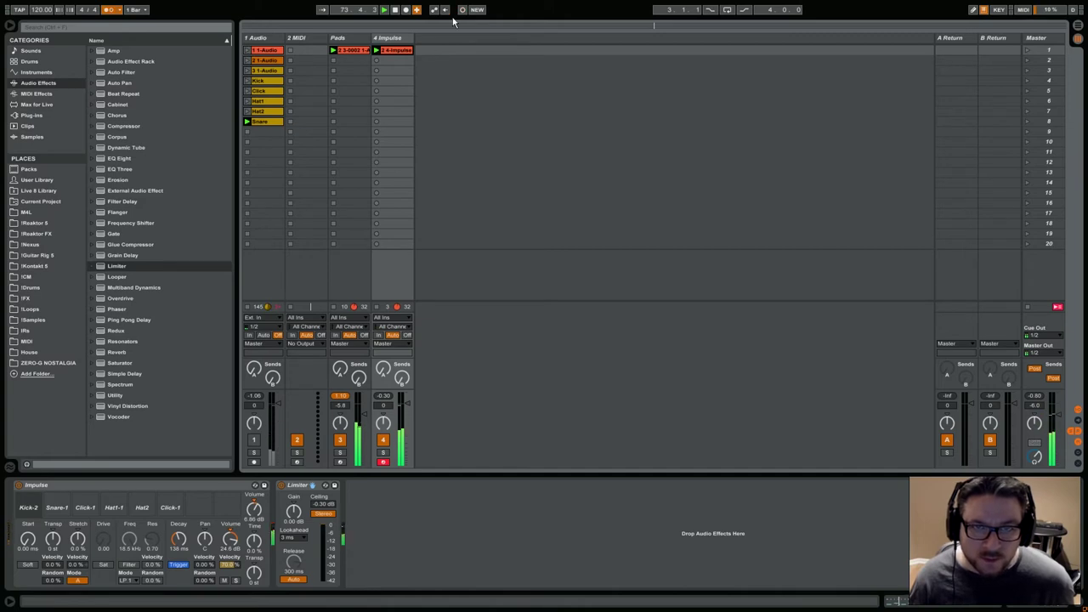
{"action": "double_click", "coordinate": [401, 53]}
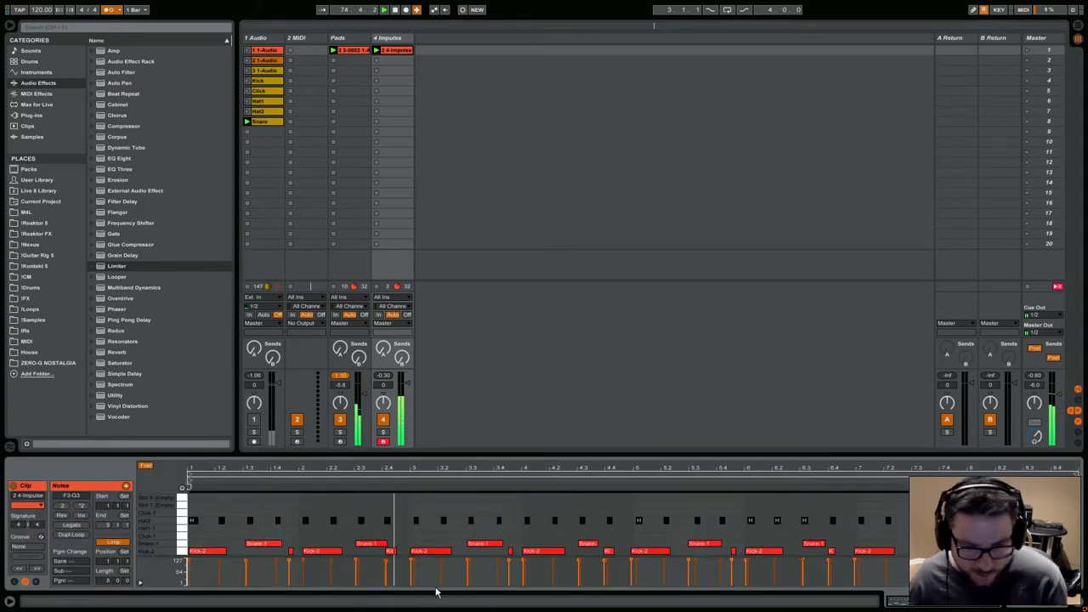
{"action": "left_click_drag", "start_coordinate": [476, 454], "coordinate": [400, 352]}
{"action": "left_click", "coordinate": [312, 422]}
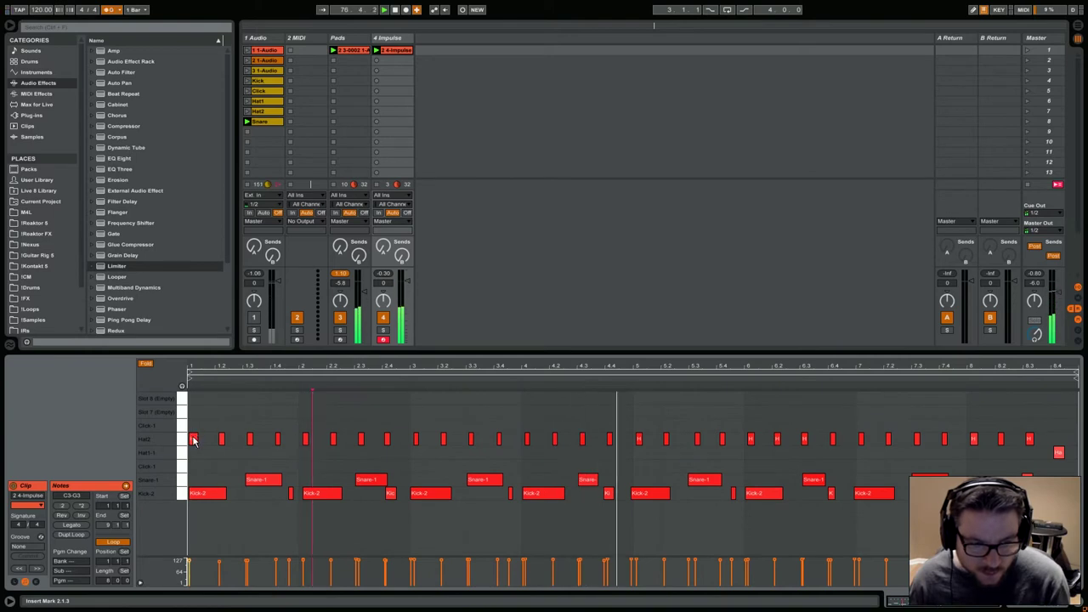
Step: Quantize all notes of the Impulse clip and restart playback
{"action": "key", "text": "ctrl+a"}
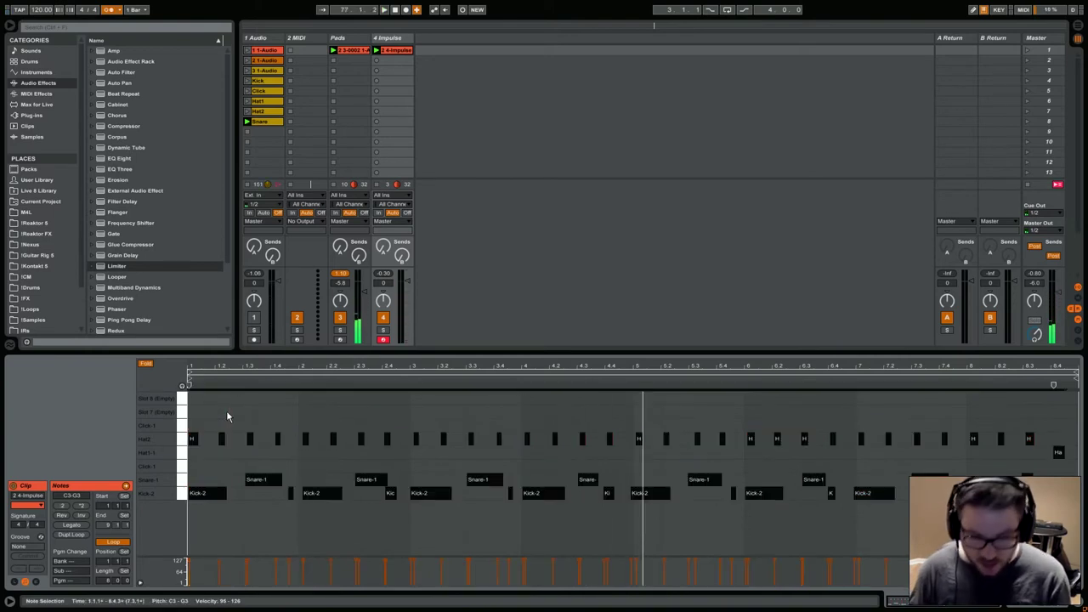
{"action": "key", "text": "ctrl+u"}
{"action": "key", "text": "space"}
{"action": "key", "text": "space"}
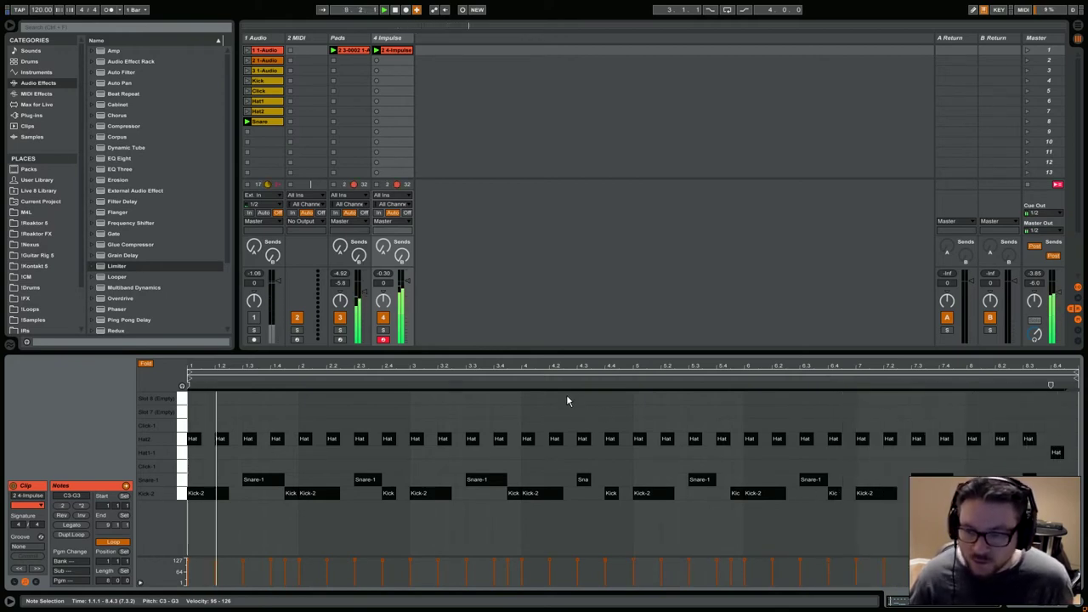
Step: Overdub Click-1 hits into the playing Impulse clip and quantize them
{"action": "left_click", "coordinate": [402, 49]}
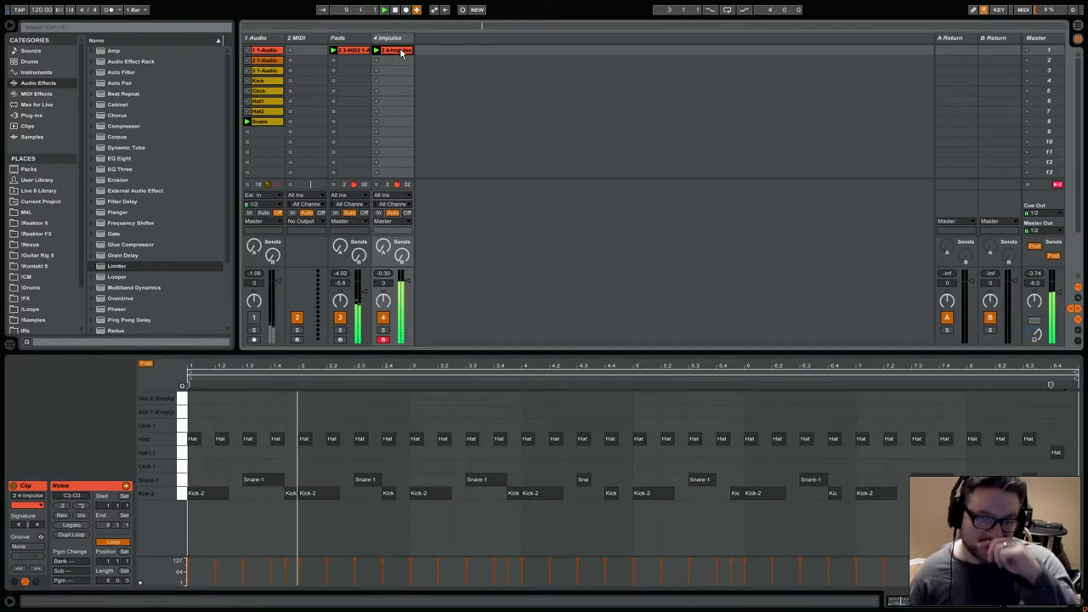
{"action": "left_click", "coordinate": [461, 9]}
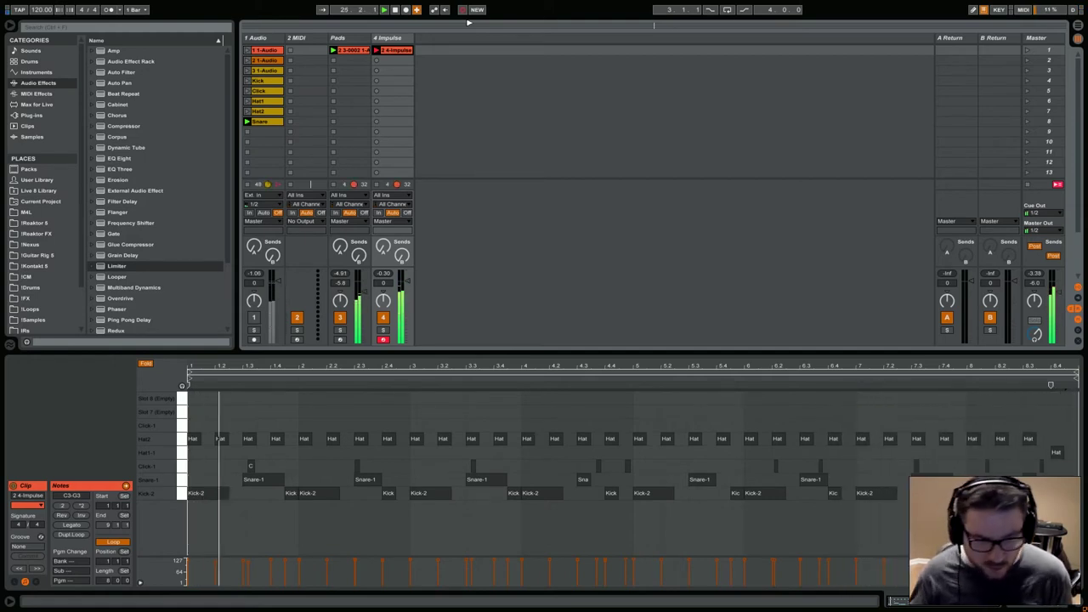
{"action": "left_click", "coordinate": [179, 465]}
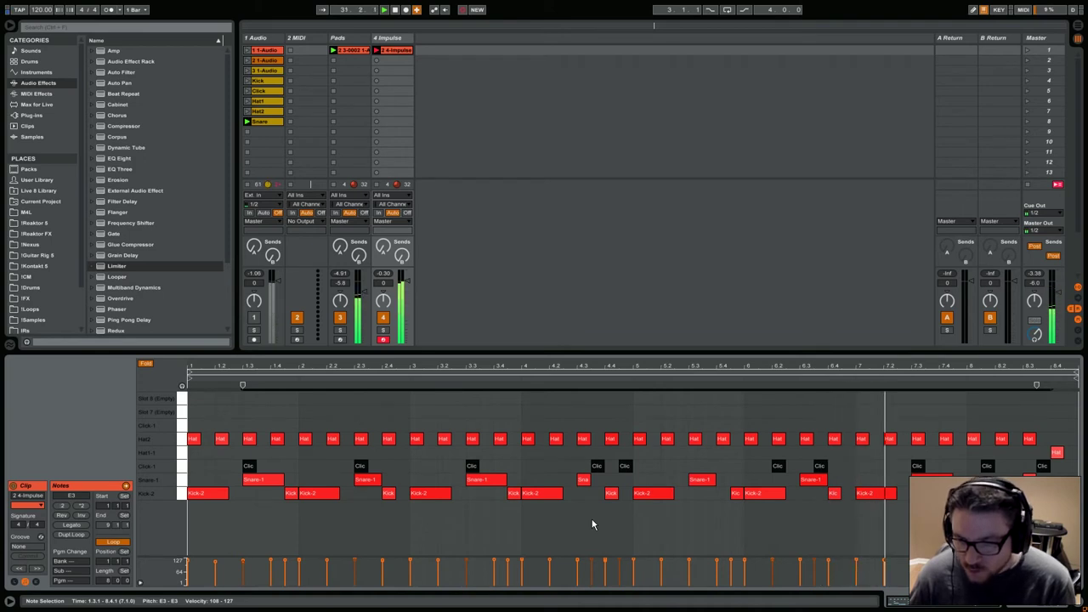
Step: Move the Click-1 notes at 1.3, 2.3 and 7.3 one beat later to 1.4, 2.4 and 7.4
{"action": "left_click", "coordinate": [922, 472]}
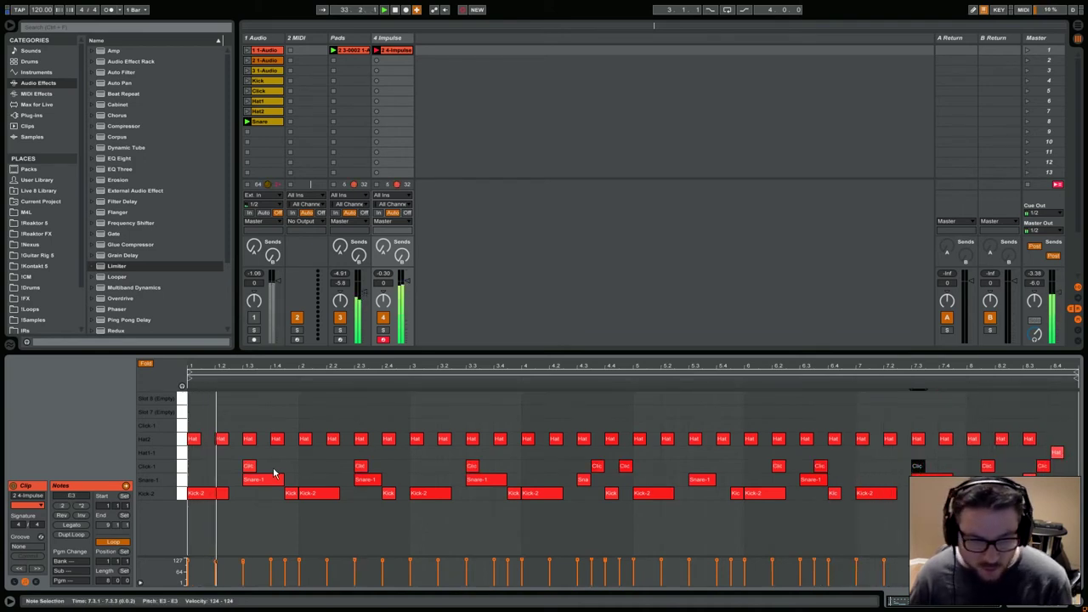
{"action": "left_click", "coordinate": [250, 467]}
{"action": "left_click_drag", "start_coordinate": [252, 473], "coordinate": [279, 473]}
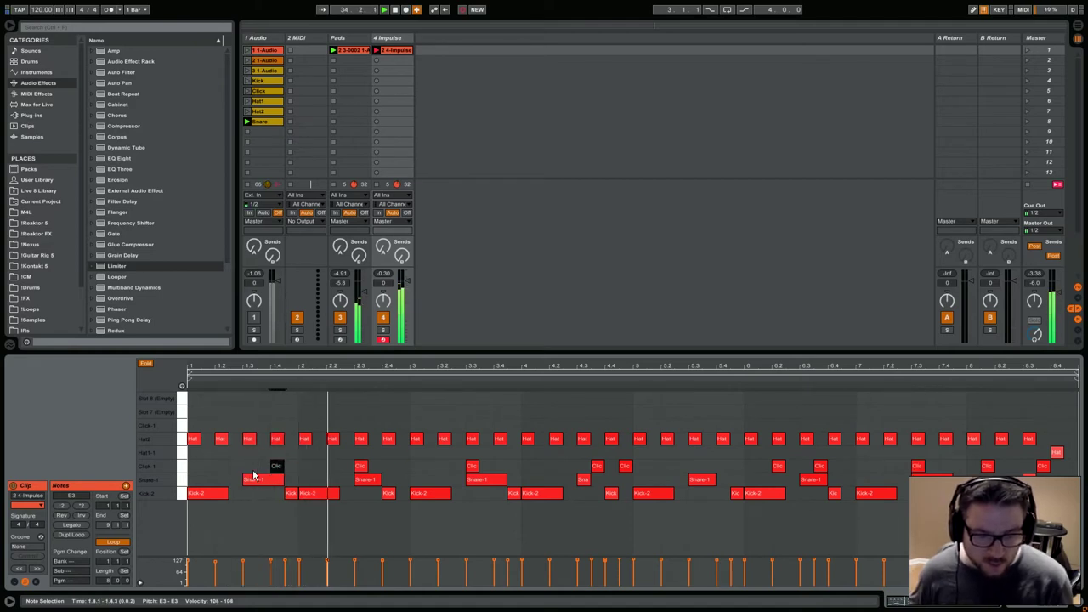
{"action": "left_click", "coordinate": [361, 468]}
{"action": "key", "text": "Right"}
{"action": "key", "text": "Right"}
{"action": "key", "text": "Right"}
{"action": "key", "text": "Right"}
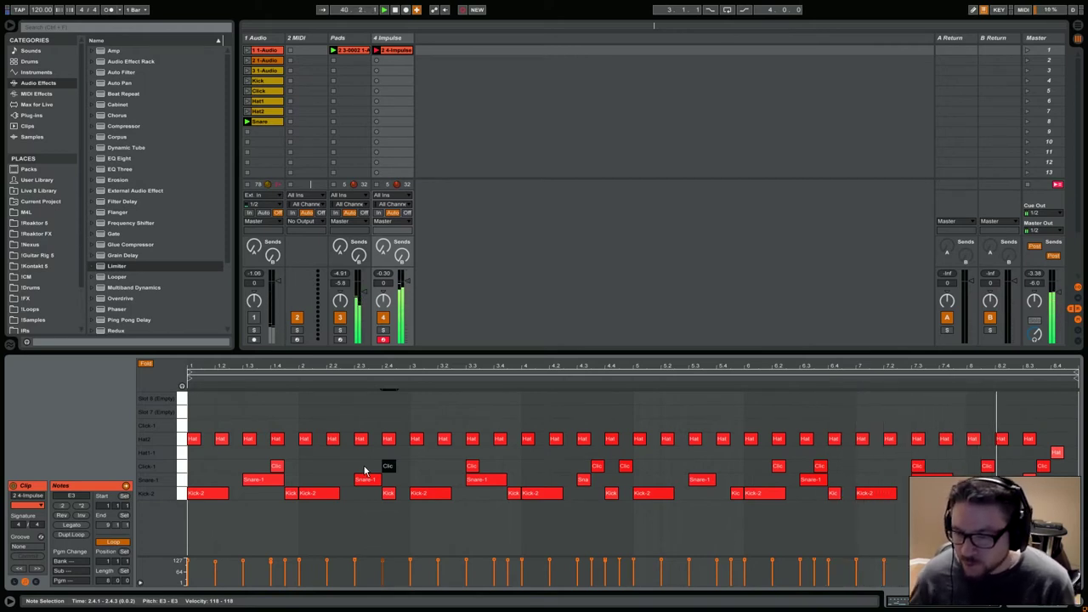
{"action": "left_click", "coordinate": [918, 467]}
{"action": "key", "text": "Right"}
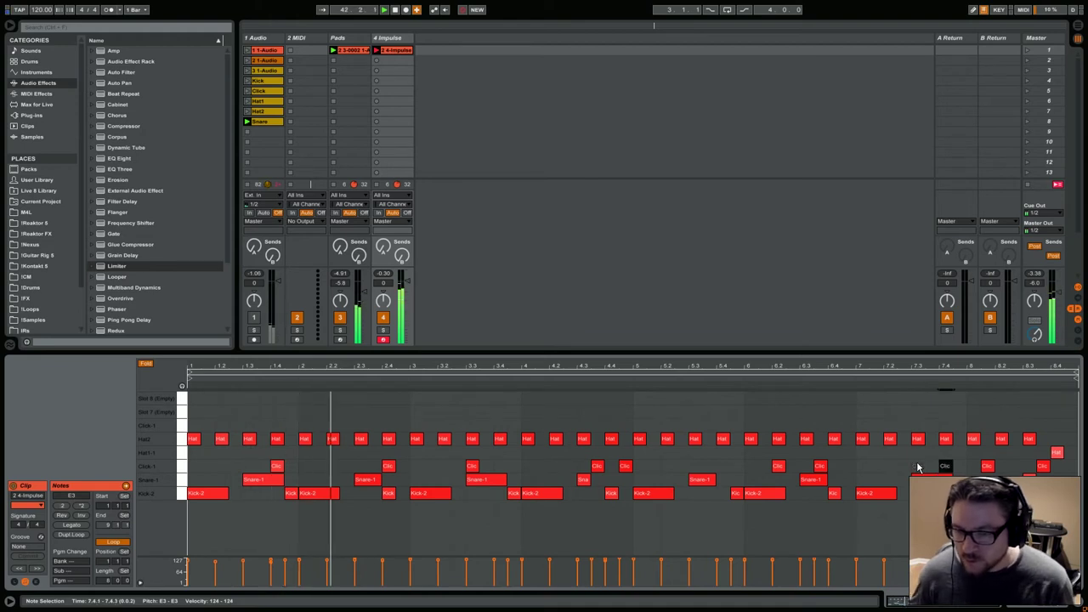
Step: Overdub Hat1-1 hits into the Impulse clip and quantize them
{"action": "left_click", "coordinate": [404, 52]}
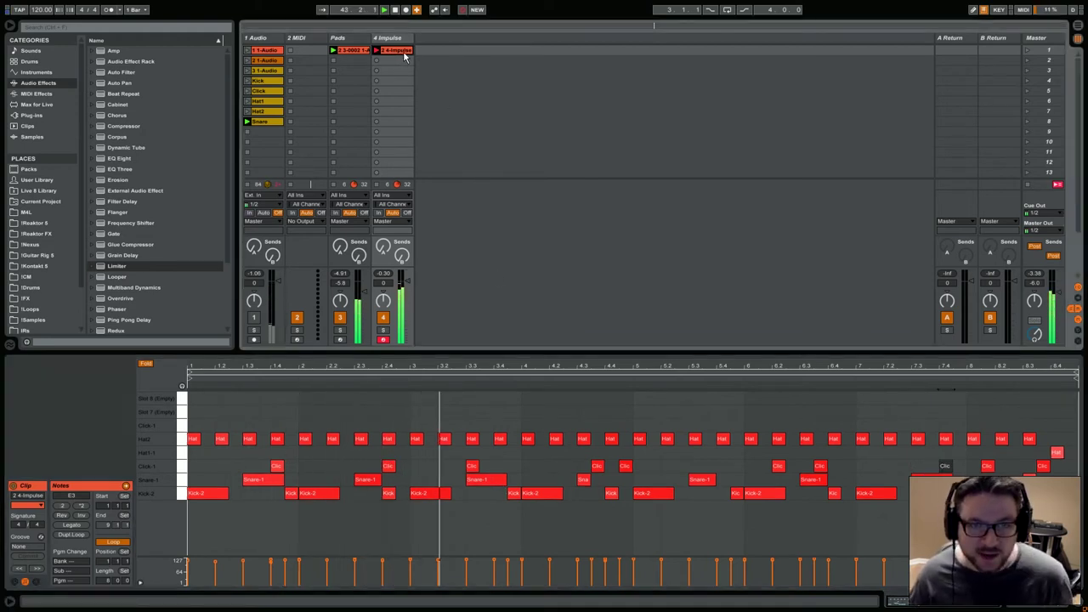
{"action": "left_click", "coordinate": [462, 9]}
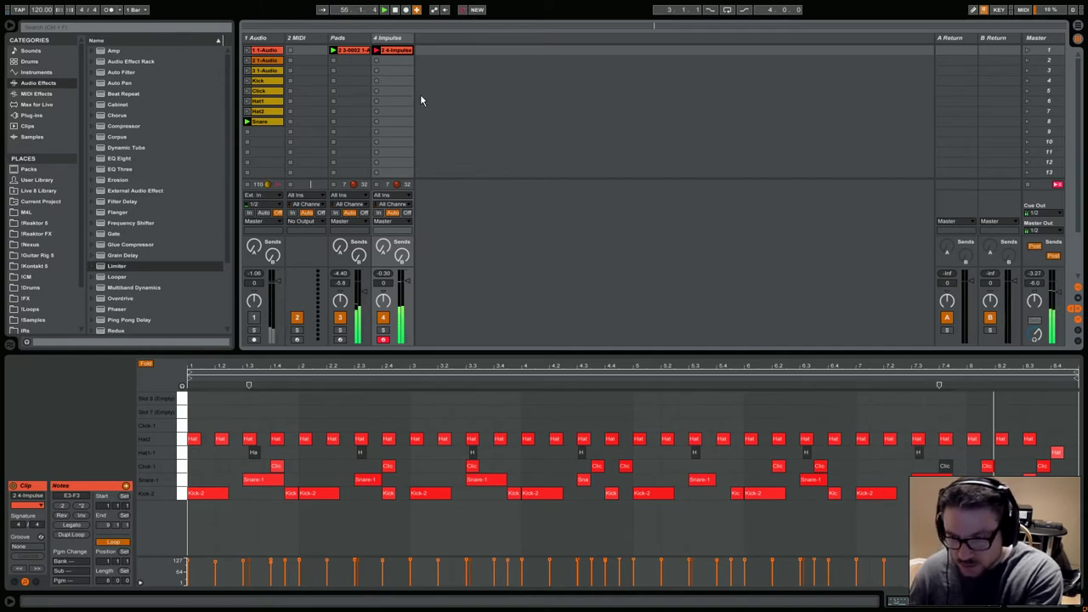
{"action": "left_click", "coordinate": [185, 455]}
{"action": "key", "text": "ctrl+u"}
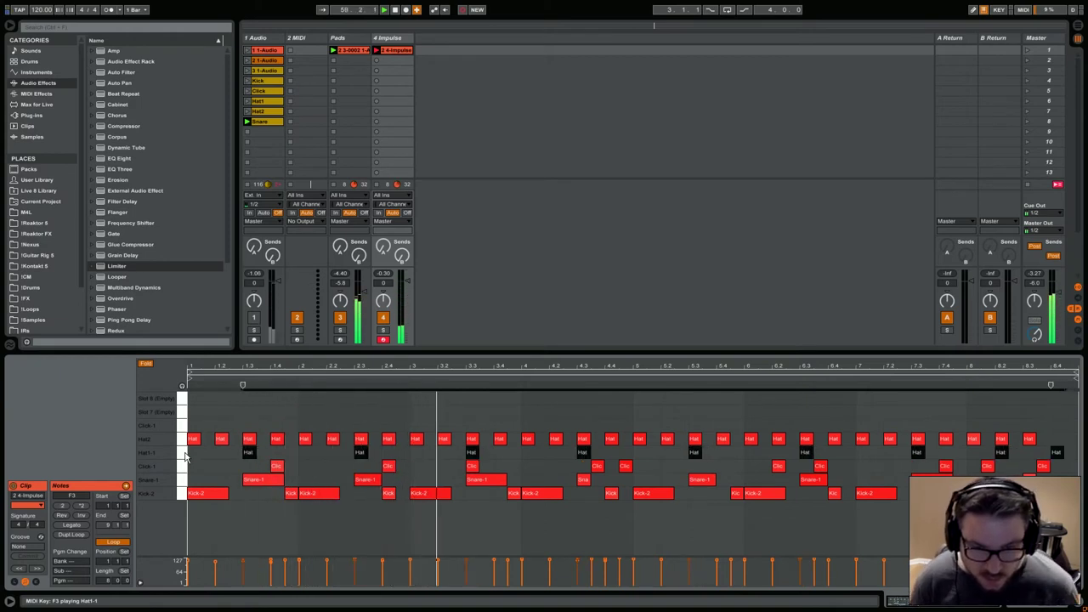
Step: Shift all Hat1-1 notes half a beat earlier, shrink the note editor, and save the set
{"action": "key", "text": "Left"}
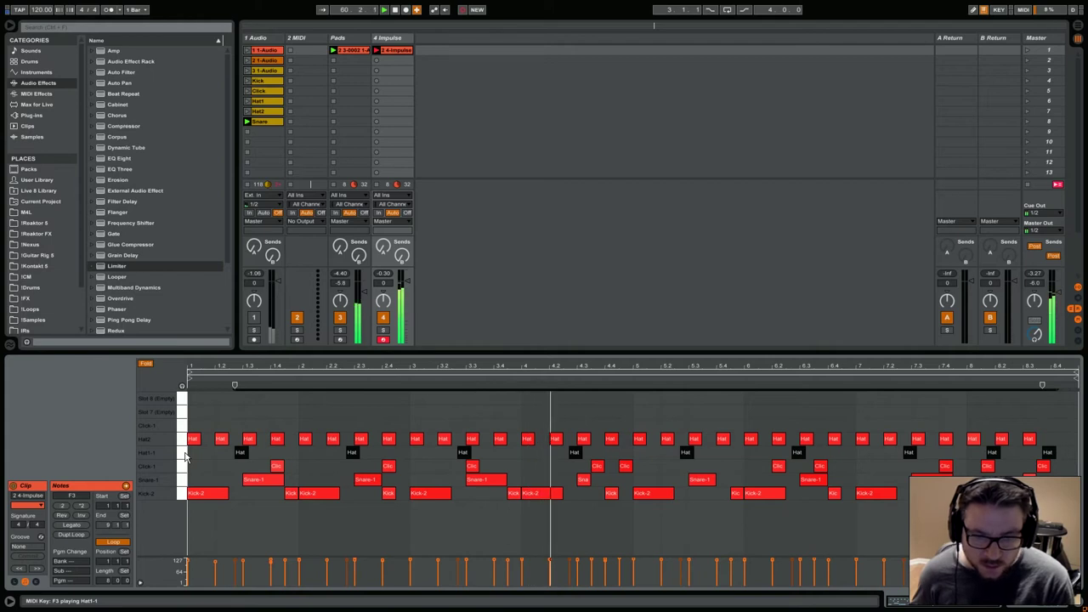
{"action": "key", "text": "Left"}
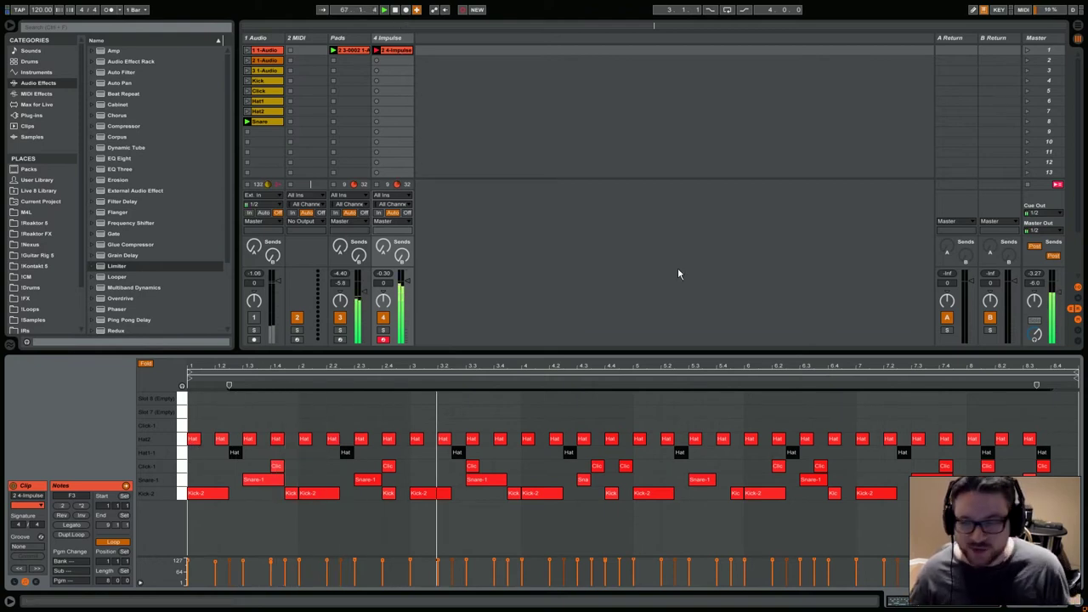
{"action": "left_click_drag", "start_coordinate": [793, 351], "coordinate": [792, 433]}
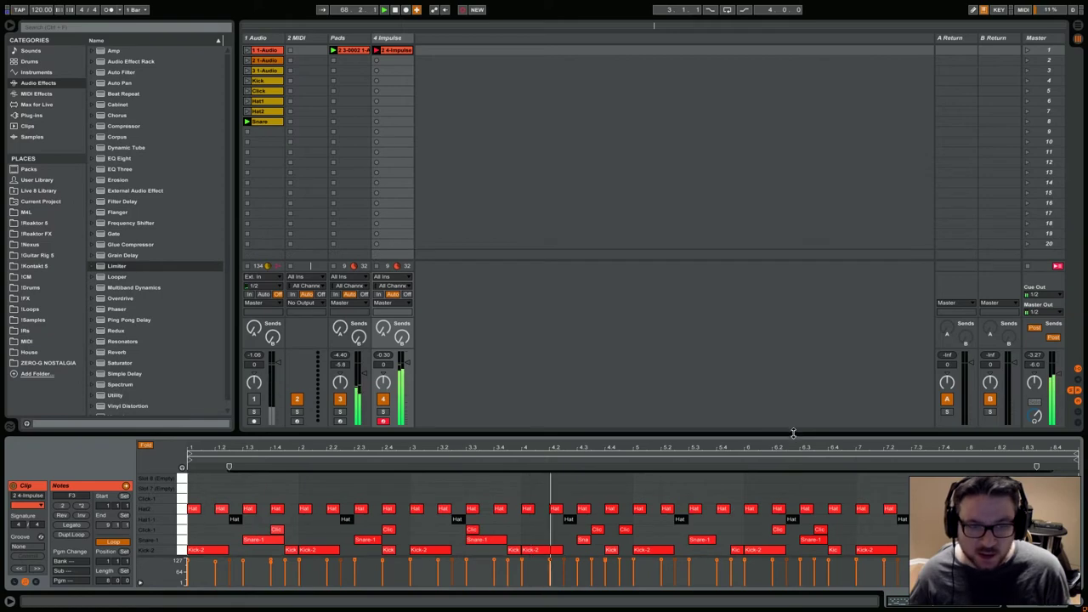
{"action": "key", "text": "ctrl+s"}
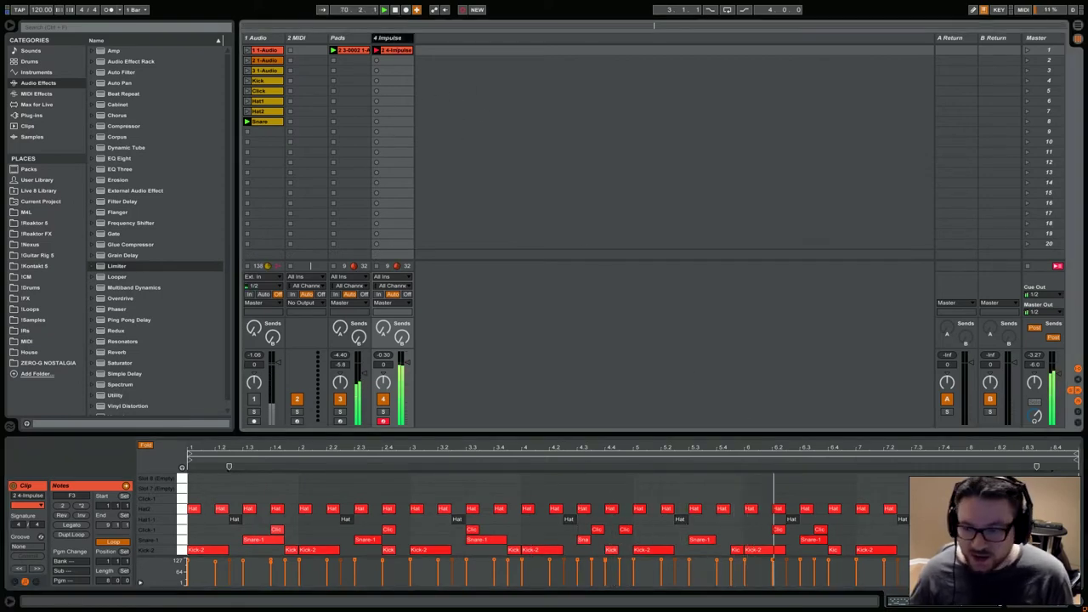
Step: Solo the 4 Impulse track and lower its first Click-1 slot's volume to about -4.57 dB
{"action": "left_click", "coordinate": [1025, 608]}
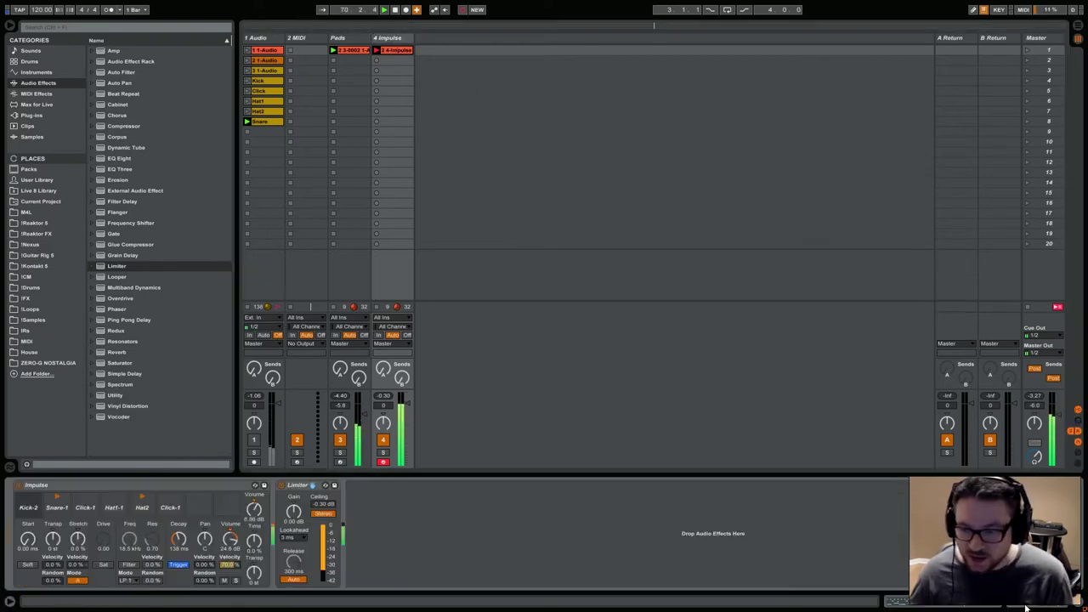
{"action": "left_click", "coordinate": [383, 452]}
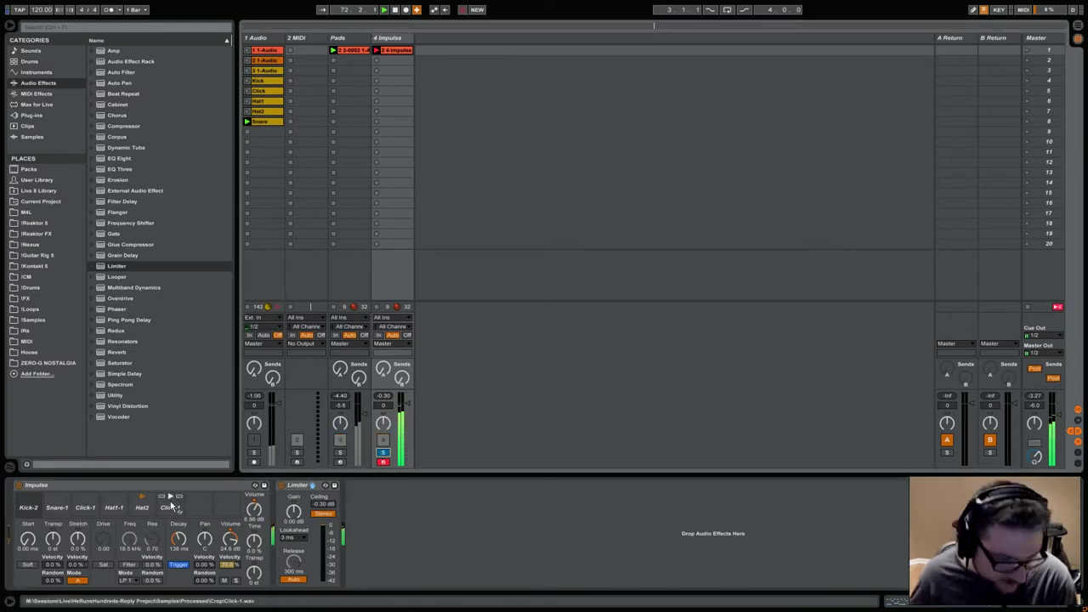
{"action": "left_click", "coordinate": [83, 508]}
{"action": "left_click_drag", "start_coordinate": [230, 541], "coordinate": [230, 557]}
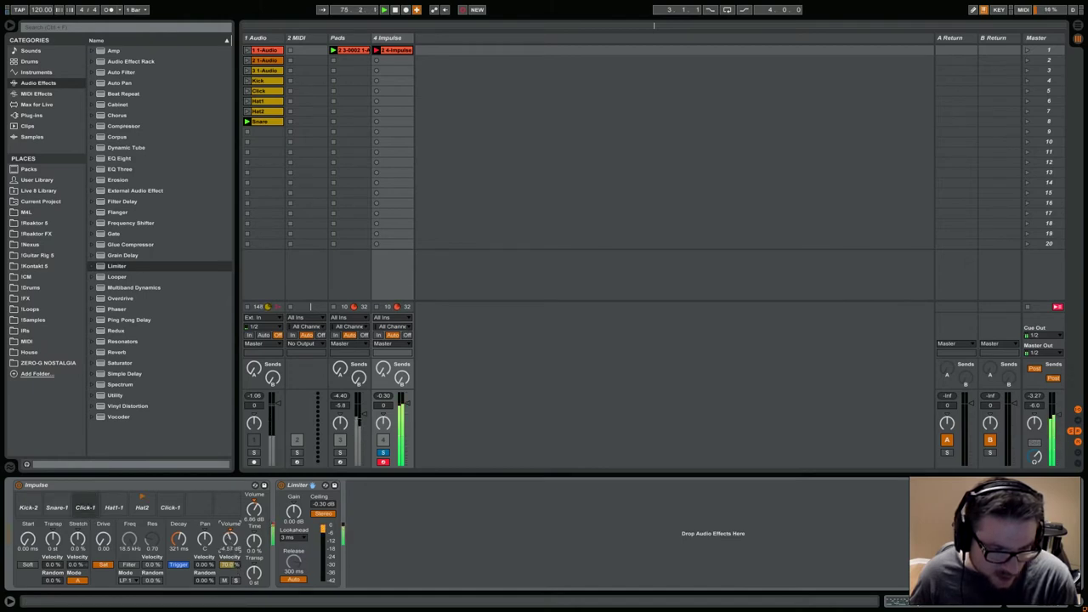
Step: Lower the Hat1-1 slot's volume in Impulse, check the last Click-1 and Kick-2 slots, and set Snare-1's volume to about 9.71 dB
{"action": "left_click", "coordinate": [113, 508]}
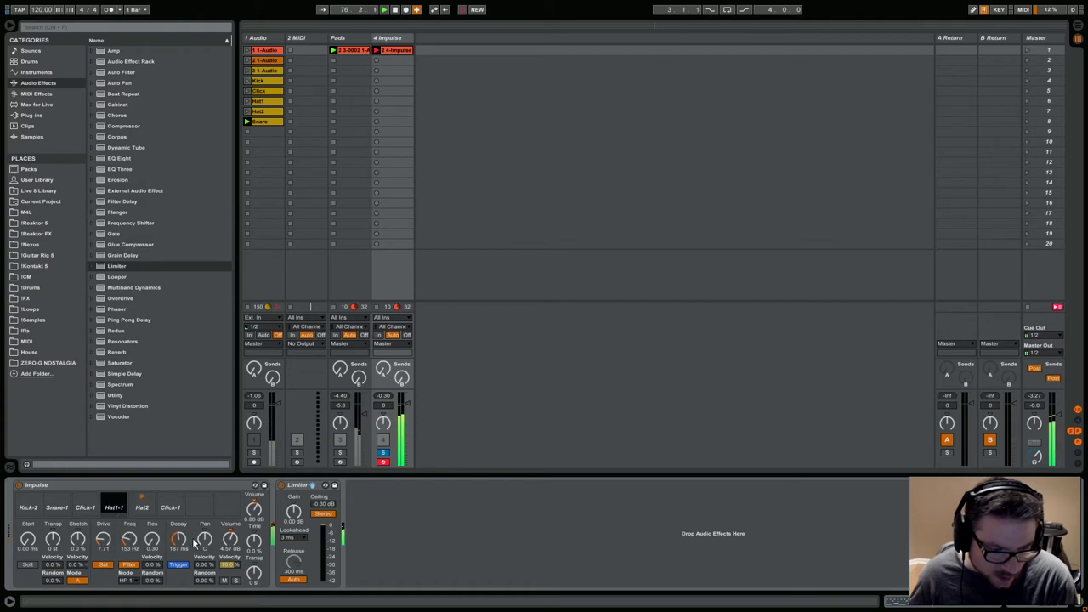
{"action": "left_click_drag", "start_coordinate": [228, 539], "coordinate": [228, 547]}
{"action": "left_click", "coordinate": [170, 506]}
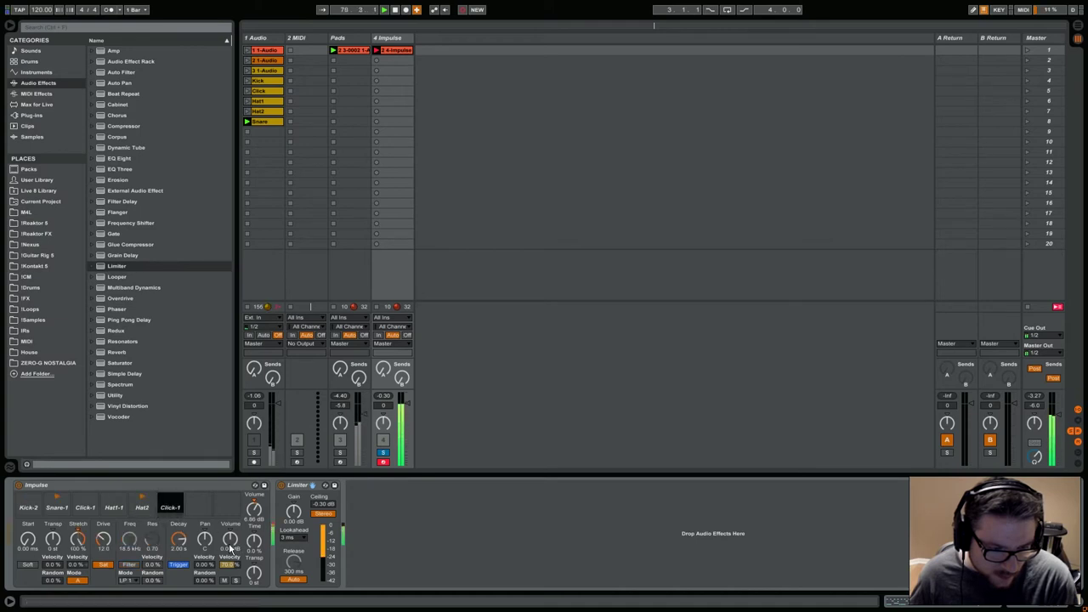
{"action": "left_click", "coordinate": [28, 506]}
{"action": "left_click", "coordinate": [56, 508]}
{"action": "left_click", "coordinate": [56, 508]}
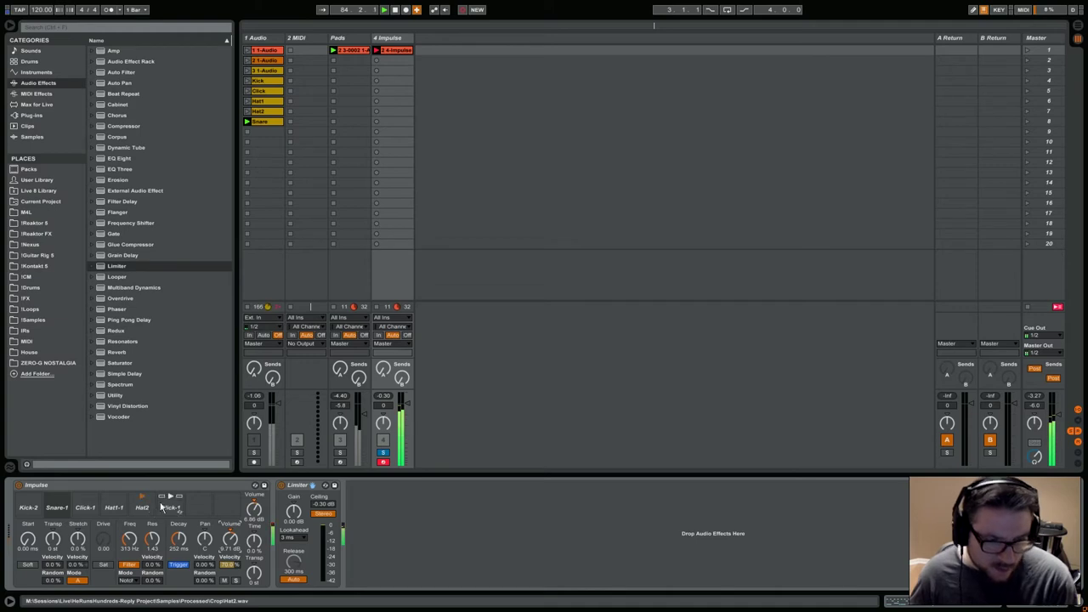
Step: Select the Snare-1, Click-1 and Hat1-1 notes in turn in the Impulse clip, nudging the Click-1 notes slightly later
{"action": "left_click", "coordinate": [395, 49]}
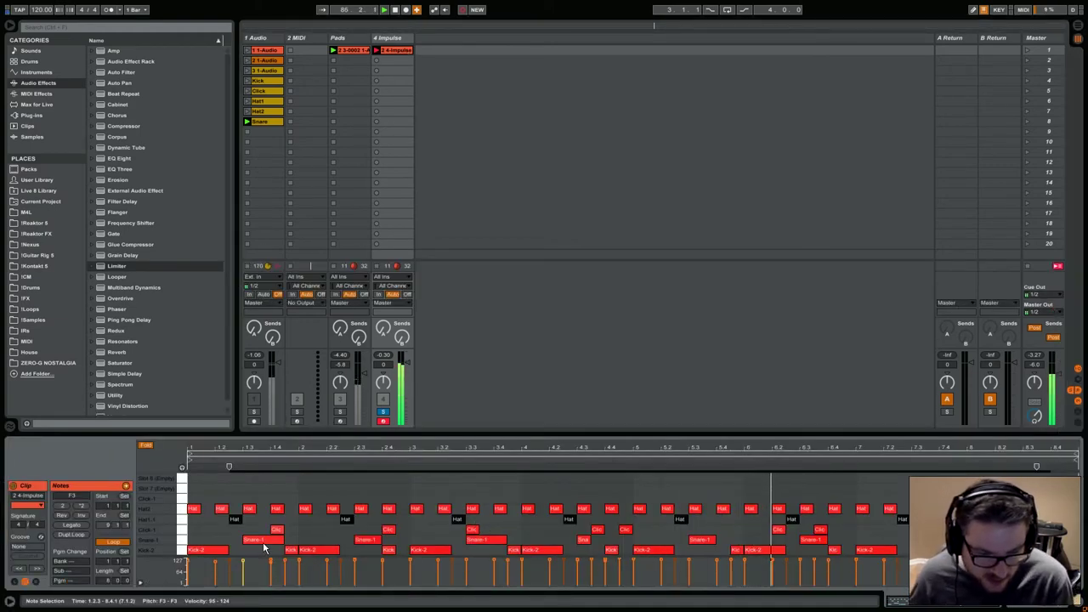
{"action": "left_click", "coordinate": [180, 541]}
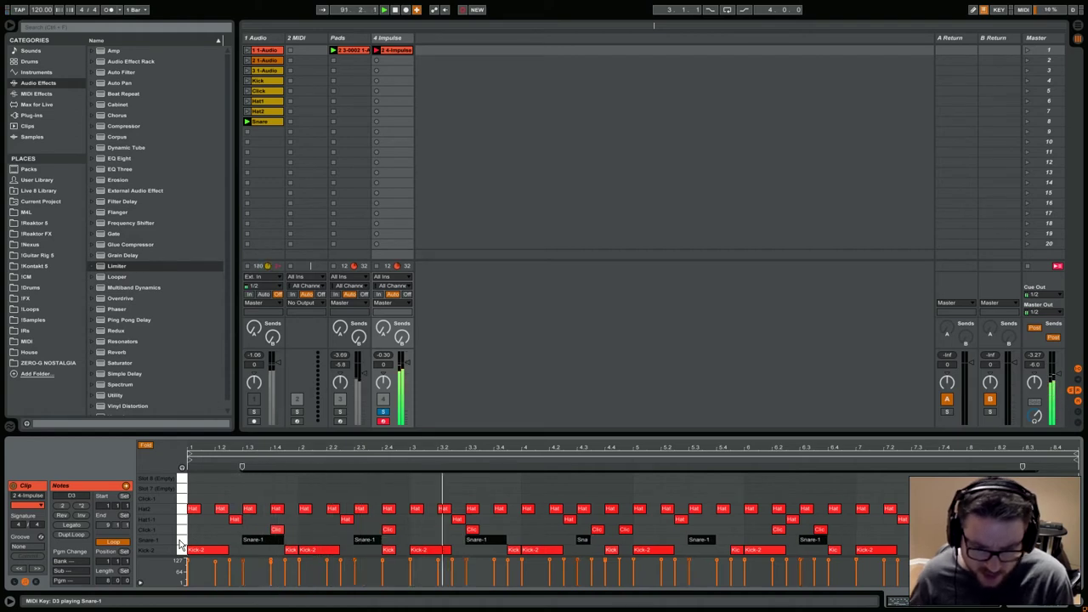
{"action": "left_click", "coordinate": [183, 532]}
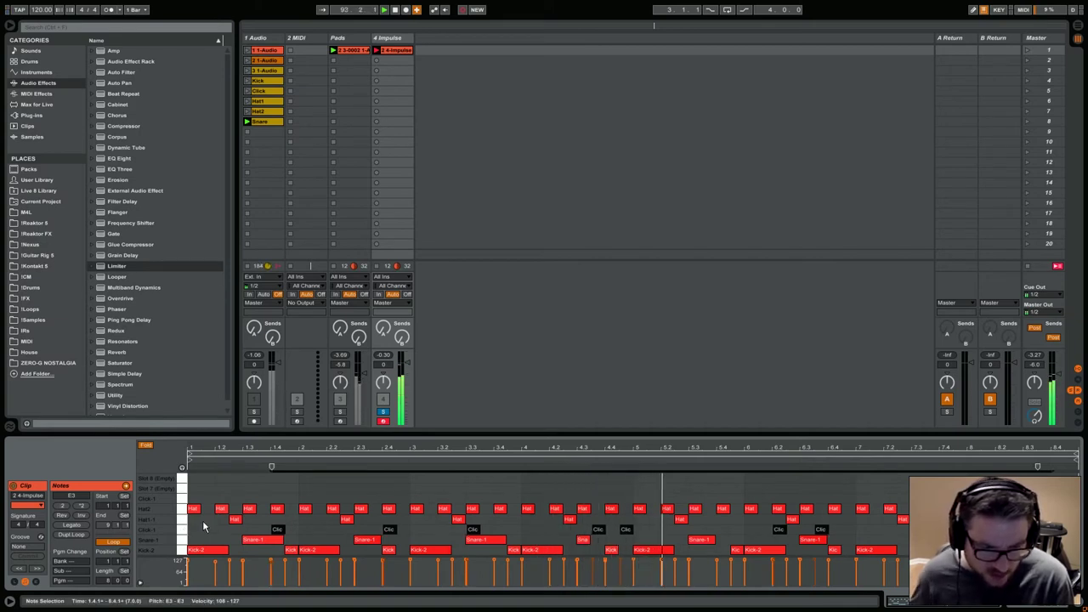
{"action": "left_click", "coordinate": [189, 524]}
{"action": "left_click", "coordinate": [187, 520]}
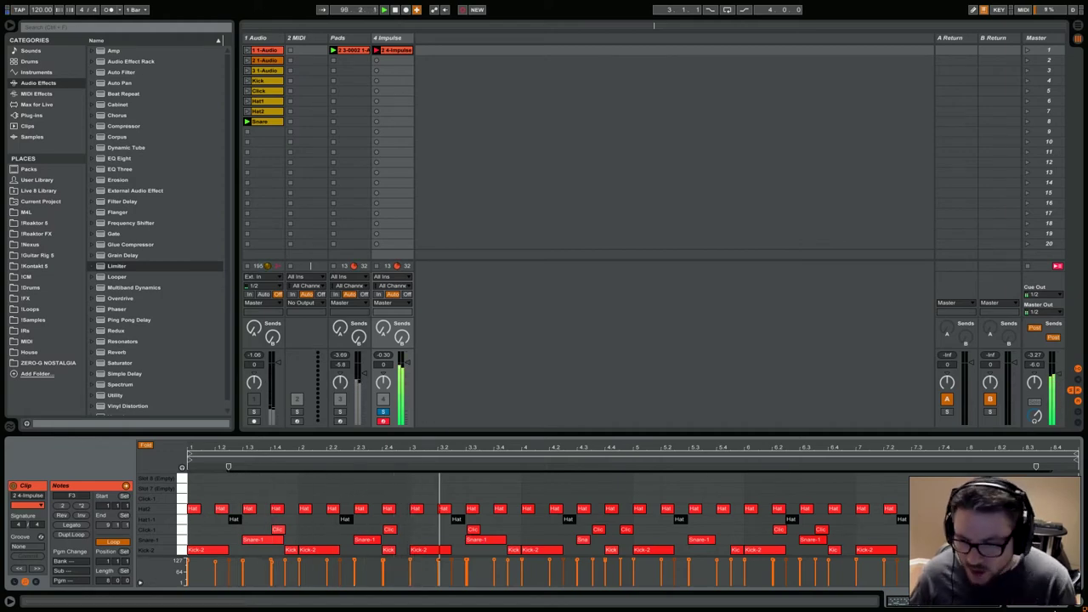
Step: Return to the Impulse device, solo Kick-2, and set its volume to about 13.1 dB and its decay to about 130 ms
{"action": "key", "text": "shift+Tab"}
{"action": "left_click", "coordinate": [31, 499]}
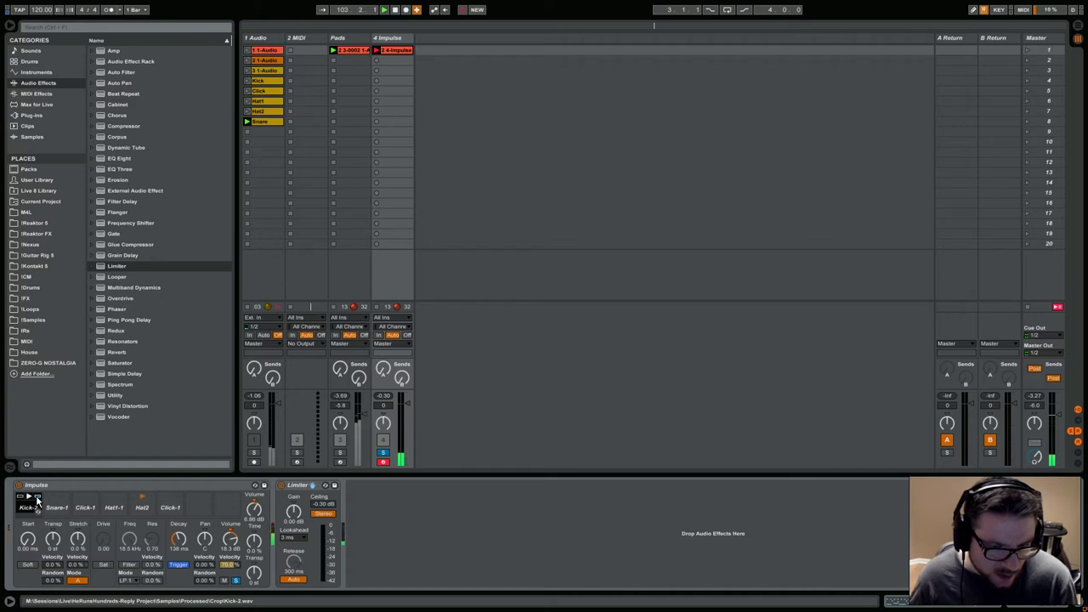
{"action": "mouse_move", "coordinate": [231, 533]}
{"action": "left_mouse_down"}
{"action": "mouse_move", "coordinate": [234, 541]}
{"action": "mouse_move", "coordinate": [233, 531]}
{"action": "left_mouse_up"}
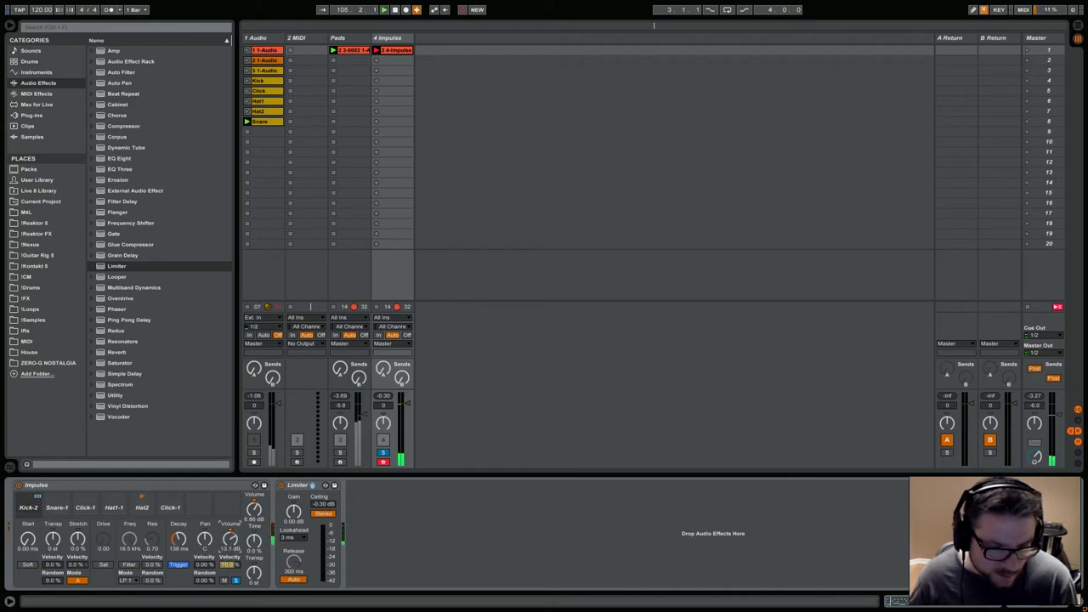
{"action": "left_click_drag", "start_coordinate": [178, 539], "coordinate": [183, 539]}
Step: Solo the Snare-1 slot to check it, solo the first Click-1 slot, and lower the latter's volume to about -10.9 dB
{"action": "left_click", "coordinate": [66, 497]}
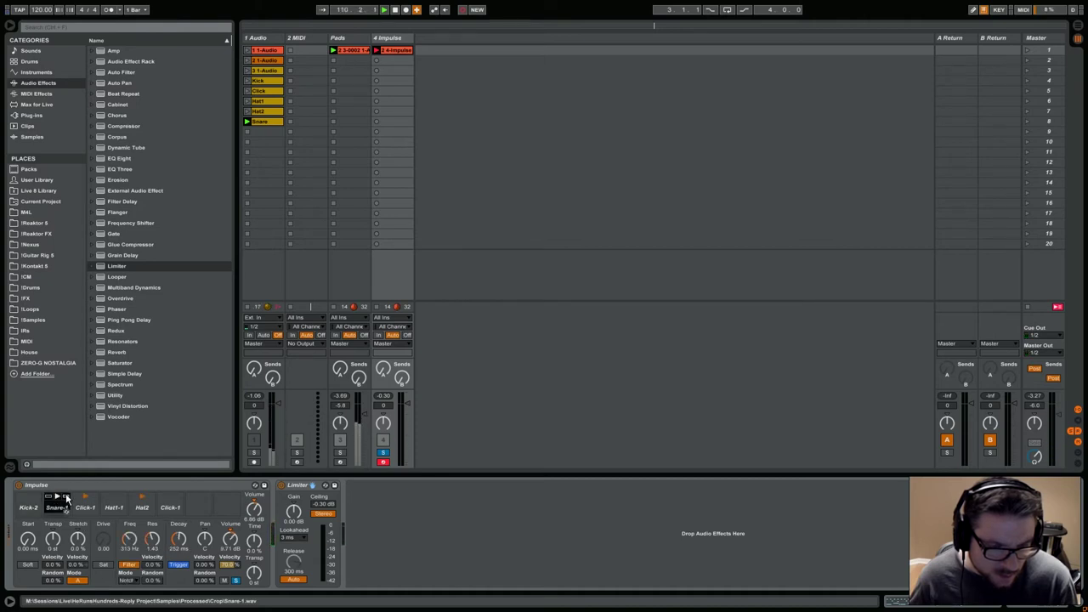
{"action": "left_click", "coordinate": [89, 507]}
{"action": "left_click", "coordinate": [91, 506]}
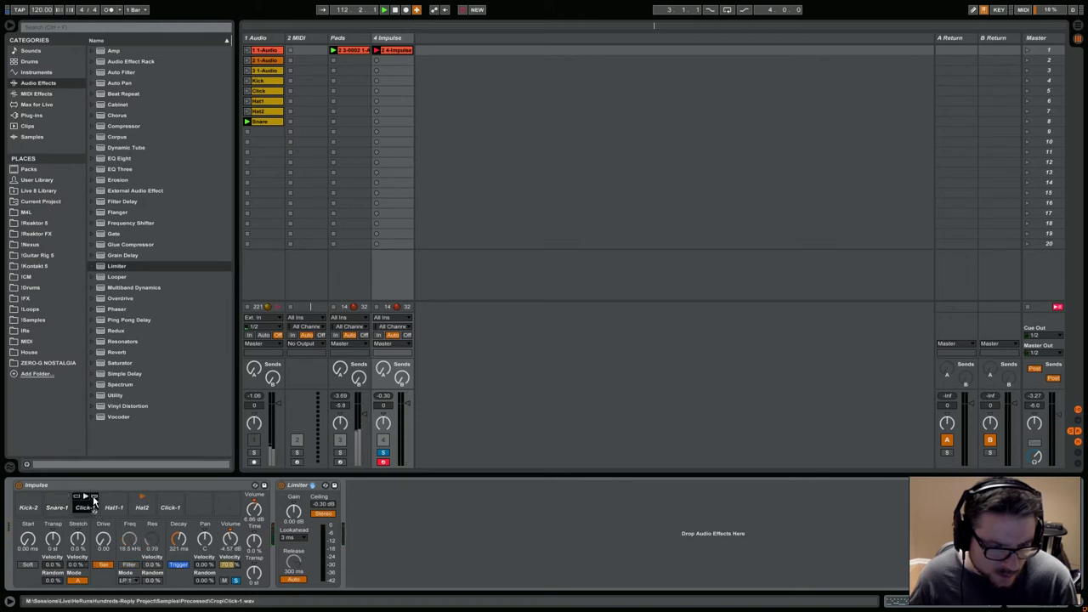
{"action": "left_click_drag", "start_coordinate": [229, 538], "coordinate": [230, 560]}
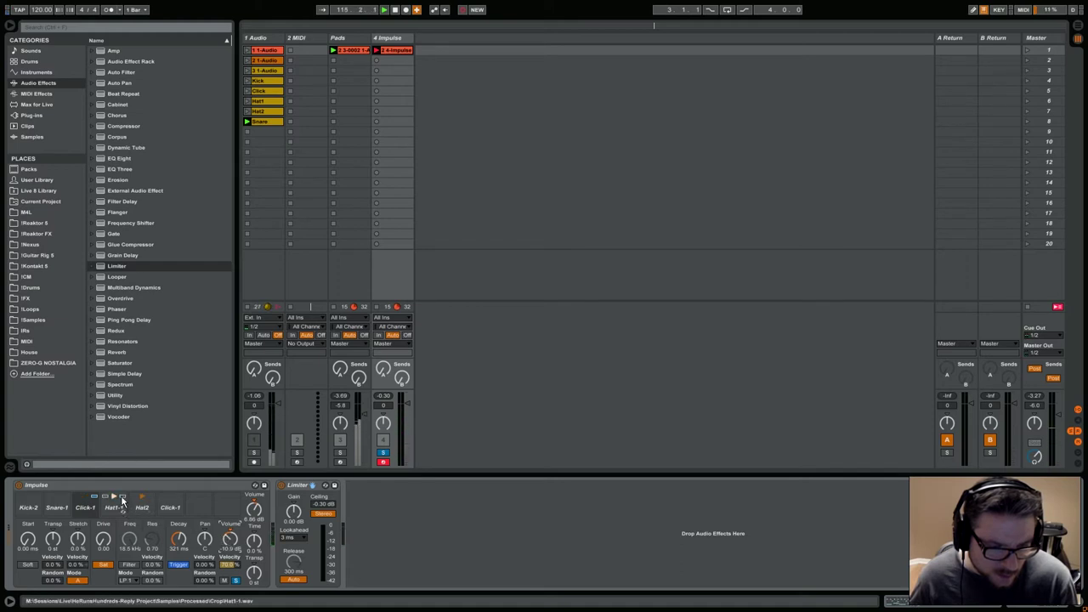
Step: Solo the Hat1-1 and Hat2 slots in turn and balance their volumes, bringing Hat1-1 to about -4.00 dB and lowering Hat2
{"action": "left_click", "coordinate": [114, 508]}
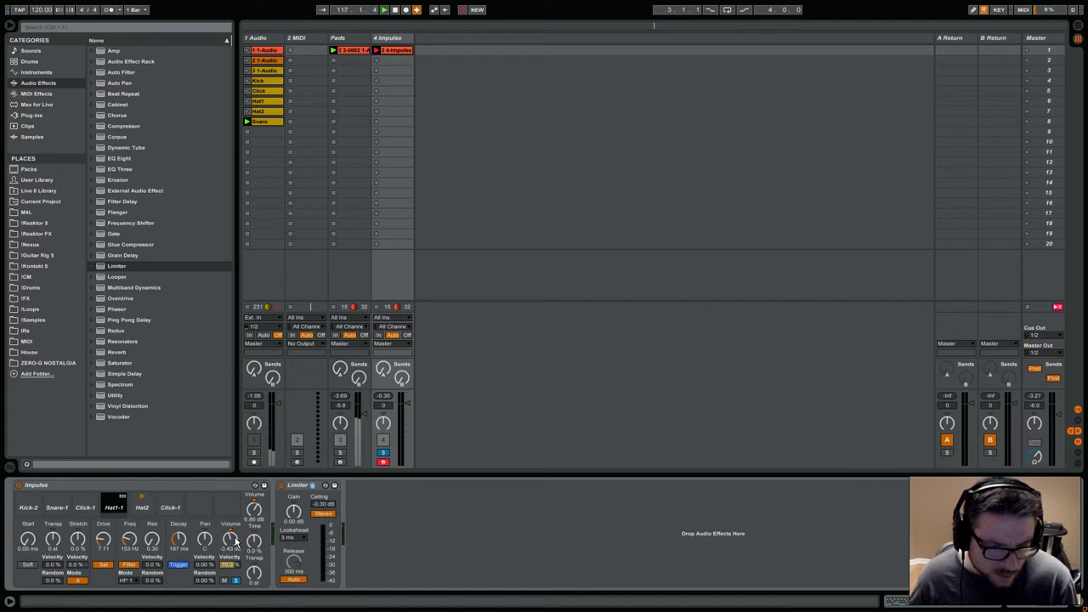
{"action": "left_click", "coordinate": [146, 503]}
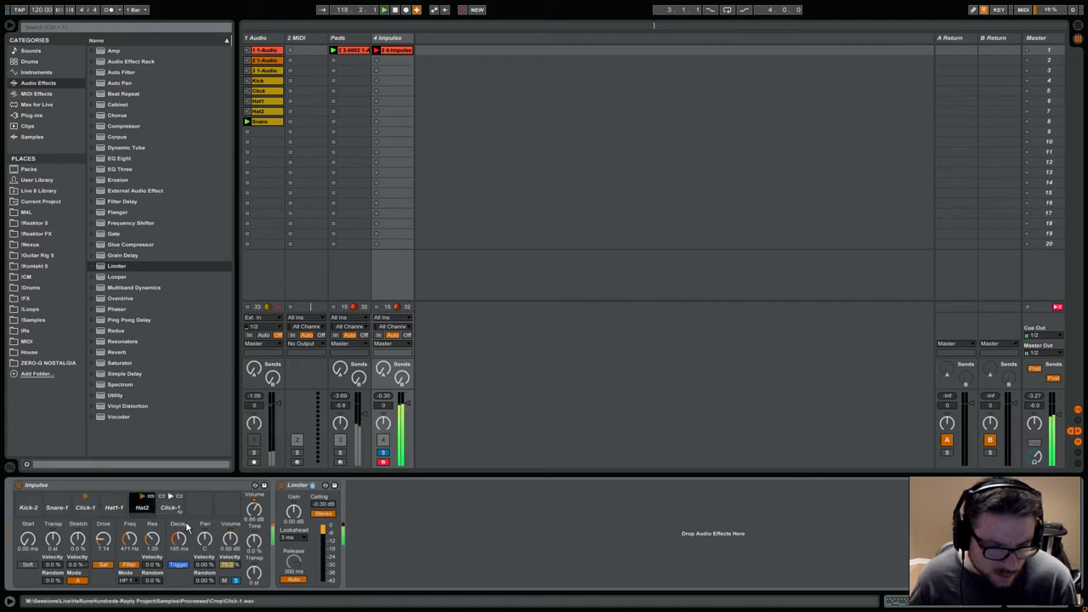
{"action": "left_click_drag", "start_coordinate": [229, 538], "coordinate": [230, 553]}
{"action": "left_click", "coordinate": [170, 504]}
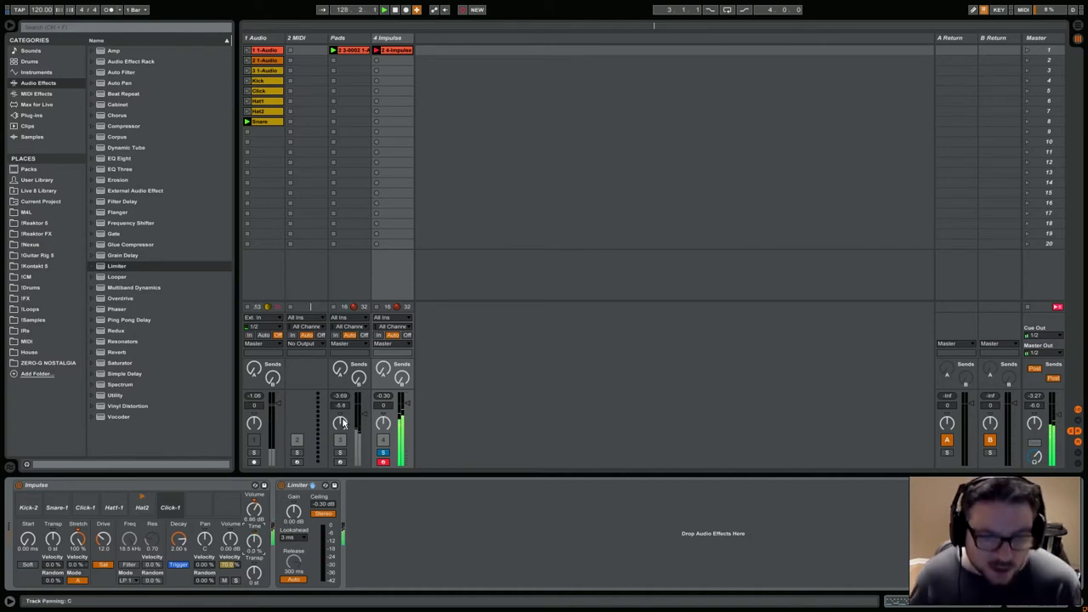
Step: Unsolo the 4 Impulse track and lower the last Click-1 slot's volume to about -14 dB
{"action": "left_click", "coordinate": [381, 452]}
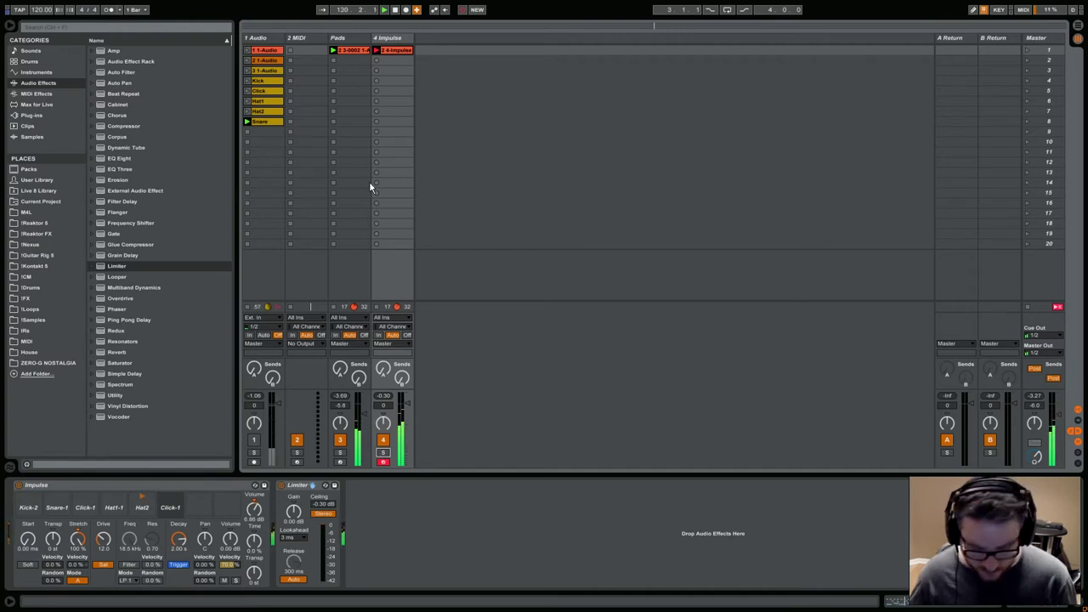
{"action": "left_click", "coordinate": [170, 508]}
{"action": "left_click", "coordinate": [229, 539]}
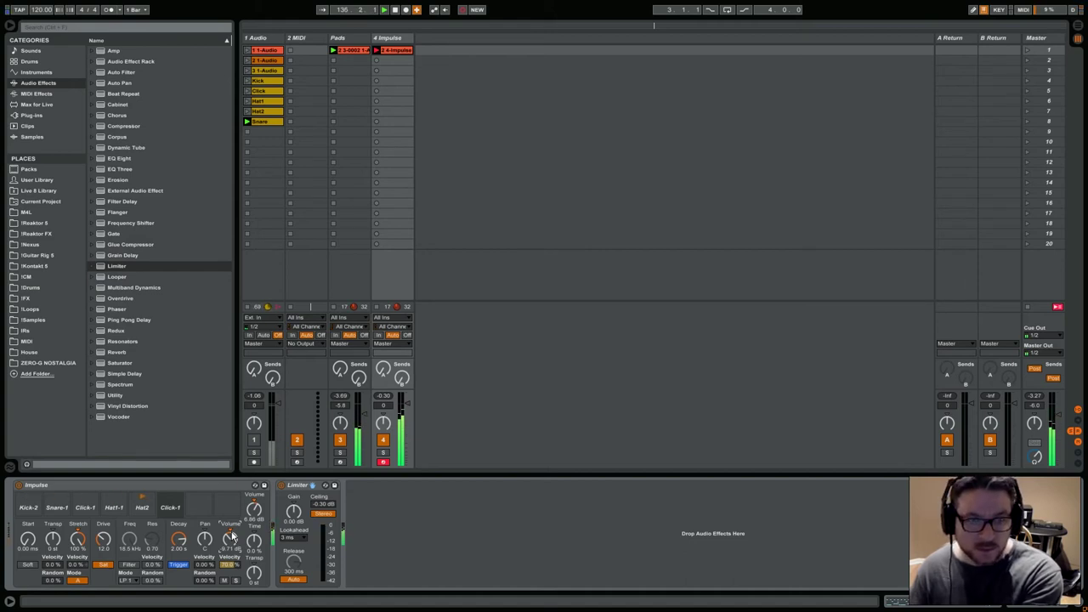
{"action": "left_click_drag", "start_coordinate": [236, 534], "coordinate": [236, 544]}
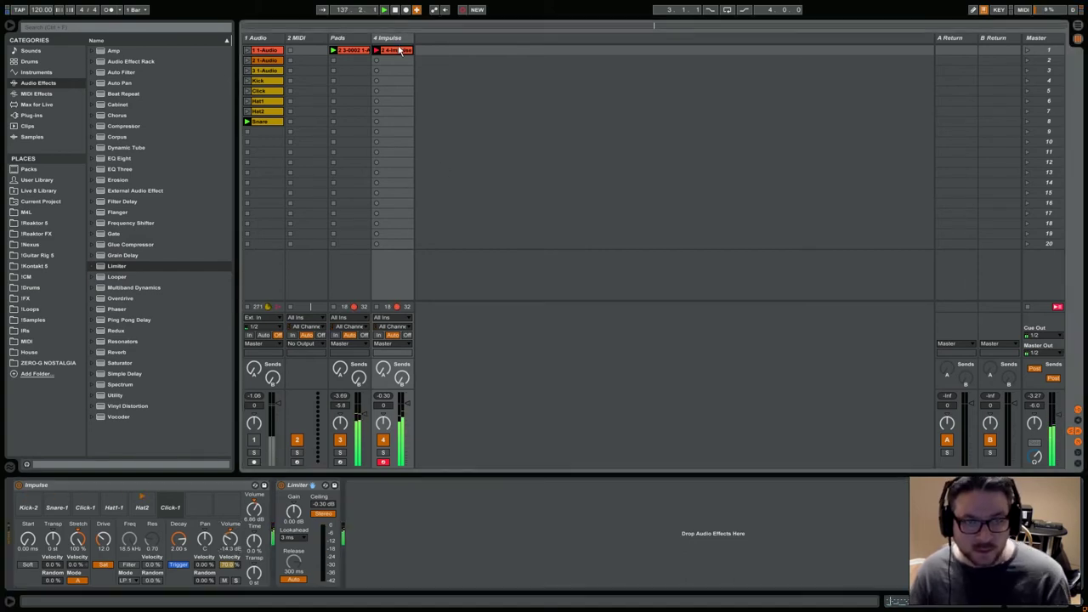
Step: Check the Impulse clip's notes, return to the device, and set the last Click-1 slot's volume to about -10.9 dB
{"action": "key", "text": "shift+Tab"}
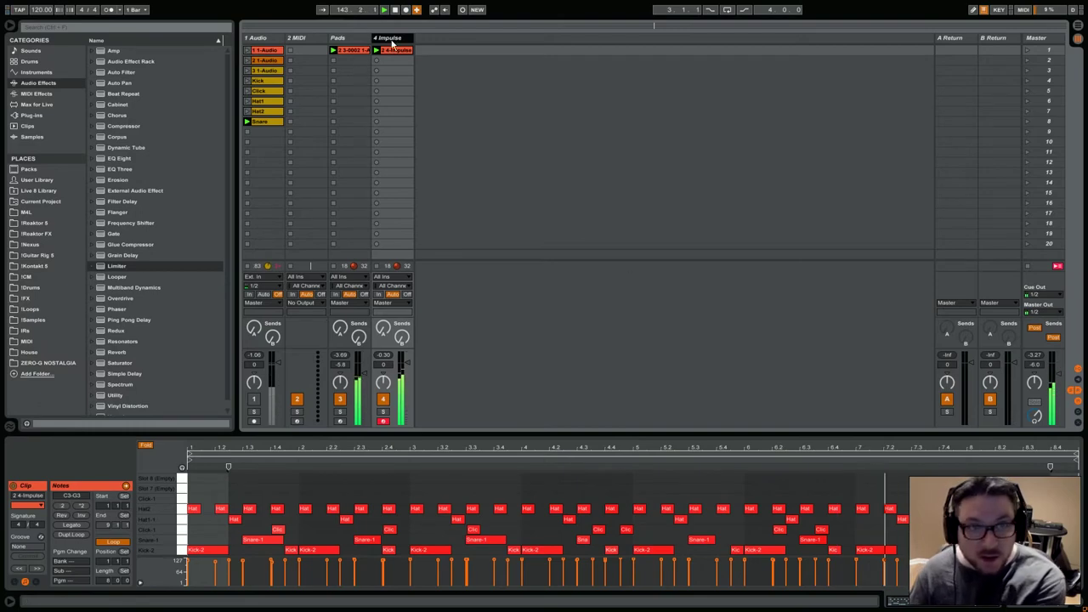
{"action": "left_click", "coordinate": [386, 37]}
{"action": "mouse_move", "coordinate": [236, 545]}
{"action": "left_mouse_down"}
{"action": "mouse_move", "coordinate": [236, 578]}
{"action": "mouse_move", "coordinate": [236, 562]}
{"action": "left_mouse_up"}
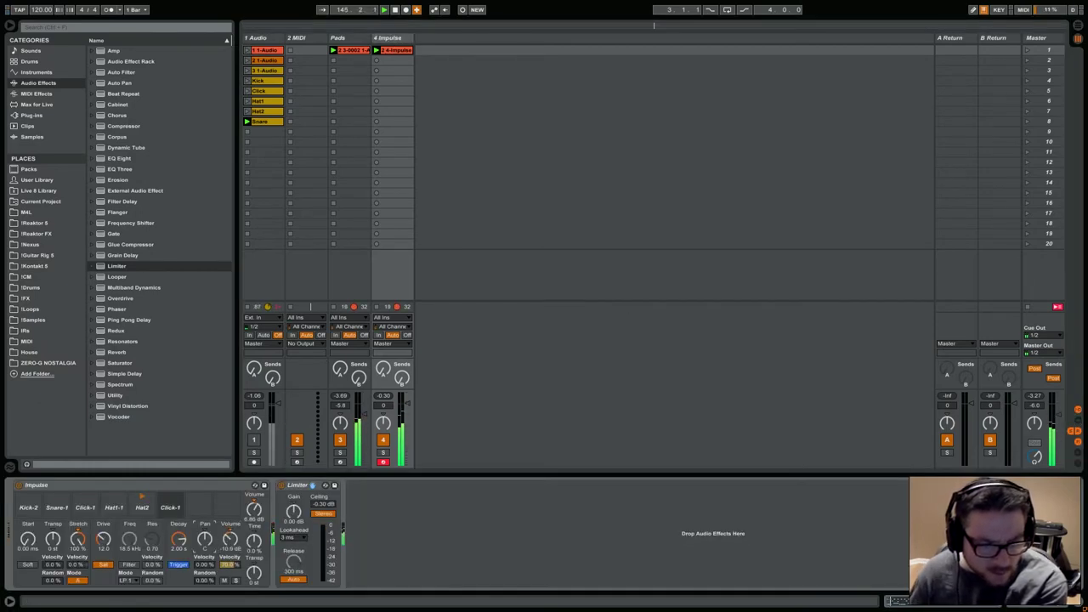
Step: Pan the first Click-1 slot to about 10L and Hat1-1 to about 7R, and check the Hat2 and Kick-2 slots
{"action": "left_click", "coordinate": [84, 510]}
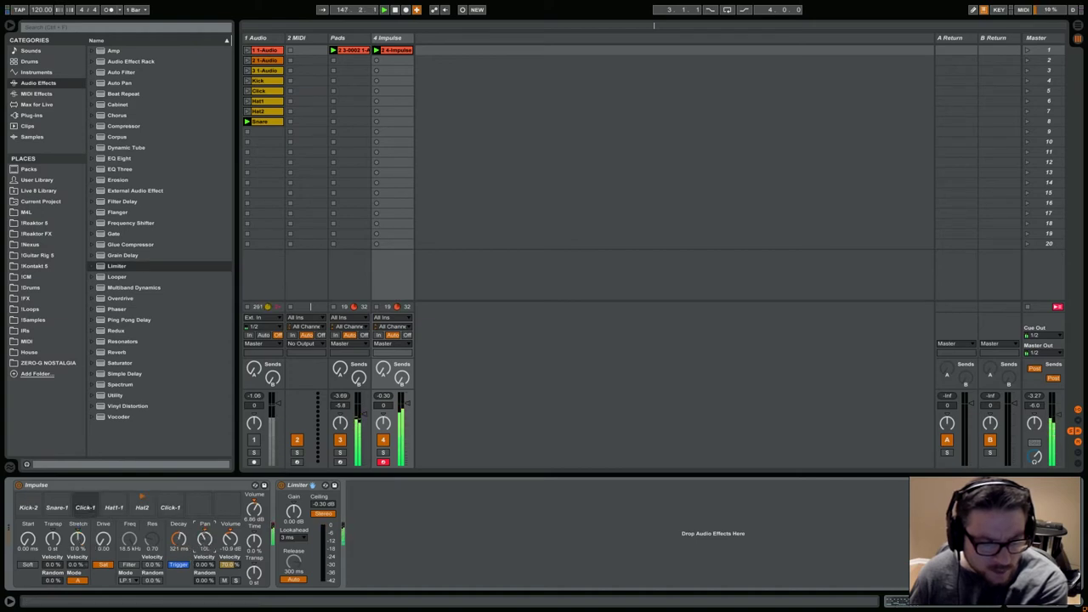
{"action": "left_click", "coordinate": [113, 507]}
{"action": "left_click", "coordinate": [141, 508]}
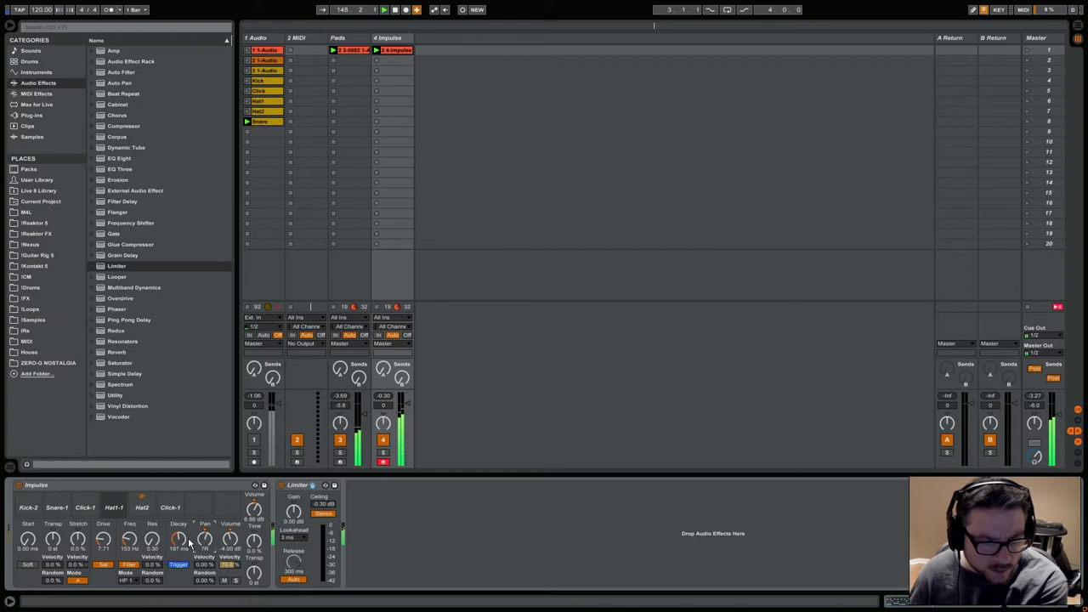
{"action": "left_click", "coordinate": [28, 510]}
{"action": "left_click", "coordinate": [28, 510]}
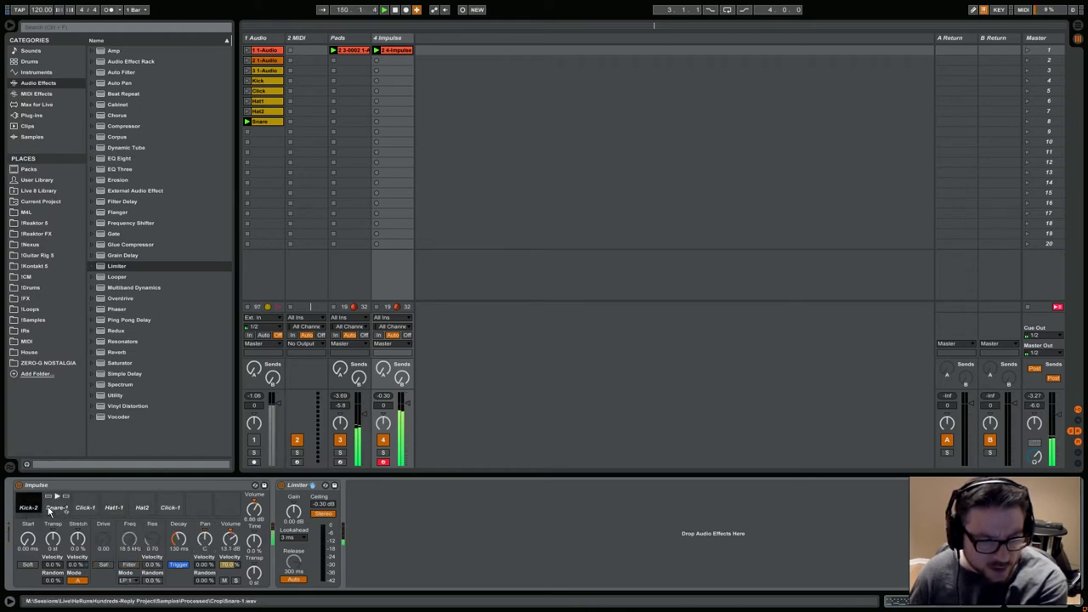
Step: Set the last Click-1 slot to pan 6R, volume about -11.4 dB and decay 10.0 s, and try a -12 st transposition
{"action": "left_click", "coordinate": [170, 507]}
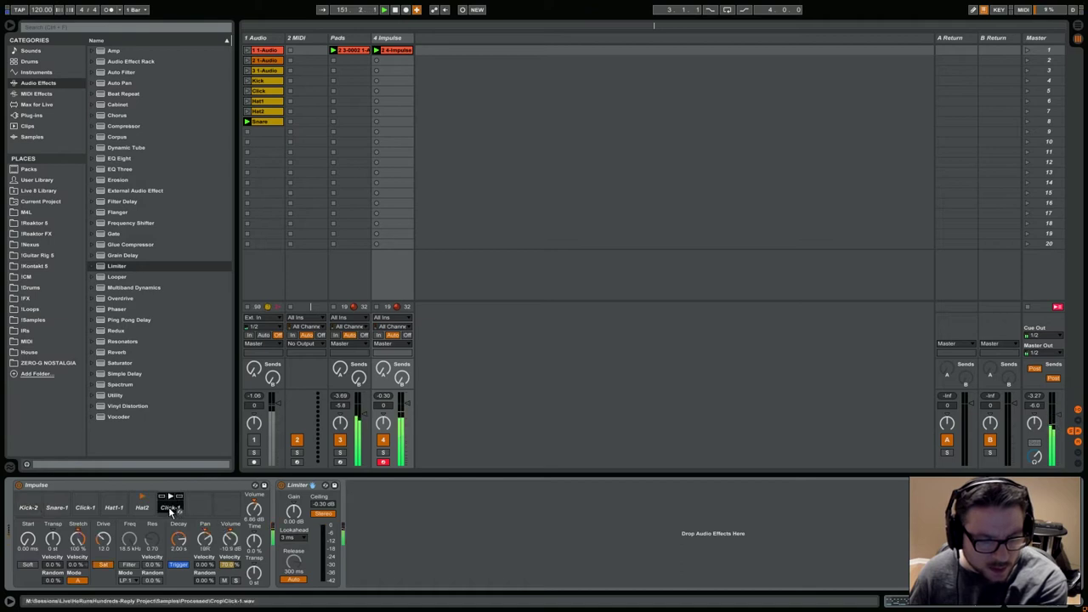
{"action": "left_click_drag", "start_coordinate": [224, 538], "coordinate": [229, 532]}
{"action": "left_click_drag", "start_coordinate": [53, 539], "coordinate": [53, 532]}
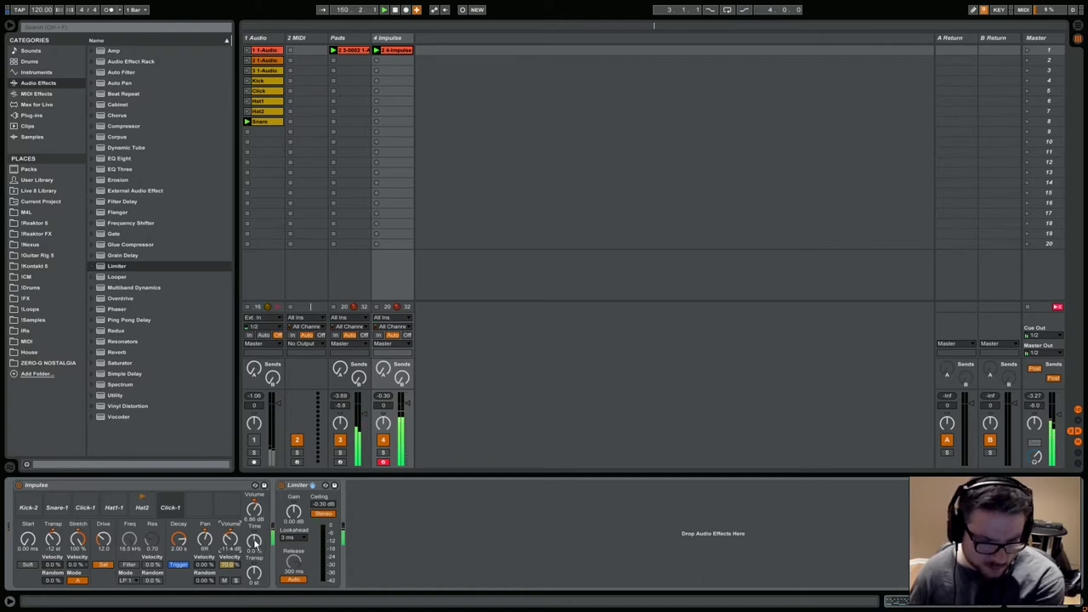
{"action": "left_click_drag", "start_coordinate": [177, 539], "coordinate": [177, 553]}
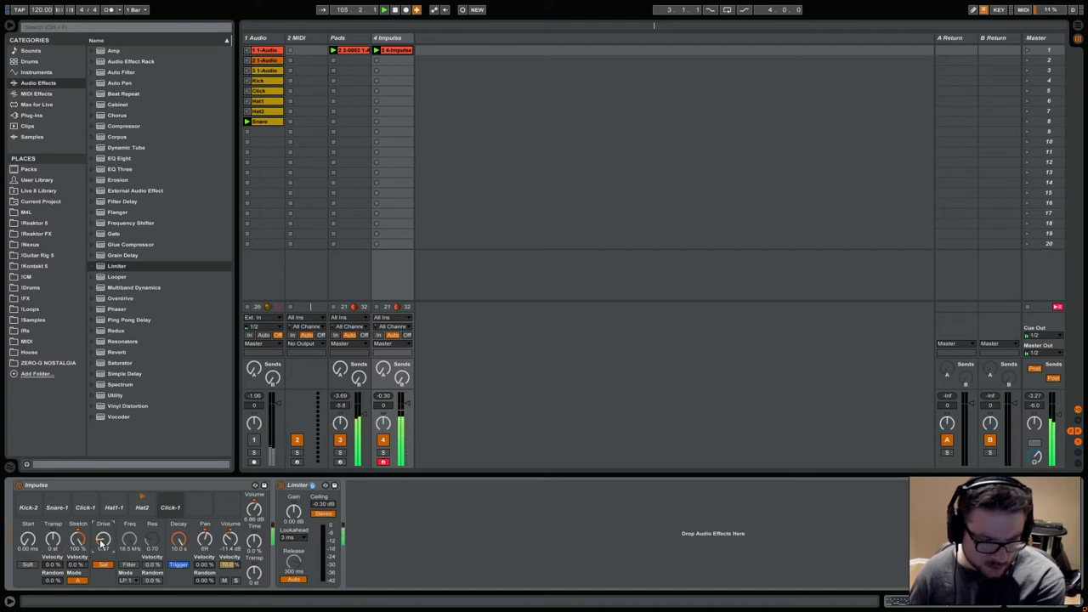
Step: Enable the last Click-1 slot's filter in notch mode with resonance about 4.85, set drive to about 6.57, and sweep the frequency with the slot soloed
{"action": "left_click", "coordinate": [129, 565]}
{"action": "scroll", "coordinate": [136, 580], "scroll_direction": "down", "scroll_amount": 2}
{"action": "mouse_move", "coordinate": [129, 539]}
{"action": "left_mouse_down"}
{"action": "mouse_move", "coordinate": [130, 548]}
{"action": "mouse_move", "coordinate": [153, 527]}
{"action": "mouse_move", "coordinate": [129, 544]}
{"action": "left_mouse_up"}
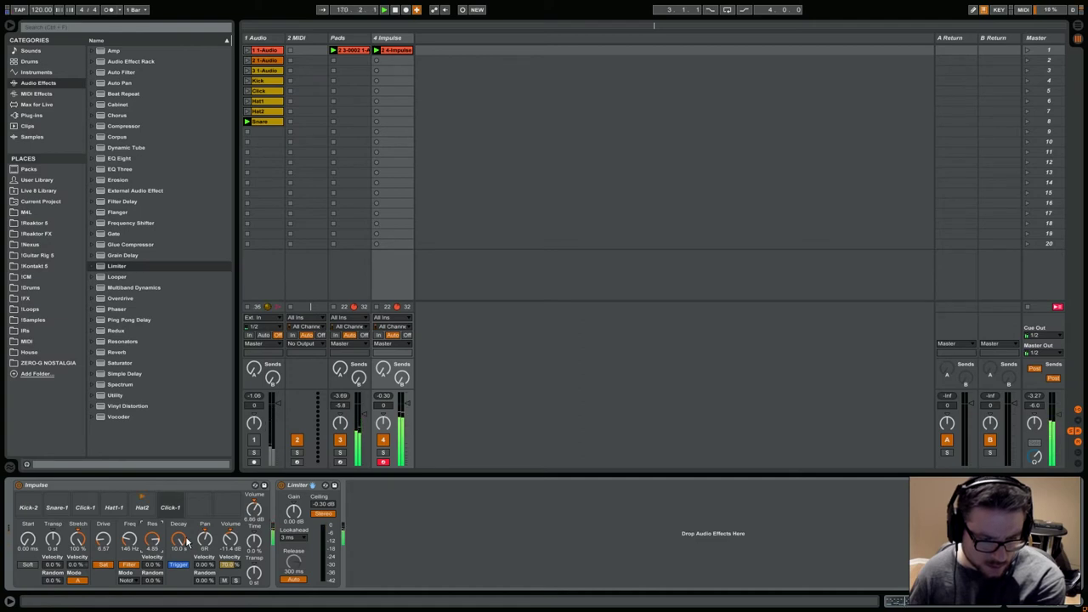
{"action": "left_click_drag", "start_coordinate": [138, 554], "coordinate": [138, 586]}
{"action": "left_click_drag", "start_coordinate": [129, 549], "coordinate": [129, 522]}
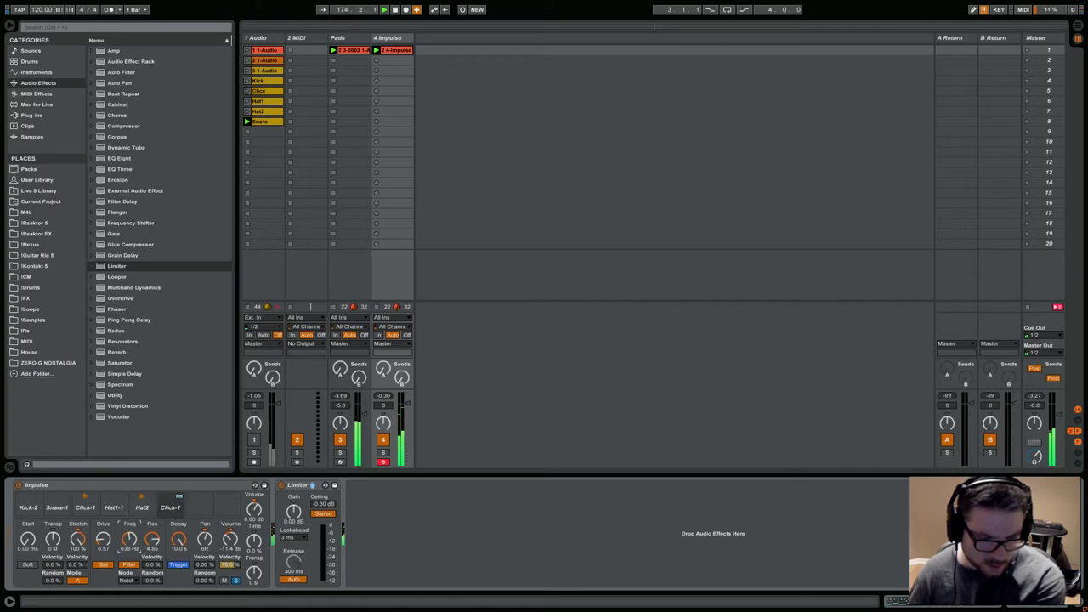
Step: Switch the last Click-1 slot's filter to HP 2 at about 255 Hz with some frequency randomization, and unsolo the slot
{"action": "left_click", "coordinate": [134, 585]}
{"action": "left_click", "coordinate": [135, 568]}
{"action": "left_click_drag", "start_coordinate": [129, 544], "coordinate": [129, 529]}
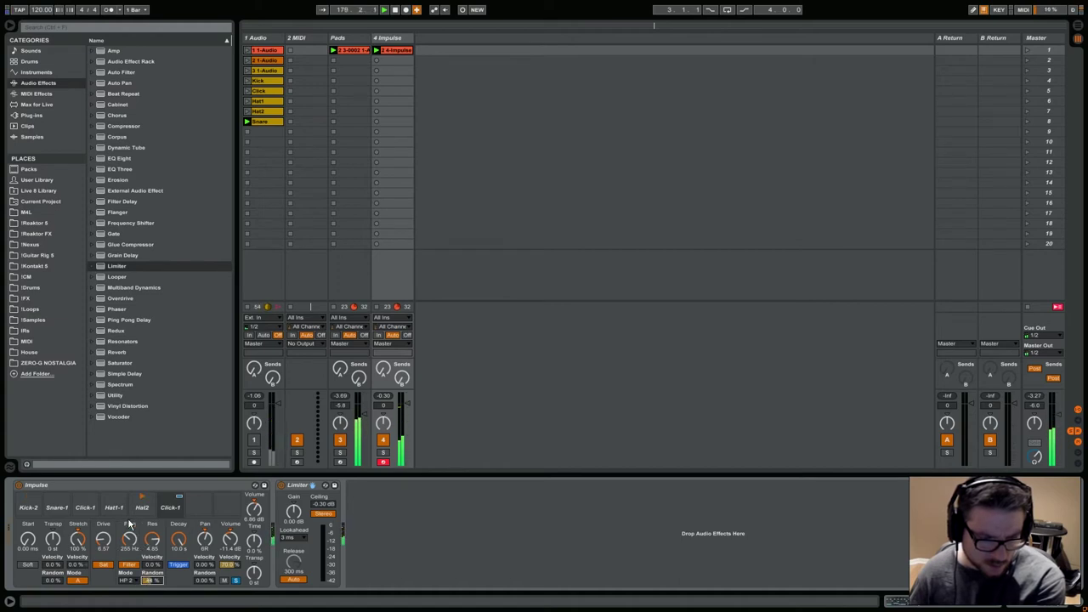
{"action": "left_click", "coordinate": [178, 503]}
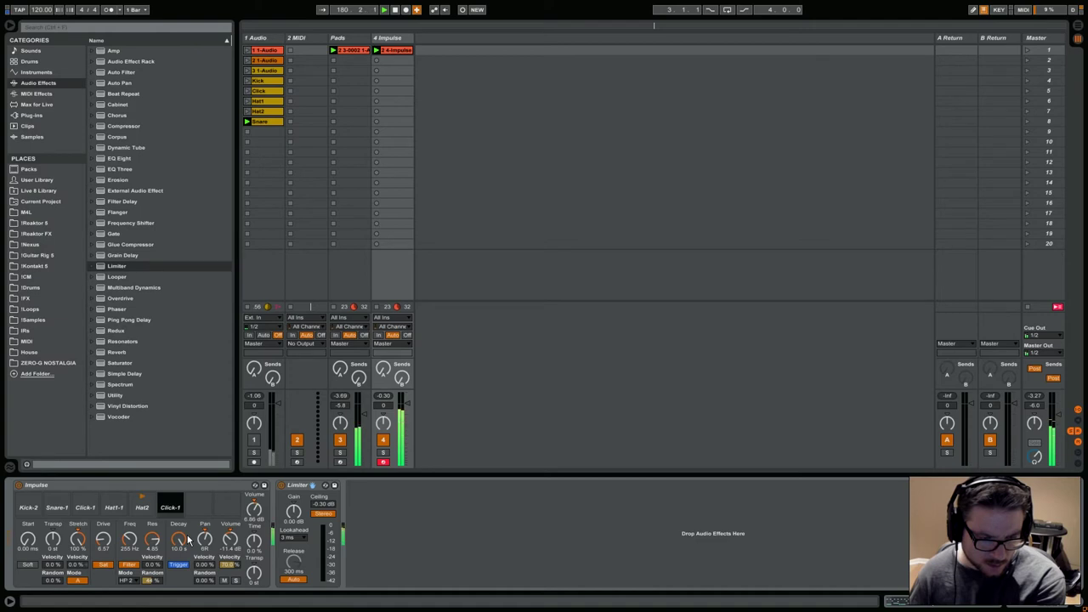
Step: Enable overdub, restart the 4-Impulse clip, and record hits of the last Click-1 slot at the start of bars 1, 5 and 7
{"action": "left_click", "coordinate": [399, 51]}
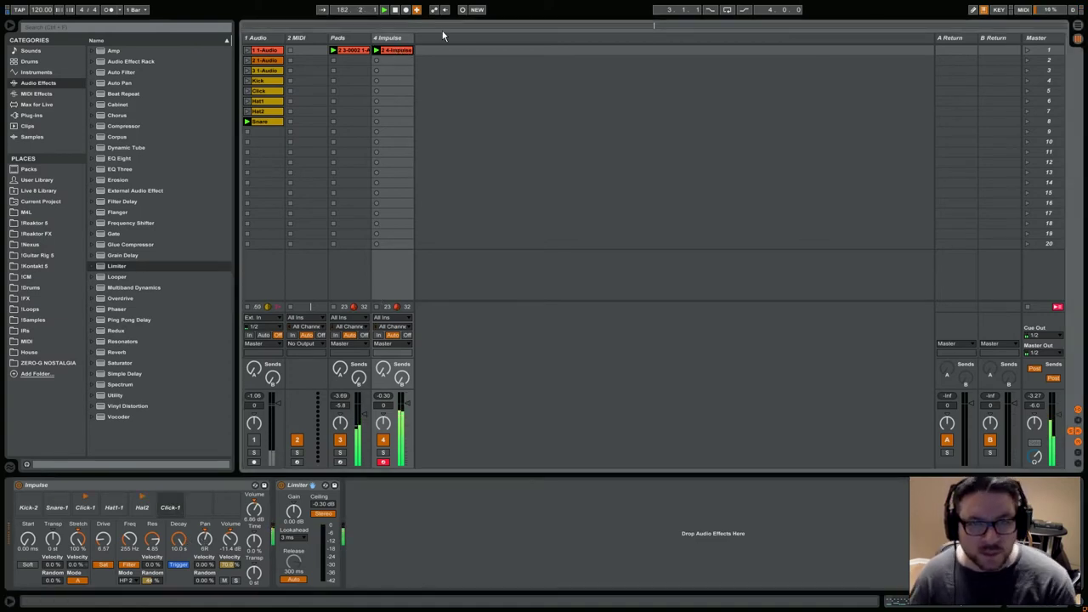
{"action": "left_click", "coordinate": [461, 9]}
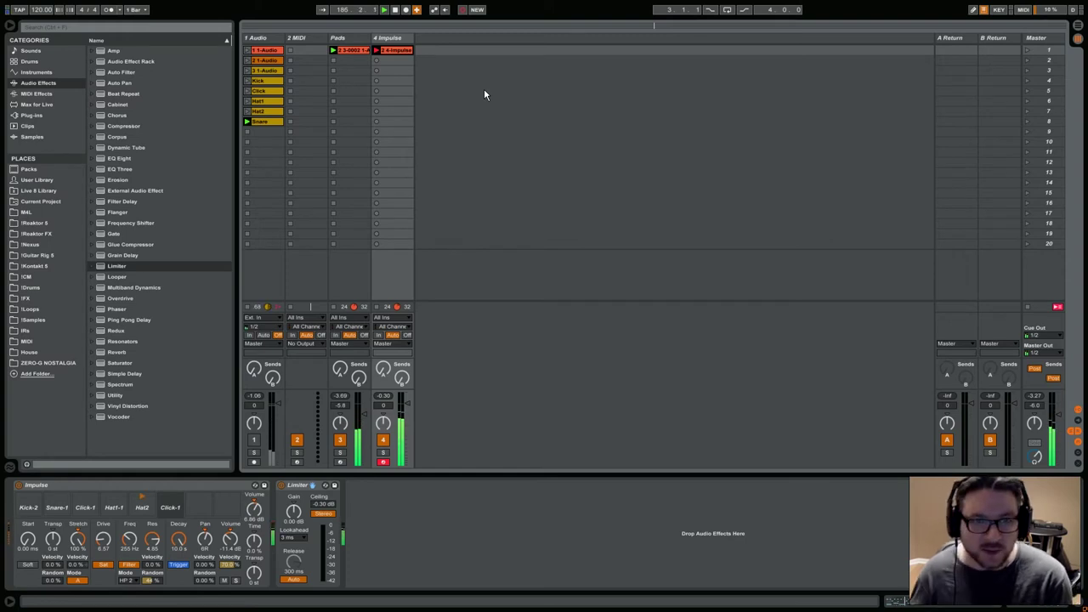
{"action": "double_click", "coordinate": [393, 51]}
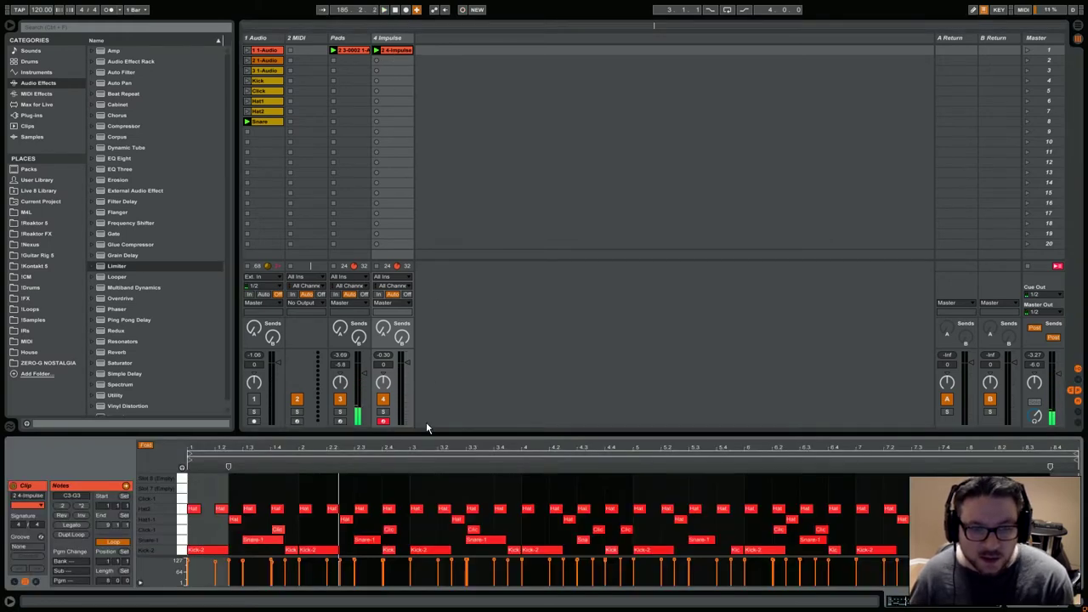
{"action": "left_click", "coordinate": [403, 10]}
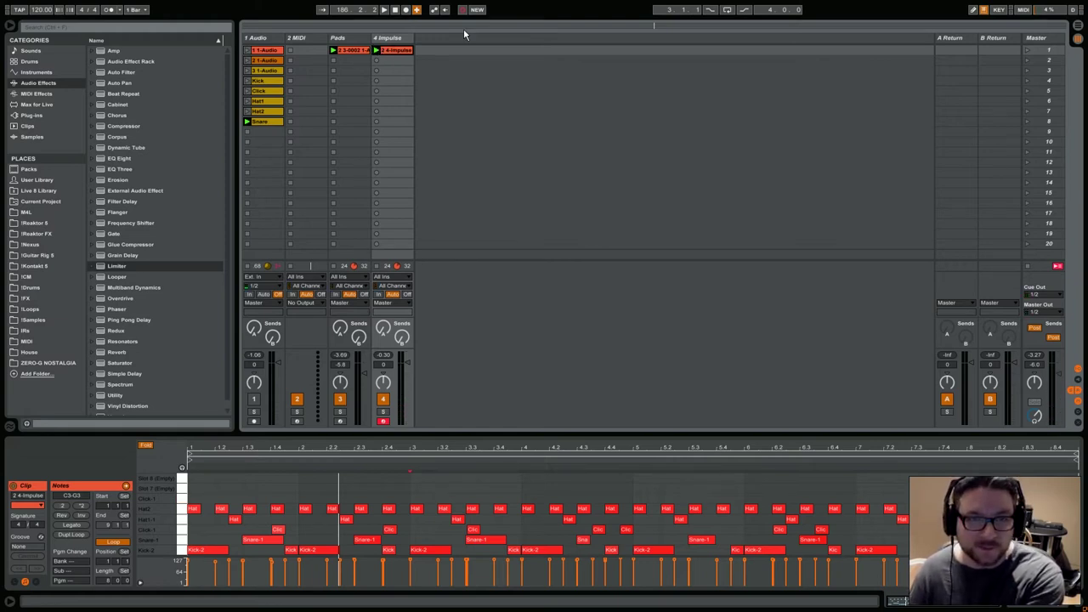
{"action": "left_click", "coordinate": [376, 51]}
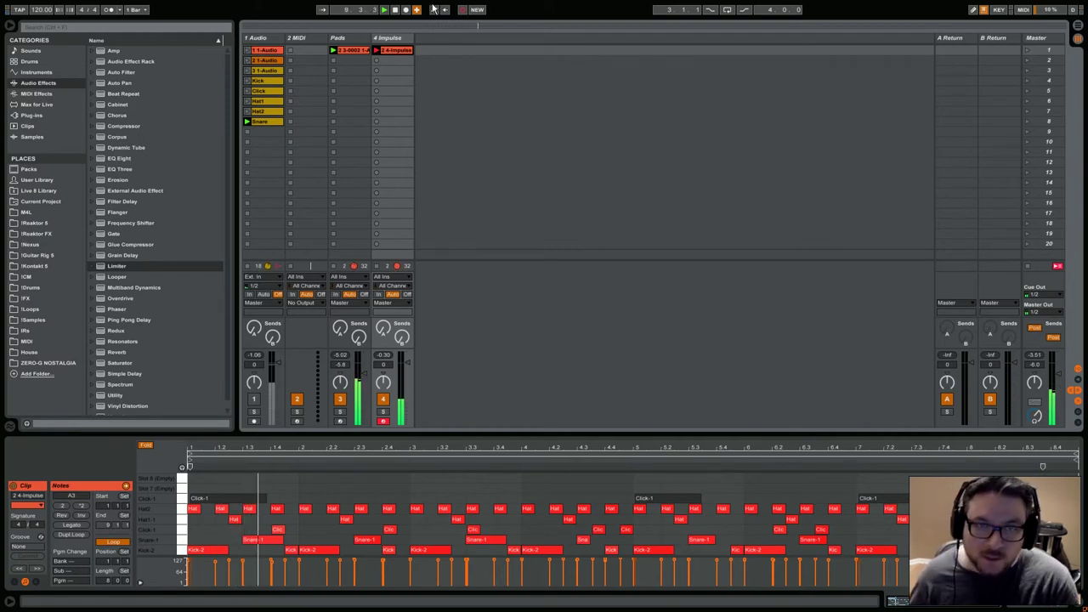
Step: End overdub recording on the 4-Impulse clip and lower the last Click-1 slot's volume to about -16.6 dB
{"action": "left_click", "coordinate": [462, 9]}
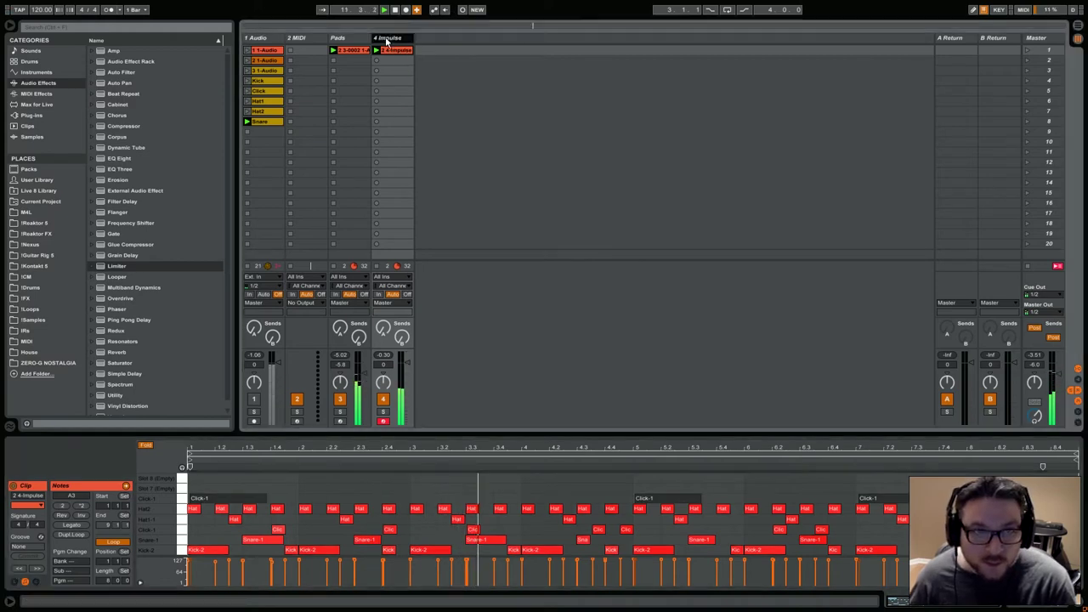
{"action": "key", "text": "shift+Tab"}
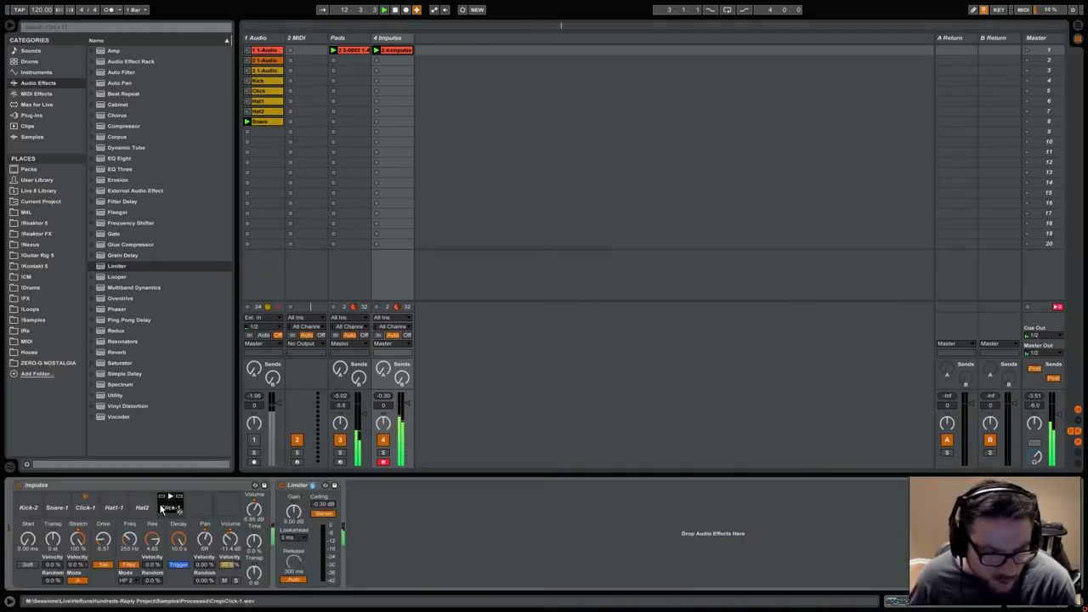
{"action": "left_click_drag", "start_coordinate": [178, 538], "coordinate": [178, 607]}
{"action": "left_click", "coordinate": [408, 50]}
{"action": "double_click", "coordinate": [408, 50]}
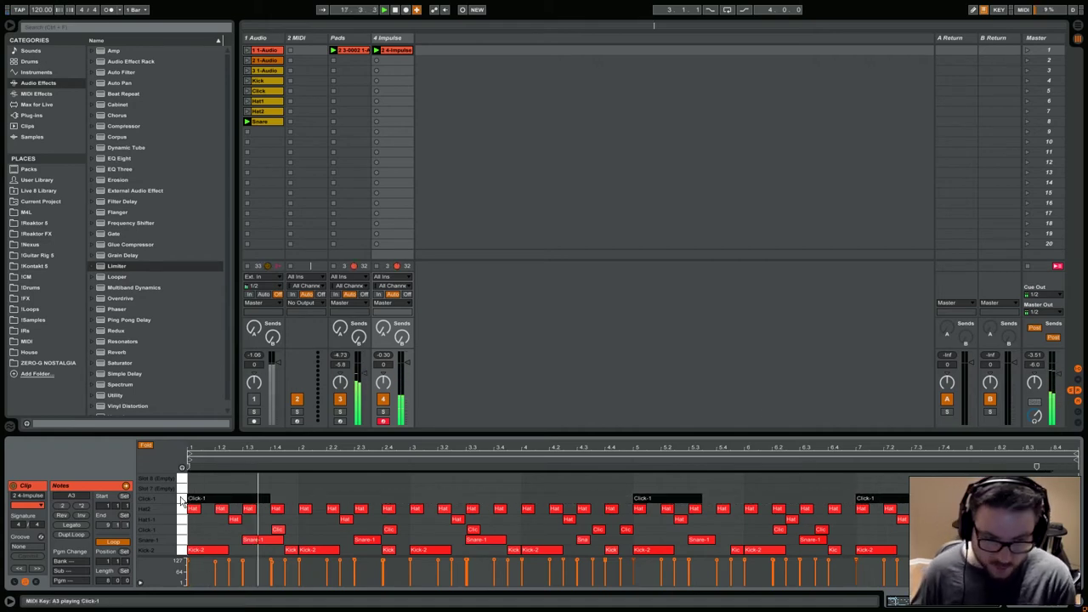
{"action": "key", "text": "shift+Tab"}
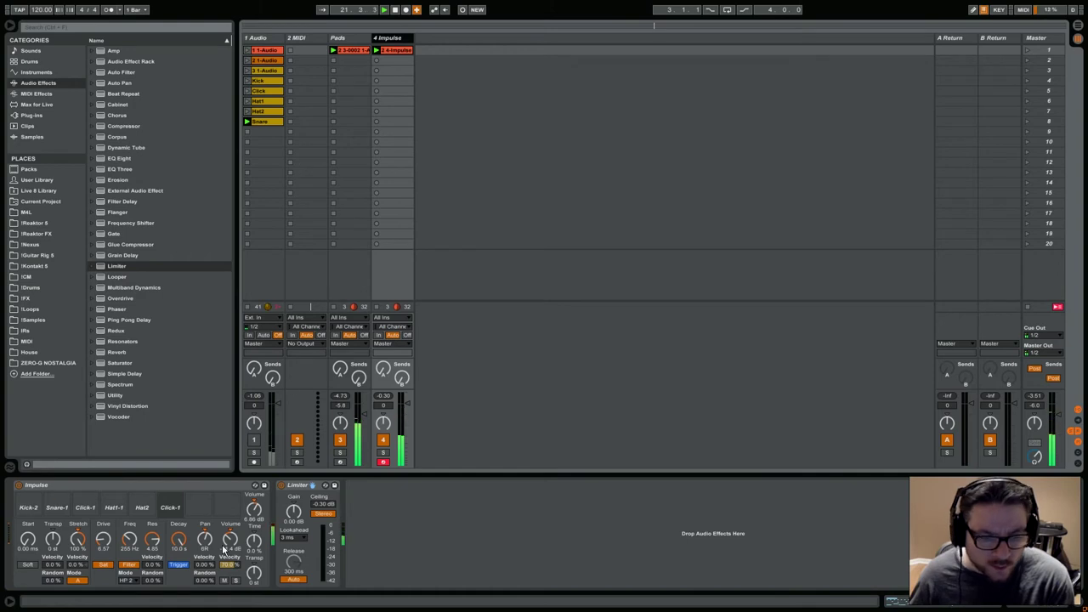
{"action": "left_click_drag", "start_coordinate": [229, 542], "coordinate": [228, 561]}
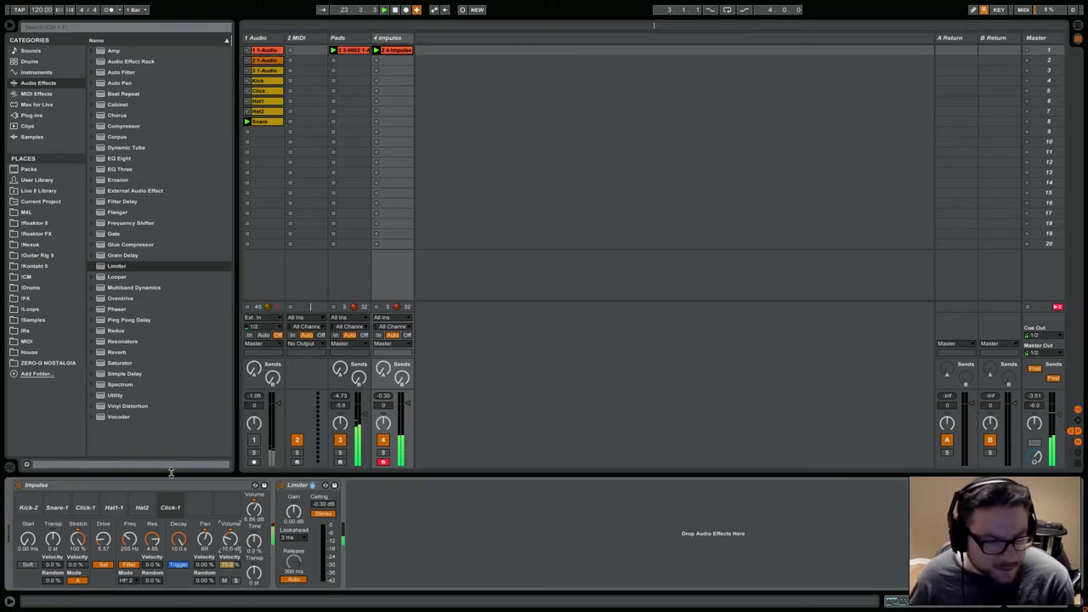
{"action": "left_click", "coordinate": [387, 452]}
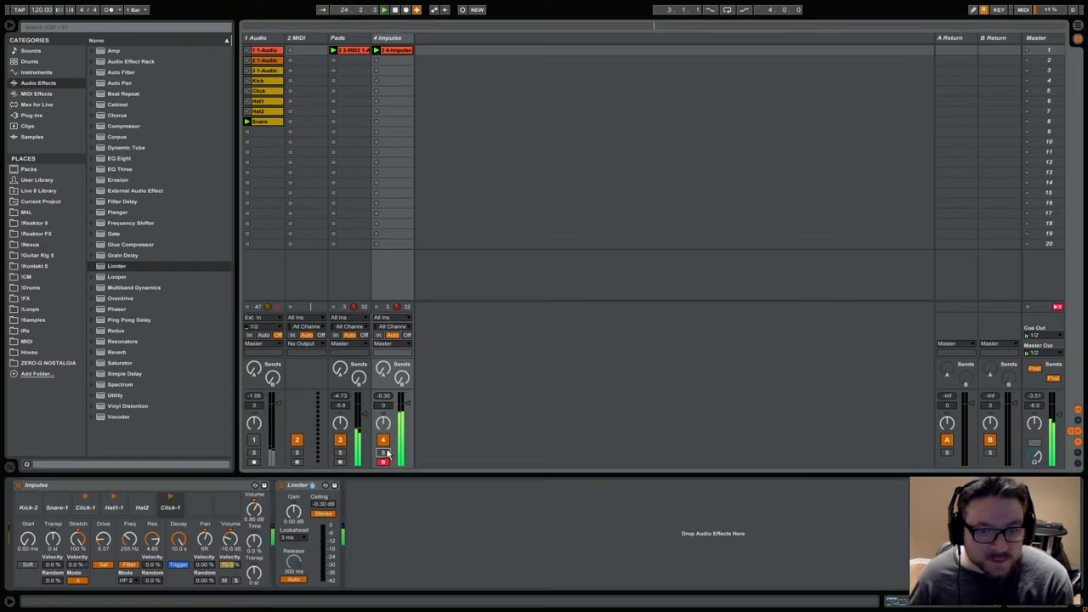
{"action": "left_click", "coordinate": [387, 38]}
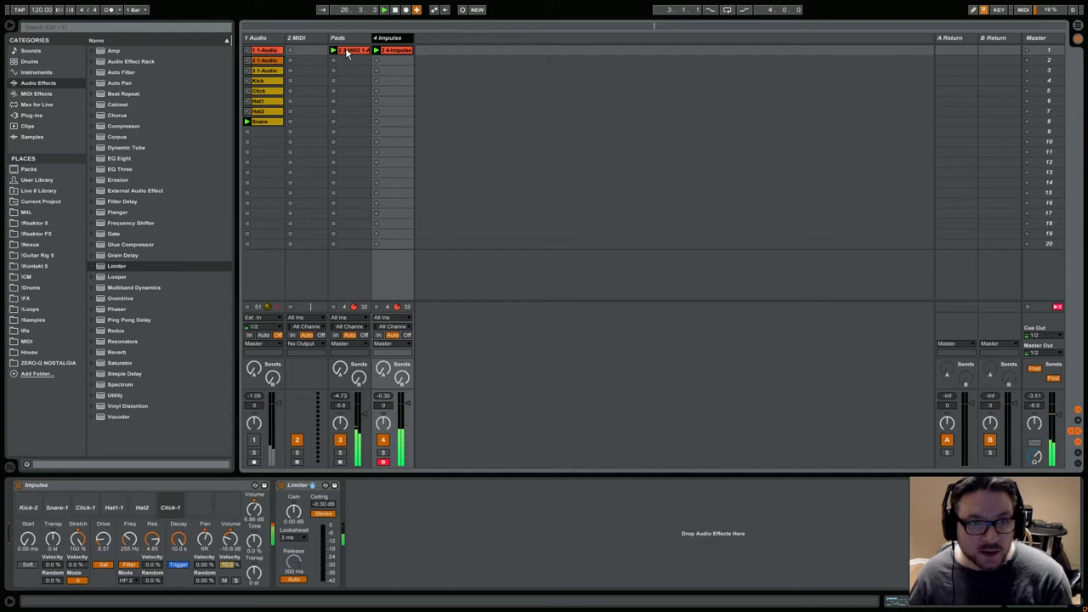
Step: Add a Reverb to return track A and load the Main Hall preset from the Hall presets
{"action": "left_click_drag", "start_coordinate": [109, 352], "coordinate": [956, 85]}
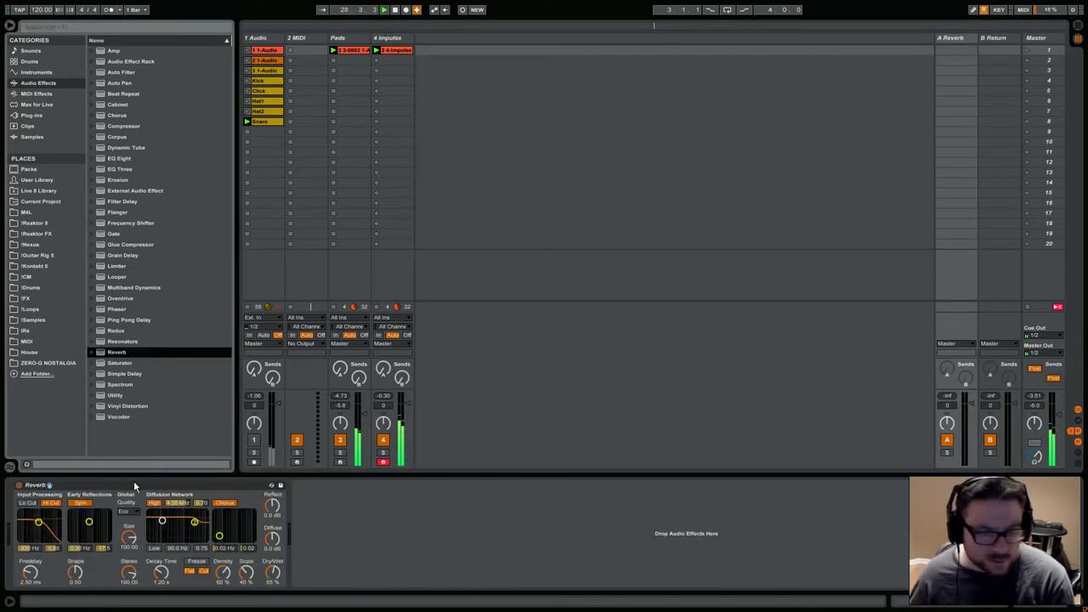
{"action": "left_click", "coordinate": [271, 485]}
{"action": "left_click", "coordinate": [99, 373]}
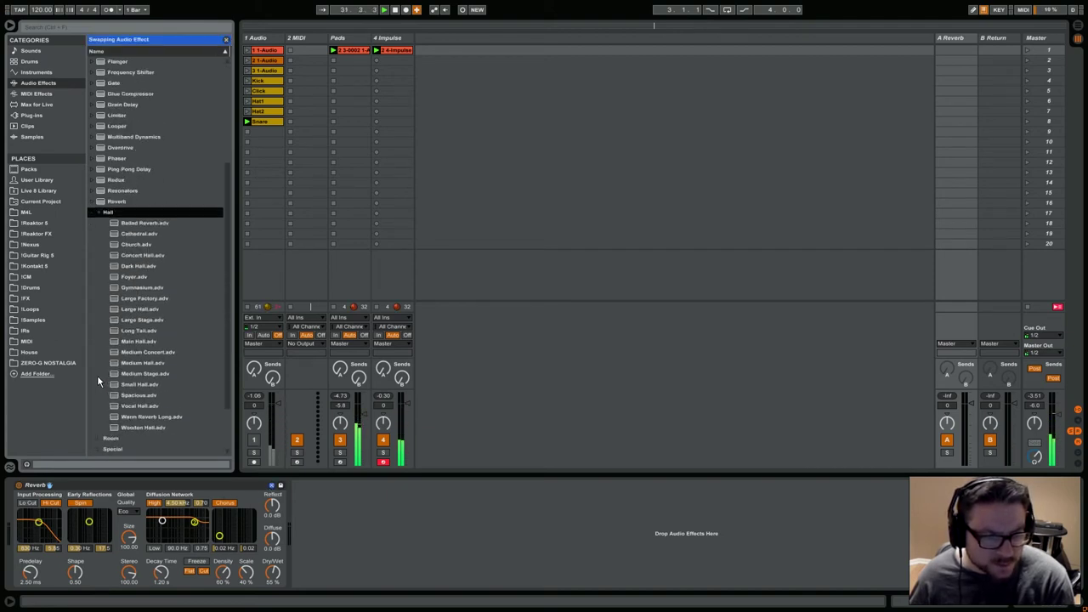
{"action": "left_click", "coordinate": [128, 330]}
{"action": "left_click", "coordinate": [133, 342]}
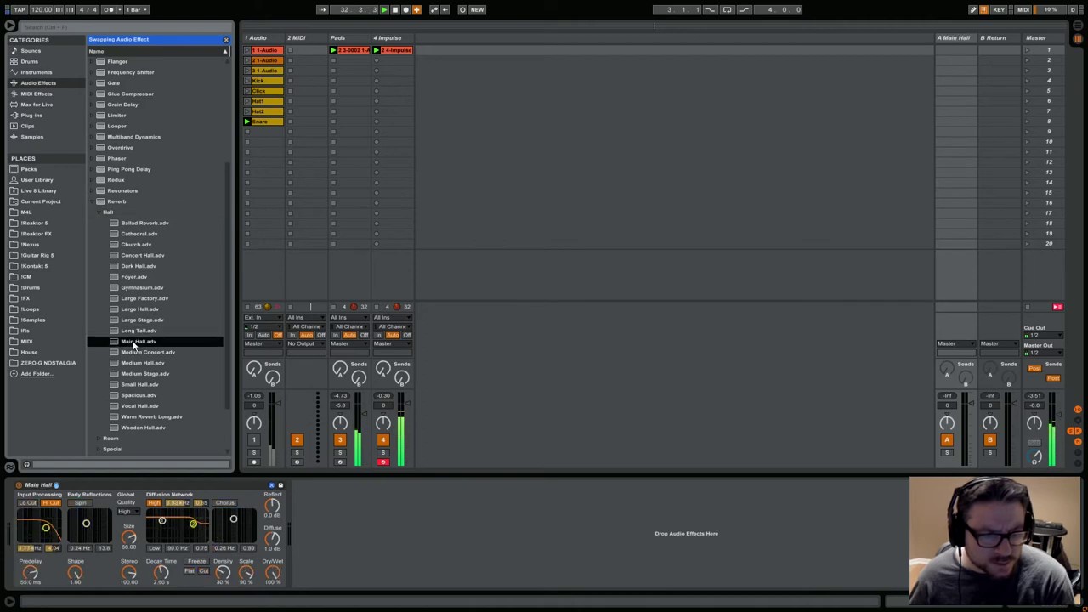
Step: Raise the Impulse track's send A to about -15.4 dB and solo both the Impulse track and the Main Hall return
{"action": "left_click_drag", "start_coordinate": [383, 371], "coordinate": [383, 349]}
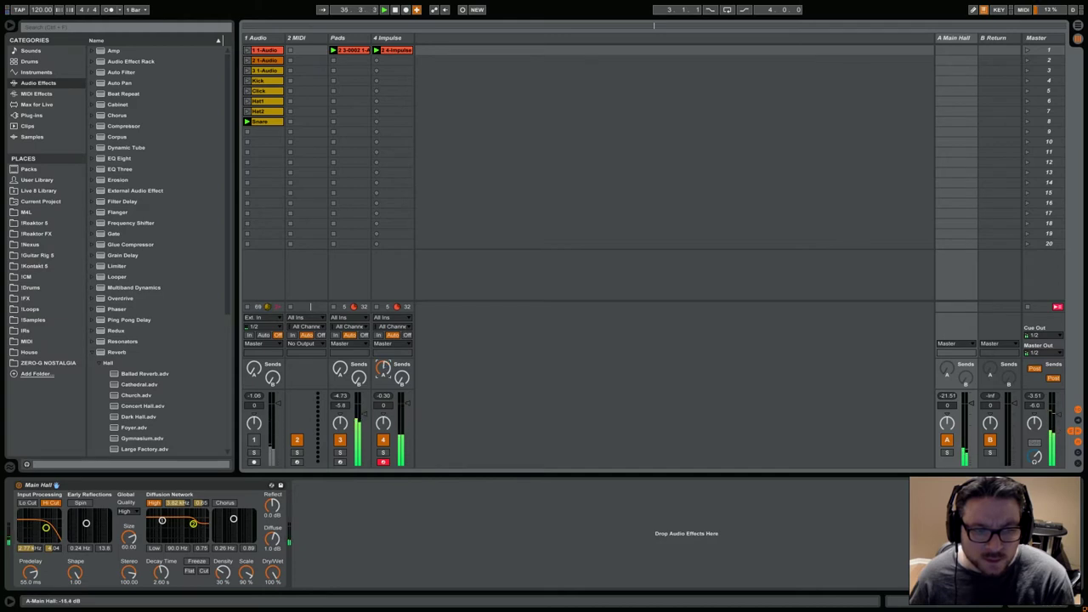
{"action": "scroll", "coordinate": [225, 300], "scroll_direction": "down", "scroll_amount": 3}
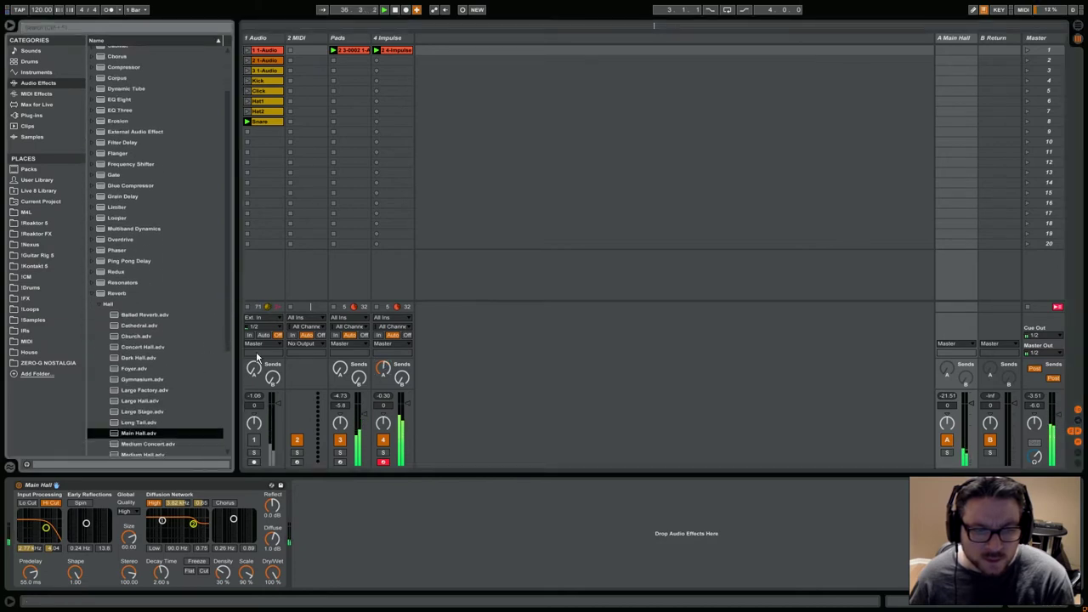
{"action": "left_click", "coordinate": [383, 452]}
{"action": "left_click", "coordinate": [948, 452]}
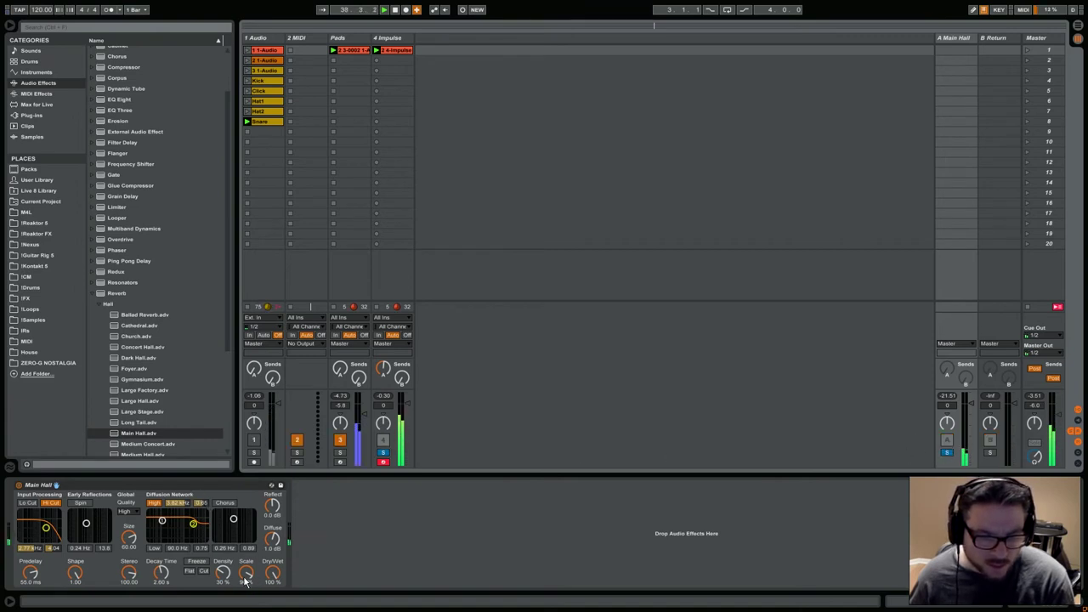
Step: Set the Main Hall reverb's decay time to about 3.79 s and open its quality options
{"action": "left_click_drag", "start_coordinate": [164, 575], "coordinate": [164, 557]}
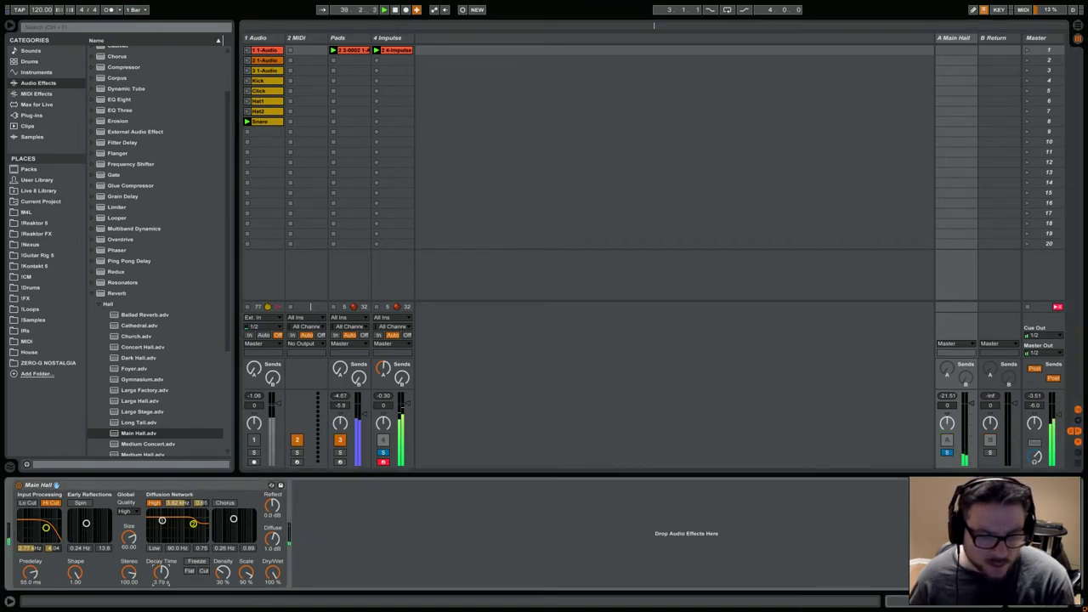
{"action": "left_click", "coordinate": [125, 511]}
{"action": "left_click", "coordinate": [125, 501]}
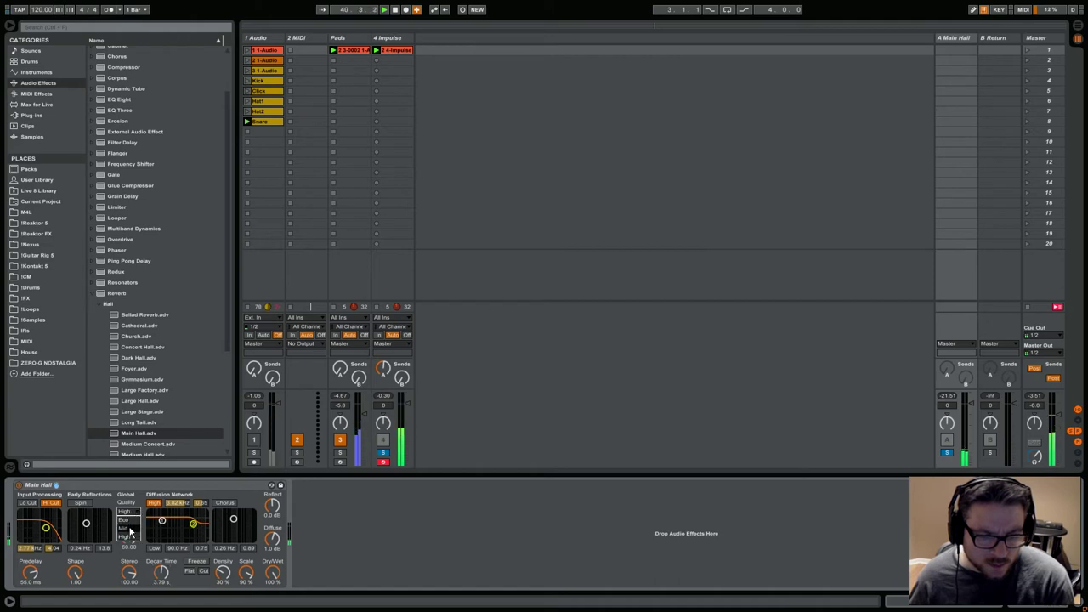
Step: On the Main Hall reverb, set quality to Mid, size to 28.08 and stereo to 114.29, lower the diffusion high filter, and shorten the predelay
{"action": "left_click_drag", "start_coordinate": [128, 537], "coordinate": [134, 580]}
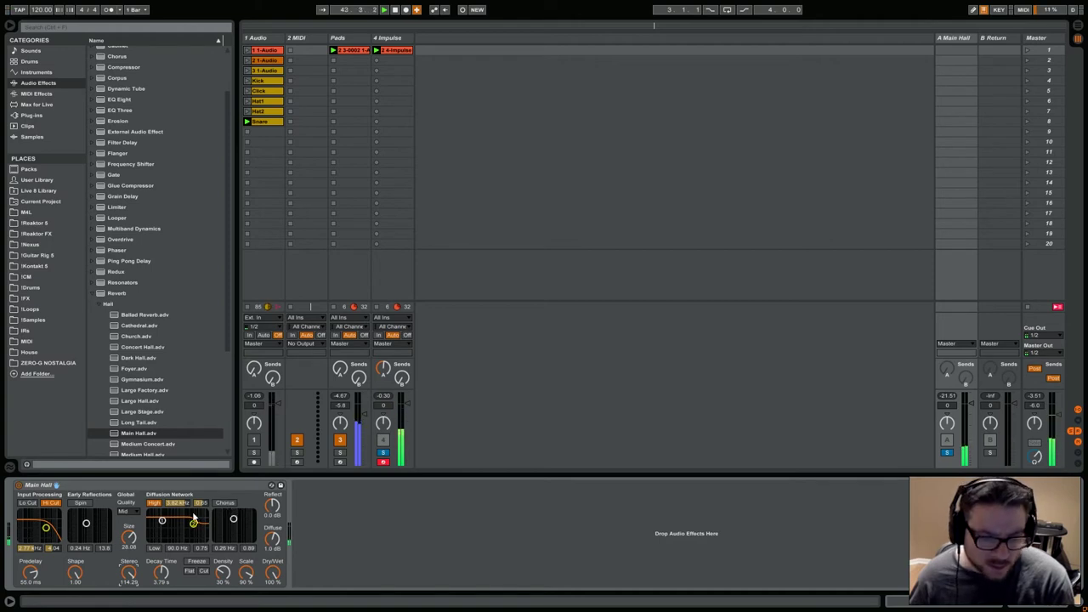
{"action": "left_click_drag", "start_coordinate": [193, 523], "coordinate": [190, 525]}
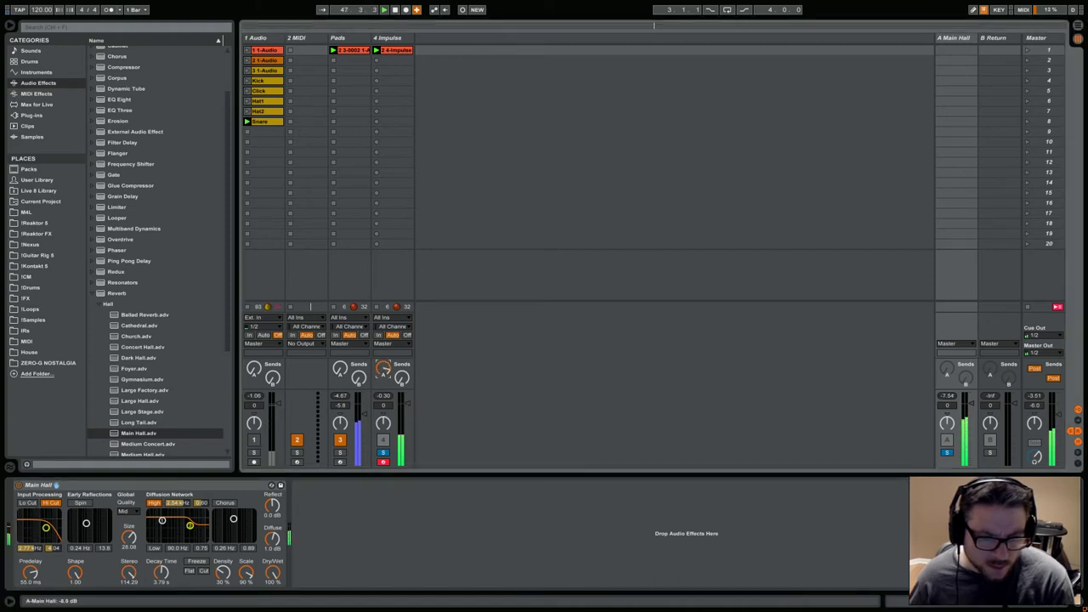
{"action": "left_click_drag", "start_coordinate": [30, 572], "coordinate": [30, 586]}
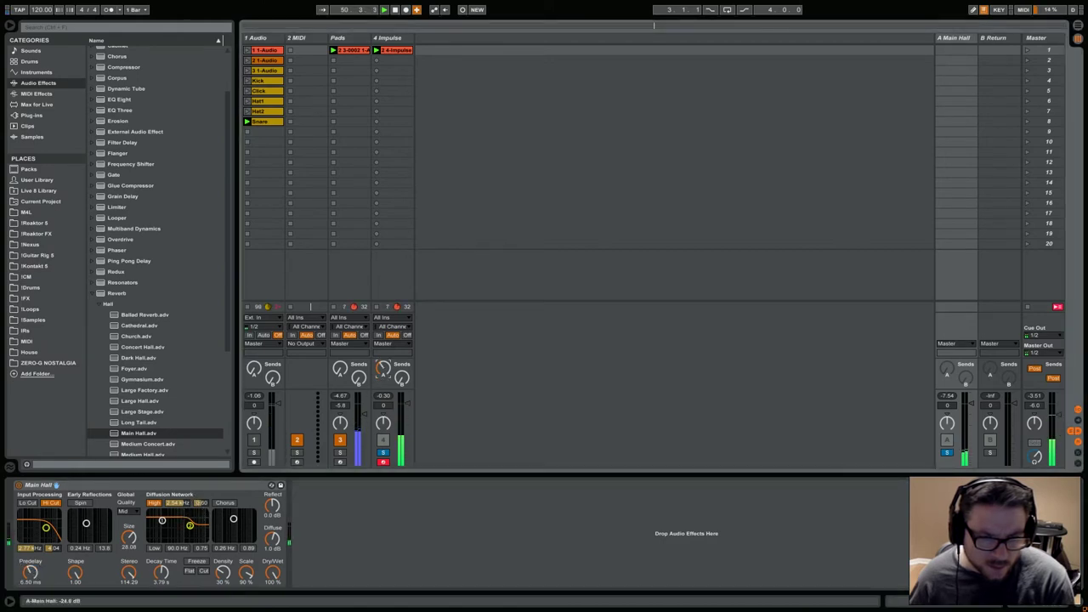
Step: Solo the 4 Impulse track in place of the reverb return, clear the solo to hear the full mix, and stop playback
{"action": "left_click", "coordinate": [382, 453]}
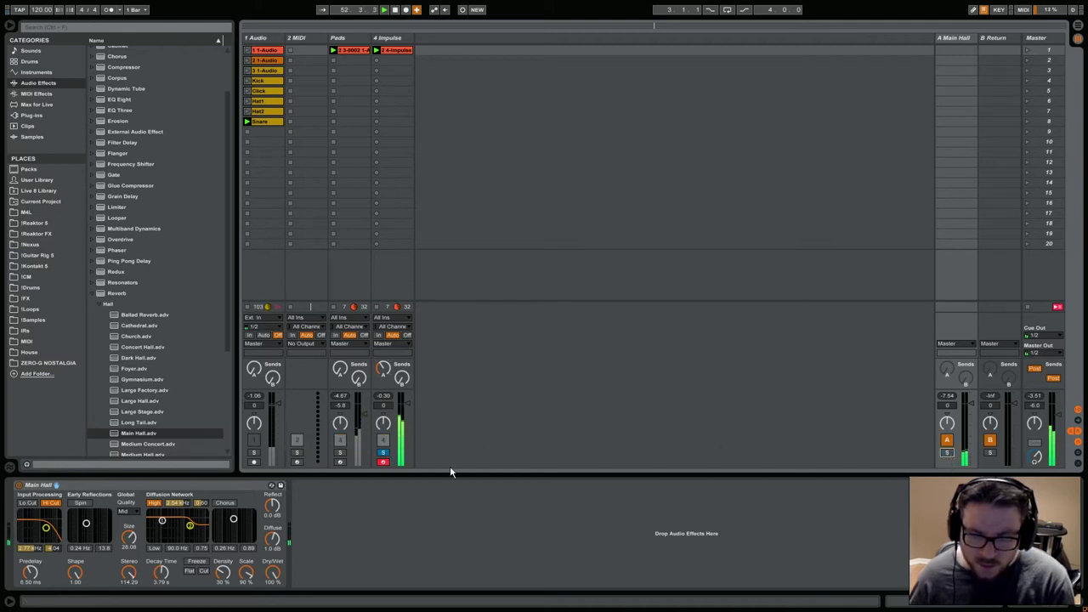
{"action": "left_click", "coordinate": [382, 452]}
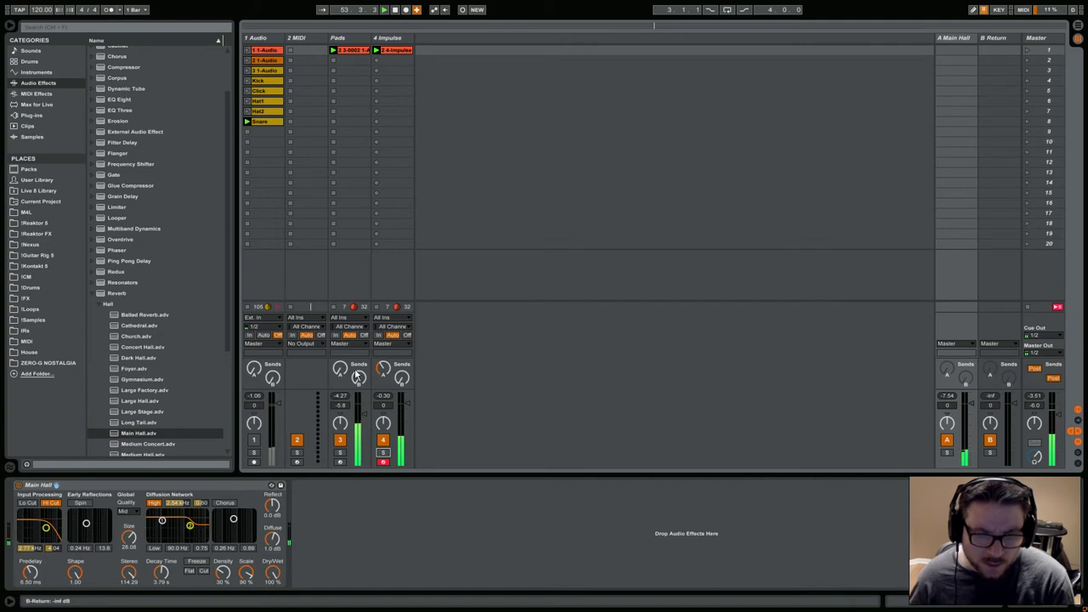
{"action": "left_click", "coordinate": [554, 186]}
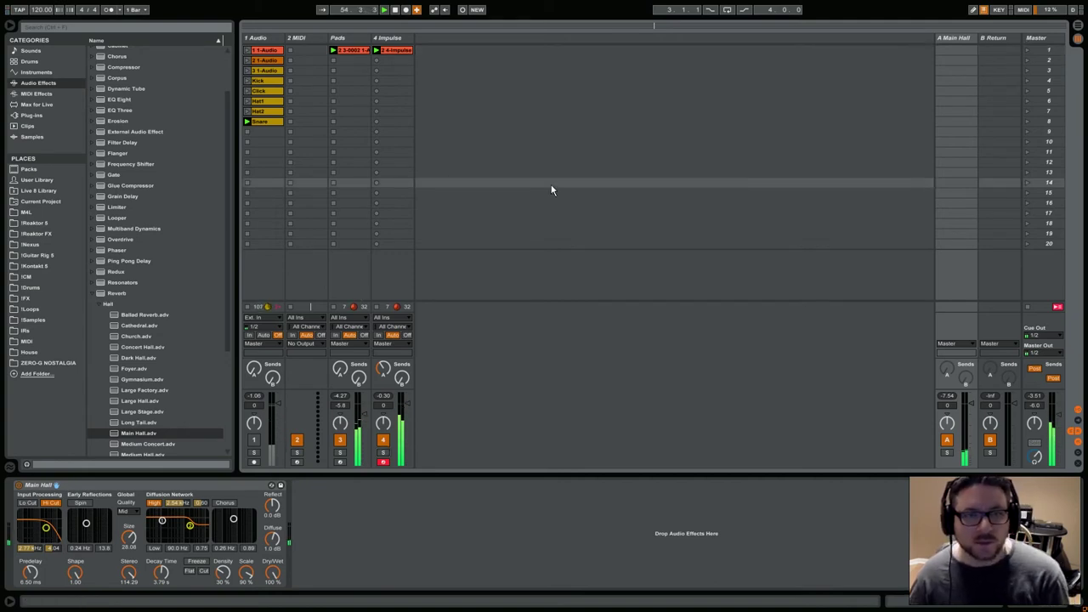
{"action": "left_click", "coordinate": [427, 52]}
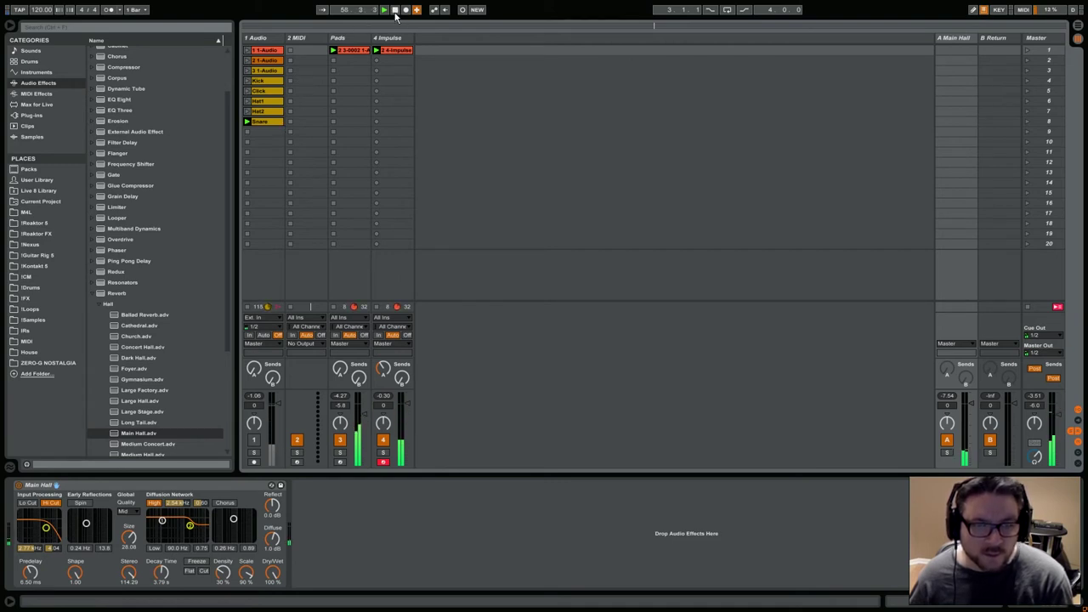
Step: Stop the 1 Audio track's clip and ready the track for recording: activated, armed, and with monitoring set to Off
{"action": "left_click", "coordinate": [247, 132]}
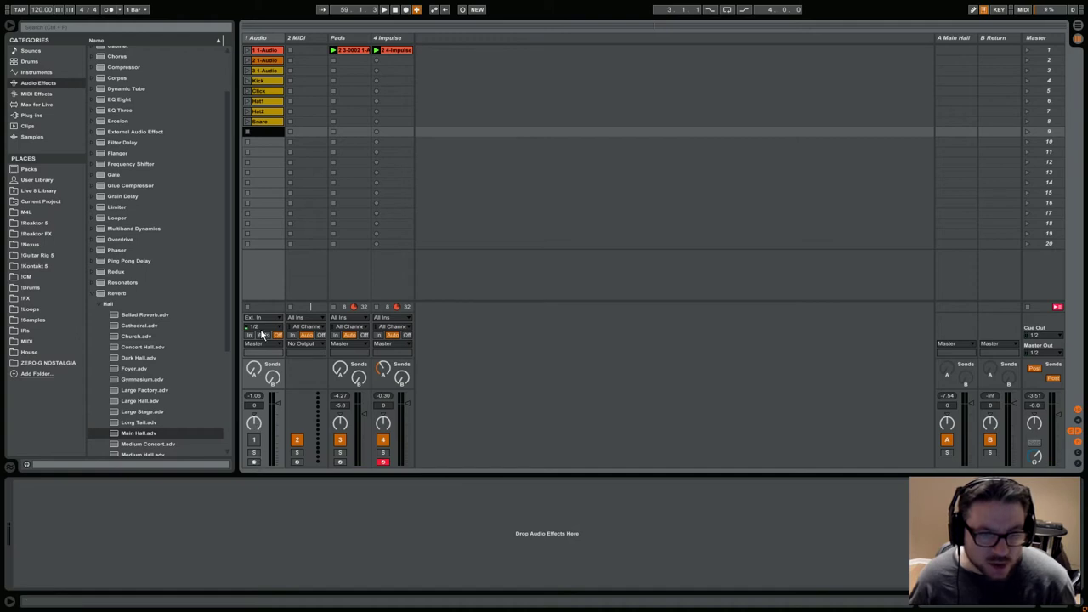
{"action": "left_click", "coordinate": [255, 440]}
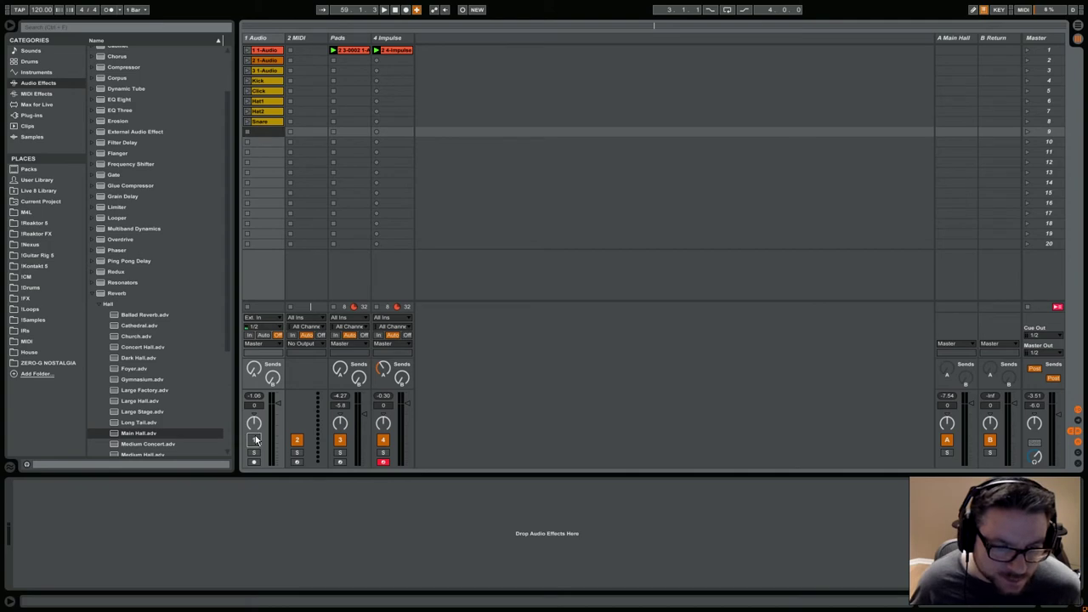
{"action": "left_click", "coordinate": [264, 335]}
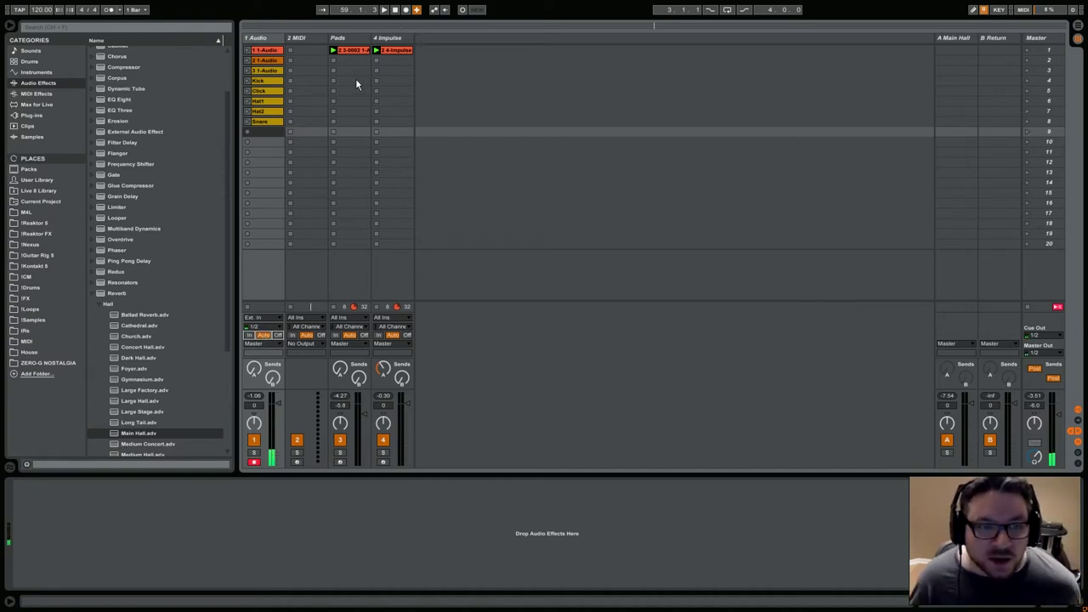
{"action": "left_click", "coordinate": [278, 336]}
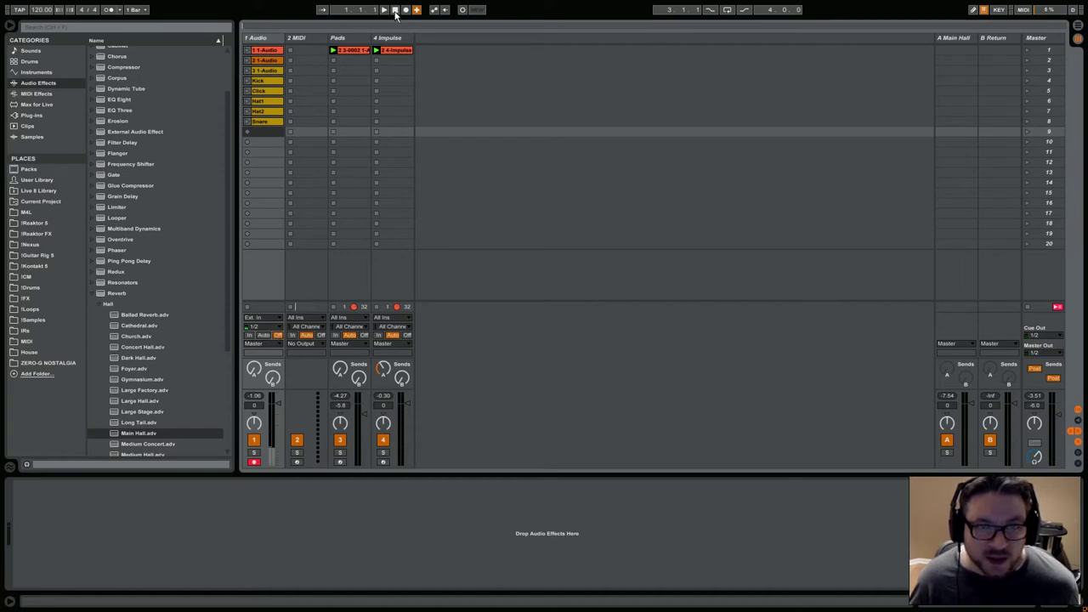
Step: Record a new audio clip into slot 9 of the 1 Audio track, end the recording, and disarm the track
{"action": "left_click", "coordinate": [248, 132]}
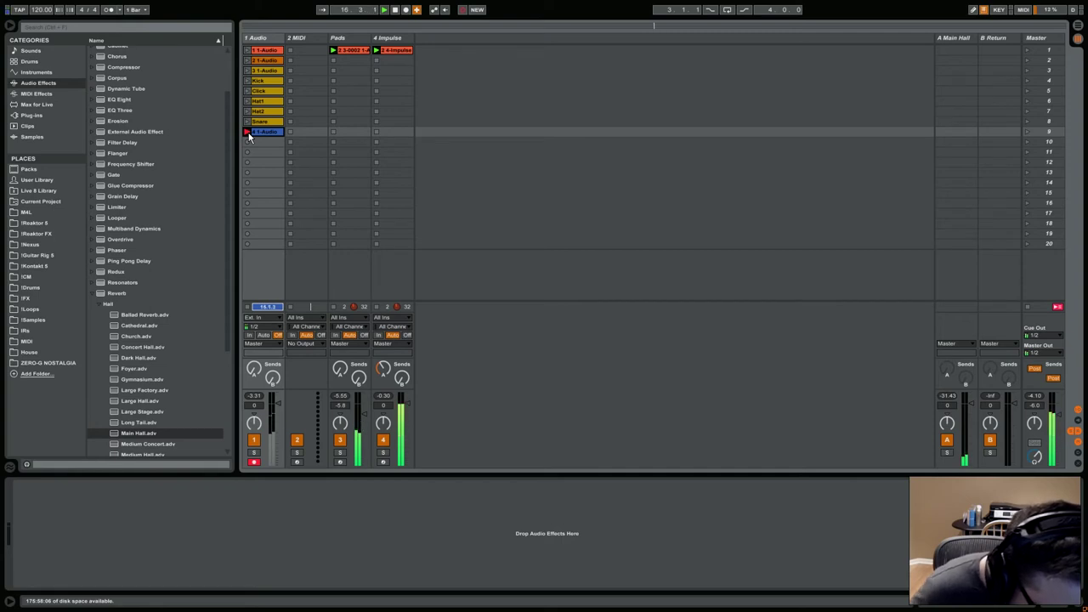
{"action": "left_click", "coordinate": [247, 134]}
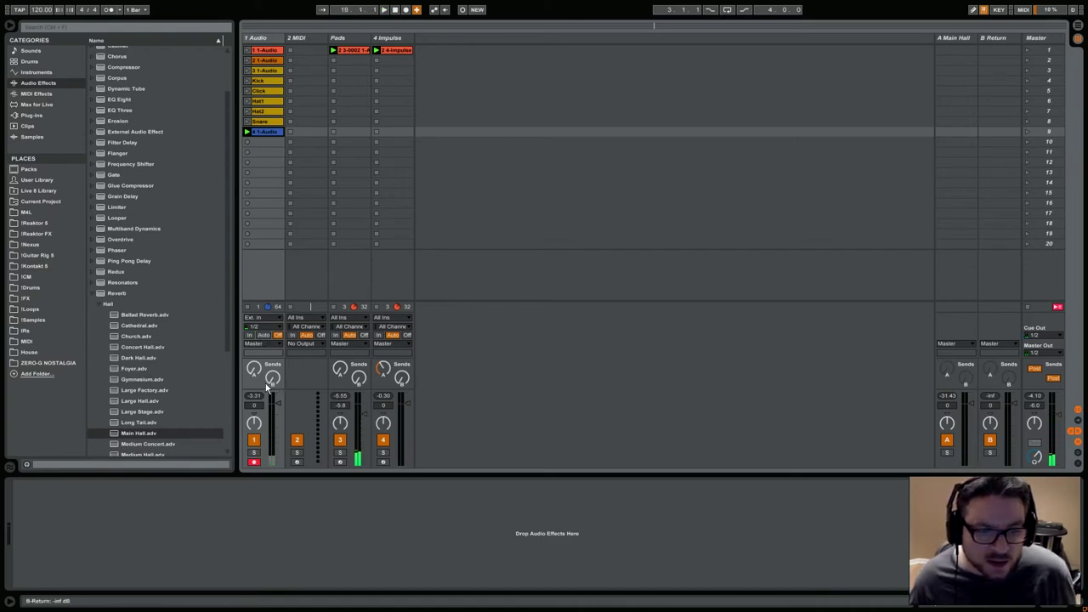
{"action": "left_click", "coordinate": [253, 461]}
Step: Play back the new recording and set its start and loop position to bar 5 with a 12-bar loop length
{"action": "key", "text": "space"}
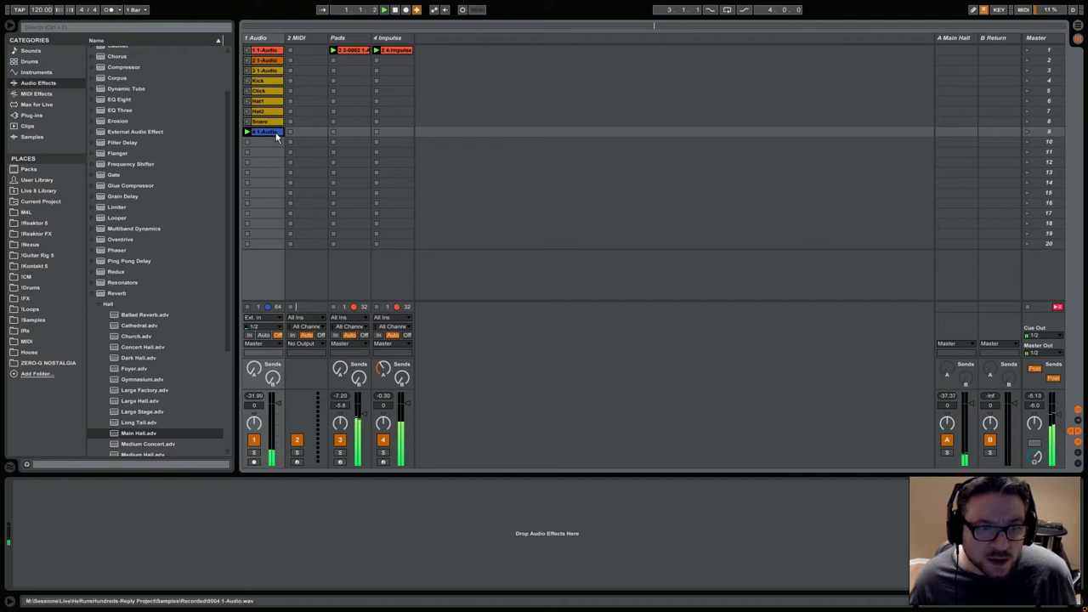
{"action": "double_click", "coordinate": [272, 133]}
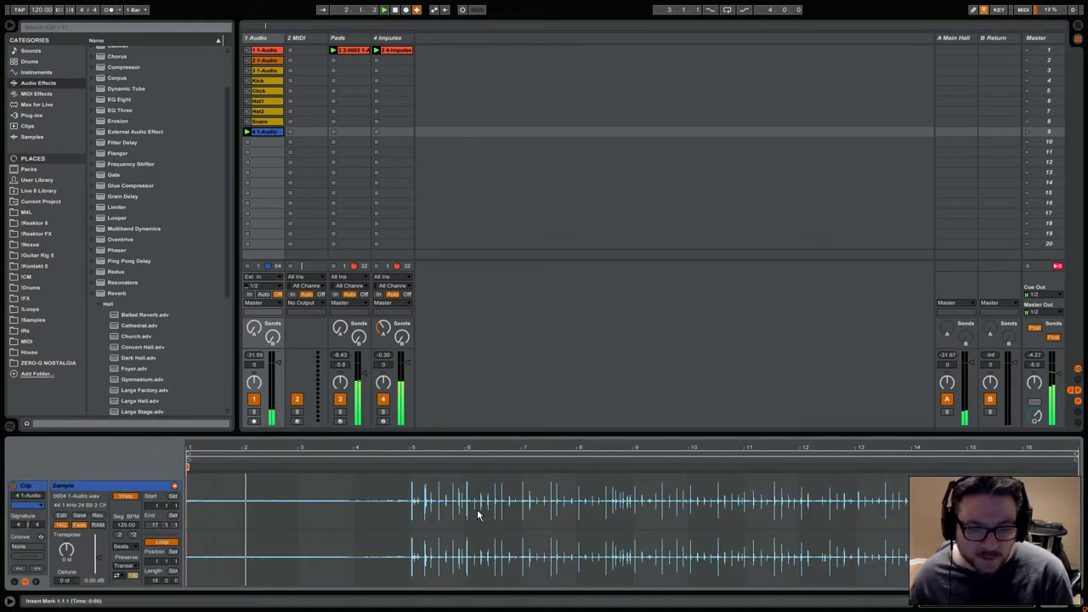
{"action": "left_click", "coordinate": [429, 477]}
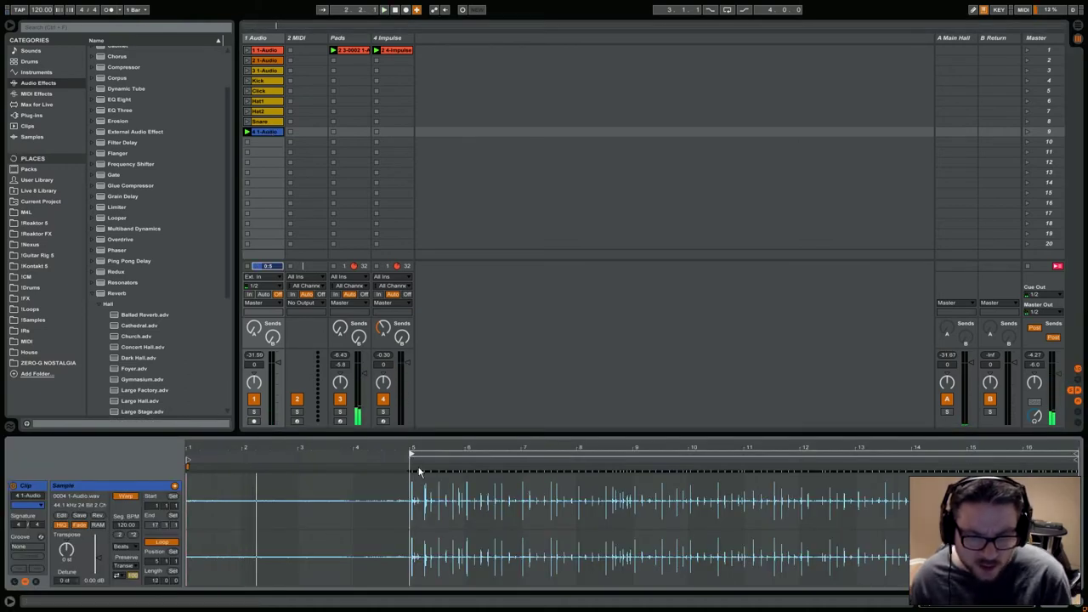
{"action": "key", "text": "space"}
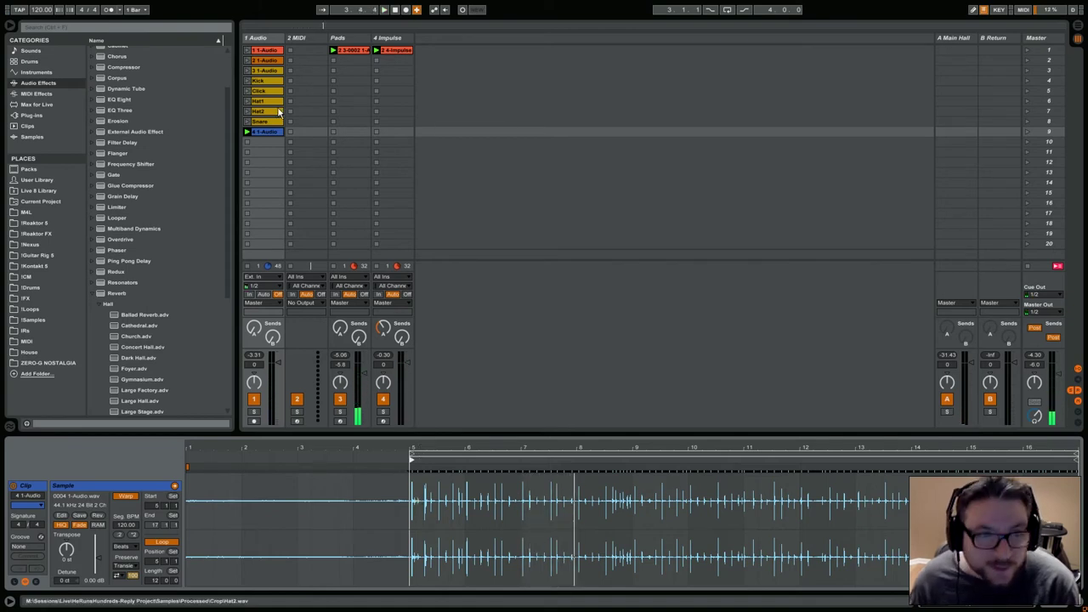
Step: Rename the recorded clip in slot 9 as Top Loop
{"action": "right_click", "coordinate": [268, 131]}
{"action": "left_click", "coordinate": [324, 181]}
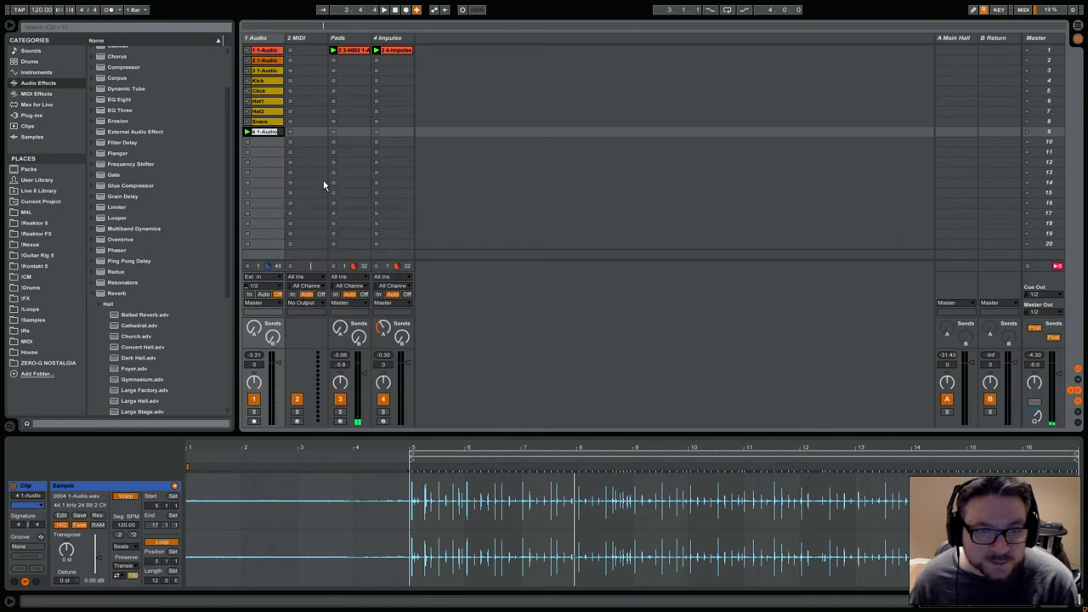
{"action": "type", "text": "Top Loop"}
{"action": "key", "text": "Return"}
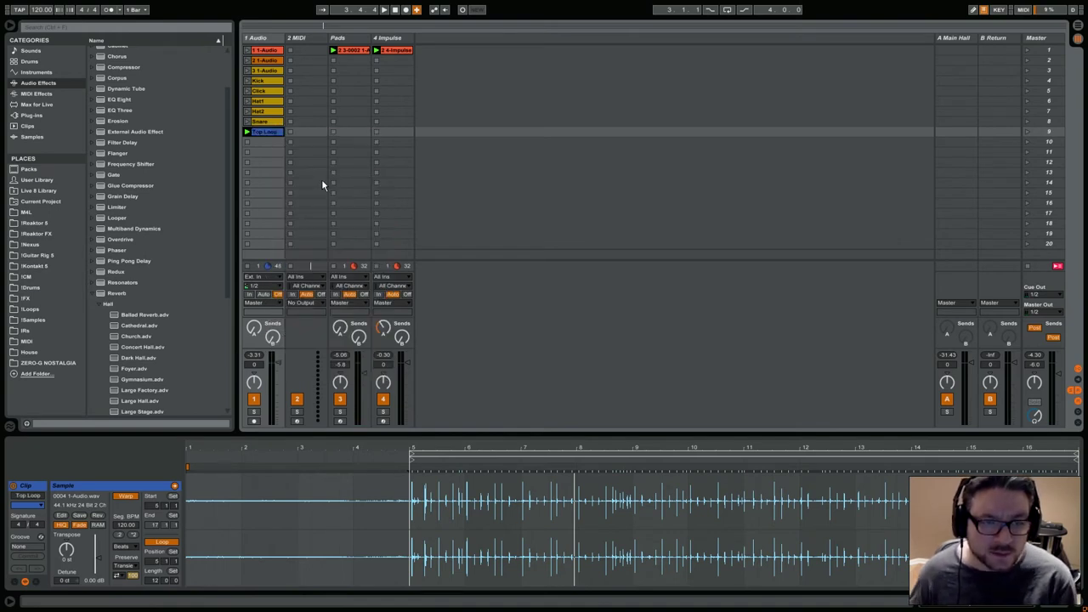
Step: Insert a new audio track after 4 Impulse and move the Top Loop clip into its first slot
{"action": "right_click", "coordinate": [439, 64]}
{"action": "left_click", "coordinate": [463, 61]}
{"action": "left_click_drag", "start_coordinate": [255, 149], "coordinate": [436, 62]}
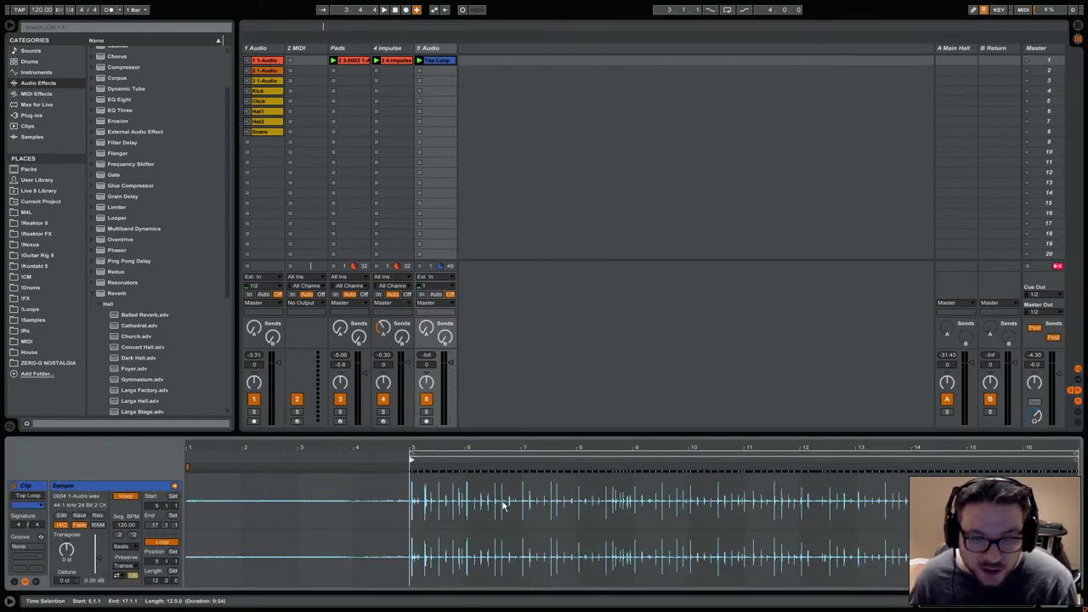
Step: Set 1.1.1 at the Top Loop's first transient, align the loop start to it, and launch the clip to check the timing
{"action": "right_click", "coordinate": [458, 492]}
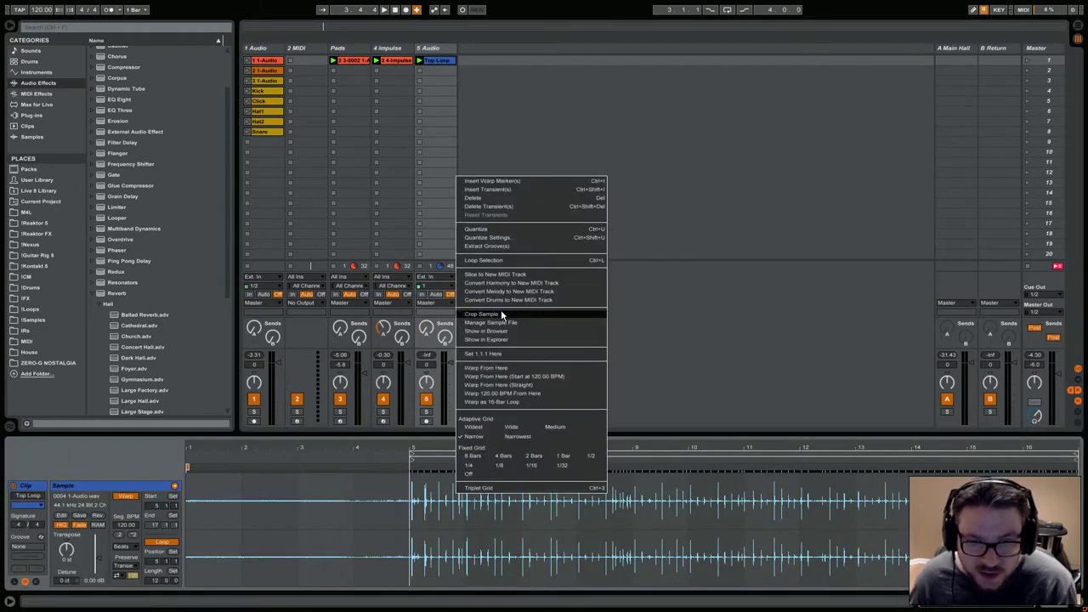
{"action": "left_click", "coordinate": [392, 524]}
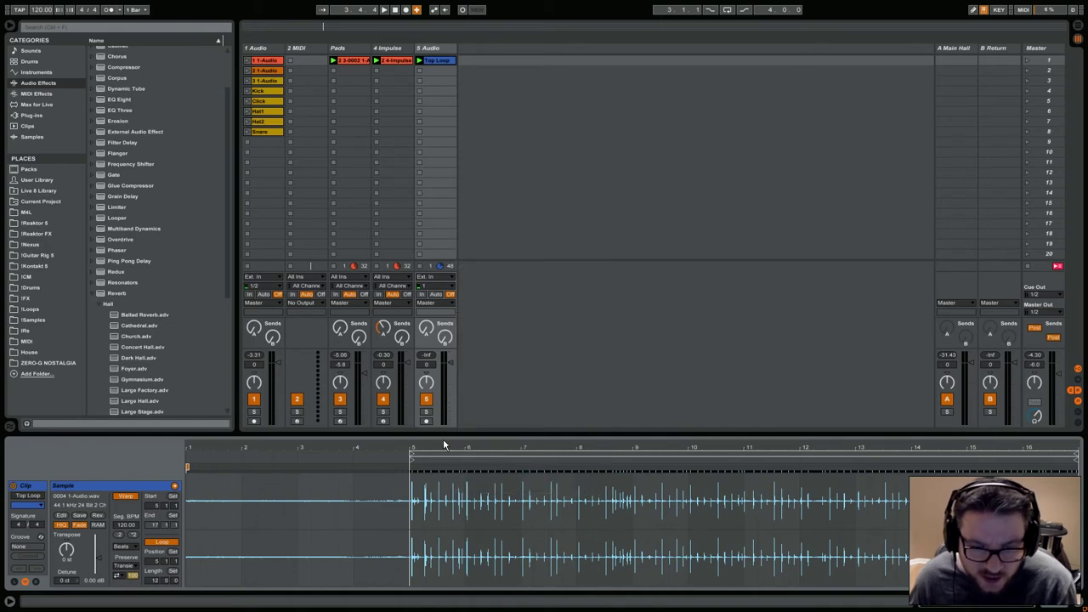
{"action": "left_click_drag", "start_coordinate": [445, 452], "coordinate": [280, 471]}
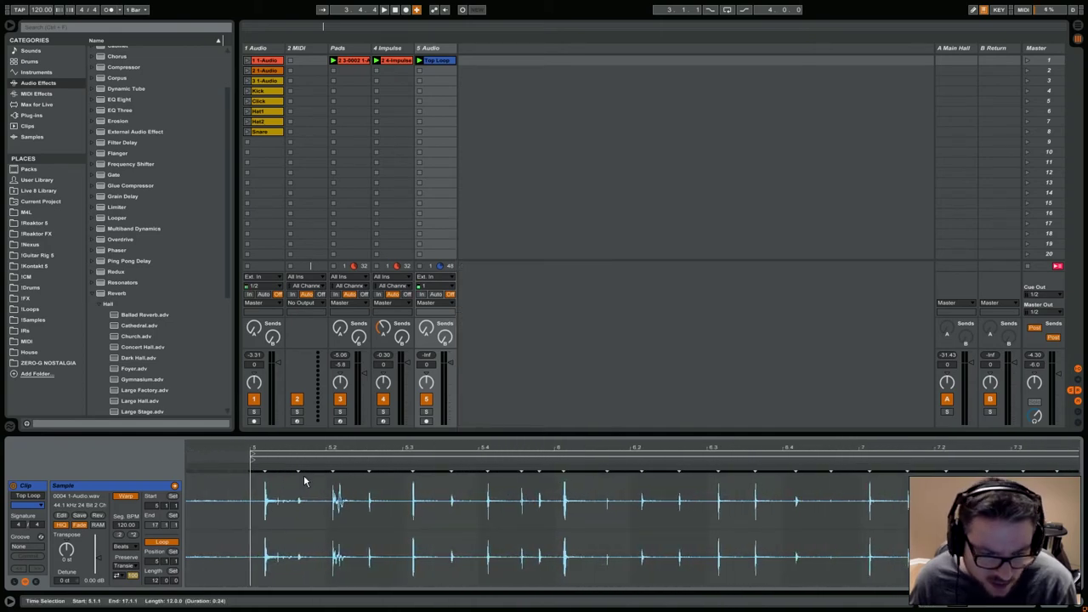
{"action": "right_click", "coordinate": [264, 467]}
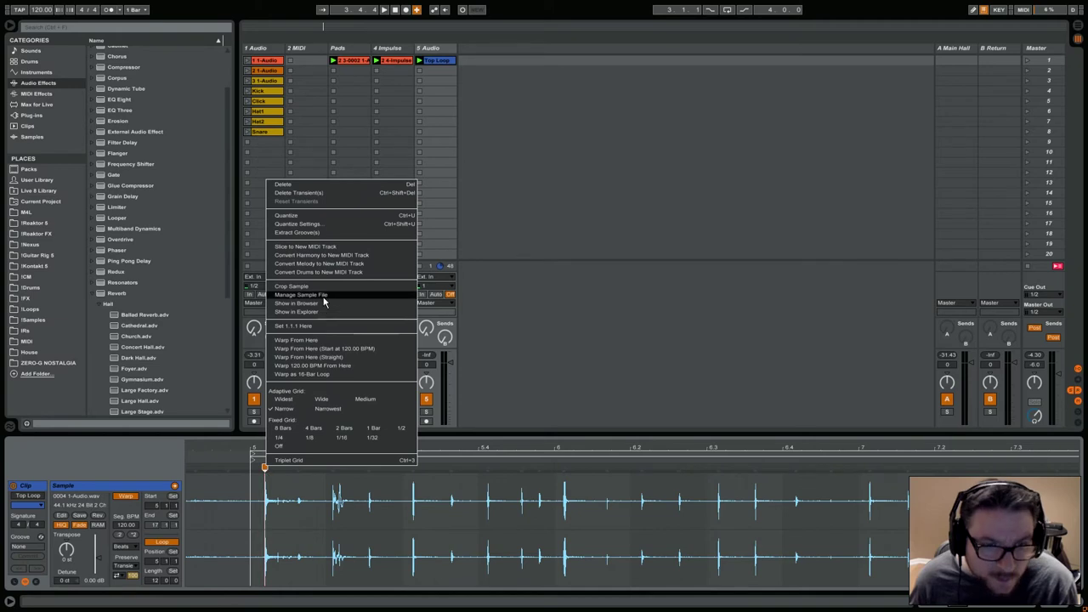
{"action": "left_click", "coordinate": [322, 328]}
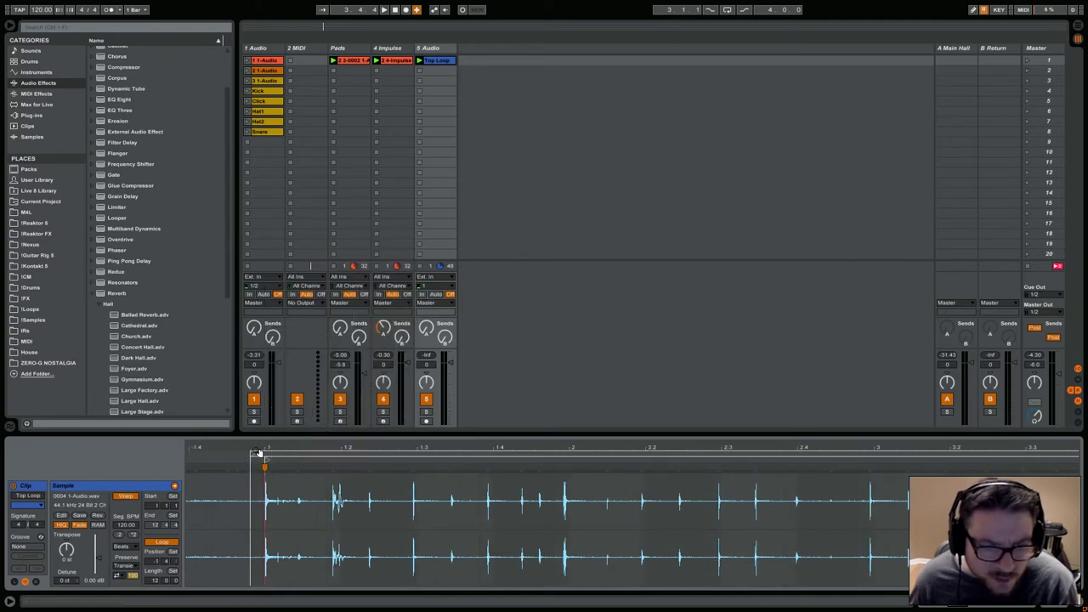
{"action": "left_click", "coordinate": [419, 61]}
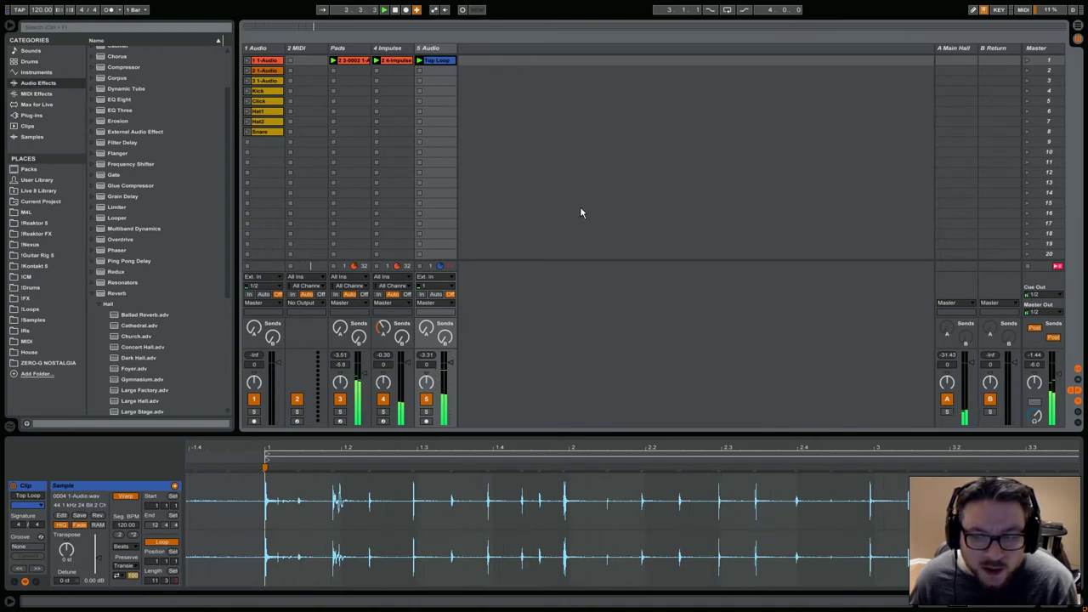
{"action": "left_click_drag", "start_coordinate": [626, 450], "coordinate": [626, 417]}
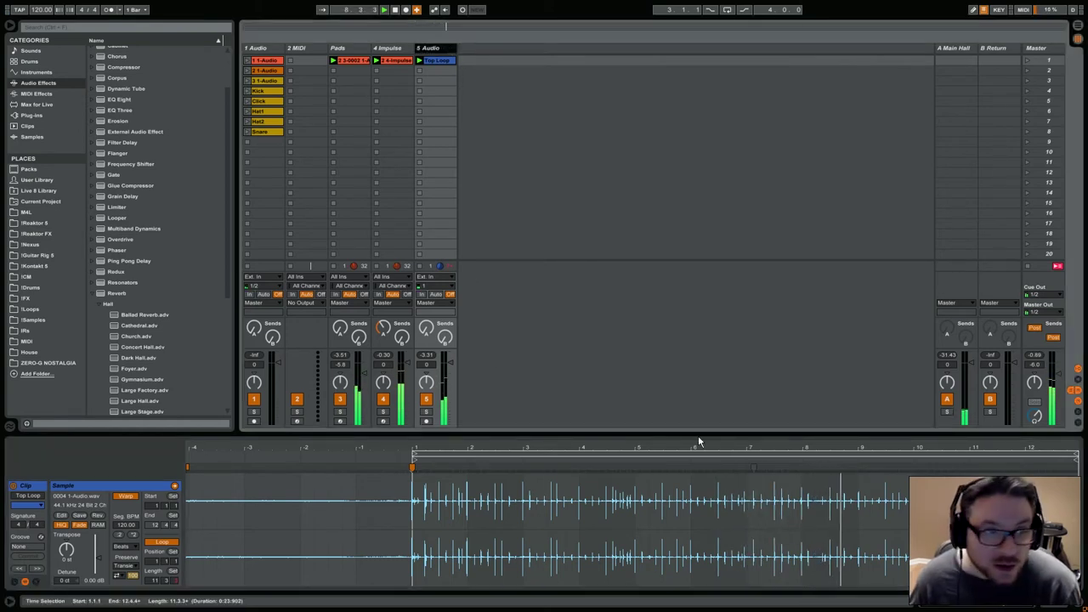
Step: Add the Corpus audio effect to the 5 Audio track
{"action": "scroll", "coordinate": [141, 181], "scroll_direction": "up", "scroll_amount": 3}
{"action": "left_click_drag", "start_coordinate": [116, 137], "coordinate": [488, 533]}
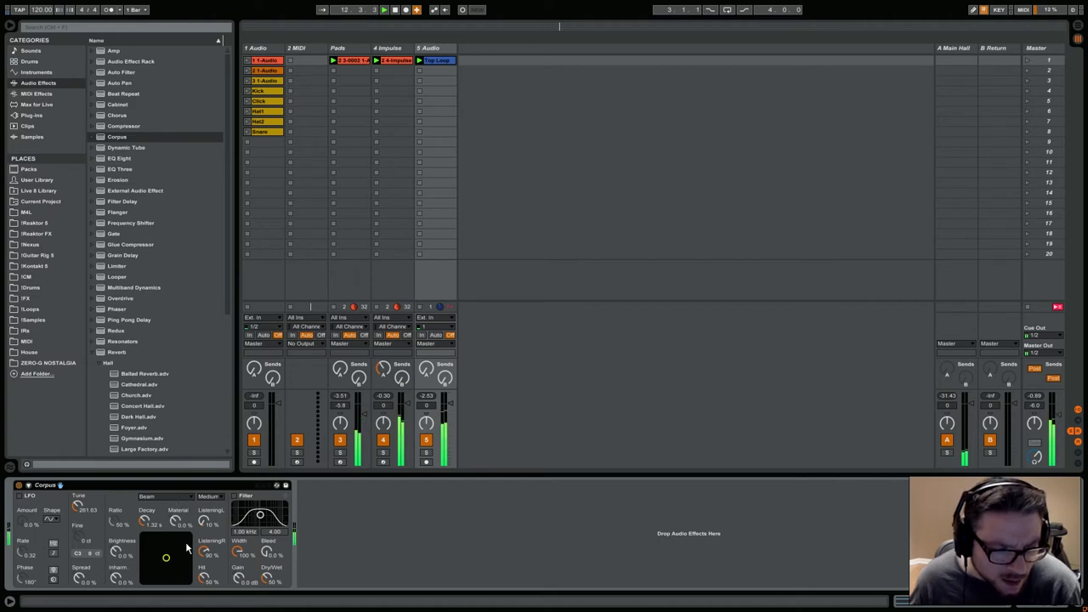
Step: Browse the Corpus presets for swapping and audition Loop FM, Loop Hollow and Loop Robotifier on the Top Loop
{"action": "left_click", "coordinate": [277, 485]}
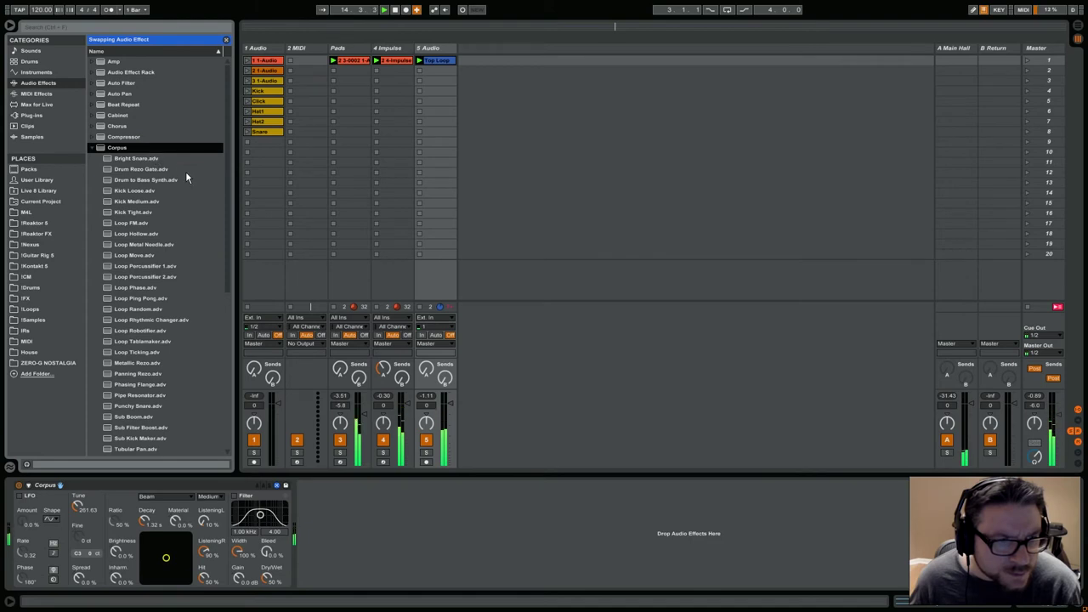
{"action": "scroll", "coordinate": [178, 180], "scroll_direction": "down", "scroll_amount": 3}
{"action": "left_click", "coordinate": [165, 190]}
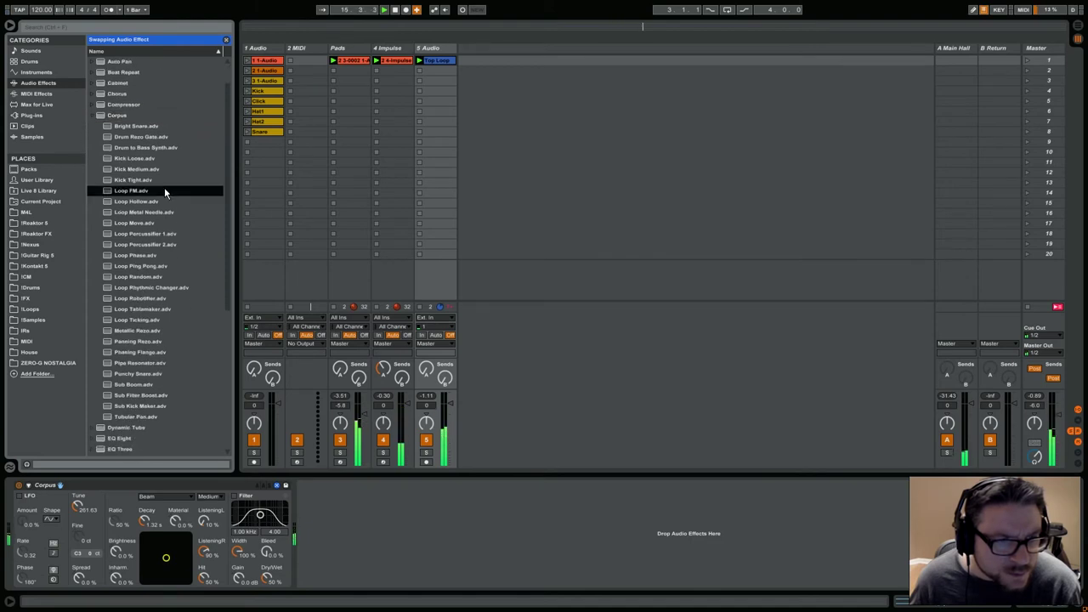
{"action": "double_click", "coordinate": [165, 191]}
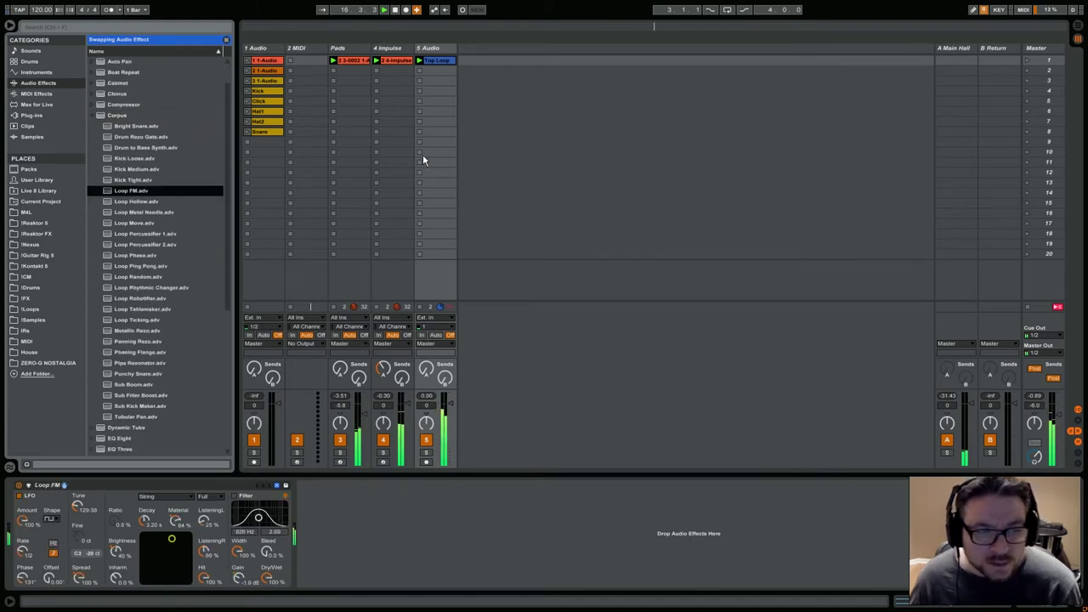
{"action": "double_click", "coordinate": [173, 202]}
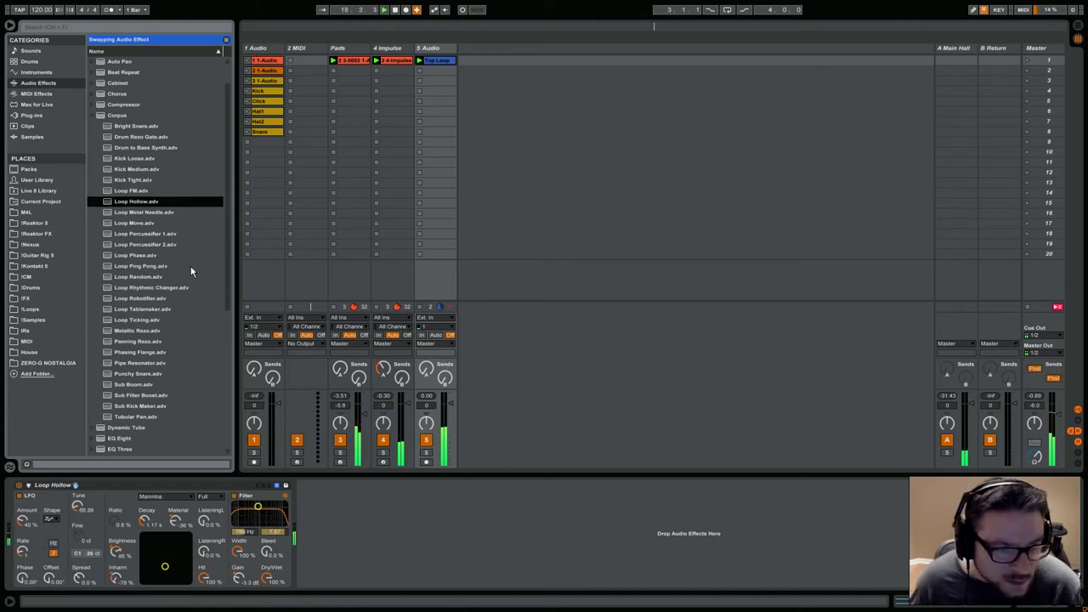
{"action": "double_click", "coordinate": [160, 298]}
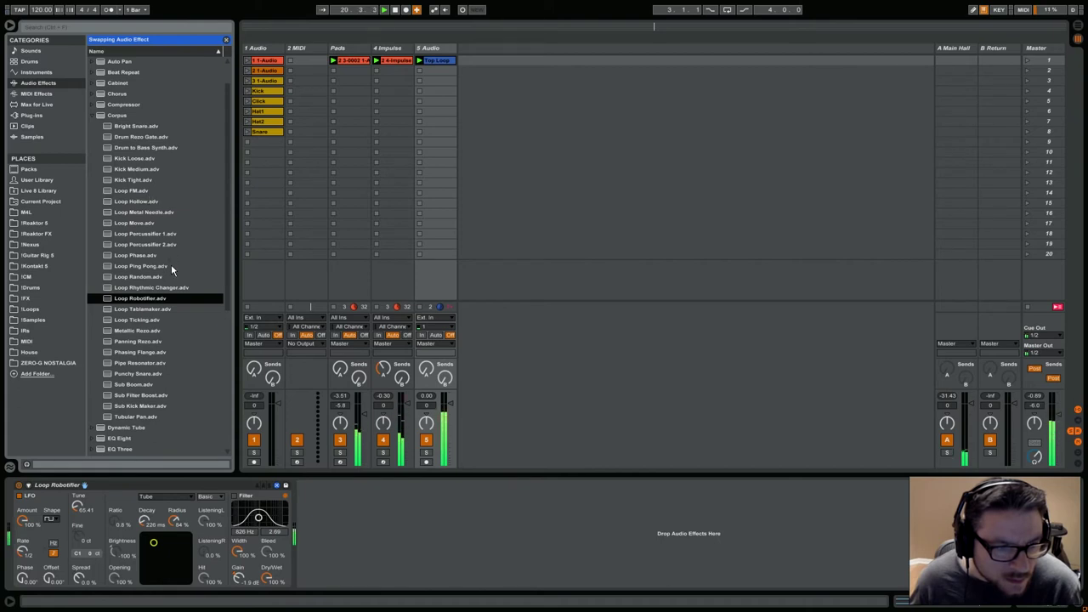
Step: Audition the Loop Percussifier 1 and 2, Loop Tablemaker, Panning Rezo and Loop Ping Pong presets in Corpus
{"action": "double_click", "coordinate": [167, 236]}
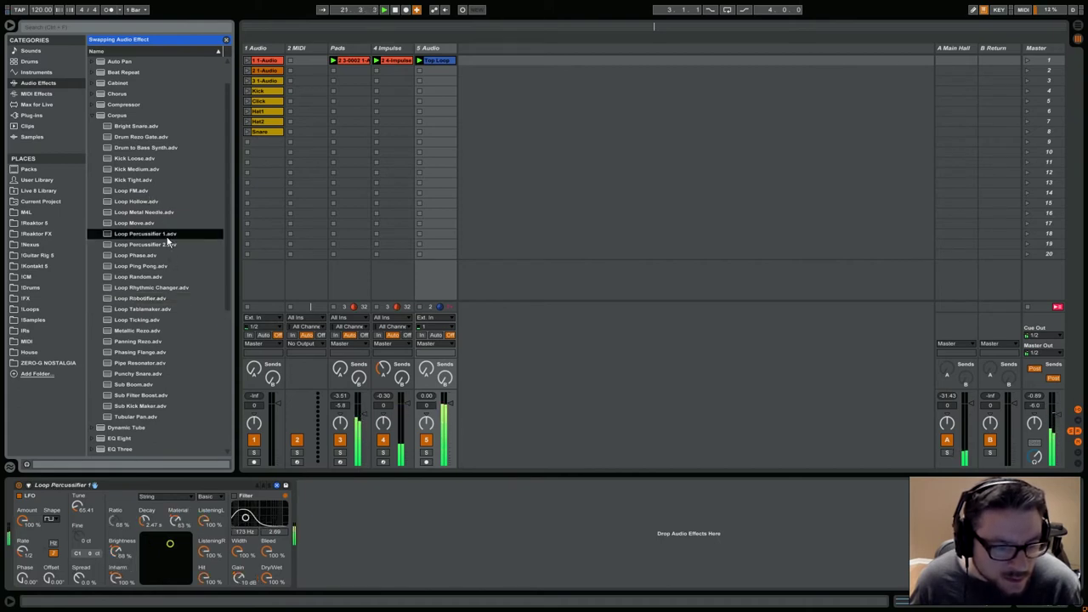
{"action": "double_click", "coordinate": [167, 245]}
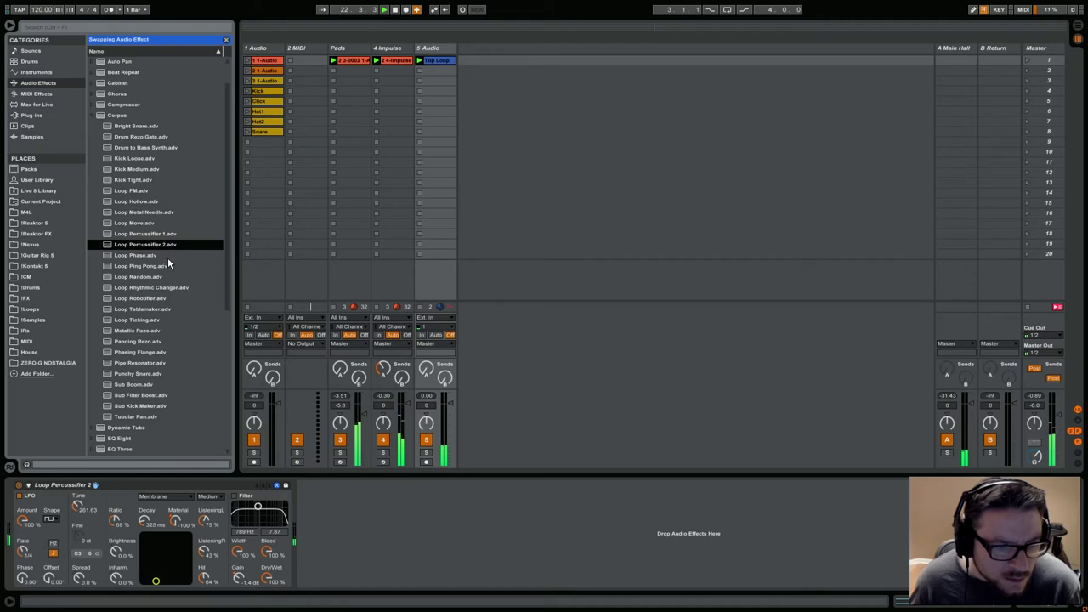
{"action": "double_click", "coordinate": [166, 309]}
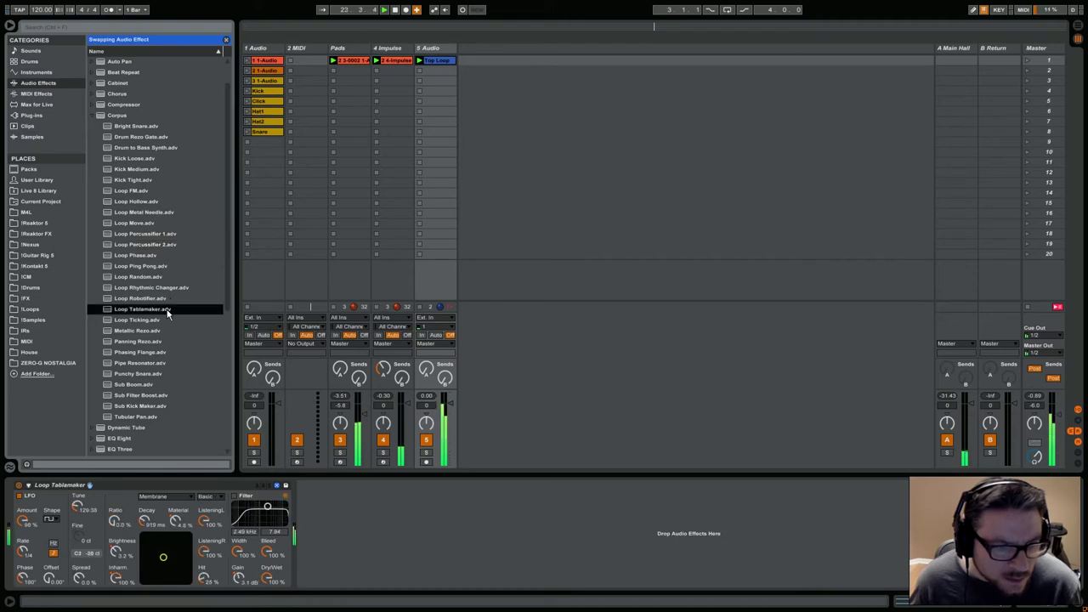
{"action": "double_click", "coordinate": [162, 342]}
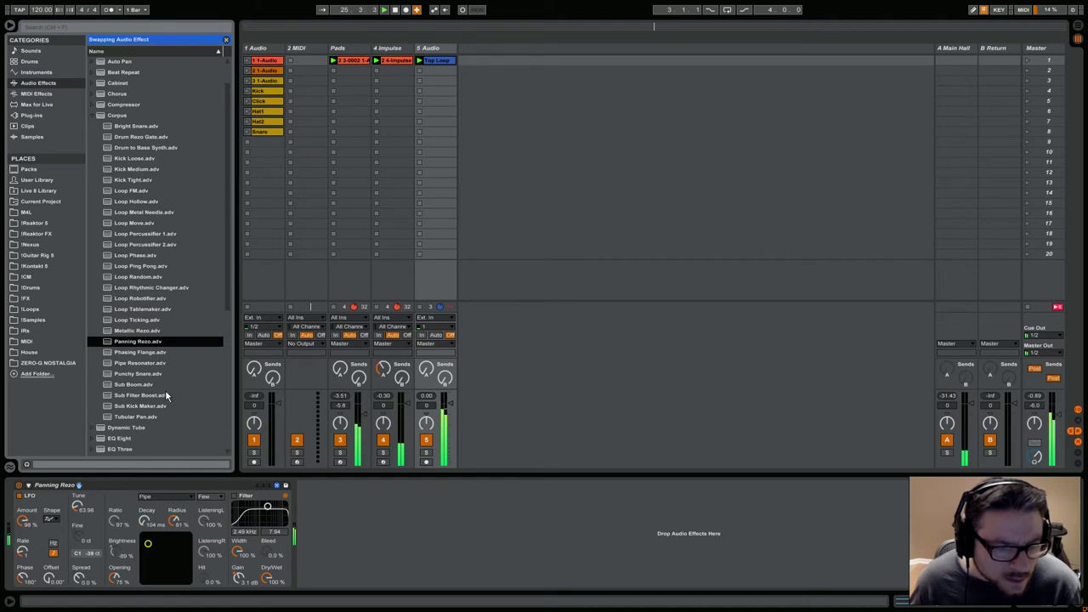
{"action": "double_click", "coordinate": [168, 266]}
{"action": "double_click", "coordinate": [167, 244]}
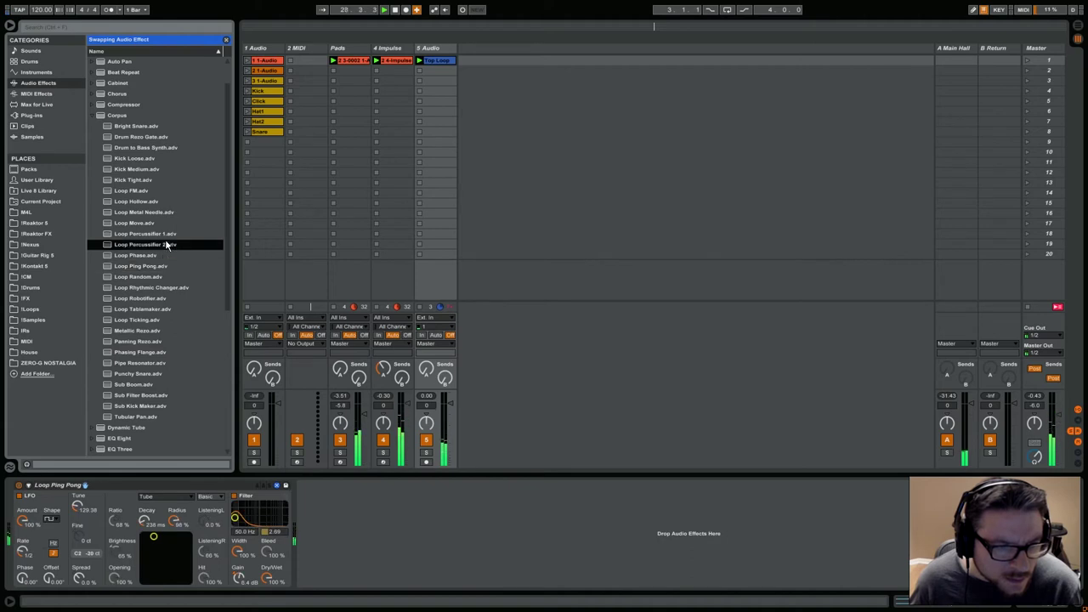
Step: Audition the Loop Metal Needle, Loop Percussifier 1 and 2, Drum Rezo Gate, Loop Rhythmic Changer, Pipe Resonator and Punchy Snare presets in Corpus
{"action": "left_click", "coordinate": [159, 214]}
{"action": "double_click", "coordinate": [158, 214]}
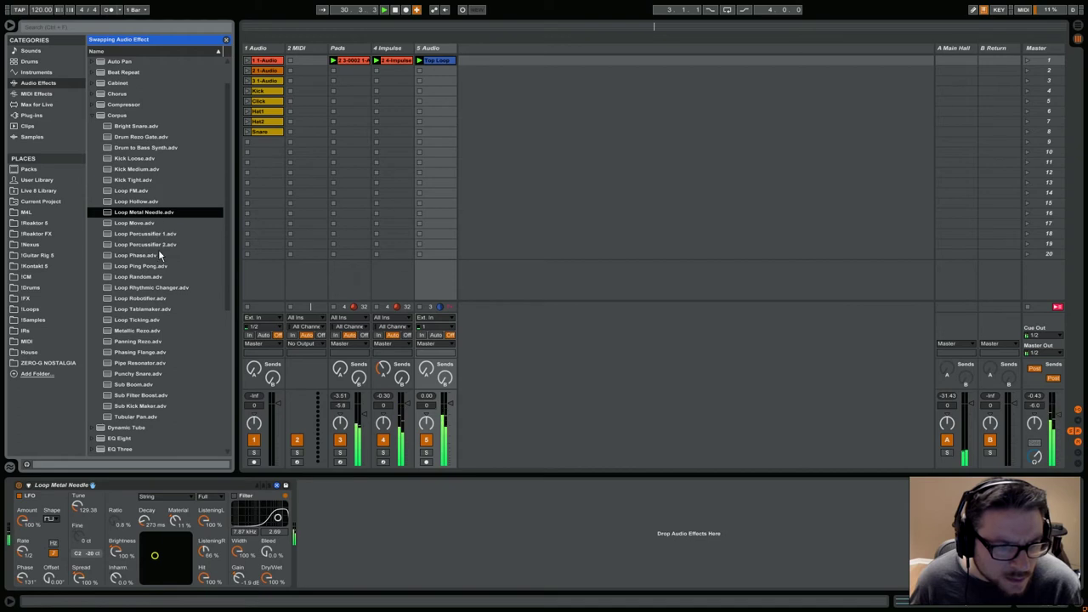
{"action": "double_click", "coordinate": [158, 235]}
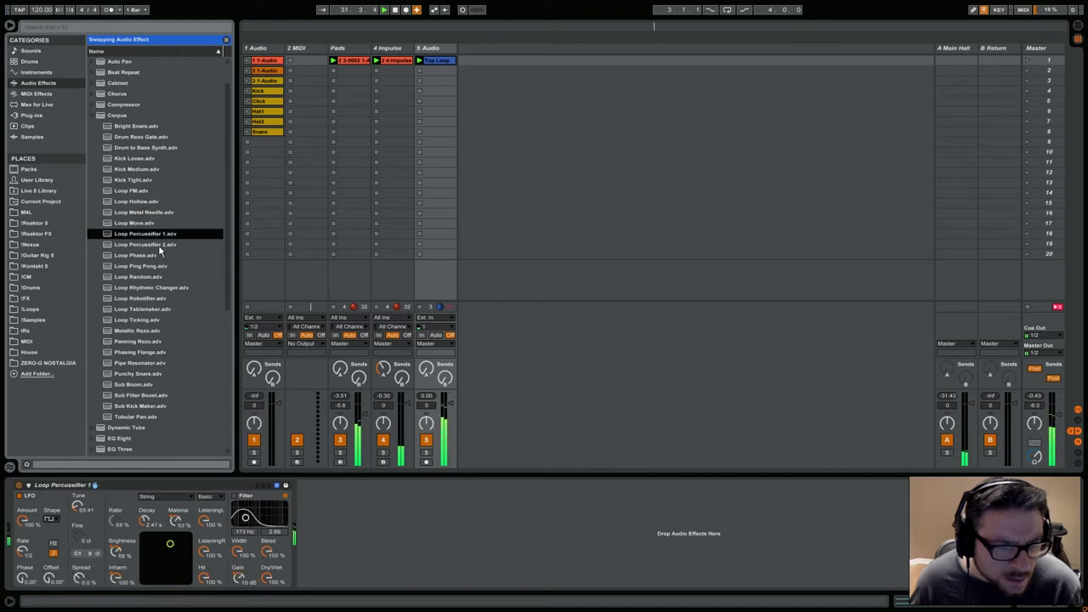
{"action": "double_click", "coordinate": [158, 246]}
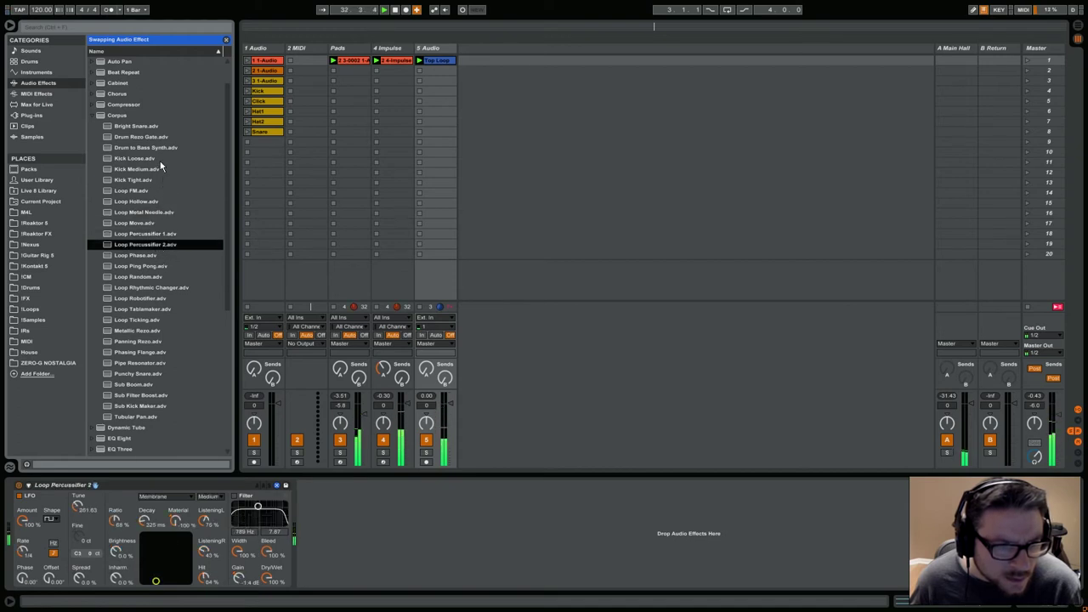
{"action": "double_click", "coordinate": [157, 138]}
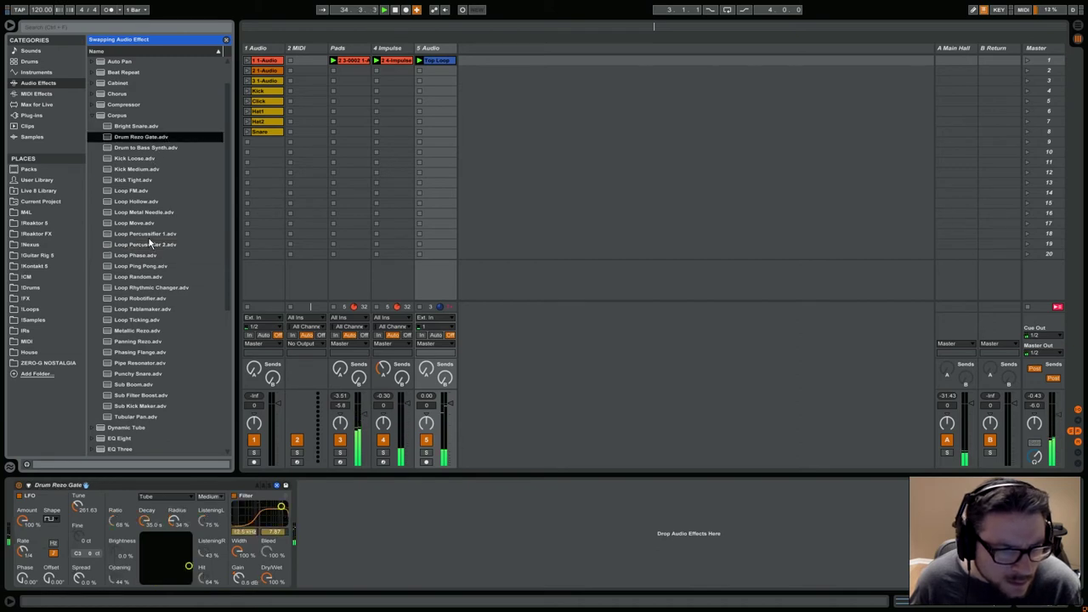
{"action": "double_click", "coordinate": [159, 288]}
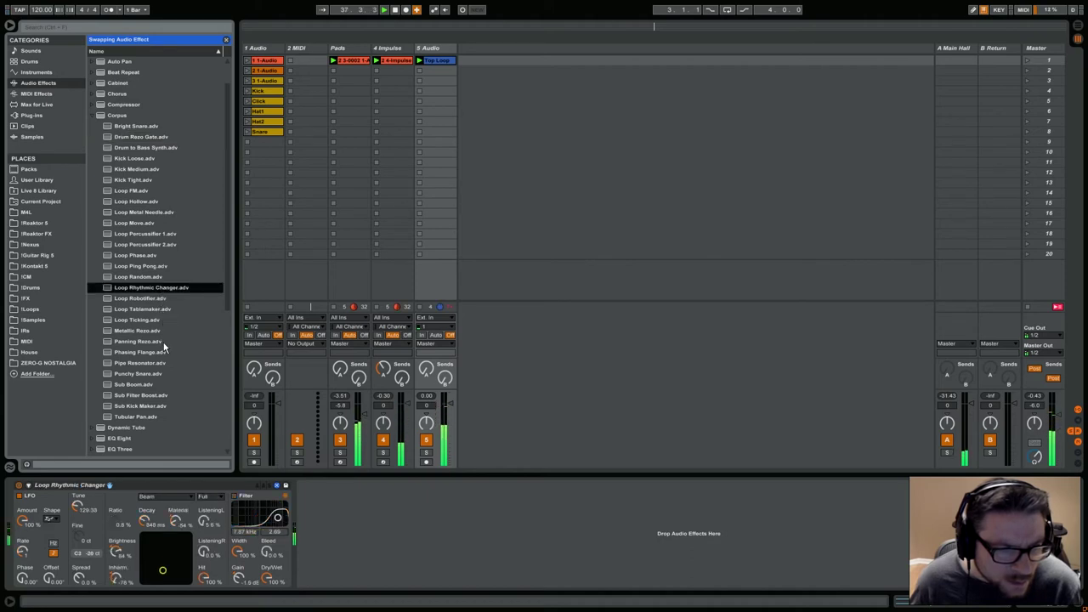
{"action": "double_click", "coordinate": [166, 363]}
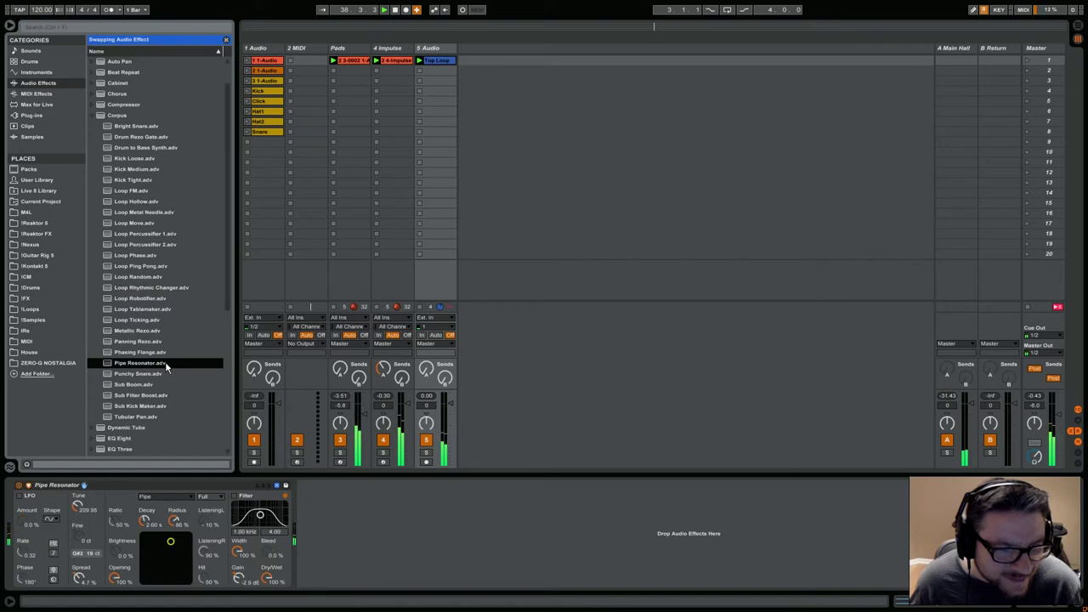
{"action": "double_click", "coordinate": [164, 374]}
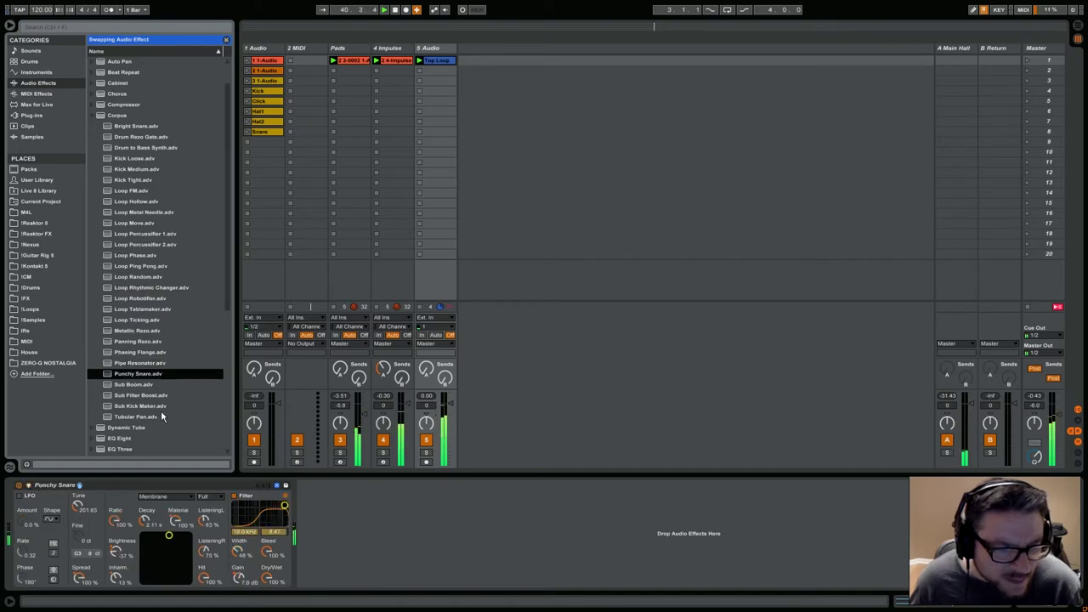
Step: Load the Tubular Pan preset into Corpus and solo the 5 Audio track to hear it
{"action": "double_click", "coordinate": [162, 416]}
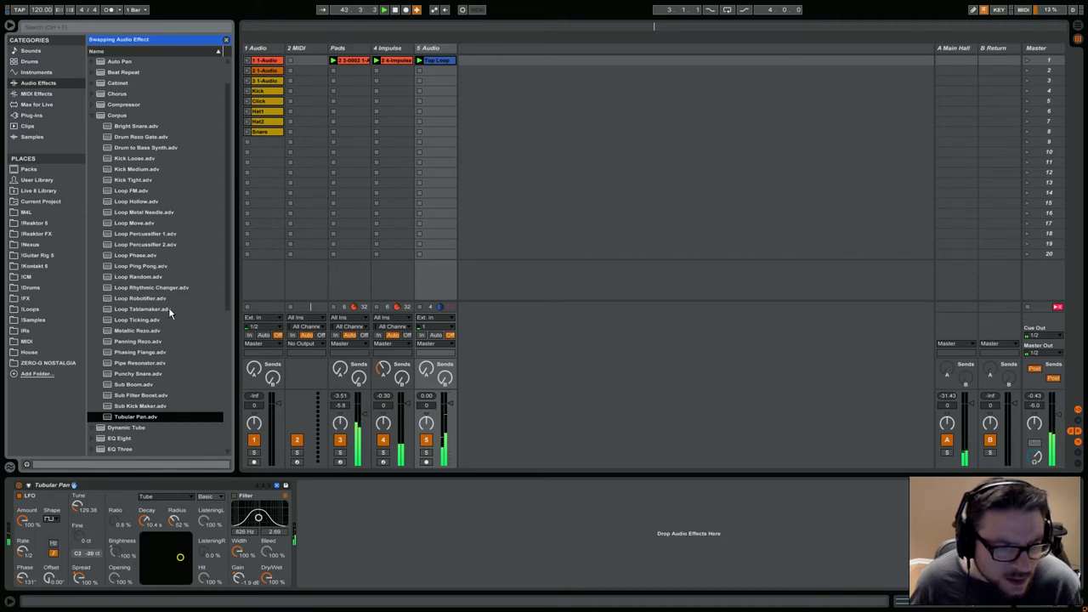
{"action": "left_click", "coordinate": [433, 451]}
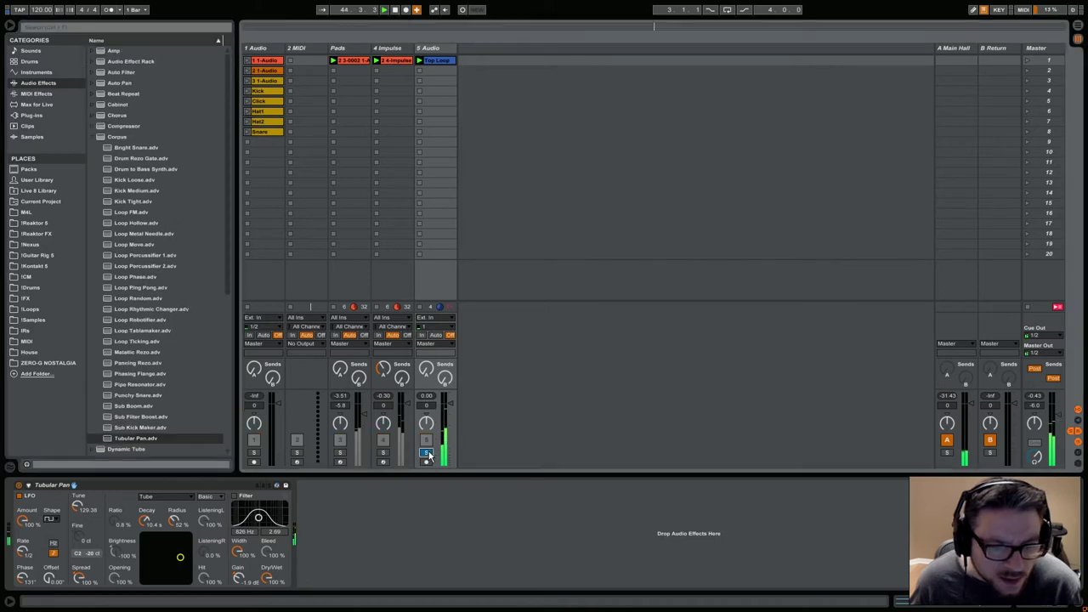
Step: Open the Top Loop clip, loop the selection starting at 1.1.1, and crop the sample to it
{"action": "double_click", "coordinate": [427, 67]}
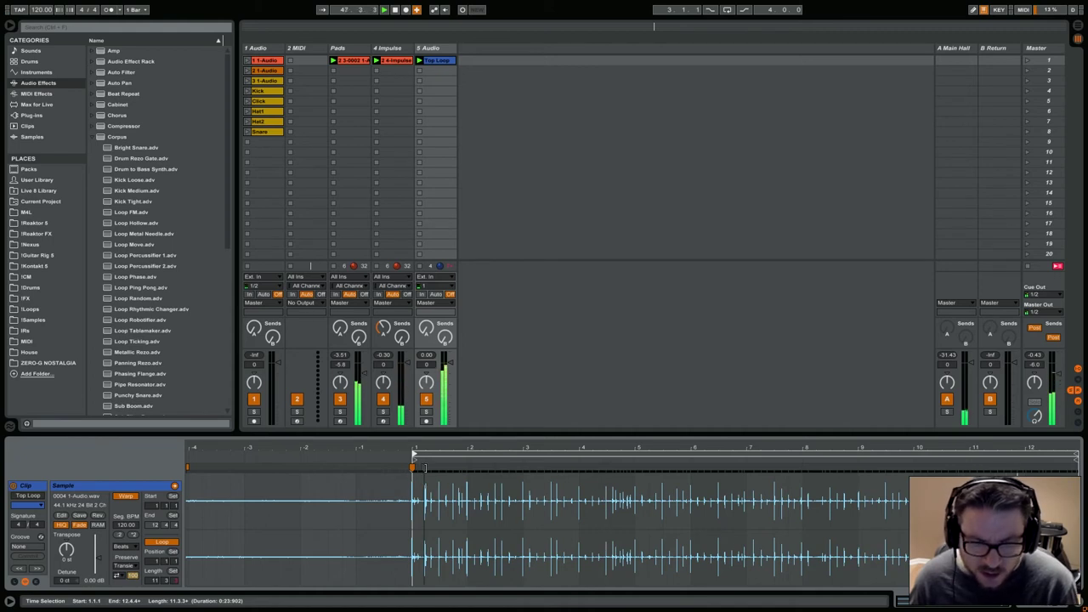
{"action": "right_click", "coordinate": [442, 491]}
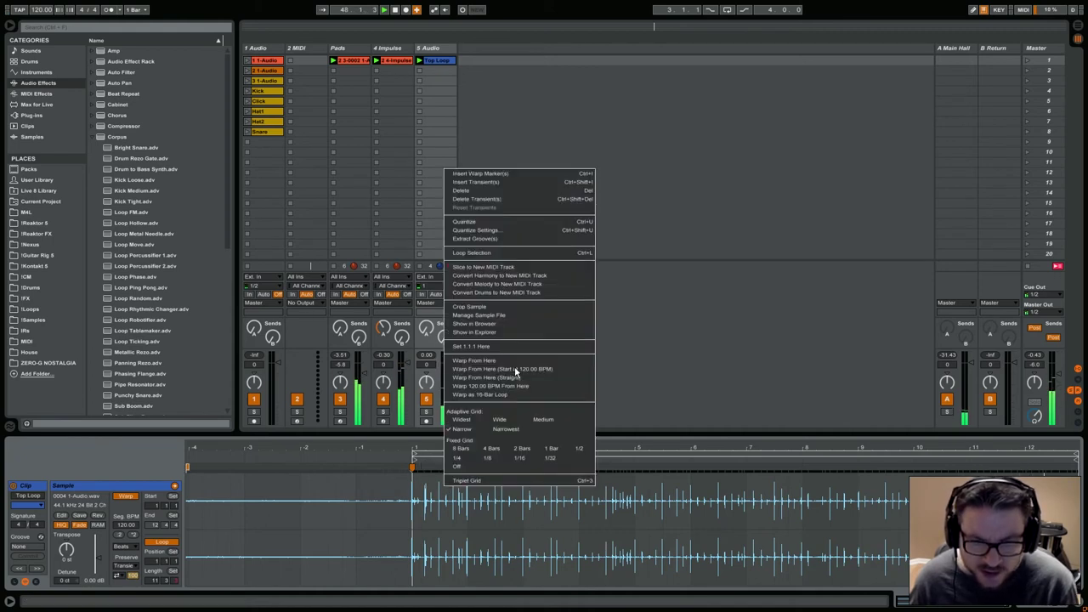
{"action": "left_click", "coordinate": [501, 253]}
{"action": "right_click", "coordinate": [519, 499]}
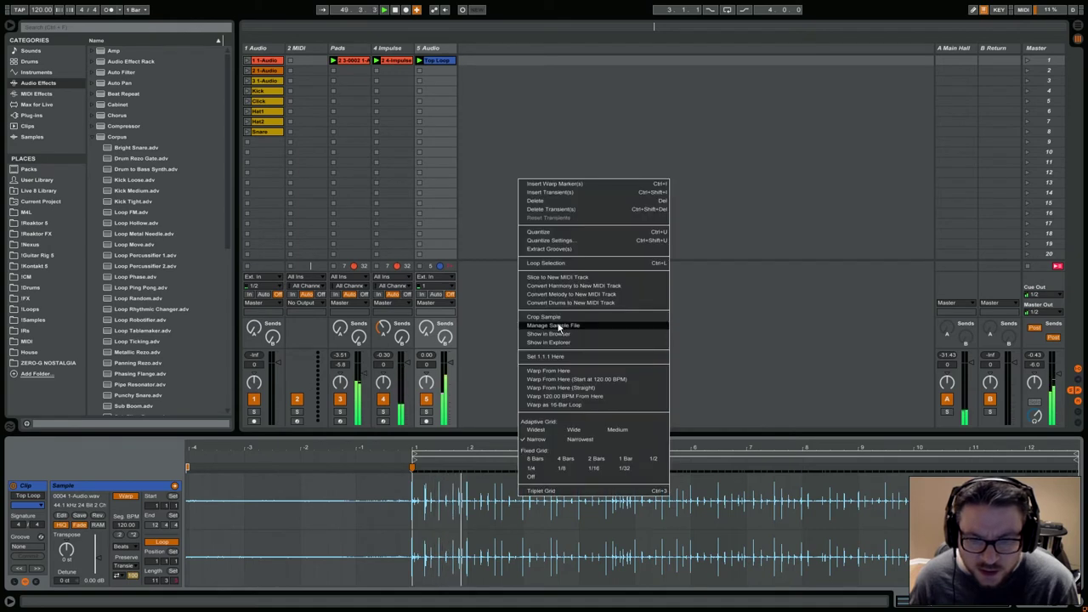
{"action": "left_click", "coordinate": [548, 316]}
{"action": "left_click", "coordinate": [521, 329]}
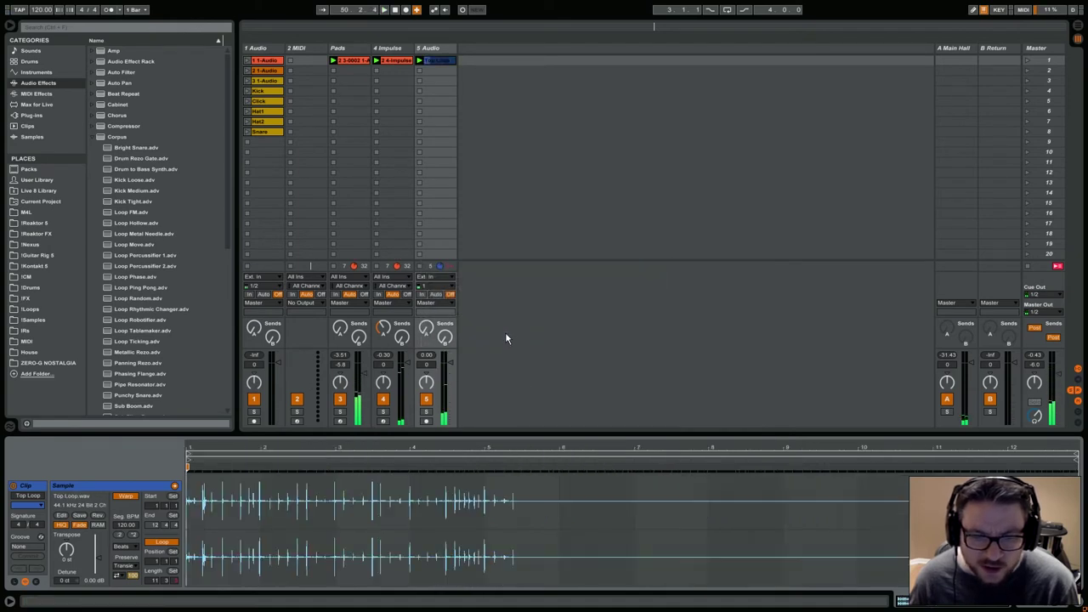
Step: Quantize the cropped Top Loop sample and launch the clip to check its timing
{"action": "right_click", "coordinate": [260, 537]}
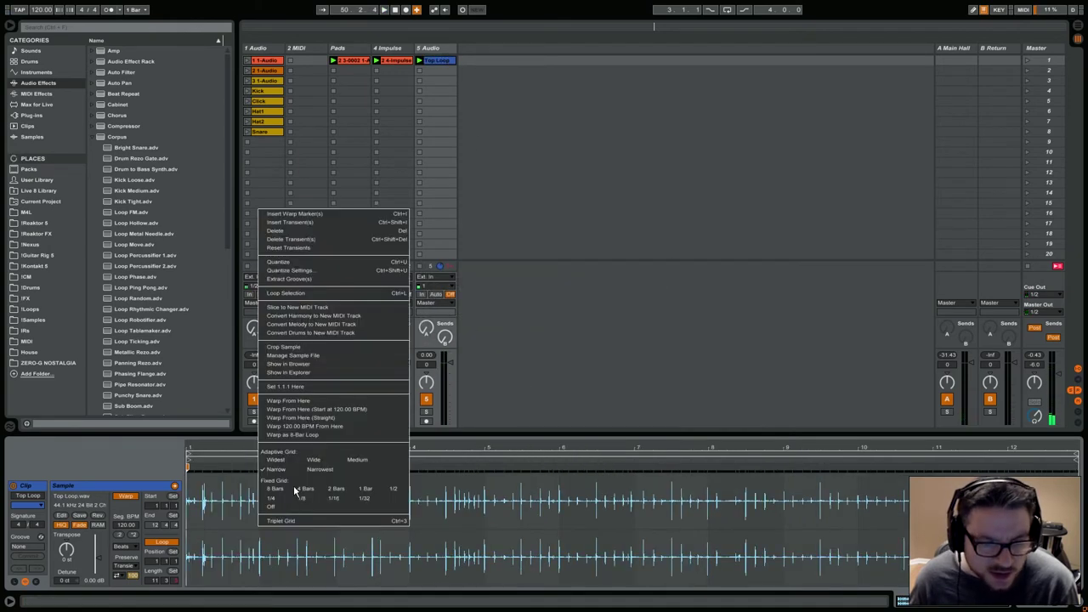
{"action": "left_click", "coordinate": [331, 261]}
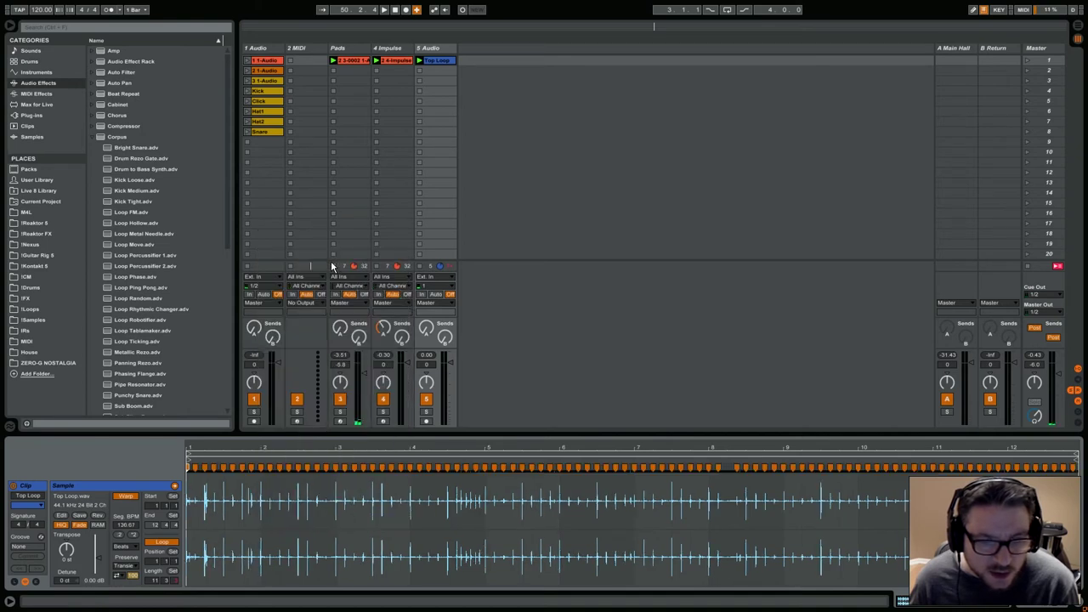
{"action": "left_click", "coordinate": [421, 62]}
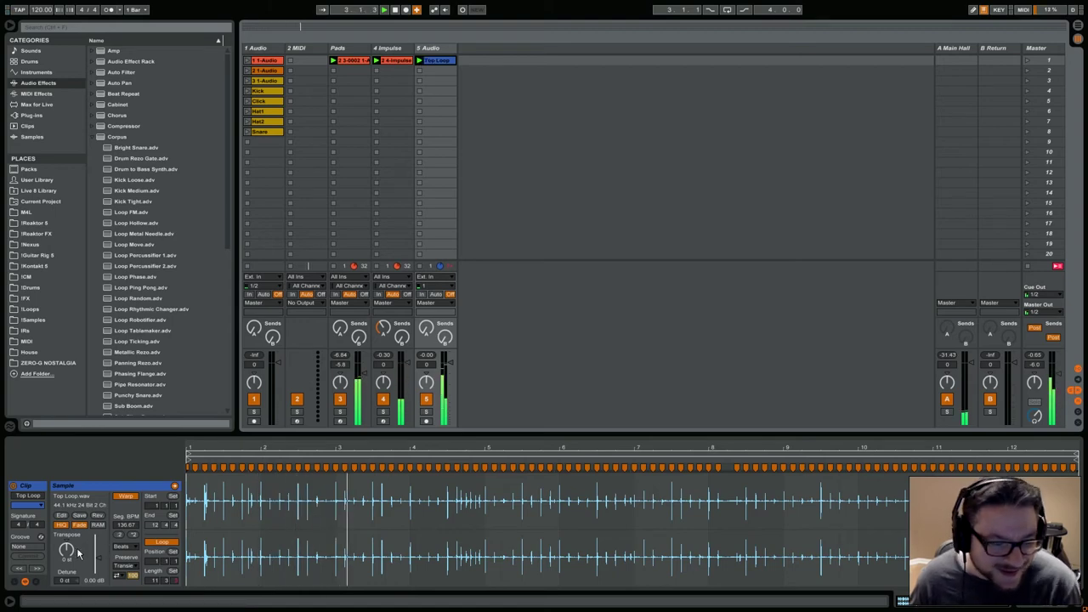
Step: Add Auto Filter after Corpus on the 5 Audio track and make it a band-pass with the cutoff lowered to about 313 Hz
{"action": "key", "text": "Return"}
{"action": "left_click_drag", "start_coordinate": [110, 73], "coordinate": [428, 526]}
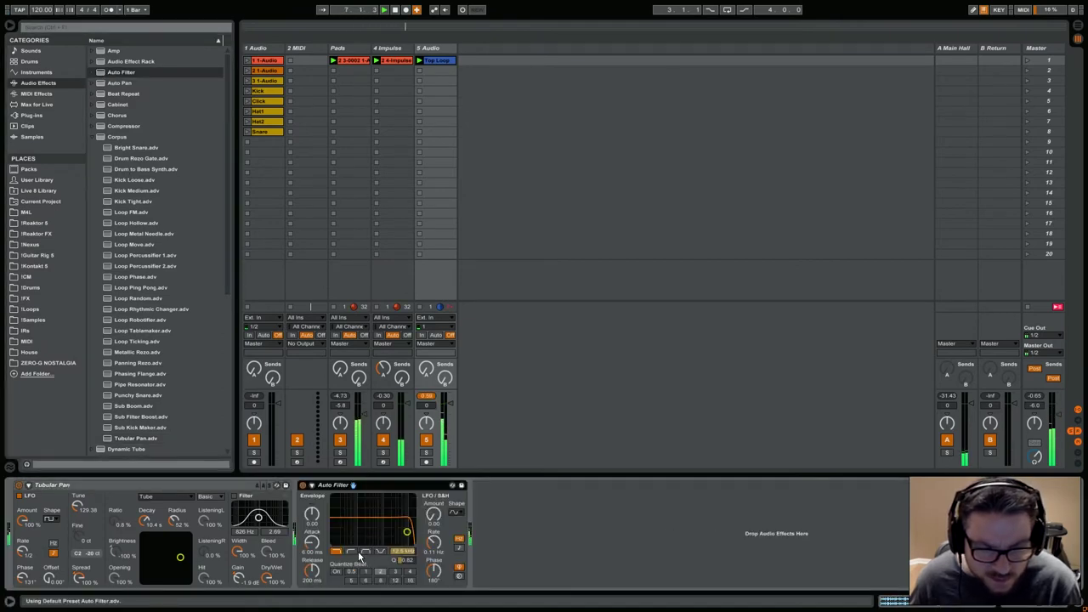
{"action": "left_click", "coordinate": [365, 550]}
{"action": "left_click_drag", "start_coordinate": [401, 551], "coordinate": [405, 568]}
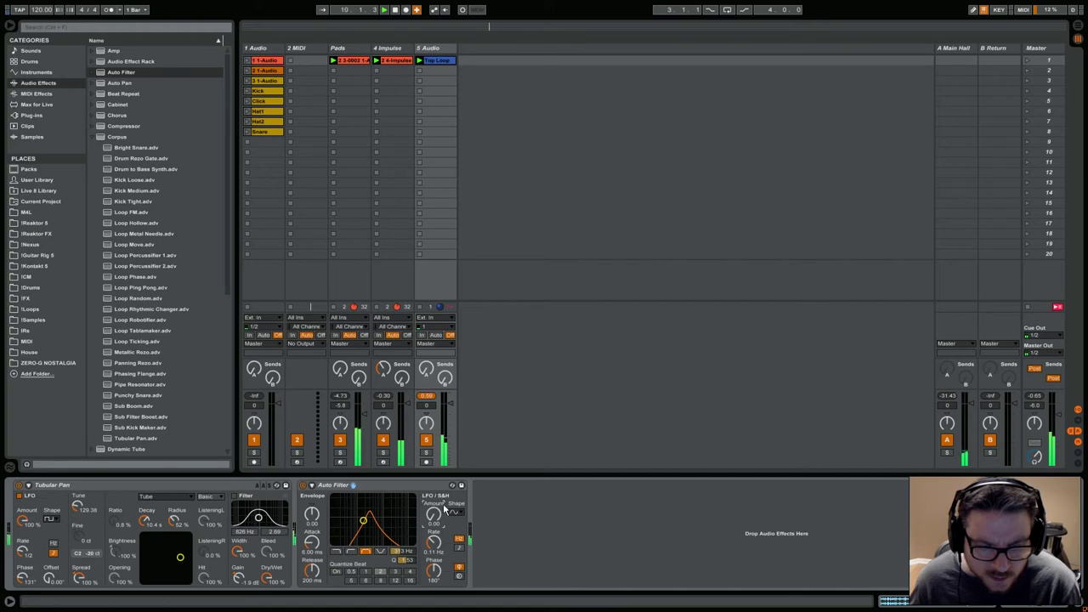
Step: Sync the Auto Filter's LFO to tempo at rate 1 with amount 13.1, and set the cutoff to about 640 Hz with Q 0.70
{"action": "left_click", "coordinate": [460, 549]}
{"action": "left_click_drag", "start_coordinate": [441, 542], "coordinate": [440, 532]}
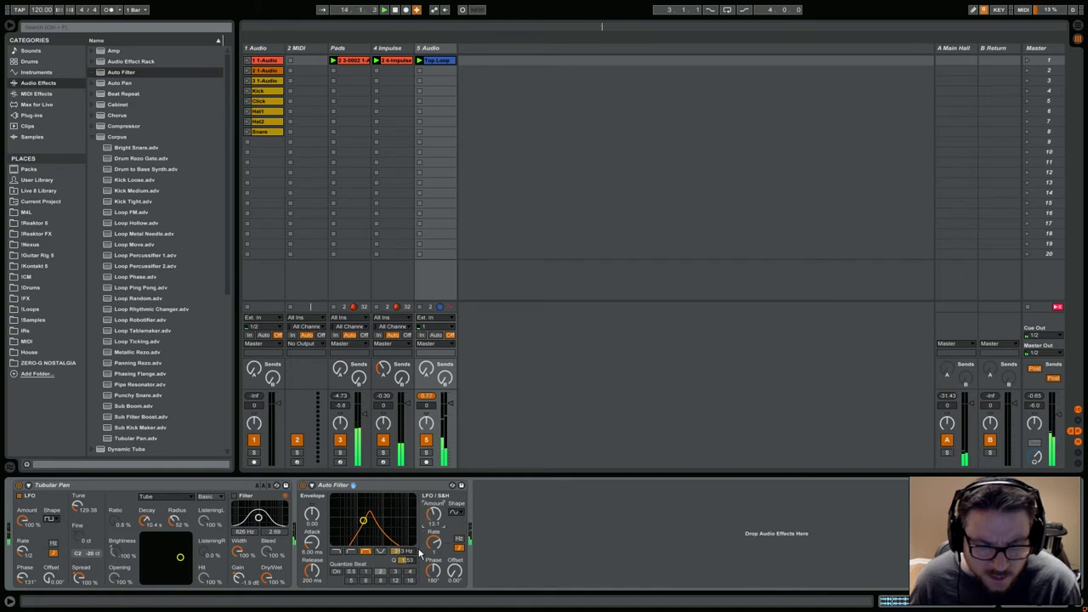
{"action": "left_click_drag", "start_coordinate": [407, 552], "coordinate": [406, 567]}
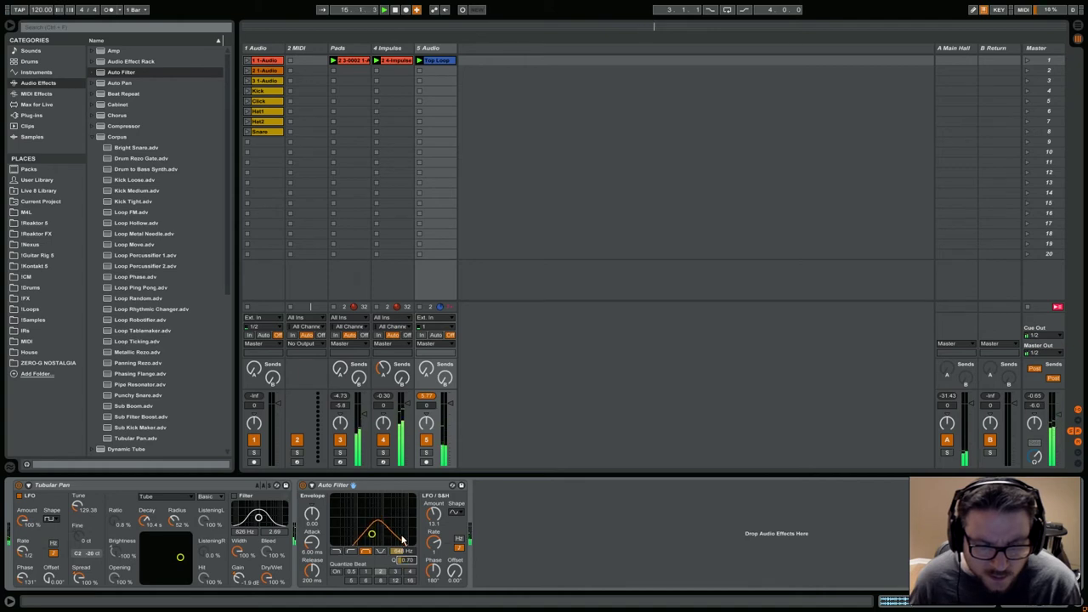
Step: Solo the 5 Audio track and set the Auto Filter's LFO amount to 21.4 and its cutoff to about 117 Hz
{"action": "left_click", "coordinate": [426, 453]}
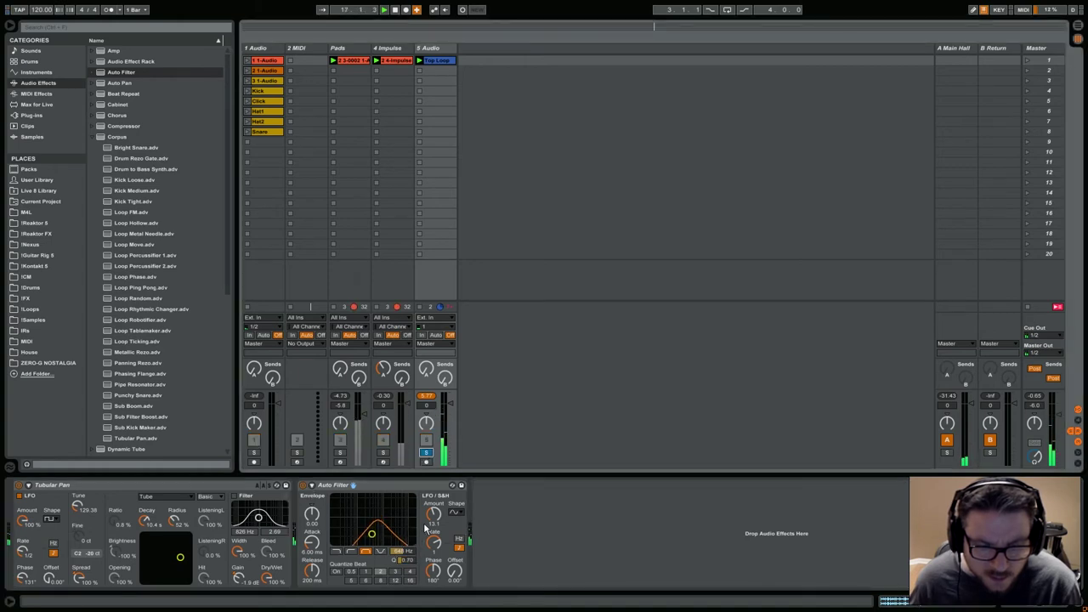
{"action": "left_click_drag", "start_coordinate": [434, 515], "coordinate": [434, 512]}
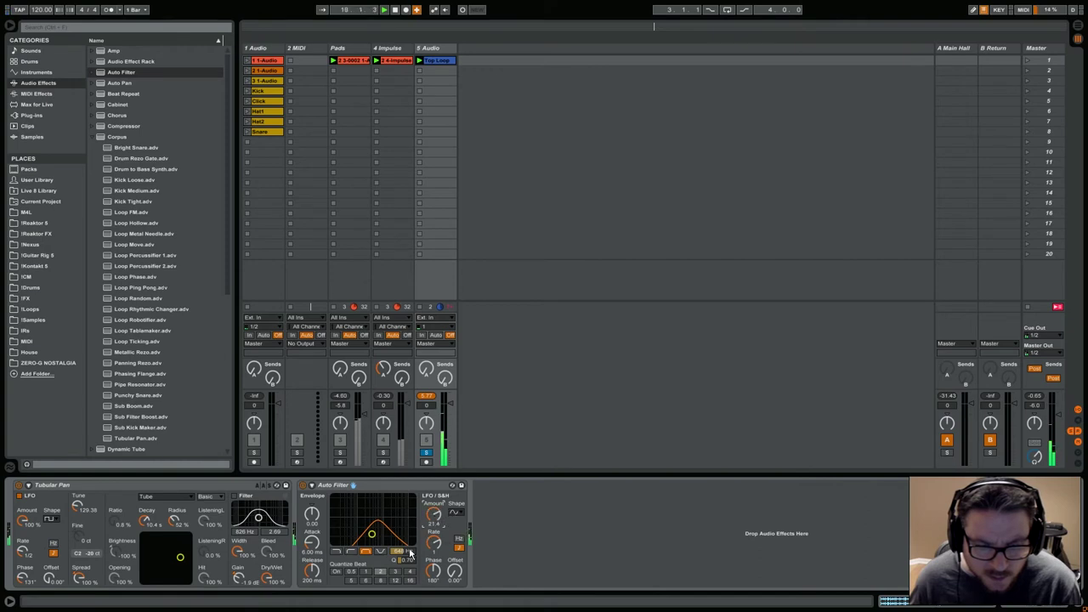
{"action": "left_click_drag", "start_coordinate": [397, 550], "coordinate": [398, 566]}
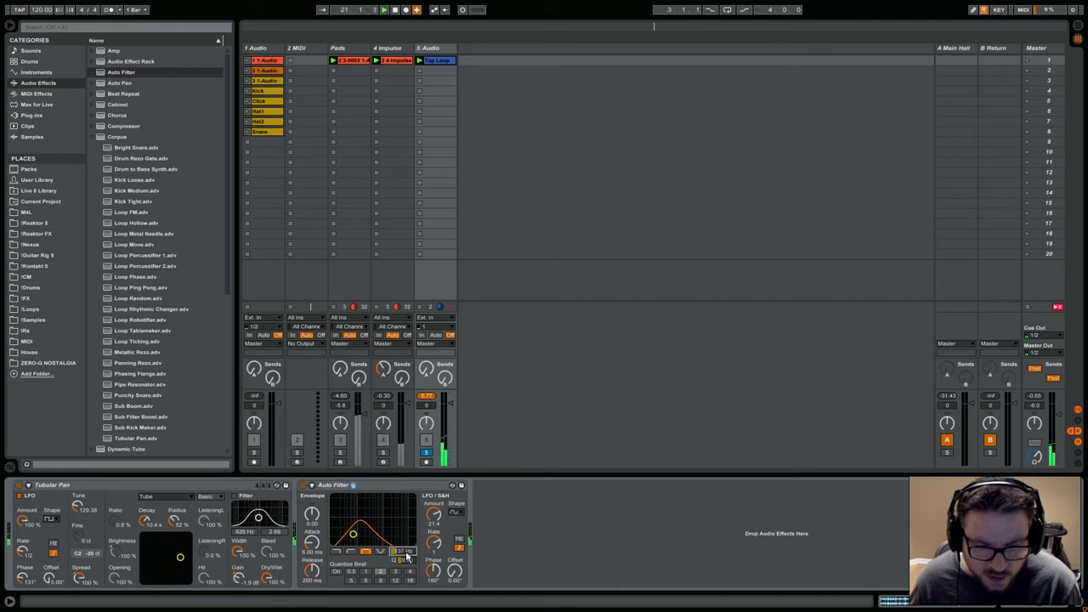
{"action": "left_click_drag", "start_coordinate": [398, 565], "coordinate": [406, 553]}
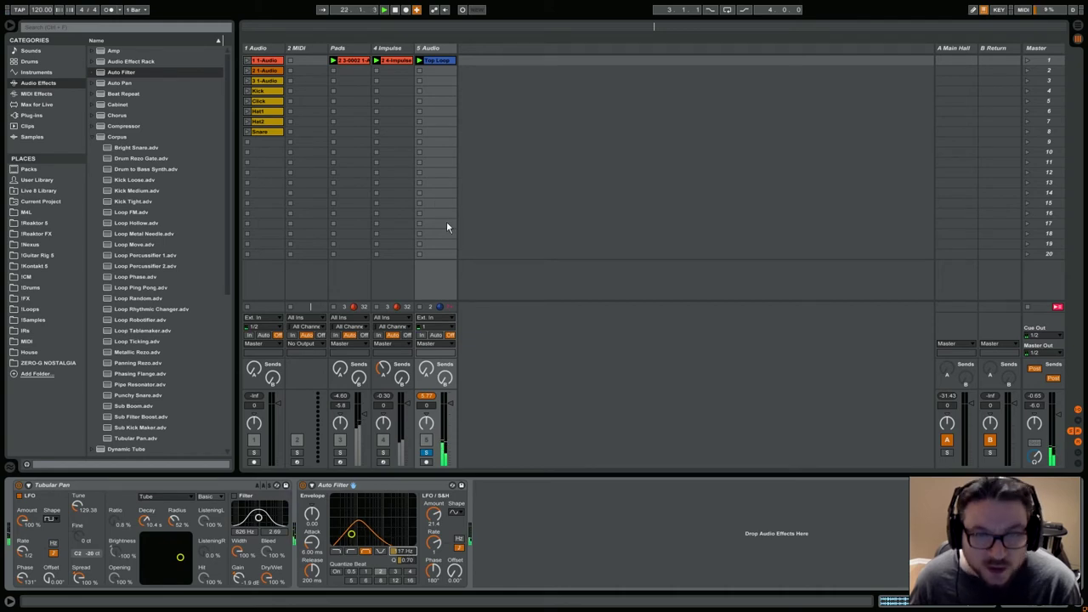
Step: Rename the Top Loop clip on the 5 Audio track as "Wa Loop"
{"action": "left_click", "coordinate": [447, 60]}
{"action": "right_click", "coordinate": [444, 62]}
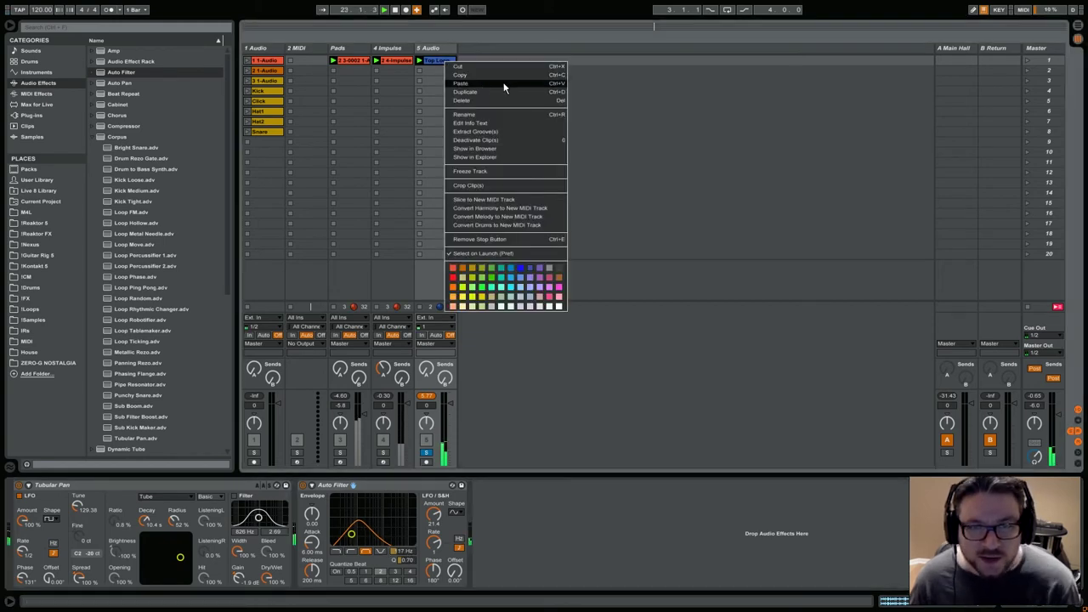
{"action": "left_click", "coordinate": [498, 114]}
{"action": "type", "text": "Loop"}
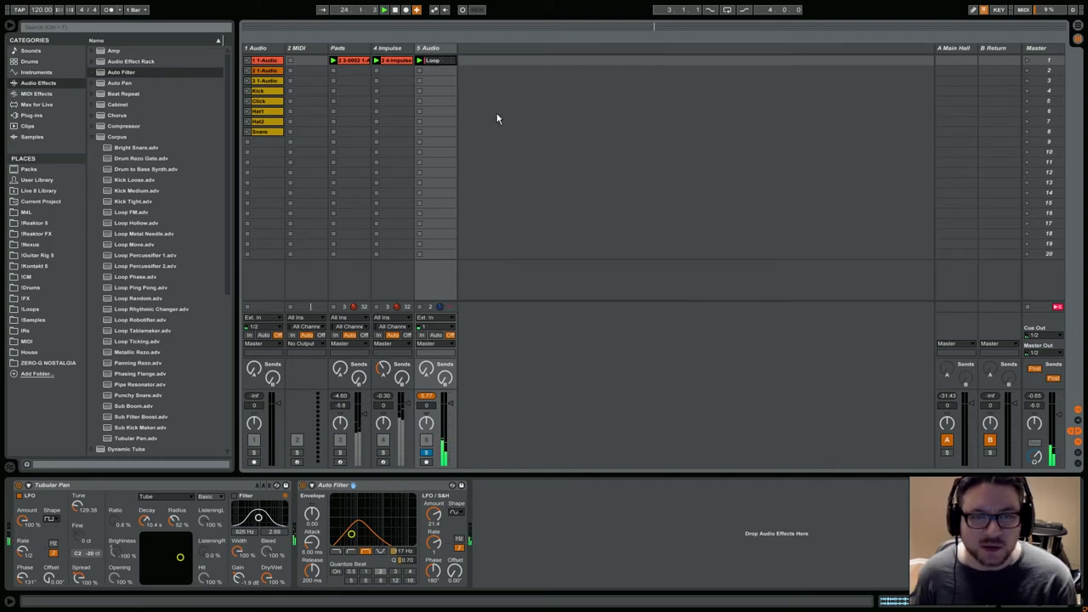
{"action": "key", "text": "Return"}
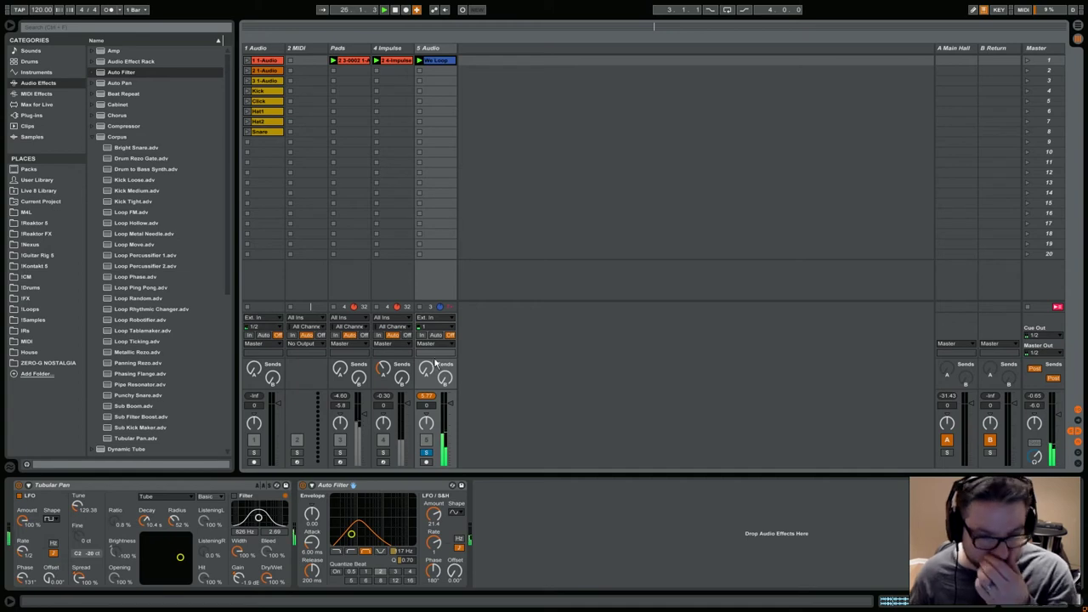
Step: Set the Auto Filter's LFO phase to 291°, rate to 1/4 and amount to 9.29, and raise the filter cutoff
{"action": "left_click_drag", "start_coordinate": [437, 575], "coordinate": [438, 557]}
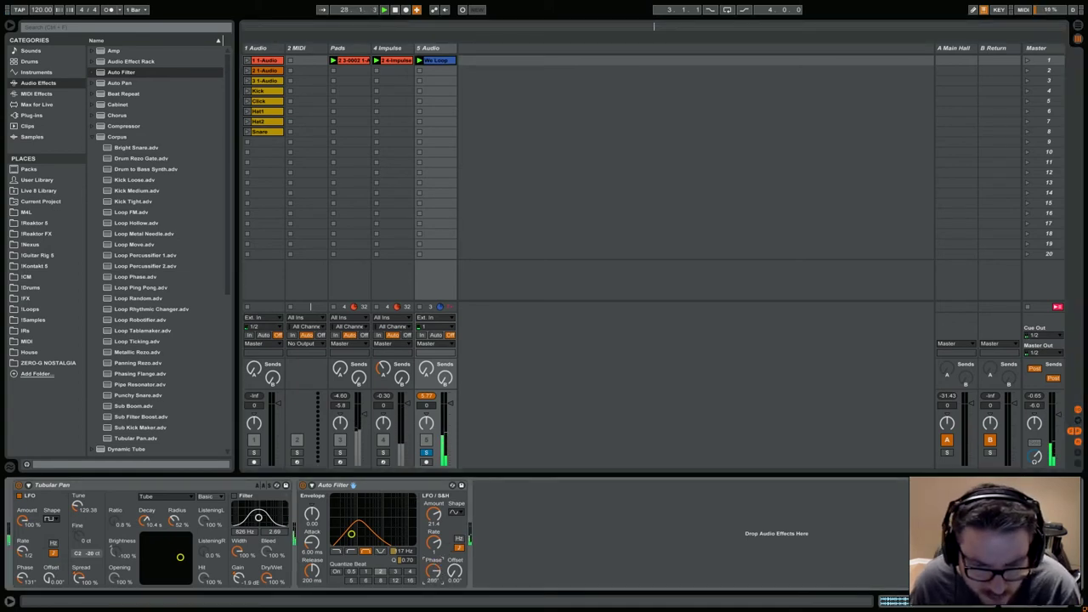
{"action": "left_click_drag", "start_coordinate": [458, 574], "coordinate": [458, 561]}
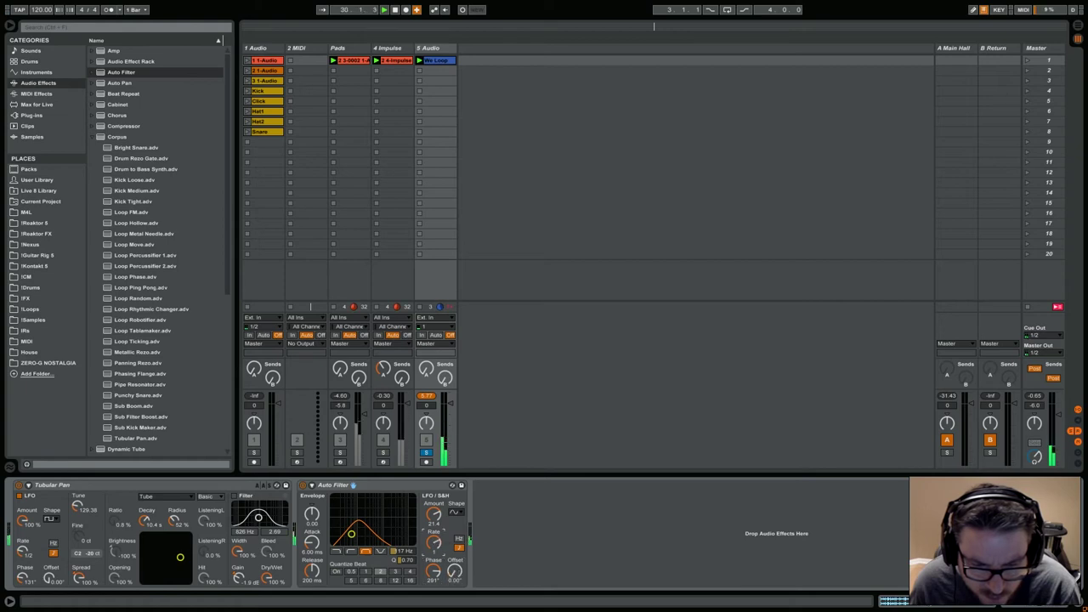
{"action": "left_click_drag", "start_coordinate": [438, 544], "coordinate": [439, 537]}
{"action": "left_click_drag", "start_coordinate": [434, 541], "coordinate": [435, 535]}
{"action": "left_click_drag", "start_coordinate": [409, 554], "coordinate": [409, 543]}
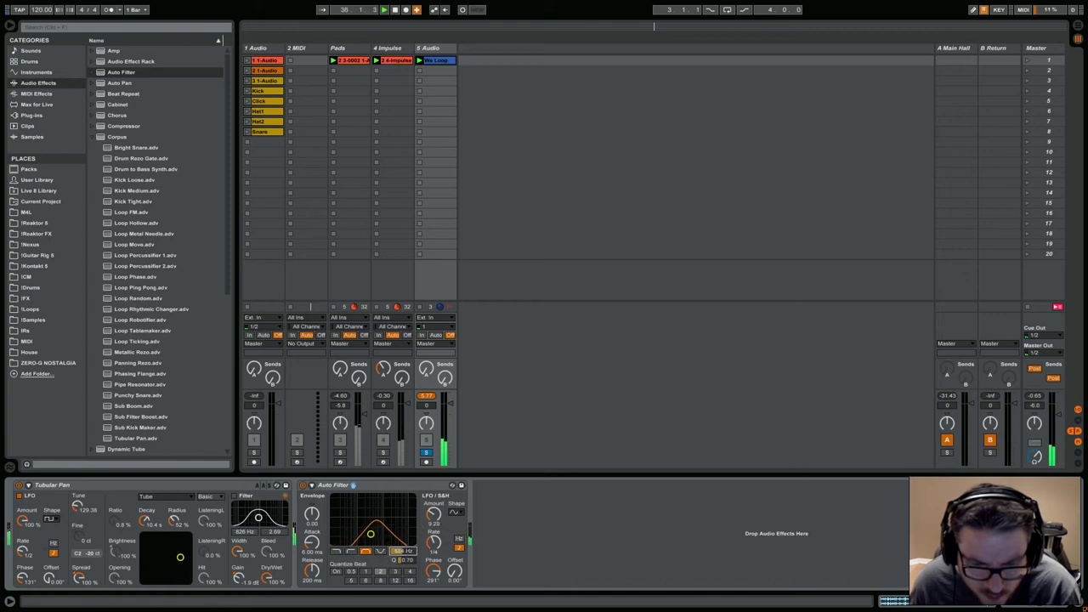
Step: Lower the Auto Filter cutoff to about 200 Hz, and set its LFO rate to 2 and LFO amount to 0
{"action": "left_click_drag", "start_coordinate": [402, 552], "coordinate": [403, 562]}
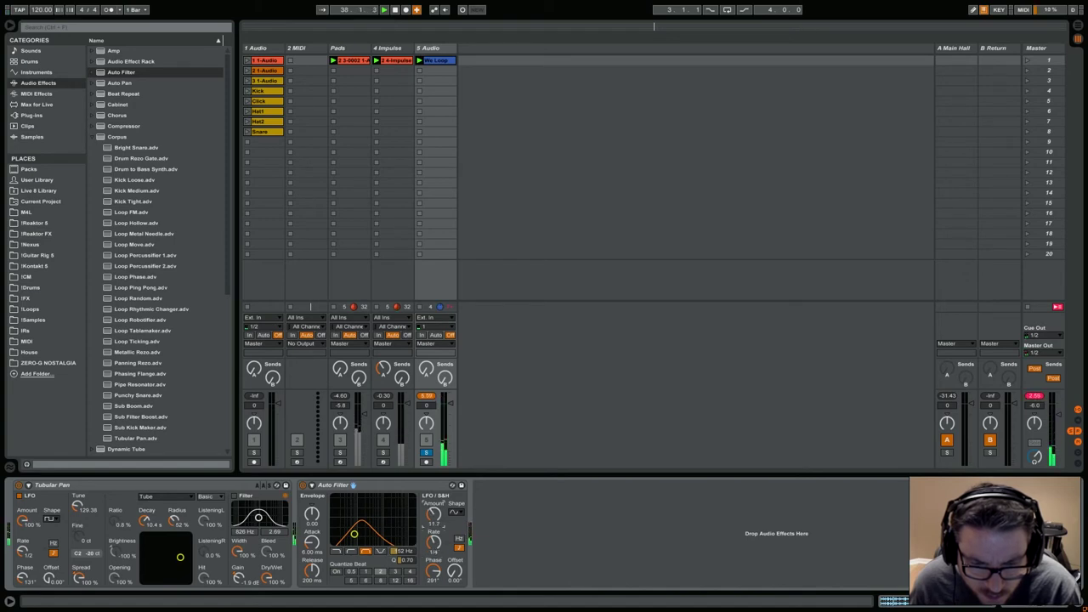
{"action": "left_click_drag", "start_coordinate": [435, 541], "coordinate": [434, 535]}
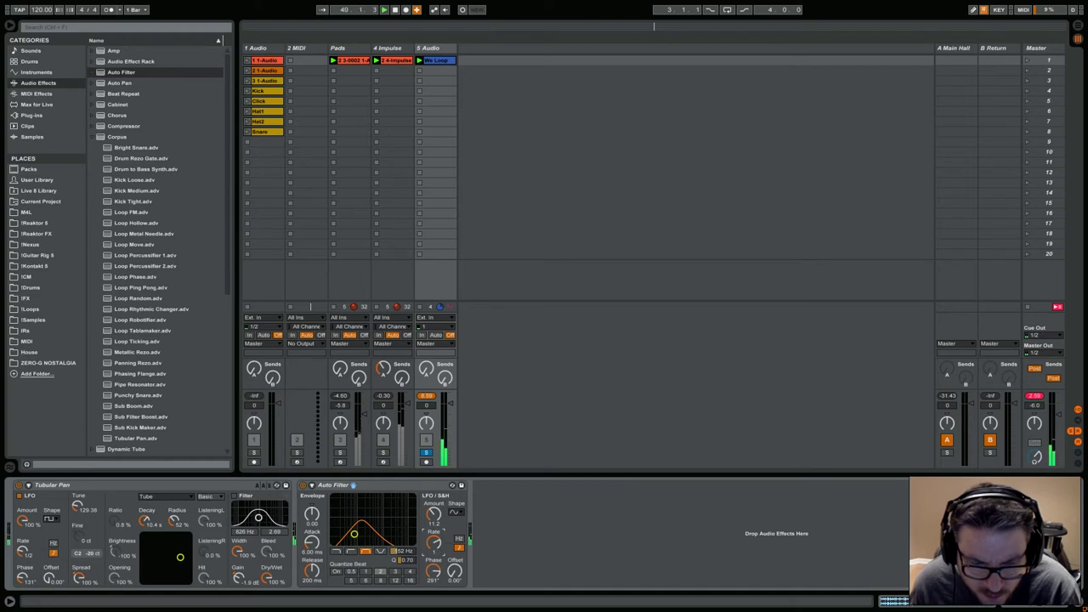
{"action": "left_click_drag", "start_coordinate": [434, 515], "coordinate": [434, 513]}
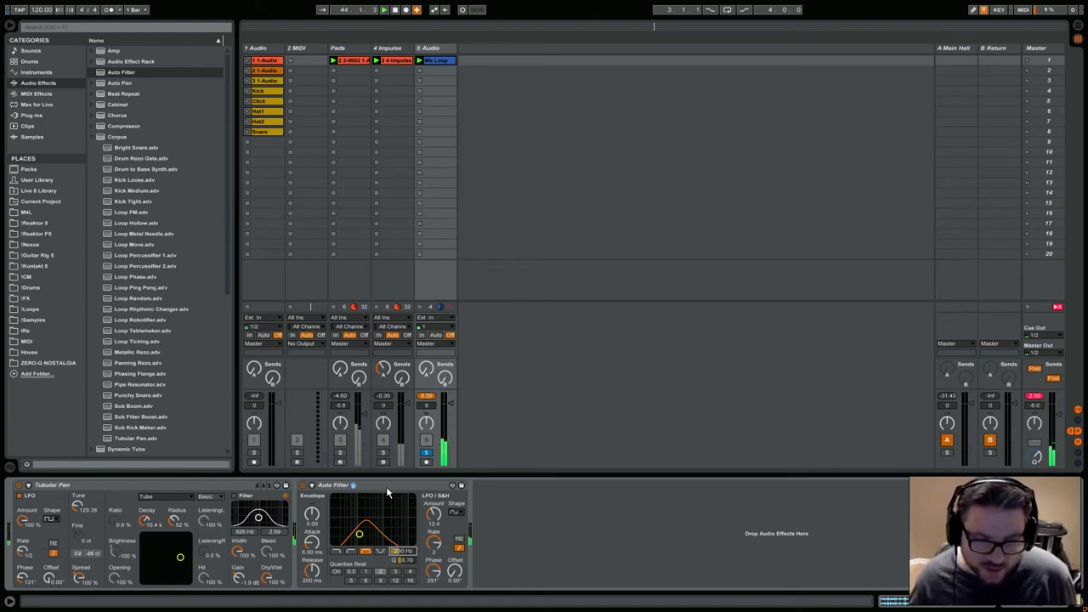
{"action": "left_click_drag", "start_coordinate": [439, 519], "coordinate": [439, 510]}
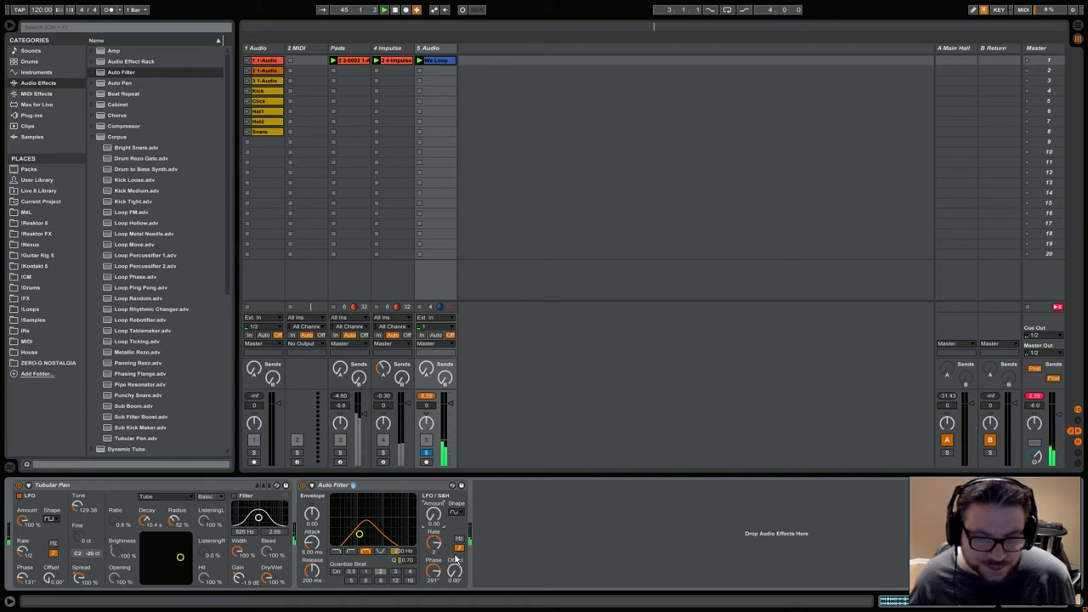
Step: Try to add the Max for Live LFO MIDI device to the 5 Audio track
{"action": "left_click", "coordinate": [35, 94]}
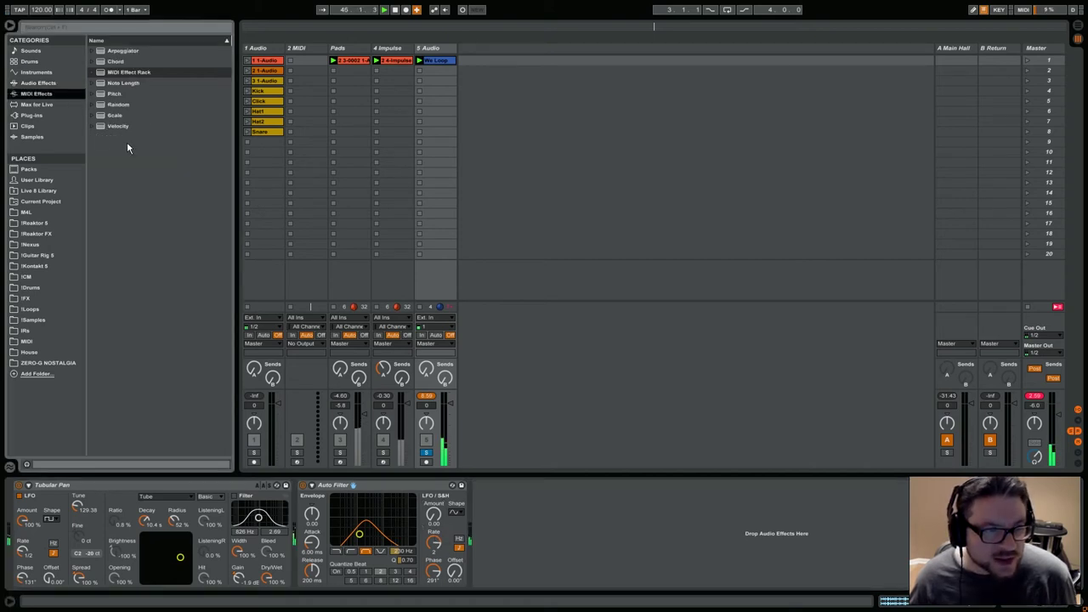
{"action": "left_click", "coordinate": [53, 104]}
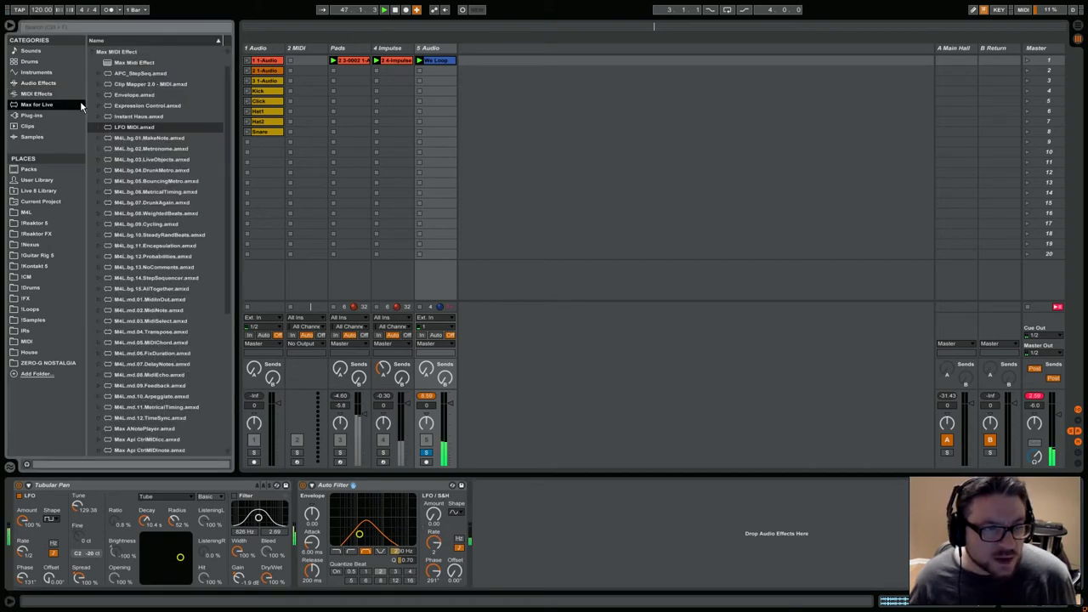
{"action": "left_click", "coordinate": [128, 127]}
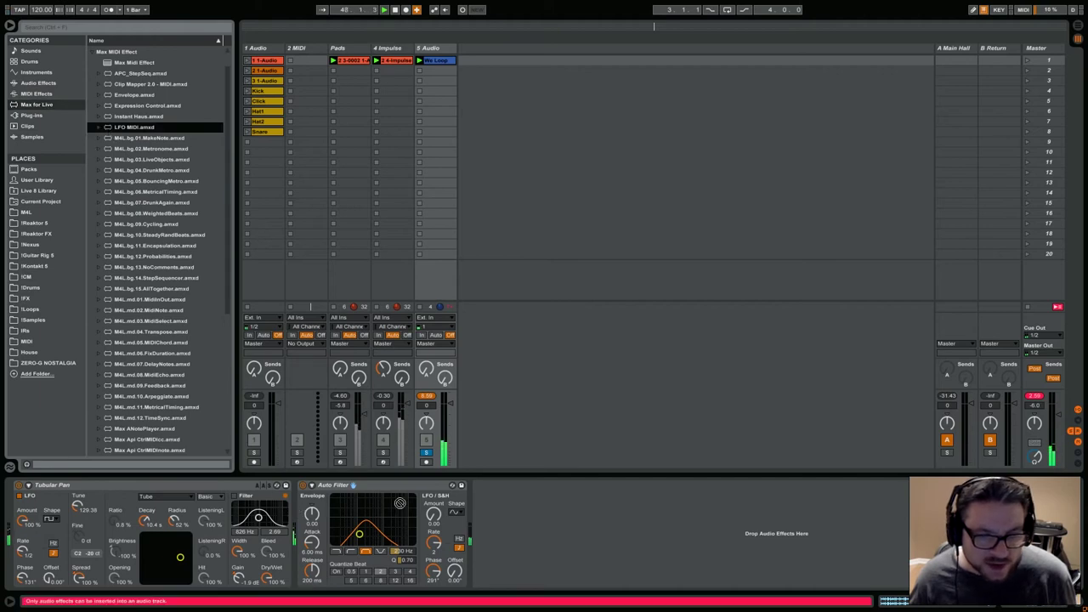
{"action": "left_click_drag", "start_coordinate": [3, 510], "coordinate": [498, 502]}
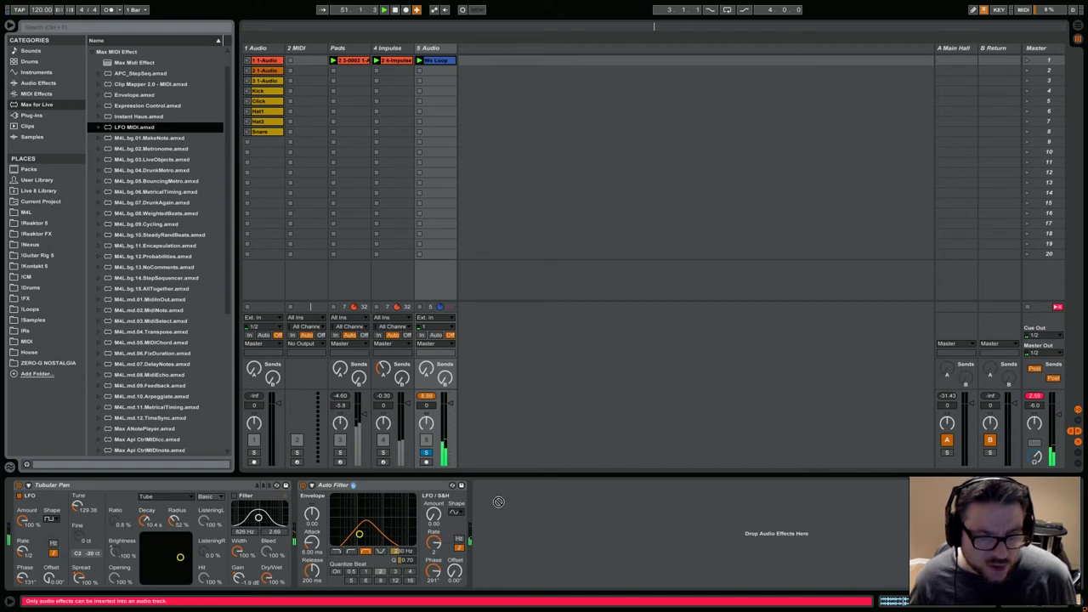
{"action": "left_click_drag", "start_coordinate": [498, 502], "coordinate": [129, 96]}
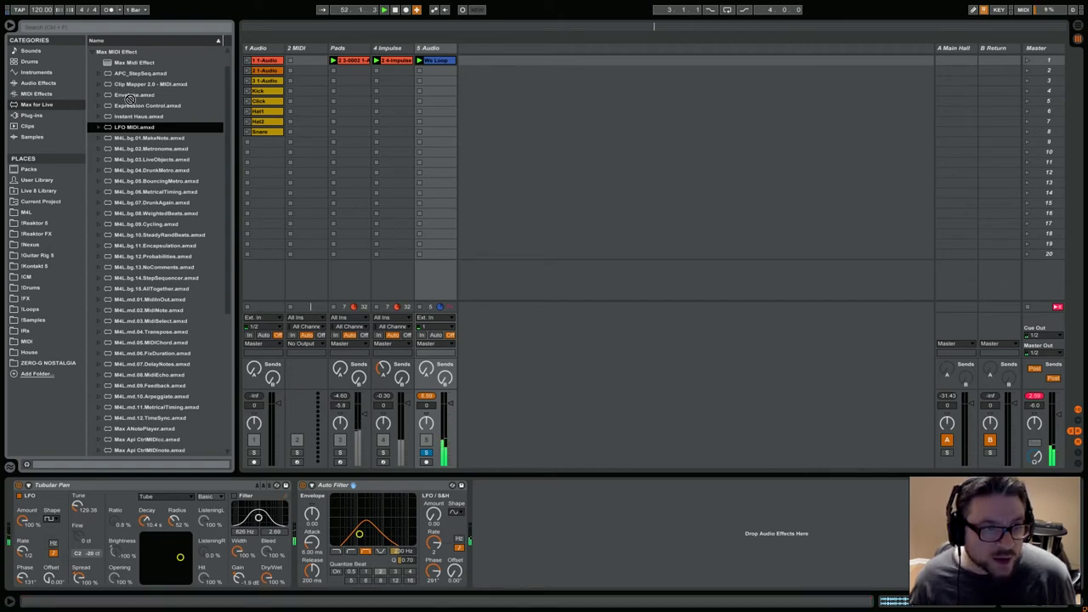
Step: Add the Max for Live LFO audio effect between Corpus and Auto Filter and map it to the Auto Filter's frequency
{"action": "left_click", "coordinate": [93, 52]}
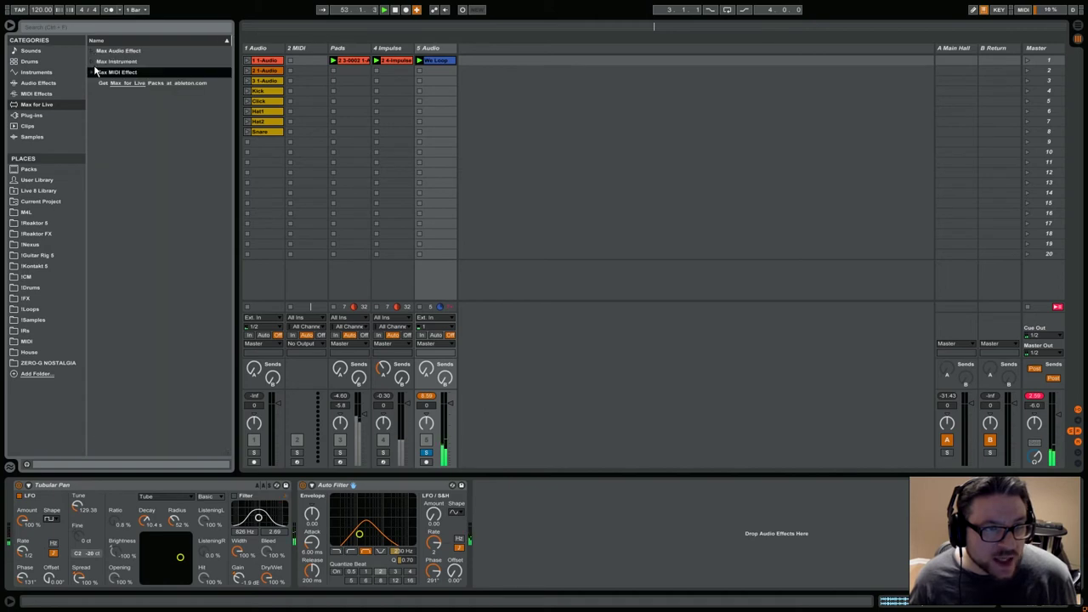
{"action": "left_click", "coordinate": [91, 53]}
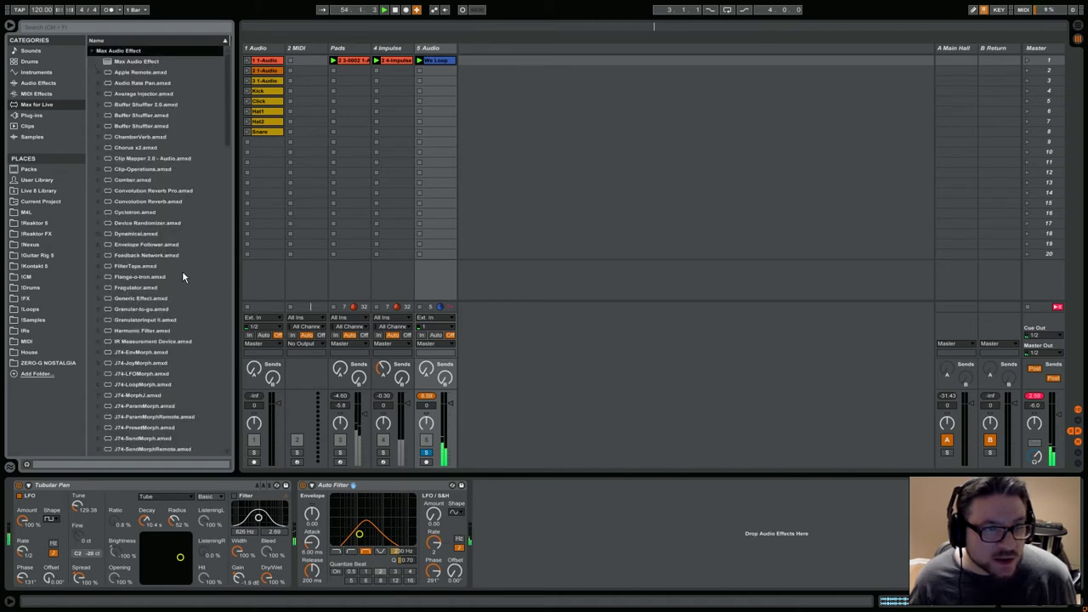
{"action": "scroll", "coordinate": [182, 276], "scroll_direction": "down", "scroll_amount": 4}
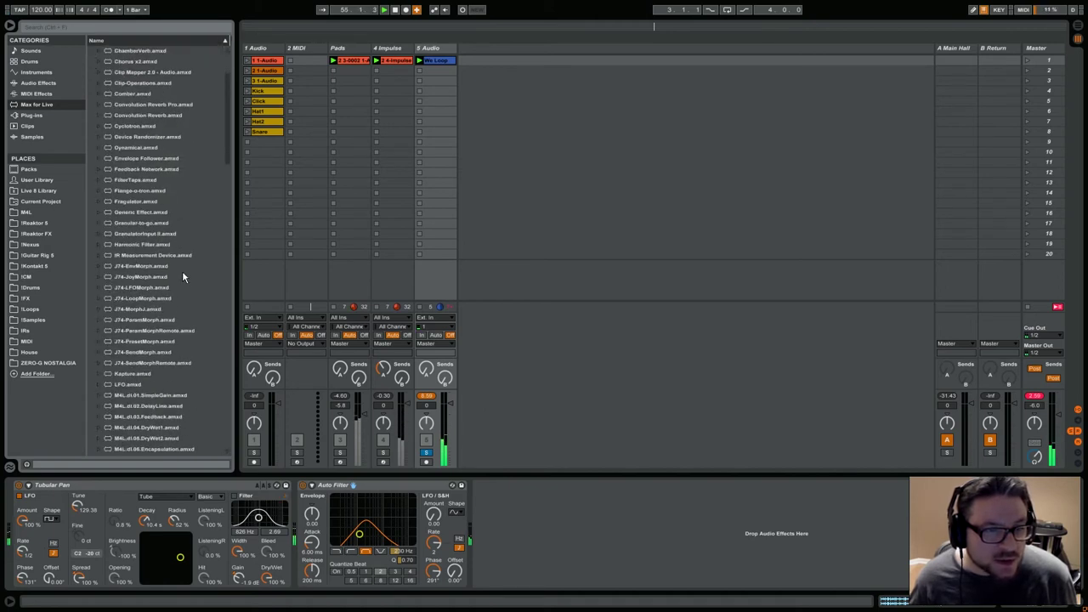
{"action": "scroll", "coordinate": [182, 276], "scroll_direction": "down", "scroll_amount": 4}
{"action": "left_click_drag", "start_coordinate": [170, 298], "coordinate": [316, 514]}
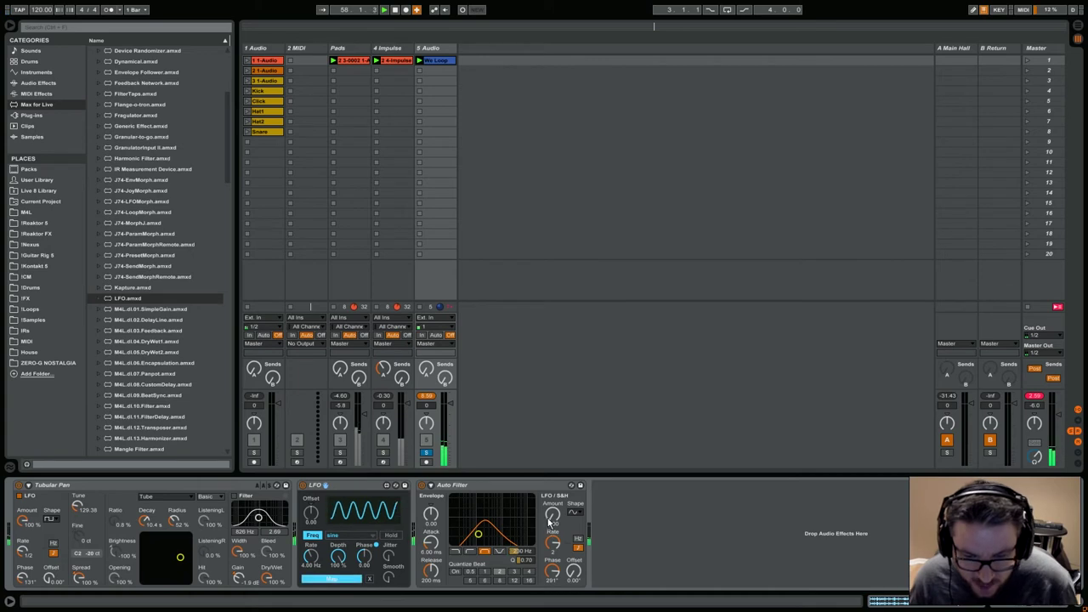
{"action": "left_click", "coordinate": [520, 551]}
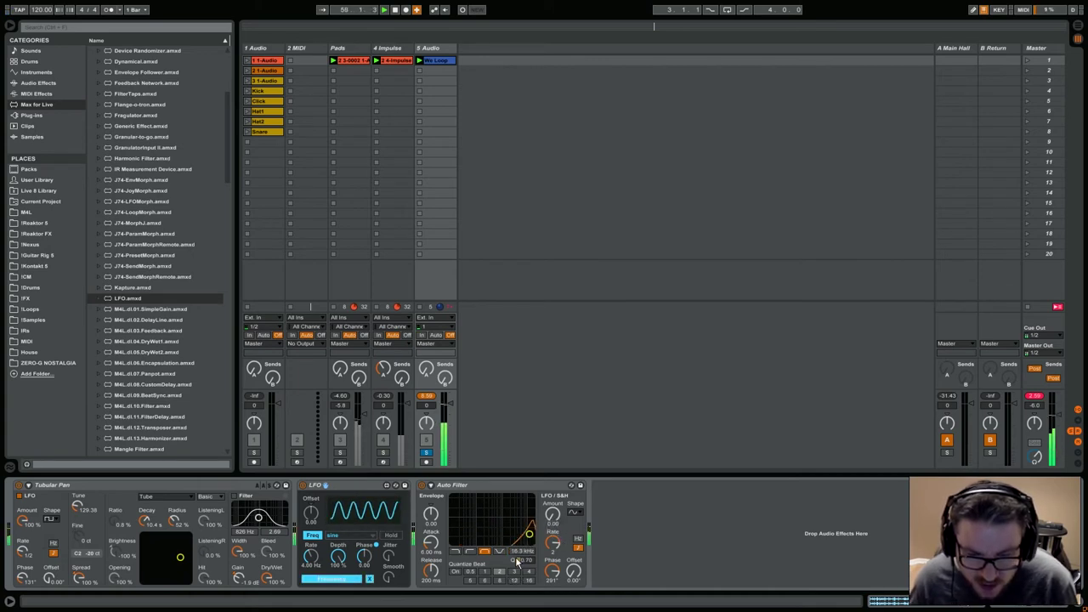
Step: Sync the LFO device to tempo at rate 1, keep the sine shape, reduce the depth to about 3.88% and increase its smoothing
{"action": "left_click", "coordinate": [312, 535]}
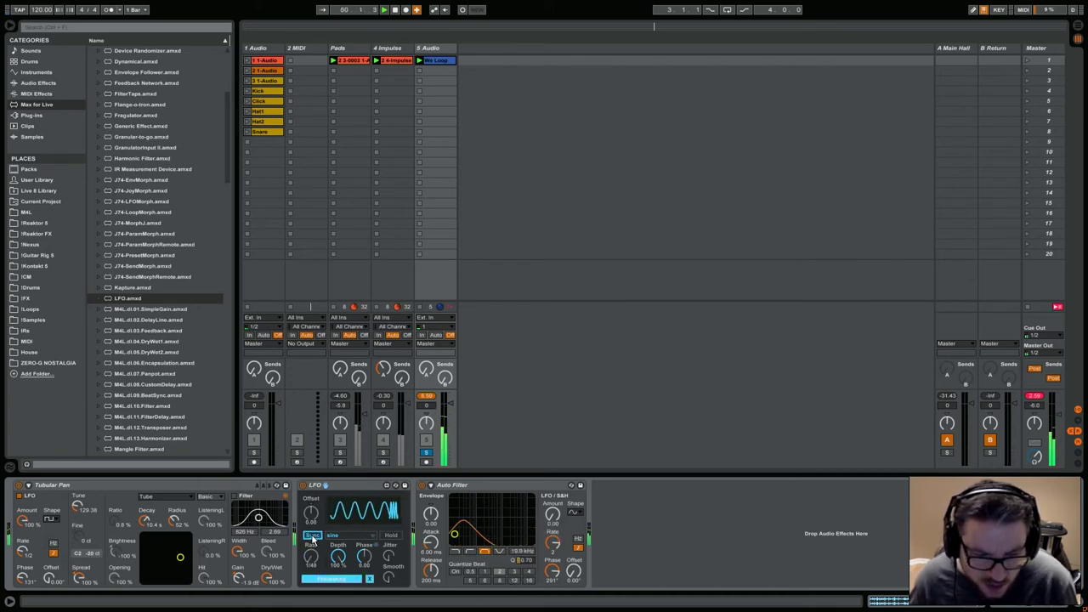
{"action": "left_click_drag", "start_coordinate": [317, 558], "coordinate": [317, 586]}
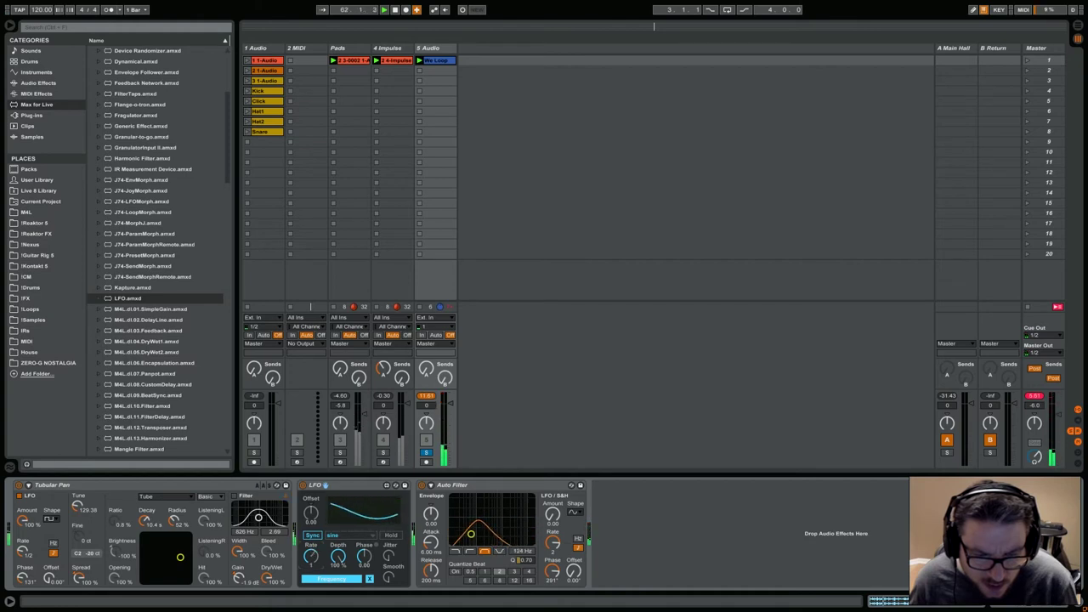
{"action": "left_click_drag", "start_coordinate": [339, 554], "coordinate": [338, 563]}
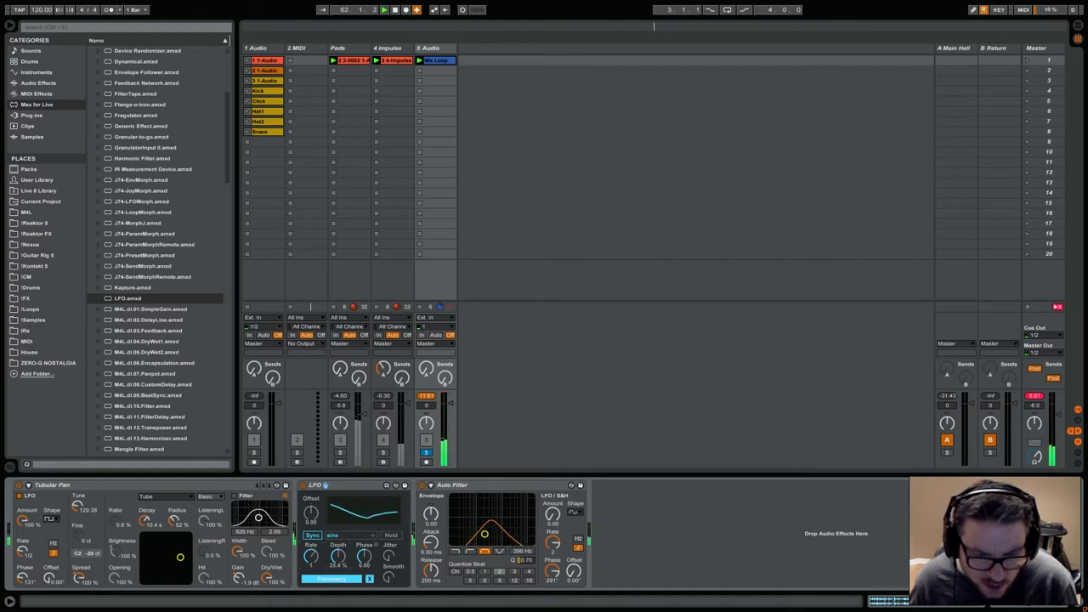
{"action": "left_click_drag", "start_coordinate": [338, 554], "coordinate": [338, 562]}
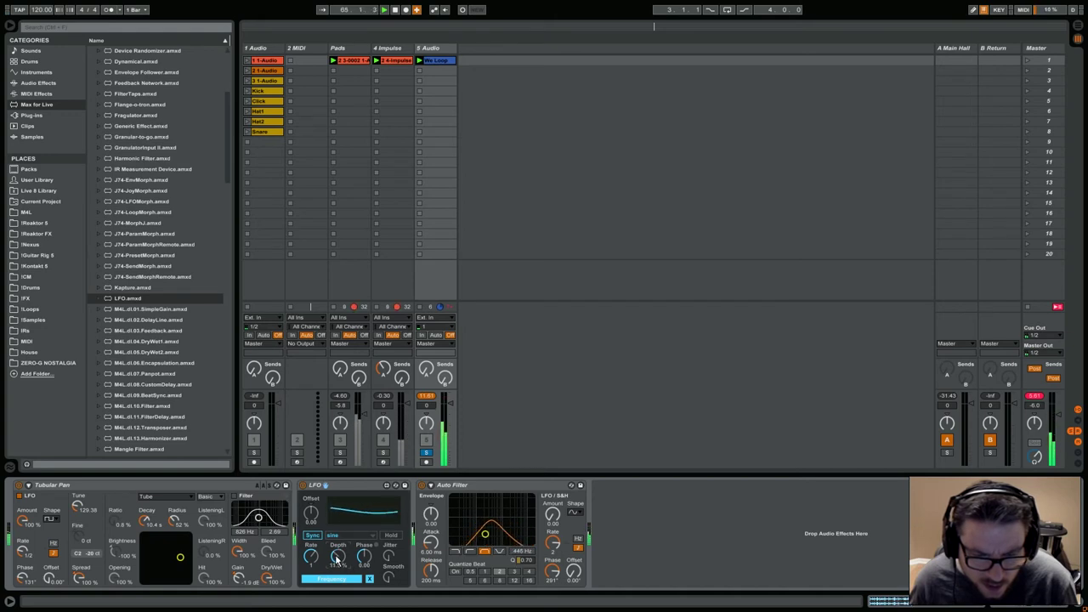
{"action": "left_click", "coordinate": [368, 536]}
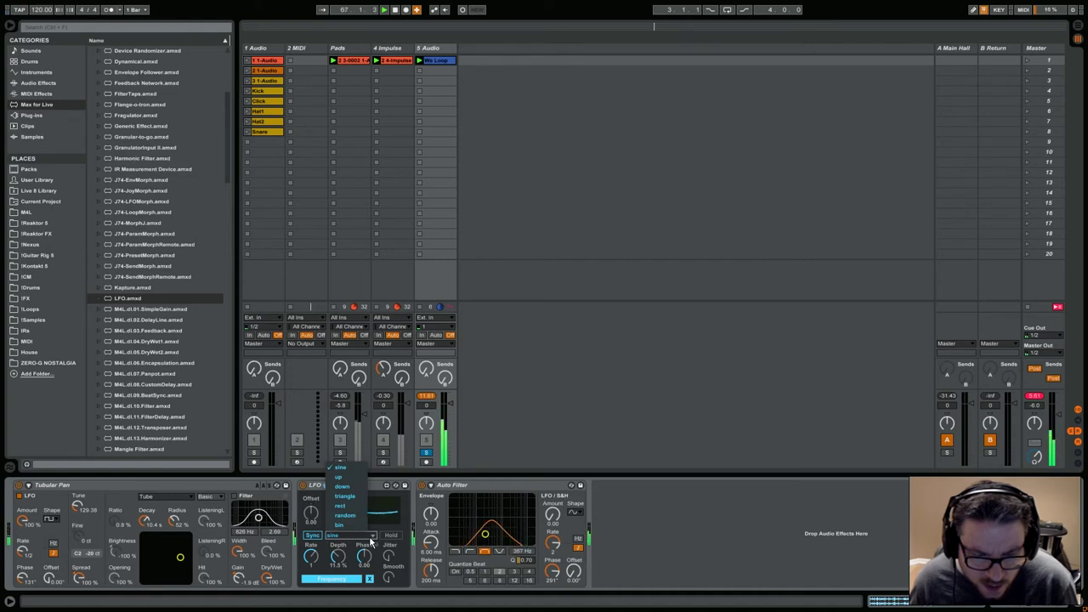
{"action": "left_click", "coordinate": [388, 578]}
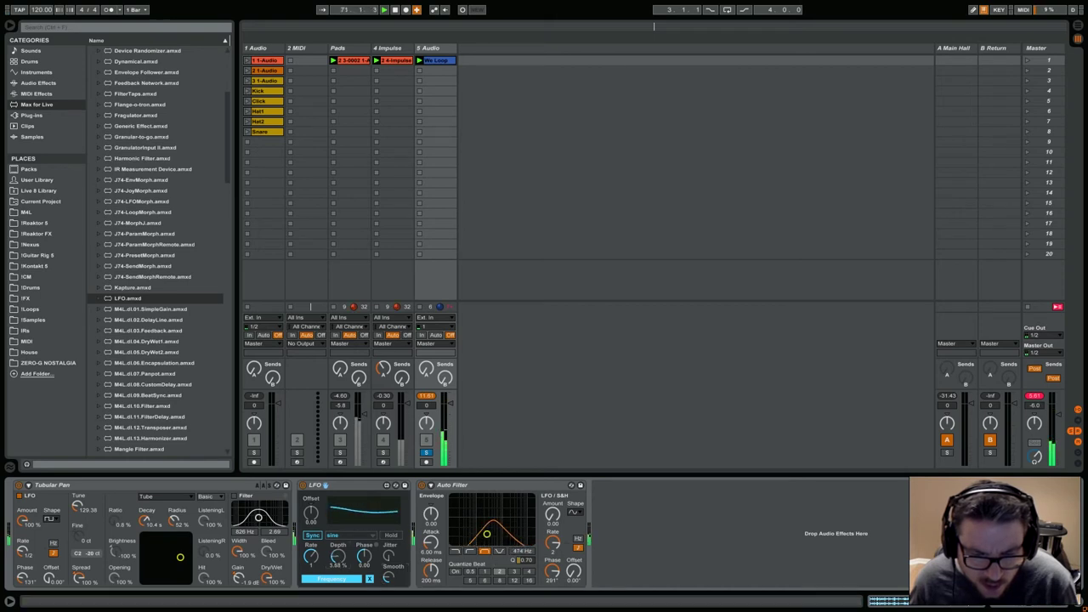
Step: Remap the LFO device to the Auto Filter's frequency with offset -0.28, rate 4 and depth about 18.8%
{"action": "left_click", "coordinate": [369, 578]}
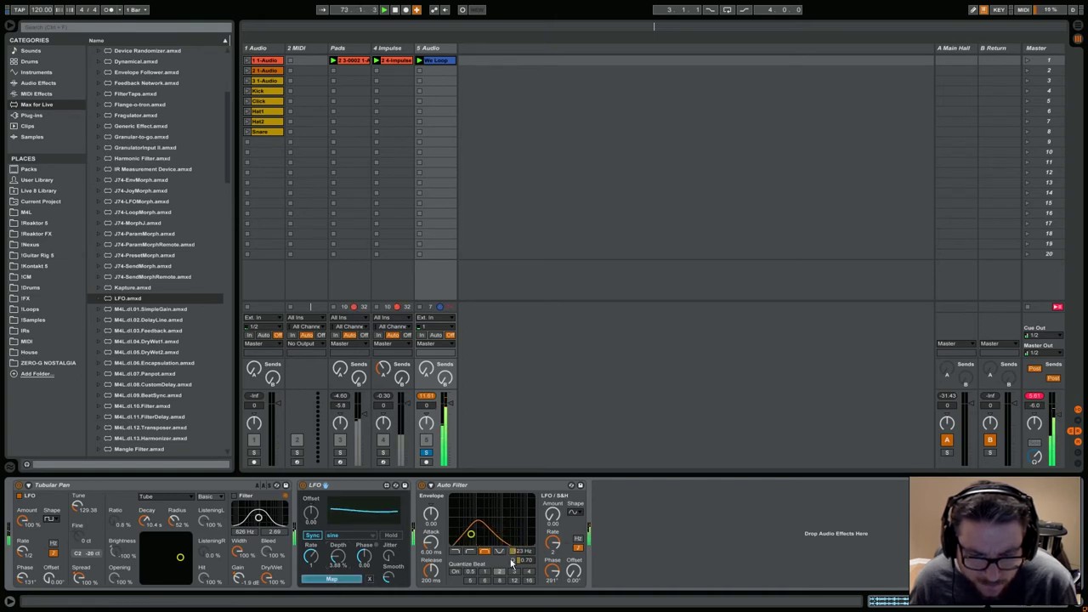
{"action": "left_click", "coordinate": [472, 534]}
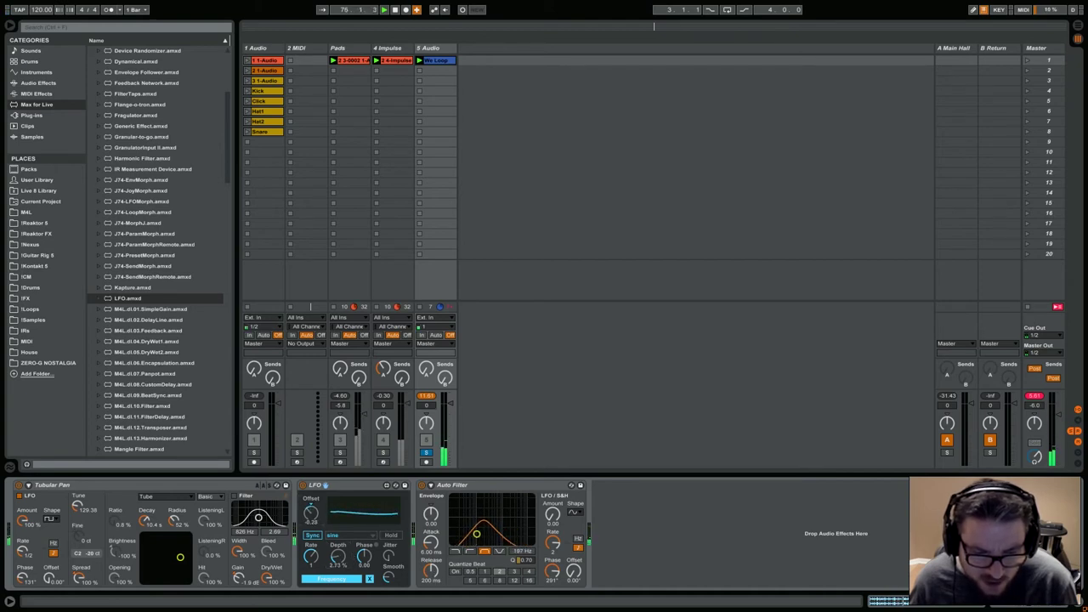
{"action": "left_click_drag", "start_coordinate": [323, 559], "coordinate": [323, 571]}
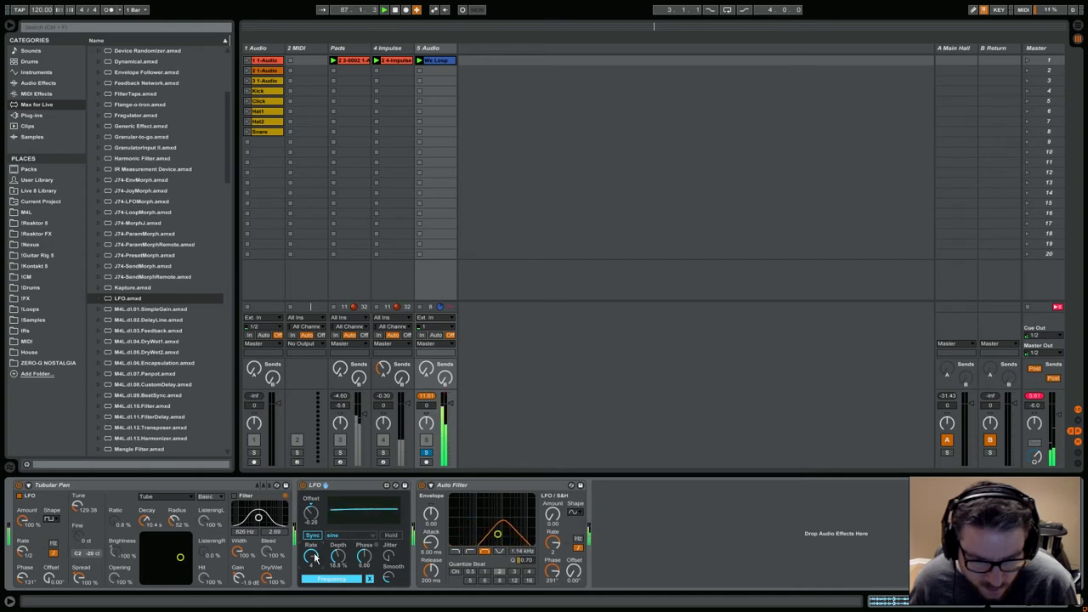
Step: Raise send A on the 5 Audio track and unsolo it to hear the full mix before soloing it again
{"action": "left_click_drag", "start_coordinate": [426, 368], "coordinate": [426, 361]}
{"action": "left_click", "coordinate": [426, 453]}
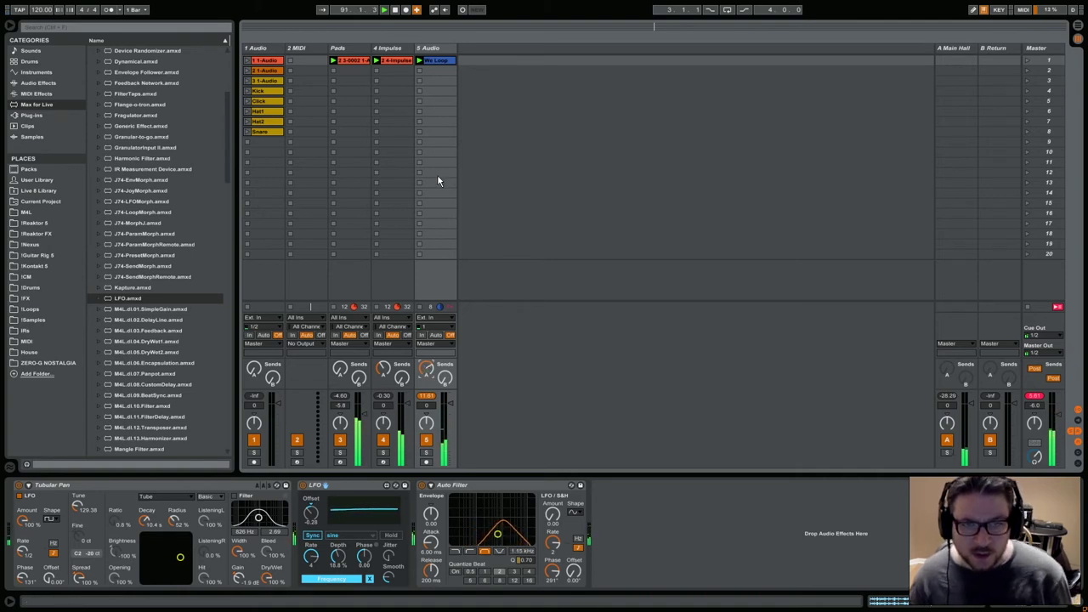
{"action": "left_click", "coordinate": [433, 48]}
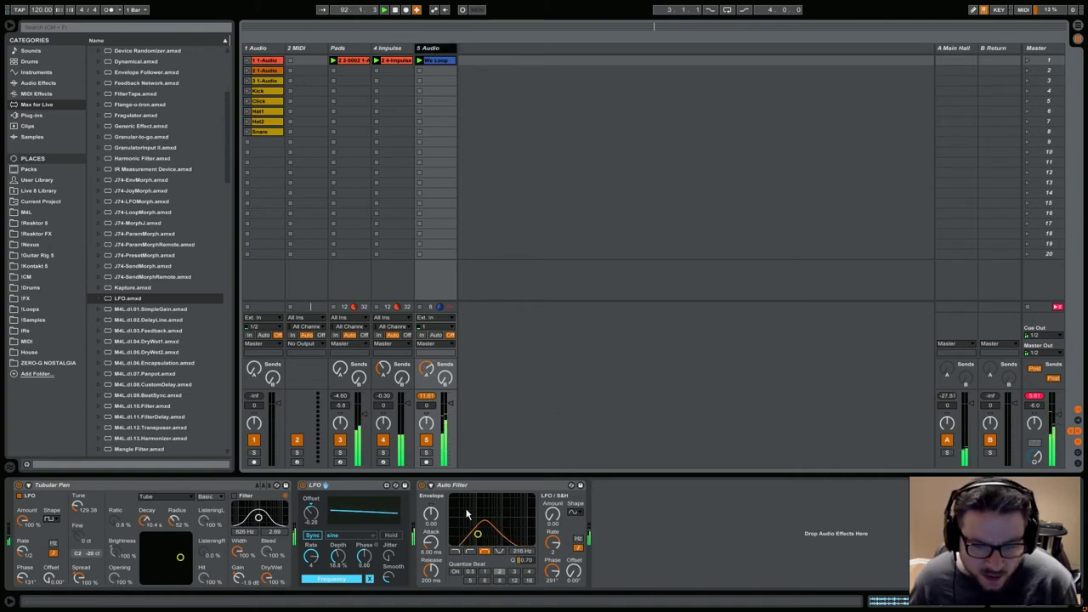
{"action": "left_click", "coordinate": [426, 452]}
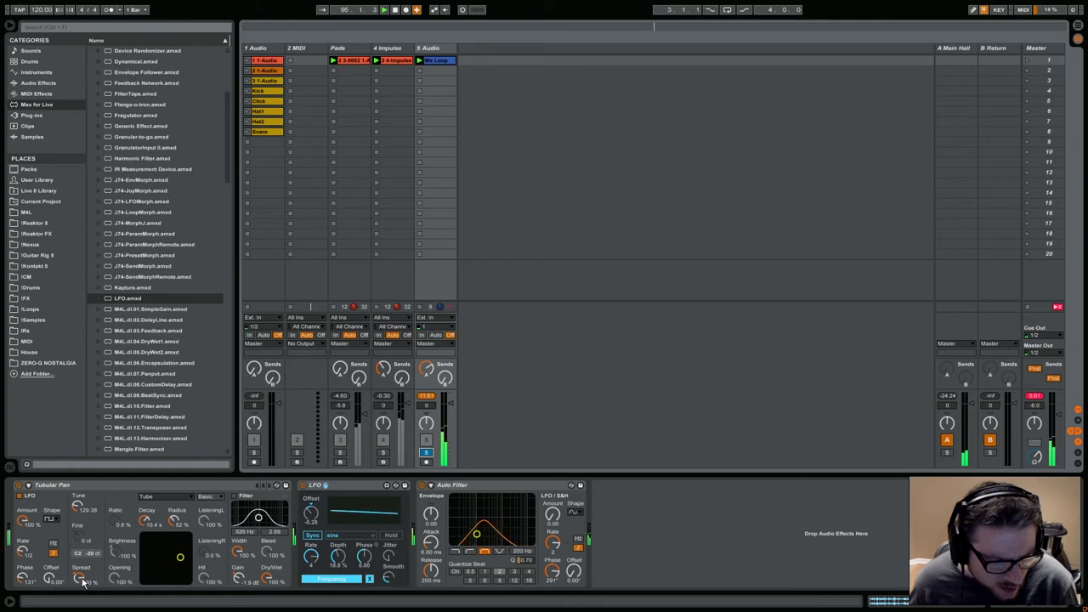
Step: Raise the Corpus tune to about 937 and switch Corpus off and back on to compare the sound
{"action": "mouse_move", "coordinate": [77, 507]}
{"action": "left_mouse_down"}
{"action": "mouse_move", "coordinate": [77, 476]}
{"action": "mouse_move", "coordinate": [81, 507]}
{"action": "left_mouse_up"}
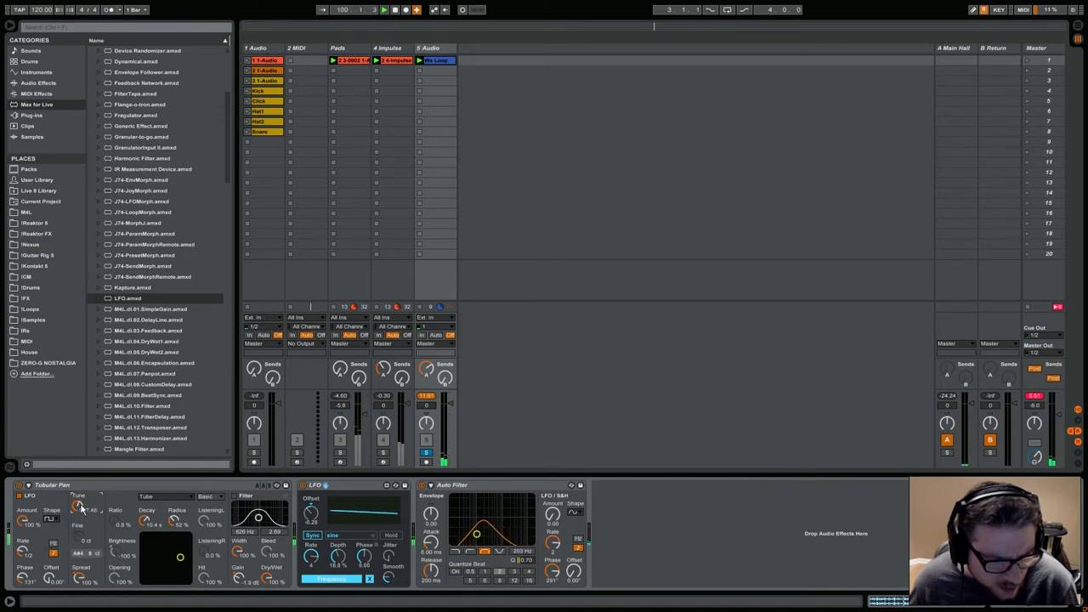
{"action": "left_click", "coordinate": [18, 485]}
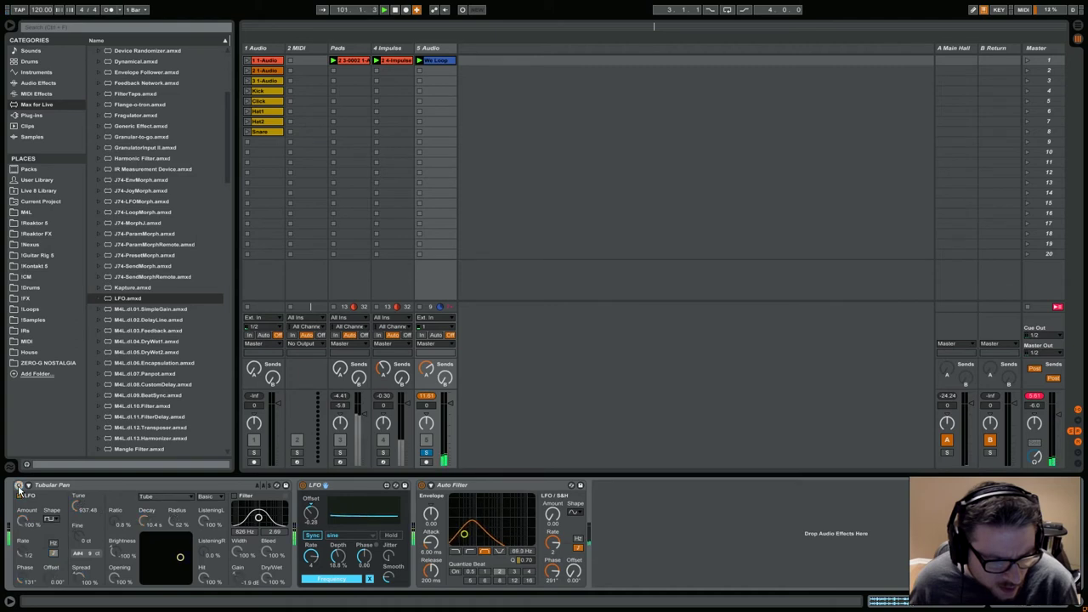
{"action": "left_click", "coordinate": [17, 485]}
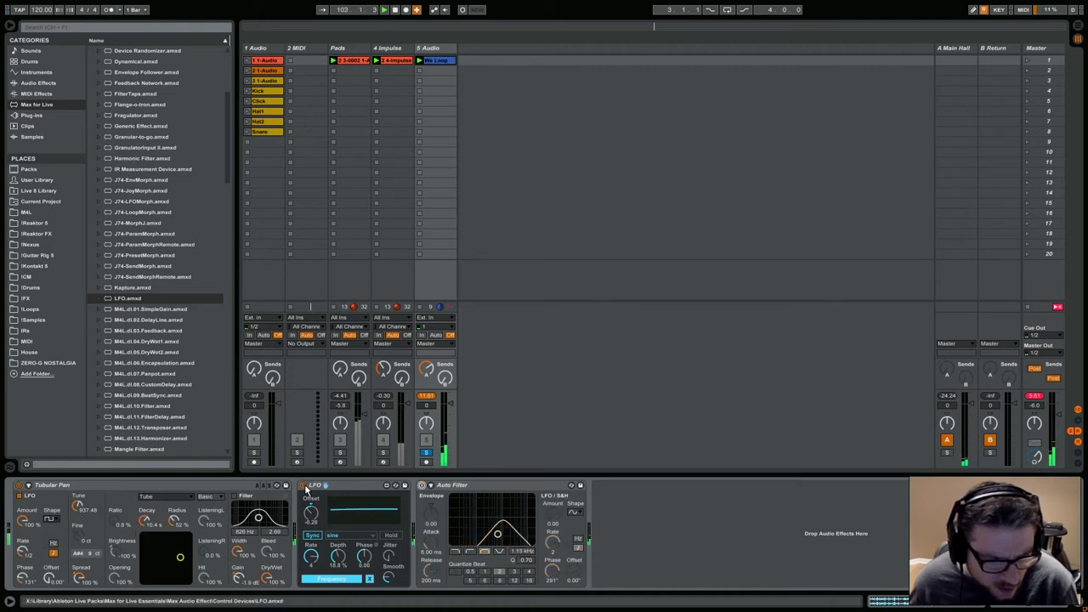
Step: Lower the Corpus tune to about 720 and compare 5 Audio at 6 dB with Pads soloed at -23 dB
{"action": "left_click_drag", "start_coordinate": [77, 508], "coordinate": [77, 531]}
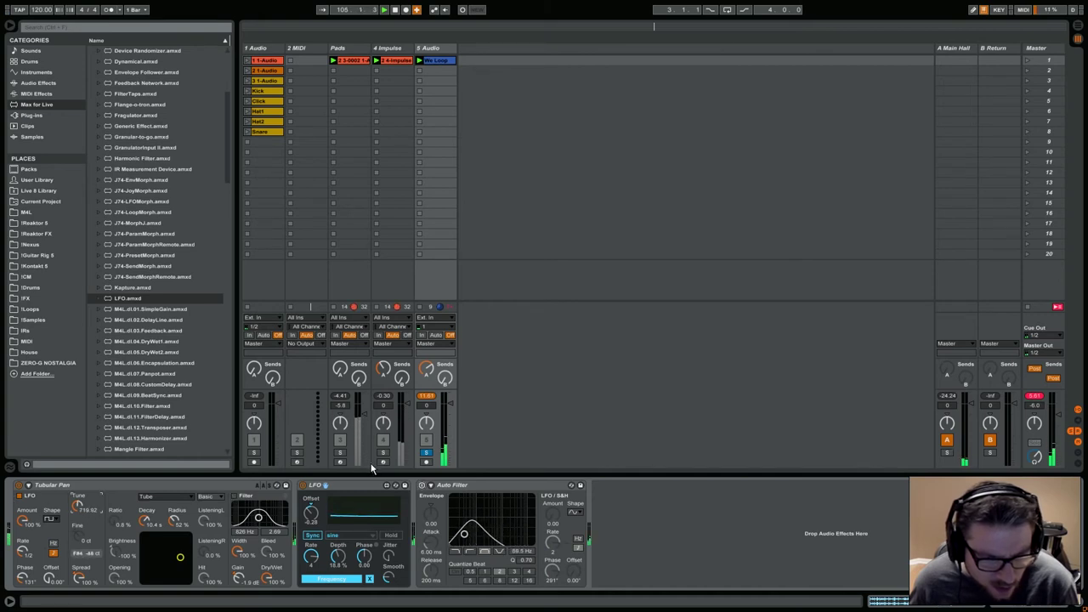
{"action": "left_click_drag", "start_coordinate": [451, 407], "coordinate": [452, 394]}
{"action": "left_click_drag", "start_coordinate": [363, 417], "coordinate": [363, 441]}
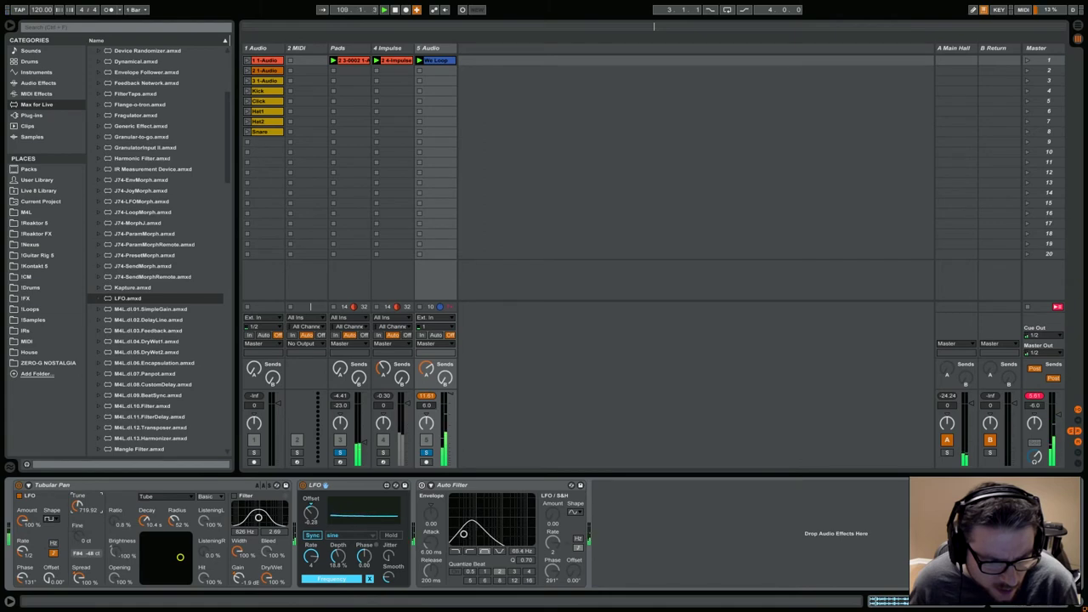
Step: Open the Pads clip's notes and select the first long D3 note to check its pitch
{"action": "double_click", "coordinate": [352, 60]}
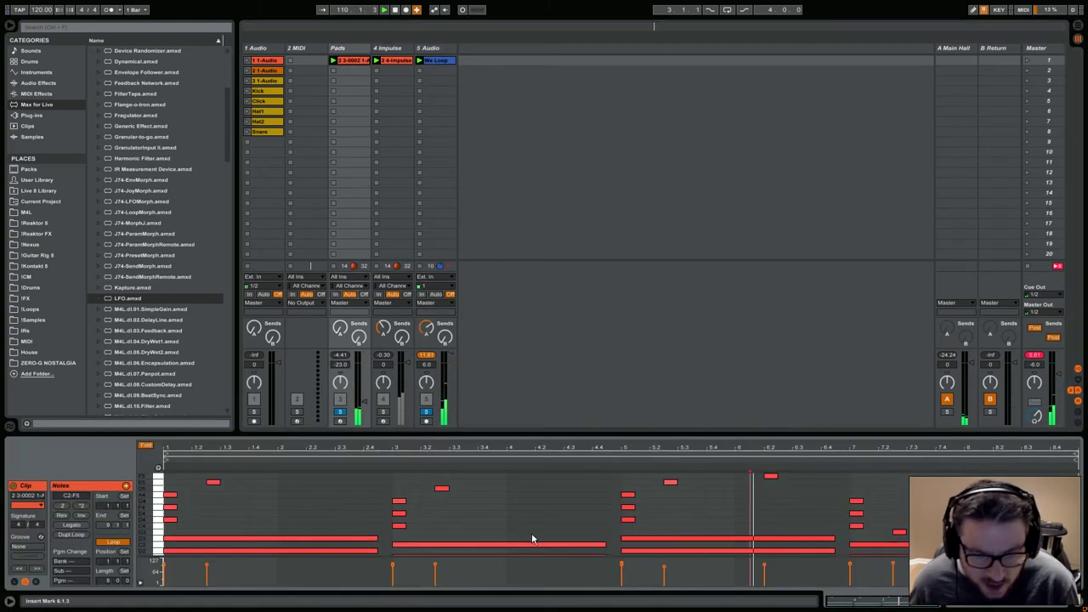
{"action": "left_click", "coordinate": [197, 538]}
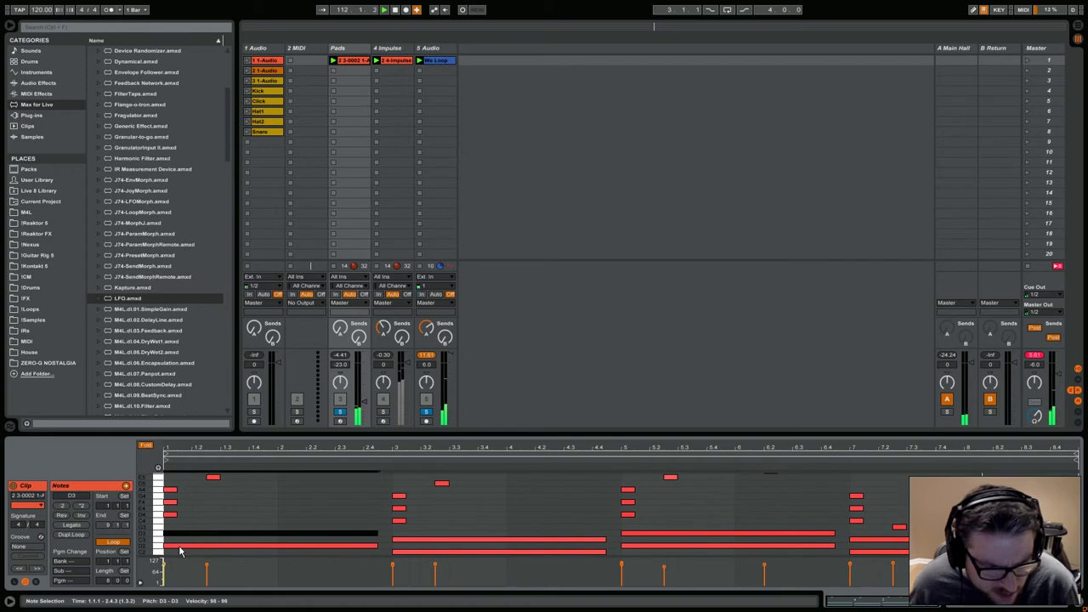
{"action": "scroll", "coordinate": [180, 550], "scroll_direction": "up", "scroll_amount": 1}
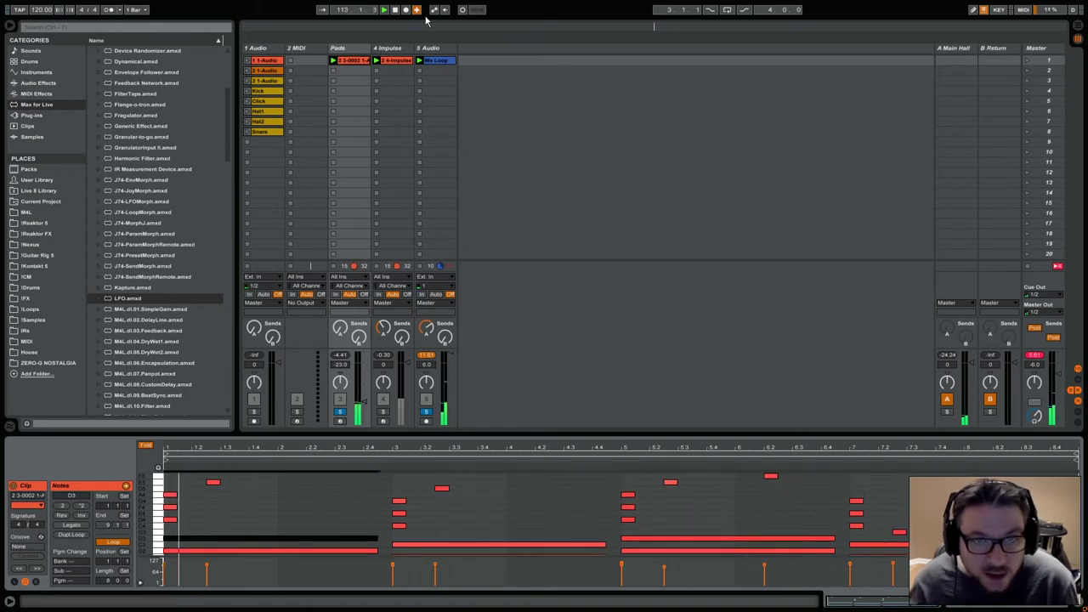
Step: Try transposing the loop clip on 5 Audio, returning it to 0 st before going back to the track's devices
{"action": "left_click", "coordinate": [440, 62]}
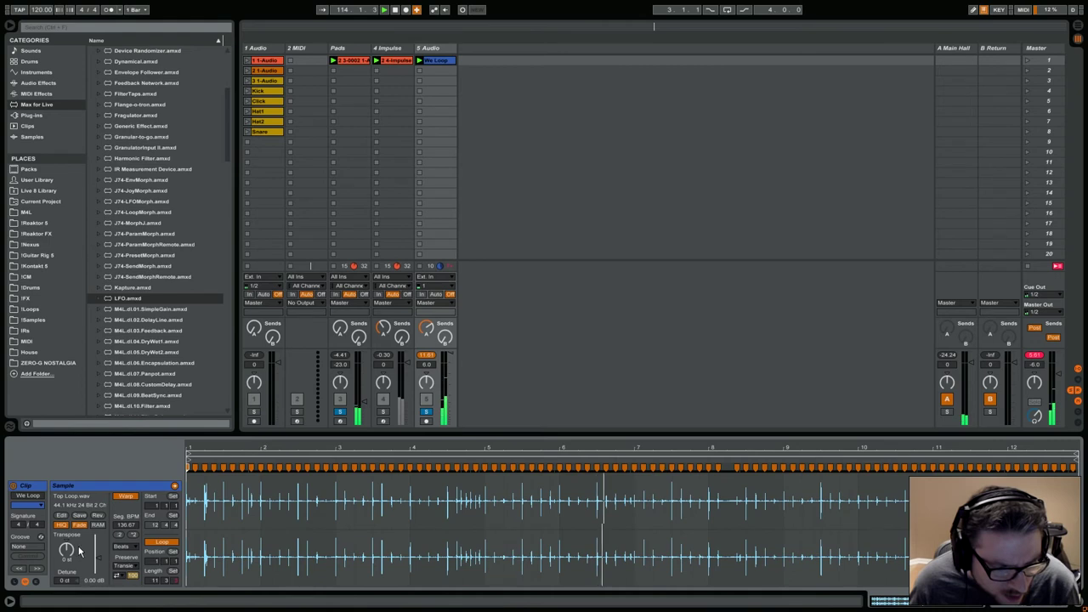
{"action": "left_click_drag", "start_coordinate": [66, 549], "coordinate": [66, 578]}
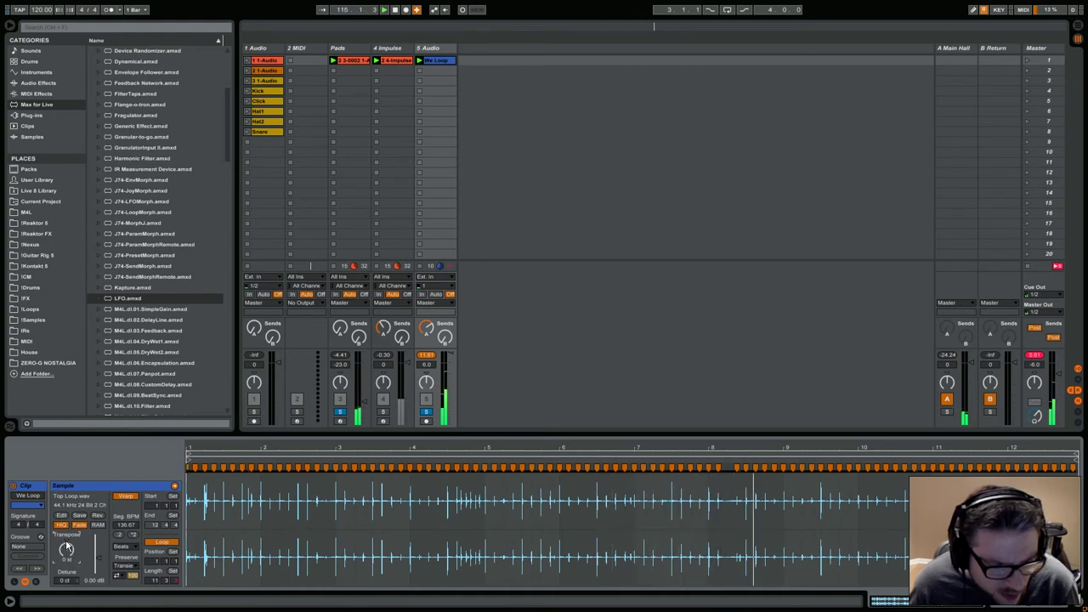
{"action": "key", "text": "shift+Tab"}
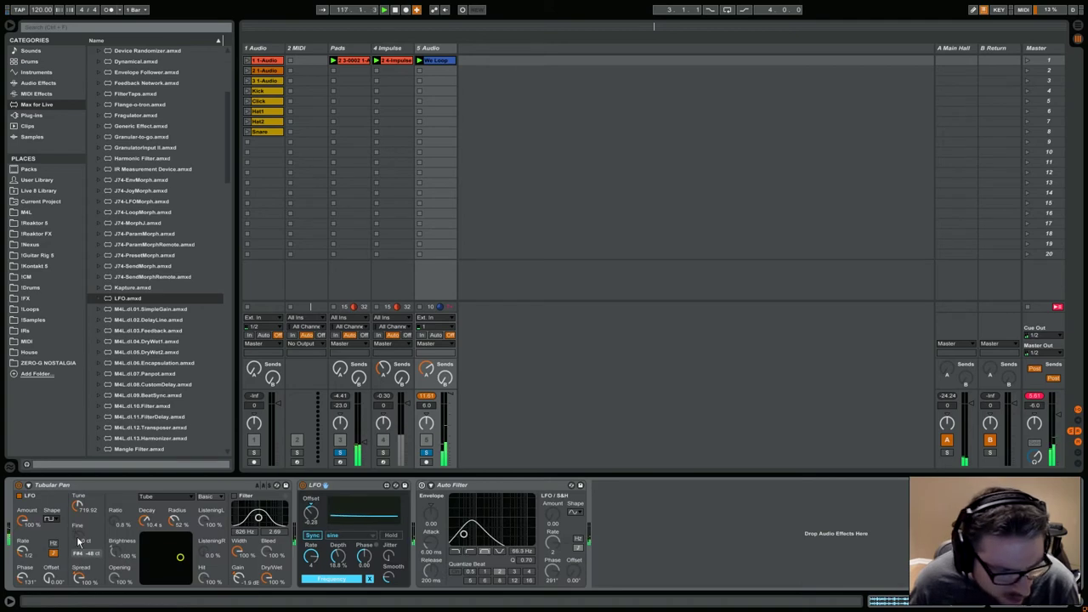
Step: Set Corpus to a tune of about 604, decay 16.0 s, radius 53% and gain 6.0 dB
{"action": "left_click_drag", "start_coordinate": [79, 509], "coordinate": [79, 518]}
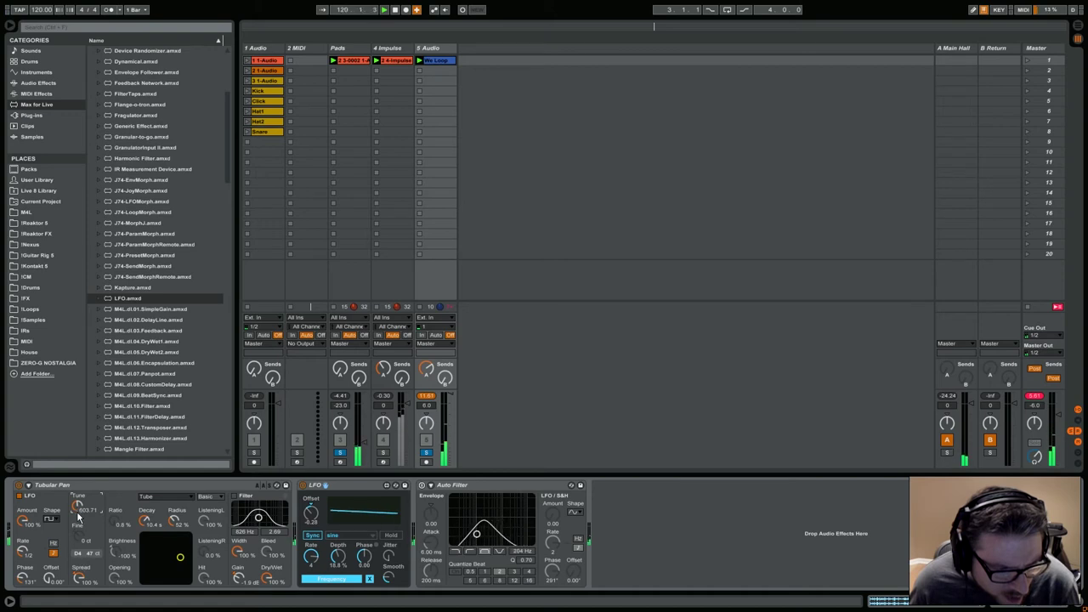
{"action": "left_click_drag", "start_coordinate": [148, 521], "coordinate": [176, 513]}
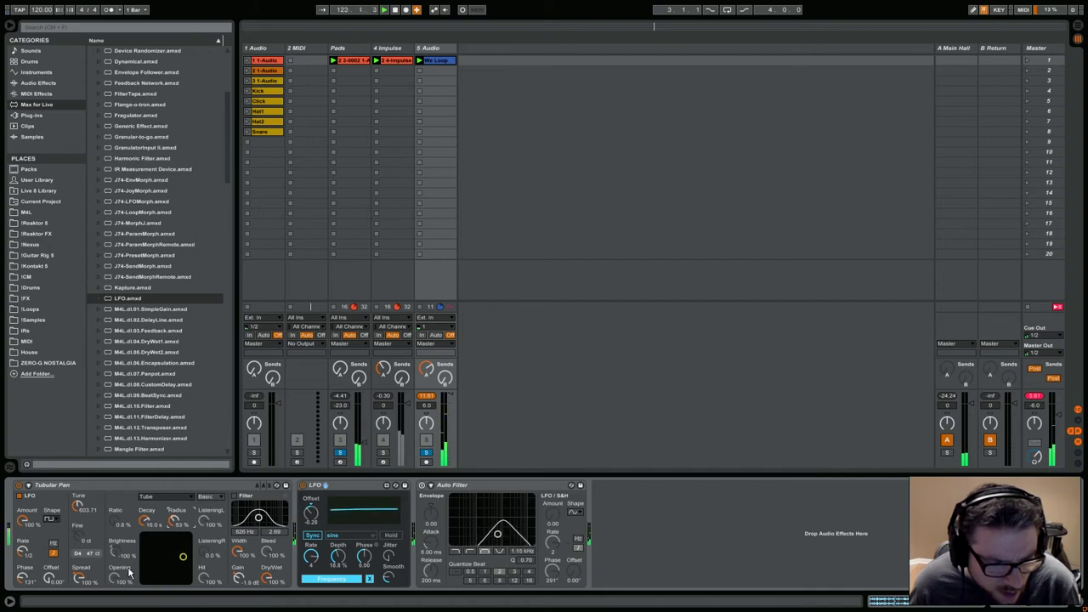
{"action": "left_click_drag", "start_coordinate": [238, 552], "coordinate": [236, 542]}
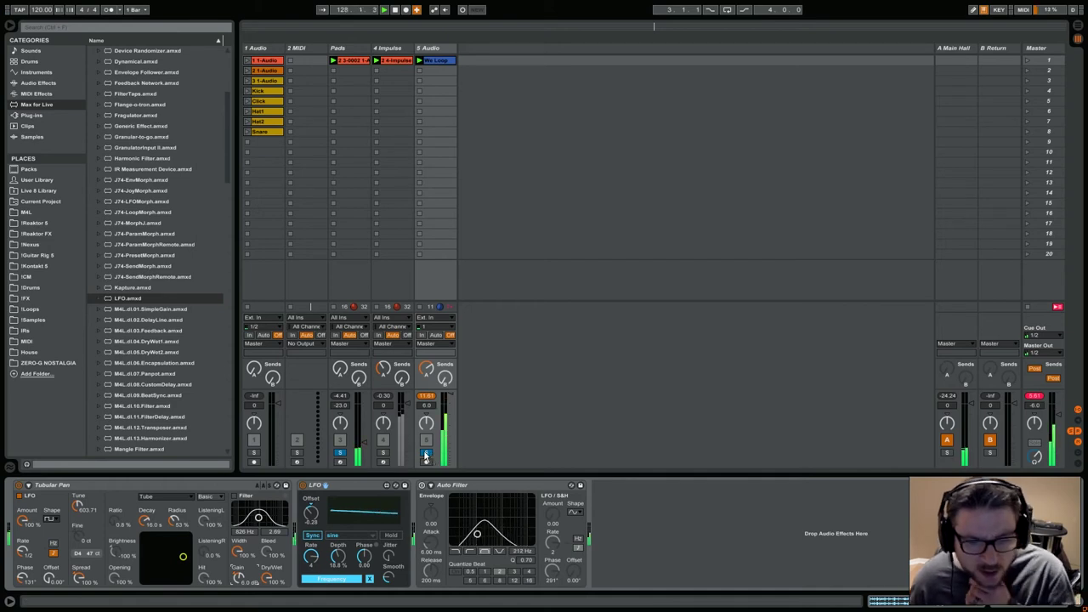
Step: Reset the Pads volume to 0 dB and unsolo both Pads and 5 Audio
{"action": "left_click_drag", "start_coordinate": [367, 448], "coordinate": [367, 442]}
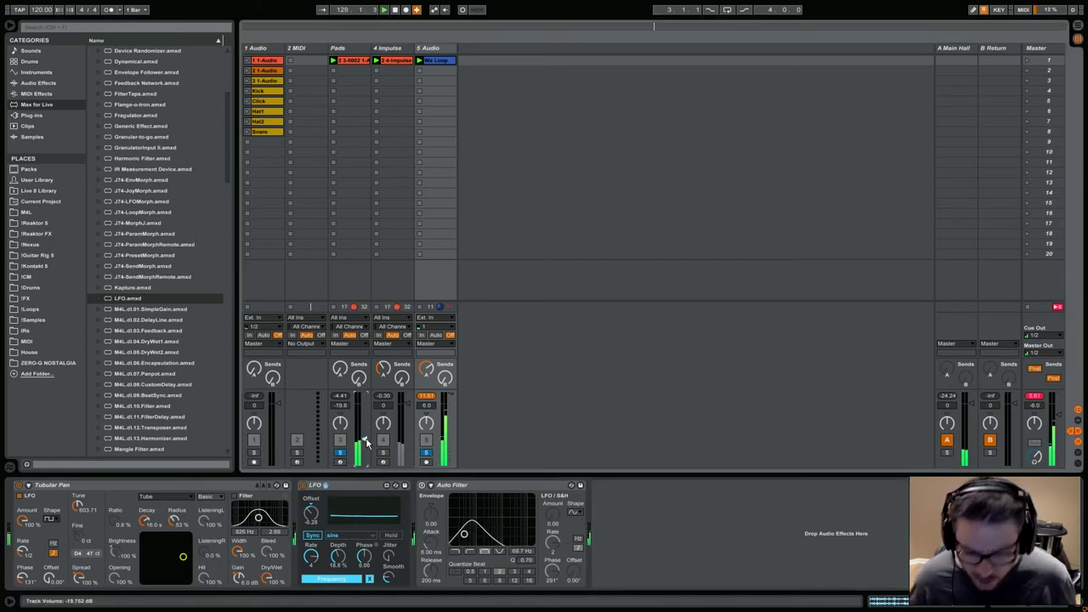
{"action": "key", "text": "Delete"}
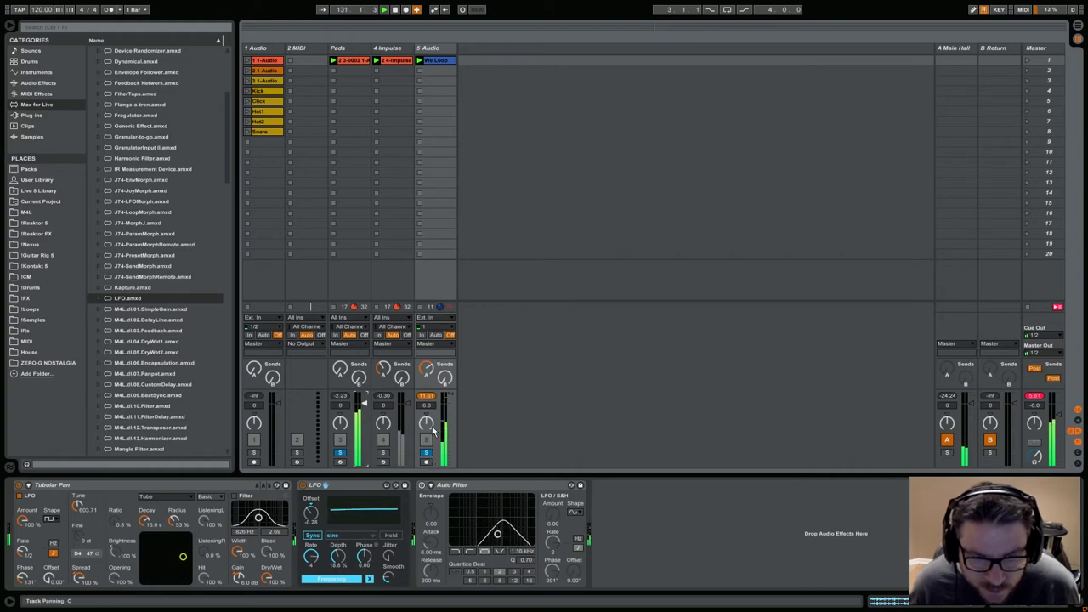
{"action": "left_click", "coordinate": [426, 452]}
{"action": "left_click", "coordinate": [339, 452]}
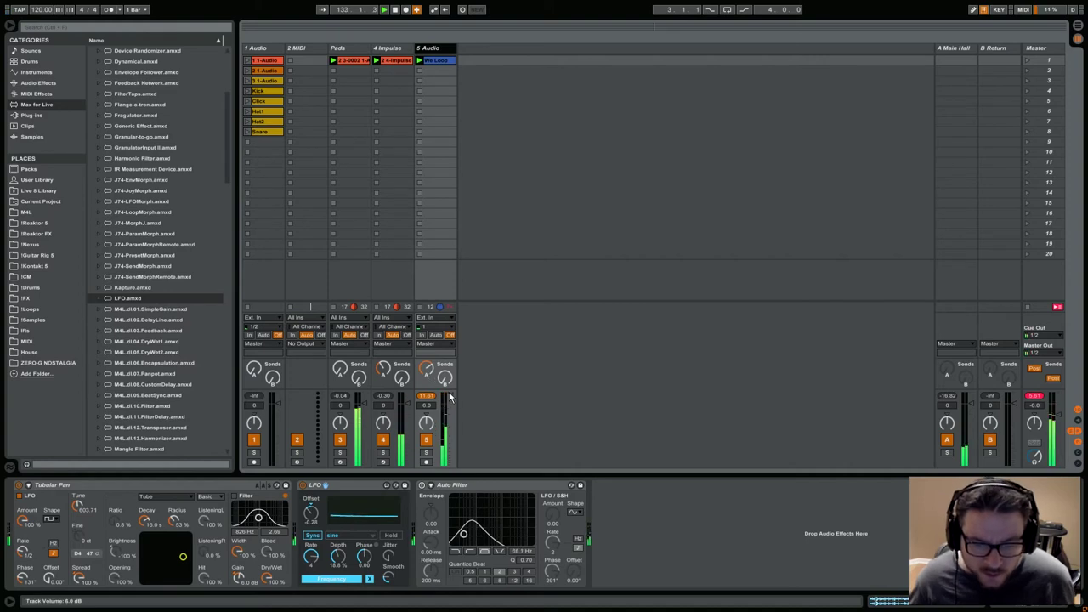
Step: Solo and unsolo 5 Audio with the Auto Filter switched on, set its volume to 0 dB and restart playback
{"action": "left_click_drag", "start_coordinate": [450, 396], "coordinate": [451, 411]}
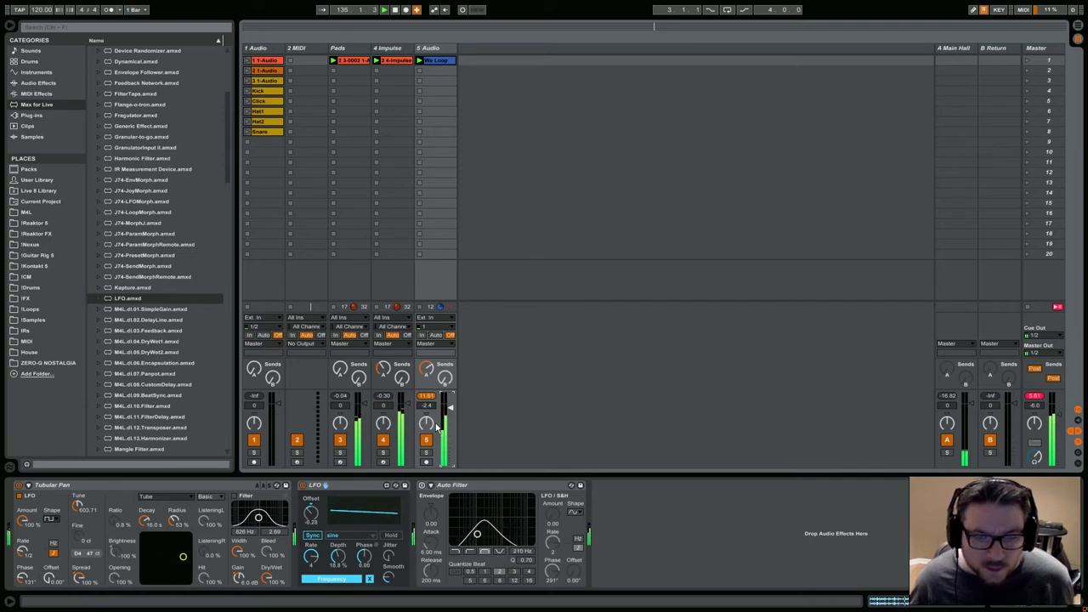
{"action": "left_click", "coordinate": [426, 453]}
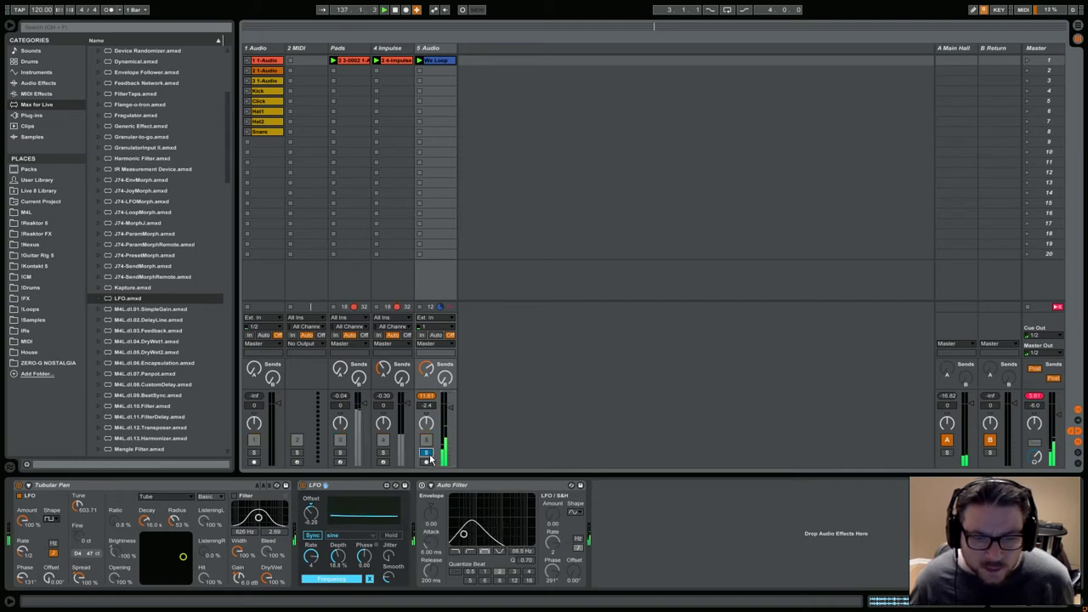
{"action": "left_click", "coordinate": [426, 452]}
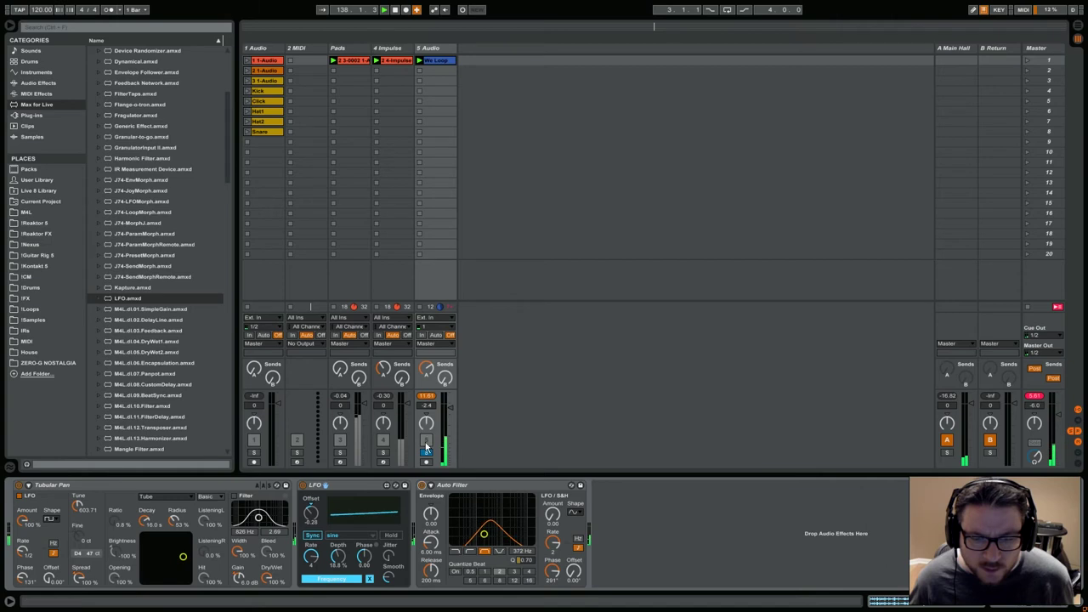
{"action": "left_click_drag", "start_coordinate": [450, 410], "coordinate": [449, 402]}
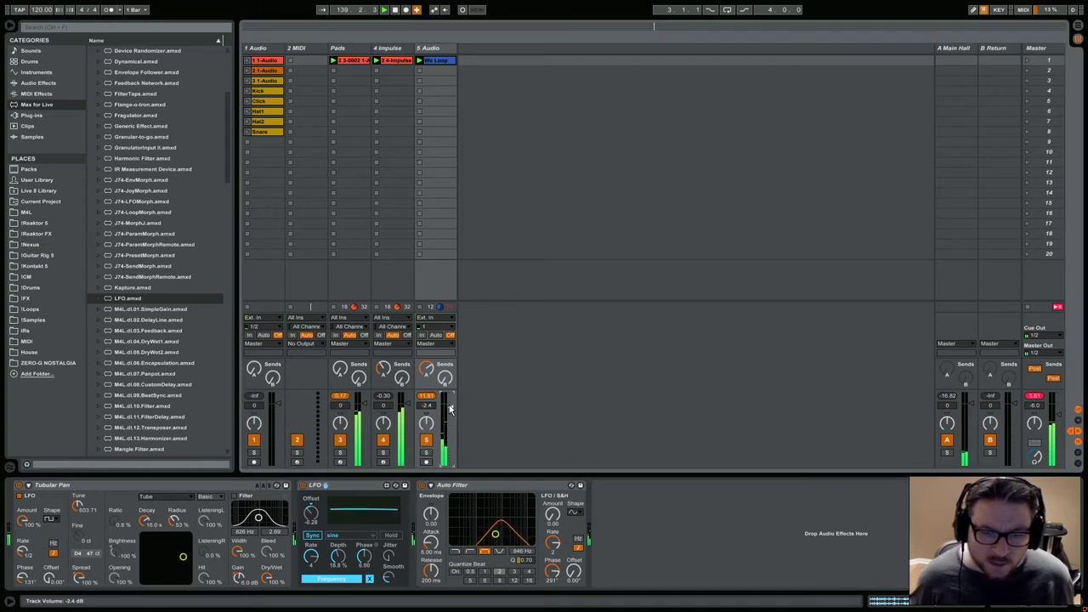
{"action": "left_click", "coordinate": [399, 14]}
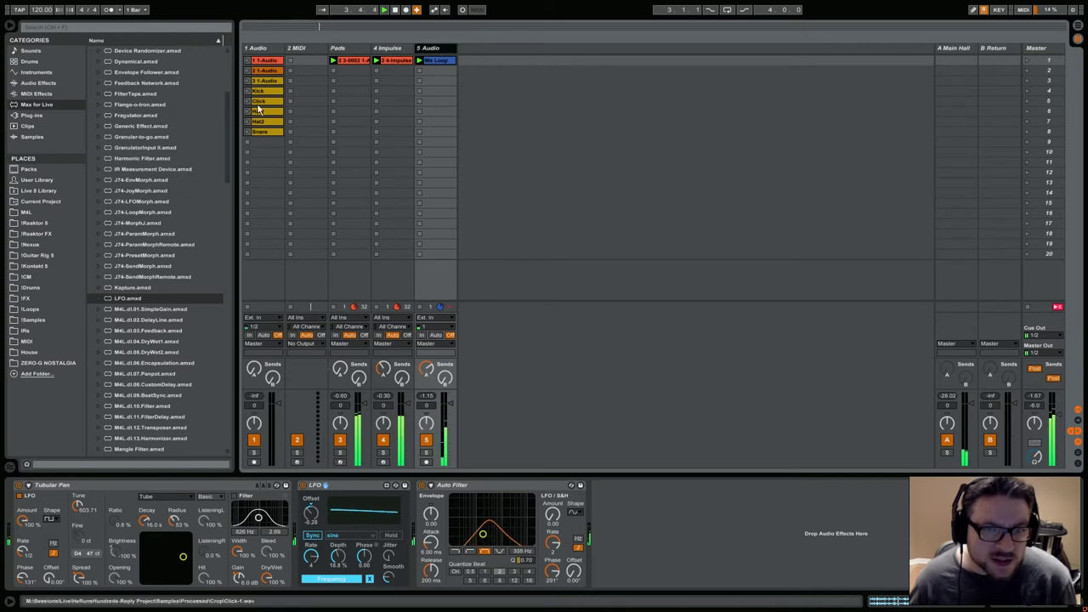
Step: Rename the 5 Audio track as Loop and the 4 Impulse track as Drums
{"action": "key", "text": "ctrl+r"}
{"action": "type", "text": "Loop"}
{"action": "key", "text": "Return"}
{"action": "left_click", "coordinate": [395, 50]}
{"action": "key", "text": "ctrl+r"}
{"action": "type", "text": "Drums"}
{"action": "key", "text": "Return"}
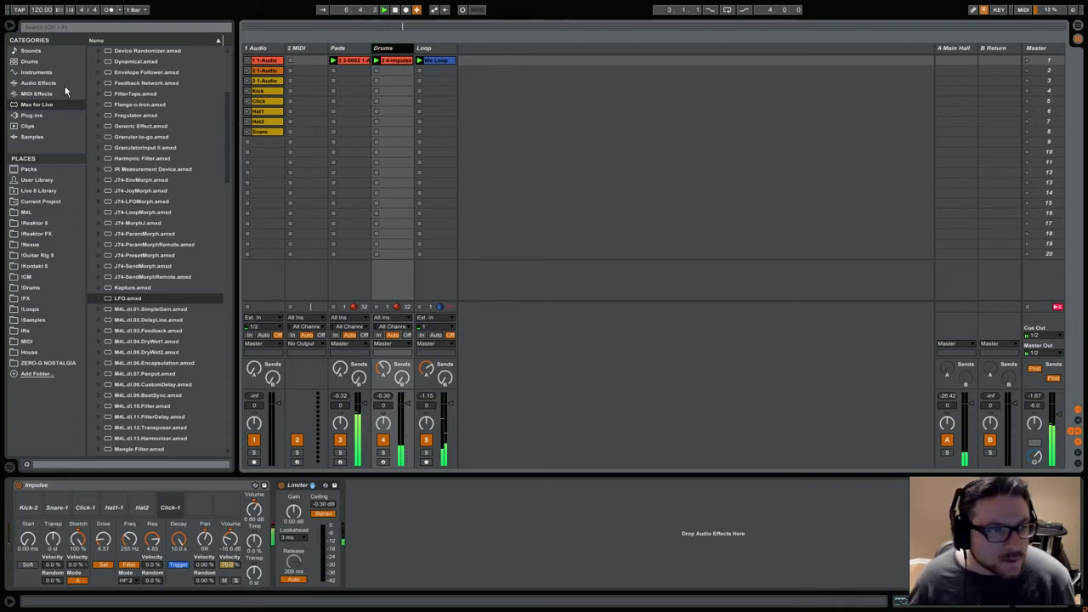
Step: Add a Ping Pong Delay after the Auto Filter on the Loop track
{"action": "left_click", "coordinate": [37, 83]}
{"action": "left_click", "coordinate": [99, 138]}
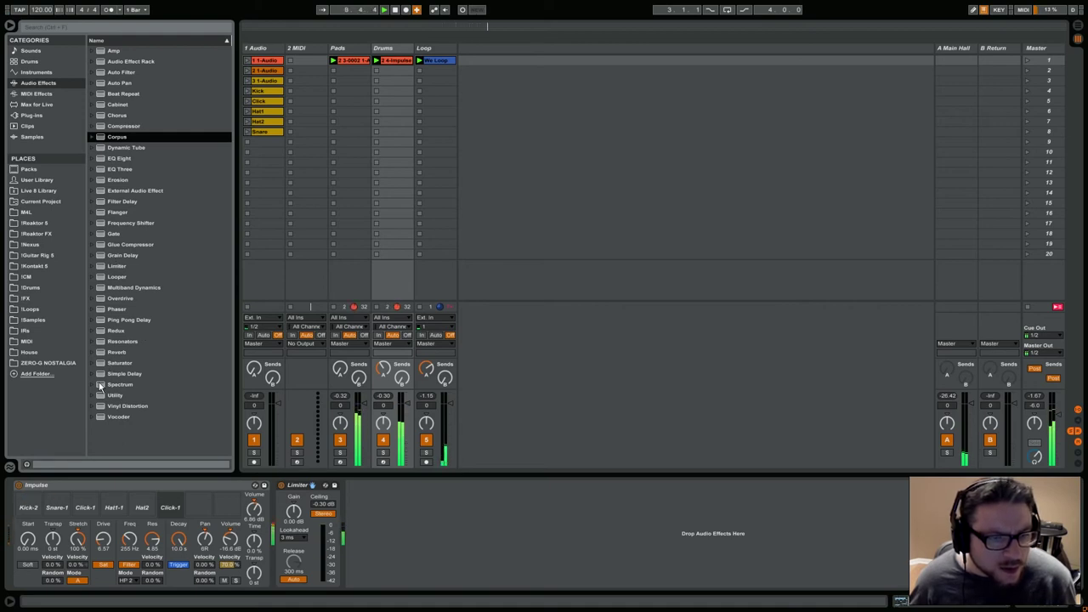
{"action": "left_click_drag", "start_coordinate": [102, 321], "coordinate": [662, 535]}
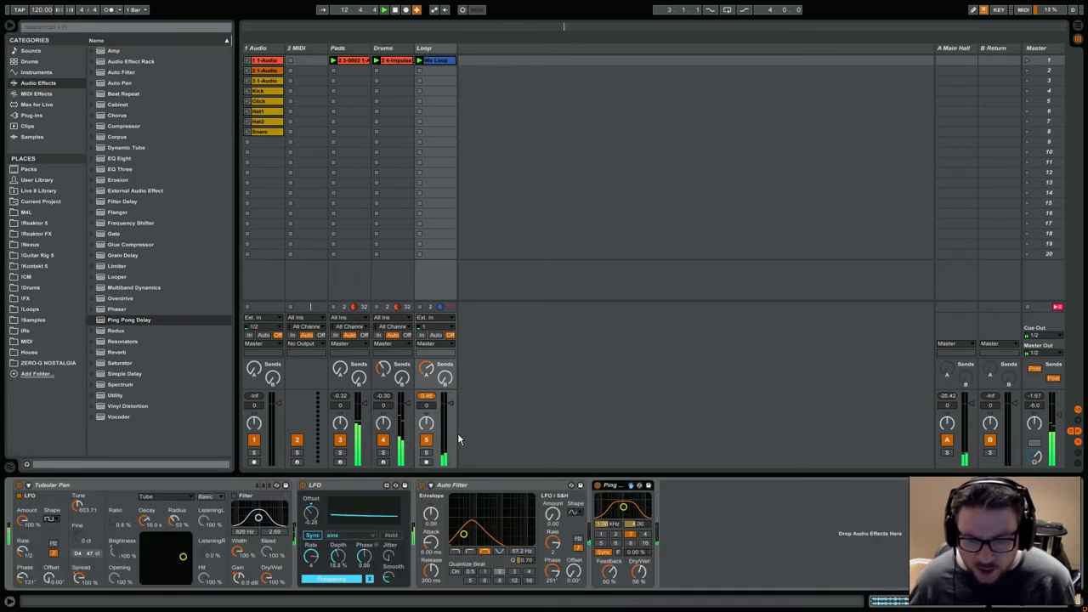
Step: Solo the Loop track and set the Ping Pong Delay to 71% feedback, 61% dry/wet and filter bandwidth 4.11
{"action": "left_click", "coordinate": [427, 452]}
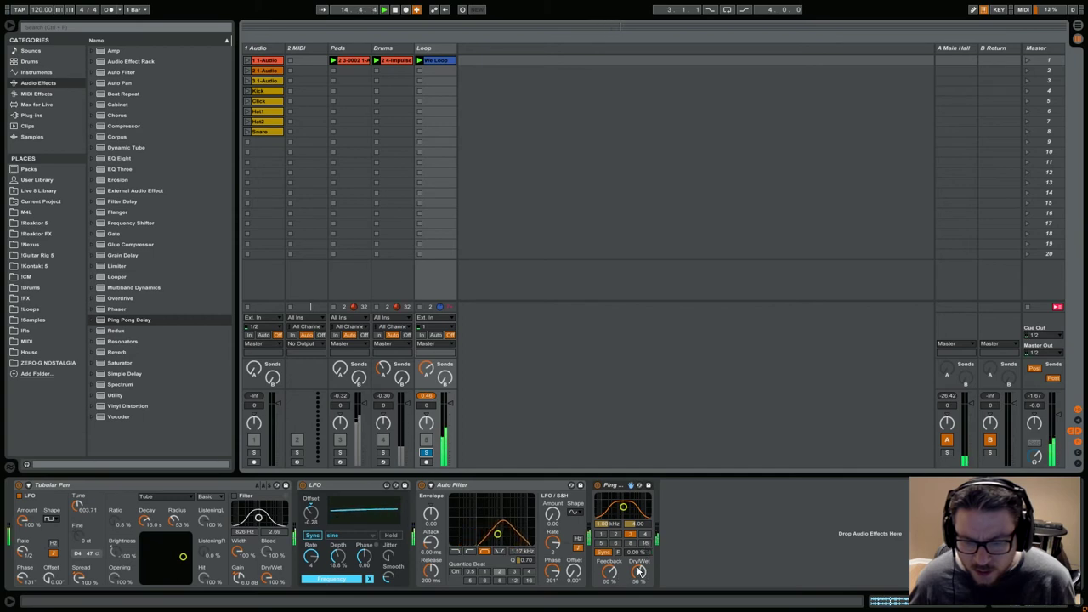
{"action": "left_click_drag", "start_coordinate": [621, 574], "coordinate": [621, 568]}
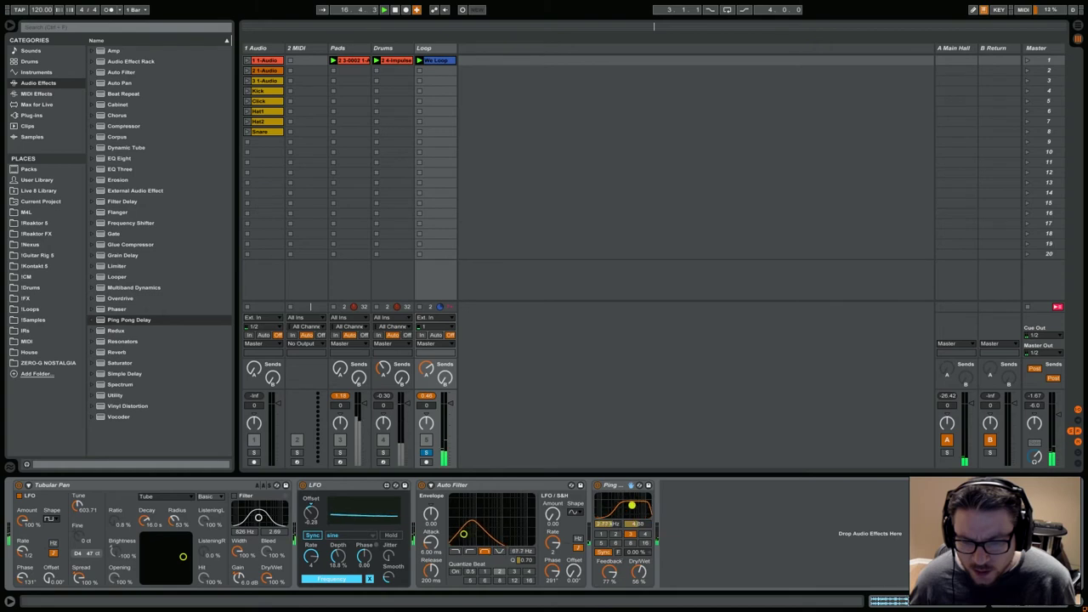
{"action": "left_click_drag", "start_coordinate": [617, 507], "coordinate": [619, 516]}
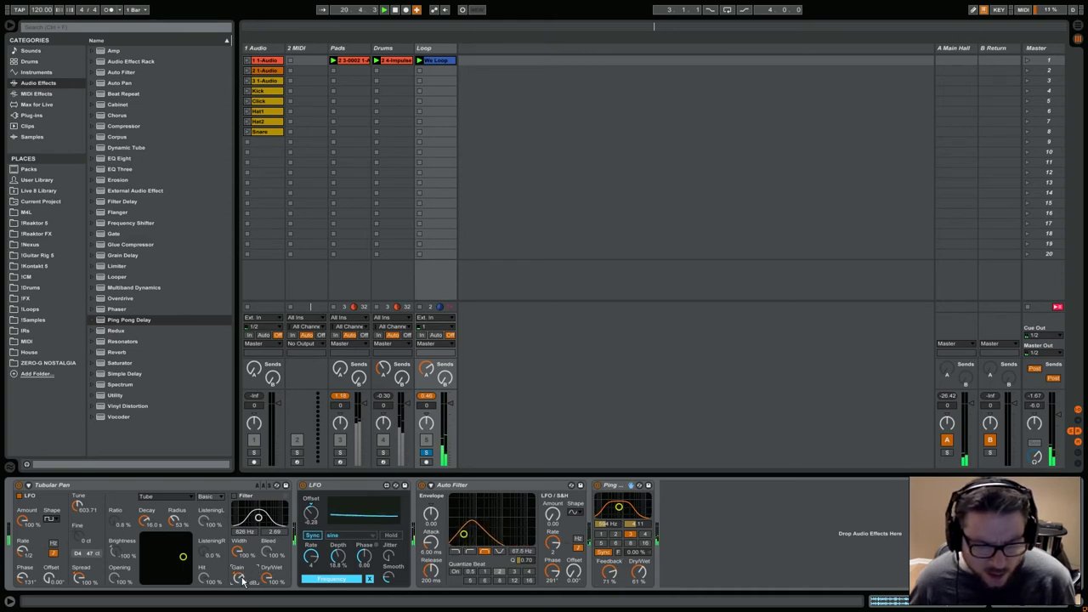
Step: Enable the Corpus filter, move it to a higher frequency with bandwidth 3.36 and adjust the Corpus gain
{"action": "left_click", "coordinate": [234, 496]}
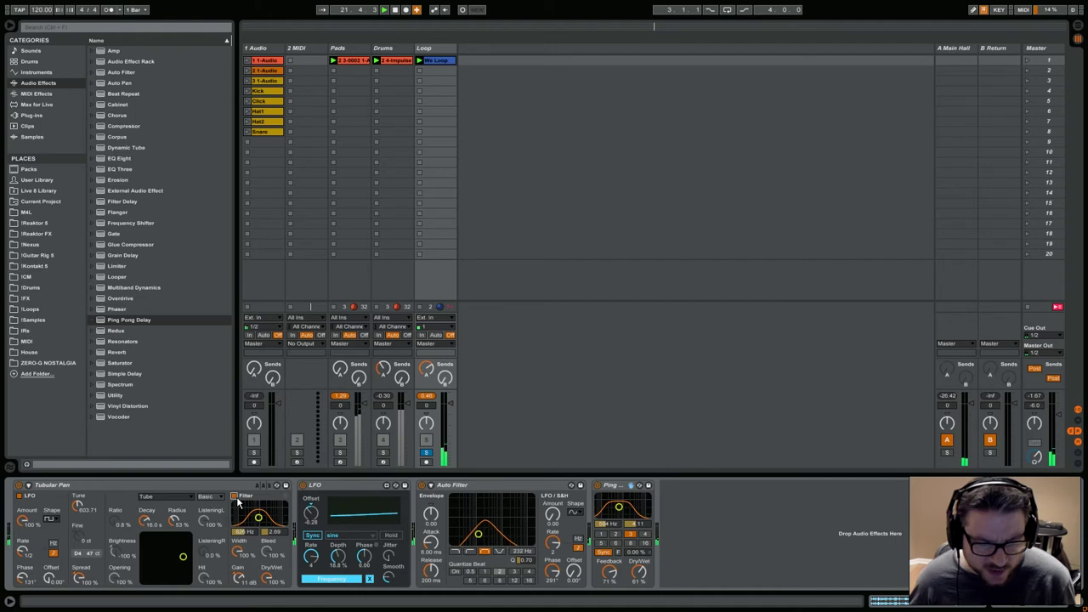
{"action": "mouse_move", "coordinate": [261, 561]}
{"action": "left_mouse_down"}
{"action": "mouse_move", "coordinate": [262, 546]}
{"action": "mouse_move", "coordinate": [264, 580]}
{"action": "left_mouse_up"}
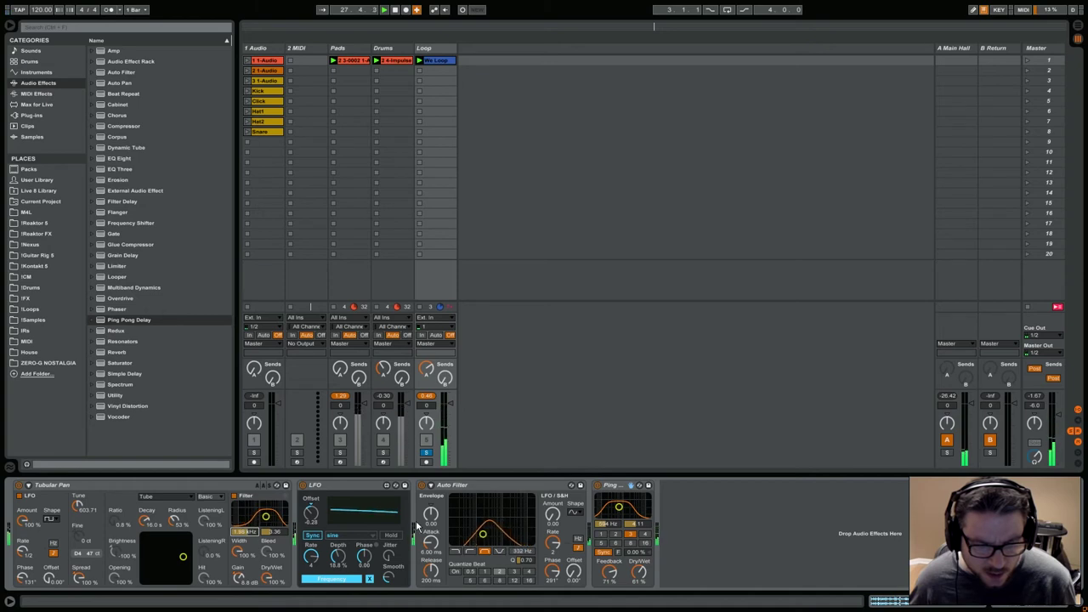
Step: Lower the Pads volume to -8.0 dB against the soloed Loop track, and unsolo everything to play the full mix
{"action": "left_click", "coordinate": [341, 452]}
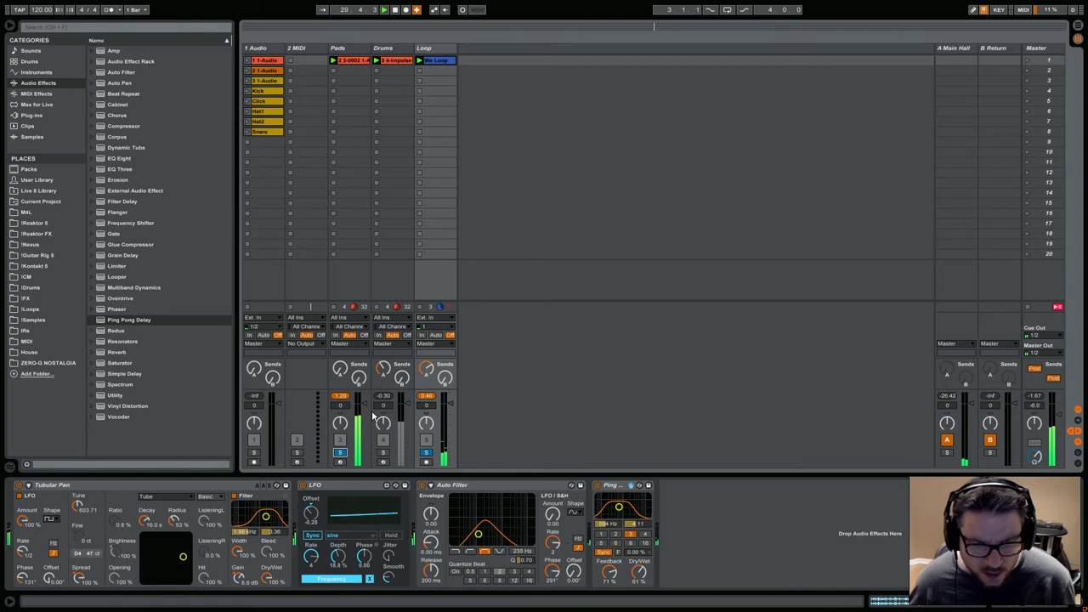
{"action": "left_click_drag", "start_coordinate": [363, 404], "coordinate": [363, 419]}
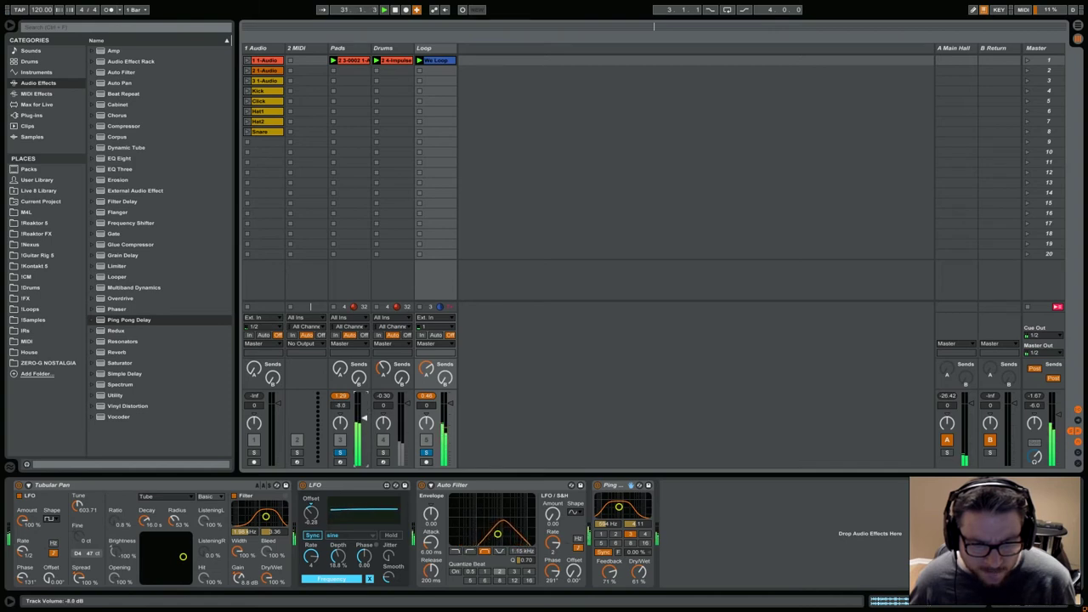
{"action": "left_click", "coordinate": [340, 452]}
{"action": "left_click", "coordinate": [383, 452]}
{"action": "left_click", "coordinate": [426, 452]}
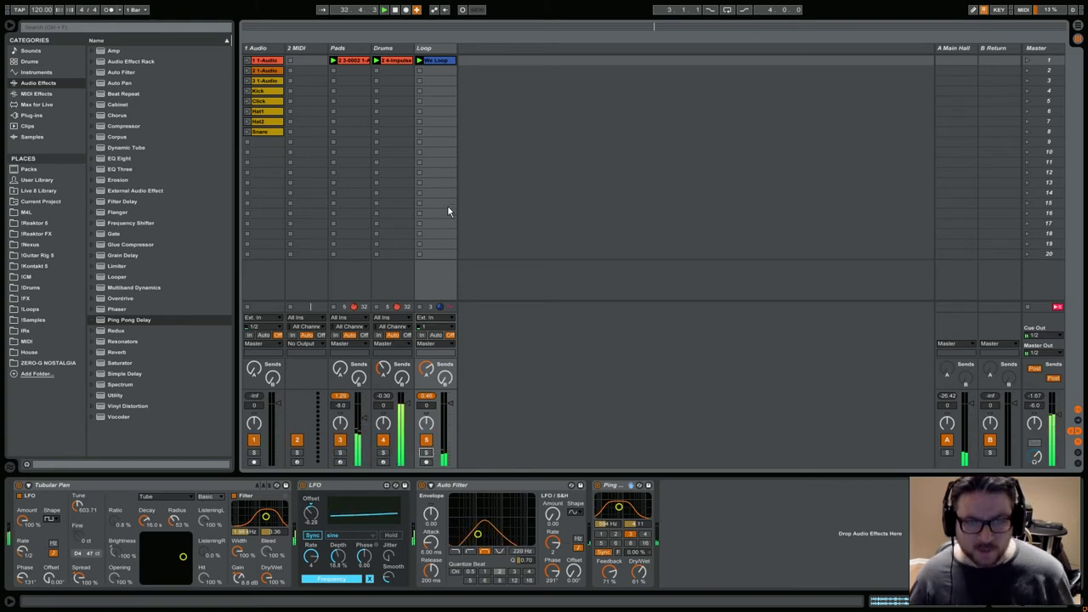
{"action": "left_click", "coordinate": [425, 48]}
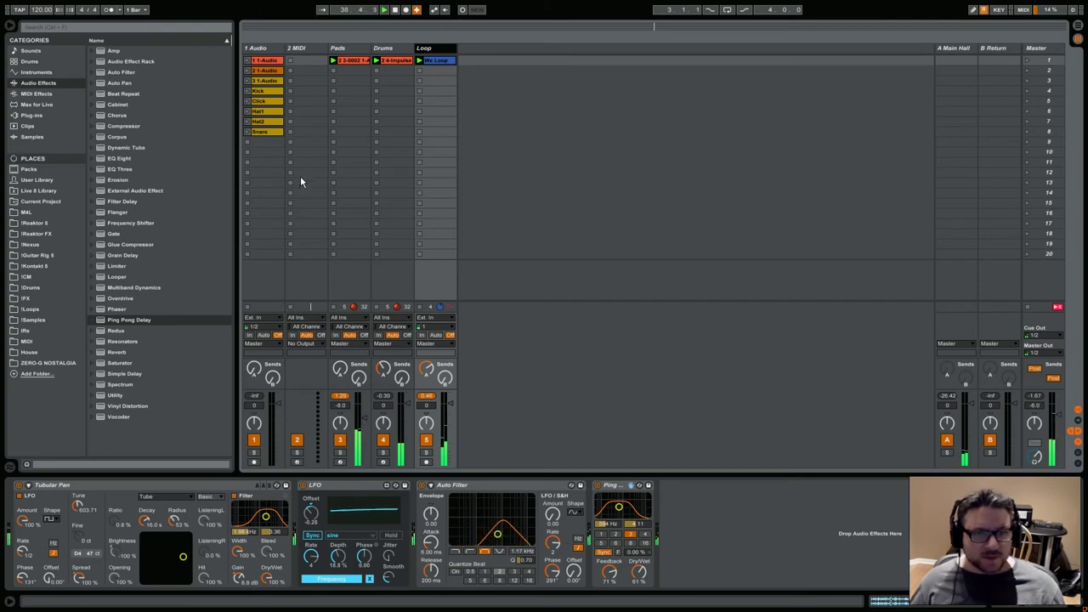
Step: Arm 1 Audio at its empty slot in scene 9, set its monitoring to Auto and play the set with live input
{"action": "left_click", "coordinate": [263, 141]}
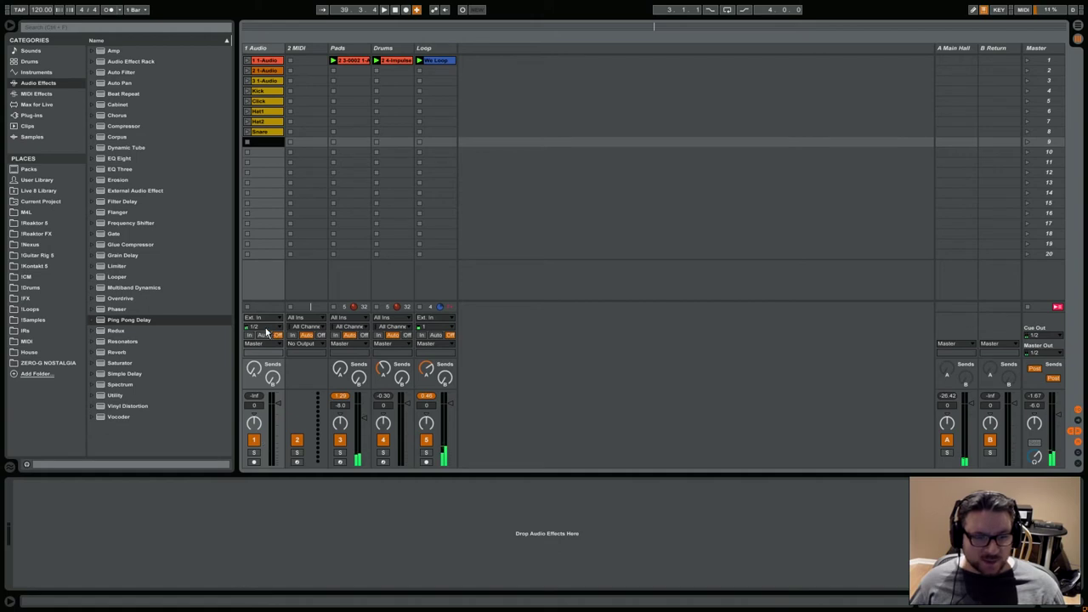
{"action": "left_click", "coordinate": [253, 461]}
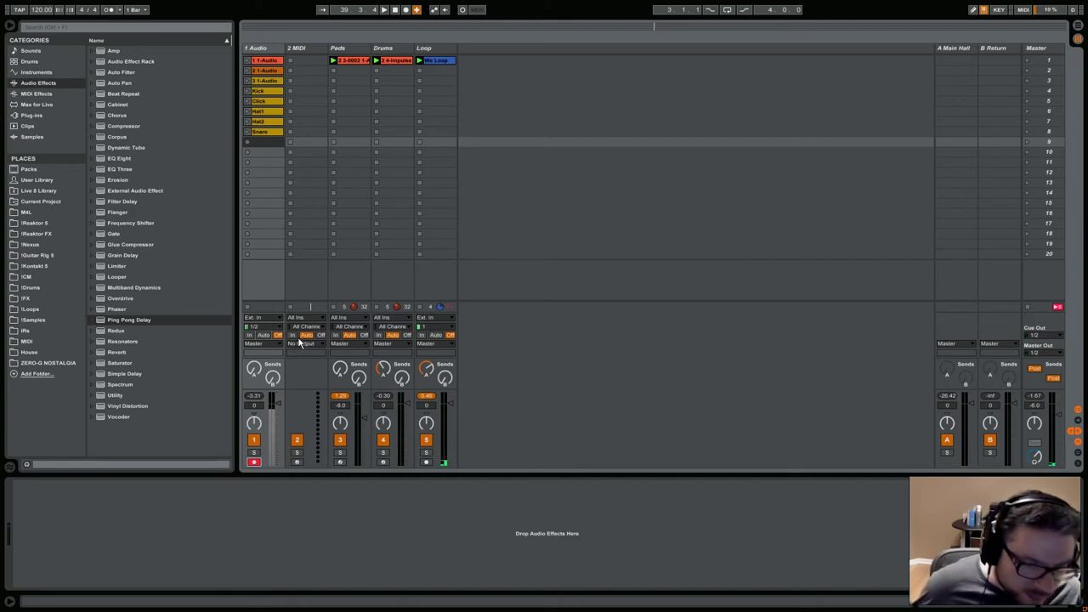
{"action": "left_click", "coordinate": [262, 336]}
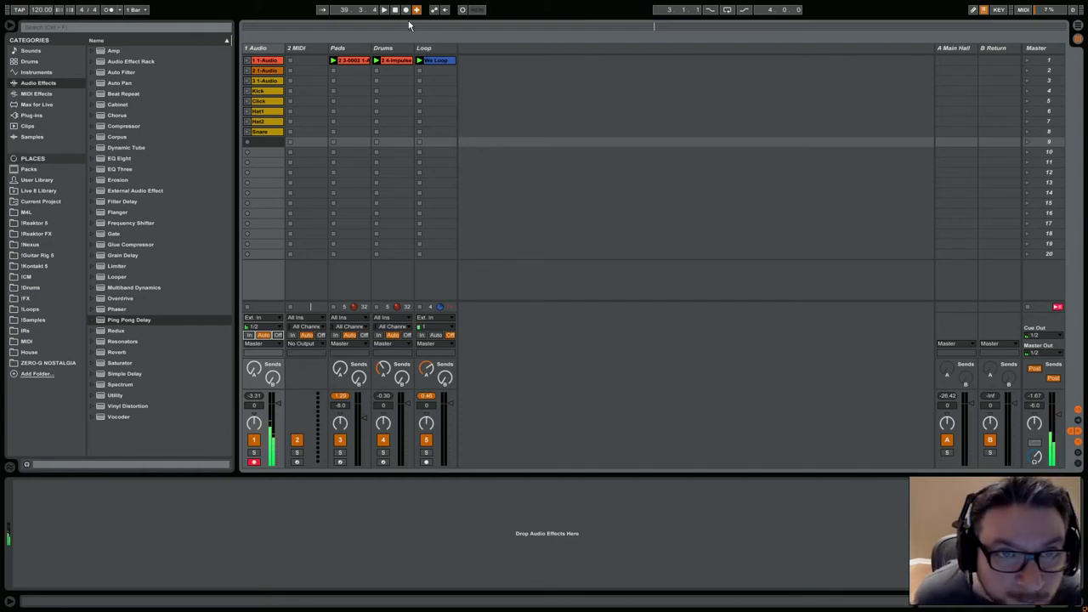
{"action": "left_click", "coordinate": [384, 9]}
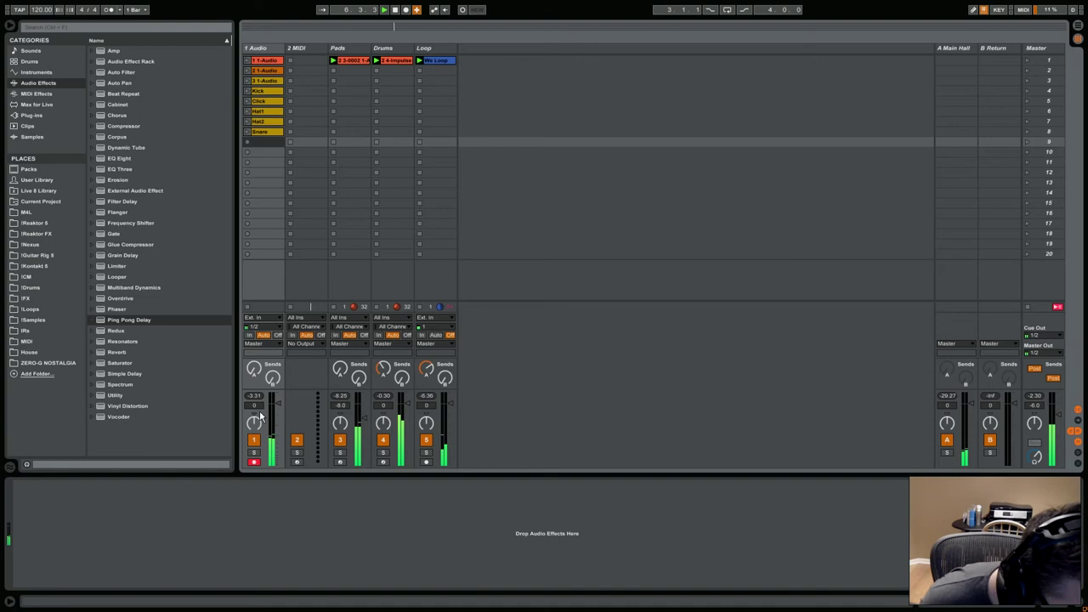
Step: Record live audio into the scene 9 slot of 1 Audio and disarm the track after stopping playback
{"action": "left_click", "coordinate": [246, 143]}
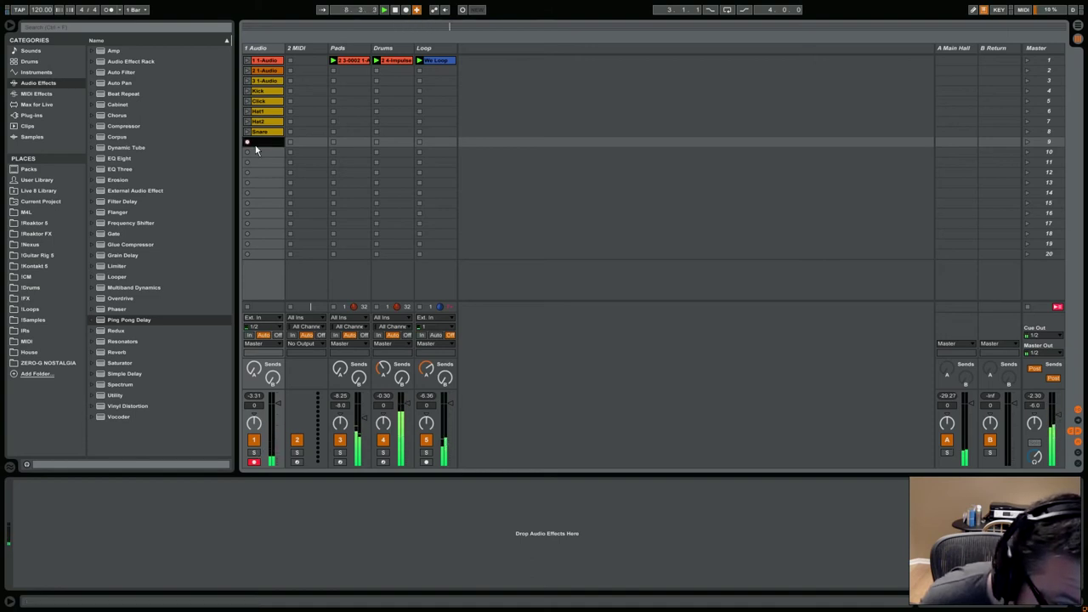
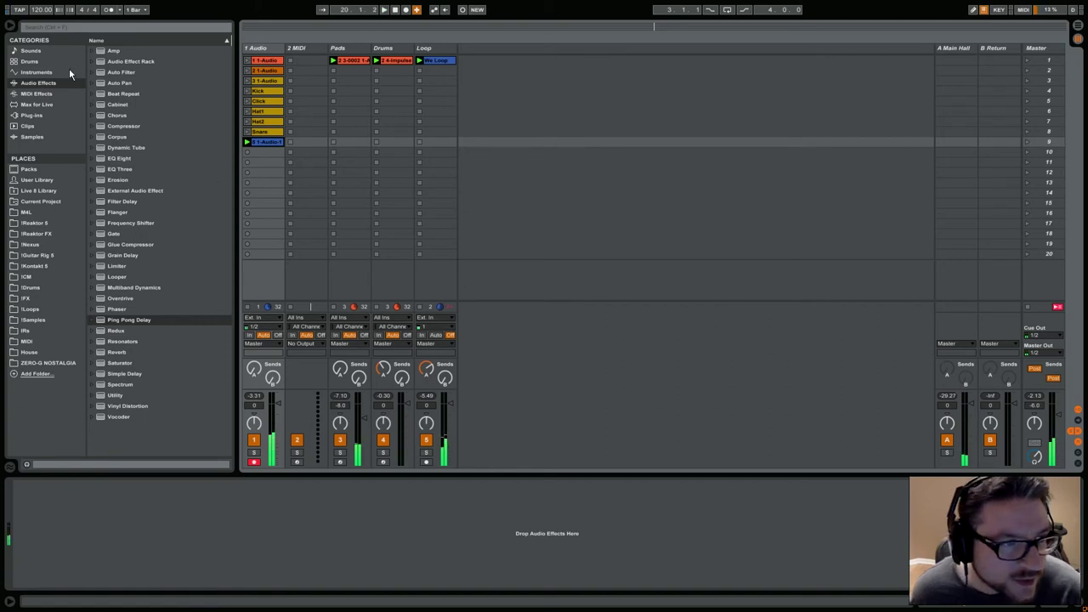
{"action": "left_click", "coordinate": [253, 462]}
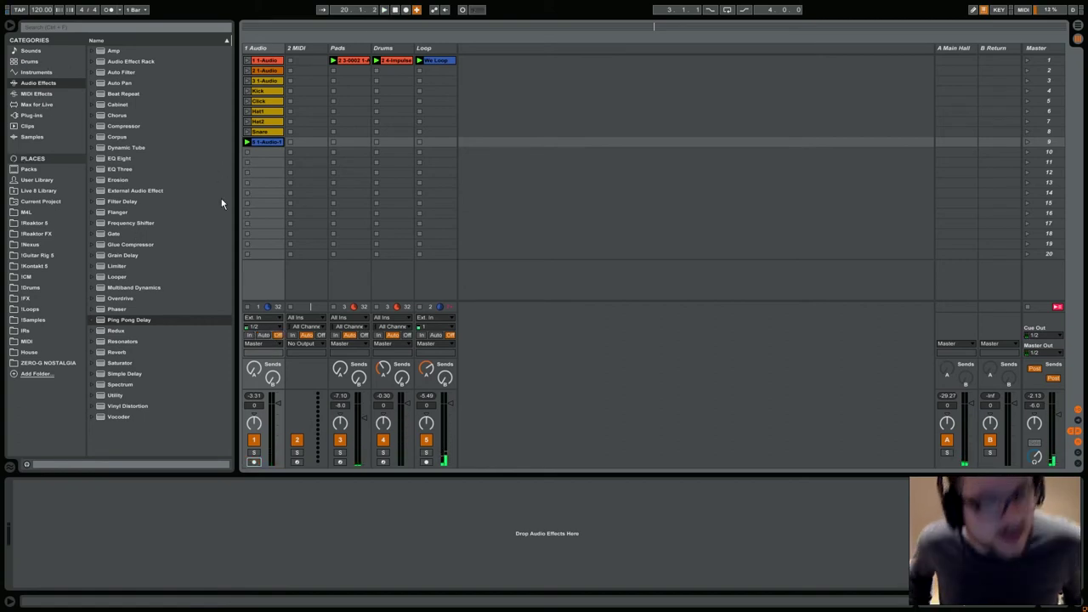
Step: Add a Simpler on a new track named Bass and load the scene 9 recording from 1 Audio as its sample
{"action": "left_click", "coordinate": [41, 72]}
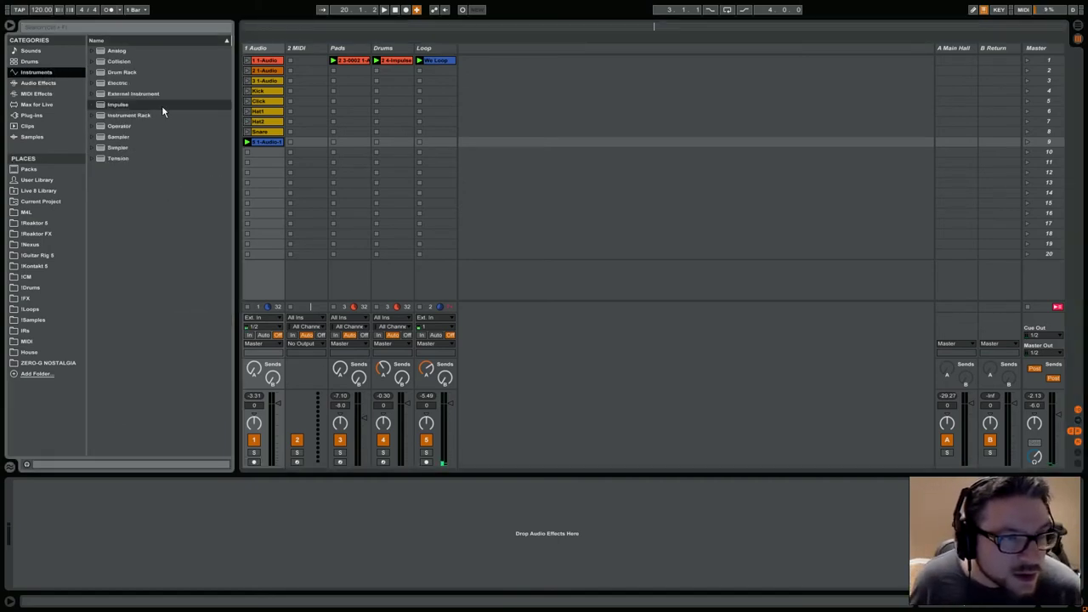
{"action": "double_click", "coordinate": [118, 148]}
{"action": "right_click", "coordinate": [492, 50]}
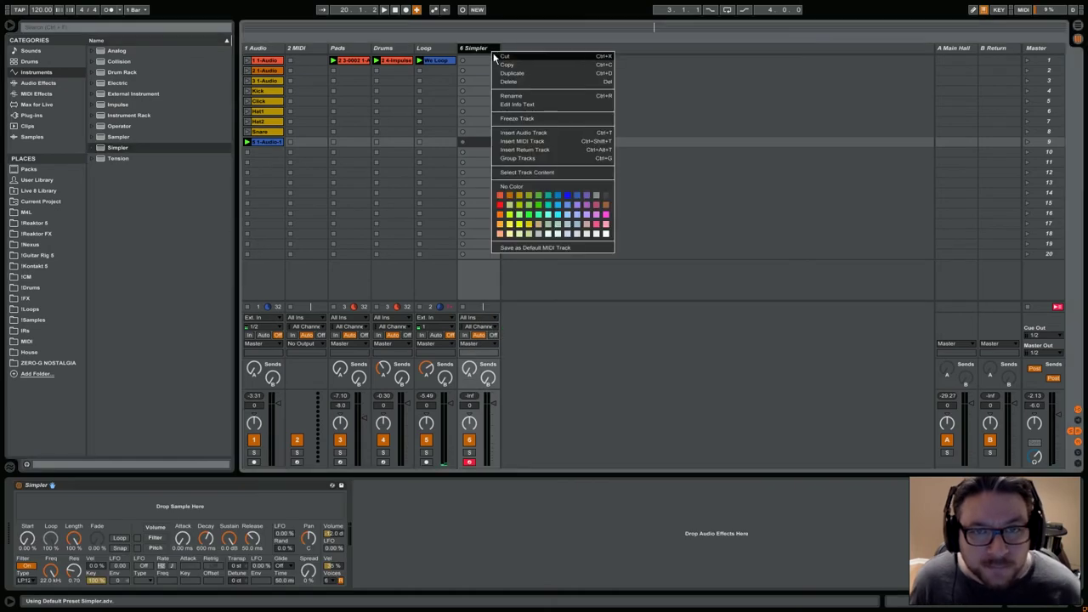
{"action": "type", "text": "Bass"}
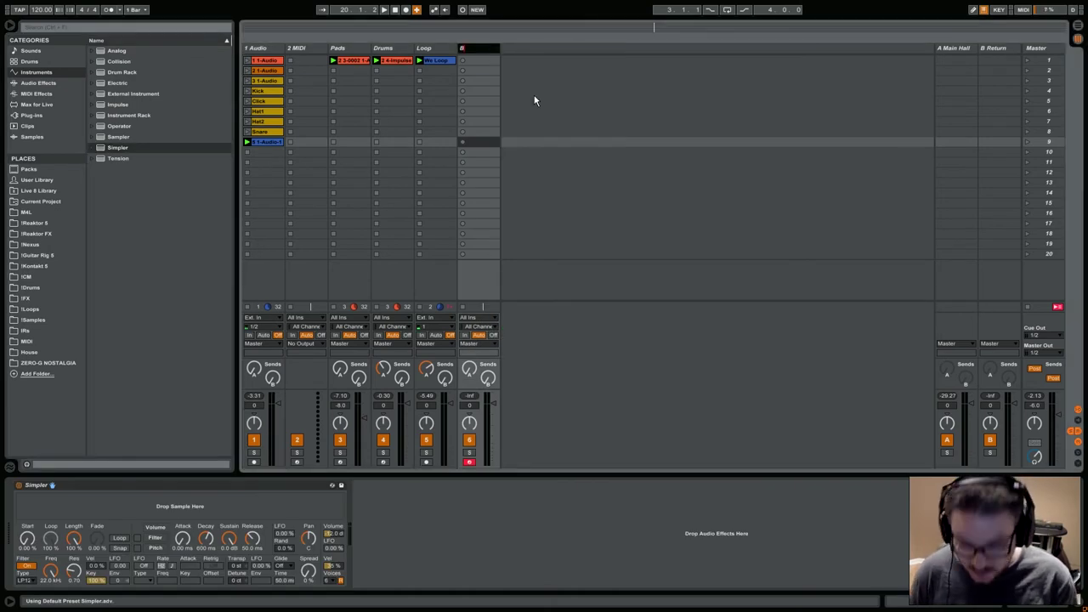
{"action": "key", "text": "Return"}
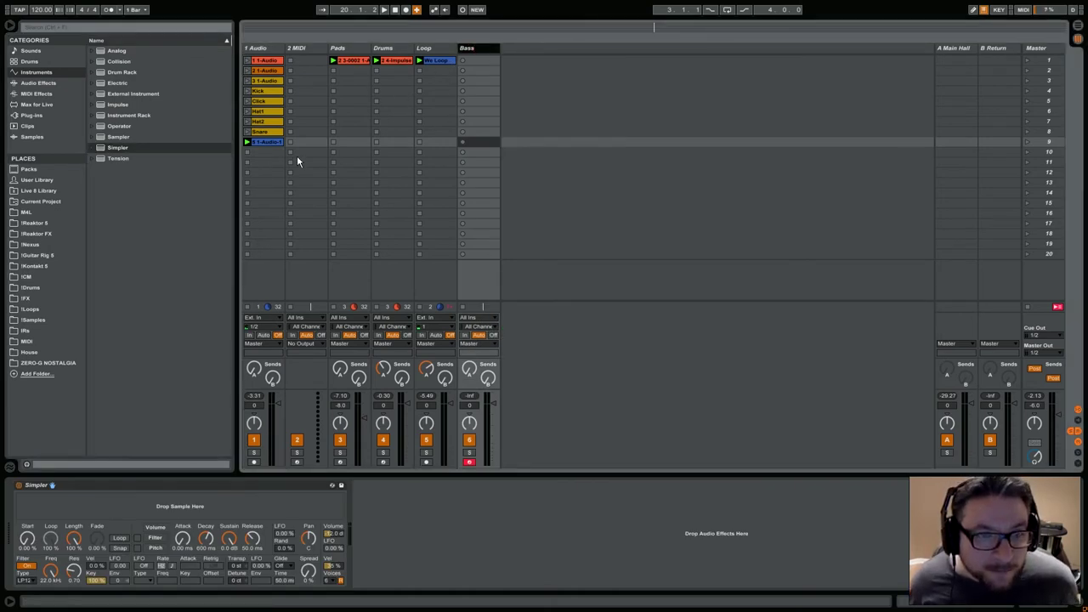
{"action": "left_click_drag", "start_coordinate": [266, 141], "coordinate": [240, 500]}
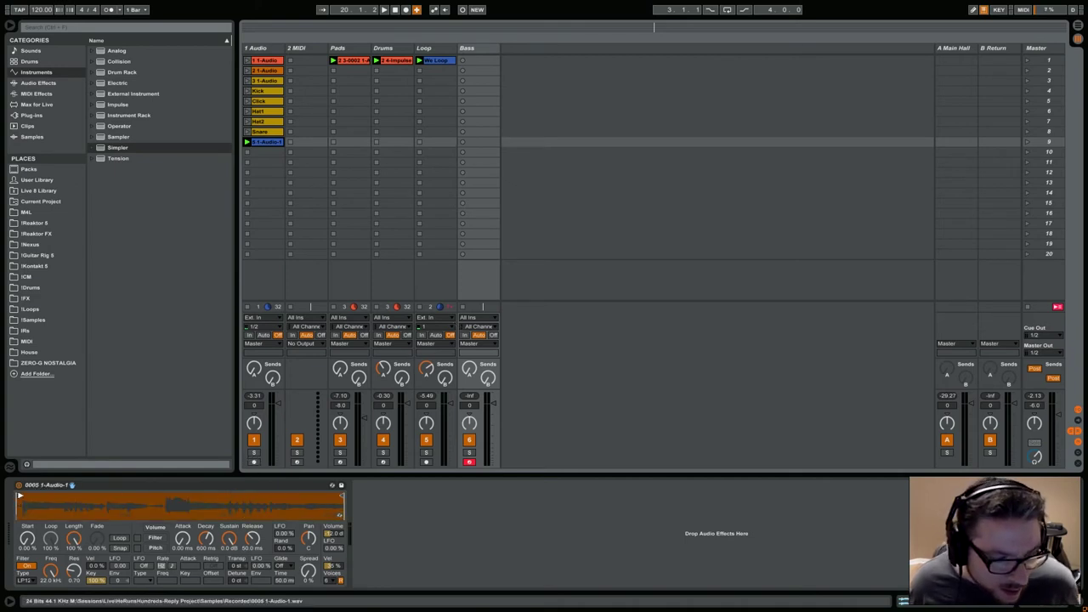
Step: Start recording a Bass clip in scene 1 and mute the 1 Audio track
{"action": "left_click", "coordinate": [478, 63]}
{"action": "left_click", "coordinate": [463, 62]}
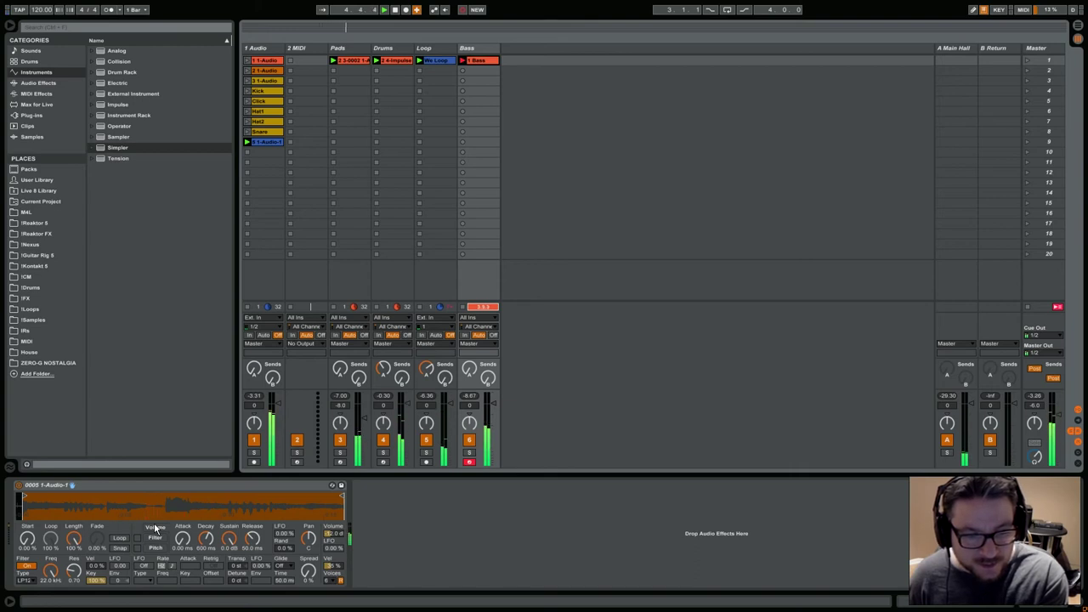
{"action": "left_click", "coordinate": [253, 439]}
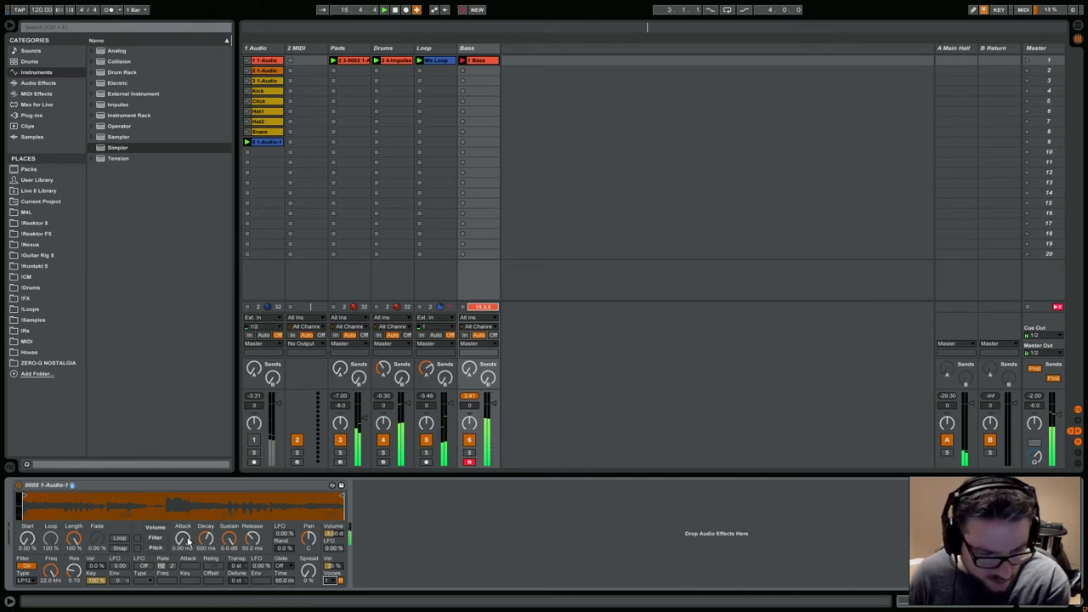
Step: Shorten the Simpler's volume decay to about 86 ms, and trim the sample to start 12.9% and length 13.4% with Snap on
{"action": "left_click_drag", "start_coordinate": [183, 542], "coordinate": [174, 577]}
{"action": "left_click_drag", "start_coordinate": [73, 538], "coordinate": [73, 595]}
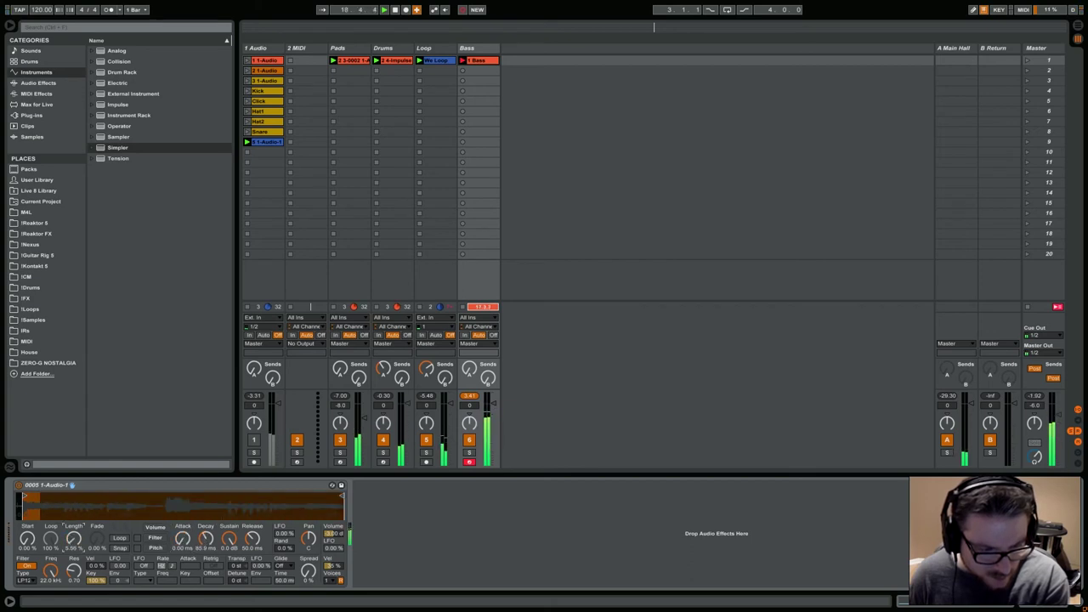
{"action": "mouse_move", "coordinate": [34, 536]}
{"action": "left_mouse_down"}
{"action": "mouse_move", "coordinate": [34, 518]}
{"action": "mouse_move", "coordinate": [27, 561]}
{"action": "mouse_move", "coordinate": [28, 540]}
{"action": "left_mouse_up"}
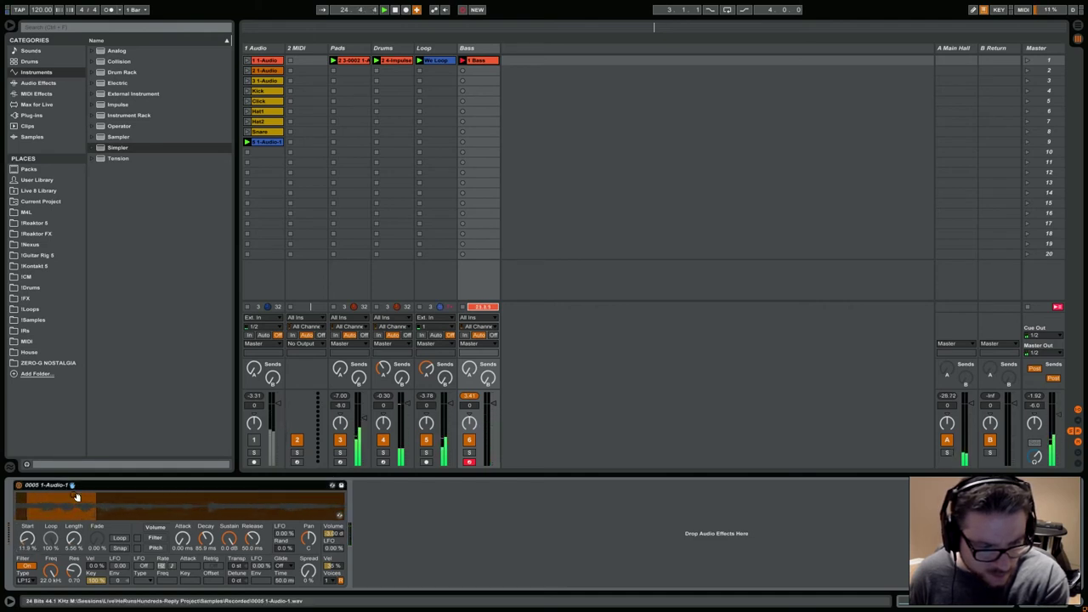
{"action": "left_click", "coordinate": [28, 544]}
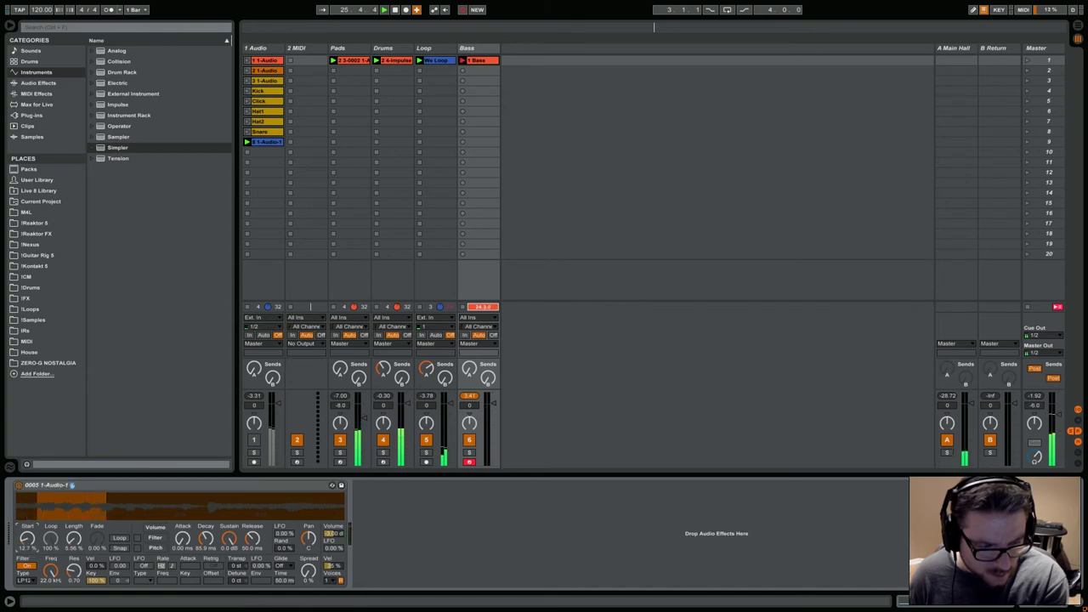
{"action": "left_click_drag", "start_coordinate": [74, 539], "coordinate": [74, 522]}
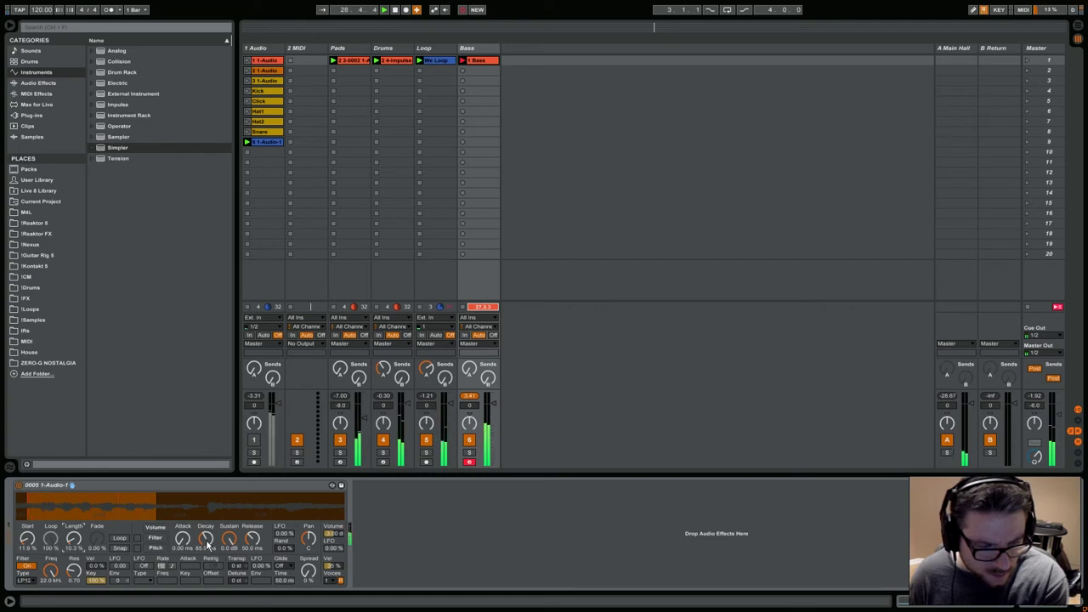
{"action": "left_click", "coordinate": [119, 549]}
{"action": "left_click_drag", "start_coordinate": [27, 538], "coordinate": [24, 537]}
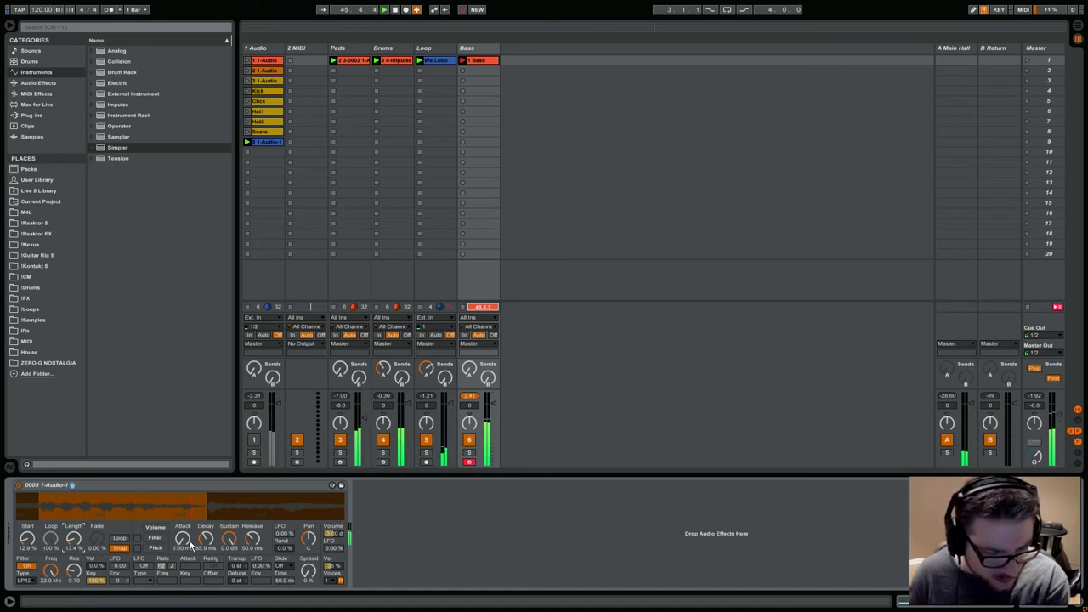
{"action": "mouse_move", "coordinate": [307, 571]}
{"action": "left_mouse_down"}
{"action": "mouse_move", "coordinate": [308, 527]}
{"action": "mouse_move", "coordinate": [307, 569]}
{"action": "left_mouse_up"}
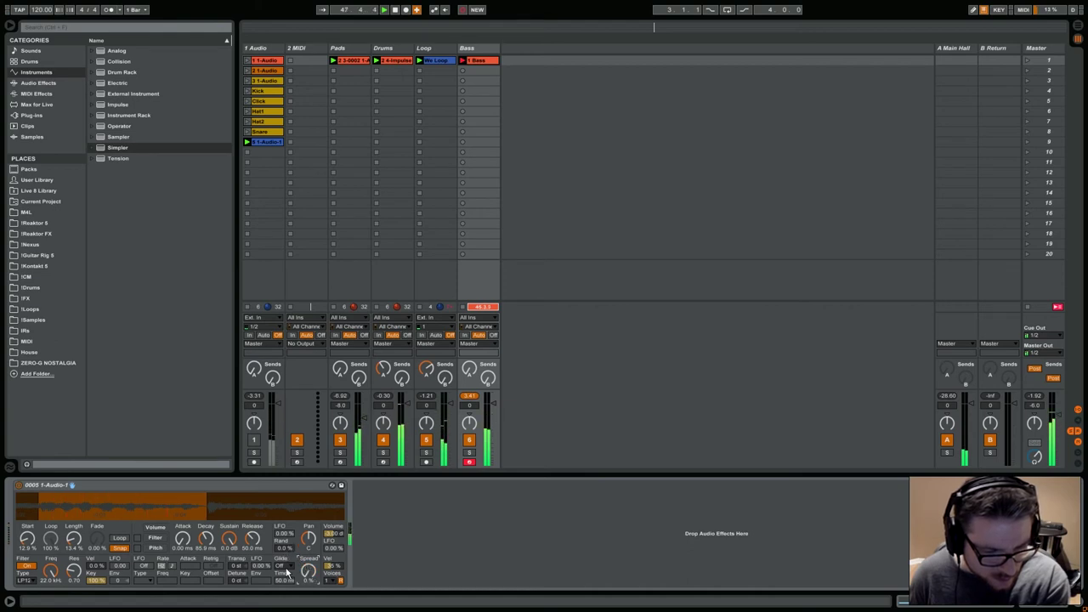
Step: Enable the Simpler's filter envelope with amount 72 and decay 4.37 s, using an LP24 filter at 812 Hz with resonance 1.78
{"action": "left_click", "coordinate": [137, 538]}
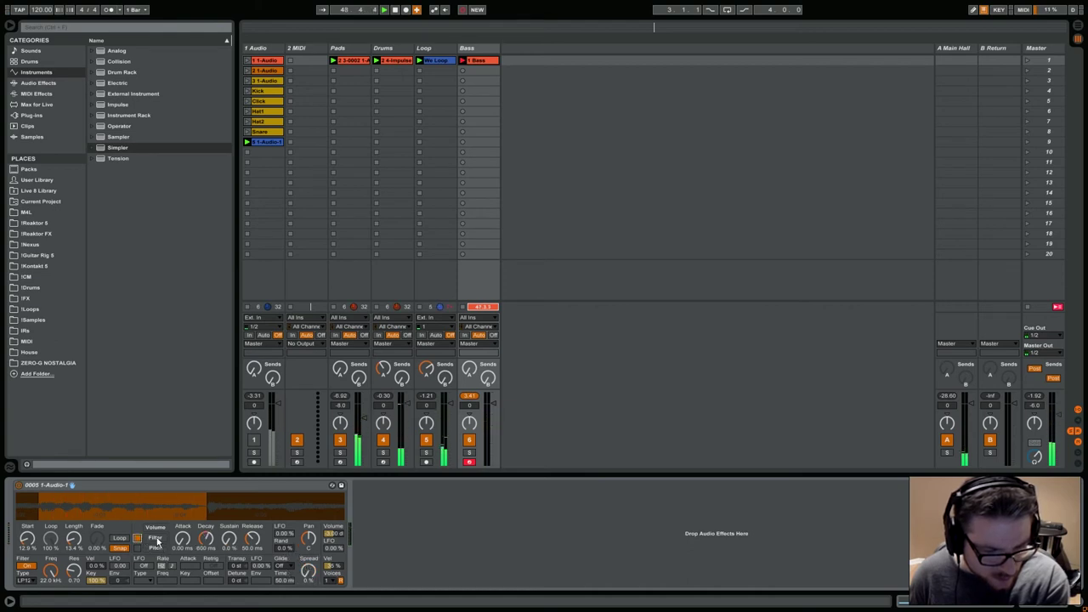
{"action": "mouse_move", "coordinate": [51, 571]}
{"action": "left_mouse_down"}
{"action": "mouse_move", "coordinate": [50, 595]}
{"action": "mouse_move", "coordinate": [74, 565]}
{"action": "mouse_move", "coordinate": [51, 584]}
{"action": "left_mouse_up"}
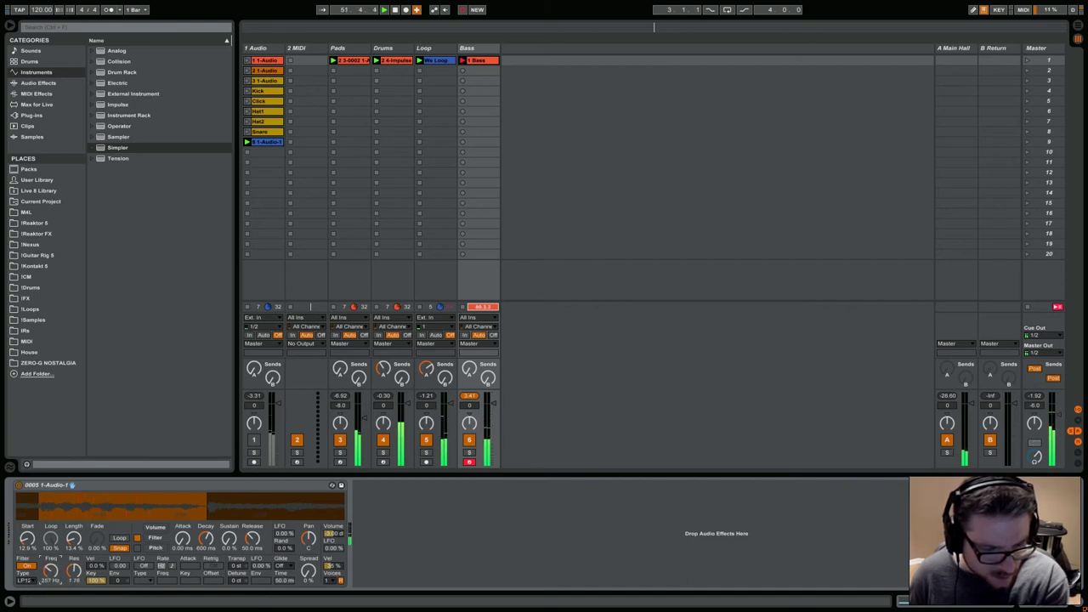
{"action": "left_click", "coordinate": [31, 581]}
{"action": "left_click", "coordinate": [31, 529]}
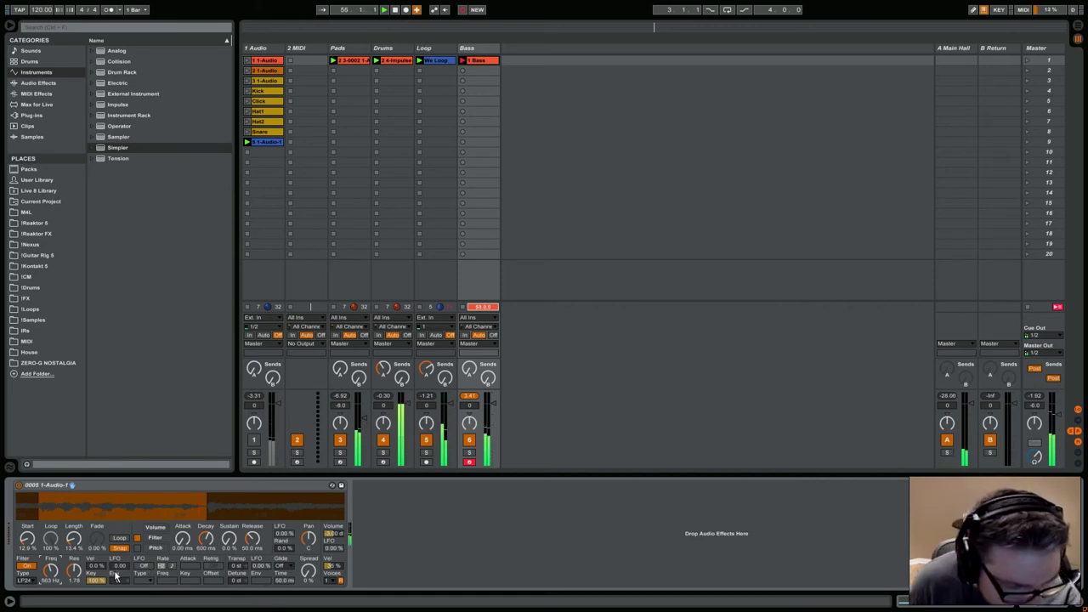
{"action": "left_click_drag", "start_coordinate": [124, 581], "coordinate": [124, 561]}
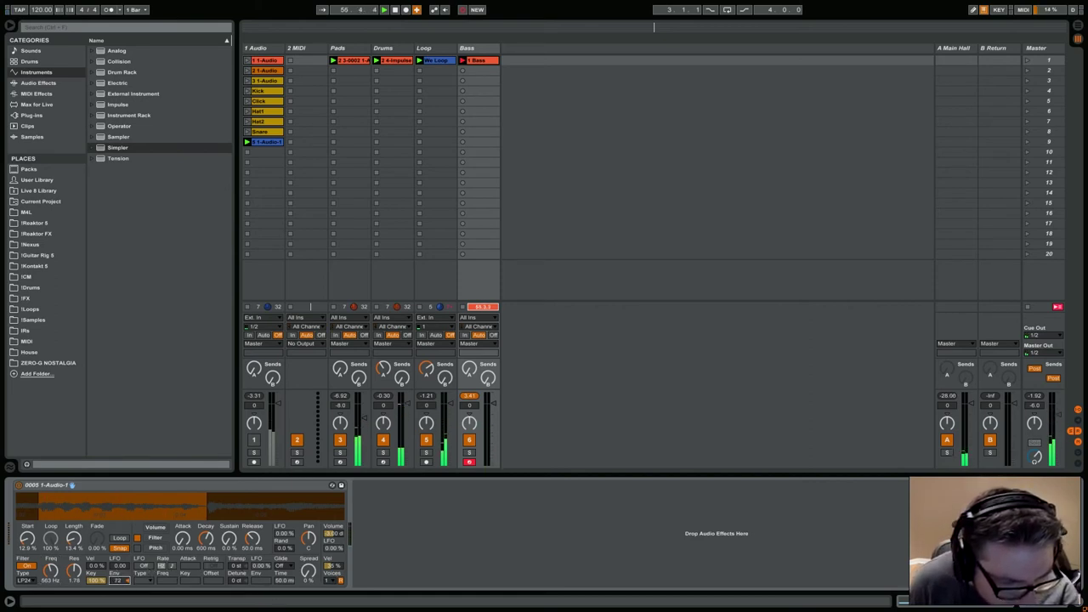
{"action": "left_click_drag", "start_coordinate": [253, 542], "coordinate": [213, 510]}
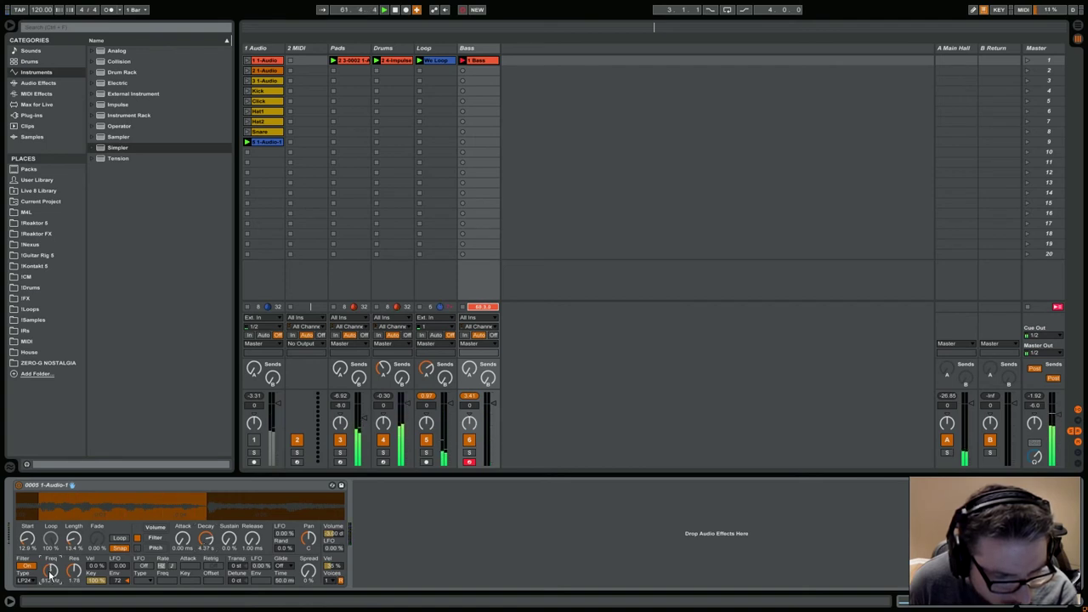
Step: Turn on the Simpler's LFO, set its filter modulation to 19.3 and sync its rate to 1 in beats
{"action": "left_click", "coordinate": [143, 565]}
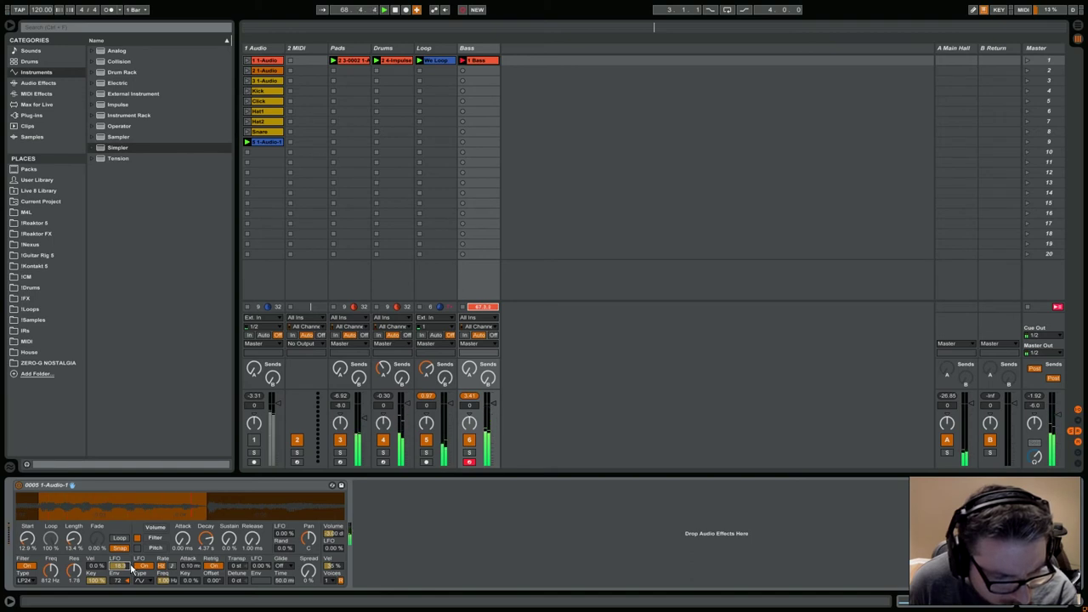
{"action": "left_click", "coordinate": [167, 566]}
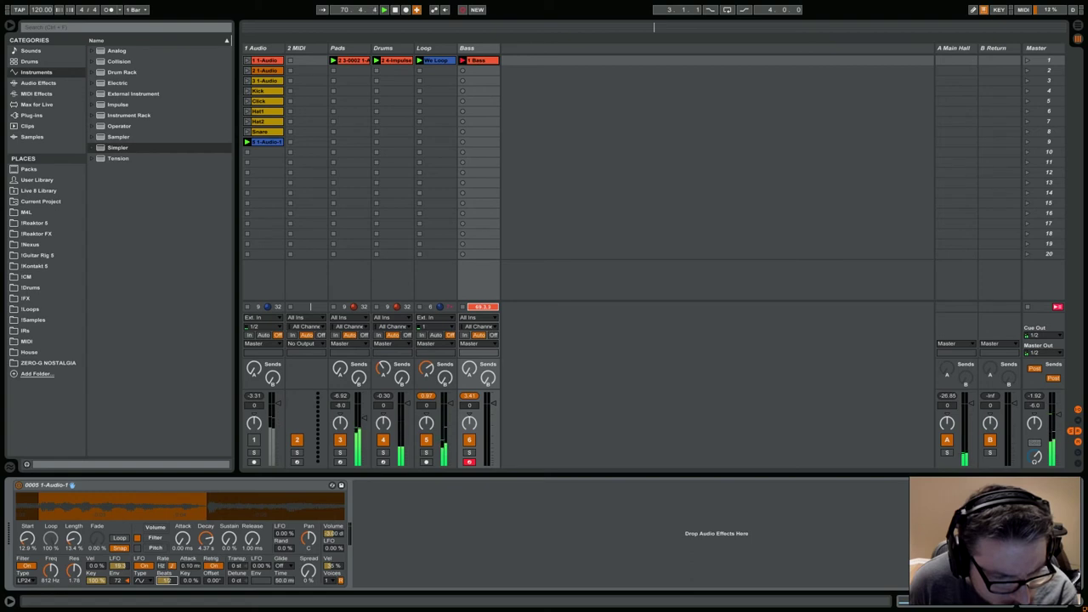
{"action": "left_click", "coordinate": [174, 582]}
Step: Loop the Bass sample with a 13.5% fade and 11.9% length, and set the filter to 390 Hz with resonance 3.38
{"action": "left_click", "coordinate": [121, 539]}
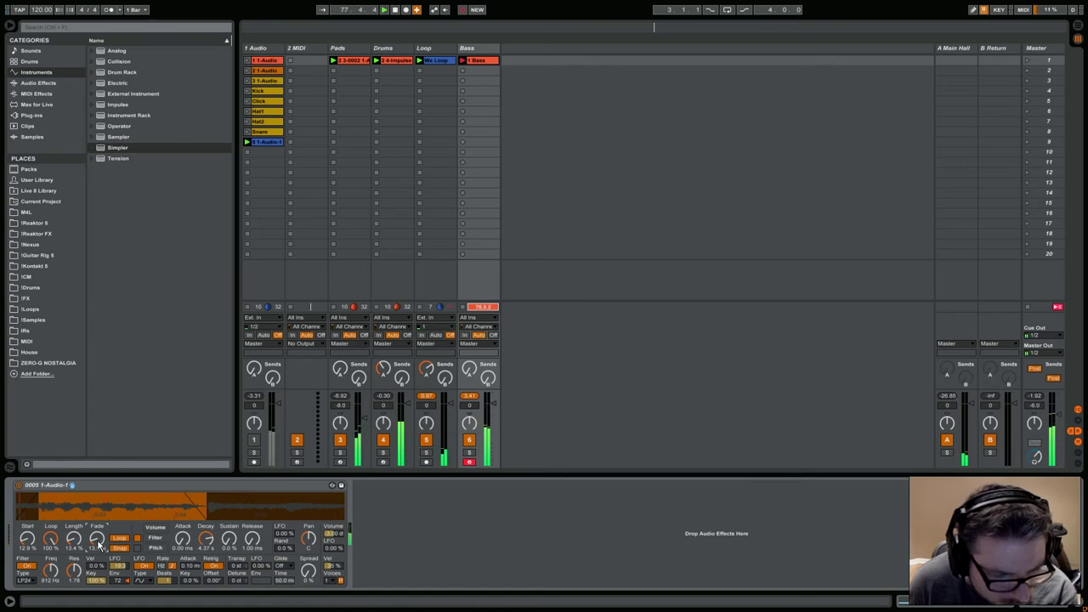
{"action": "left_click_drag", "start_coordinate": [74, 539], "coordinate": [74, 548]}
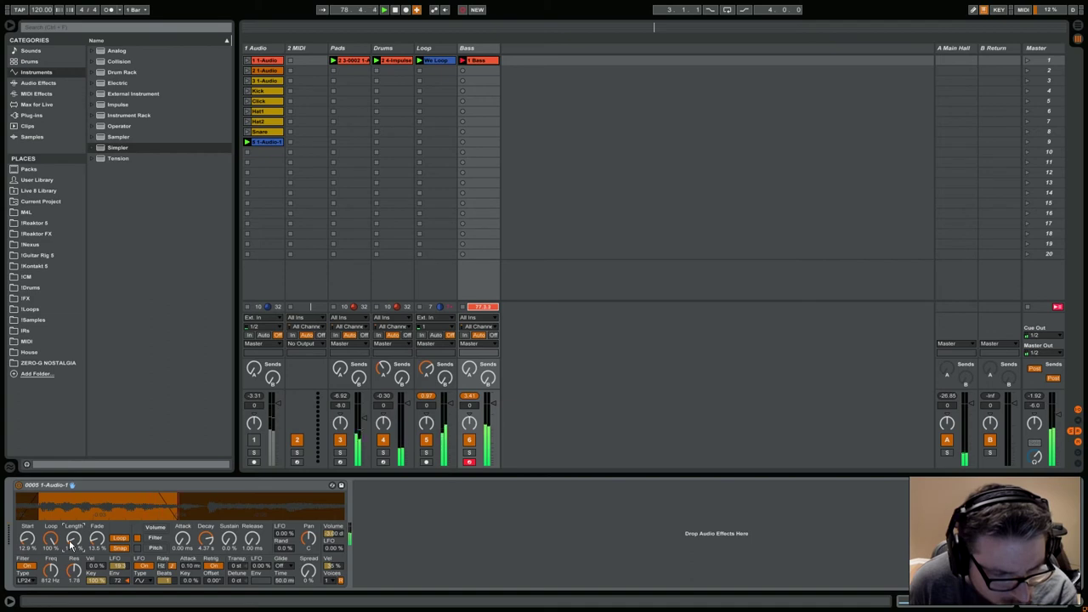
{"action": "left_click_drag", "start_coordinate": [71, 544], "coordinate": [71, 547]}
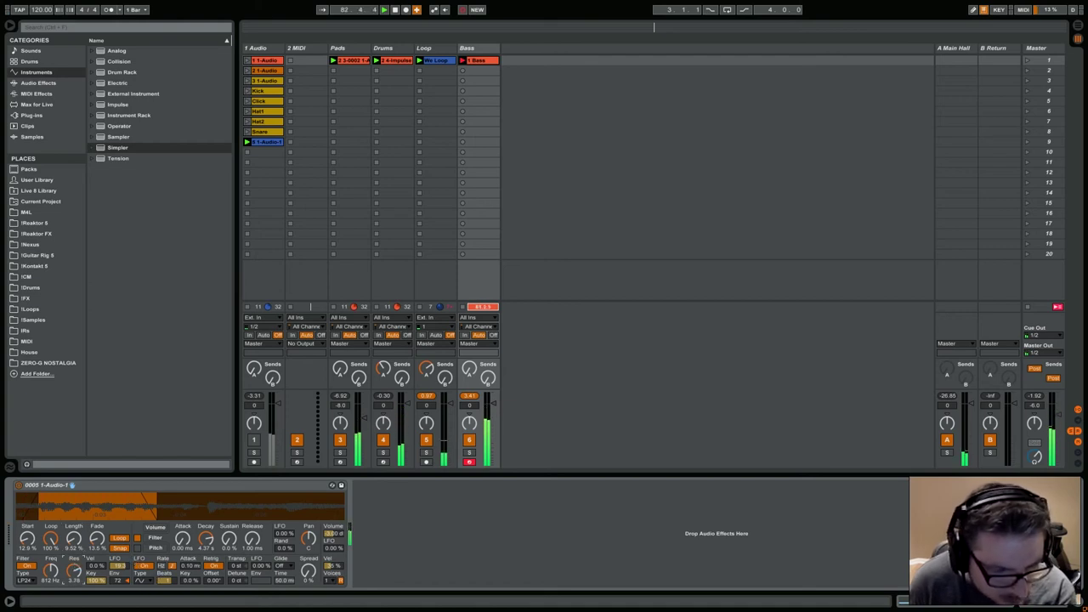
{"action": "left_click_drag", "start_coordinate": [63, 580], "coordinate": [42, 581]}
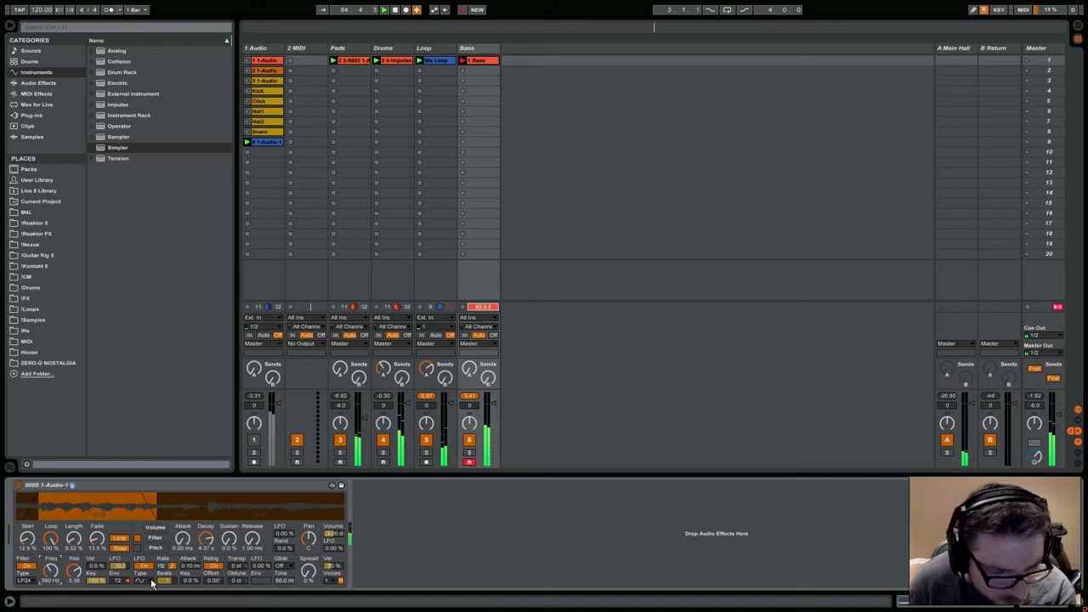
{"action": "left_click_drag", "start_coordinate": [74, 550], "coordinate": [73, 547]}
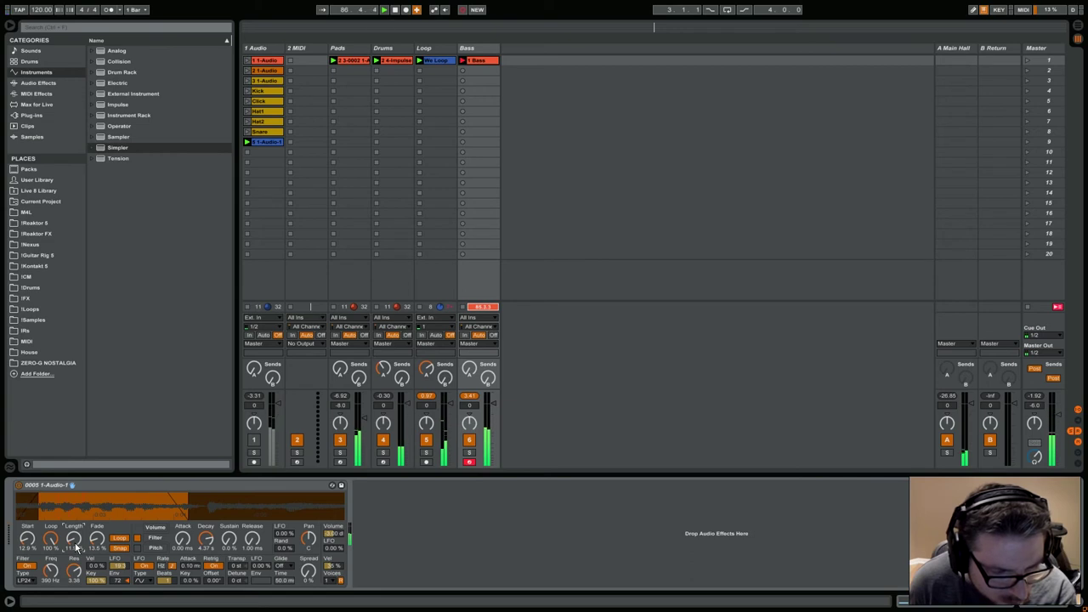
Step: Set the Simpler's spread to 22% and change the filter to LP12 at 481 Hz with resonance 0.82
{"action": "left_click_drag", "start_coordinate": [310, 563], "coordinate": [310, 554]}
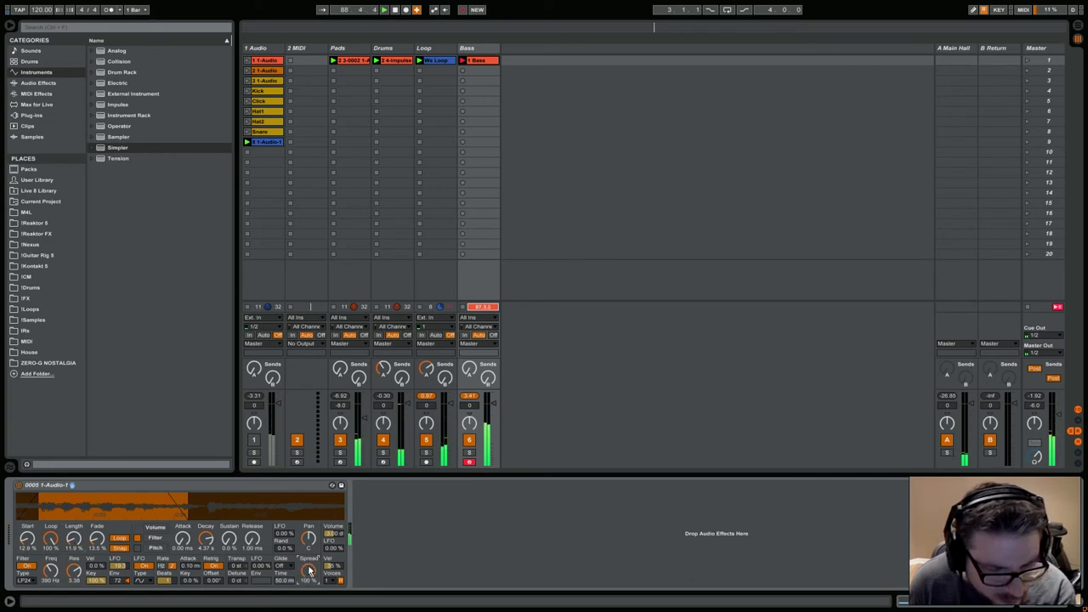
{"action": "left_click_drag", "start_coordinate": [310, 571], "coordinate": [310, 588]}
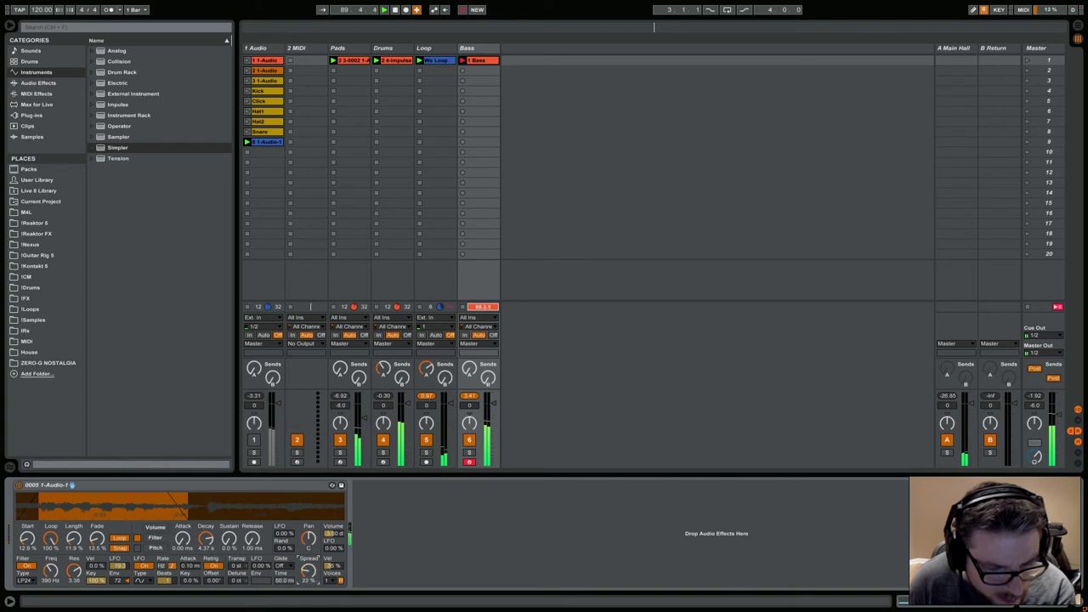
{"action": "left_click_drag", "start_coordinate": [51, 573], "coordinate": [50, 566]}
{"action": "left_click", "coordinate": [30, 581]}
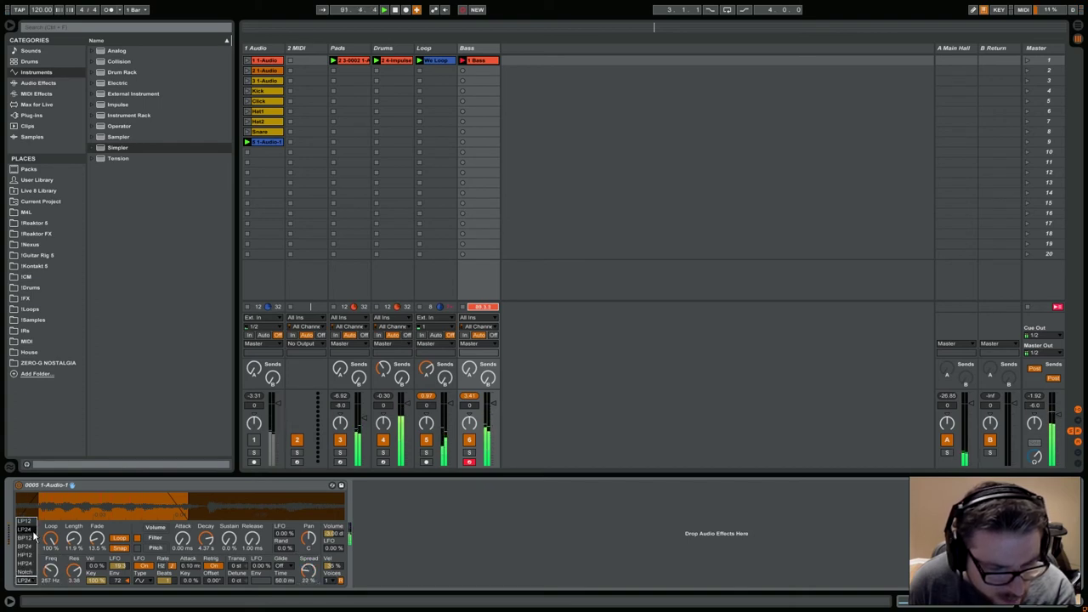
{"action": "left_click", "coordinate": [27, 522]}
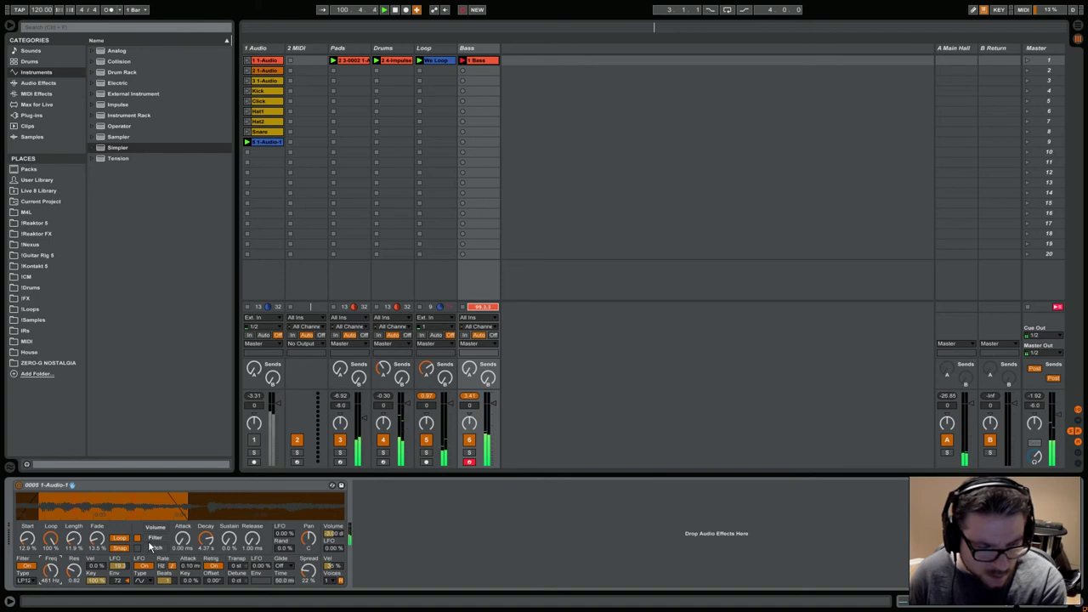
Step: Set the sample start to 17.5%, loop to 78.6% and length to 2.38%, and widen the sound with pan LFO modulation and 51% spread
{"action": "left_click_drag", "start_coordinate": [26, 538], "coordinate": [73, 551]}
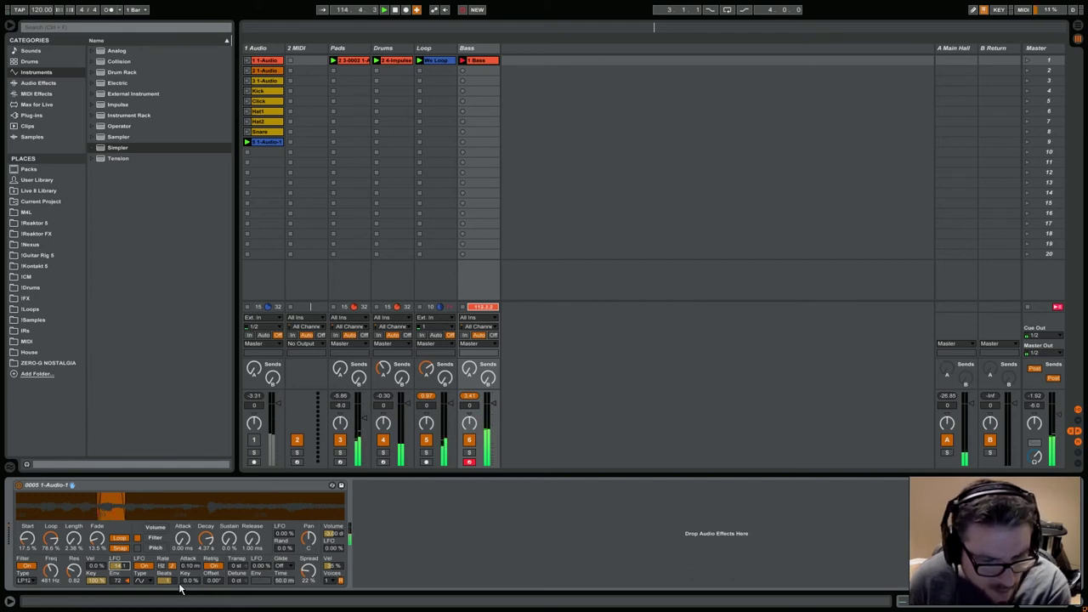
{"action": "mouse_move", "coordinate": [284, 532]}
{"action": "left_mouse_down"}
{"action": "mouse_move", "coordinate": [284, 520]}
{"action": "mouse_move", "coordinate": [284, 541]}
{"action": "left_mouse_up"}
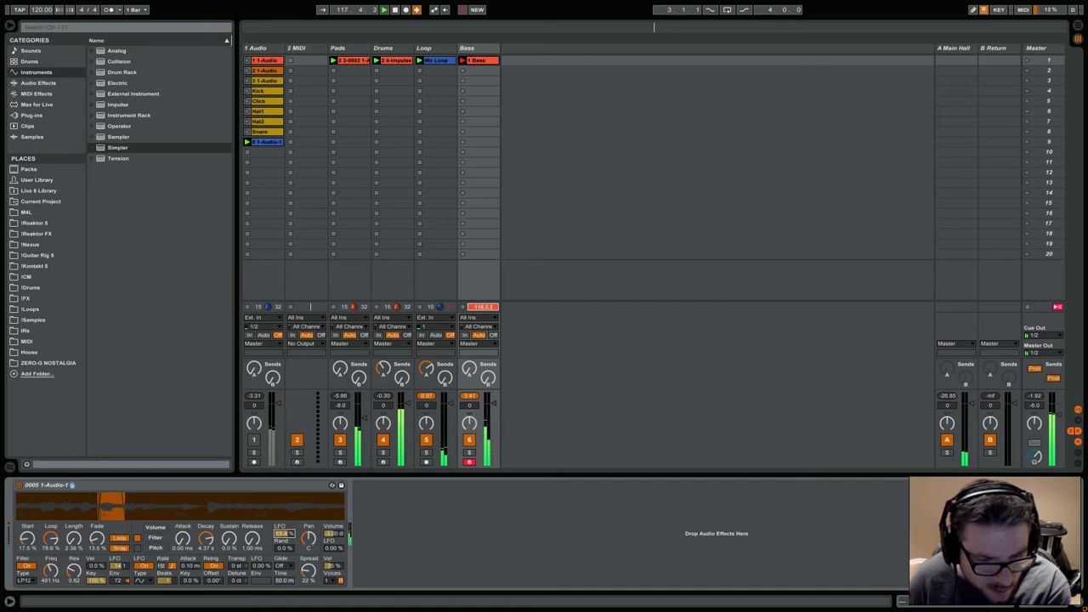
{"action": "left_click_drag", "start_coordinate": [307, 568], "coordinate": [307, 558]}
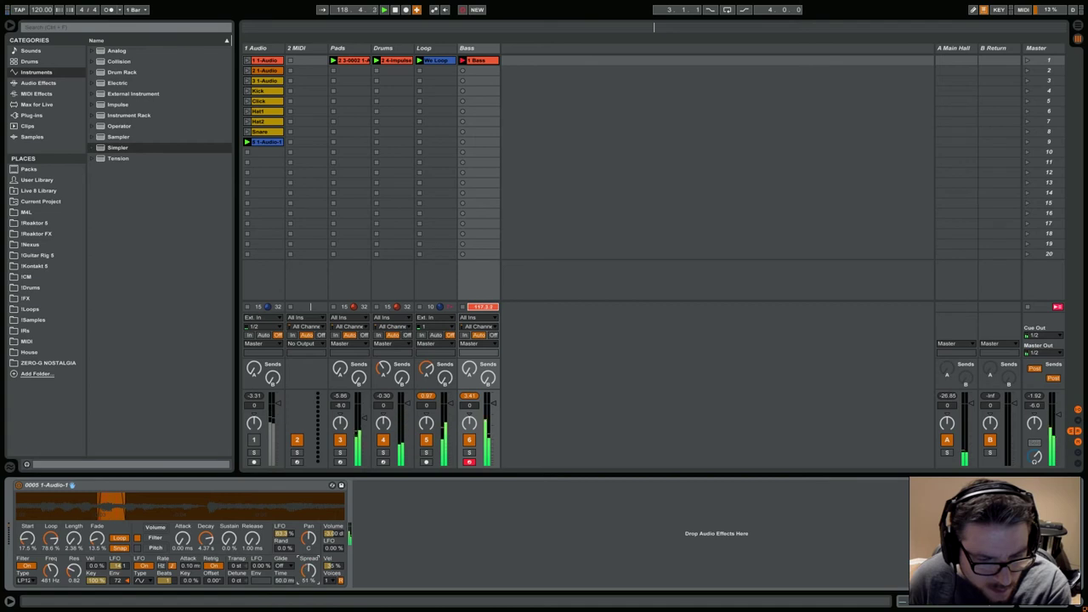
Step: Set the Simpler's spread to 13%, switch its filter off and set the loop to 87.3%
{"action": "left_click_drag", "start_coordinate": [308, 573], "coordinate": [307, 586]}
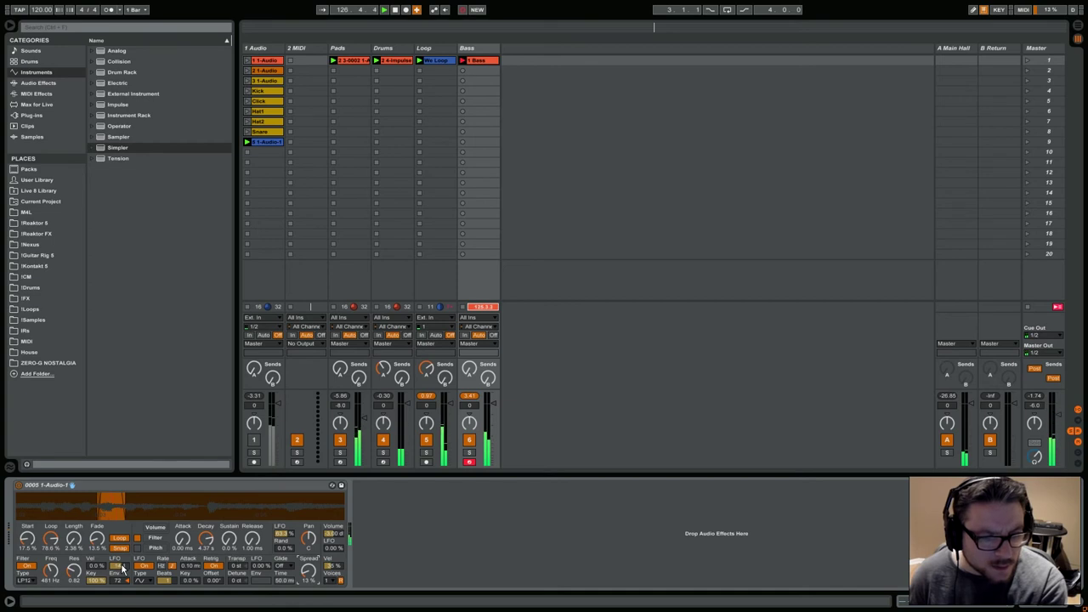
{"action": "left_click", "coordinate": [25, 565]}
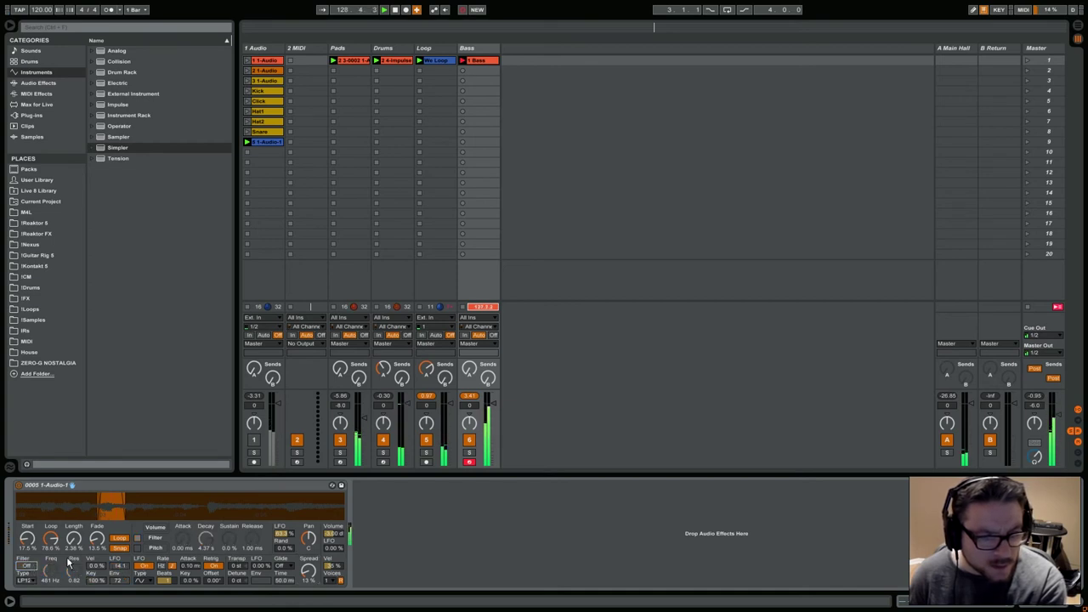
{"action": "left_click_drag", "start_coordinate": [73, 545], "coordinate": [73, 551]}
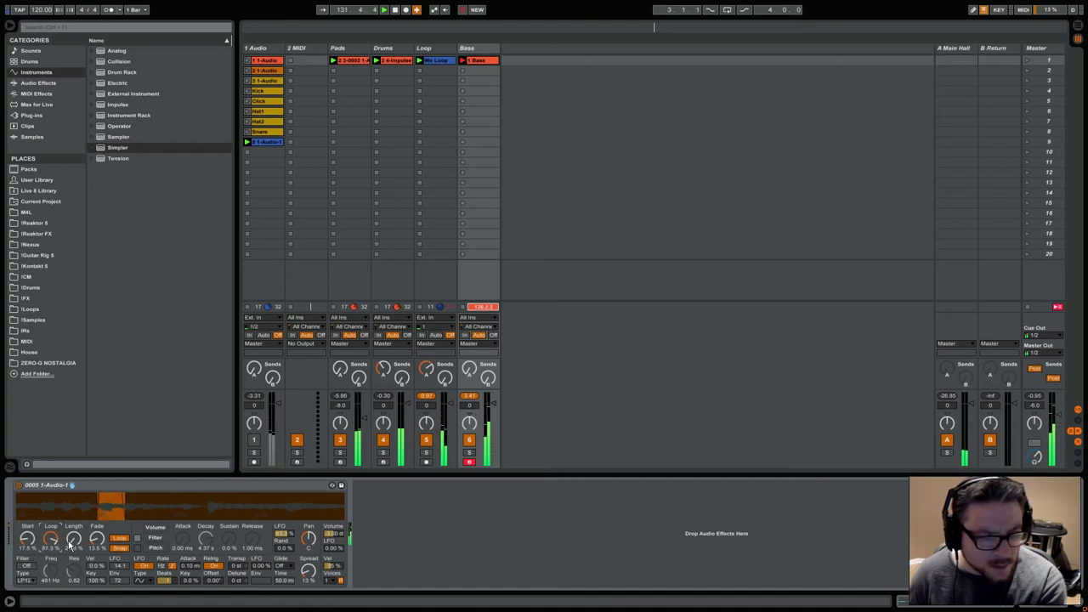
{"action": "left_click_drag", "start_coordinate": [50, 539], "coordinate": [33, 544]}
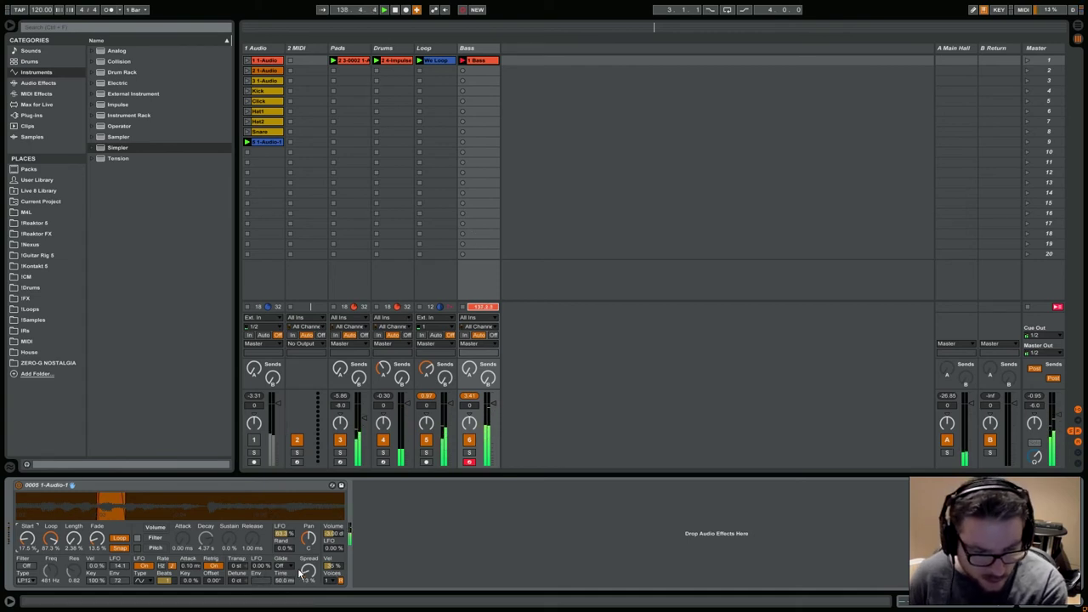
Step: Transpose the Simpler to -7 st, set the pan LFO modulation to 0% and the spread to 34%
{"action": "left_click_drag", "start_coordinate": [238, 565], "coordinate": [238, 594]}
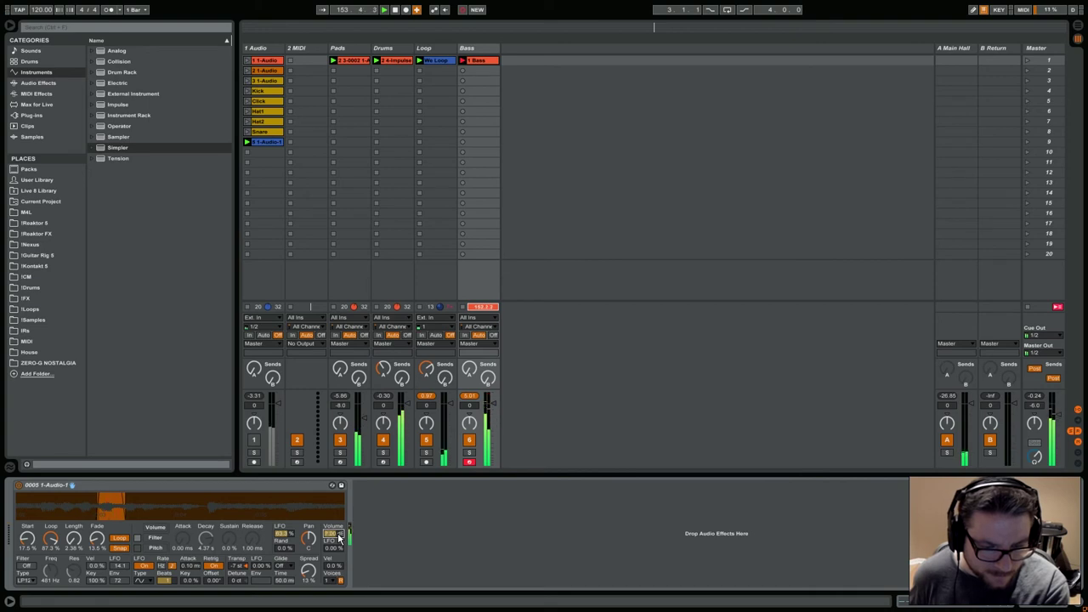
{"action": "left_click_drag", "start_coordinate": [306, 538], "coordinate": [303, 545]}
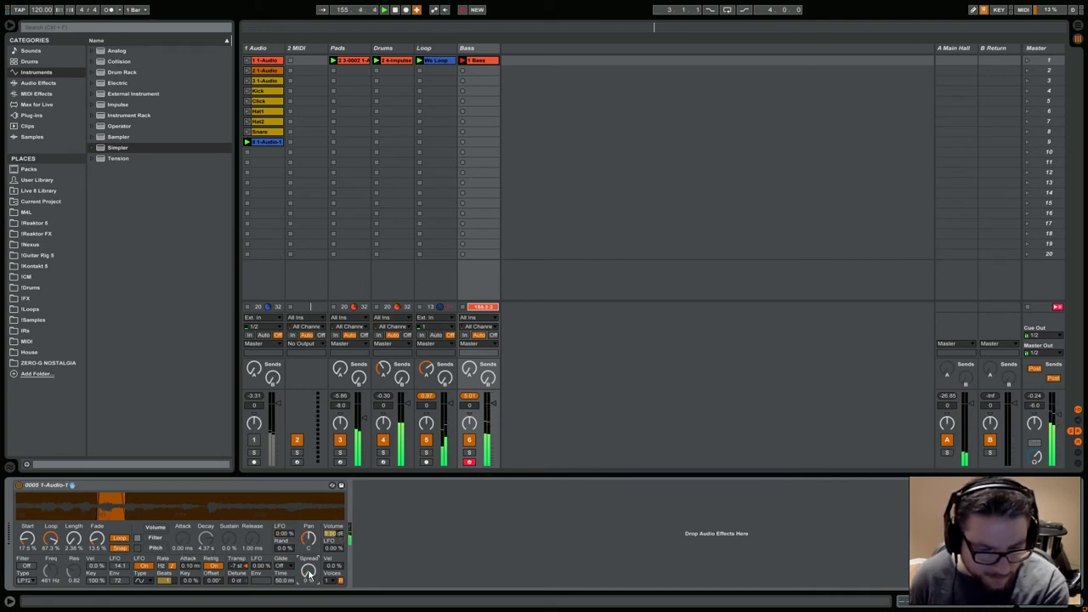
{"action": "mouse_move", "coordinate": [283, 533]}
{"action": "left_mouse_down"}
{"action": "mouse_move", "coordinate": [283, 514]}
{"action": "mouse_move", "coordinate": [283, 535]}
{"action": "left_mouse_up"}
{"action": "left_click_drag", "start_coordinate": [309, 570], "coordinate": [309, 558]}
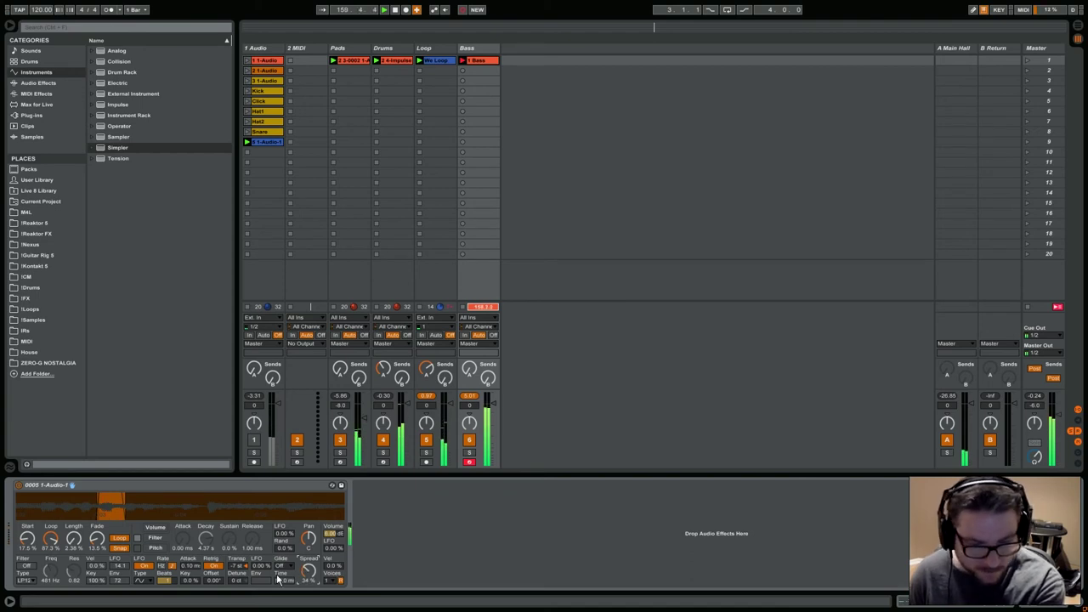
Step: Set the Simpler's glide mode to Portamento with a glide time of 65.1 ms
{"action": "left_click", "coordinate": [284, 566]}
{"action": "left_click", "coordinate": [289, 548]}
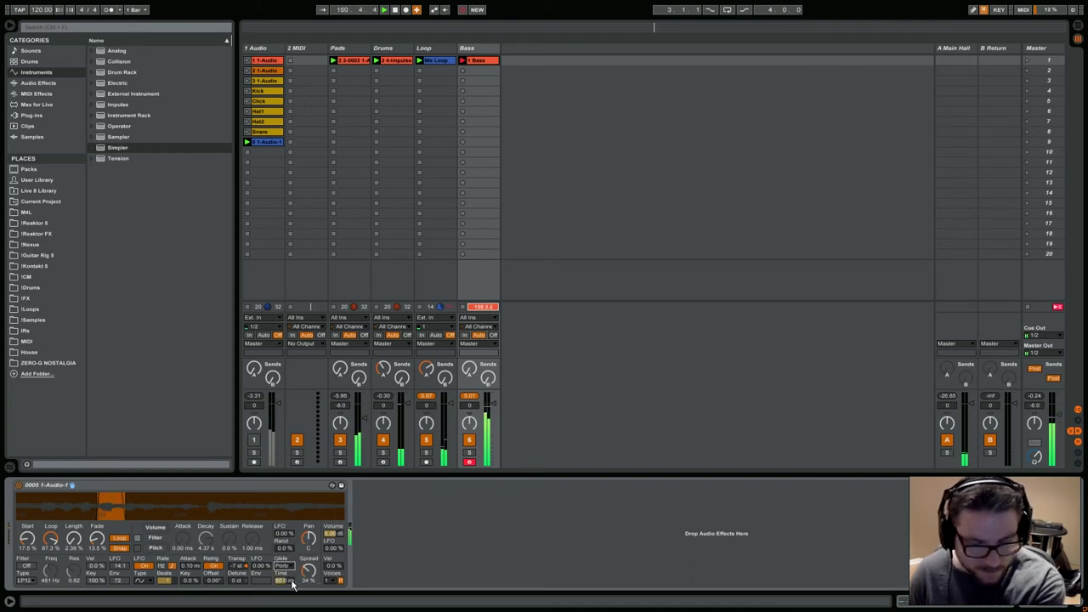
{"action": "left_click_drag", "start_coordinate": [292, 584], "coordinate": [291, 565]}
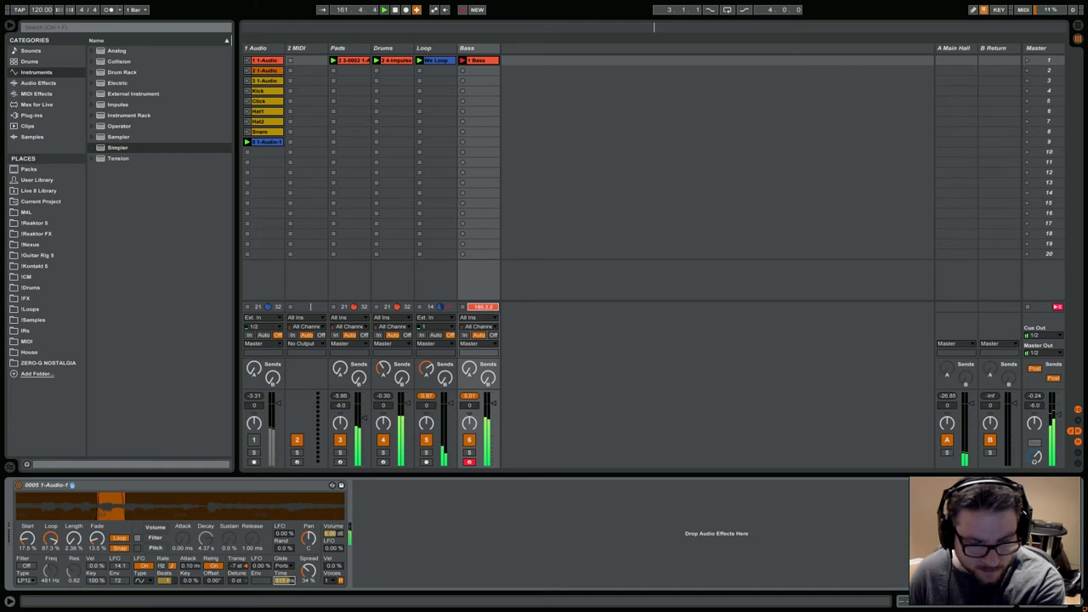
{"action": "left_click_drag", "start_coordinate": [292, 565], "coordinate": [291, 584]}
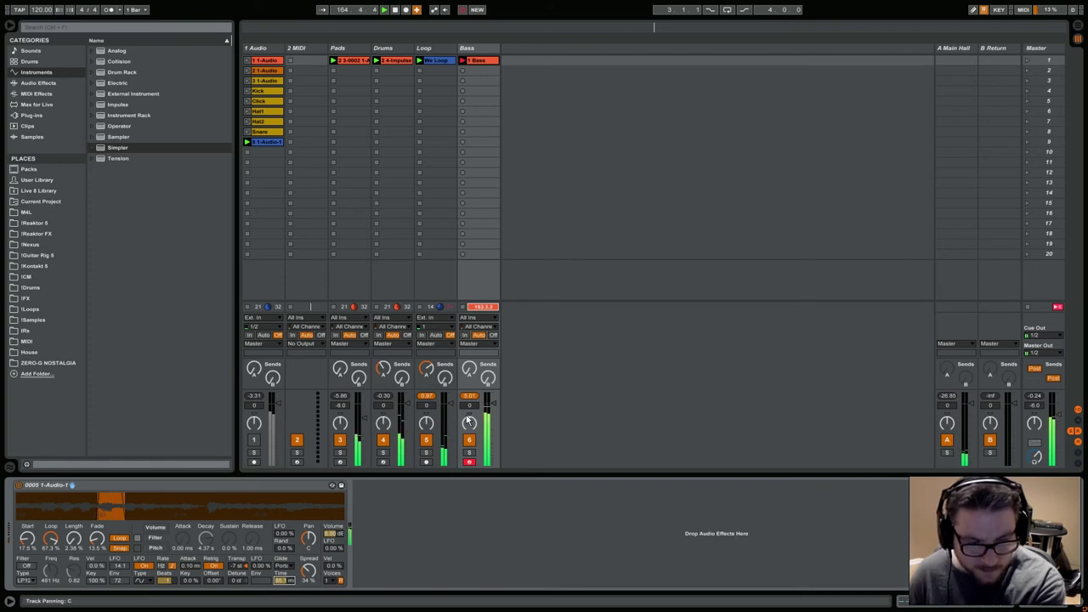
Step: Set the Simpler's spread to 13%, the sample start to 19.8% and the loop to 47.6%, keeping the length at 2.38%
{"action": "mouse_move", "coordinate": [306, 571]}
{"action": "left_mouse_down"}
{"action": "mouse_move", "coordinate": [306, 586]}
{"action": "mouse_move", "coordinate": [290, 573]}
{"action": "left_mouse_up"}
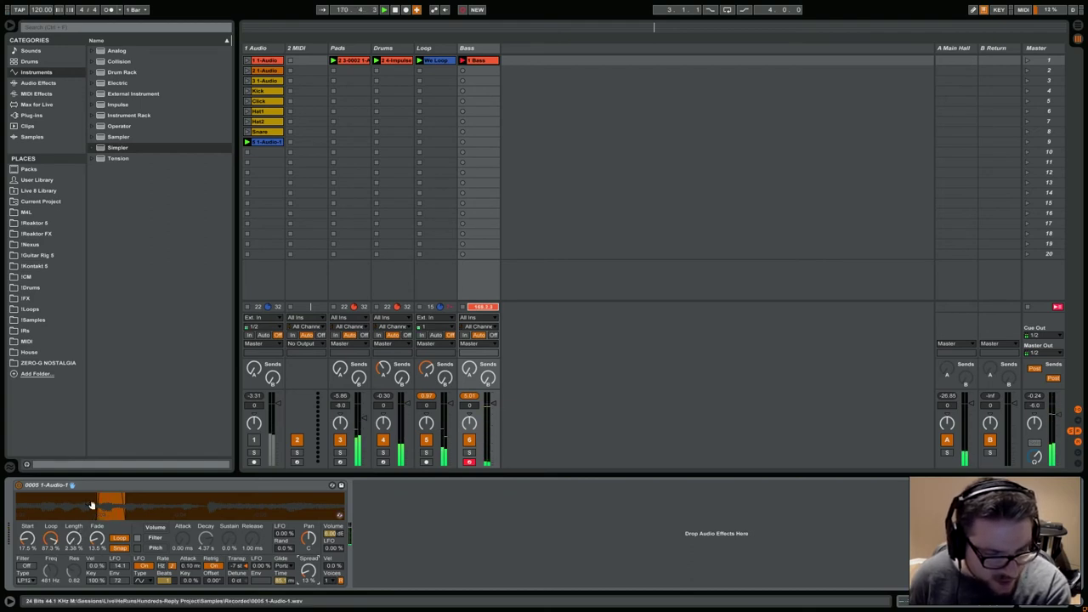
{"action": "left_click_drag", "start_coordinate": [56, 540], "coordinate": [26, 530]}
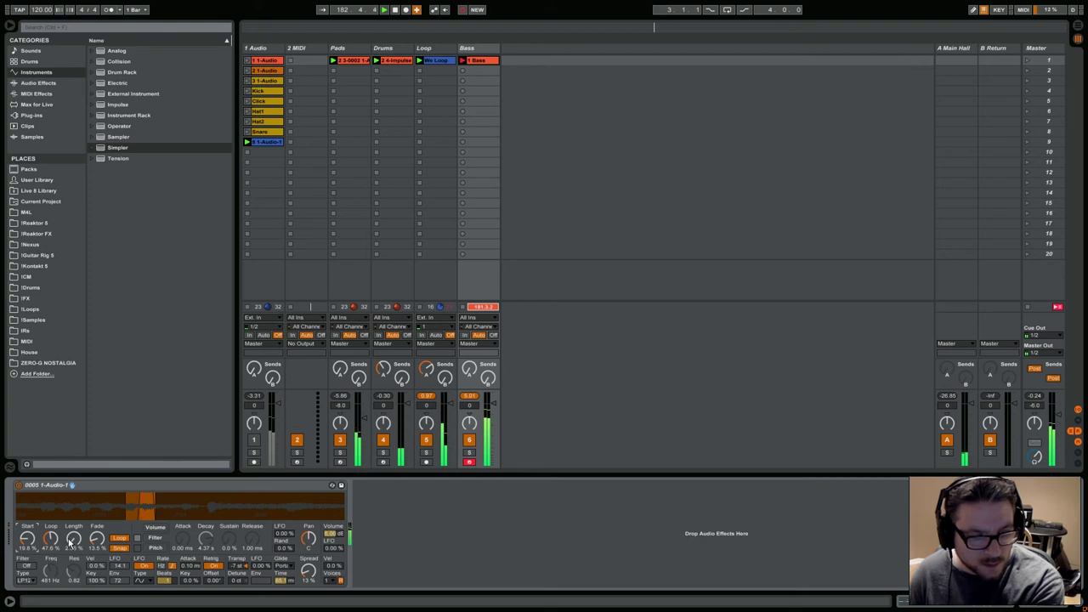
{"action": "mouse_move", "coordinate": [73, 541]}
{"action": "left_mouse_down"}
{"action": "mouse_move", "coordinate": [73, 527]}
{"action": "mouse_move", "coordinate": [73, 544]}
{"action": "left_mouse_up"}
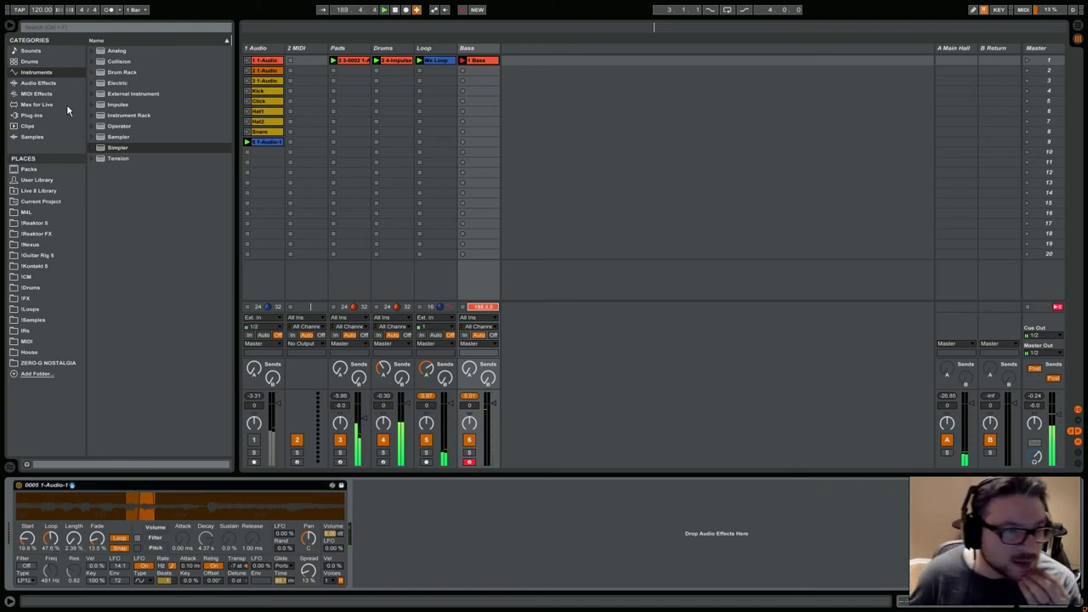
Step: Try to save the Live Set, and delete the clip being recorded on the Bass track
{"action": "left_click", "coordinate": [41, 94]}
{"action": "key", "text": "ctrl+s"}
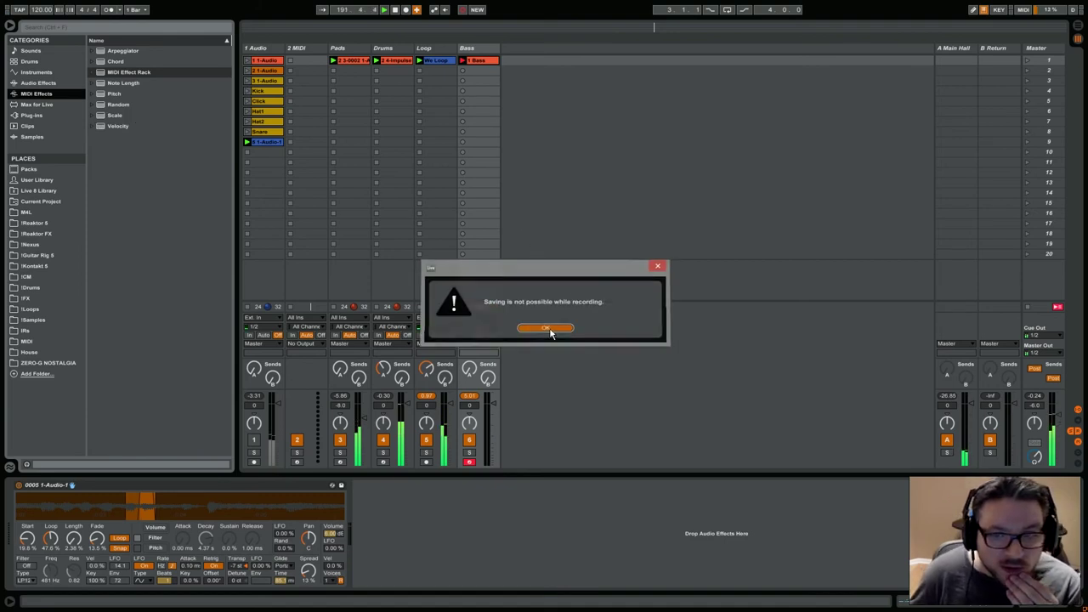
{"action": "left_click", "coordinate": [548, 327]}
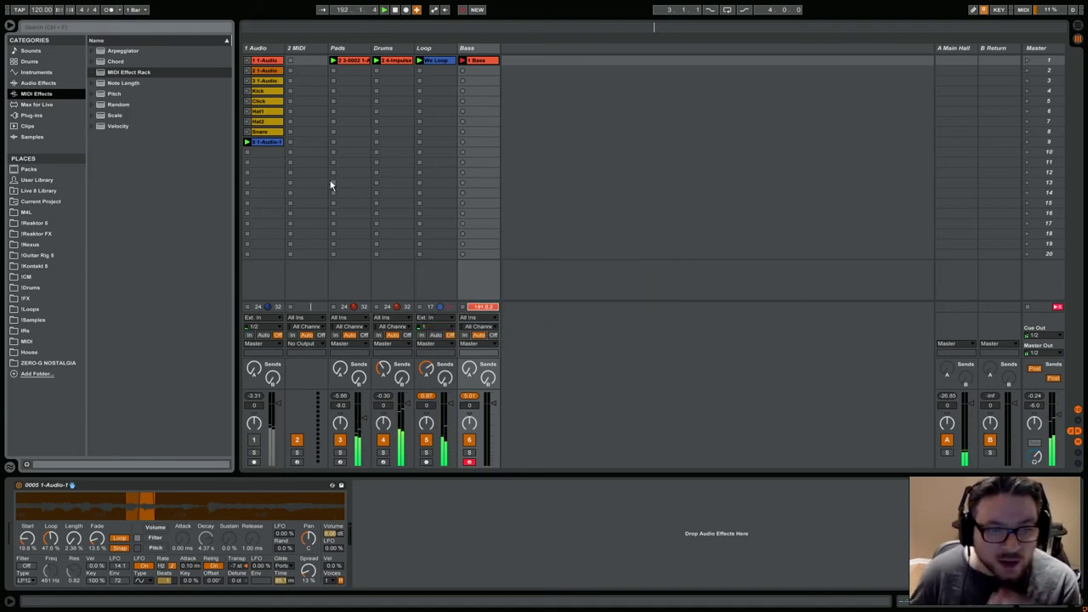
{"action": "right_click", "coordinate": [473, 61]}
{"action": "left_click", "coordinate": [501, 96]}
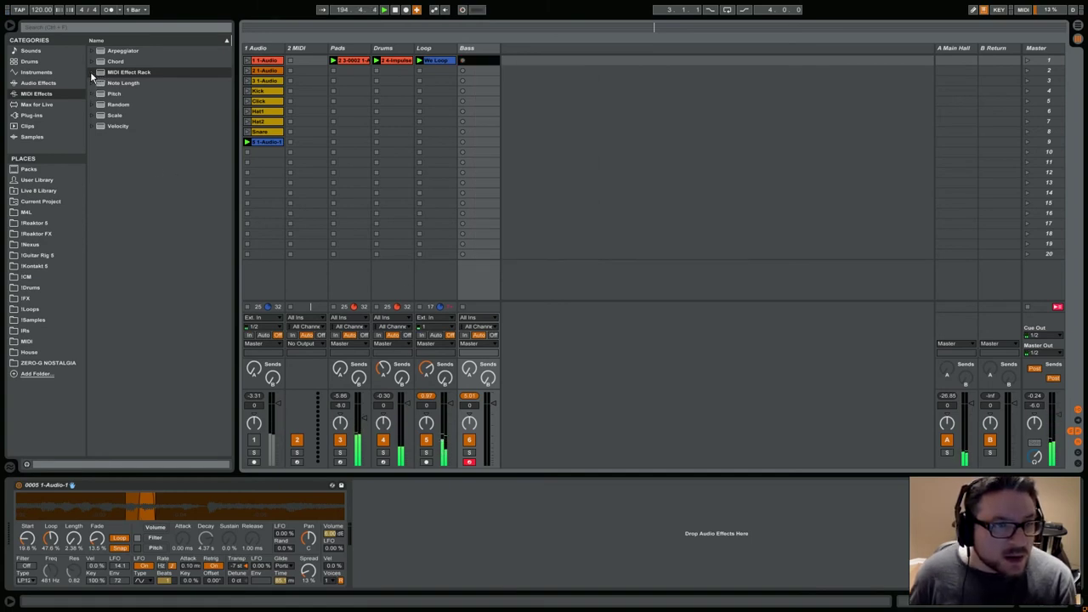
Step: Add the Max for Live MIDI effect Expression Control in front of the Simpler on the Bass track
{"action": "left_click", "coordinate": [74, 103]}
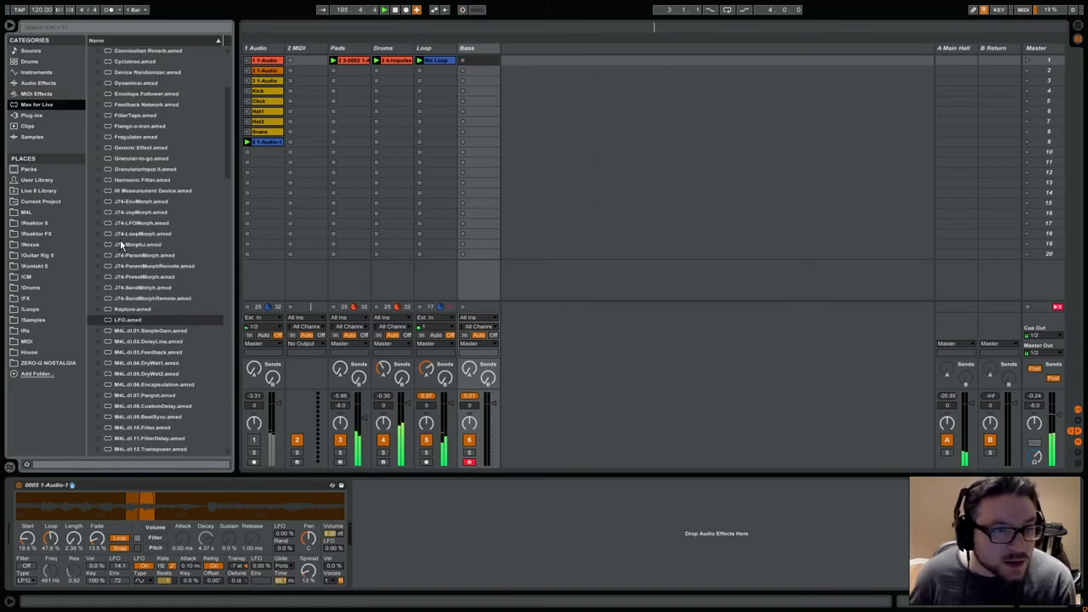
{"action": "scroll", "coordinate": [120, 239], "scroll_direction": "up", "scroll_amount": 5}
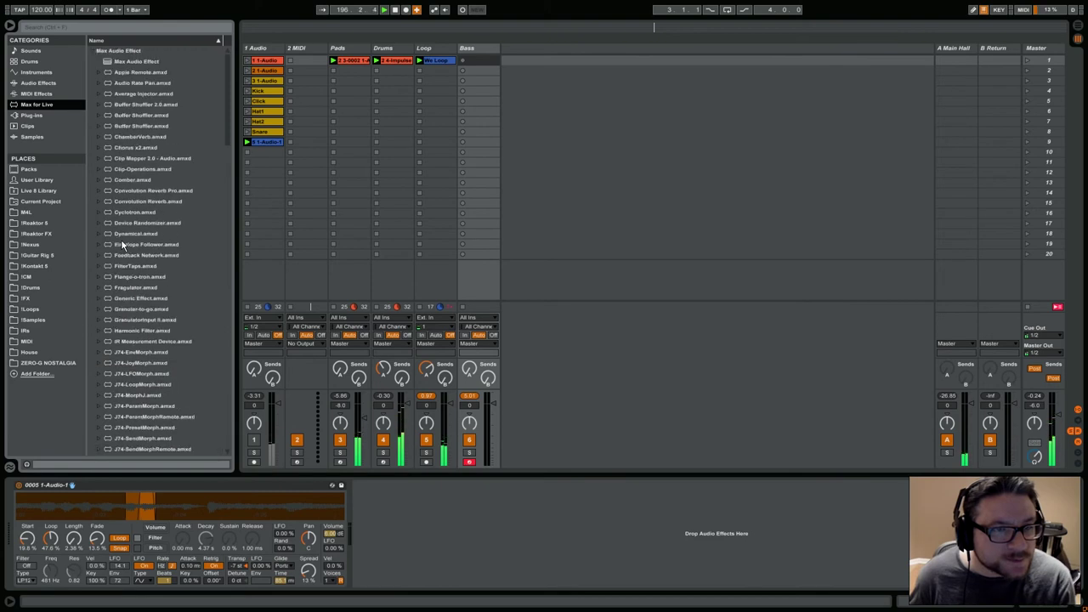
{"action": "left_click", "coordinate": [94, 51]}
{"action": "left_click", "coordinate": [92, 73]}
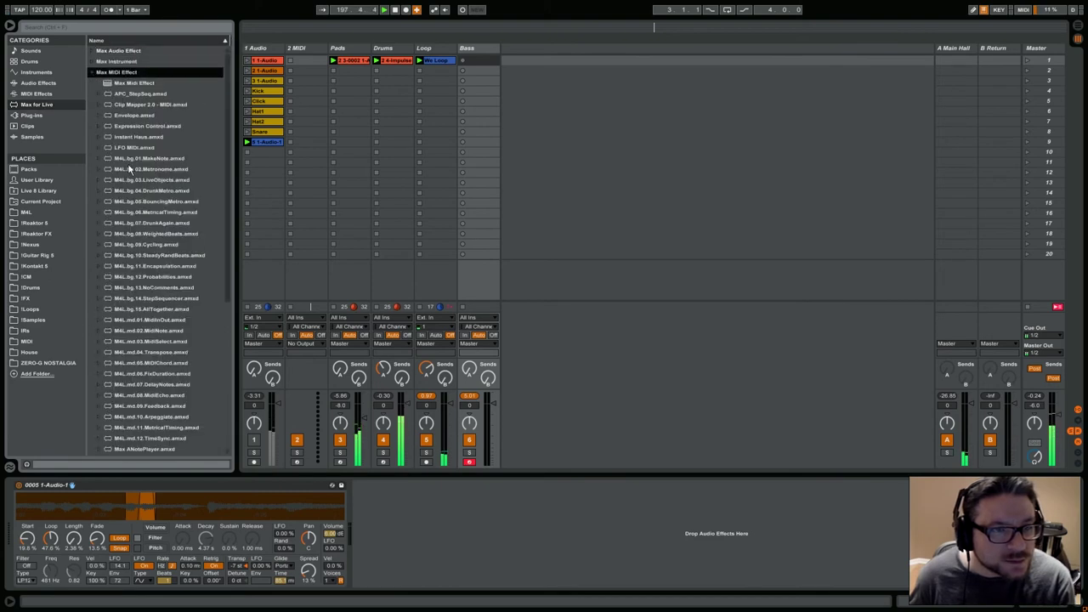
{"action": "left_click", "coordinate": [121, 126]}
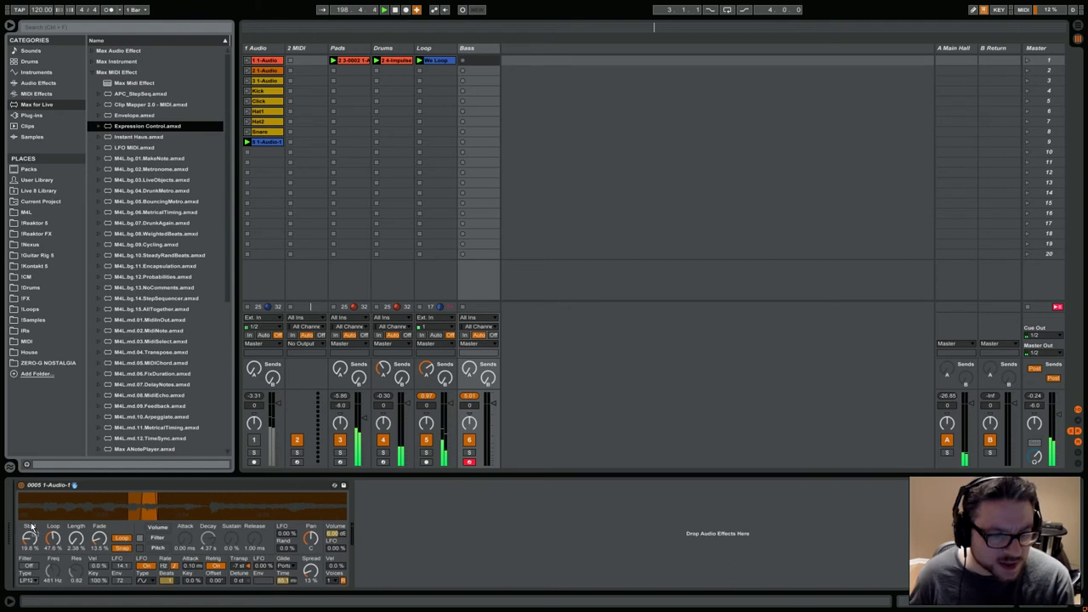
{"action": "left_click_drag", "start_coordinate": [22, 527], "coordinate": [22, 494]}
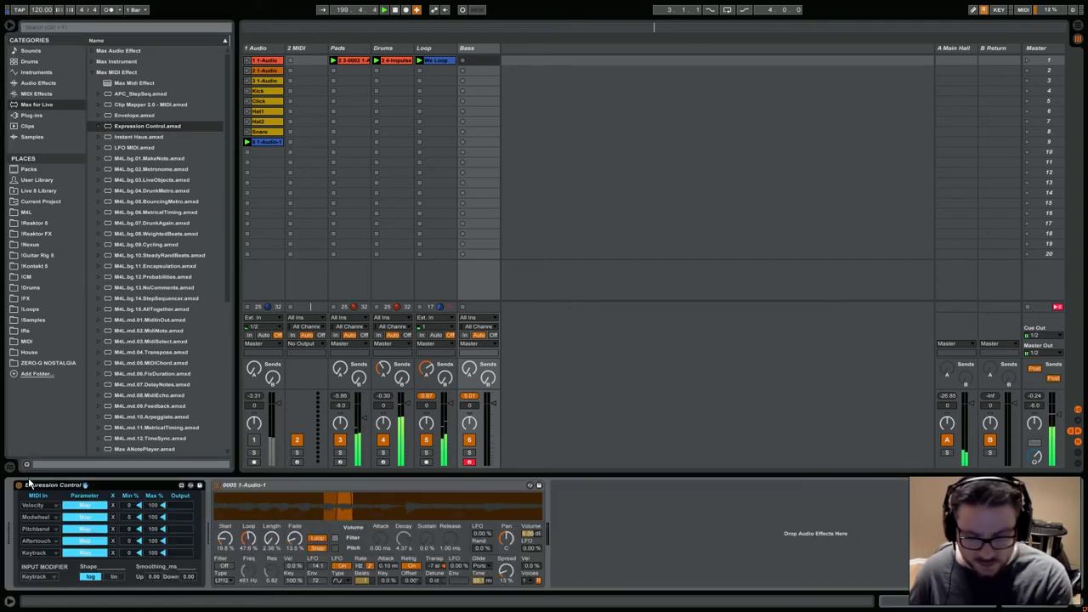
Step: Map the mod wheel to the Simpler's sample length with a 6–27% range, and set the velocity range to 24–39%
{"action": "left_click", "coordinate": [89, 518]}
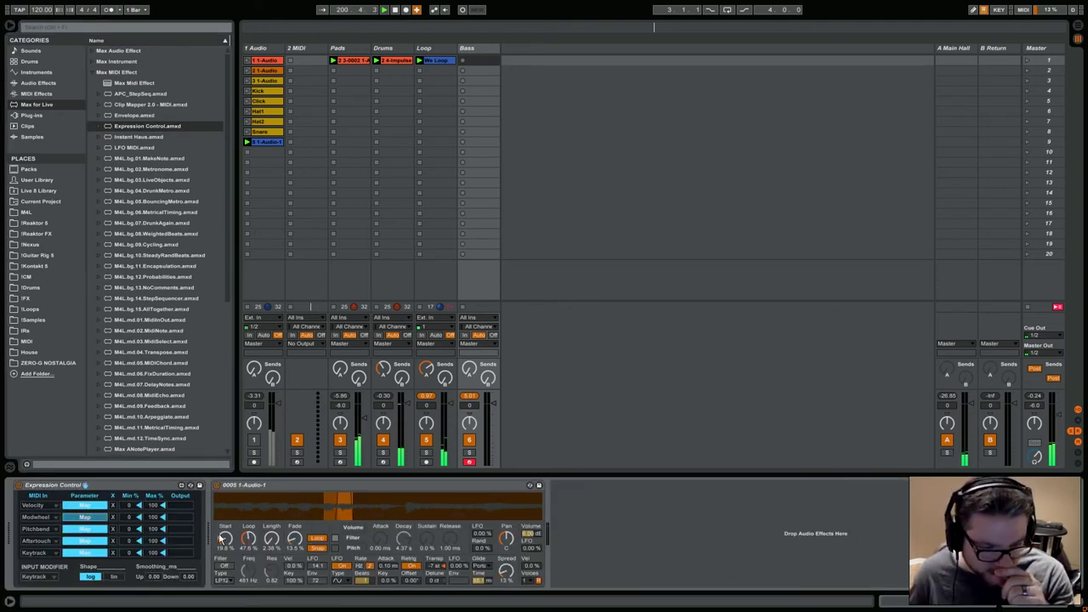
{"action": "left_click", "coordinate": [272, 541]}
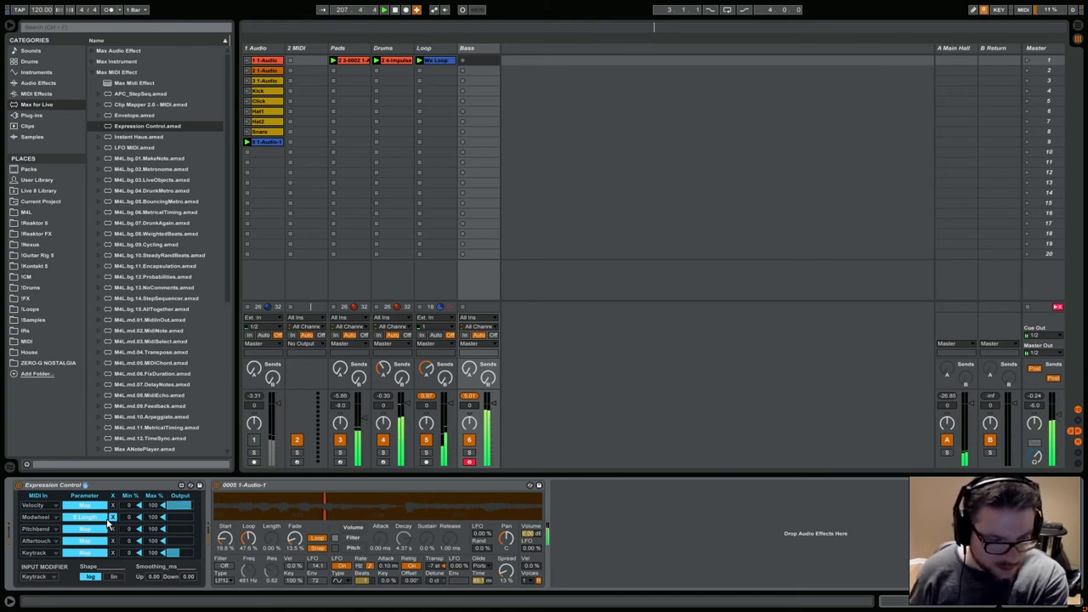
{"action": "left_click_drag", "start_coordinate": [132, 506], "coordinate": [132, 485]}
{"action": "left_click_drag", "start_coordinate": [153, 506], "coordinate": [153, 560]}
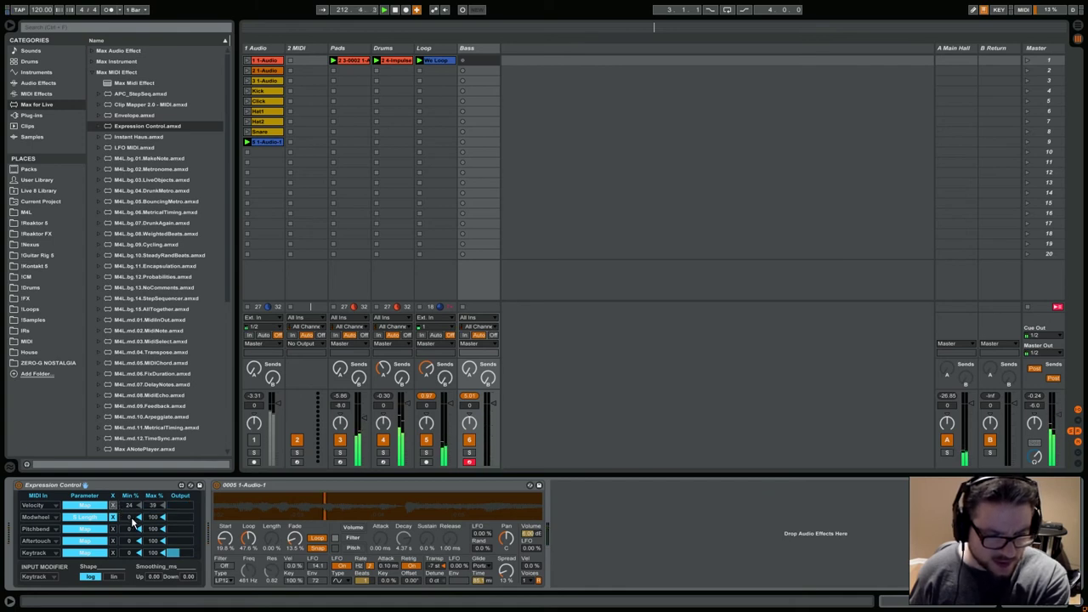
{"action": "mouse_move", "coordinate": [153, 517]}
{"action": "left_mouse_down"}
{"action": "mouse_move", "coordinate": [129, 530]}
{"action": "mouse_move", "coordinate": [153, 523]}
{"action": "left_mouse_up"}
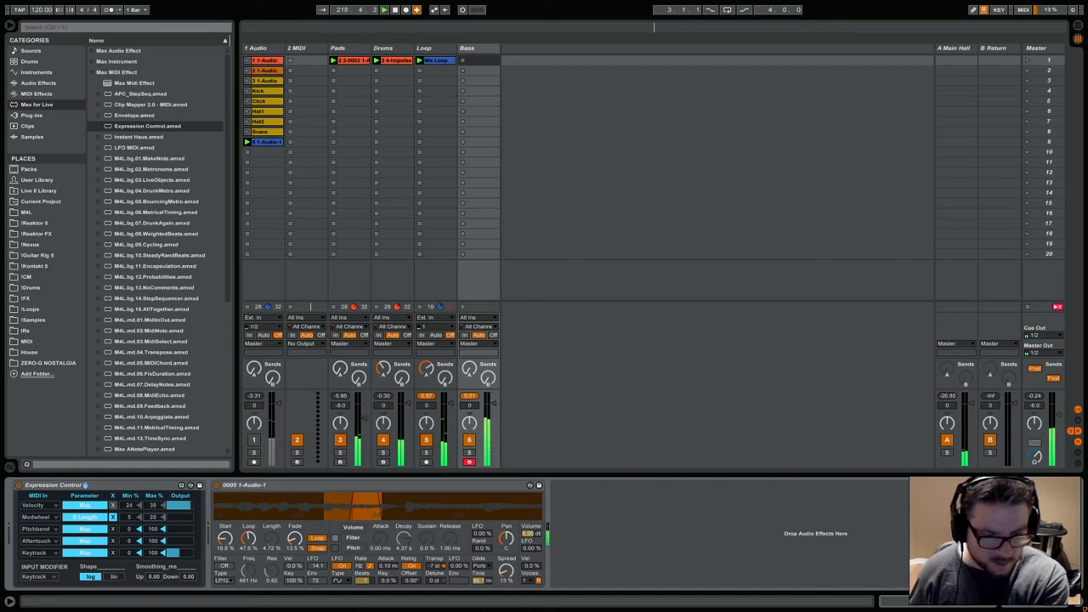
{"action": "left_click_drag", "start_coordinate": [153, 517], "coordinate": [137, 519]}
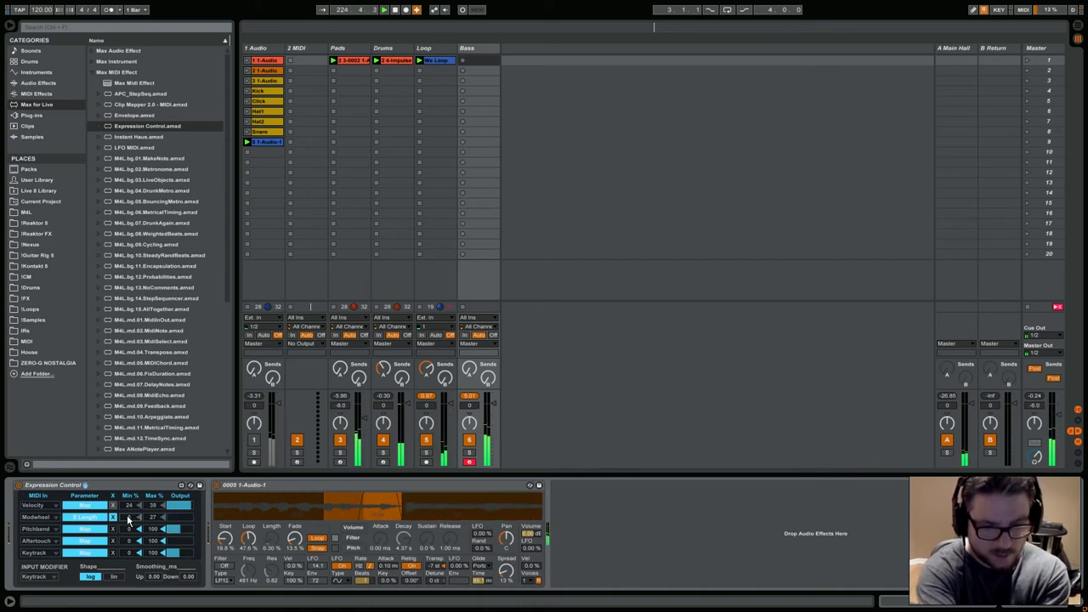
Step: Try mapping pitch bend to the Simpler's sample start, and undo the last change to the mod wheel mapping
{"action": "left_click", "coordinate": [84, 528]}
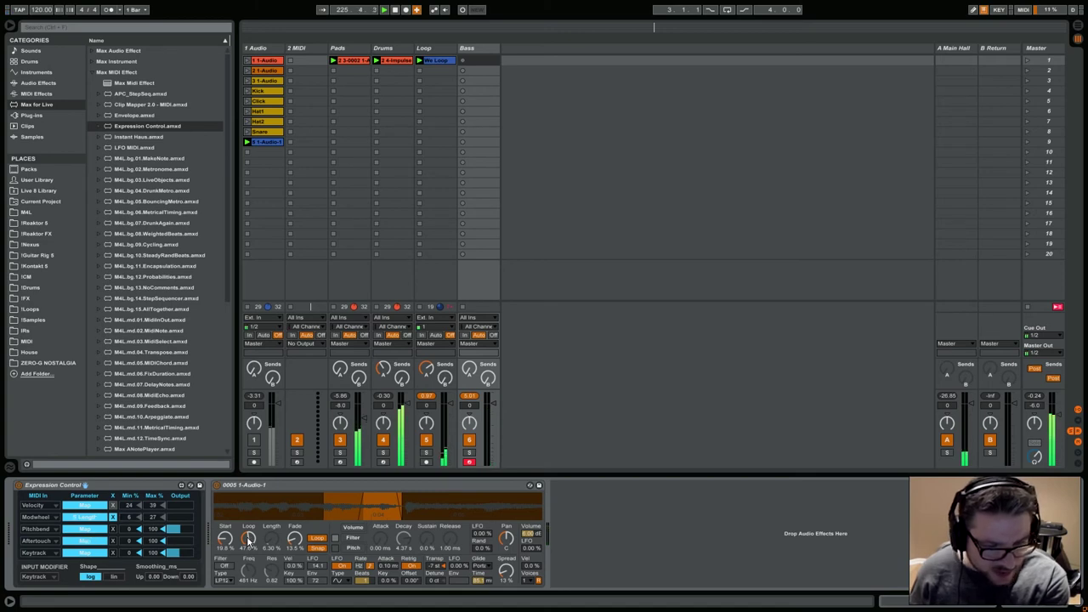
{"action": "left_click", "coordinate": [226, 538]}
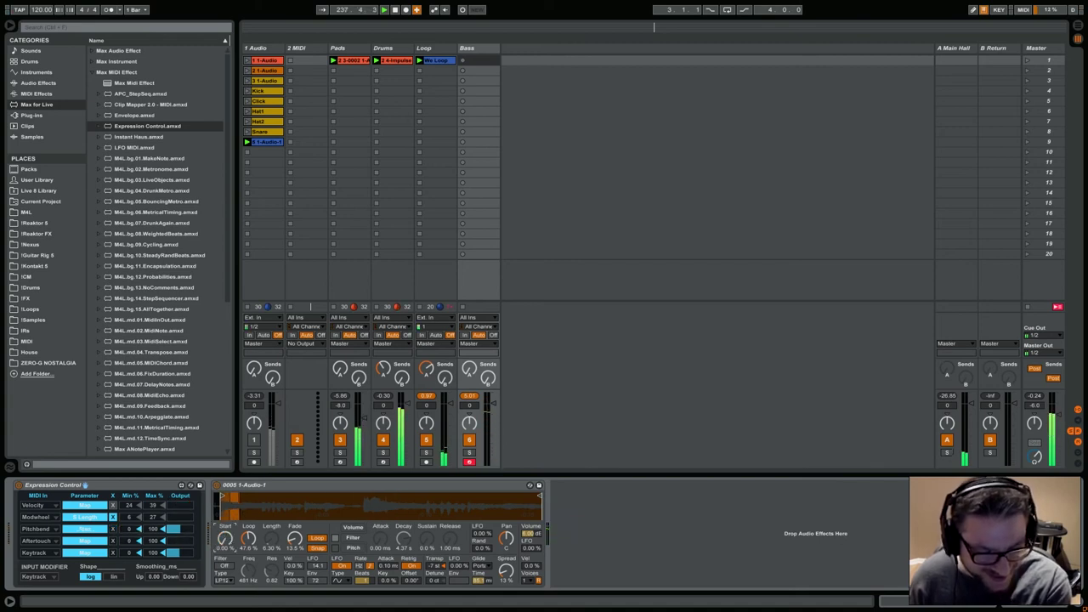
{"action": "left_click", "coordinate": [94, 533]}
{"action": "left_click", "coordinate": [228, 540]}
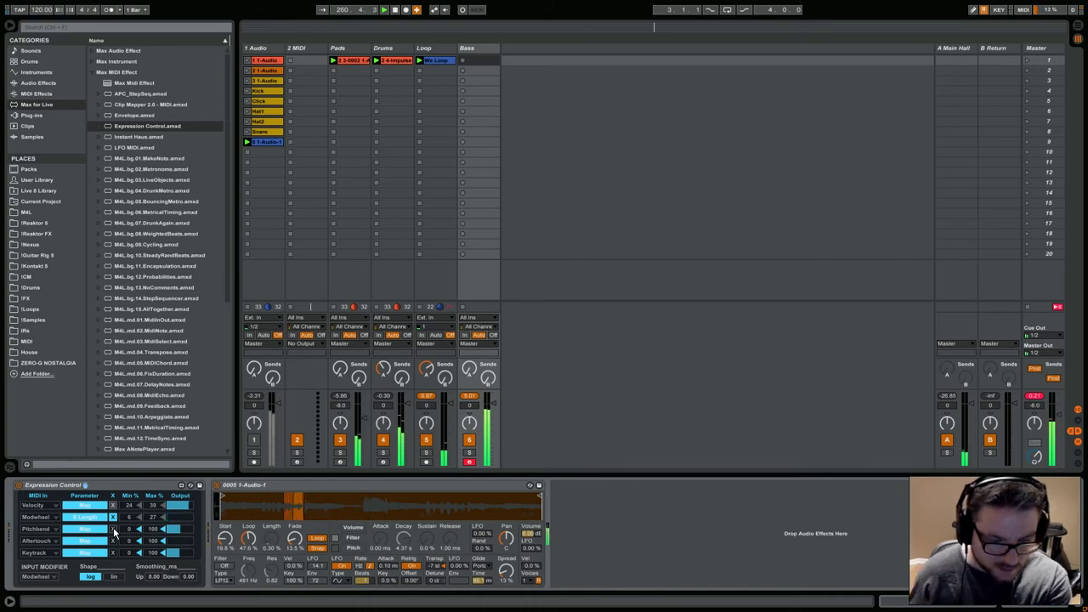
{"action": "left_click", "coordinate": [112, 517]}
{"action": "key", "text": "ctrl+z"}
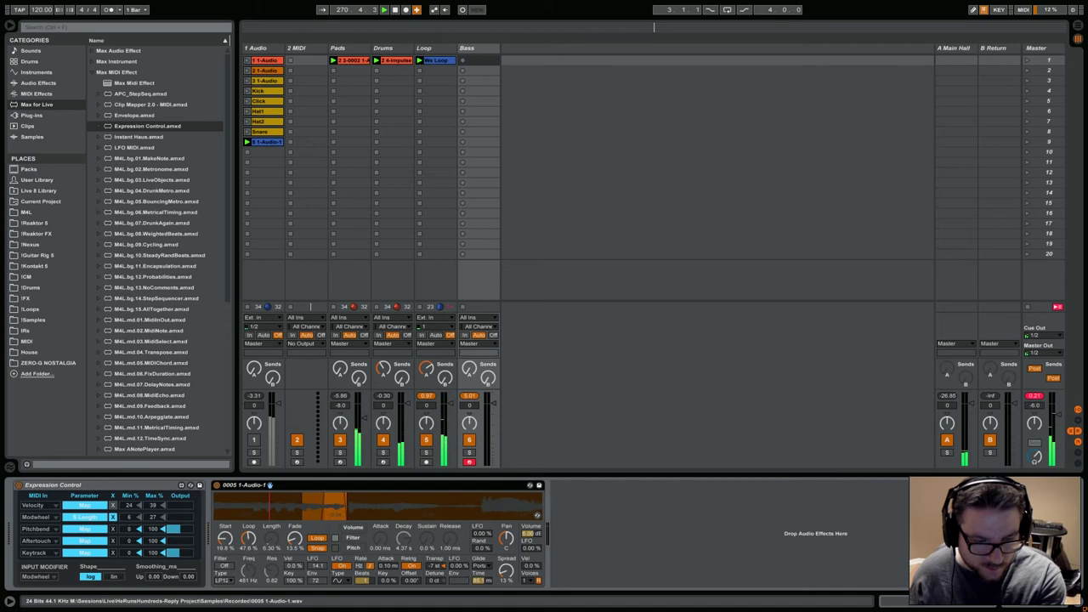
Step: Set the Simpler's sample start to 15.9%, the loop to 46.8% and the fade to 19.8%
{"action": "left_click_drag", "start_coordinate": [224, 537], "coordinate": [231, 544]}
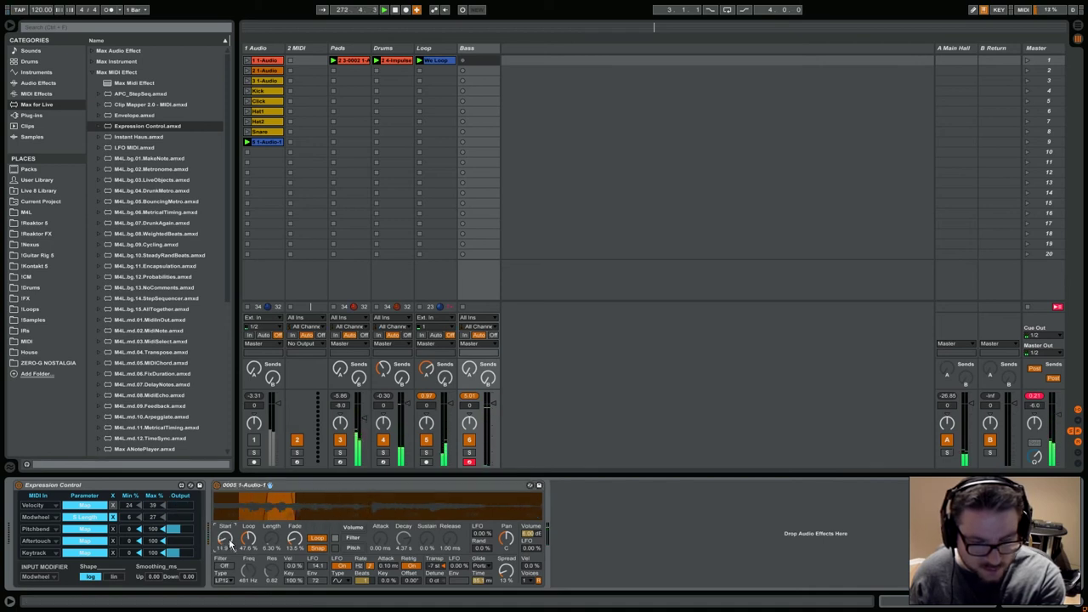
{"action": "left_click_drag", "start_coordinate": [224, 539], "coordinate": [225, 532]}
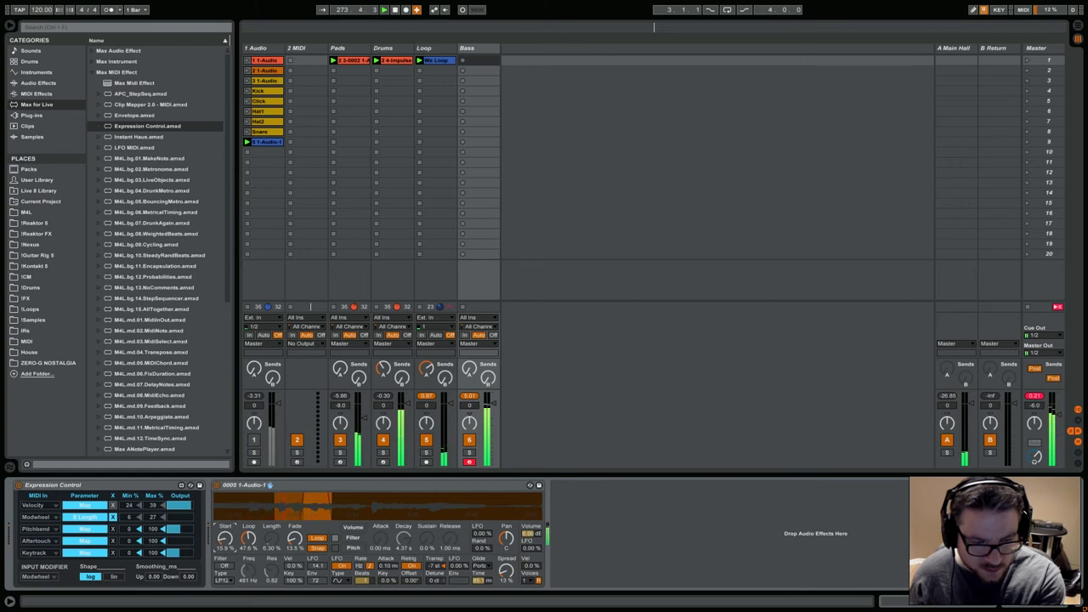
{"action": "left_click_drag", "start_coordinate": [244, 545], "coordinate": [244, 553]}
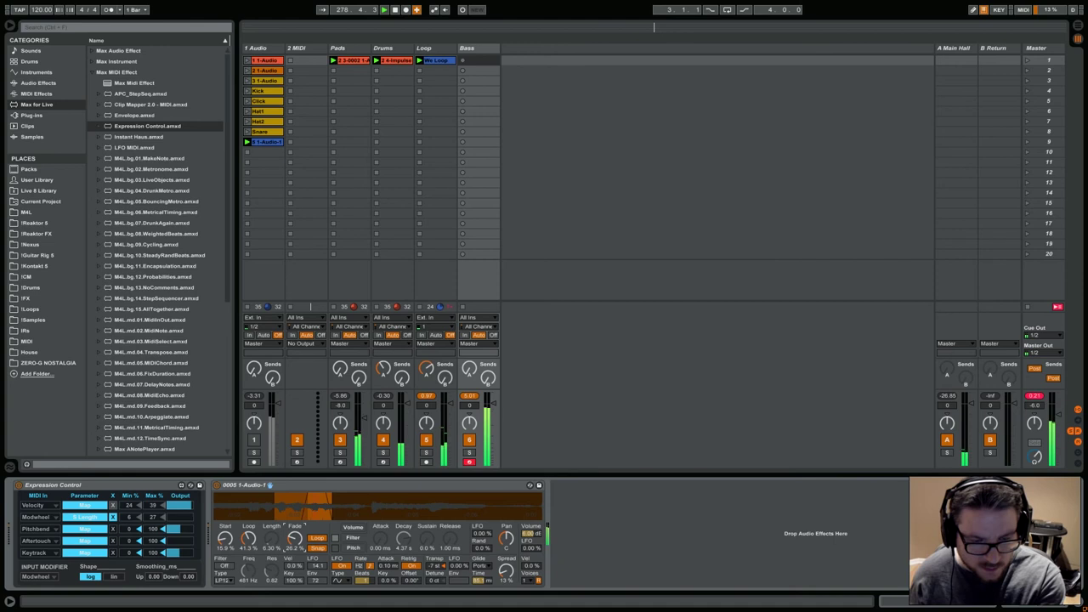
{"action": "mouse_move", "coordinate": [245, 535]}
{"action": "left_mouse_down"}
{"action": "mouse_move", "coordinate": [224, 541]}
{"action": "mouse_move", "coordinate": [224, 532]}
{"action": "left_mouse_up"}
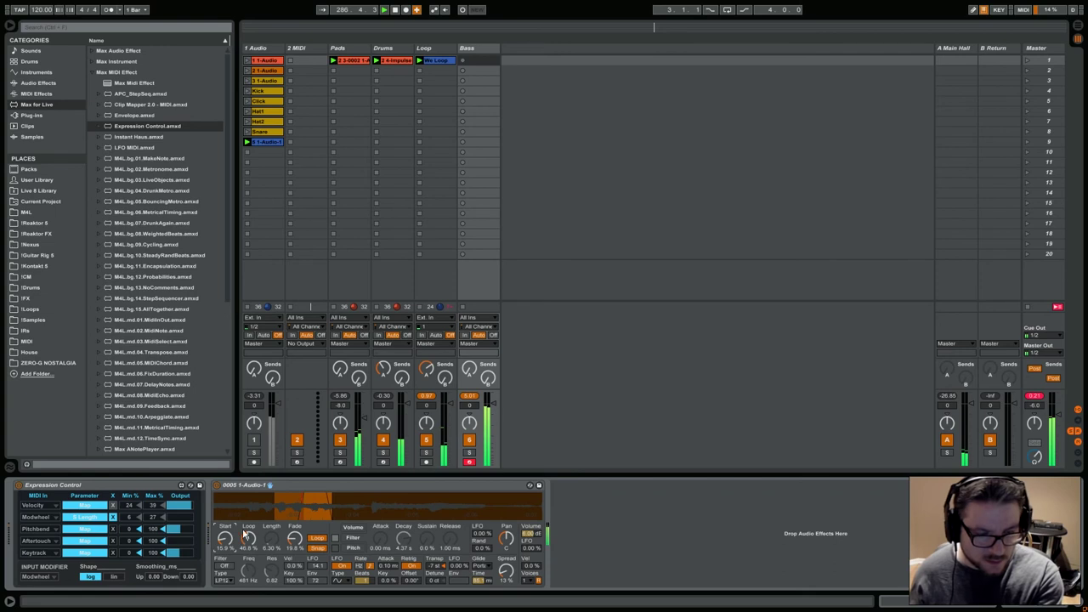
Step: Clear the mod wheel's mapping to the sample length, and try mapping keytrack to the Simpler's sample start
{"action": "right_click", "coordinate": [156, 486]}
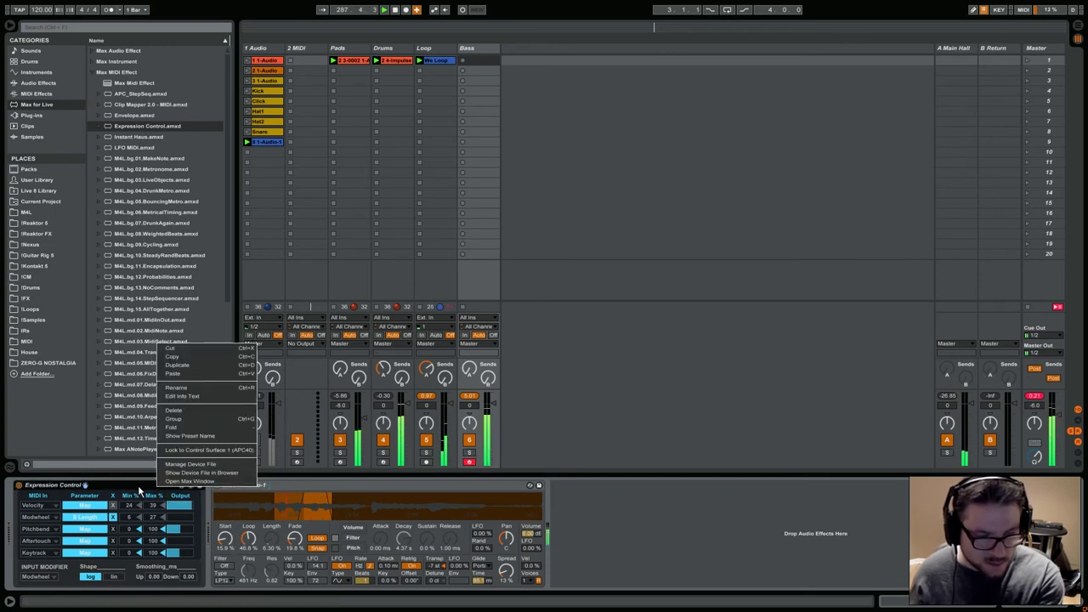
{"action": "key", "text": "Escape"}
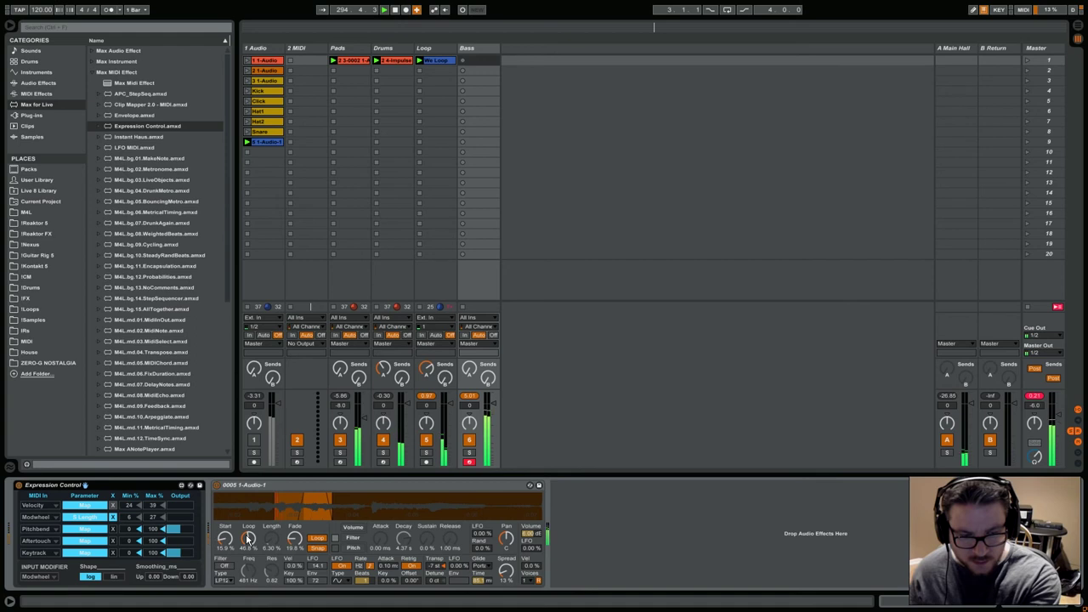
{"action": "left_click", "coordinate": [113, 517]}
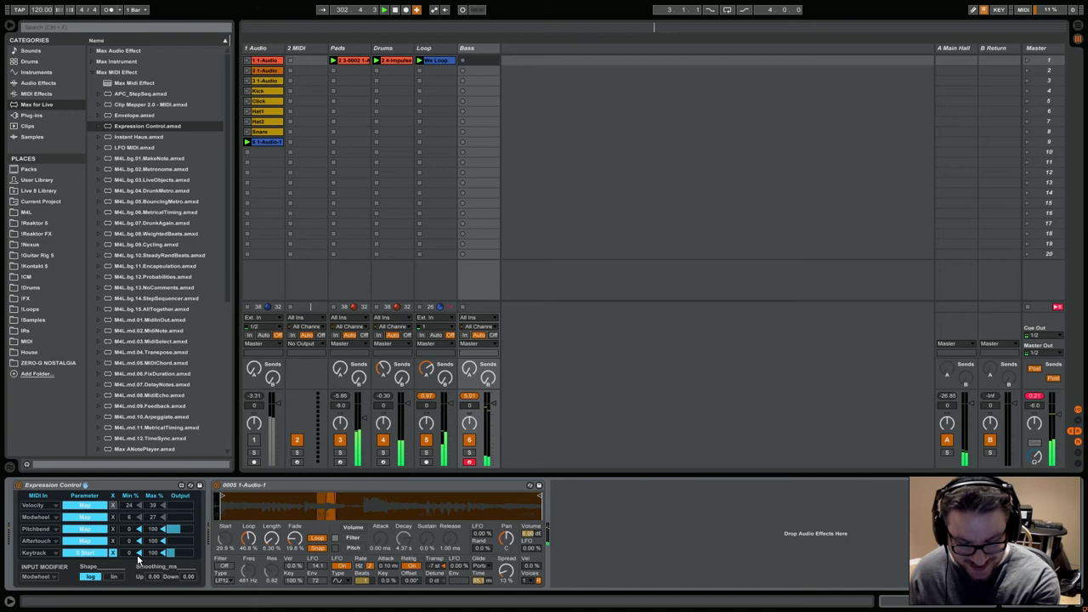
{"action": "left_click_drag", "start_coordinate": [127, 552], "coordinate": [127, 544]}
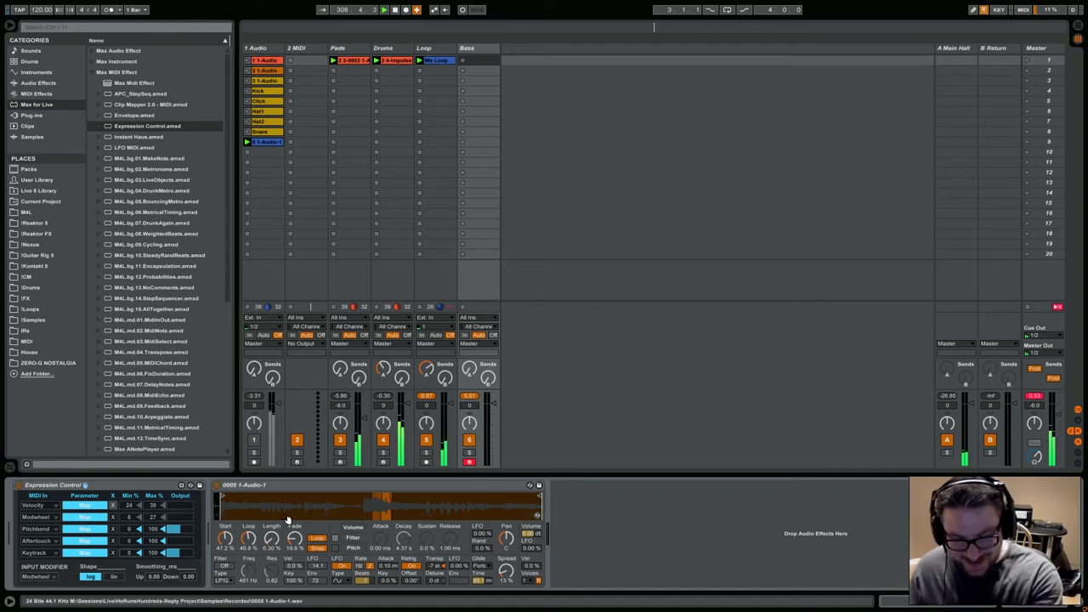
Step: Set the Simpler's sample start to 13.1% and turn off its loop
{"action": "left_click_drag", "start_coordinate": [225, 537], "coordinate": [225, 578]}
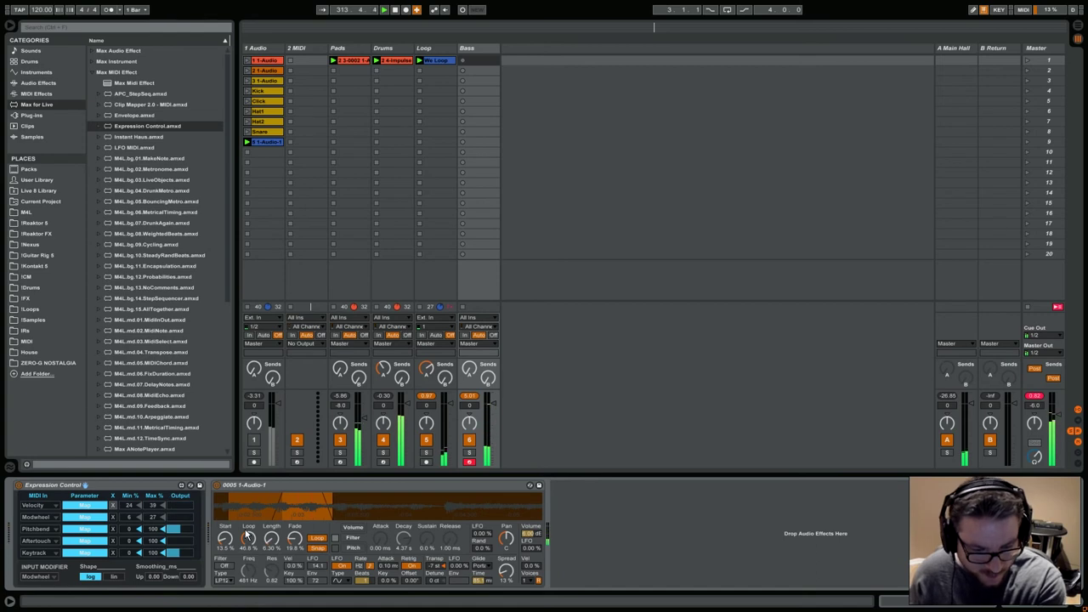
{"action": "left_click", "coordinate": [315, 537]}
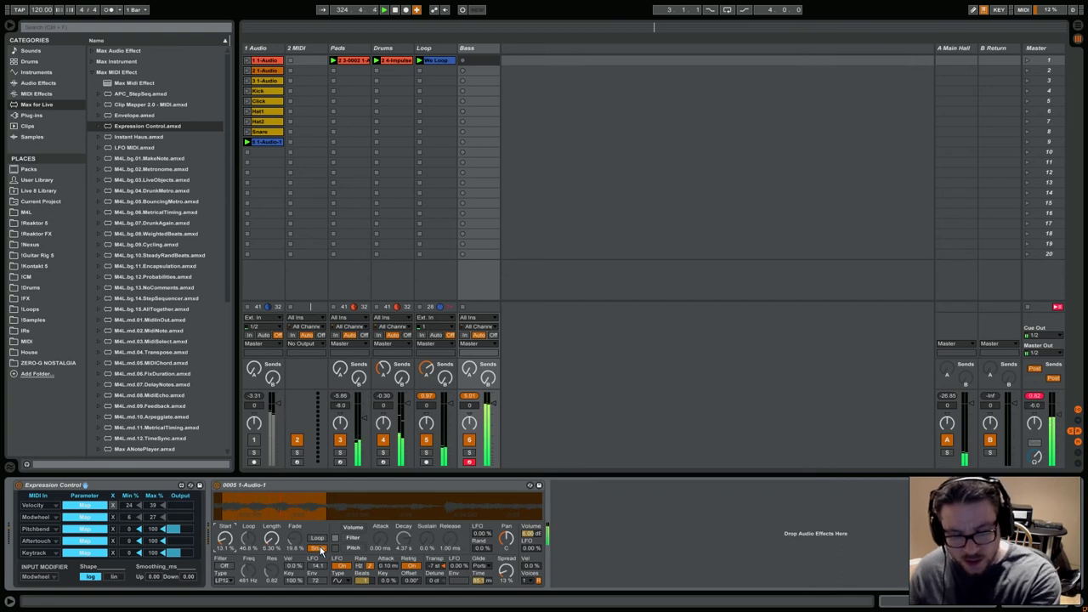
Step: Record a bass MIDI clip in the Bass track's first slot, trim its end and loop to 8 bars, and restart playback
{"action": "left_click", "coordinate": [474, 59]}
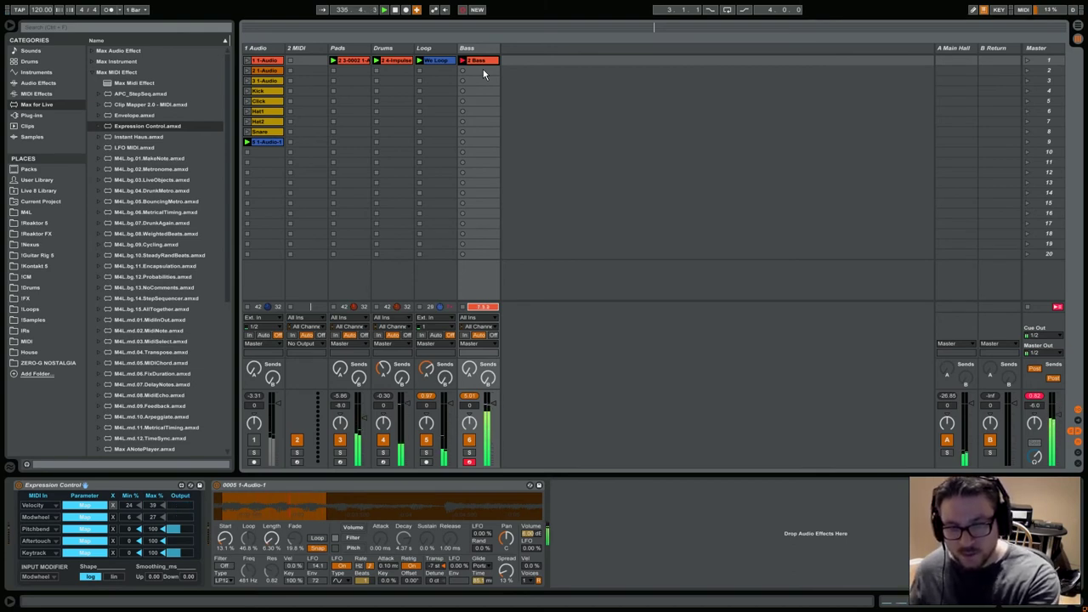
{"action": "left_click", "coordinate": [472, 60]}
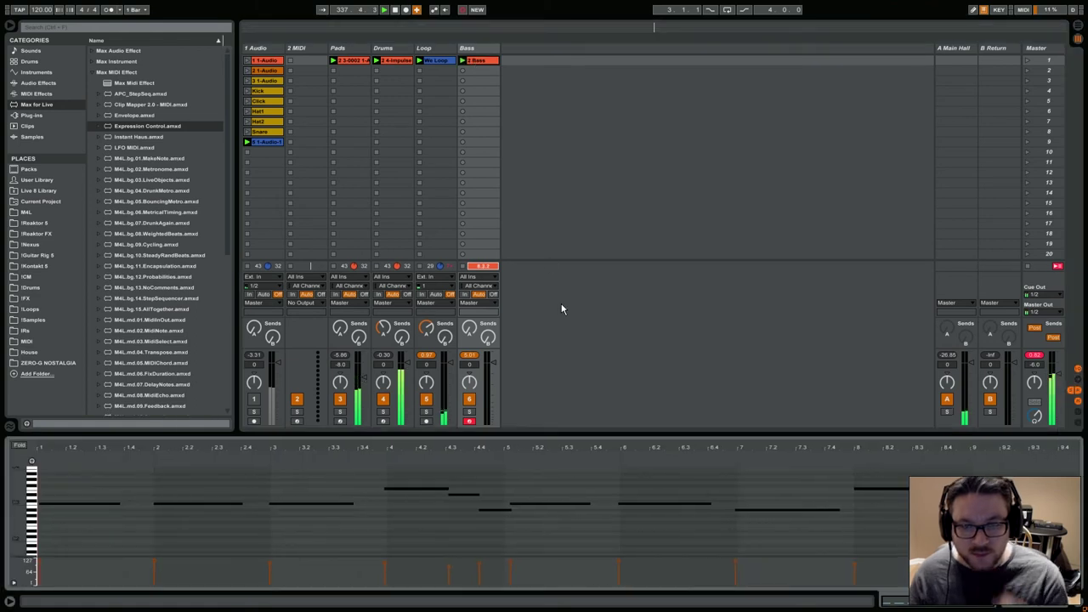
{"action": "left_click", "coordinate": [867, 498]}
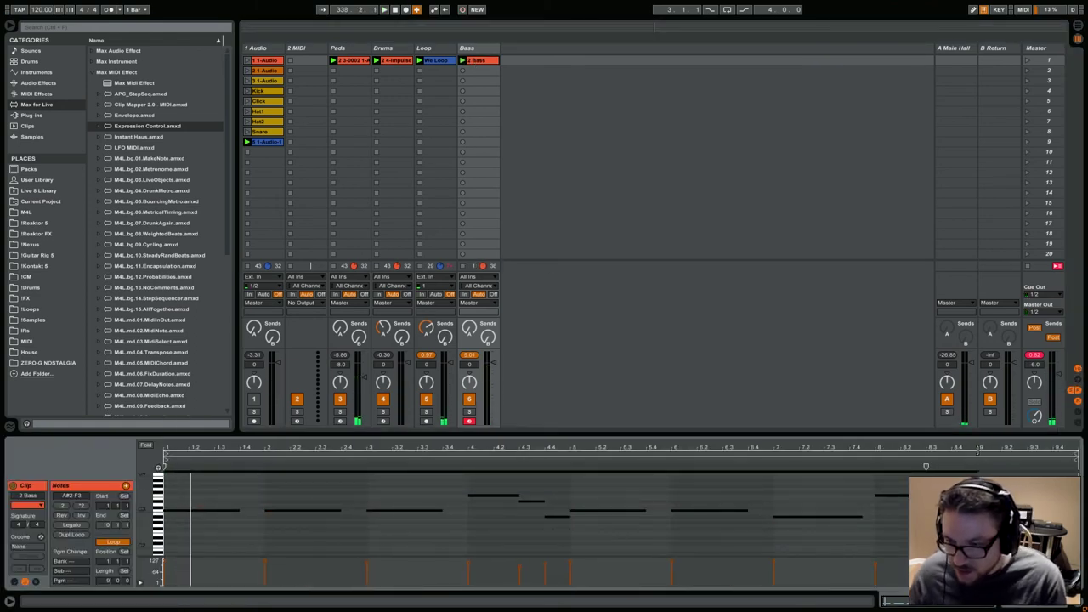
{"action": "left_click", "coordinate": [925, 466]}
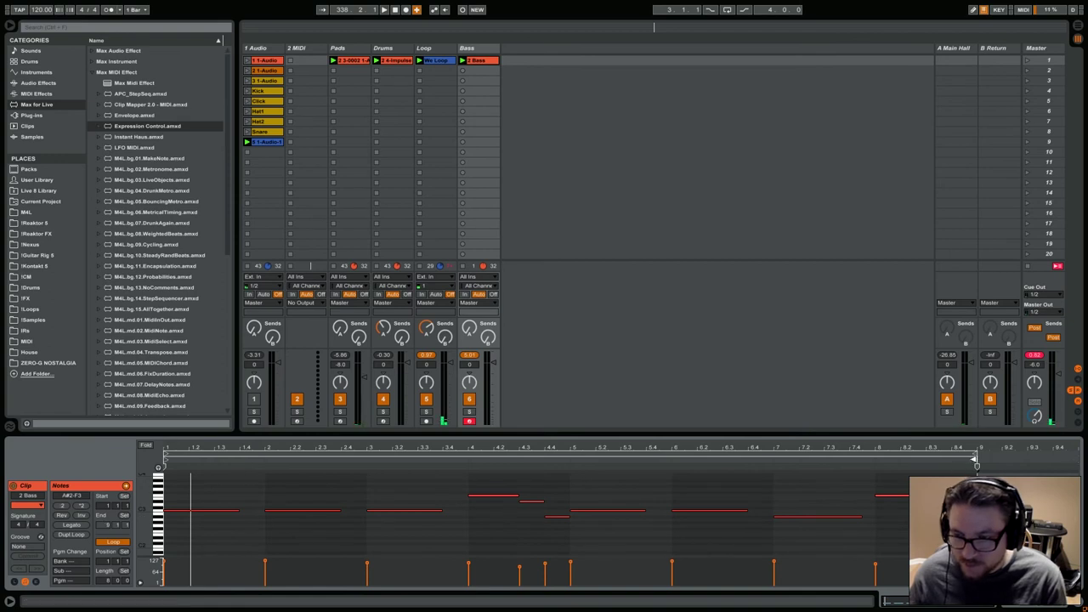
{"action": "key", "text": "space"}
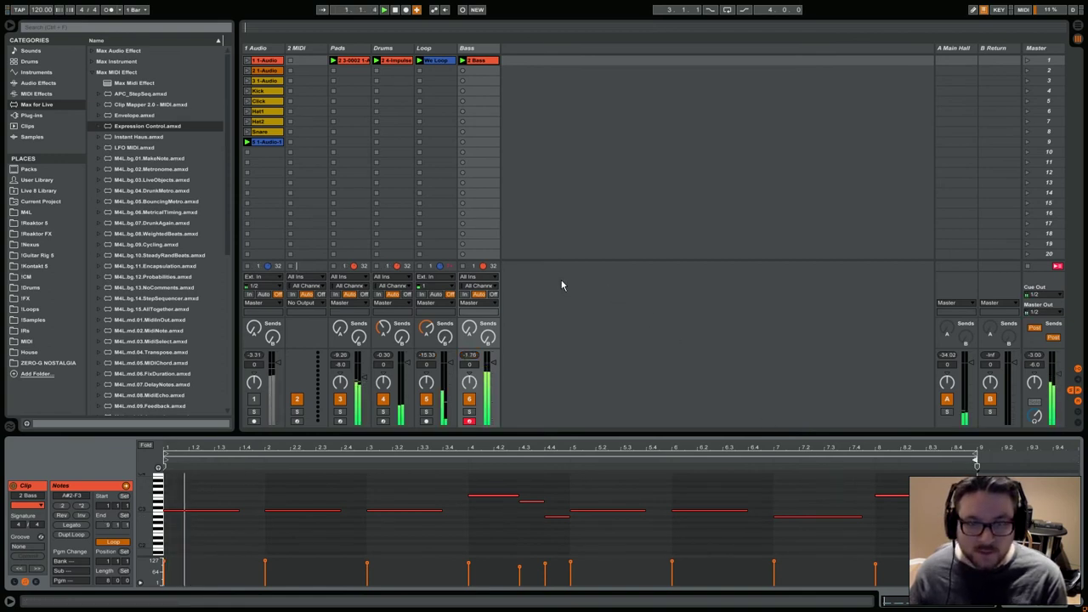
Step: Add the Amp audio effect after the Simpler on the Bass track
{"action": "left_click", "coordinate": [490, 363]}
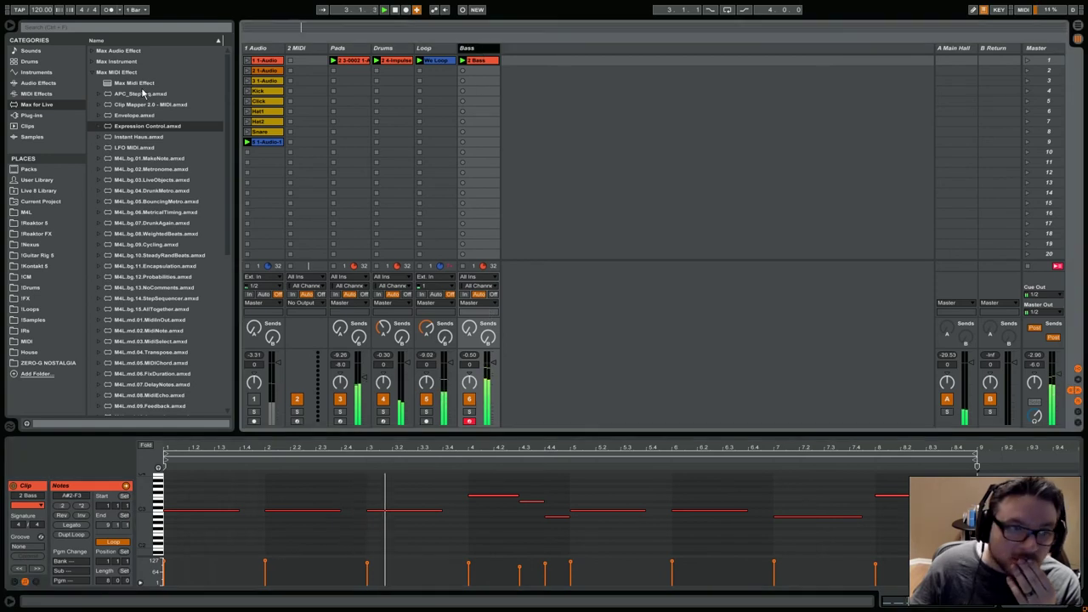
{"action": "left_click", "coordinate": [39, 83]}
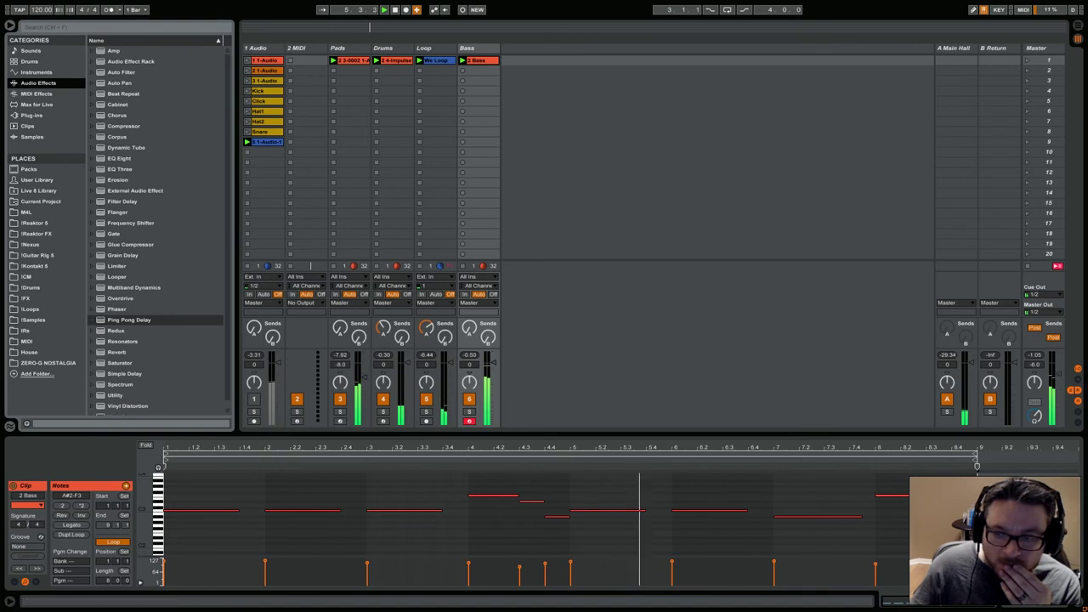
{"action": "left_click", "coordinate": [1016, 603]}
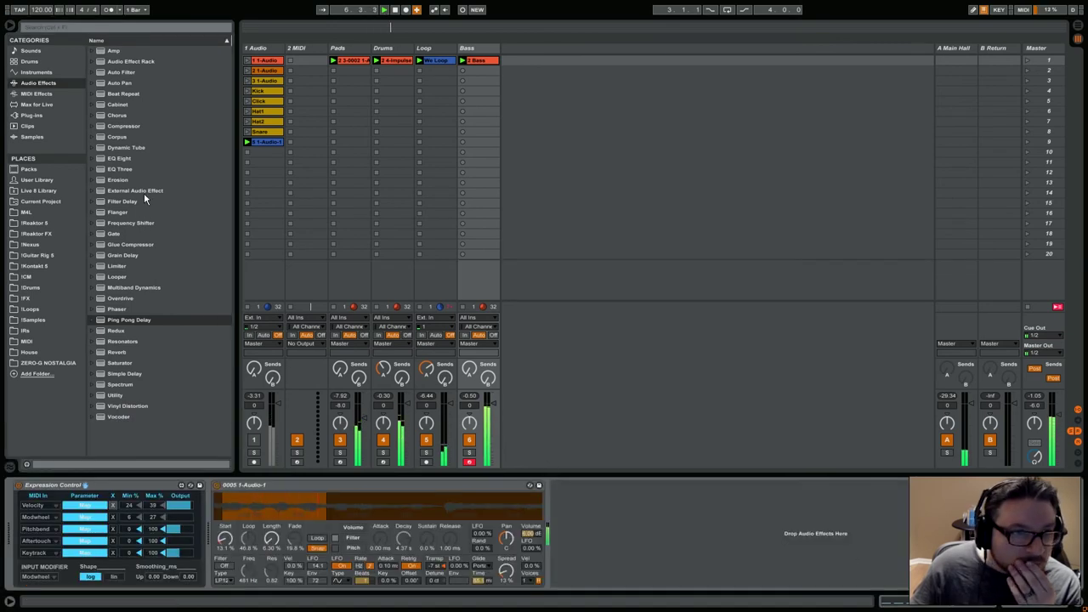
{"action": "left_click_drag", "start_coordinate": [115, 55], "coordinate": [718, 523]}
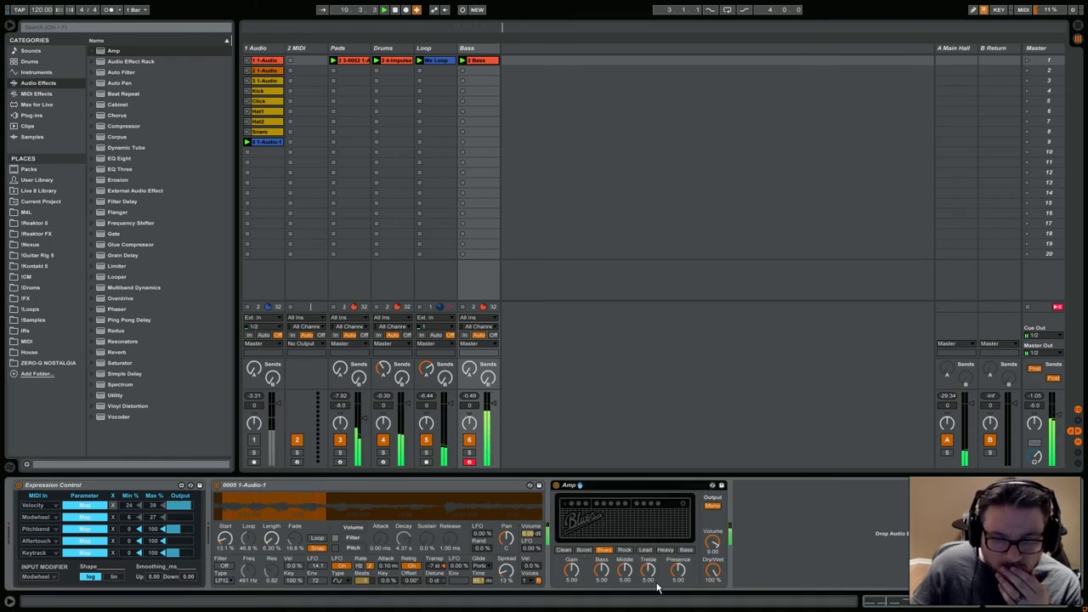
Step: Try a Phaser after the Amp with its frequency at 497 Hz, and delete it again
{"action": "left_click_drag", "start_coordinate": [122, 310], "coordinate": [820, 523]}
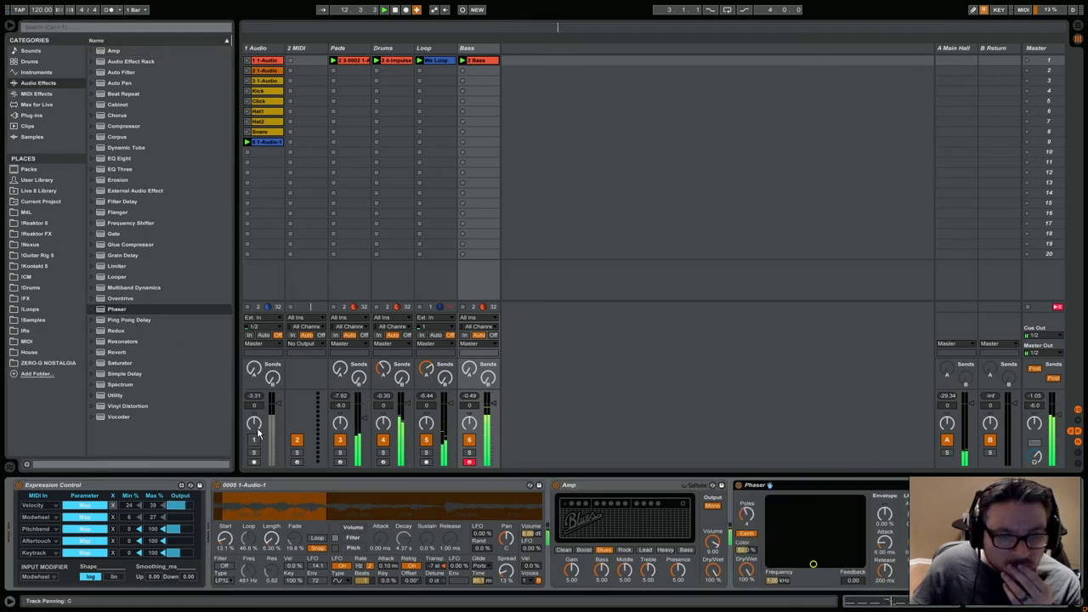
{"action": "left_click_drag", "start_coordinate": [822, 569], "coordinate": [801, 524]}
{"action": "left_click", "coordinate": [739, 485]}
{"action": "right_click", "coordinate": [749, 488]}
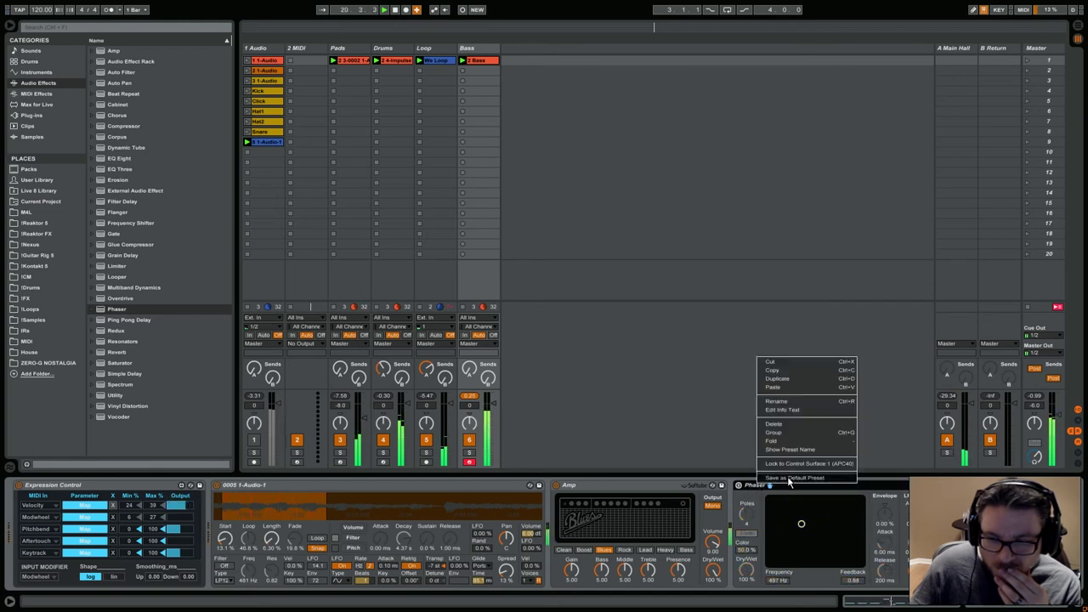
{"action": "left_click", "coordinate": [791, 427]}
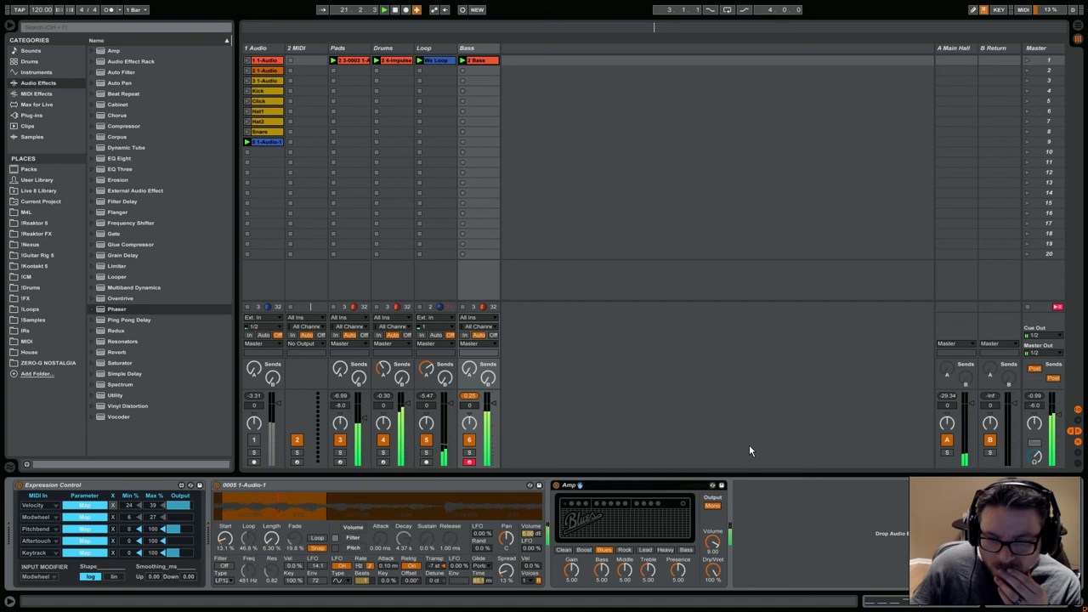
Step: Try the Amp's Boost, Heavy, Bass and Lead models with bass 4.37 and middle 0.00, and delete the Amp
{"action": "left_click", "coordinate": [713, 506]}
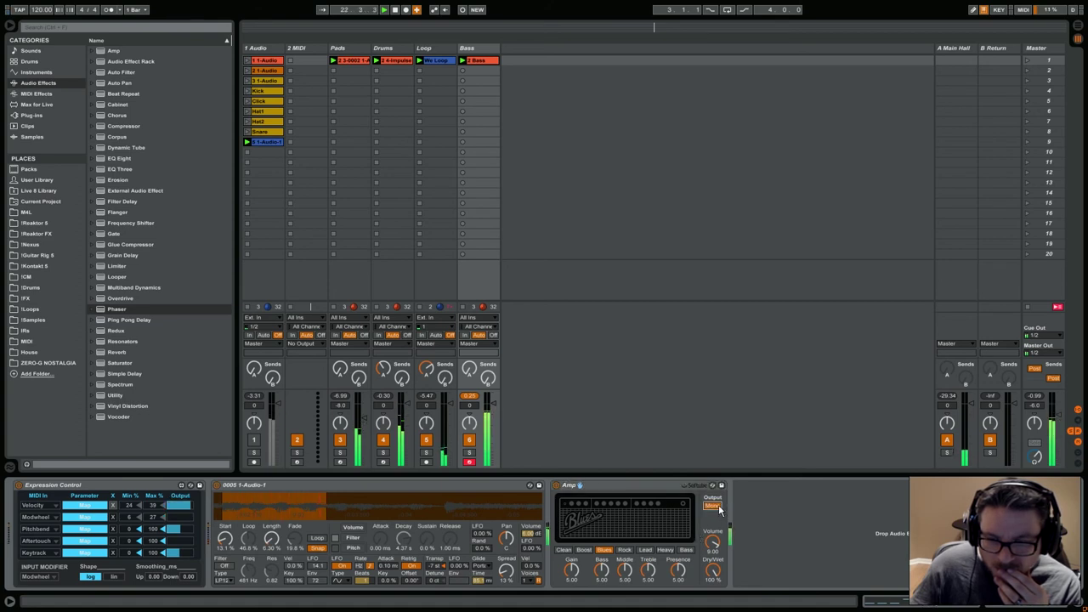
{"action": "left_click", "coordinate": [584, 550]}
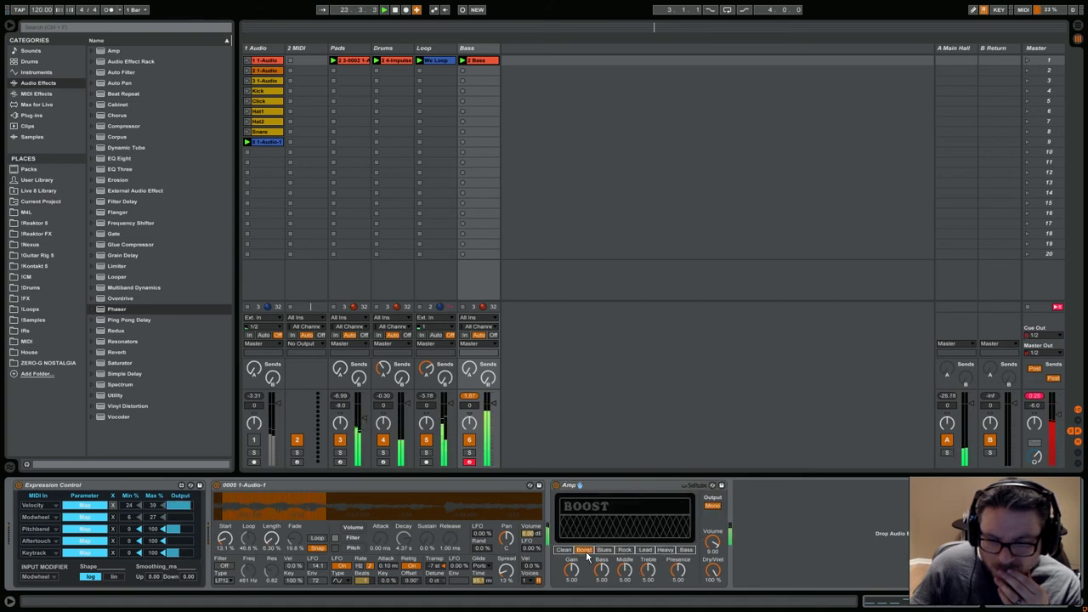
{"action": "left_click", "coordinate": [666, 551]}
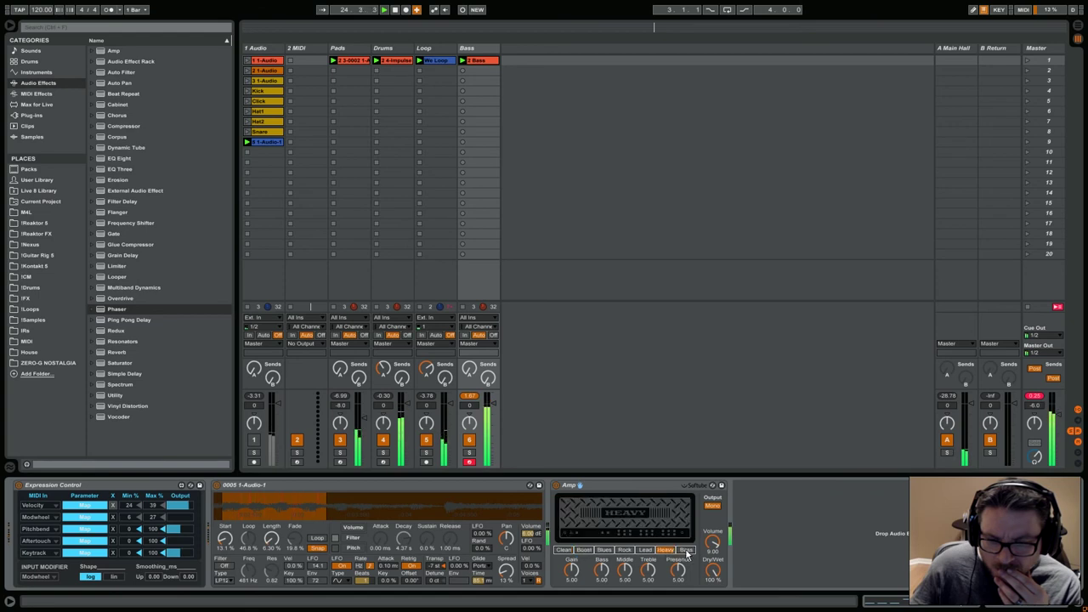
{"action": "left_click", "coordinate": [687, 551]}
{"action": "left_click", "coordinate": [644, 551]}
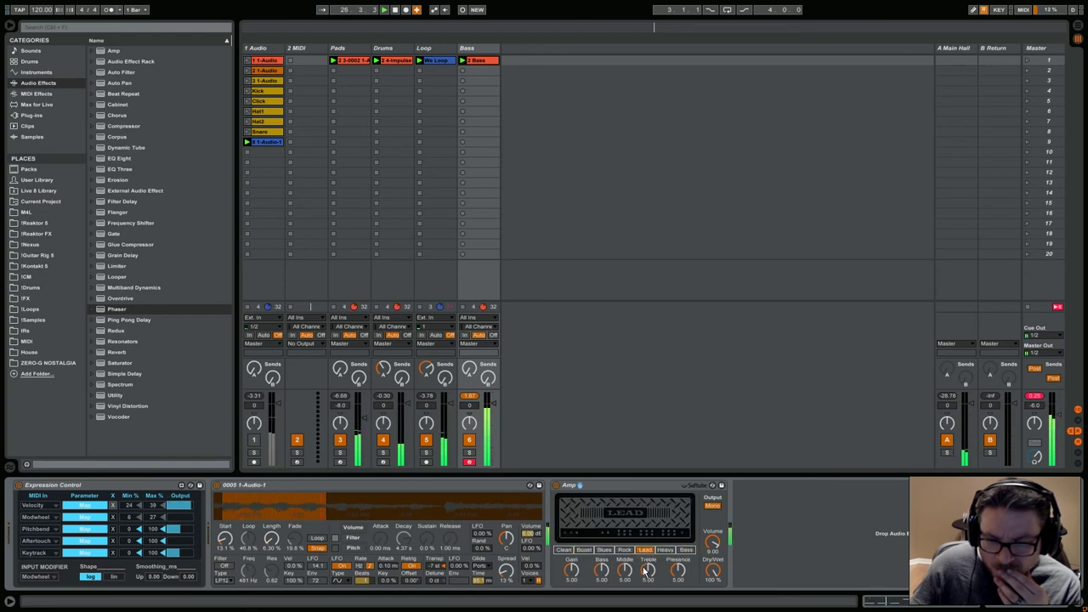
{"action": "left_click_drag", "start_coordinate": [600, 570], "coordinate": [647, 581]}
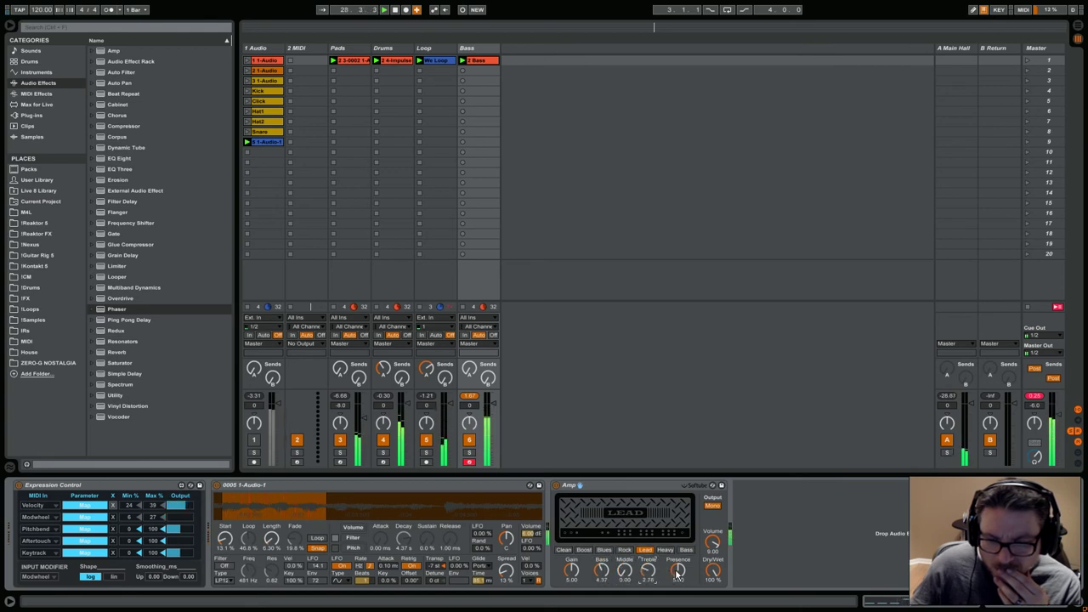
{"action": "right_click", "coordinate": [634, 480]}
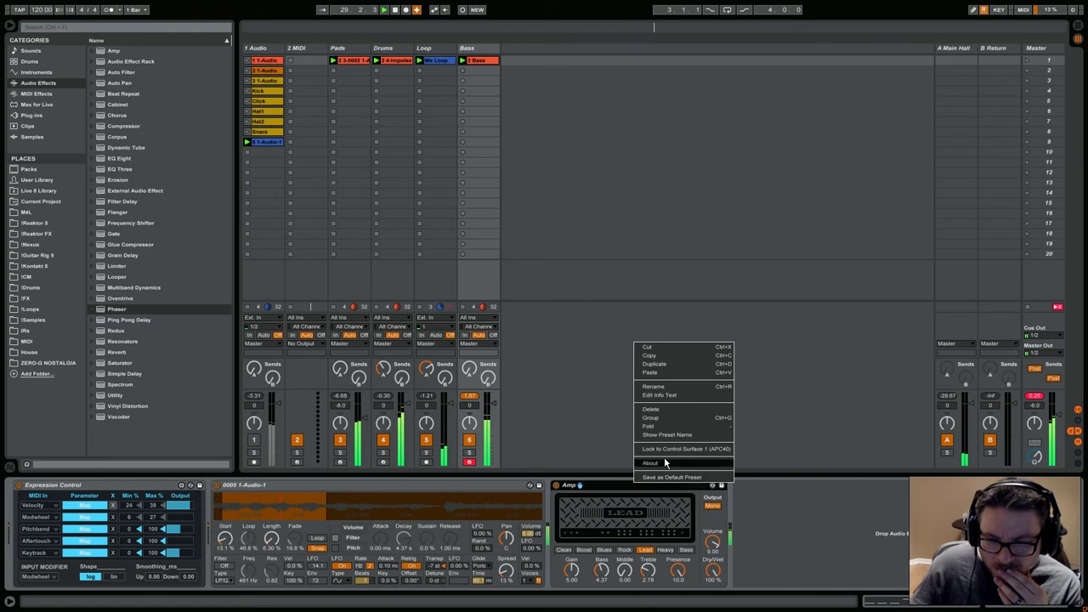
{"action": "left_click", "coordinate": [671, 412]}
Step: Add Redux after the Simpler, with downsample at 24 and bit reduction switched on at 5
{"action": "left_click_drag", "start_coordinate": [119, 330], "coordinate": [698, 557]}
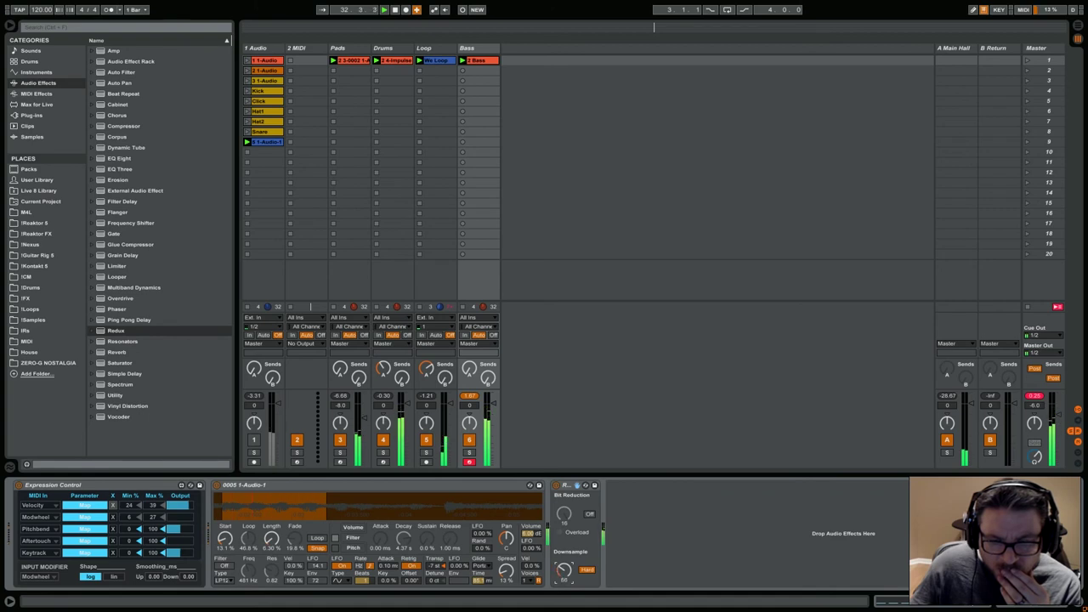
{"action": "left_click_drag", "start_coordinate": [564, 569], "coordinate": [564, 580]}
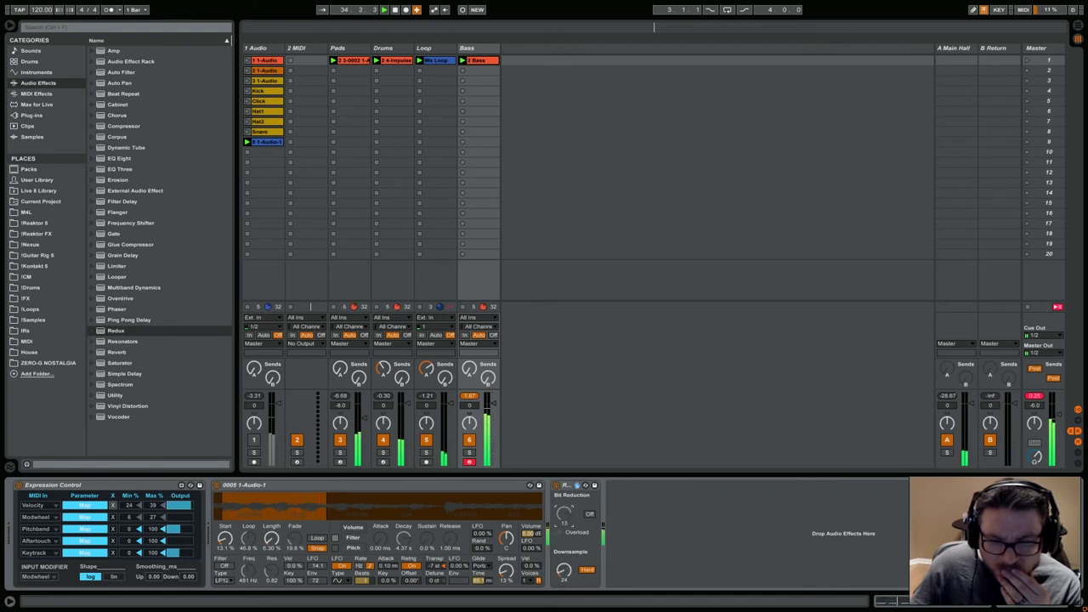
{"action": "left_click_drag", "start_coordinate": [564, 520], "coordinate": [570, 534]}
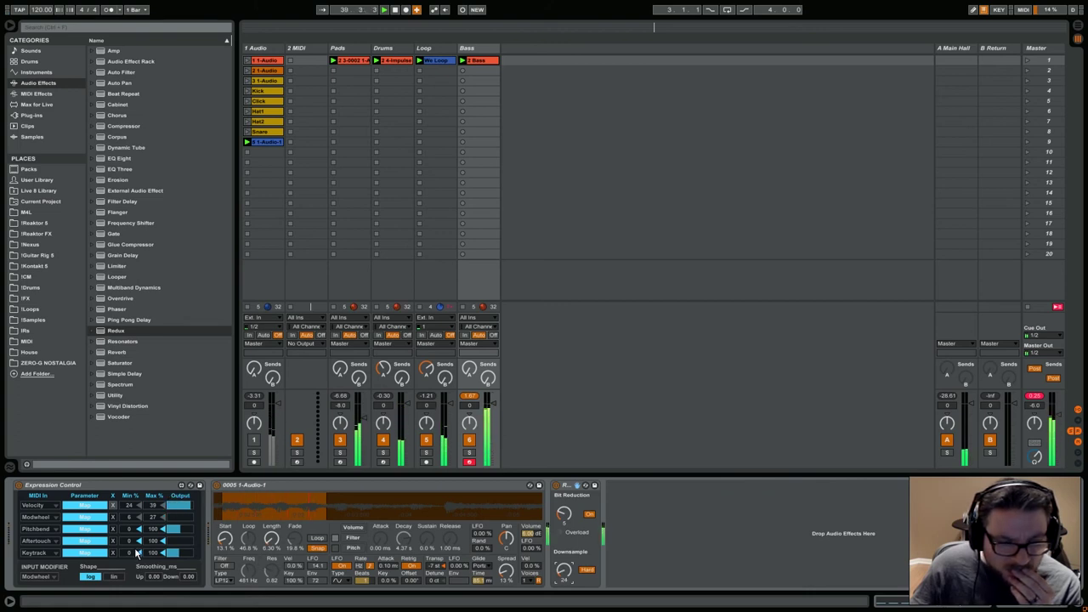
Step: Replace Expression Control with the Max for Live LFO MIDI effect in front of the Simpler
{"action": "right_click", "coordinate": [129, 498]}
{"action": "left_click", "coordinate": [153, 405]}
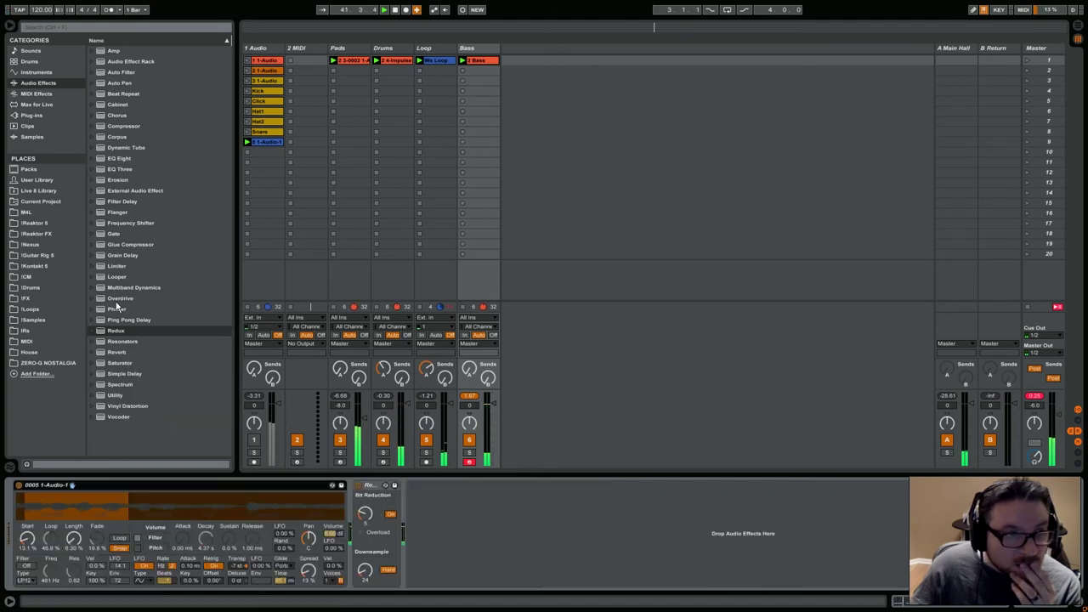
{"action": "left_click", "coordinate": [41, 104]}
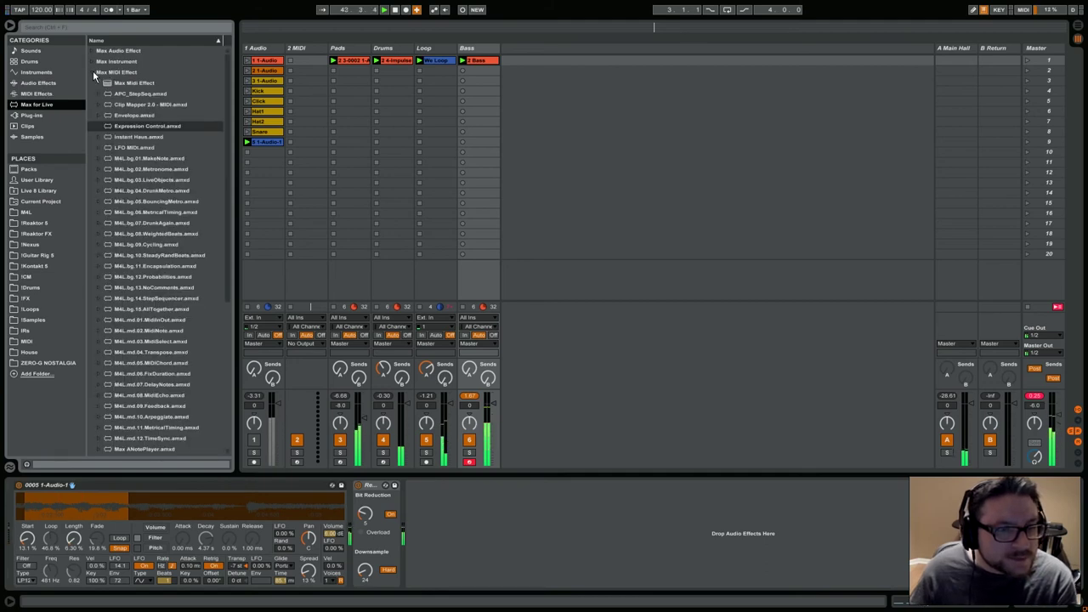
{"action": "left_click_drag", "start_coordinate": [130, 147], "coordinate": [19, 510]}
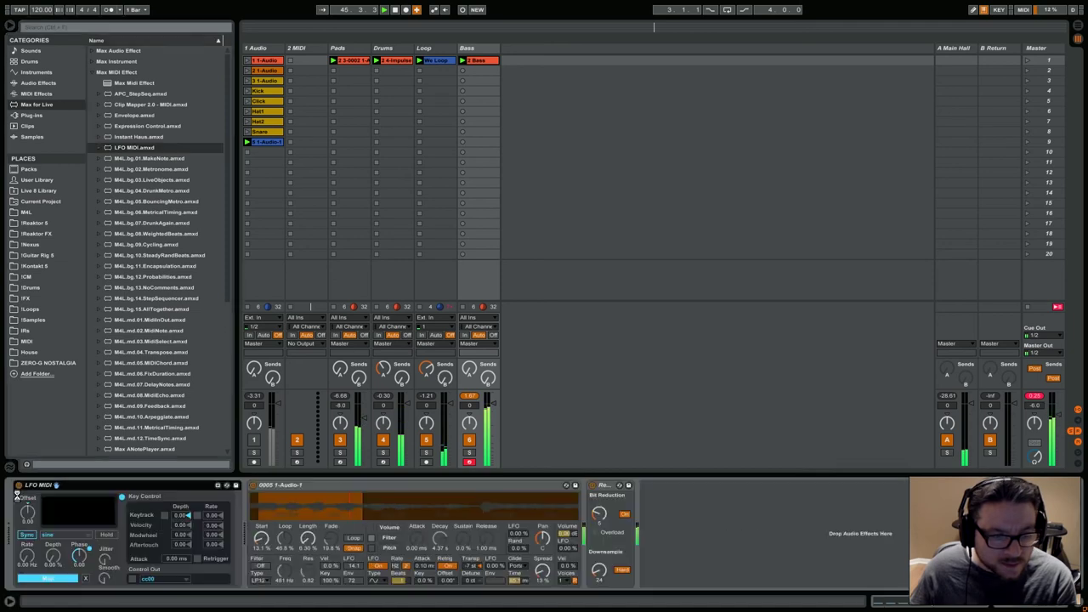
Step: Map the LFO to Redux's downsample, sync its rate, and set the depth to about 6% and the offset to -0.43
{"action": "left_click", "coordinate": [53, 578]}
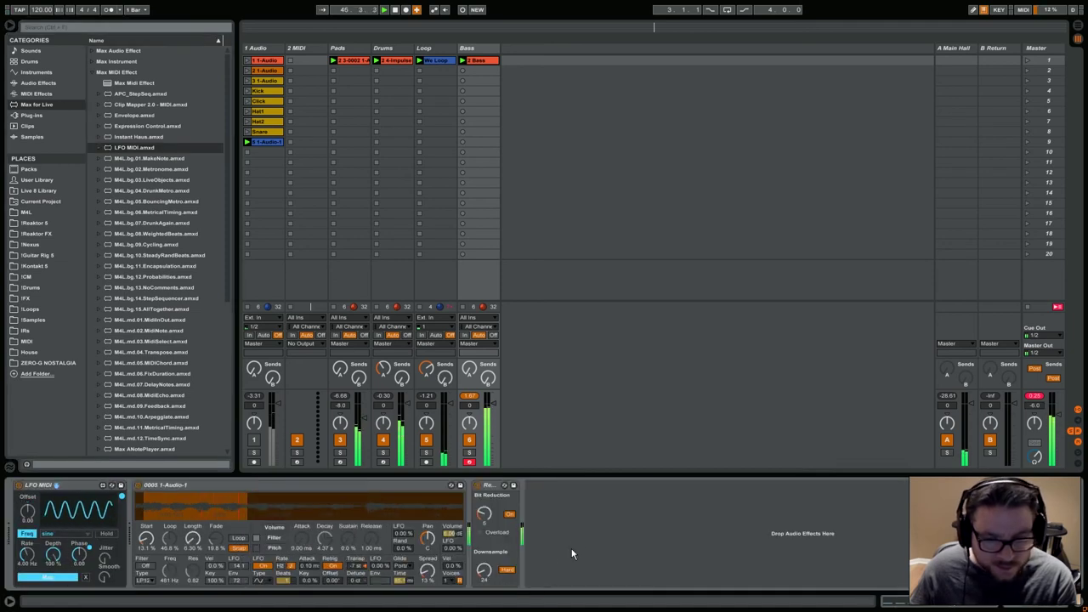
{"action": "left_click", "coordinate": [345, 566]}
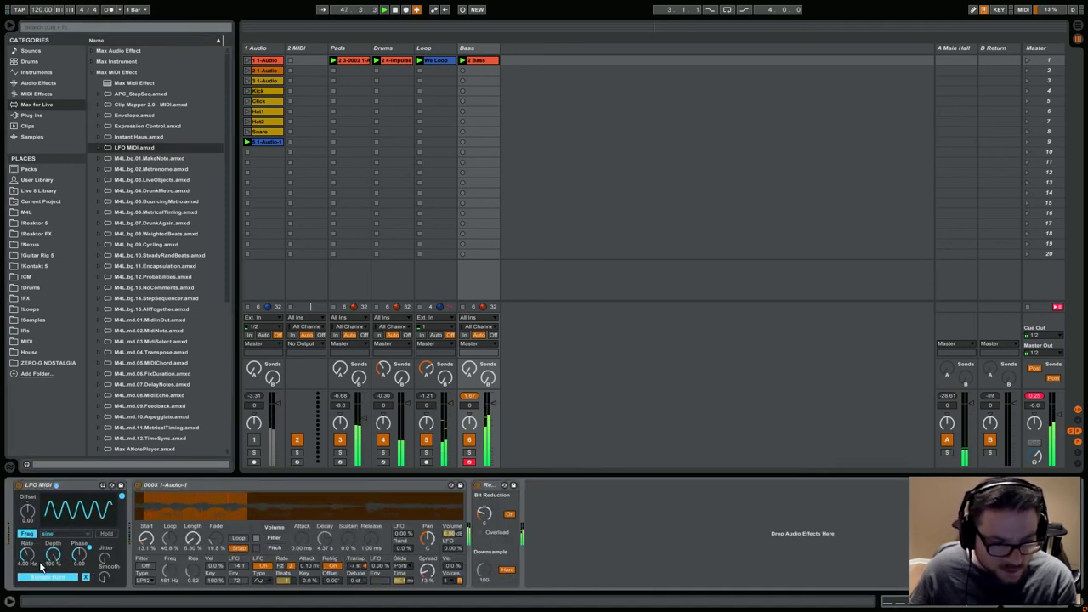
{"action": "left_click_drag", "start_coordinate": [53, 554], "coordinate": [52, 570]}
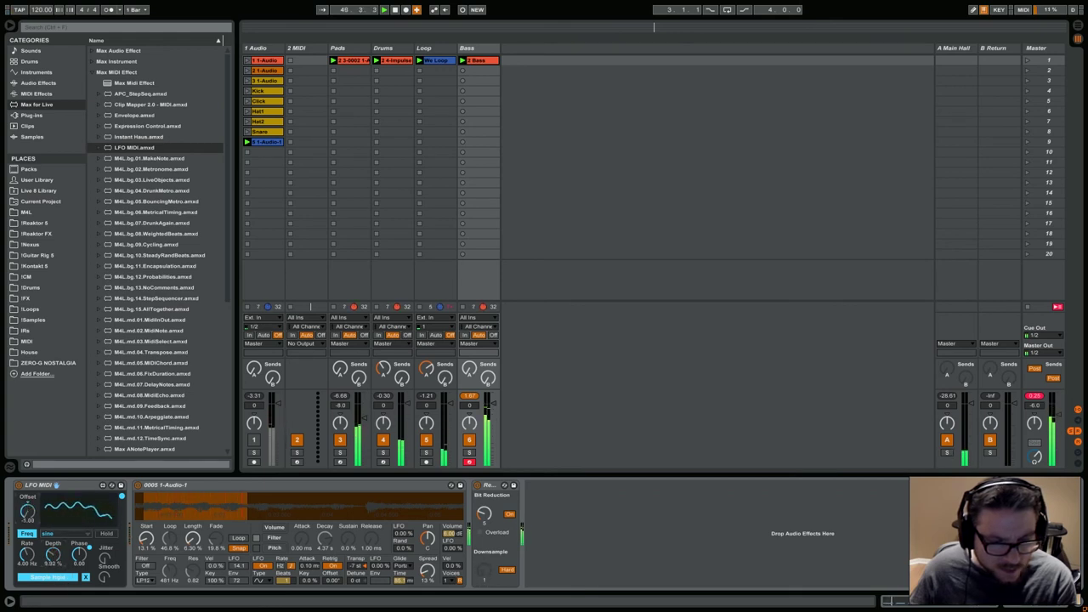
{"action": "left_click_drag", "start_coordinate": [52, 554], "coordinate": [53, 561]}
{"action": "left_click", "coordinate": [28, 534]}
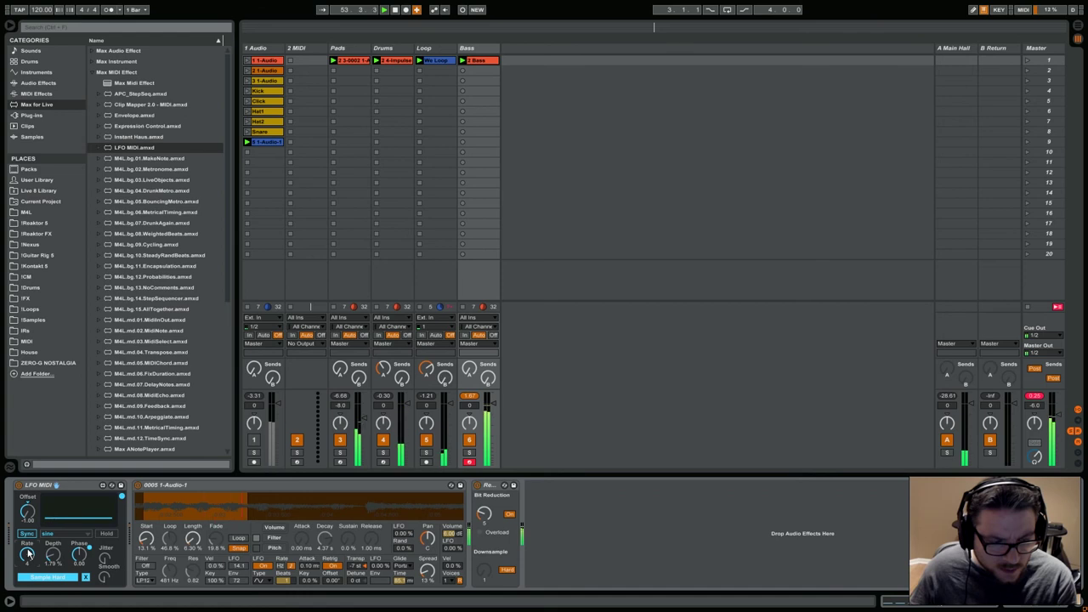
{"action": "left_click_drag", "start_coordinate": [52, 555], "coordinate": [52, 548]}
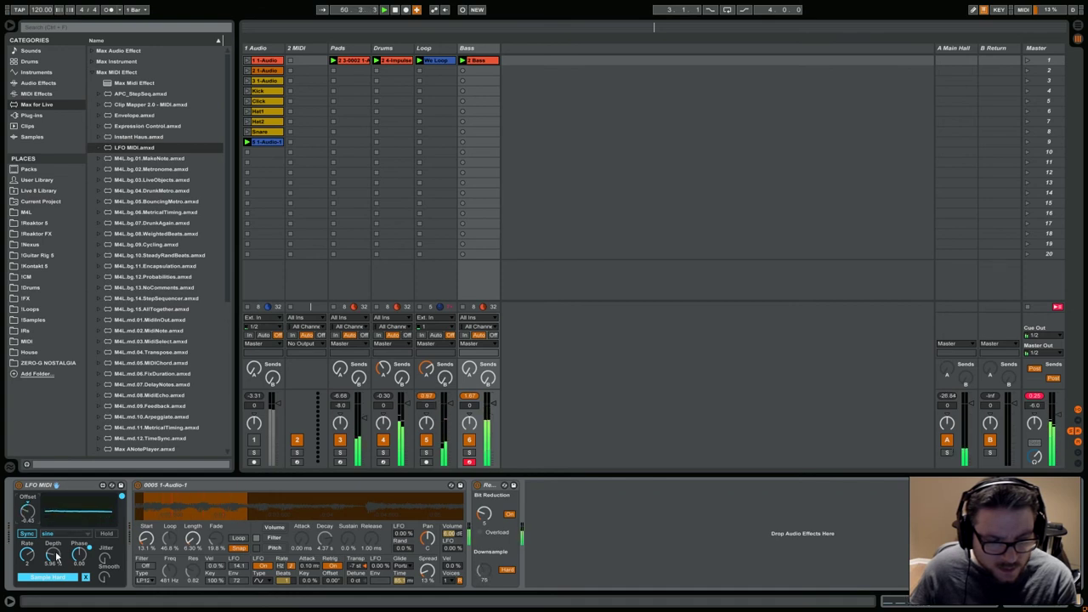
Step: Try the Max LFO's up and down waveforms while reducing its modulation depth
{"action": "left_click_drag", "start_coordinate": [53, 554], "coordinate": [53, 558]}
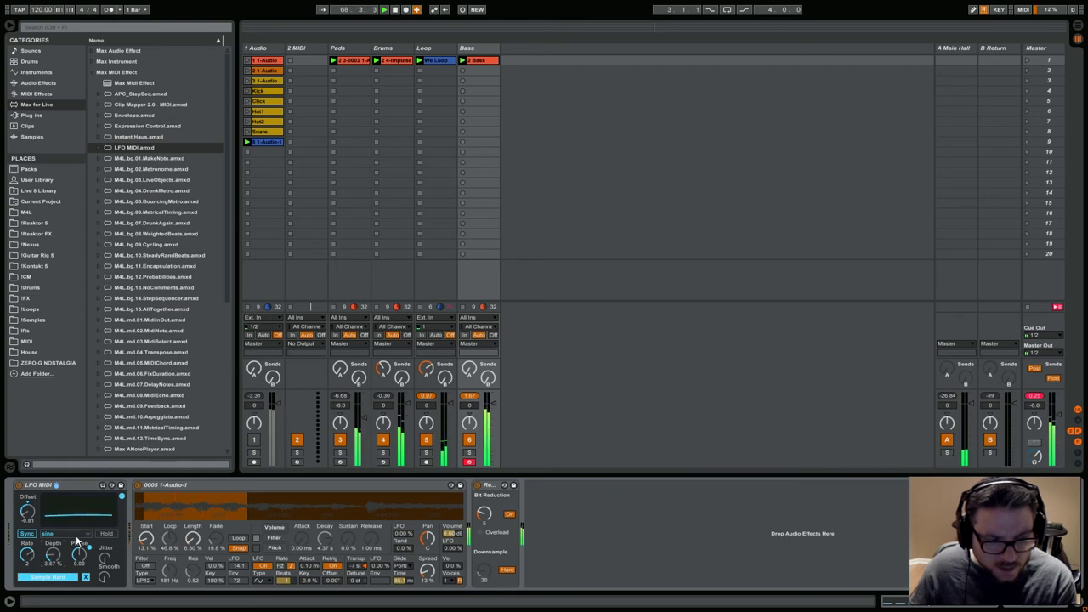
{"action": "left_click", "coordinate": [75, 535]}
{"action": "left_click", "coordinate": [69, 475]}
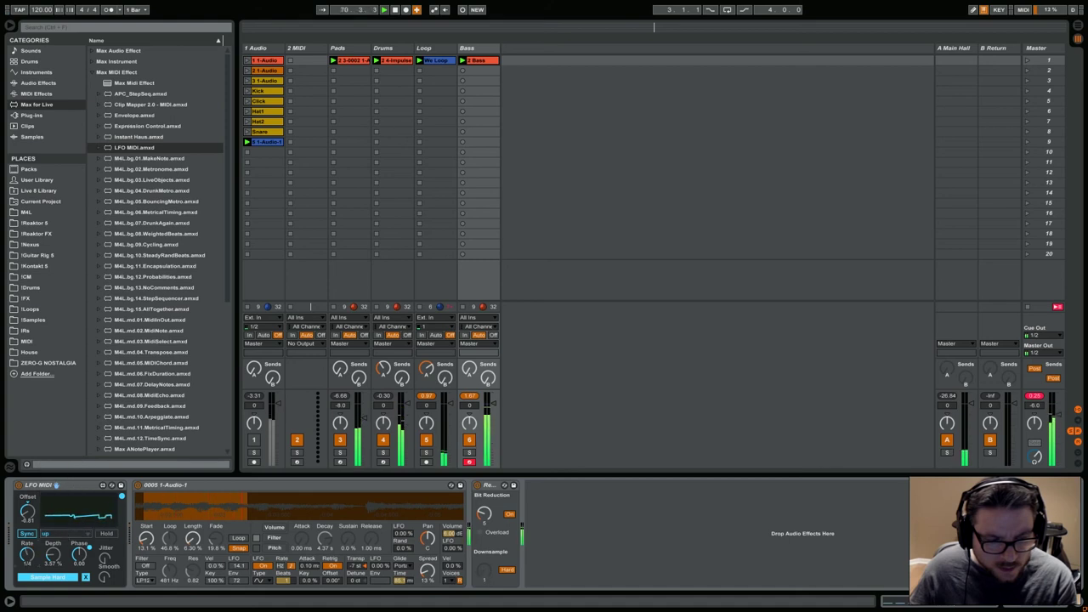
{"action": "left_click", "coordinate": [60, 534]}
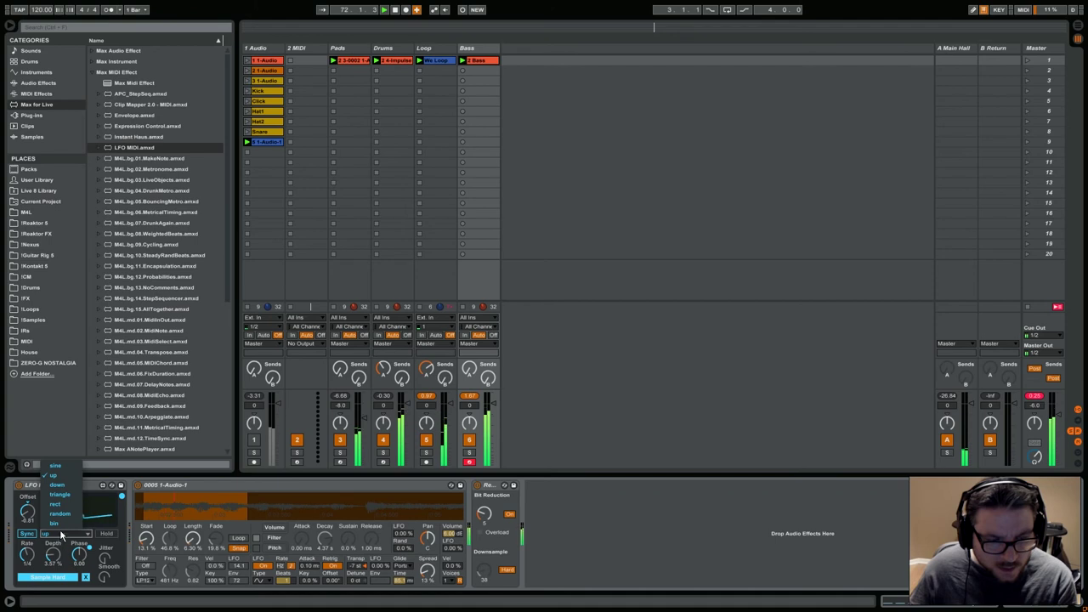
{"action": "left_click", "coordinate": [68, 486]}
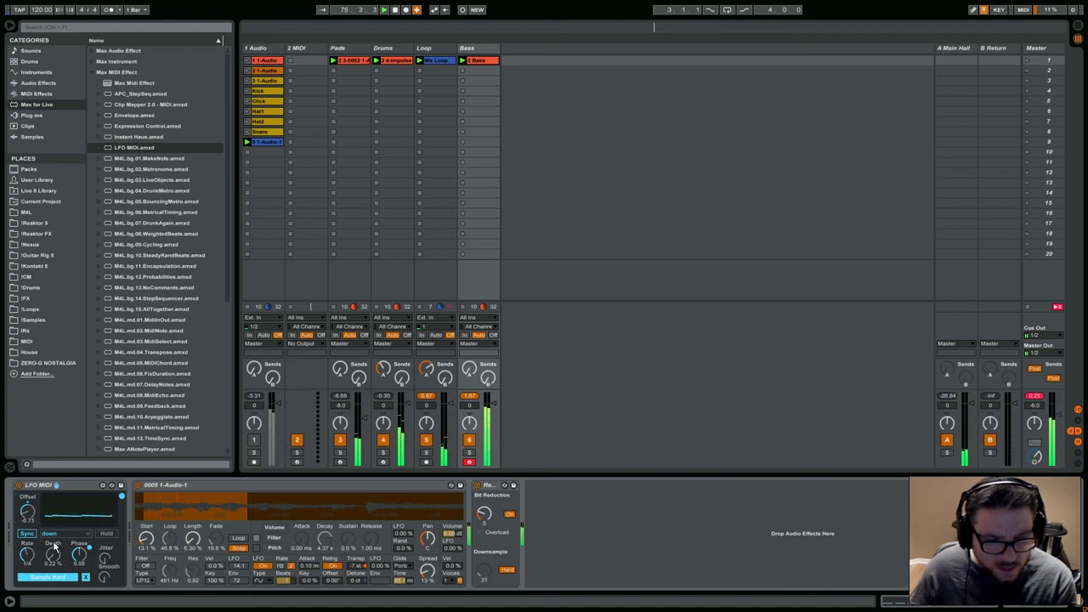
{"action": "left_click", "coordinate": [57, 532]}
{"action": "left_click", "coordinate": [65, 484]}
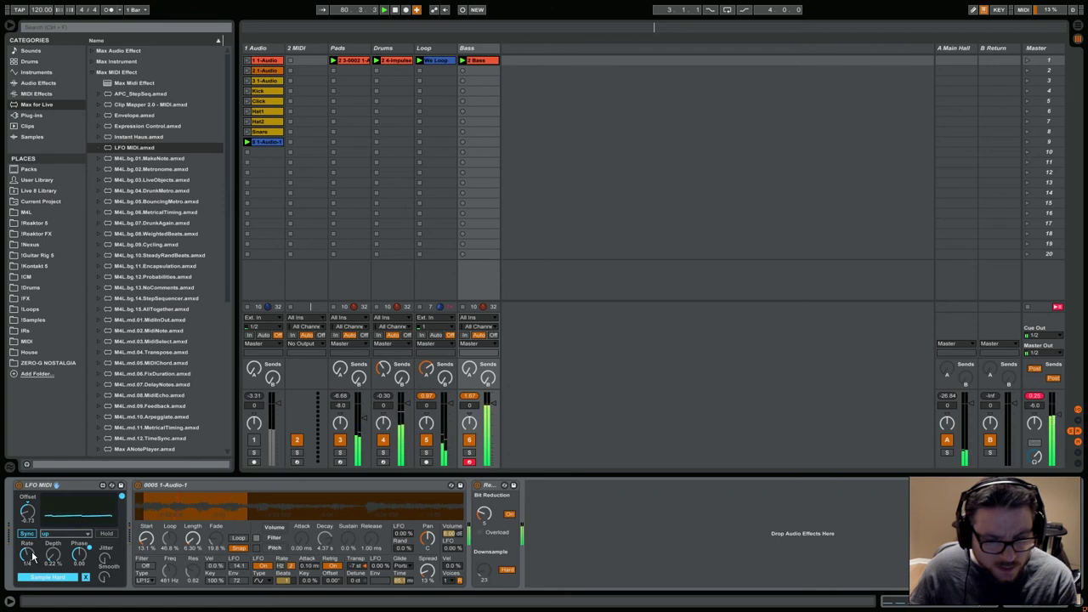
Step: Set the Max LFO to a sine wave with 0.16% depth and -0.81 offset, and switch off Redux's bit reduction
{"action": "left_click", "coordinate": [65, 534]}
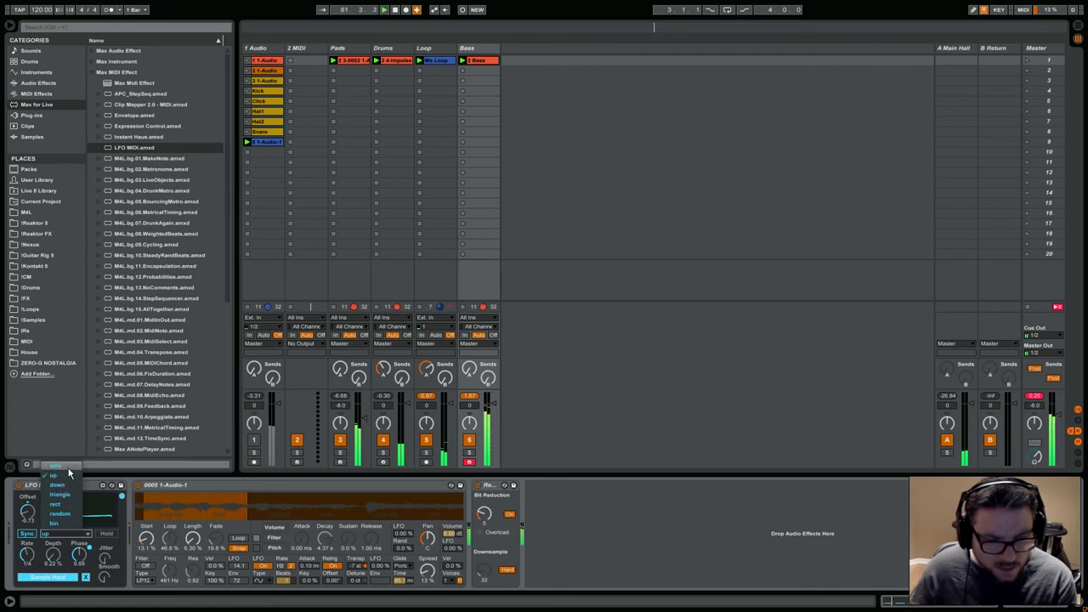
{"action": "left_click", "coordinate": [65, 464]}
{"action": "left_click_drag", "start_coordinate": [51, 568], "coordinate": [51, 578]}
{"action": "left_click", "coordinate": [510, 515]}
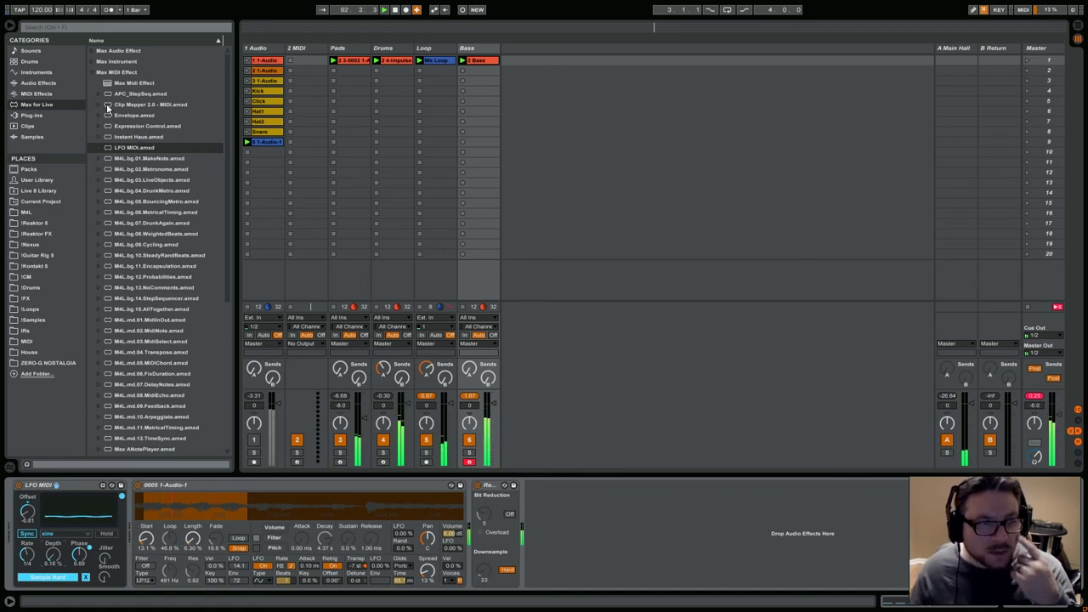
Step: Add an Auto Filter after Redux, with its LFO synced at 1/4, amount 30.0, and cutoff at about 1.2 kHz
{"action": "left_click", "coordinate": [41, 83]}
{"action": "left_click_drag", "start_coordinate": [121, 73], "coordinate": [639, 576]}
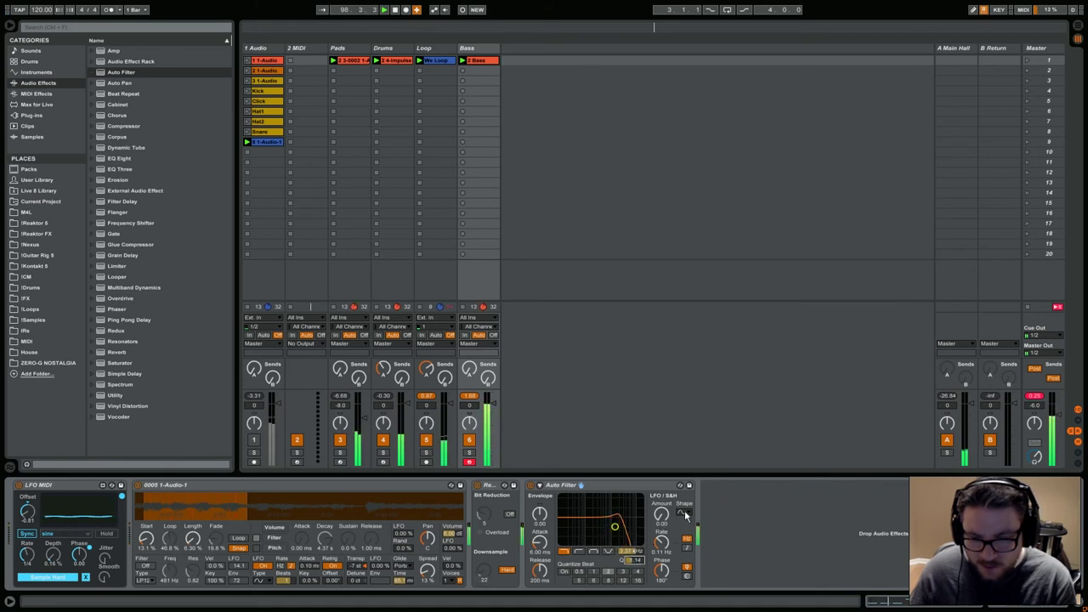
{"action": "left_click", "coordinate": [687, 539]}
{"action": "left_click_drag", "start_coordinate": [665, 548], "coordinate": [666, 531]}
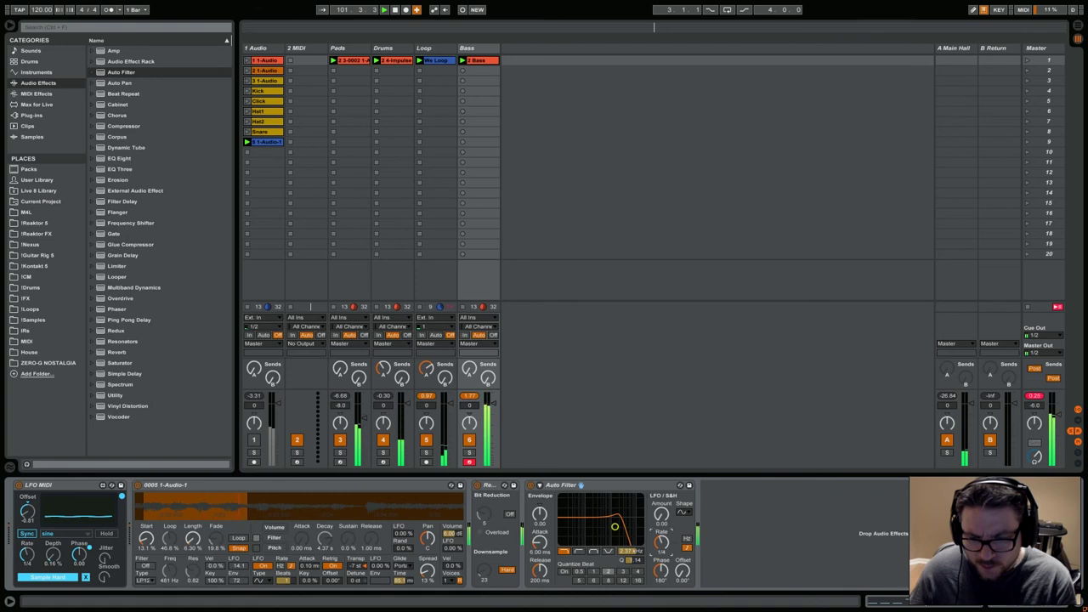
{"action": "mouse_move", "coordinate": [661, 514]}
{"action": "left_mouse_down"}
{"action": "mouse_move", "coordinate": [661, 501]}
{"action": "mouse_move", "coordinate": [661, 512]}
{"action": "left_mouse_up"}
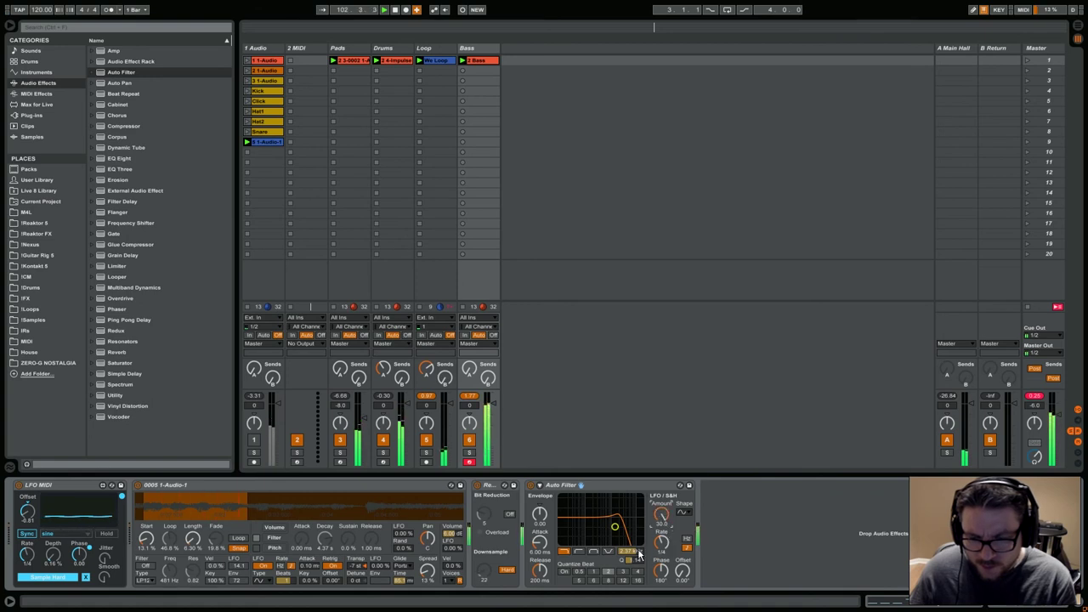
{"action": "left_click_drag", "start_coordinate": [638, 557], "coordinate": [638, 571]}
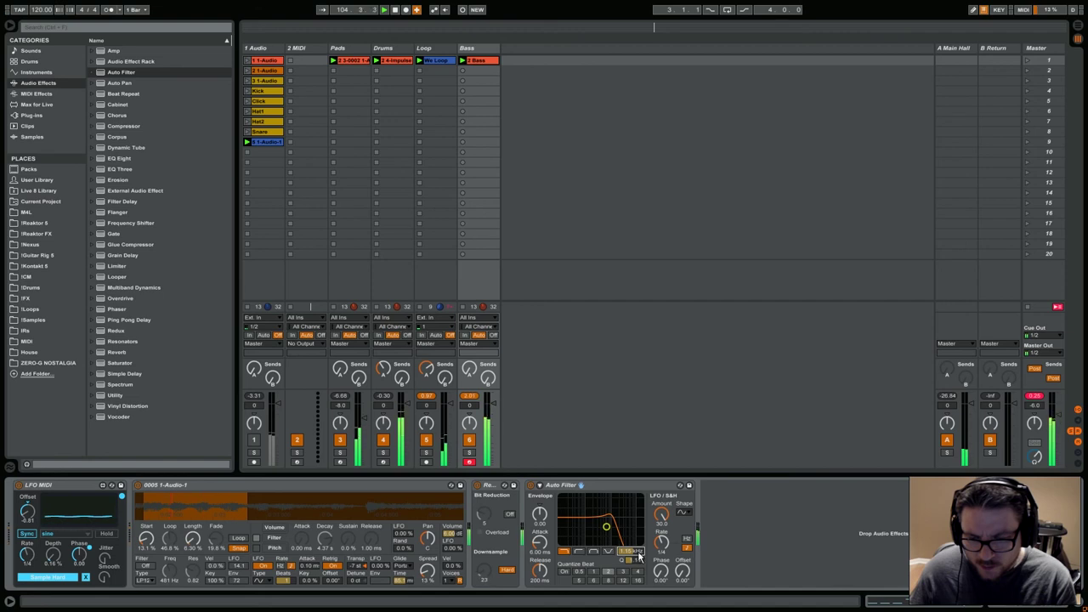
Step: Turn on the Auto Filter's beat quantization and try the 4, 1 and 0.5 settings
{"action": "left_click", "coordinate": [597, 573]}
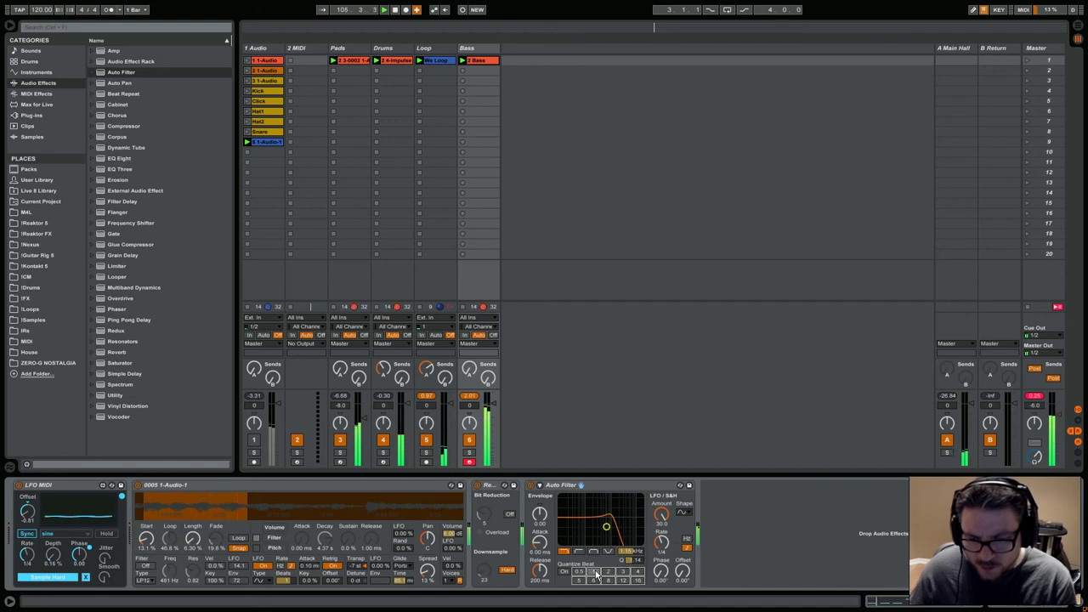
{"action": "left_click", "coordinate": [567, 571]}
{"action": "left_click", "coordinate": [591, 574]}
{"action": "left_click", "coordinate": [639, 572]}
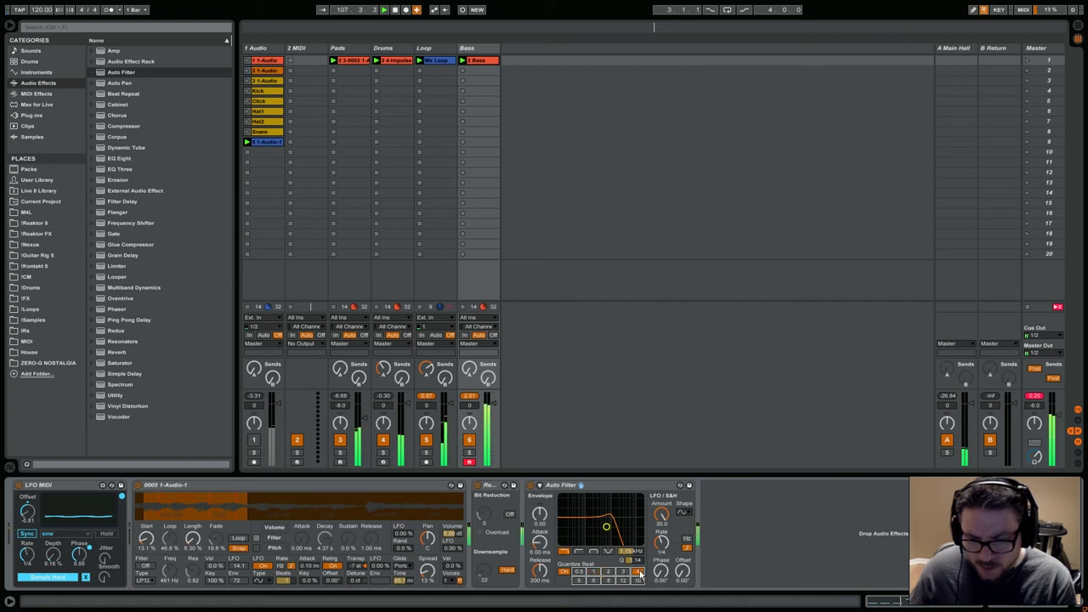
{"action": "left_click", "coordinate": [592, 572]}
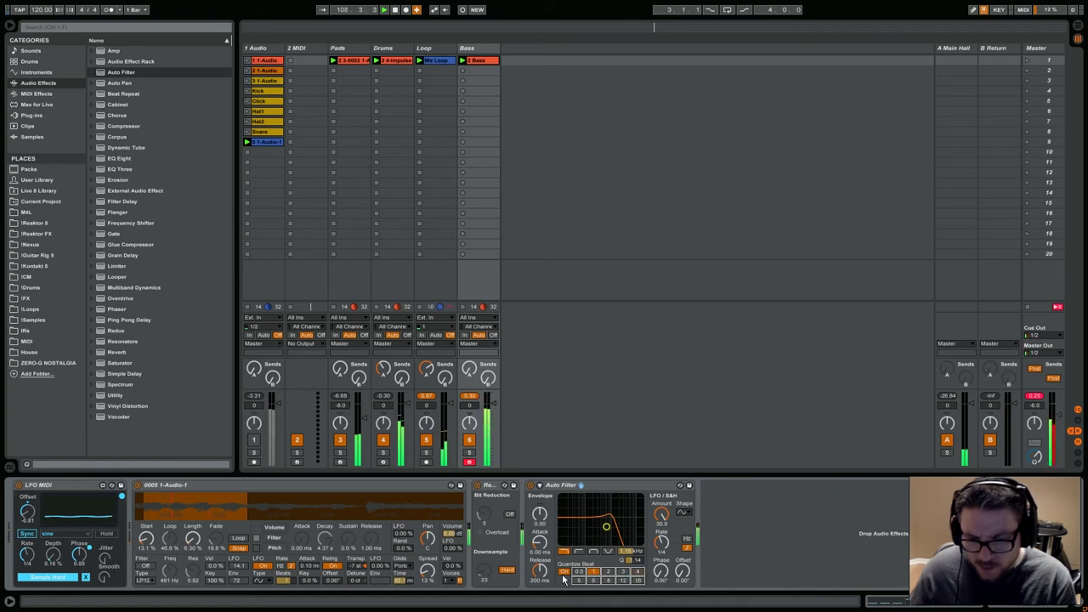
{"action": "left_click", "coordinate": [575, 574]}
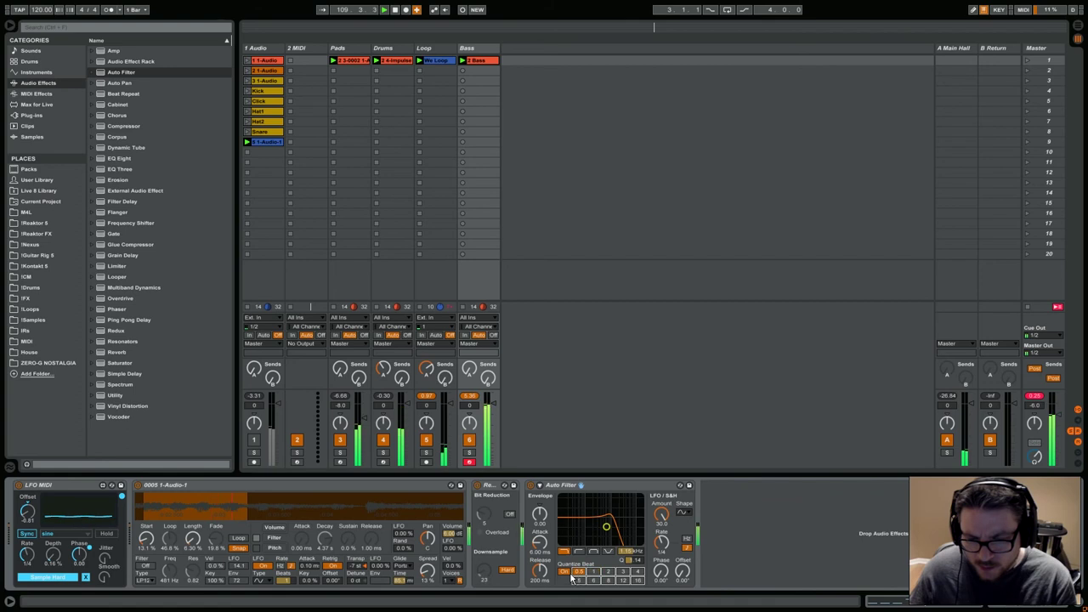
Step: Try other shapes for the Auto Filter's LFO, ending on a sawtooth at a 1/16 rate, and turn off beat quantization
{"action": "left_click", "coordinate": [685, 514]}
{"action": "left_click", "coordinate": [688, 542]}
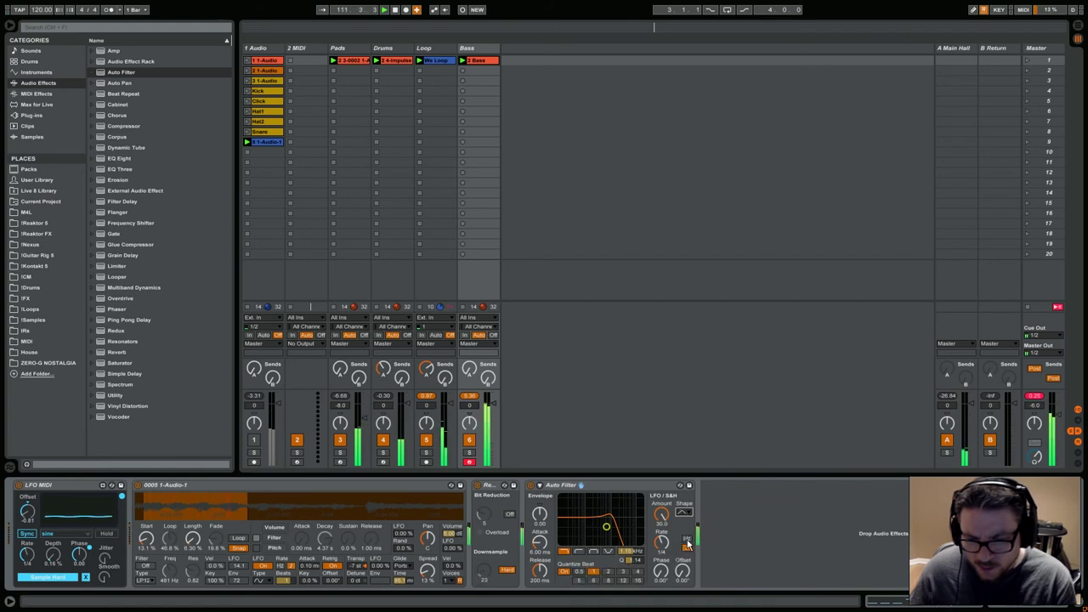
{"action": "left_click", "coordinate": [686, 514]}
{"action": "left_click", "coordinate": [688, 550]}
{"action": "left_click_drag", "start_coordinate": [666, 577], "coordinate": [666, 556]}
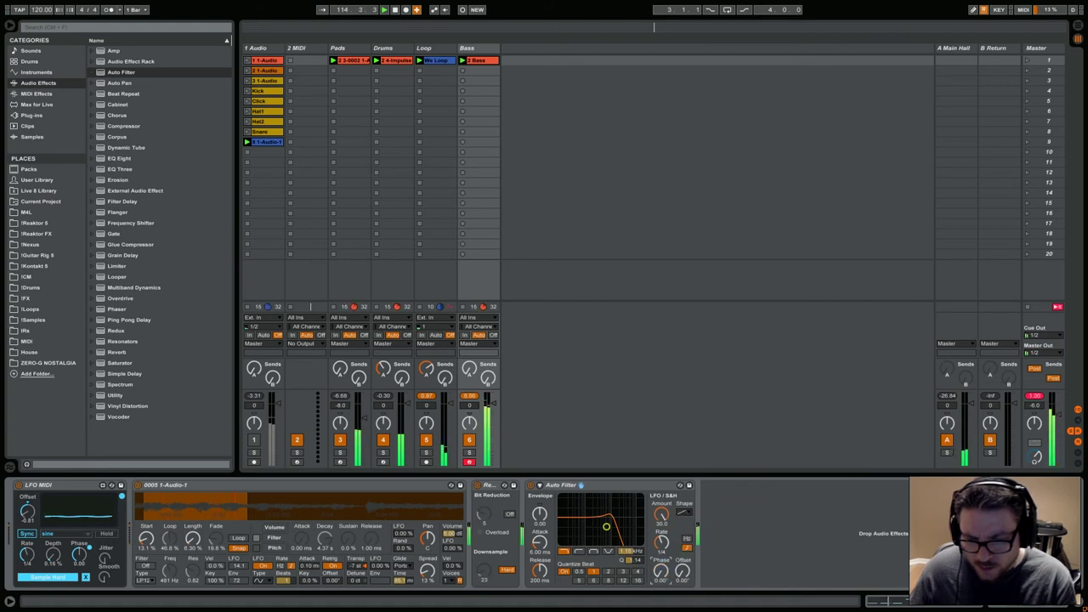
{"action": "left_click", "coordinate": [564, 571]}
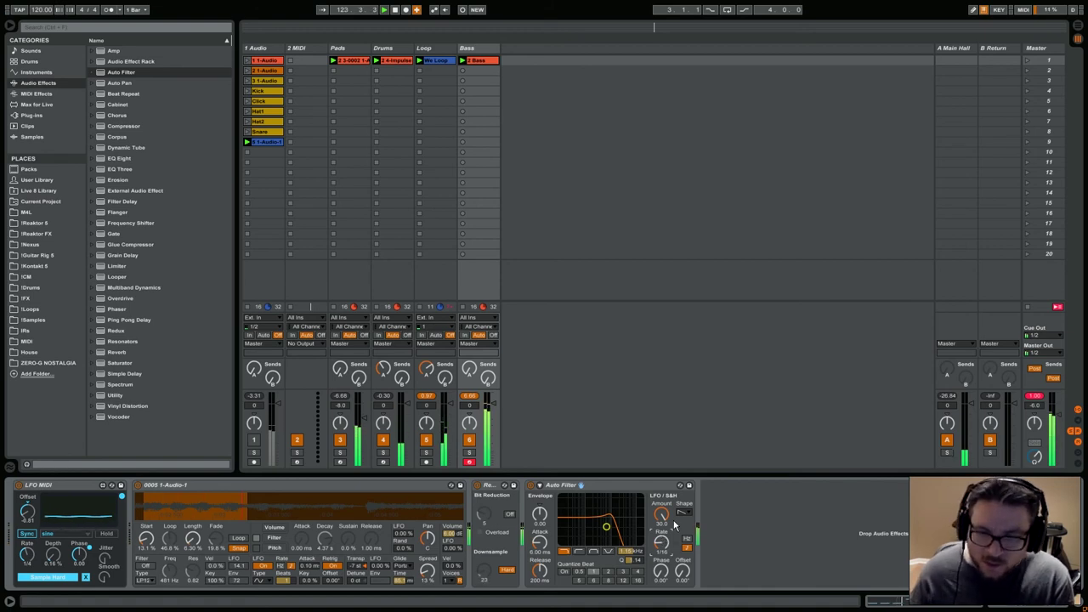
Step: Set the Auto Filter's resonance to 0.66 and cutoff to about 1.65 kHz, comparing the bass with Redux bypassed
{"action": "mouse_move", "coordinate": [606, 527]}
{"action": "left_mouse_down"}
{"action": "mouse_move", "coordinate": [602, 515]}
{"action": "mouse_move", "coordinate": [601, 534]}
{"action": "left_mouse_up"}
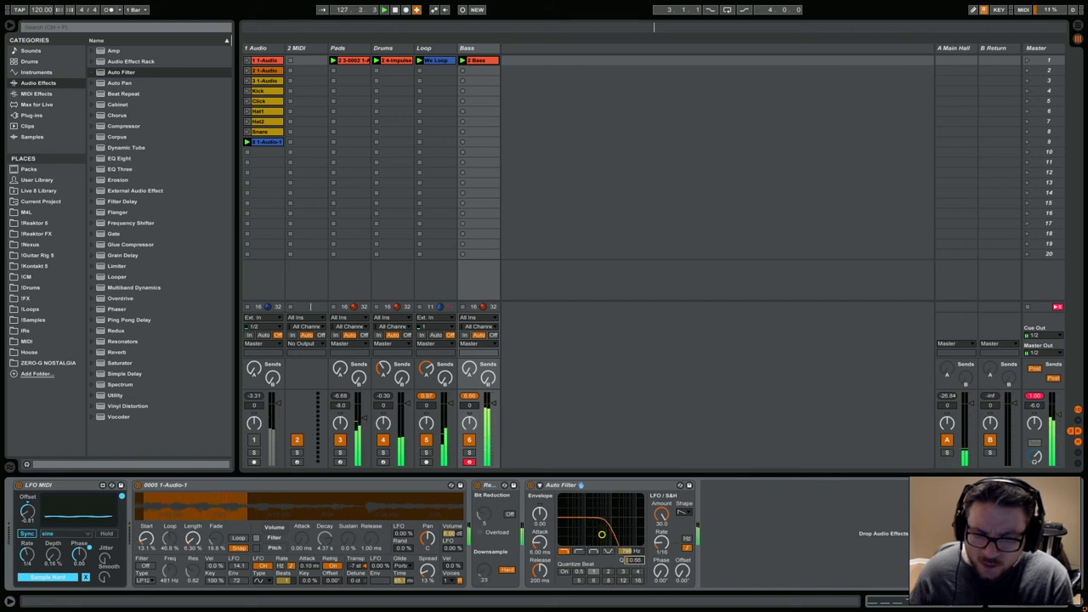
{"action": "left_click", "coordinate": [477, 485]}
{"action": "left_click", "coordinate": [477, 485]}
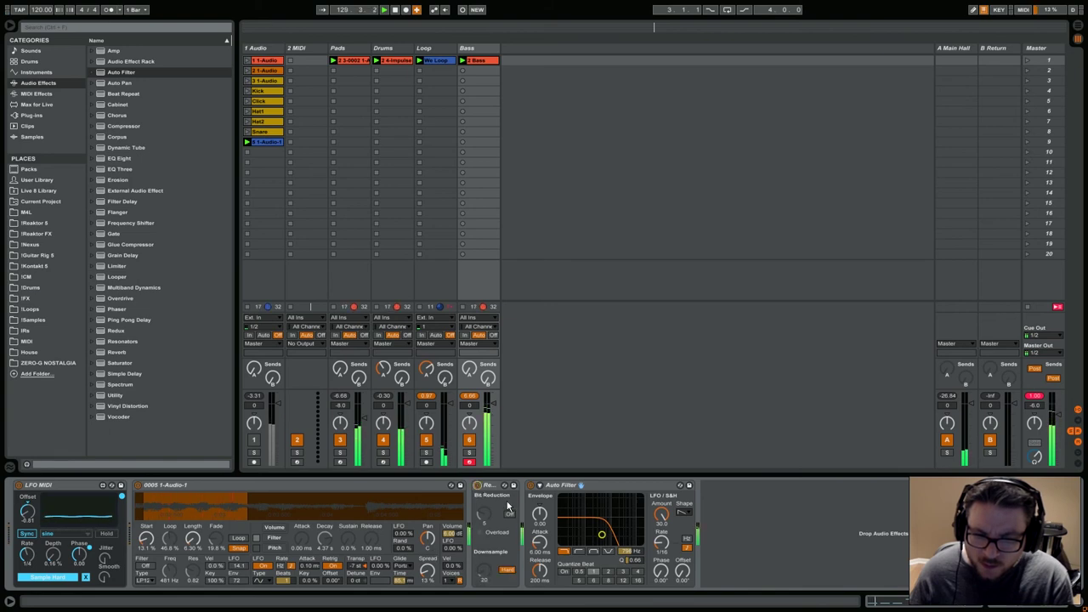
{"action": "mouse_move", "coordinate": [662, 514]}
{"action": "left_mouse_down"}
{"action": "mouse_move", "coordinate": [656, 540]}
{"action": "mouse_move", "coordinate": [656, 513]}
{"action": "left_mouse_up"}
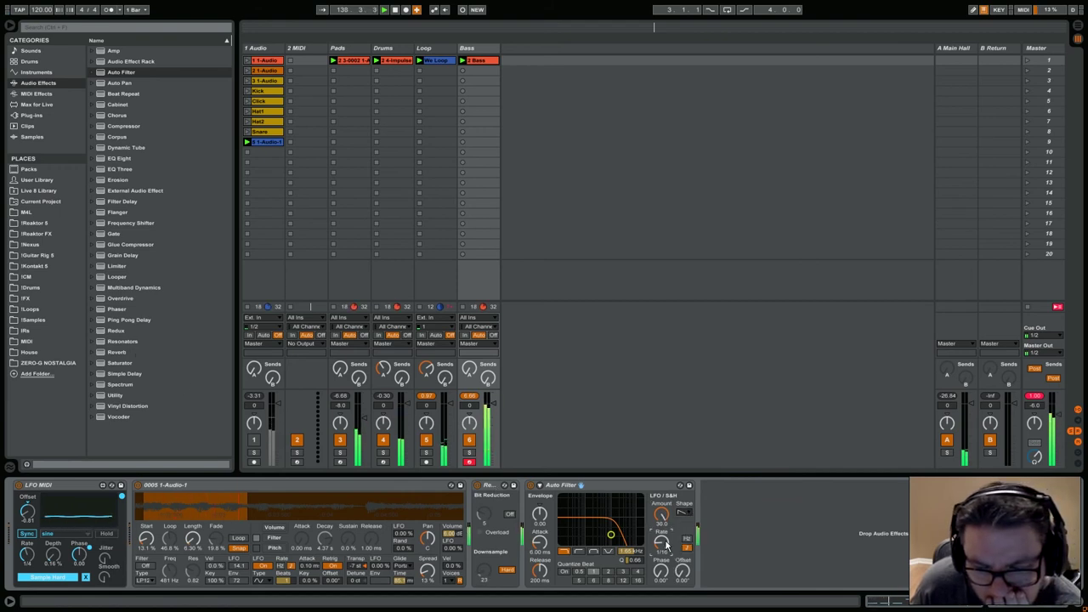
Step: Try a 360° LFO phase together with beat quantization on the Auto Filter
{"action": "left_click_drag", "start_coordinate": [660, 570], "coordinate": [661, 548]}
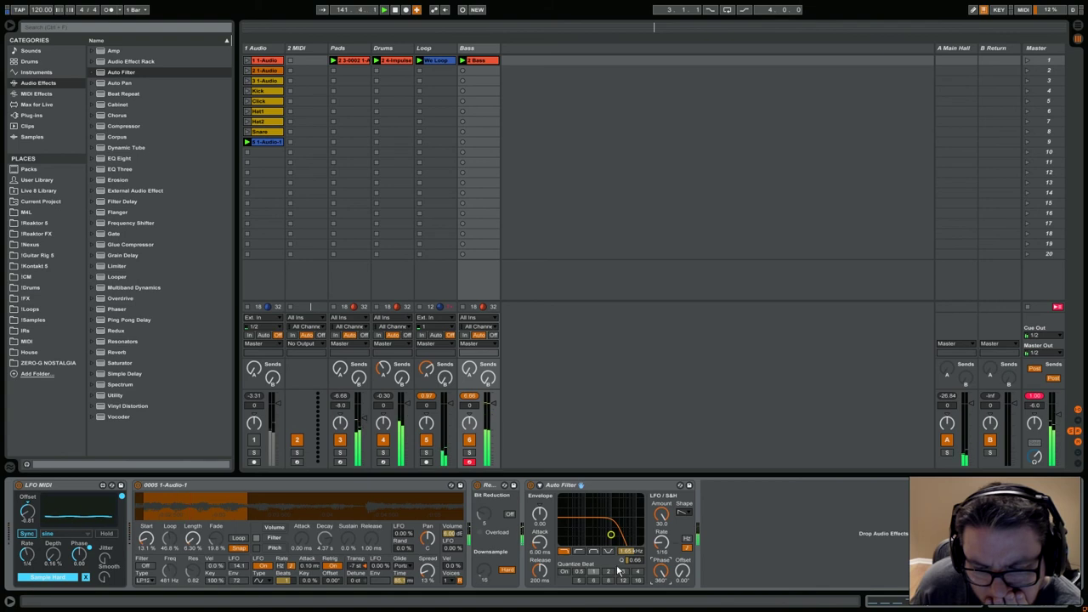
{"action": "left_click", "coordinate": [563, 572]}
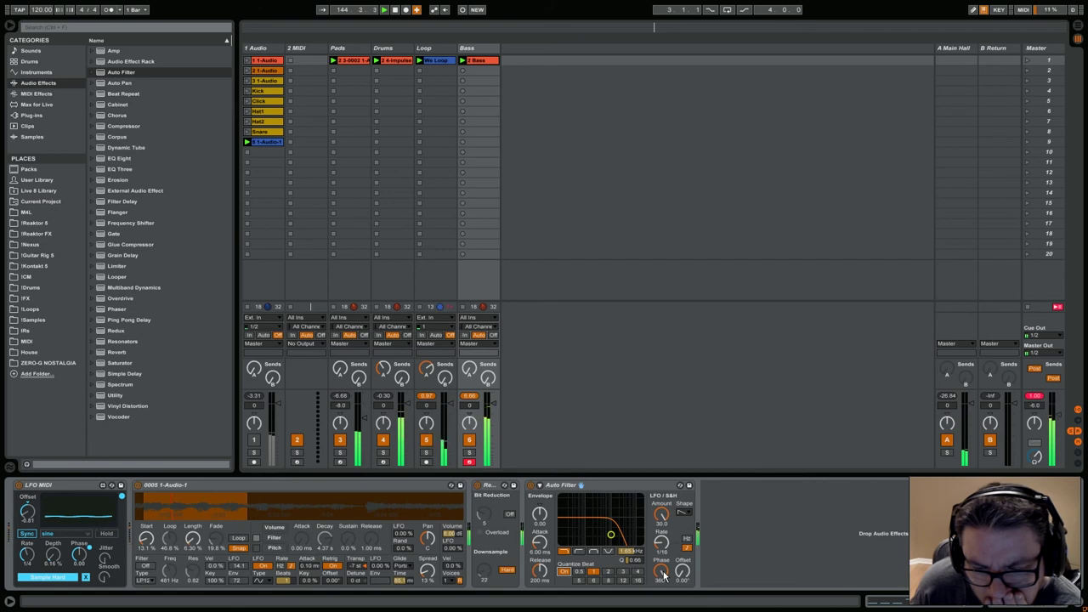
{"action": "left_click", "coordinate": [565, 572]}
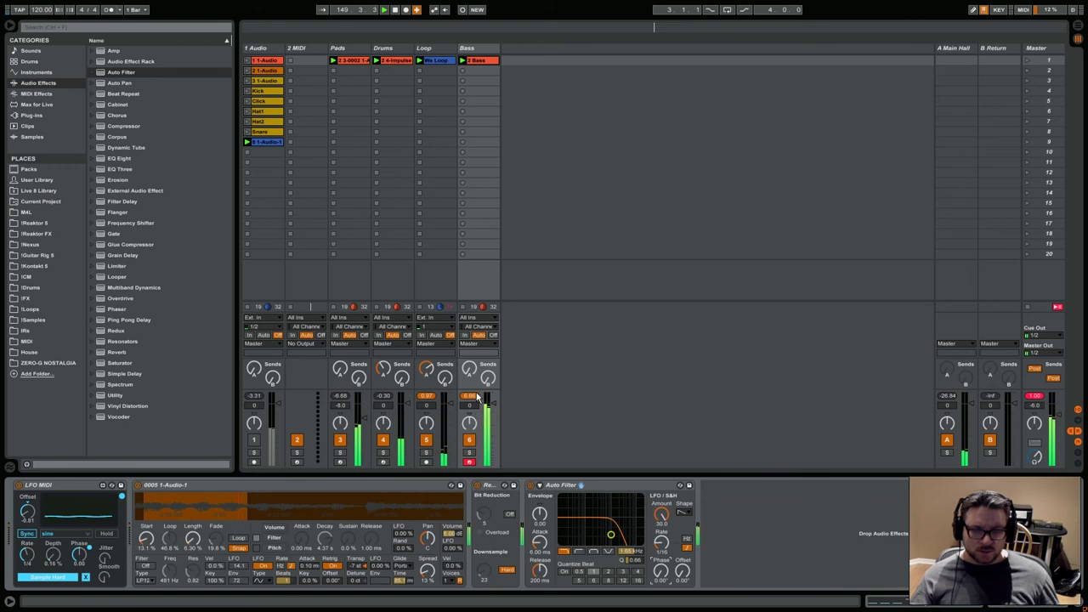
Step: Lower the Bass track's volume to -4.5 dB
{"action": "left_click_drag", "start_coordinate": [492, 407], "coordinate": [492, 413]}
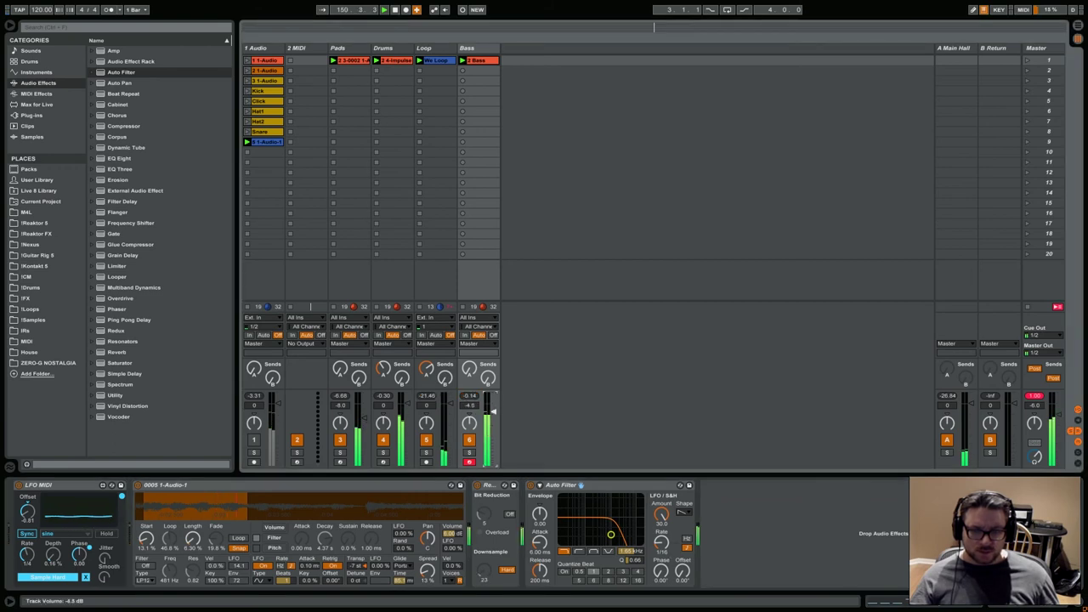
Step: Add a second Auto Filter with a cutoff of about 1.74 kHz and reduced resonance, and solo the Bass track
{"action": "left_click_drag", "start_coordinate": [122, 73], "coordinate": [740, 528]}
{"action": "left_click_drag", "start_coordinate": [816, 553], "coordinate": [816, 586]}
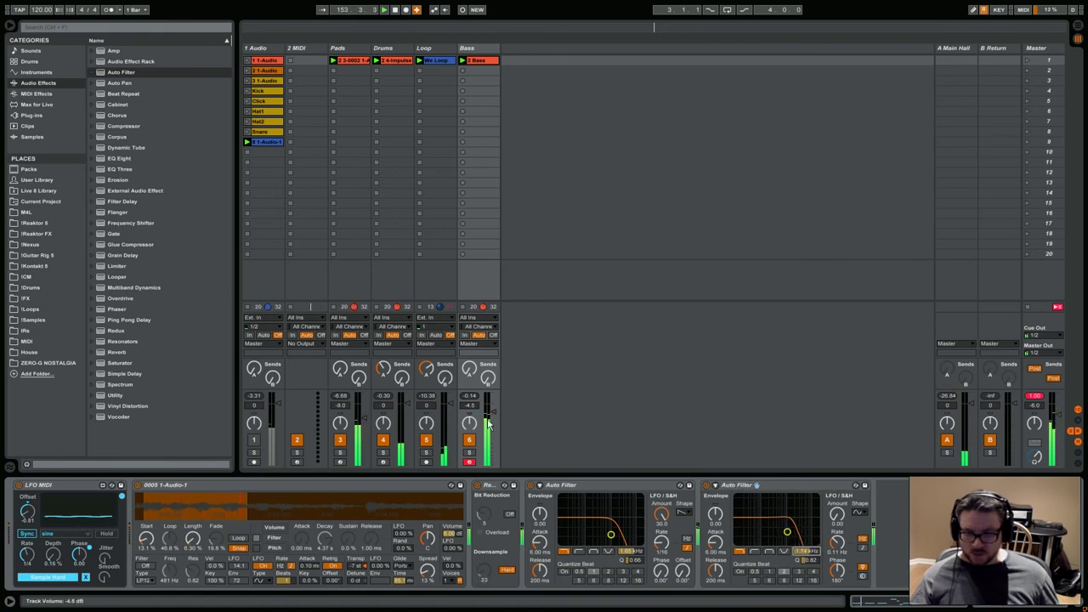
{"action": "left_click", "coordinate": [469, 452]}
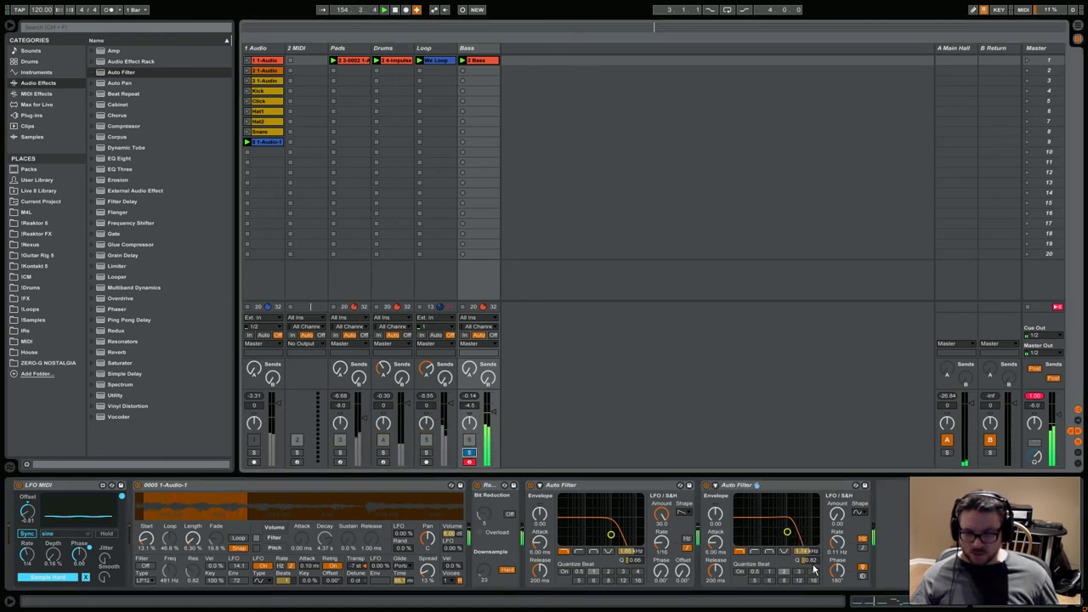
{"action": "left_click_drag", "start_coordinate": [814, 560], "coordinate": [814, 571]}
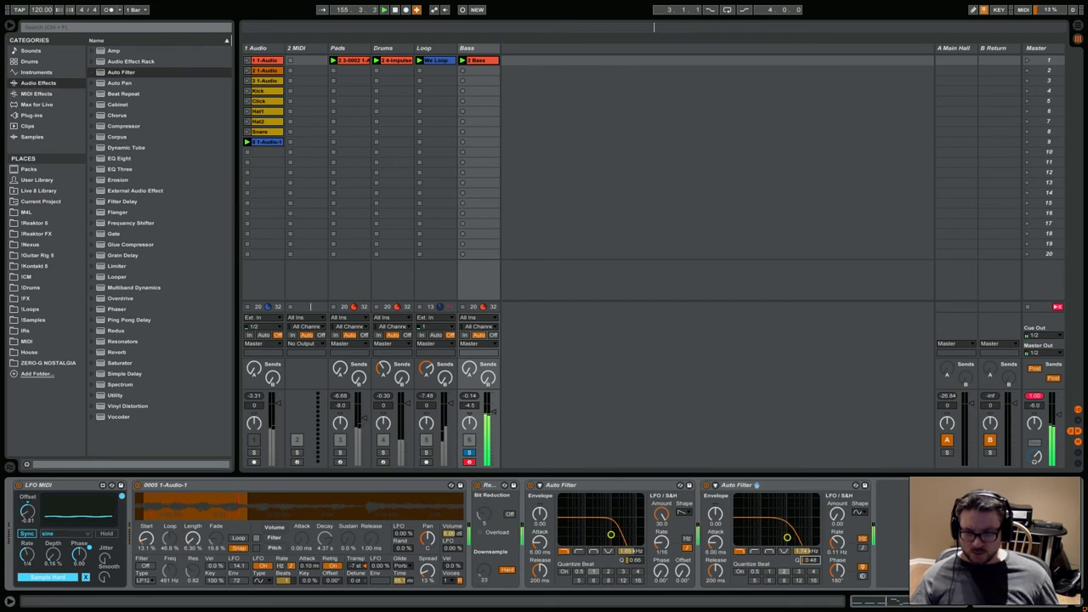
Step: With Redux and the second Auto Filter bypassed, set the first filter's LFO to a 1/4 rate and a rising sawtooth shape
{"action": "left_click", "coordinate": [478, 485]}
{"action": "left_click", "coordinate": [531, 485]}
{"action": "left_click", "coordinate": [706, 485]}
{"action": "left_click", "coordinate": [530, 485]}
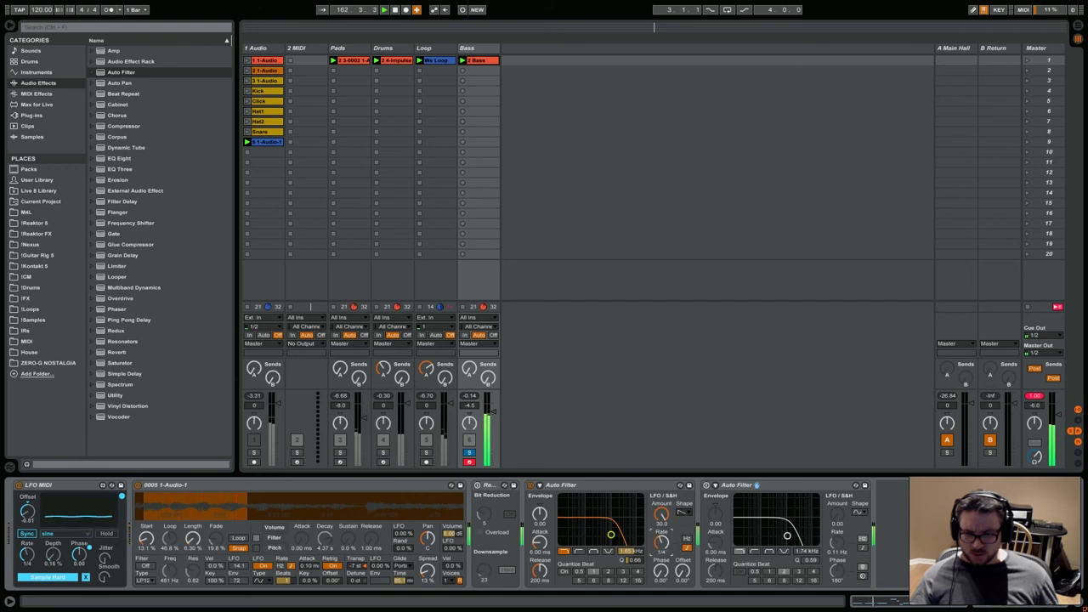
{"action": "left_click", "coordinate": [682, 513]}
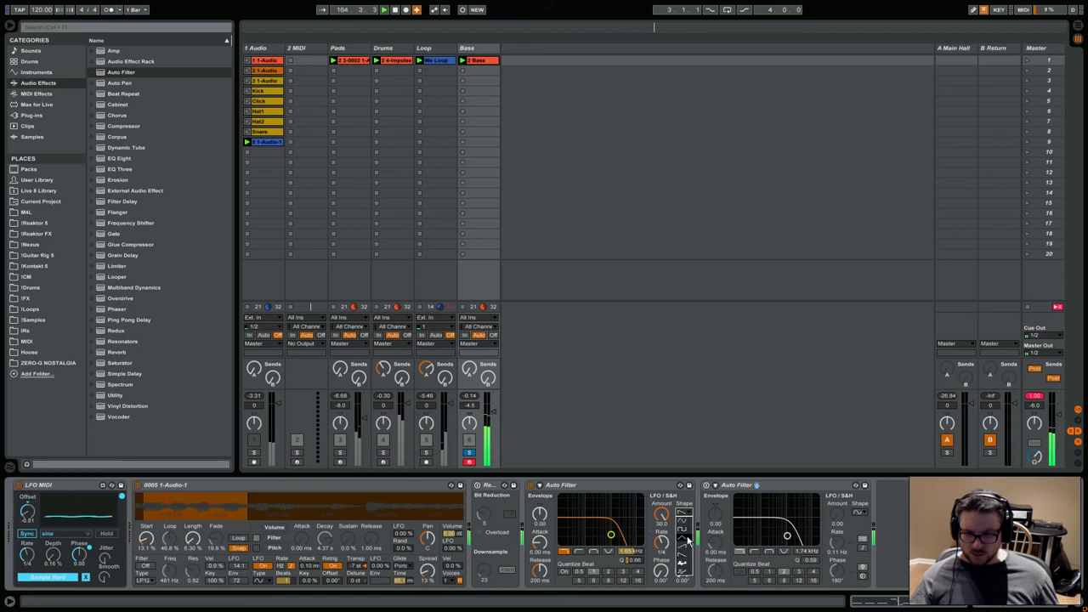
{"action": "left_click", "coordinate": [688, 548]}
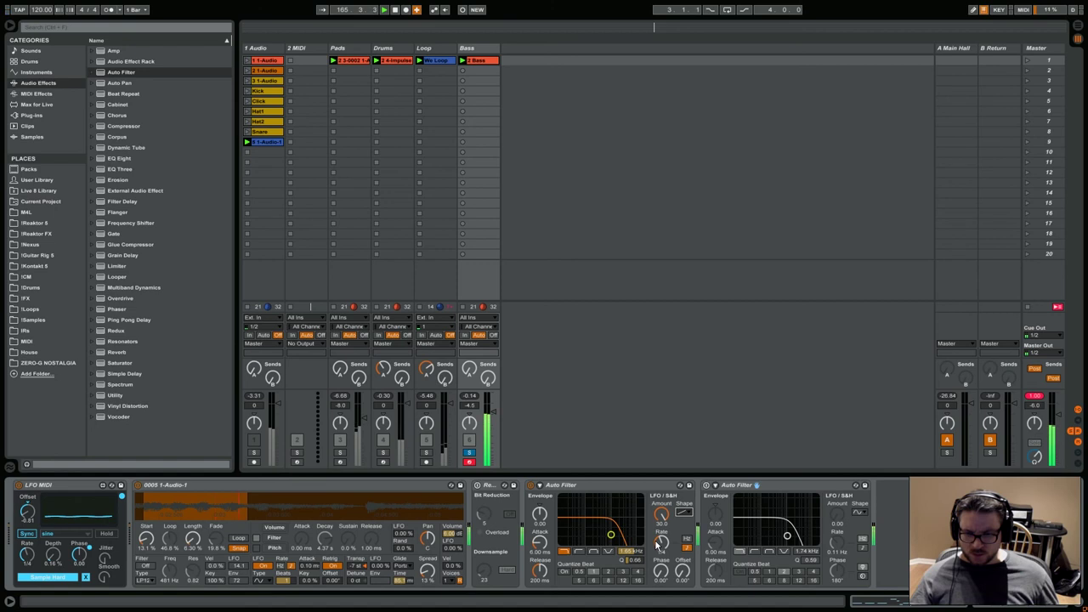
Step: Turn Redux back on and unsolo the Bass track
{"action": "left_click", "coordinate": [477, 485]}
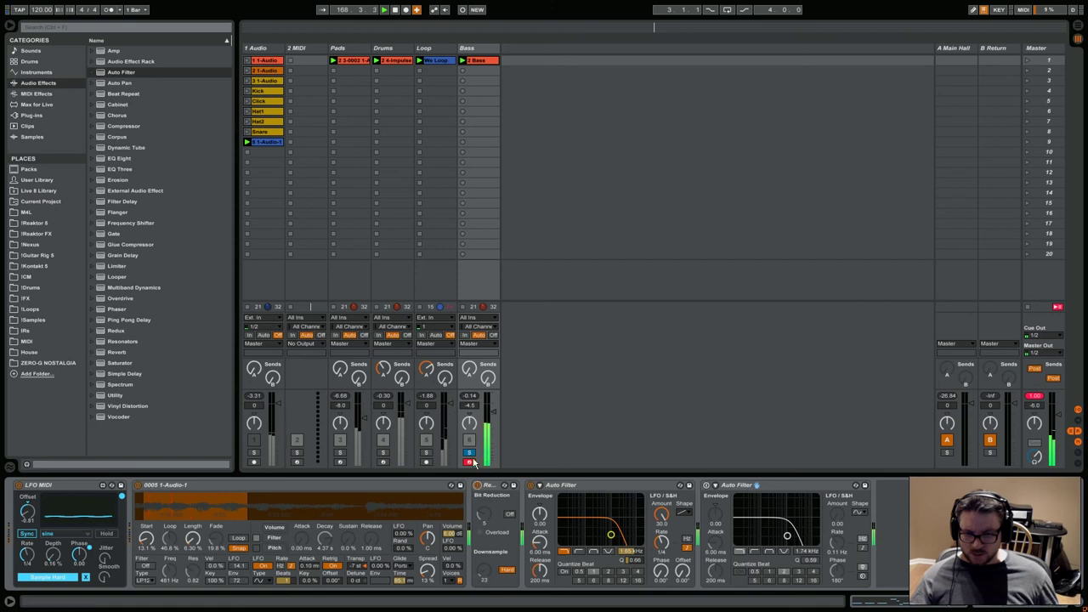
{"action": "left_click", "coordinate": [472, 452]}
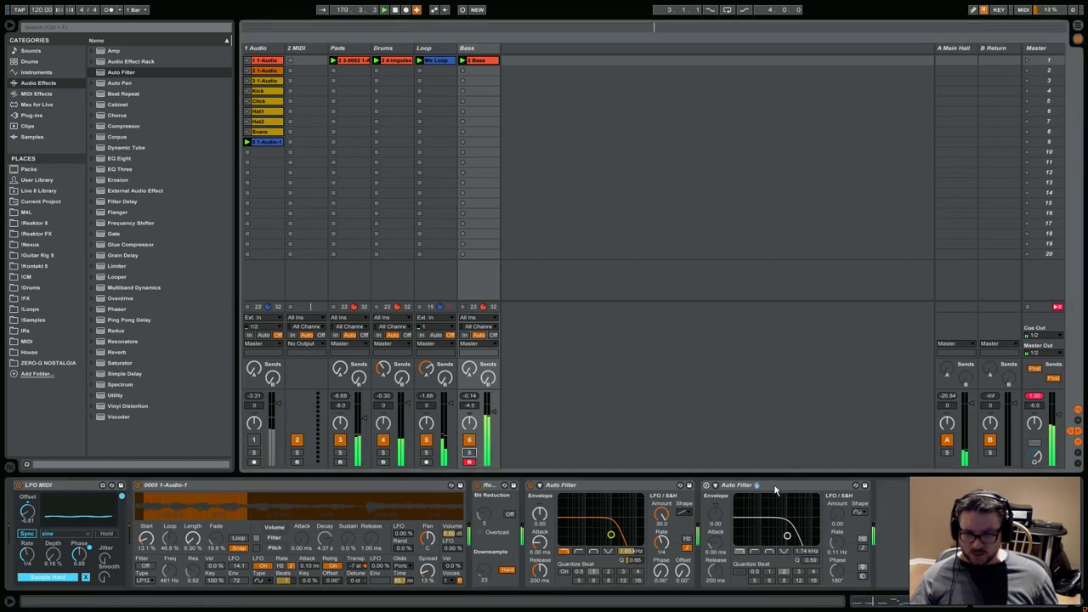
Step: Re-enable the second Auto Filter on the Bass track and delete it
{"action": "left_click", "coordinate": [706, 486]}
{"action": "right_click", "coordinate": [793, 485]}
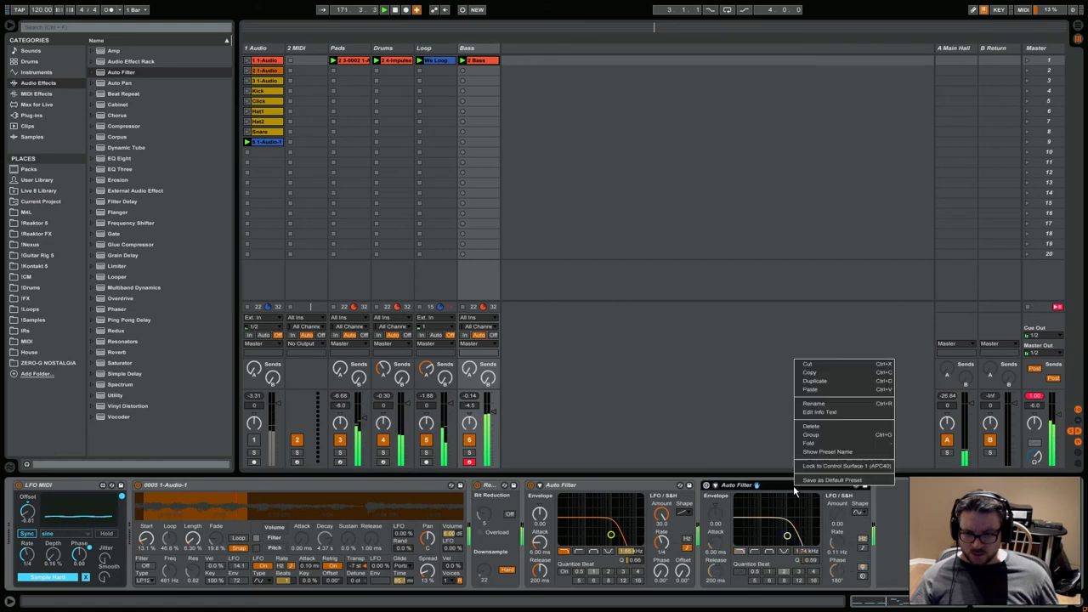
{"action": "left_click", "coordinate": [867, 426]}
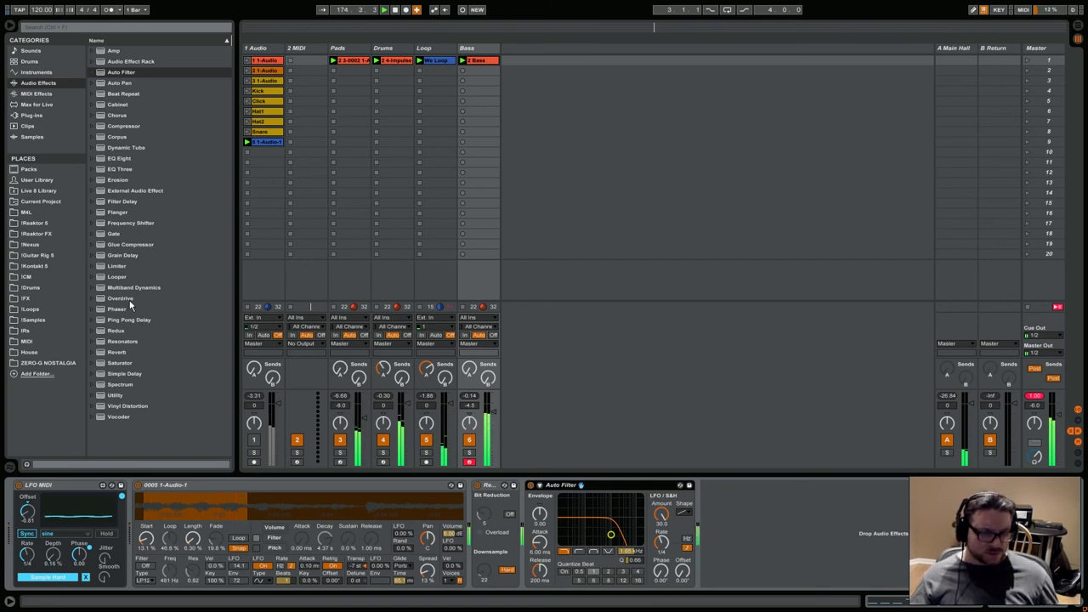
Step: Add Overdrive before the Bass track's Auto Filter and Vinyl Distortion after it, with the pinch frequency at about 2.60 kHz
{"action": "left_click_drag", "start_coordinate": [128, 300], "coordinate": [482, 514]}
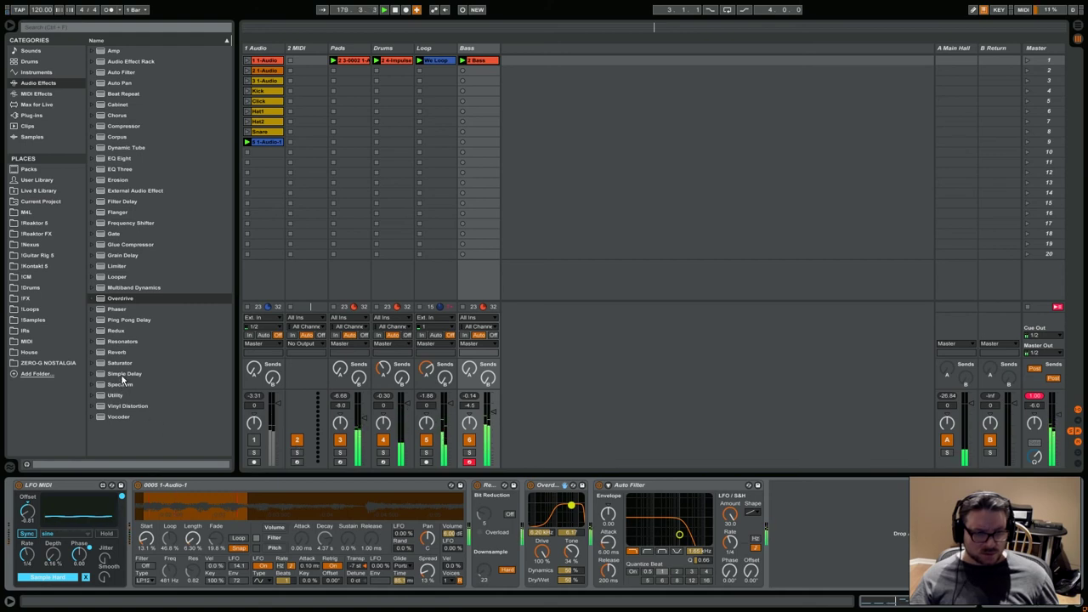
{"action": "left_click_drag", "start_coordinate": [125, 405], "coordinate": [792, 517]}
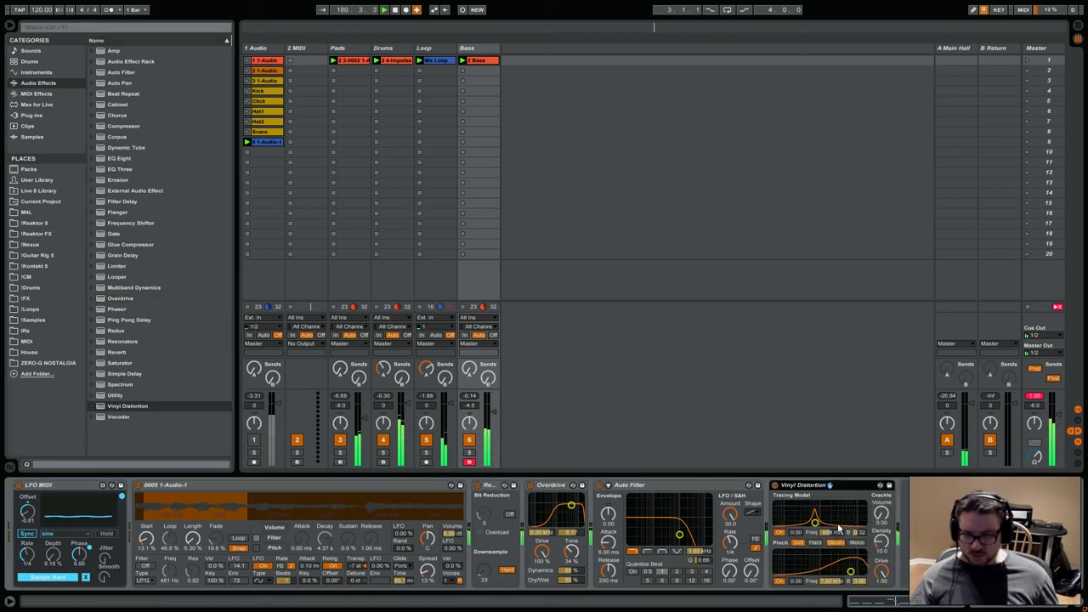
{"action": "mouse_move", "coordinate": [850, 567]}
{"action": "left_mouse_down"}
{"action": "mouse_move", "coordinate": [822, 566]}
{"action": "mouse_move", "coordinate": [834, 567]}
{"action": "left_mouse_up"}
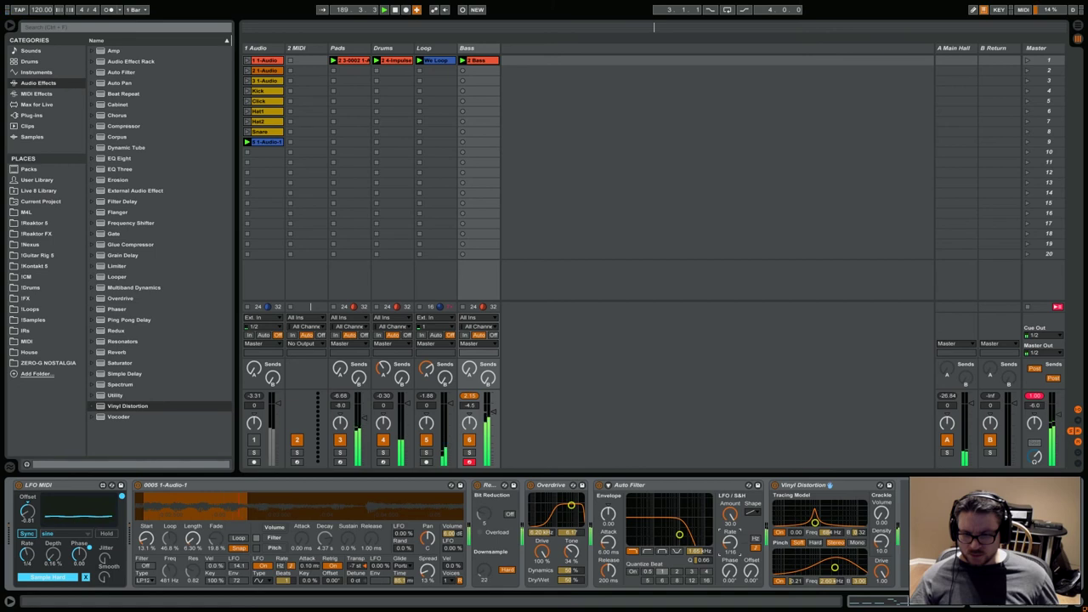
Step: Set the Auto Filter's LFO to a falling sawtooth at 1/16 rate and try the filter on the other side of Vinyl Distortion
{"action": "left_click", "coordinate": [751, 512]}
{"action": "left_click", "coordinate": [753, 556]}
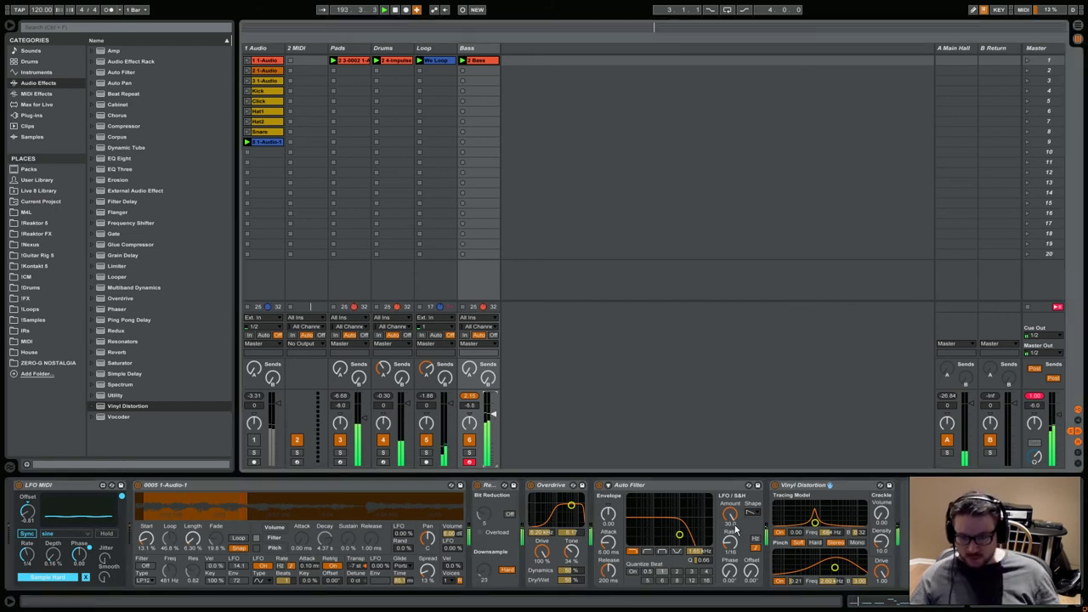
{"action": "left_click_drag", "start_coordinate": [657, 492], "coordinate": [895, 492]}
{"action": "left_click_drag", "start_coordinate": [816, 484], "coordinate": [622, 491]}
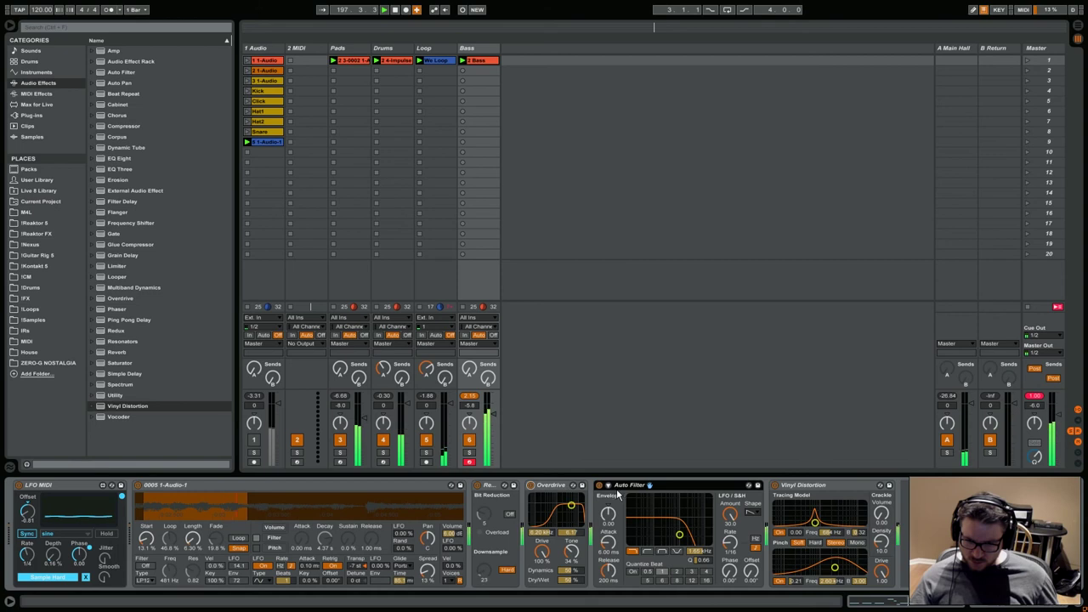
Step: Solo the Bass with only Vinyl Distortion active, and set its tracing frequency to about 436 Hz and pinch frequency to about 3.02 kHz
{"action": "left_click", "coordinate": [478, 485]}
{"action": "left_click", "coordinate": [599, 484]}
{"action": "left_click", "coordinate": [774, 484]}
{"action": "left_click", "coordinate": [468, 451]}
{"action": "left_click", "coordinate": [774, 486]}
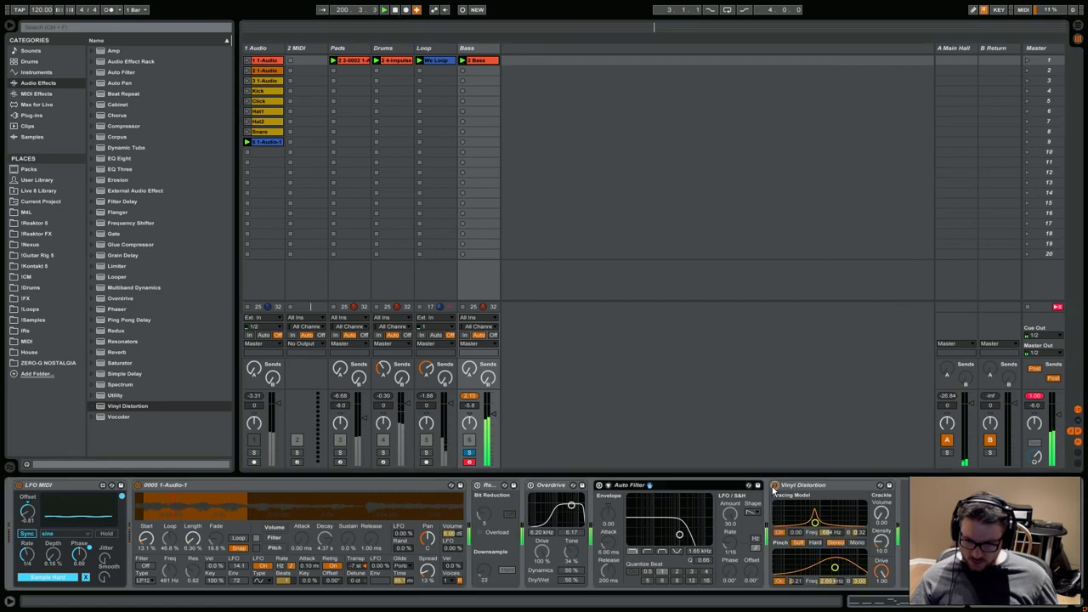
{"action": "mouse_move", "coordinate": [838, 567]}
{"action": "left_mouse_down"}
{"action": "mouse_move", "coordinate": [827, 568]}
{"action": "mouse_move", "coordinate": [837, 567]}
{"action": "left_mouse_up"}
{"action": "mouse_move", "coordinate": [814, 520]}
{"action": "left_mouse_down"}
{"action": "mouse_move", "coordinate": [858, 513]}
{"action": "mouse_move", "coordinate": [786, 520]}
{"action": "mouse_move", "coordinate": [807, 521]}
{"action": "left_mouse_up"}
Step: Re-enable the Auto Filter with Vinyl Distortion bypassed, and set its cutoff to about 428 Hz and LFO amount to 11.2
{"action": "left_click", "coordinate": [599, 484]}
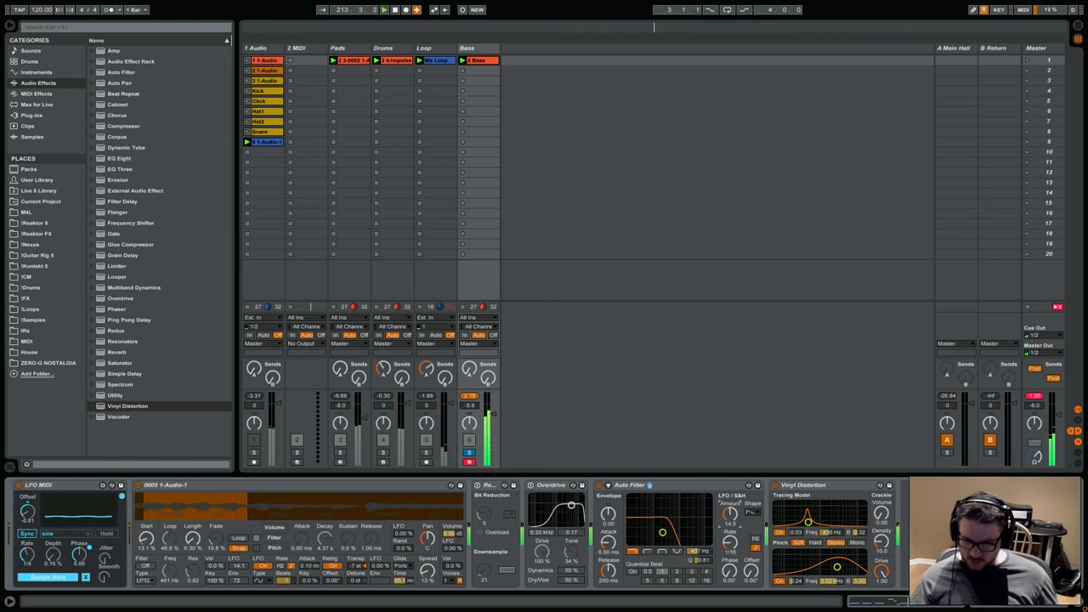
{"action": "left_click", "coordinate": [774, 485]}
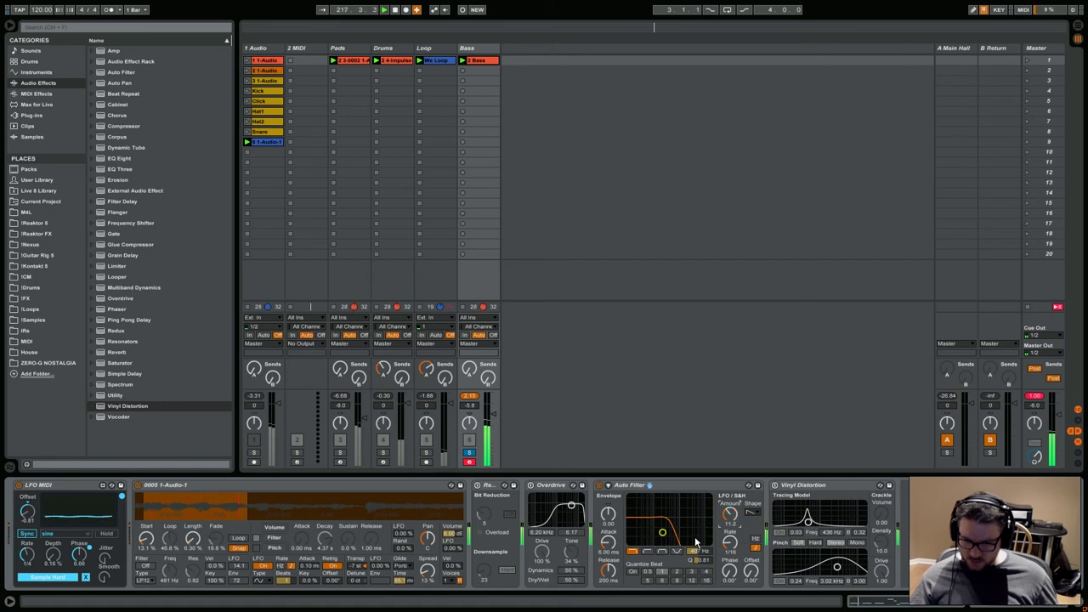
{"action": "left_click_drag", "start_coordinate": [695, 550], "coordinate": [643, 548]}
Step: Isolate Overdrive by bypassing the Auto Filter, and set it to about 2.32 kHz, bandwidth 4.75, tone 55% and dry/wet 88%
{"action": "left_click", "coordinate": [531, 486]}
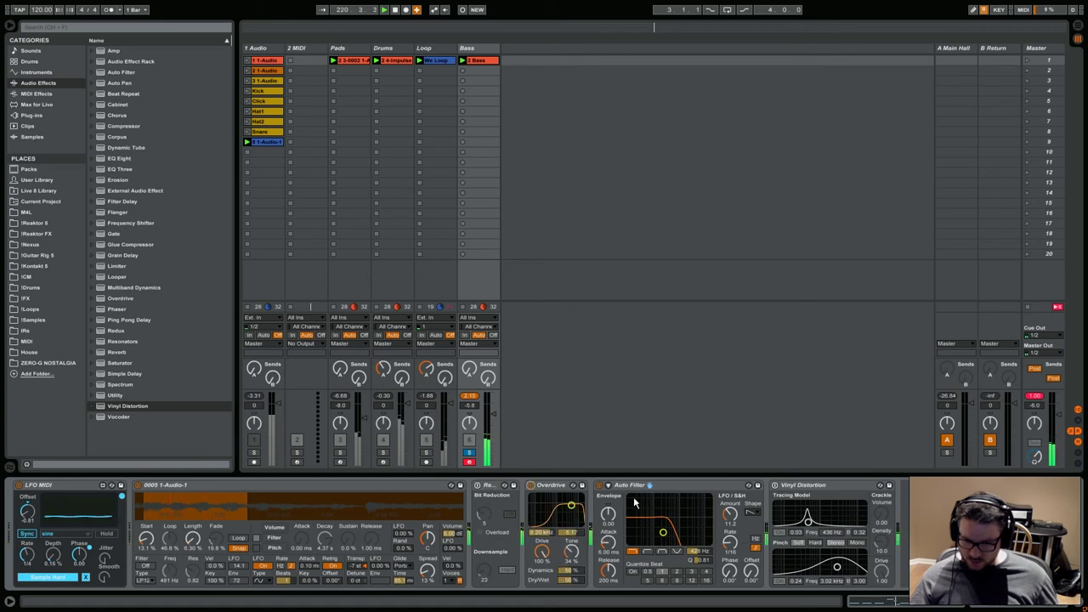
{"action": "left_click", "coordinate": [599, 485]}
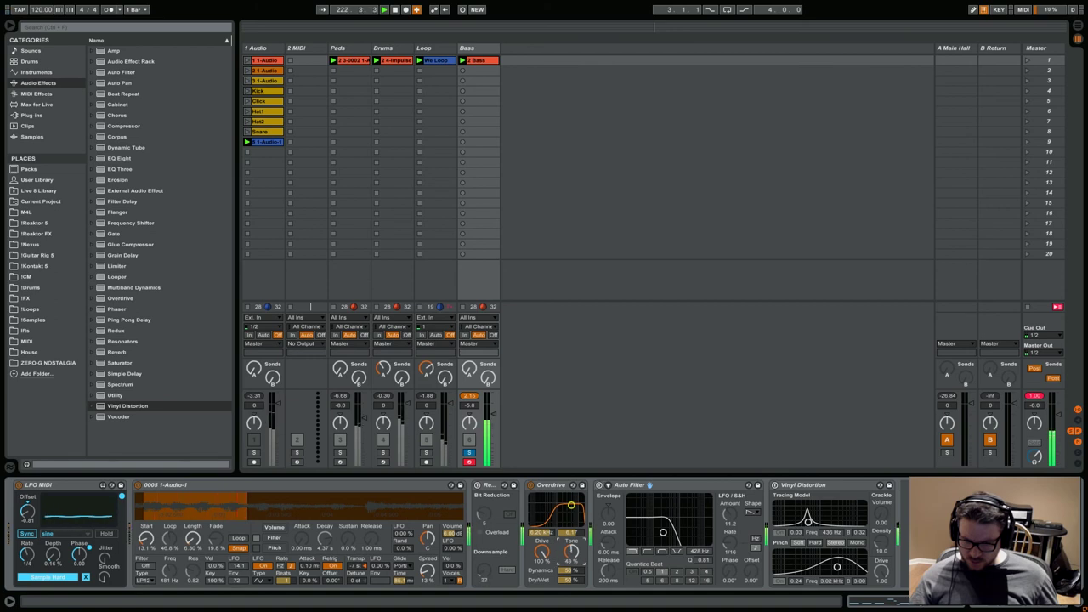
{"action": "left_click_drag", "start_coordinate": [539, 533], "coordinate": [569, 561]}
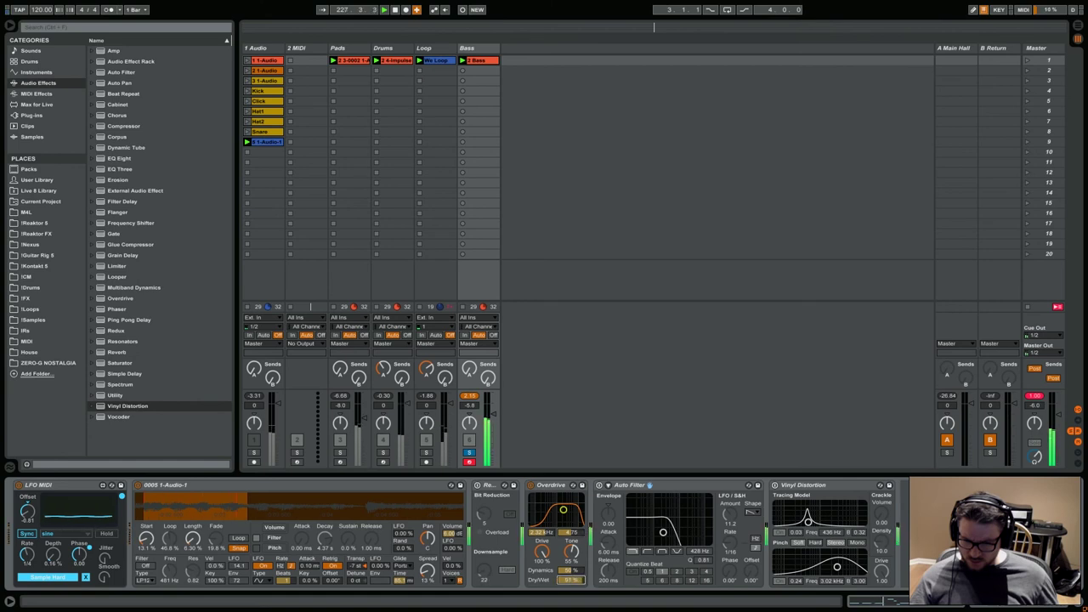
Step: Turn all the Bass effects back on and move Redux between Overdrive and the Auto Filter
{"action": "left_click", "coordinate": [478, 486]}
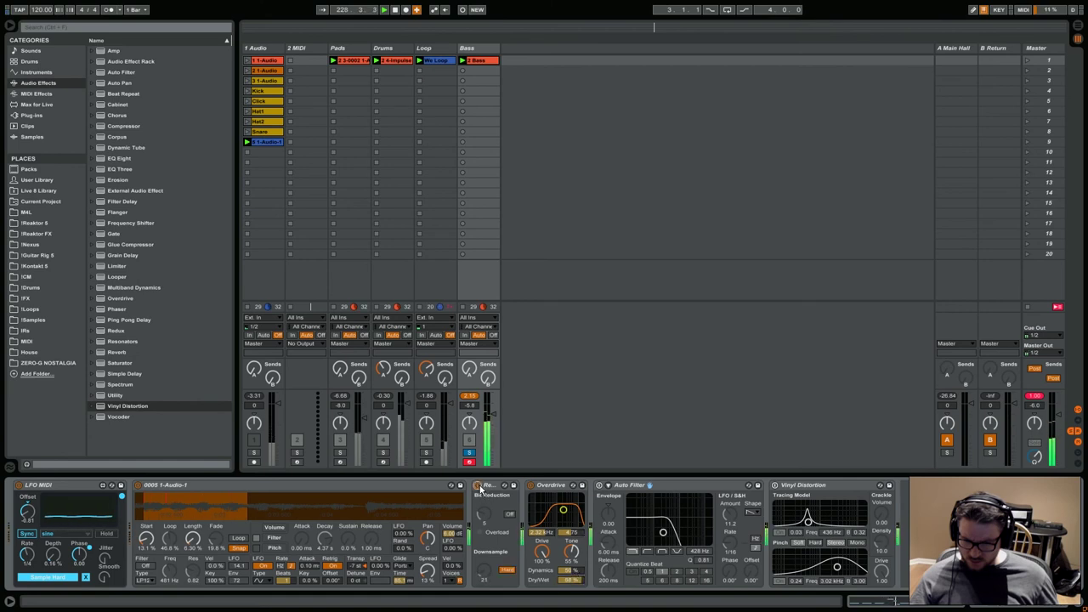
{"action": "key", "text": "ctrl+x"}
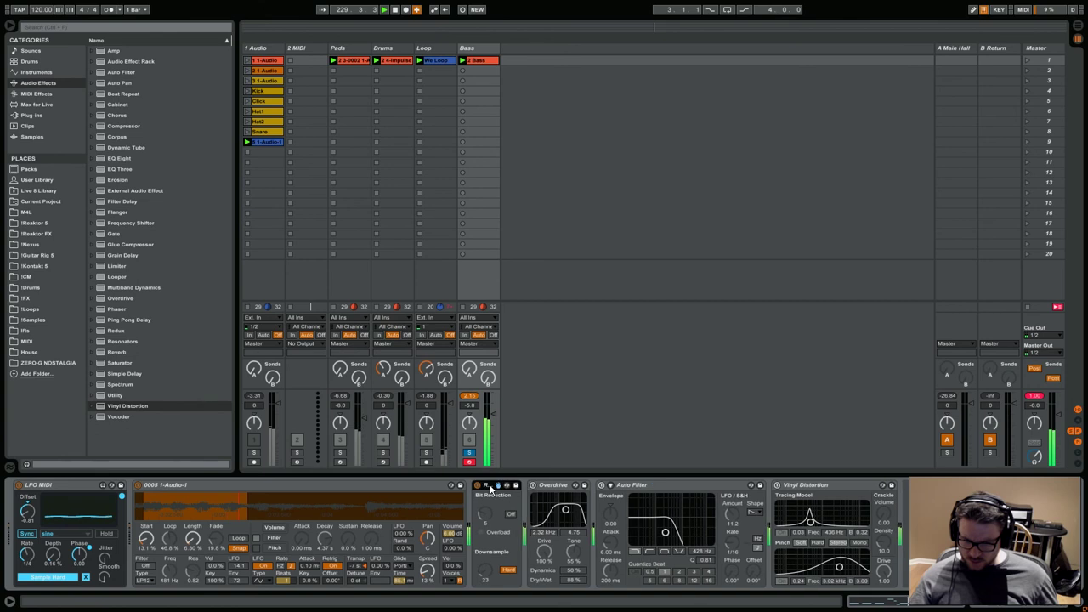
{"action": "key", "text": "ctrl+v"}
{"action": "left_click", "coordinate": [479, 489]}
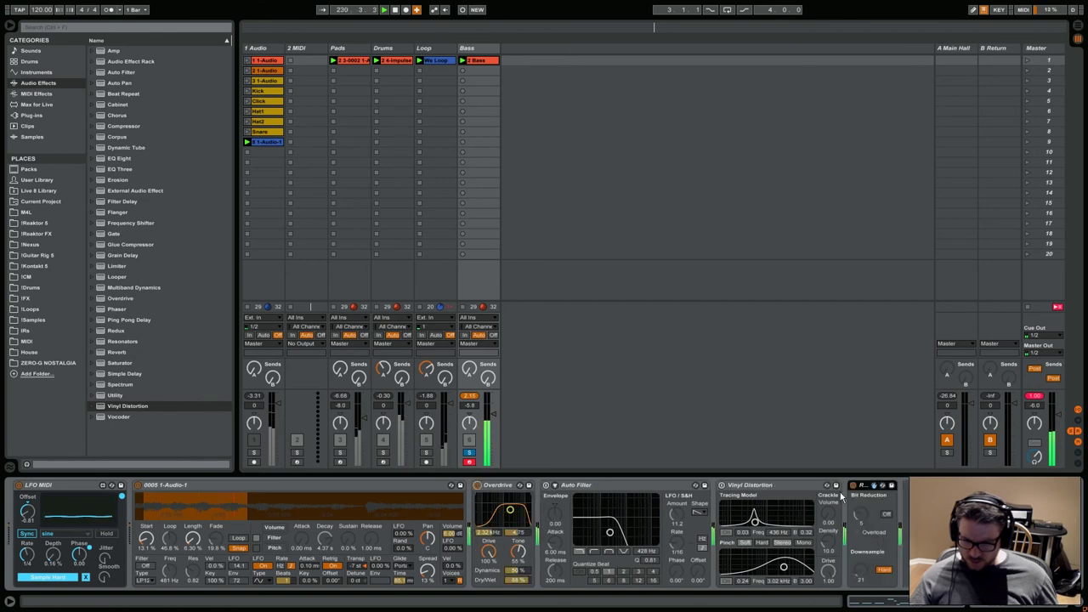
{"action": "left_click", "coordinate": [548, 493]}
{"action": "left_click", "coordinate": [723, 489]}
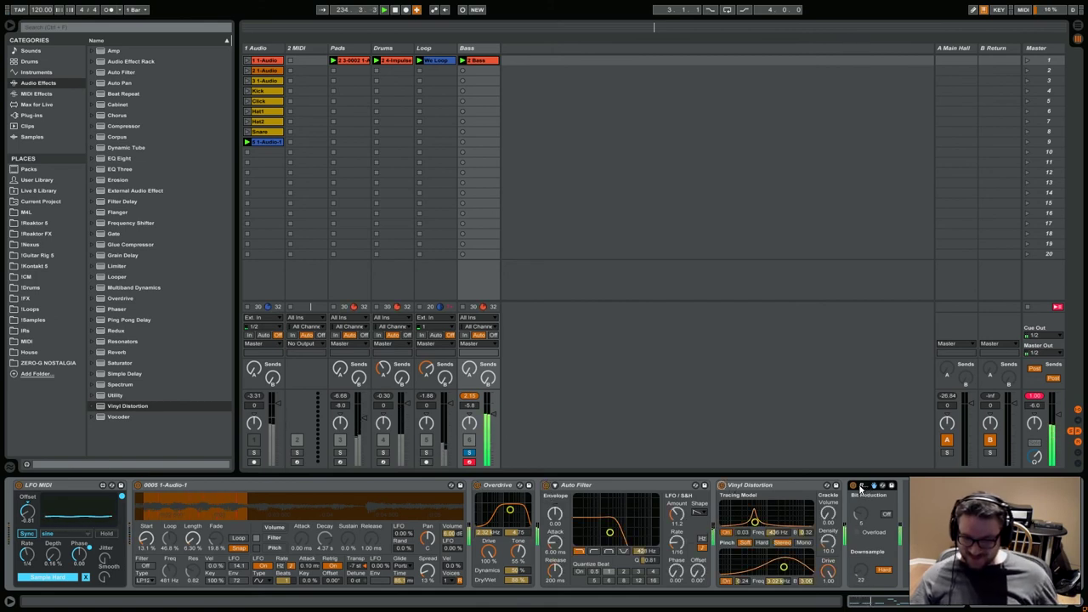
{"action": "left_click_drag", "start_coordinate": [859, 491], "coordinate": [560, 492]}
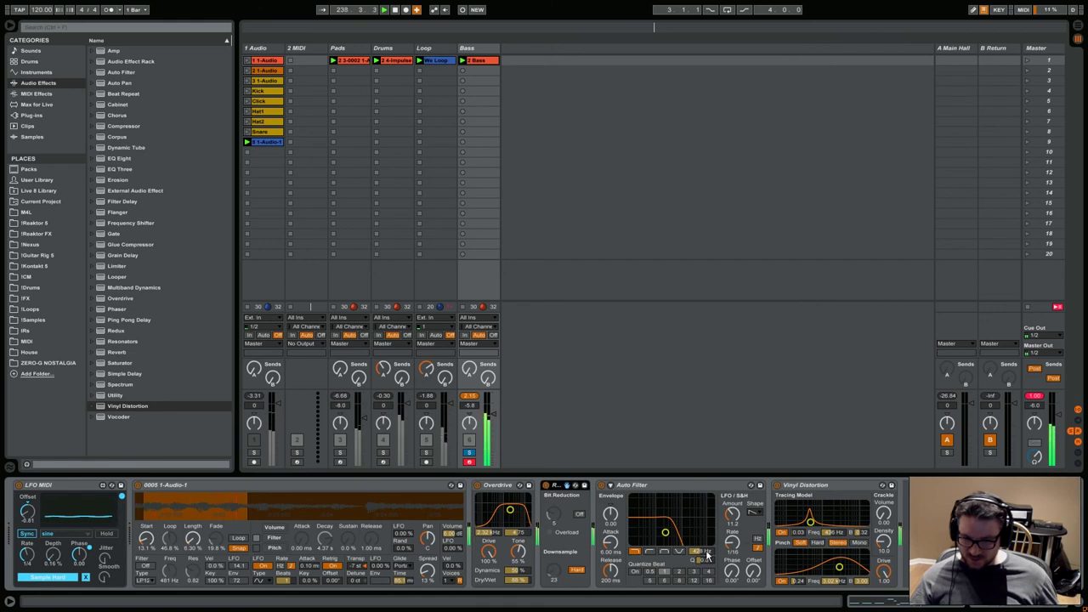
Step: Delete Redux and the LFO MIDI device from the Bass track
{"action": "right_click", "coordinate": [544, 486]}
{"action": "left_click", "coordinate": [583, 434]}
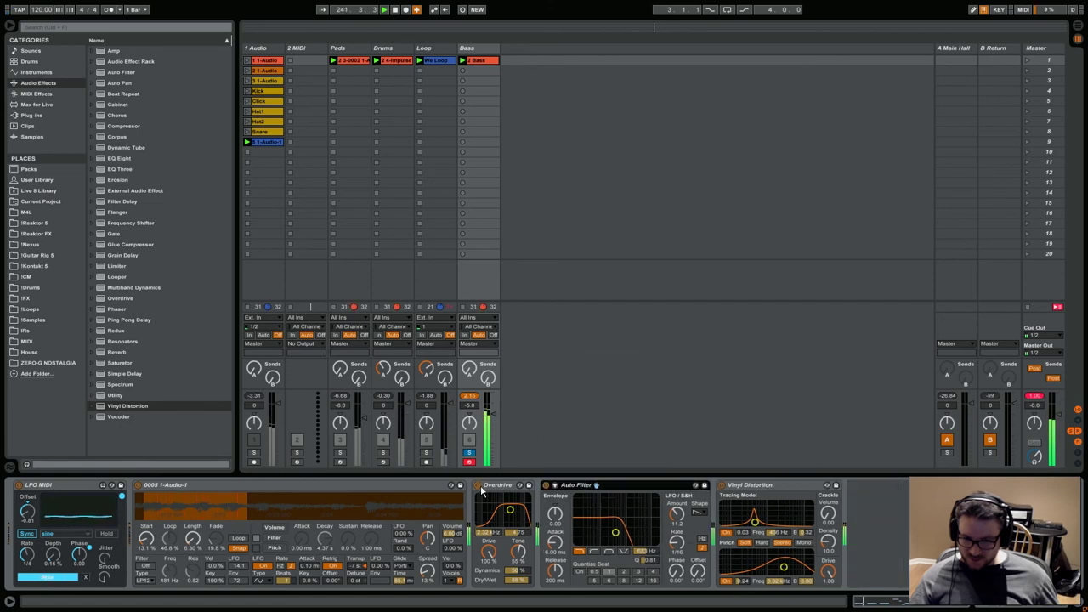
{"action": "right_click", "coordinate": [69, 484]}
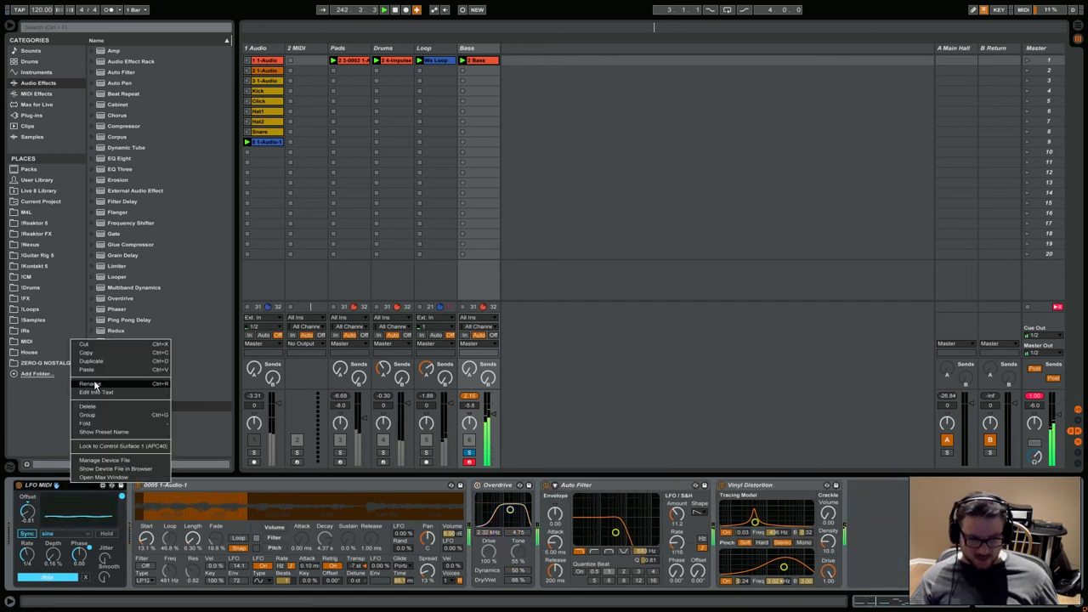
{"action": "left_click", "coordinate": [99, 407]}
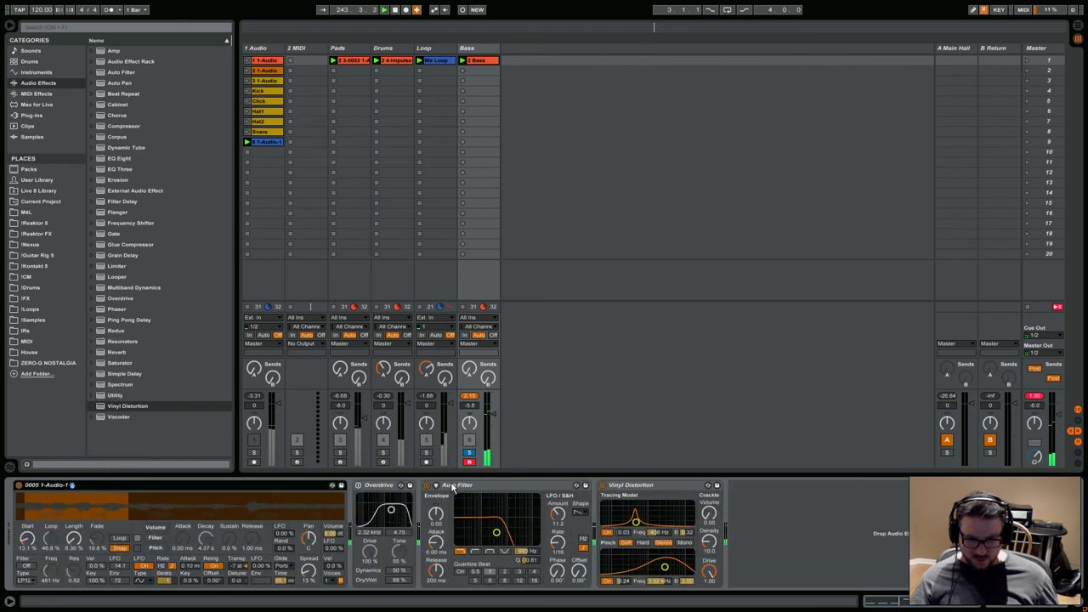
Step: With Vinyl Distortion bypassed, set Overdrive to about 1.04 kHz and the Auto Filter to about 3.61 kHz with an LFO amount of 30
{"action": "left_click_drag", "start_coordinate": [390, 510], "coordinate": [384, 512]}
{"action": "mouse_move", "coordinate": [497, 533]}
{"action": "left_mouse_down"}
{"action": "mouse_move", "coordinate": [486, 535]}
{"action": "mouse_move", "coordinate": [510, 534]}
{"action": "mouse_move", "coordinate": [494, 533]}
{"action": "left_mouse_up"}
{"action": "left_click", "coordinate": [602, 486]}
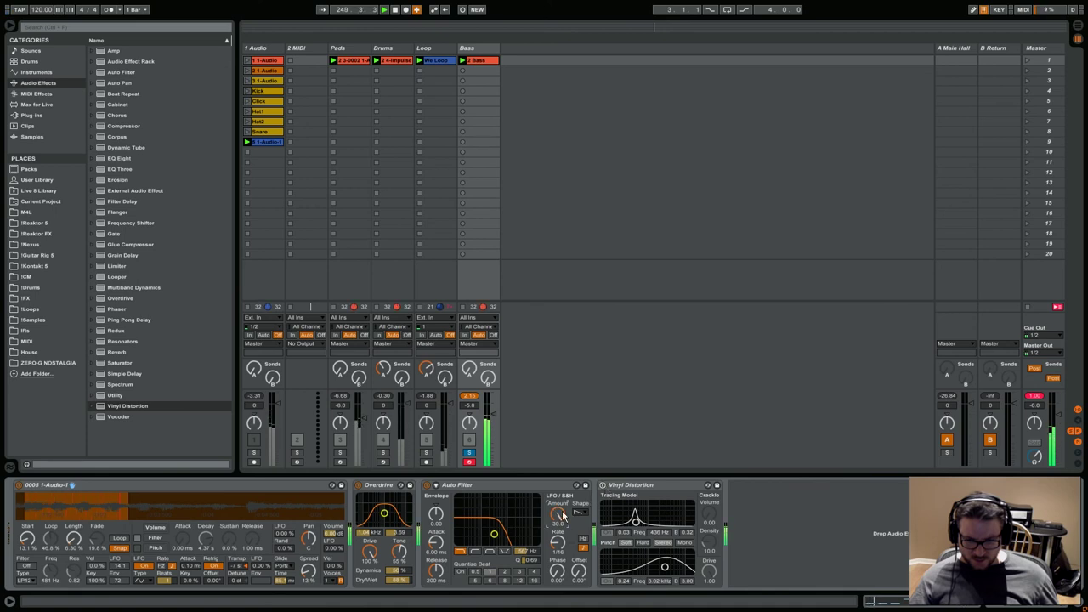
{"action": "left_click", "coordinate": [470, 451]}
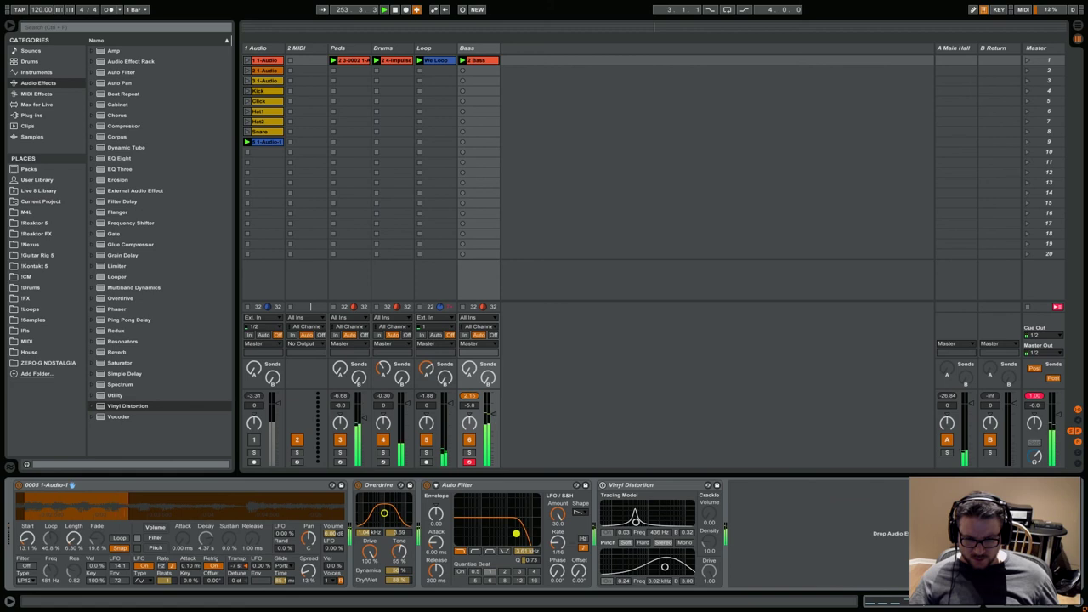
Step: Check the Bass soloed and in the mix, re-enable Vinyl Distortion and set its pinch frequency to about 3.14 kHz
{"action": "left_click", "coordinate": [469, 451]}
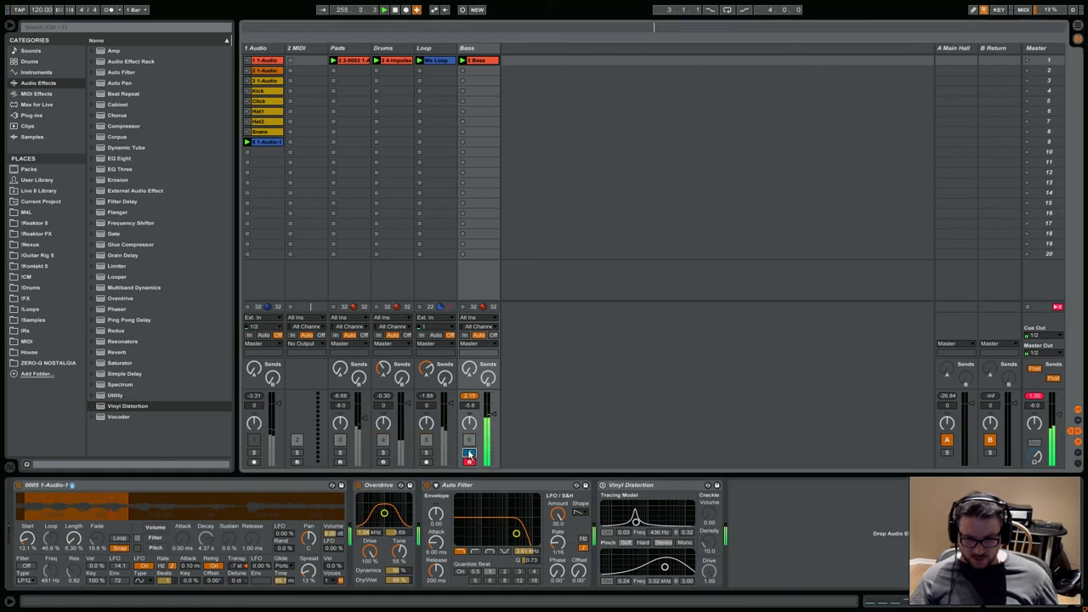
{"action": "left_click", "coordinate": [469, 453]}
{"action": "left_click_drag", "start_coordinate": [687, 563], "coordinate": [691, 560]}
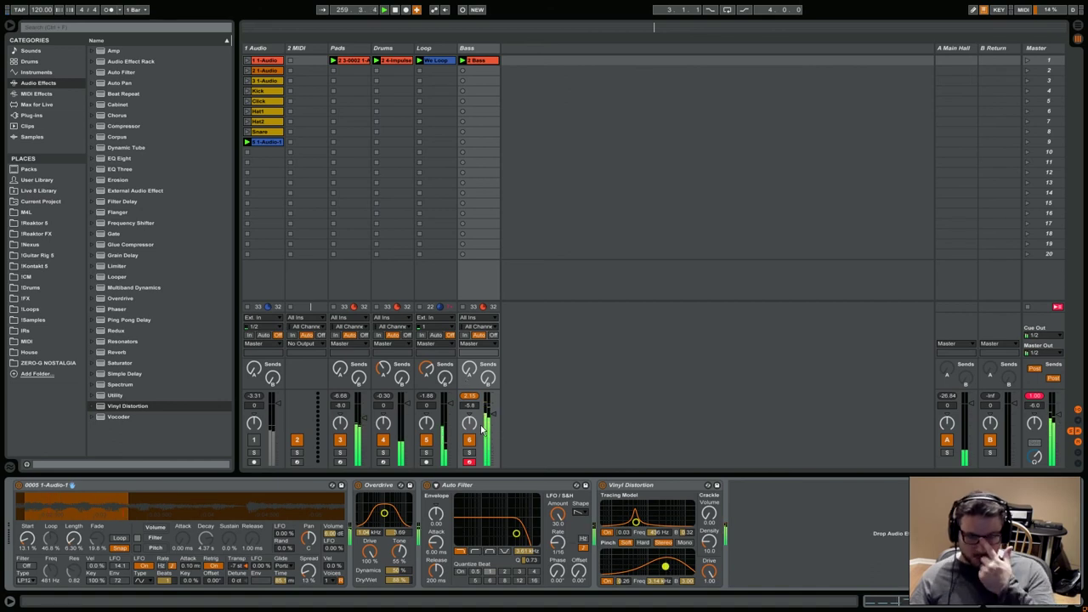
Step: Give the soloed Bass track a small Main Hall send, and solo the Loop track with its Main Hall send raised
{"action": "left_click", "coordinate": [468, 453]}
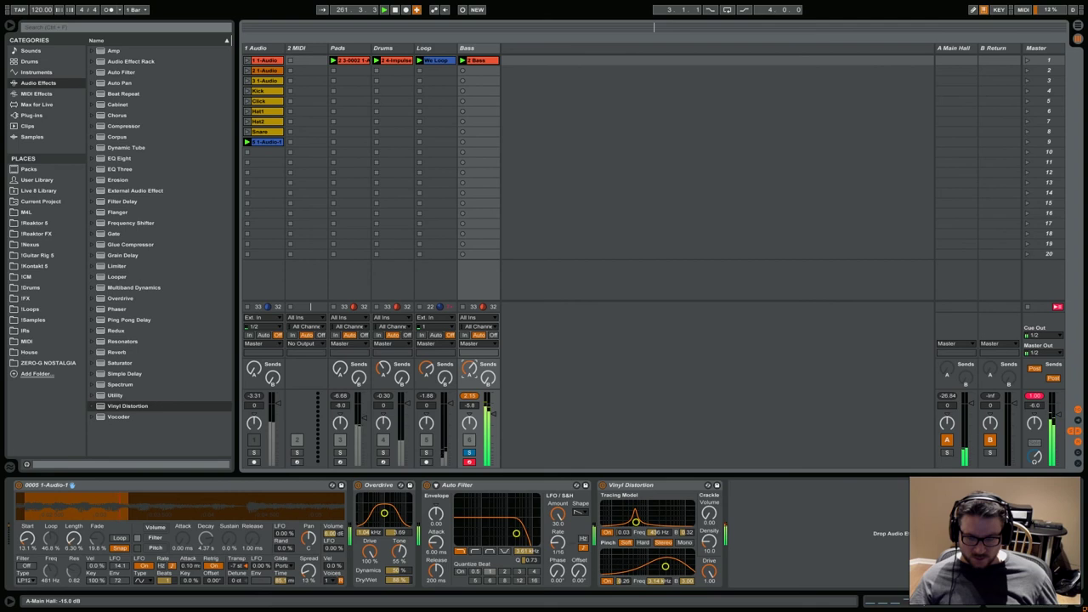
{"action": "left_click_drag", "start_coordinate": [468, 367], "coordinate": [469, 378]}
{"action": "left_click", "coordinate": [429, 454]}
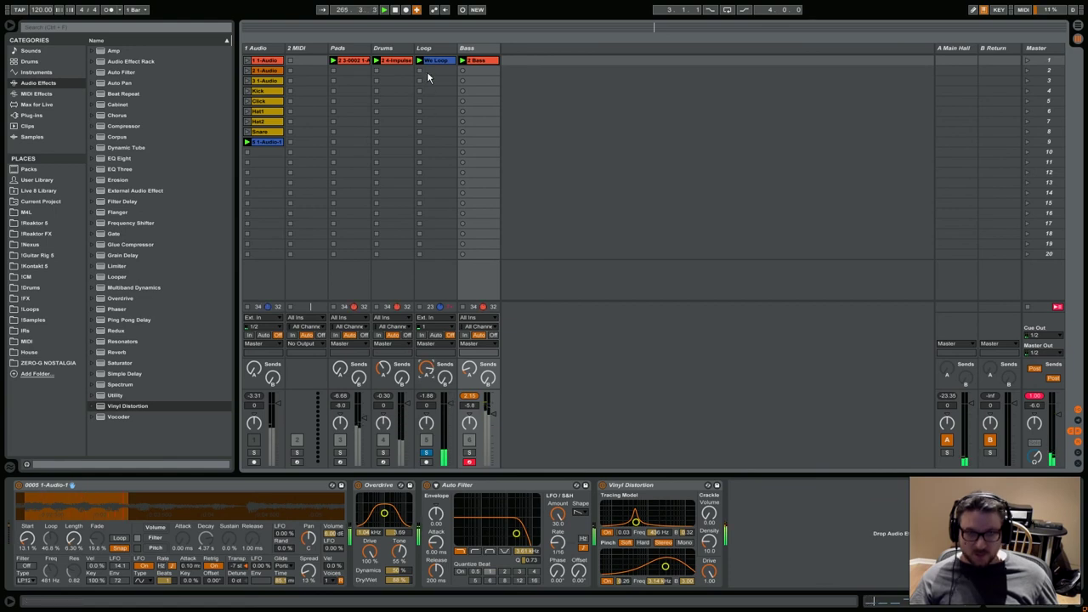
Step: Add Utility at about 6.89 dB gain and Limiter at 3.20 dB gain to the Loop track, and lower its volume to -4.2 dB
{"action": "left_click", "coordinate": [436, 48]}
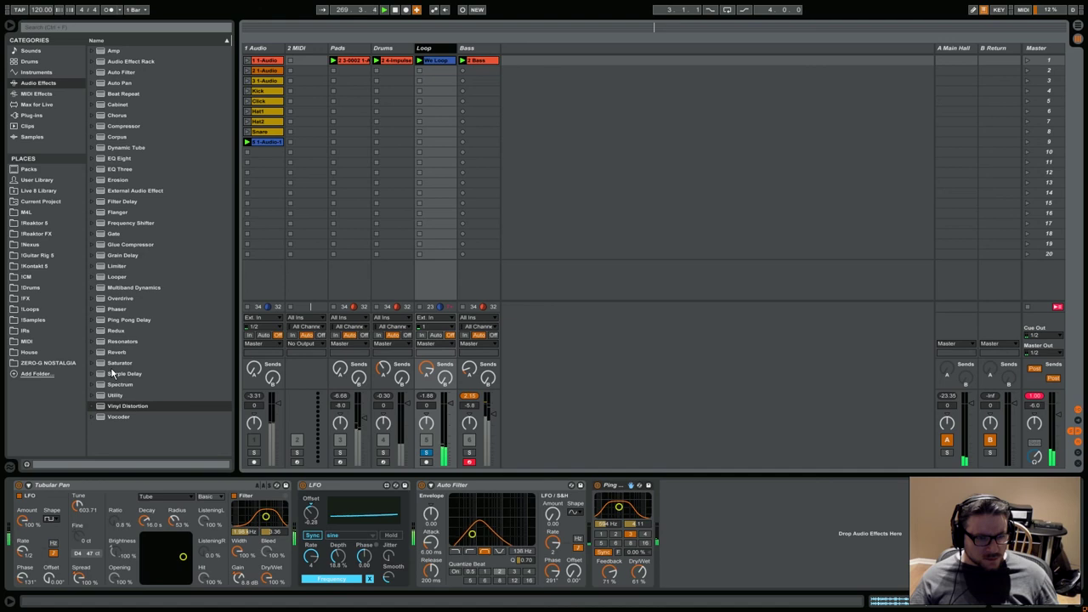
{"action": "left_click_drag", "start_coordinate": [105, 396], "coordinate": [695, 534]}
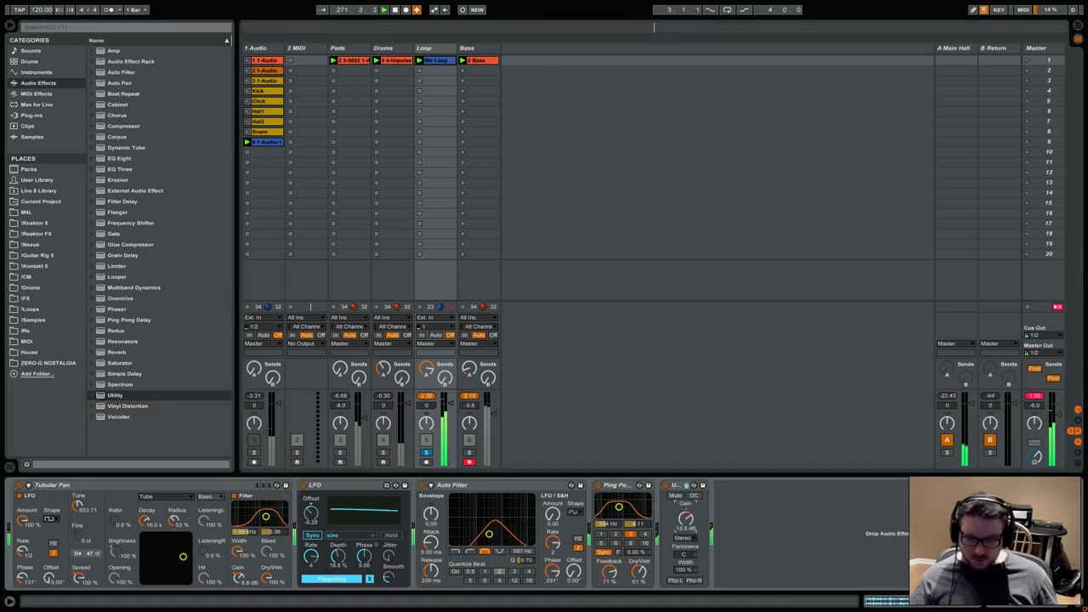
{"action": "left_click_drag", "start_coordinate": [106, 266], "coordinate": [748, 527]}
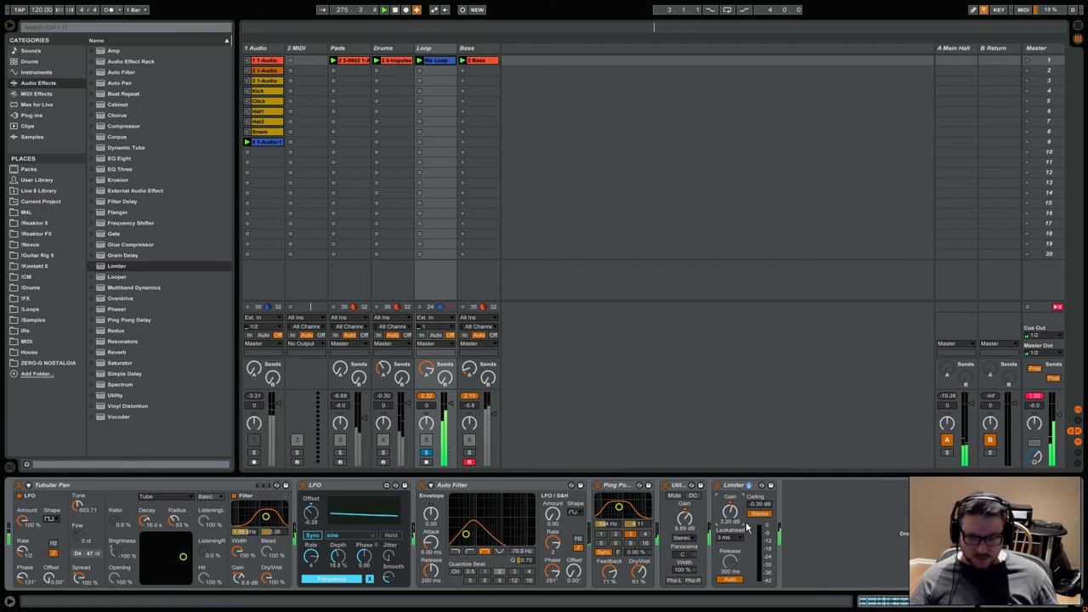
{"action": "left_click_drag", "start_coordinate": [450, 407], "coordinate": [450, 419]}
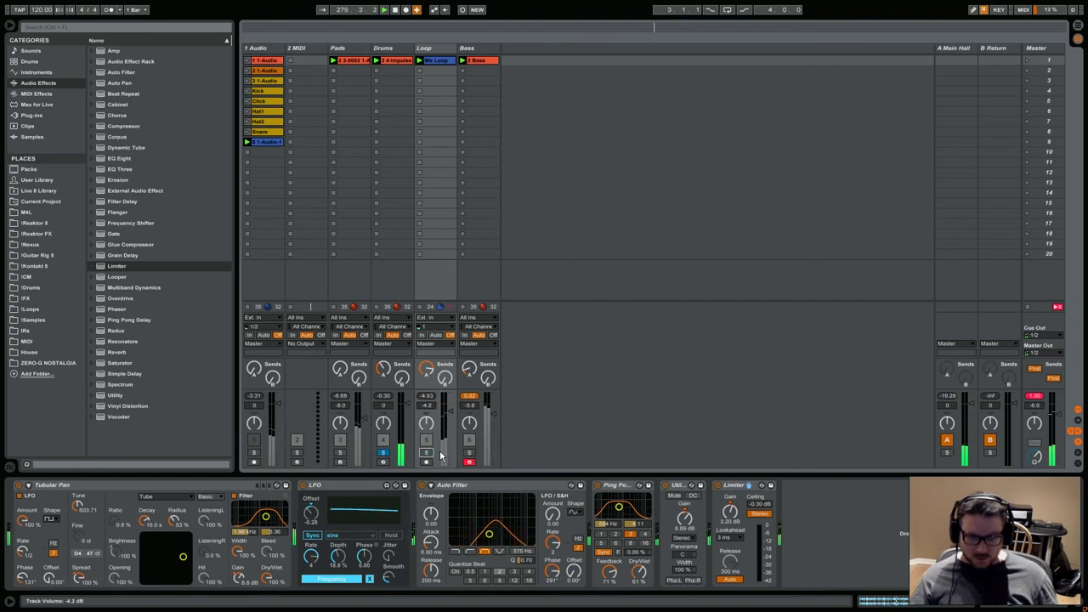
Step: Audition the Drums, Bass and Pads soloed, unsolo every track, and lower the Bass volume to -11.7 dB
{"action": "left_click", "coordinate": [469, 453]}
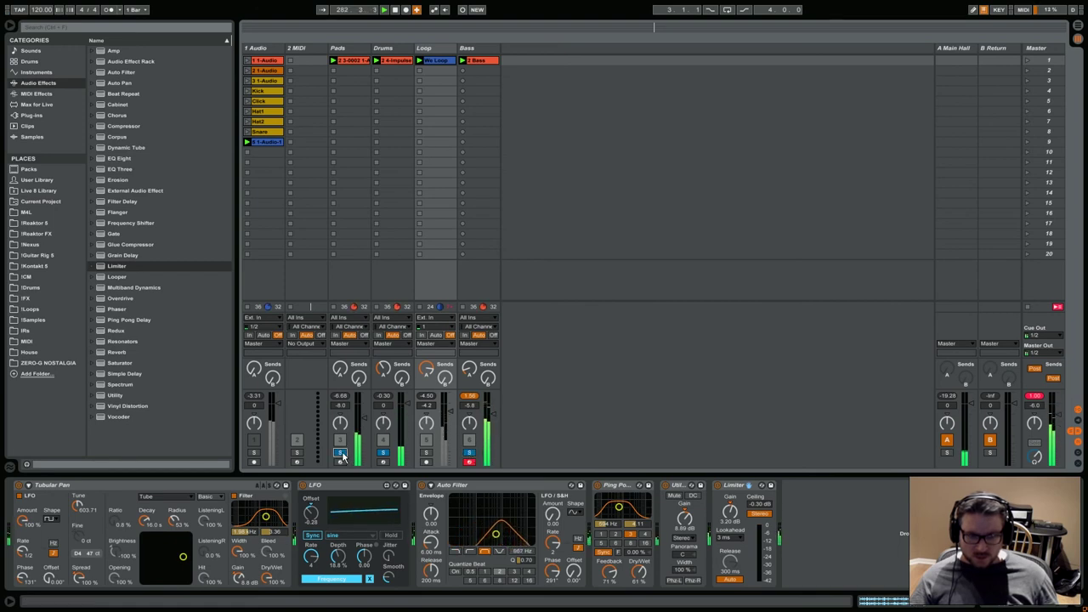
{"action": "left_click", "coordinate": [382, 453]}
{"action": "left_click", "coordinate": [469, 453]}
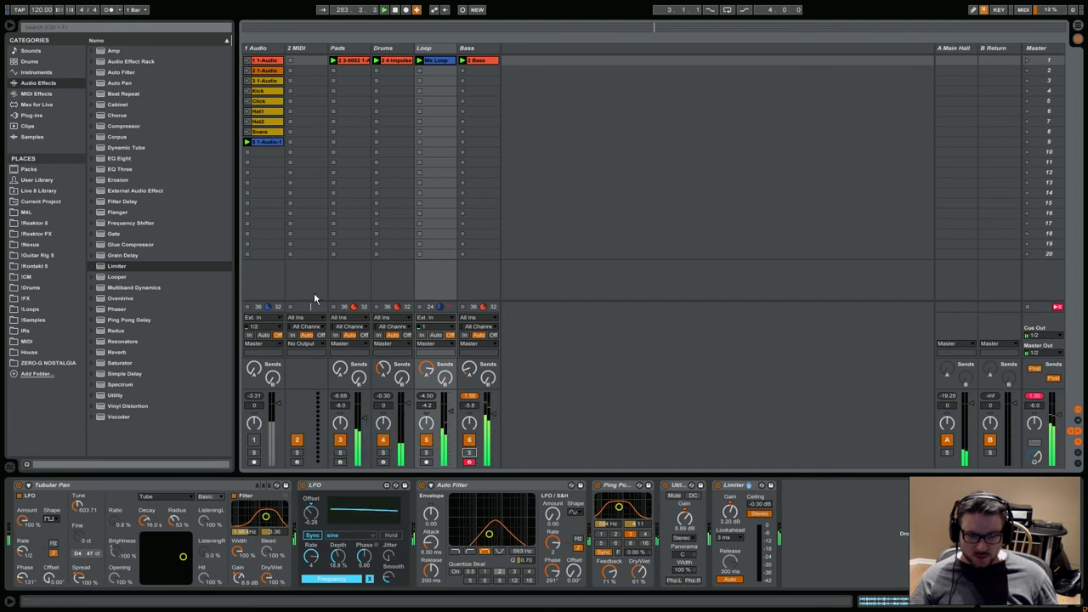
{"action": "left_click_drag", "start_coordinate": [492, 412], "coordinate": [492, 424]}
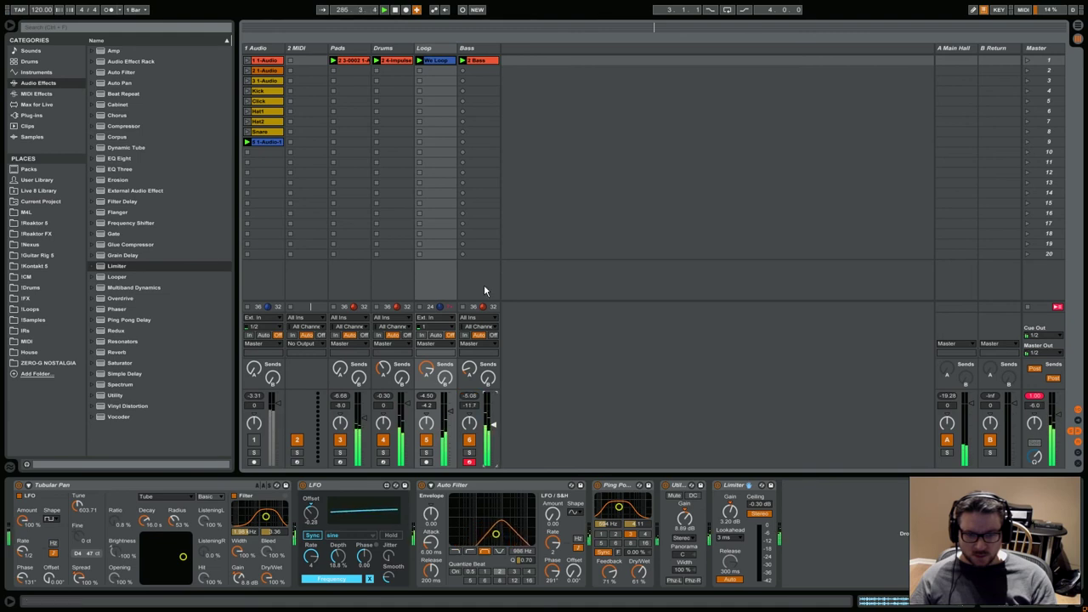
Step: Duplicate the Bass track with its devices and clip, and switch return B's sends to pre-fader
{"action": "left_click", "coordinate": [474, 49]}
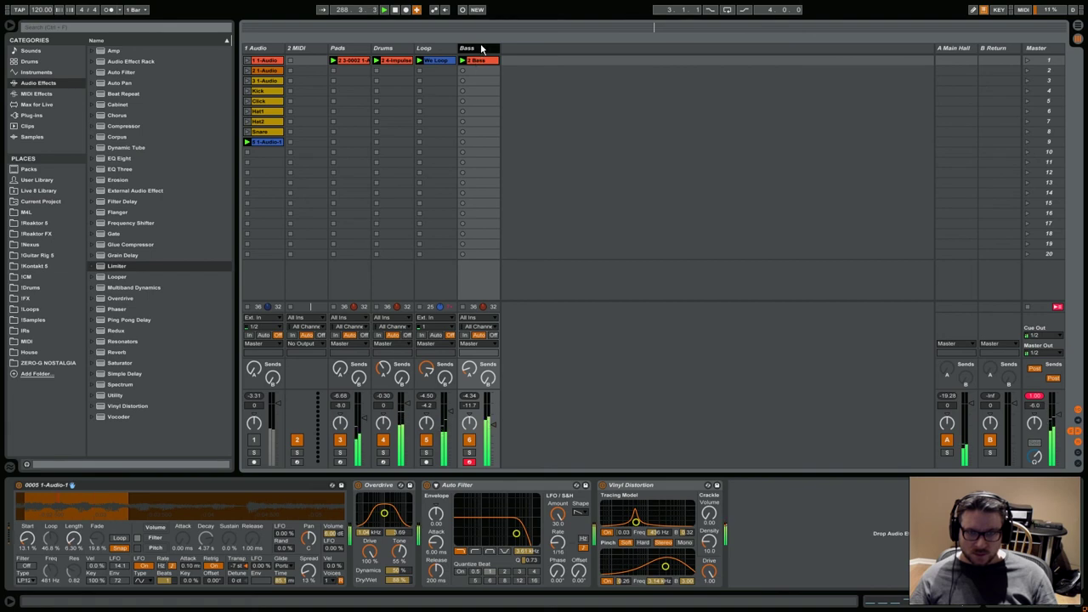
{"action": "right_click", "coordinate": [481, 48]}
{"action": "left_click", "coordinate": [529, 66]}
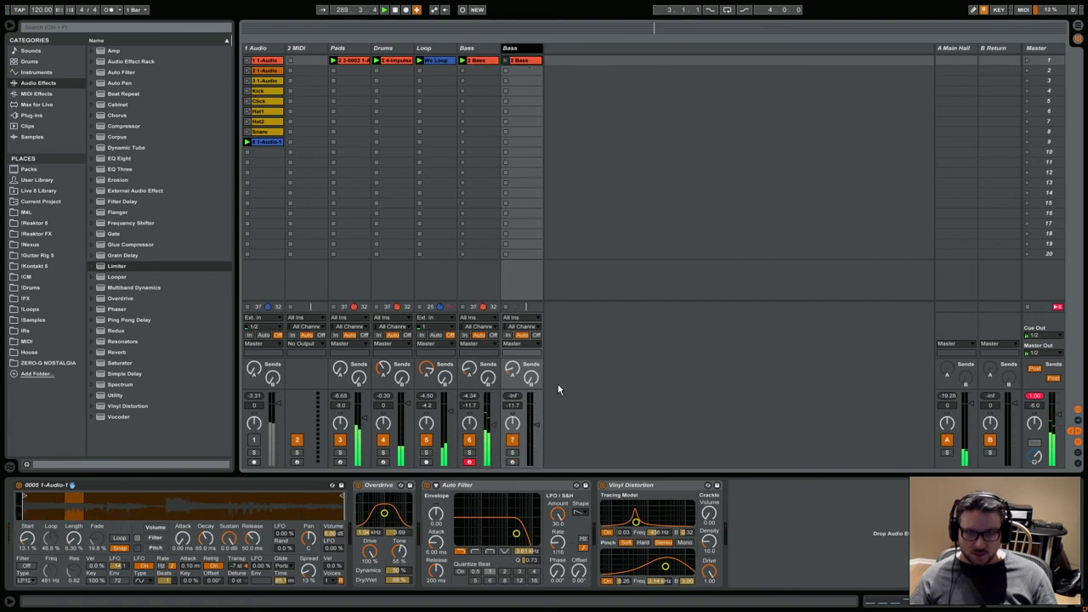
{"action": "left_click", "coordinate": [1052, 378]}
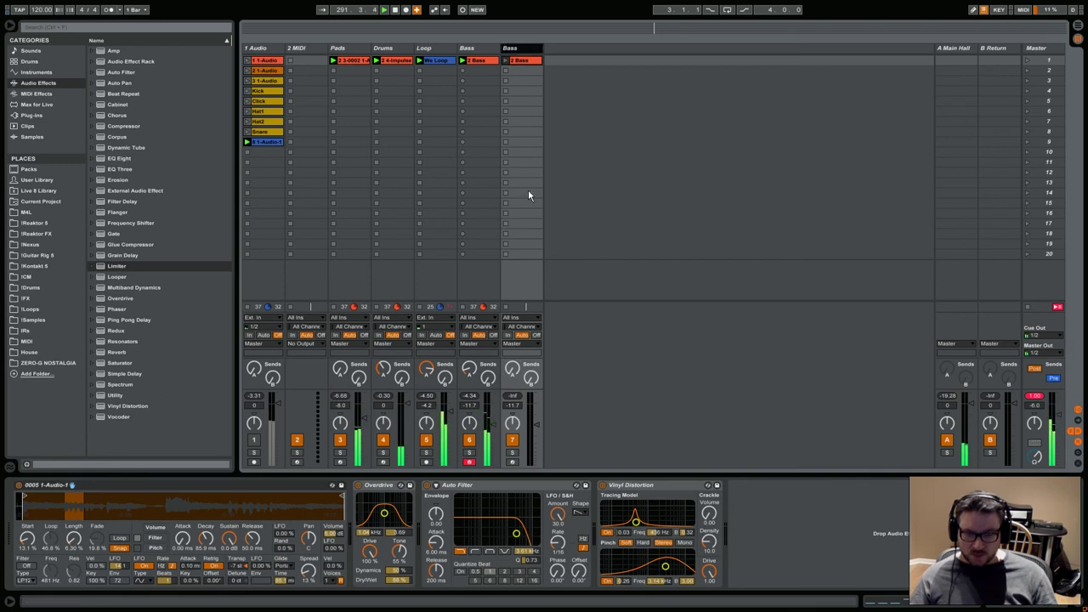
Step: Remove all audio effects from the duplicate Bass track, launch its clip, and raise its return B send to 0.0 dB
{"action": "left_click", "coordinate": [393, 486]}
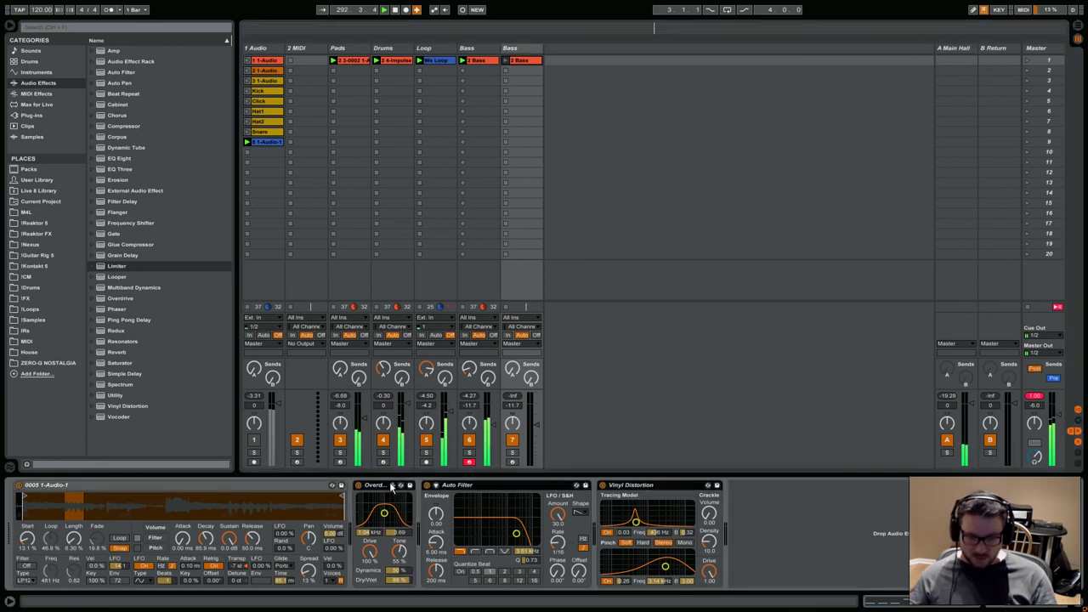
{"action": "key", "text": "ctrl+a"}
{"action": "key", "text": "Delete"}
{"action": "left_click", "coordinate": [514, 62]}
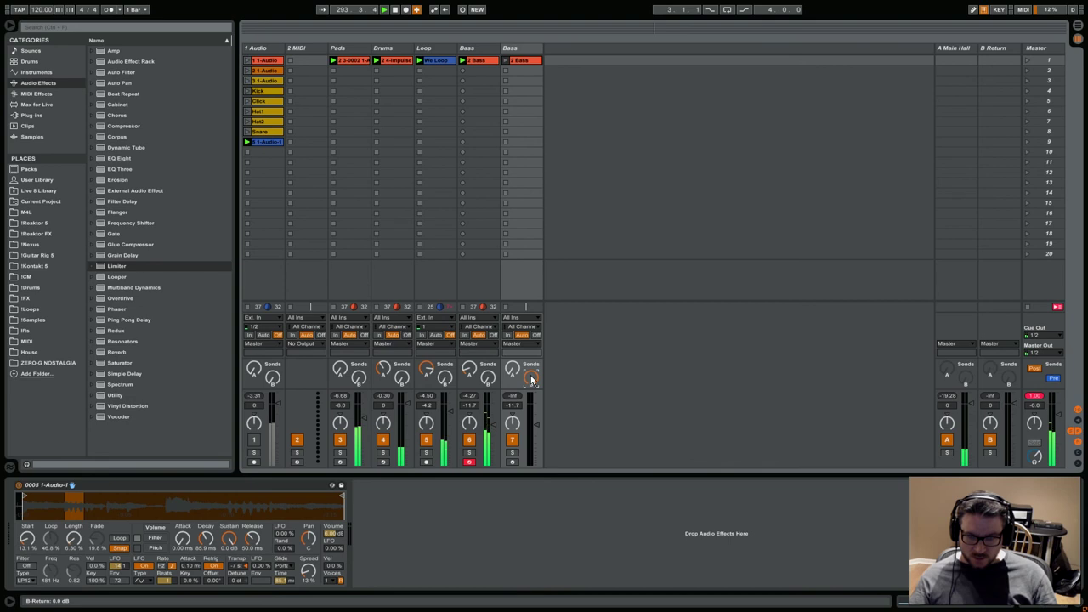
{"action": "left_click", "coordinate": [506, 61]}
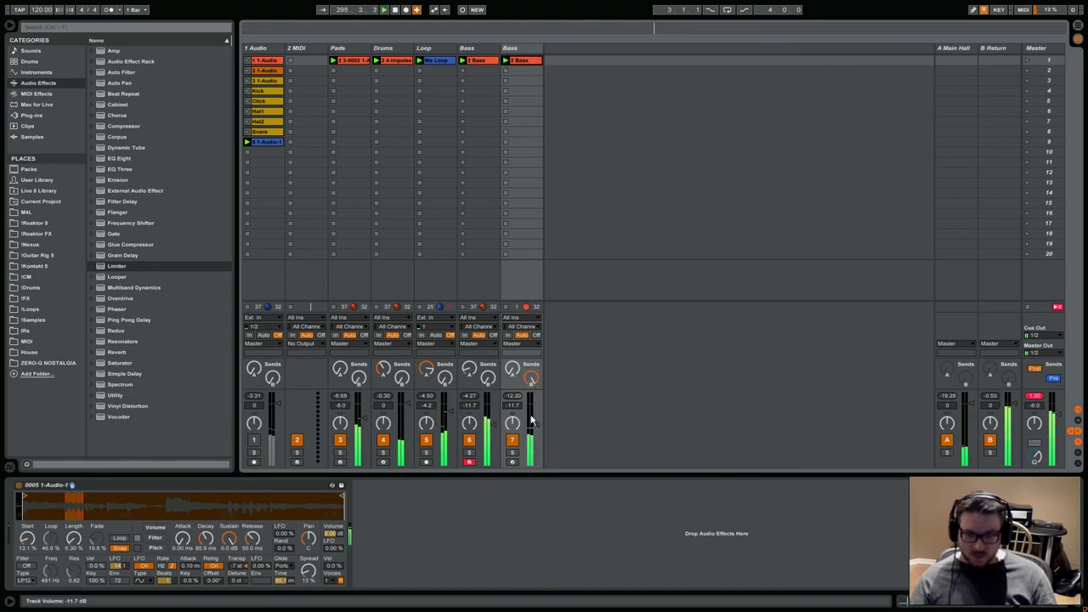
Step: Lower the duplicate Bass volume to -61.0 dB and solo both Bass tracks together
{"action": "left_click_drag", "start_coordinate": [536, 418], "coordinate": [535, 462]}
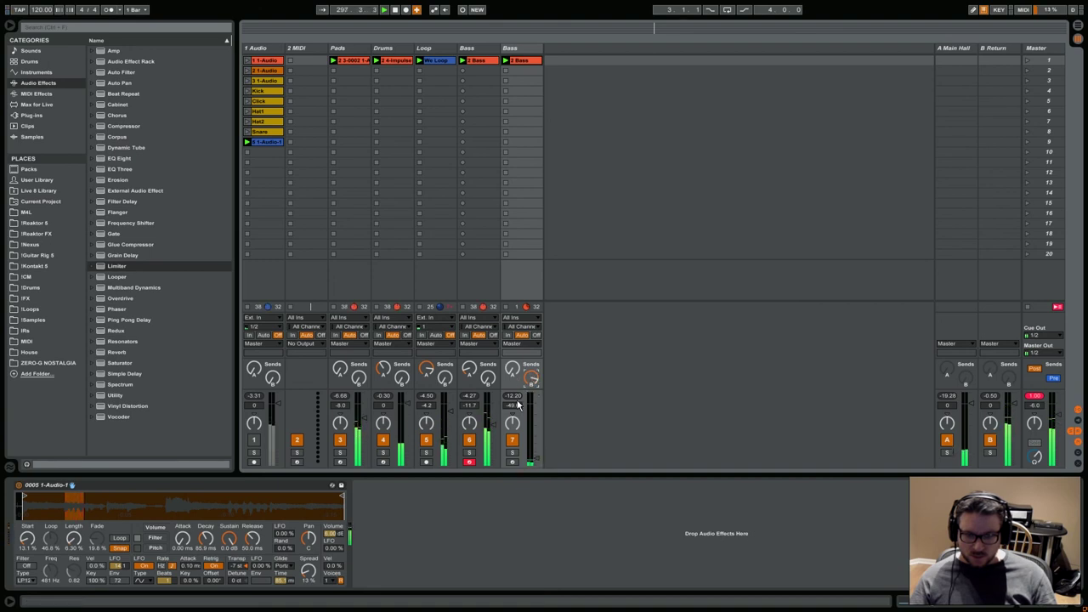
{"action": "left_click", "coordinate": [512, 451]}
{"action": "left_click_drag", "start_coordinate": [534, 441], "coordinate": [534, 449]}
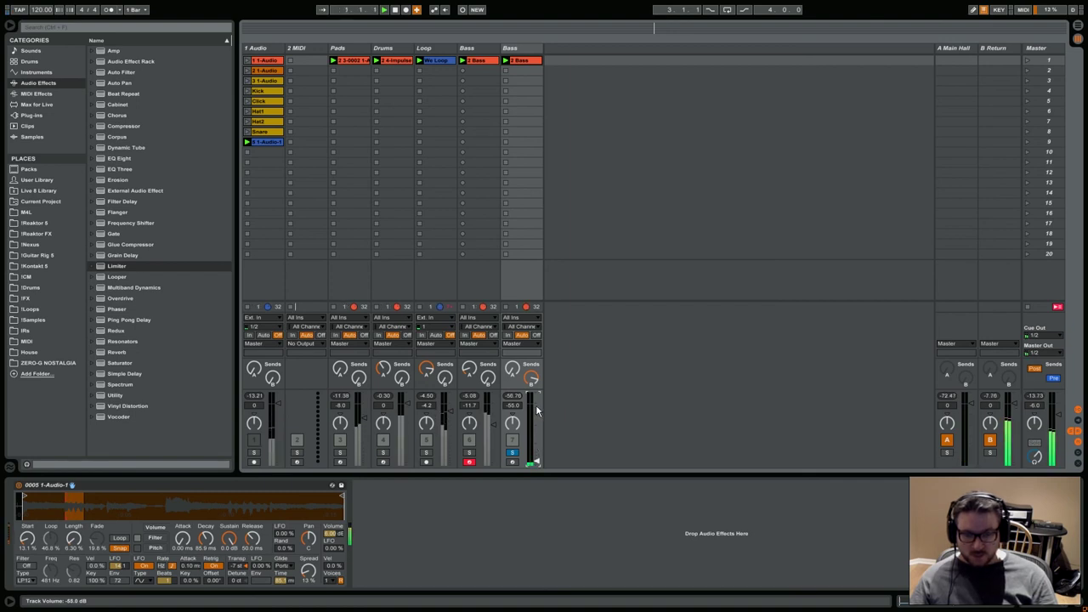
{"action": "left_click", "coordinate": [469, 451]}
{"action": "left_click_drag", "start_coordinate": [525, 459], "coordinate": [535, 464]}
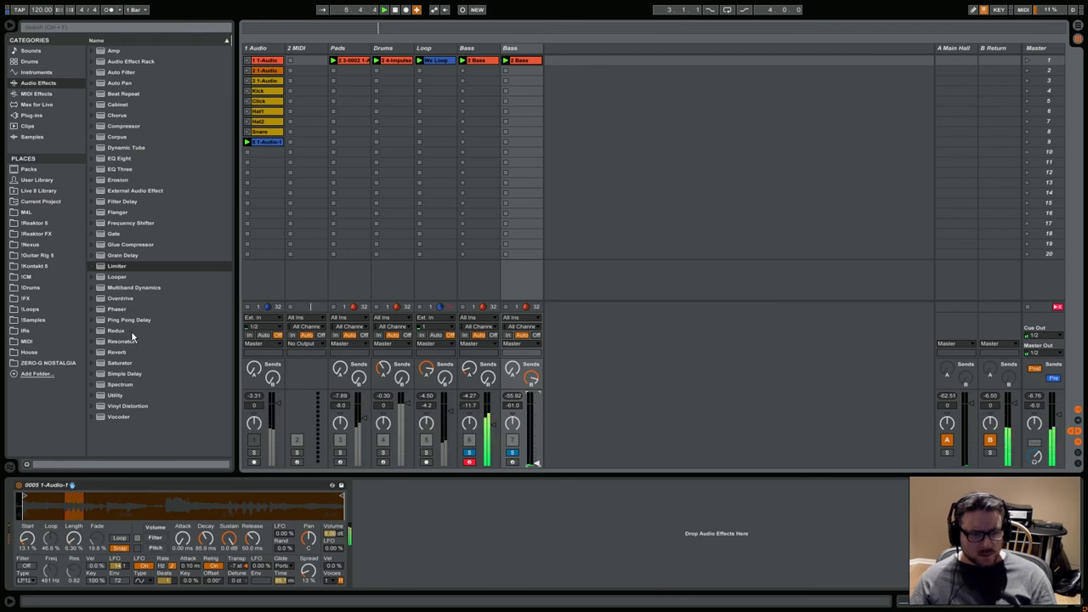
Step: Add Auto Filter to the duplicate Bass track and lower its low-pass cutoff
{"action": "left_click_drag", "start_coordinate": [125, 71], "coordinate": [459, 535]}
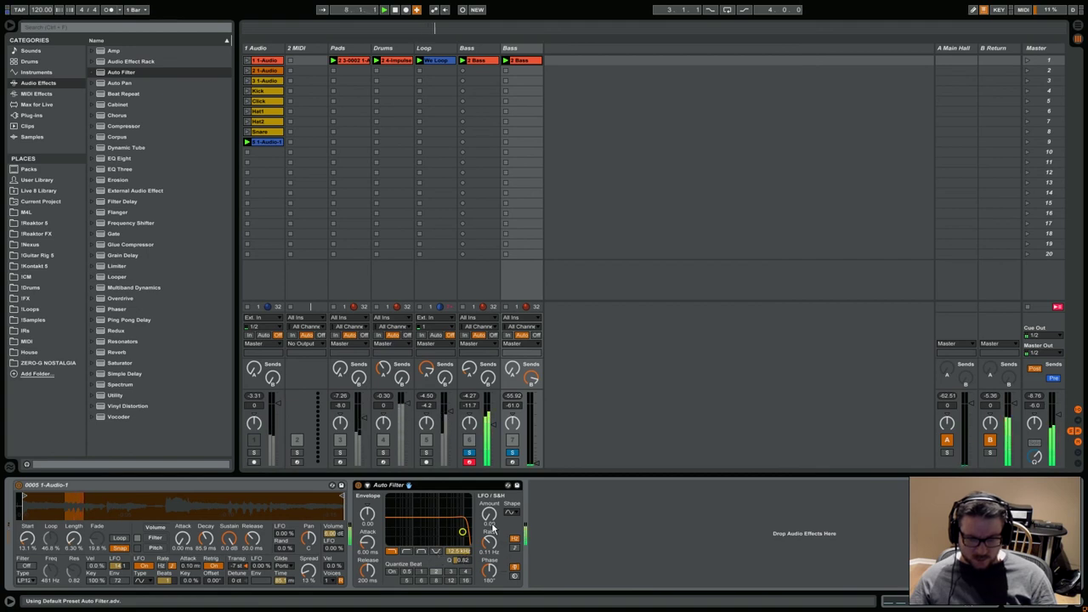
{"action": "left_click_drag", "start_coordinate": [461, 532], "coordinate": [450, 532]}
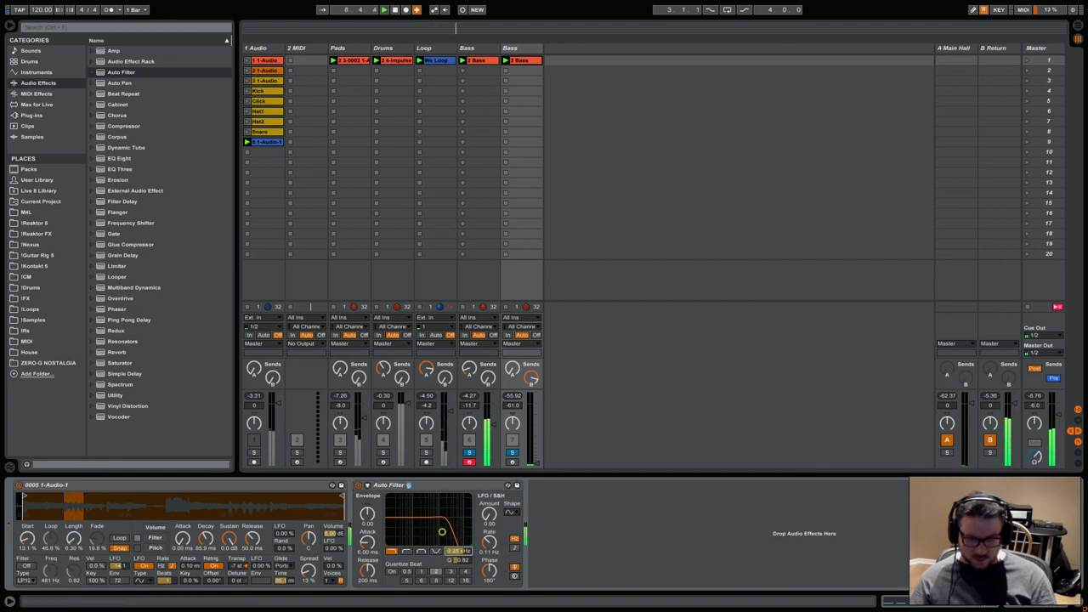
{"action": "left_click_drag", "start_coordinate": [460, 554], "coordinate": [462, 557]}
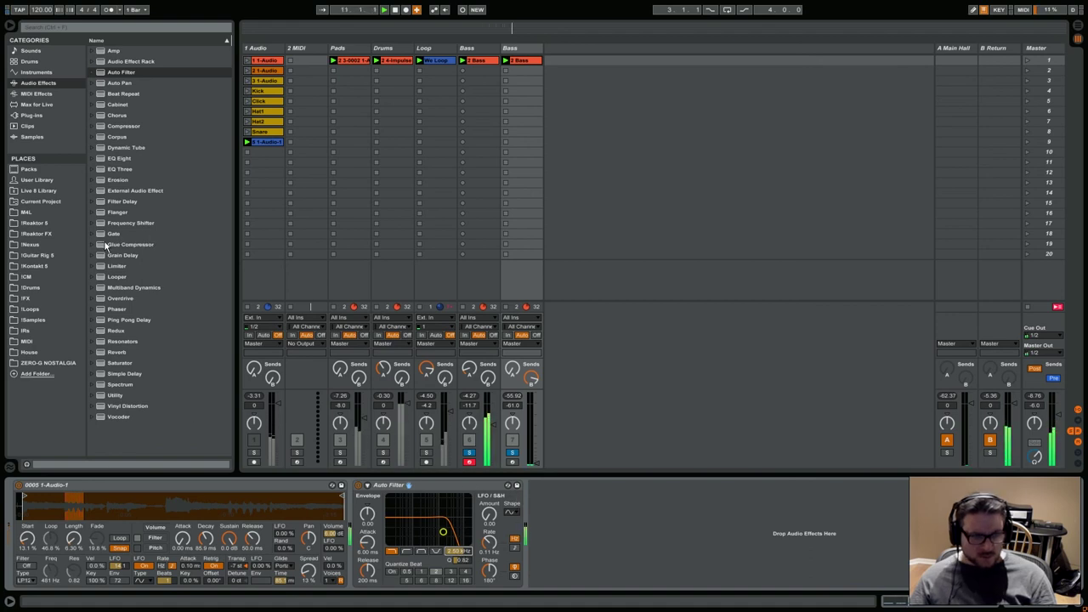
Step: Add EQ Eight to the duplicate Bass with bands 2 to 4 off, and boost band 1 about 7.86 dB at 117 Hz
{"action": "double_click", "coordinate": [115, 158]}
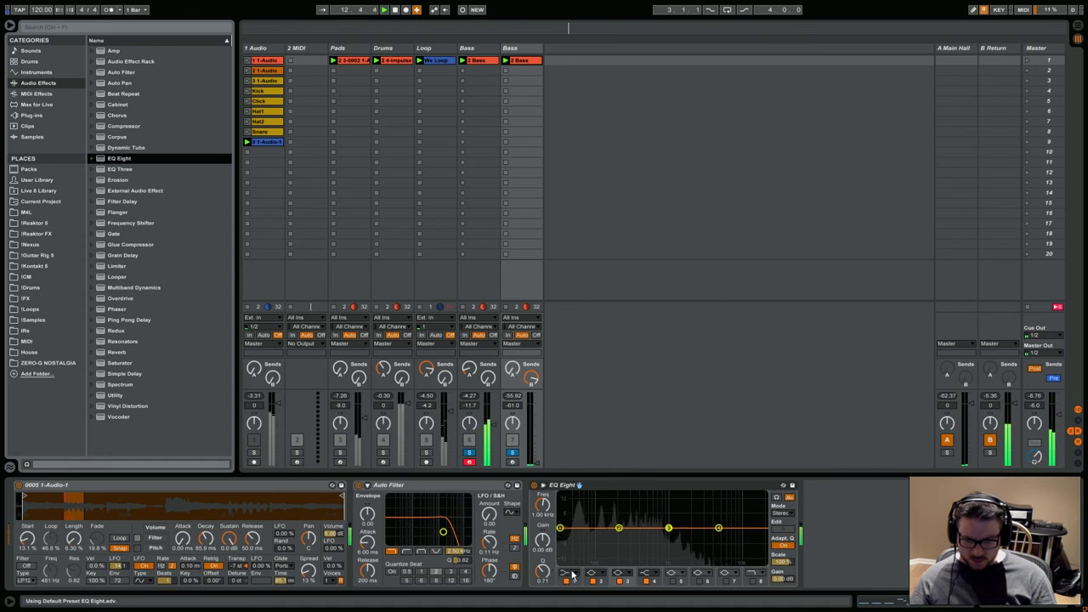
{"action": "left_click", "coordinate": [612, 582]}
{"action": "left_click", "coordinate": [646, 581]}
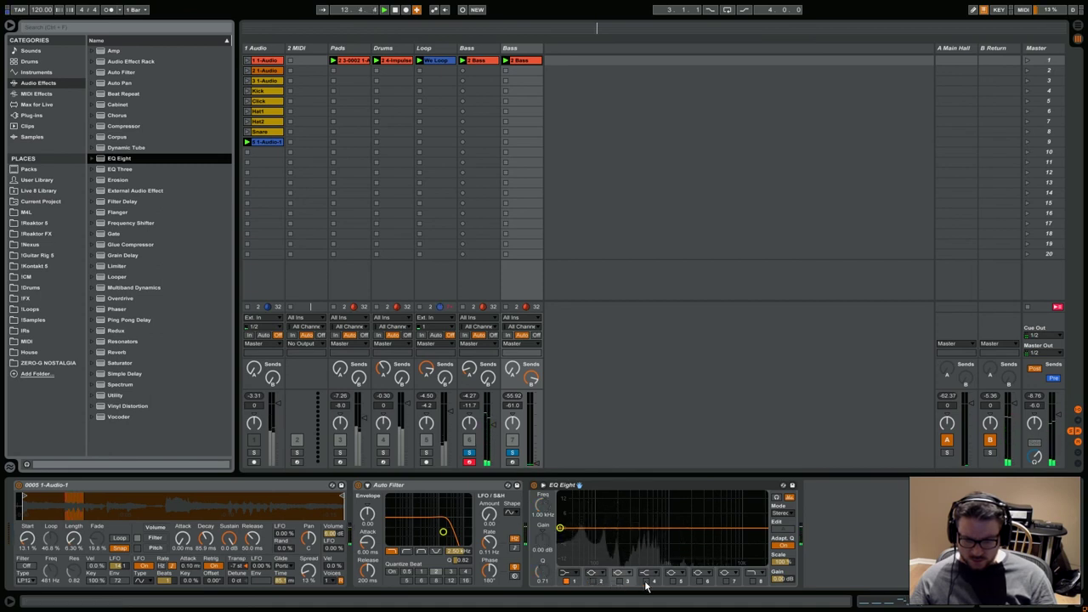
{"action": "left_click", "coordinate": [573, 583]}
{"action": "left_click_drag", "start_coordinate": [568, 528], "coordinate": [601, 514]}
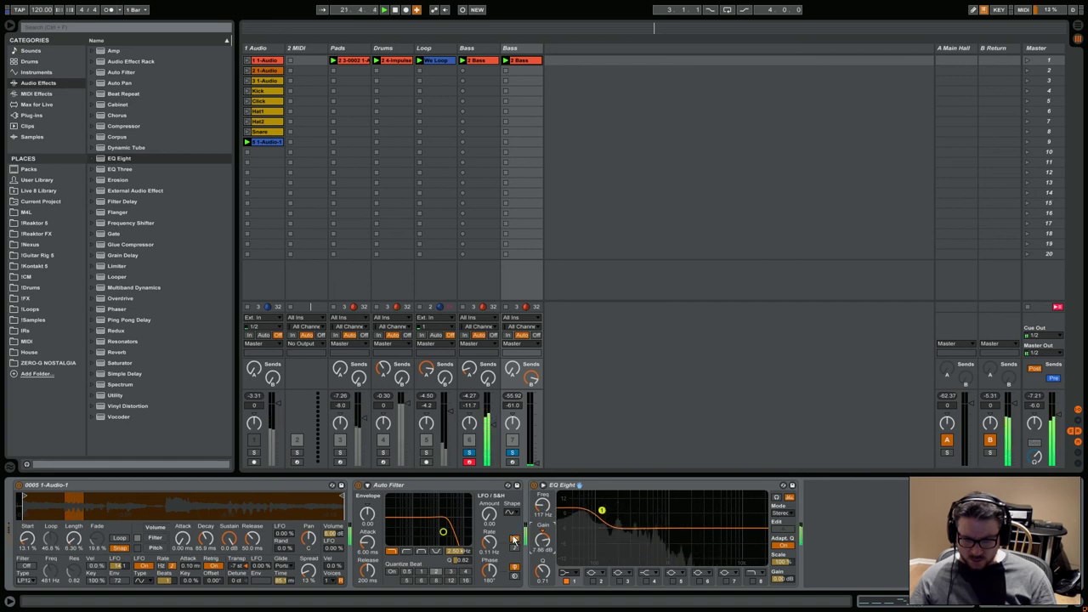
Step: Solo only the duplicate Bass, readjust its return B send, and pull its track volume down to -inf
{"action": "left_click", "coordinate": [512, 452]}
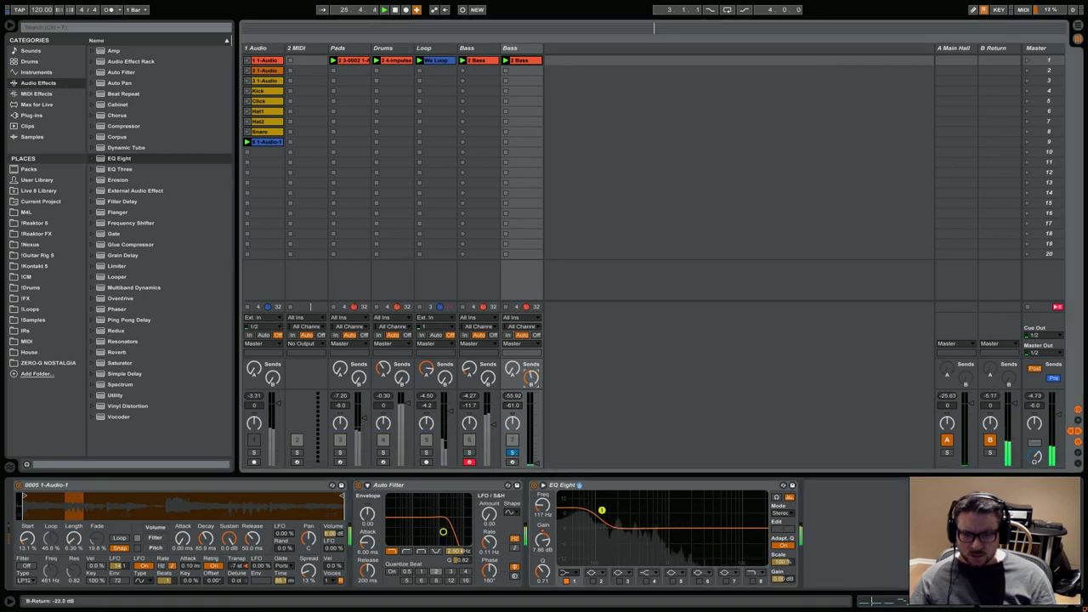
{"action": "left_click_drag", "start_coordinate": [536, 383], "coordinate": [536, 377]}
{"action": "mouse_move", "coordinate": [537, 462]}
{"action": "left_mouse_down"}
{"action": "mouse_move", "coordinate": [537, 439]}
{"action": "mouse_move", "coordinate": [537, 466]}
{"action": "left_mouse_up"}
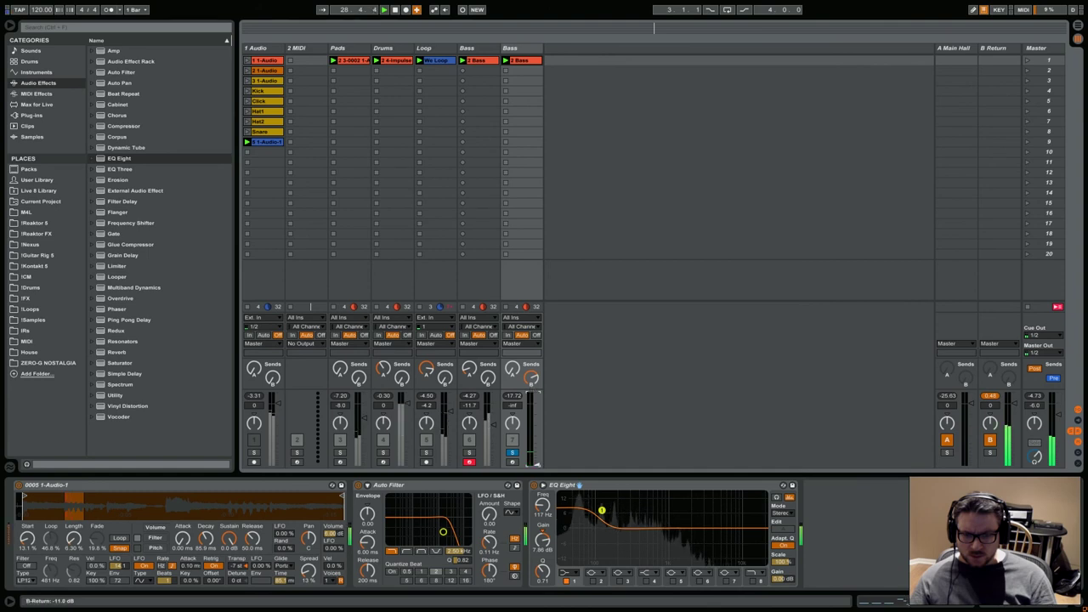
{"action": "right_click", "coordinate": [838, 114]}
{"action": "key", "text": "Escape"}
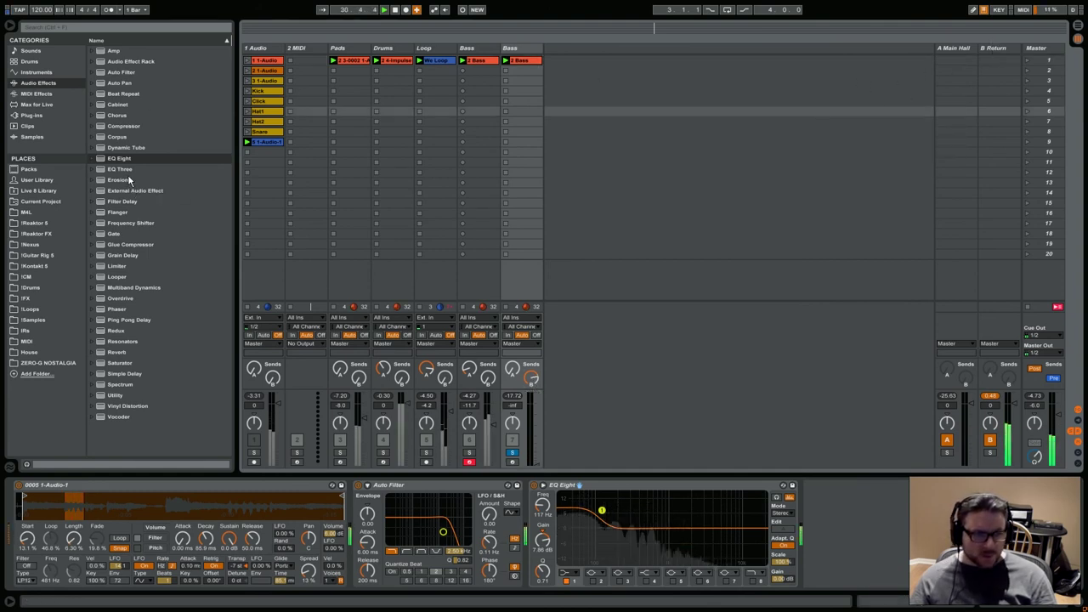
Step: Put a Phaser on return B and raise the duplicate Bass volume to -16.0 dB
{"action": "left_click", "coordinate": [116, 308]}
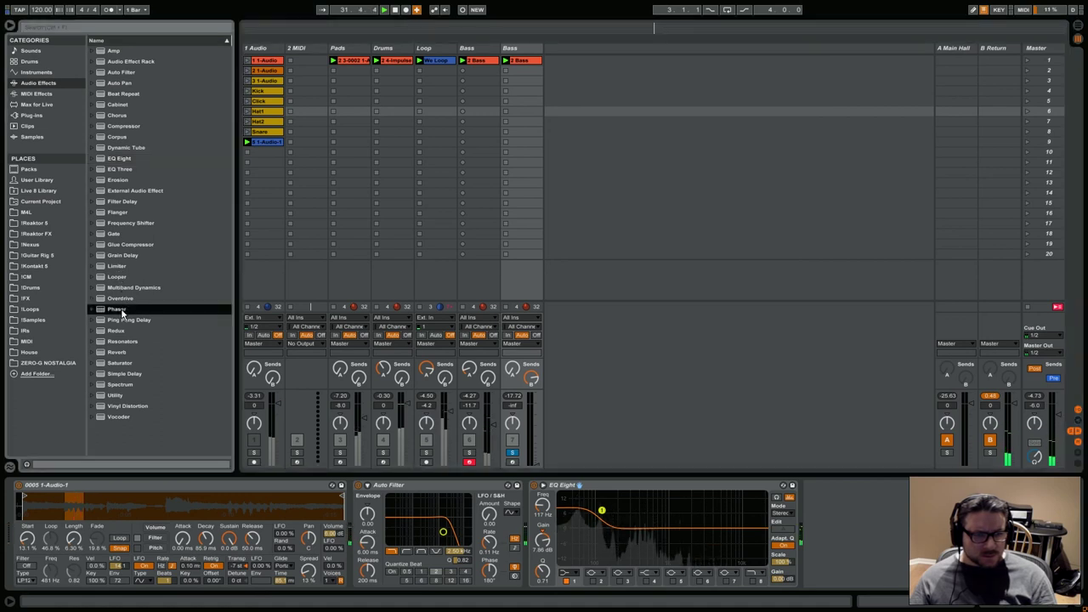
{"action": "left_click", "coordinate": [1001, 48]}
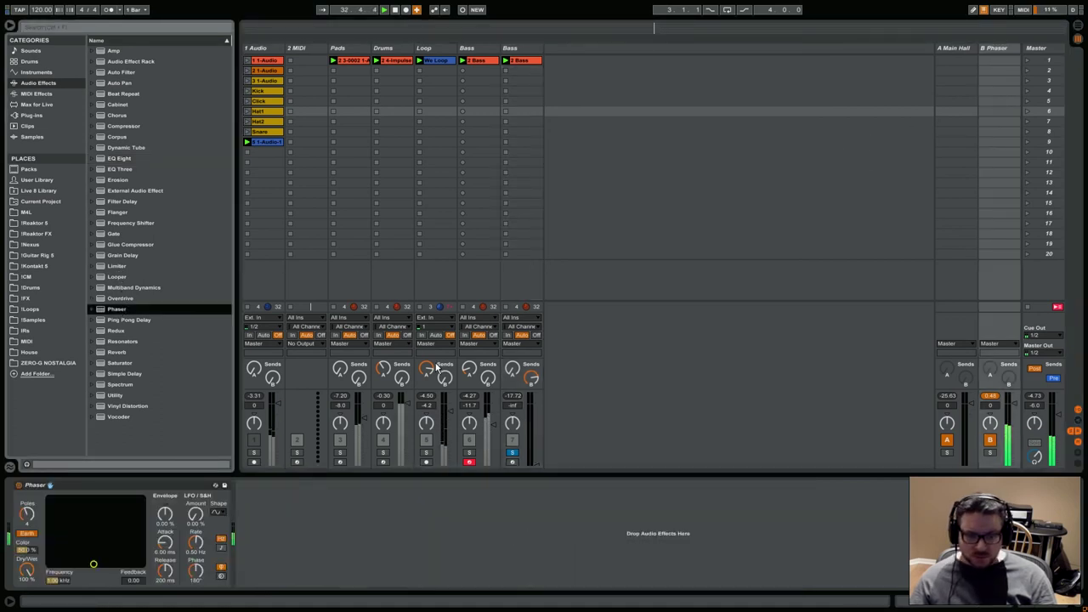
{"action": "left_click_drag", "start_coordinate": [534, 451], "coordinate": [535, 439]}
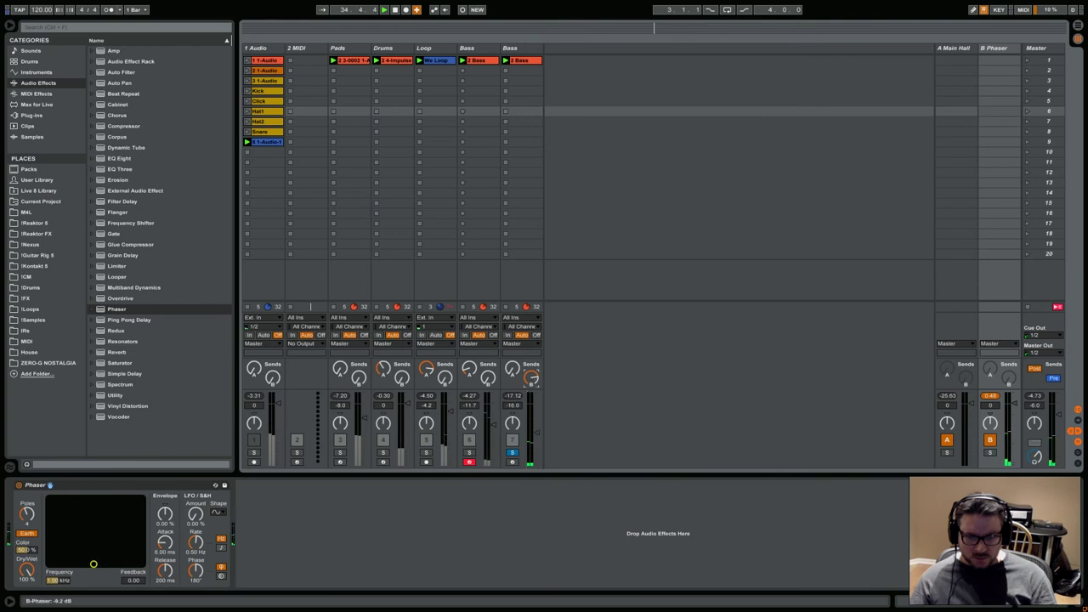
Step: Load the Talkie phaser preset and set 4 poles, 0% envelope, and a sawtooth LFO at 100% amount, 1/16 rate and 0° phase
{"action": "left_click", "coordinate": [216, 485]}
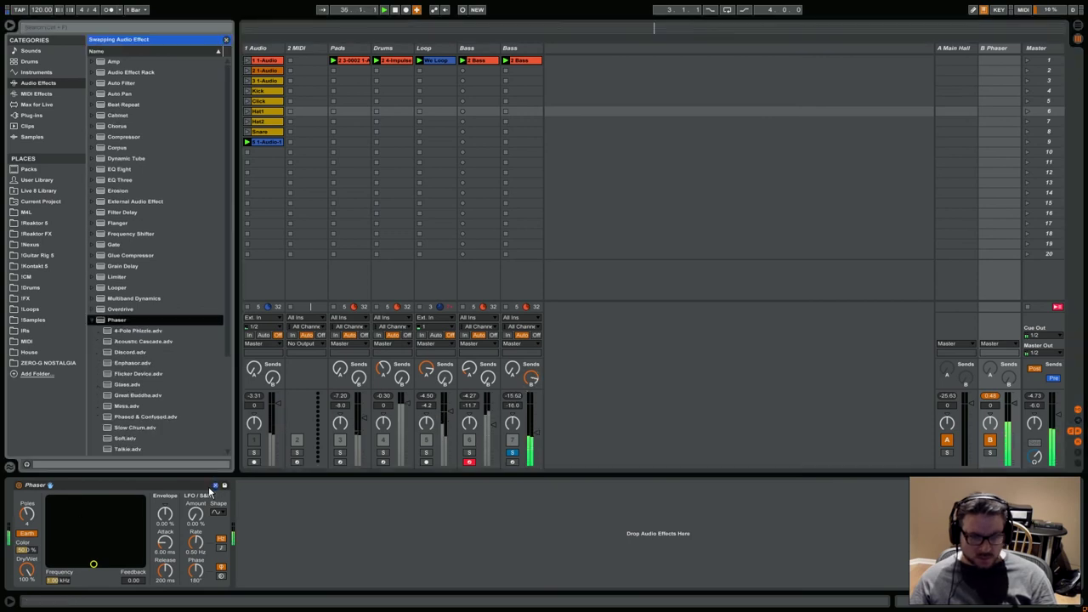
{"action": "double_click", "coordinate": [145, 362]}
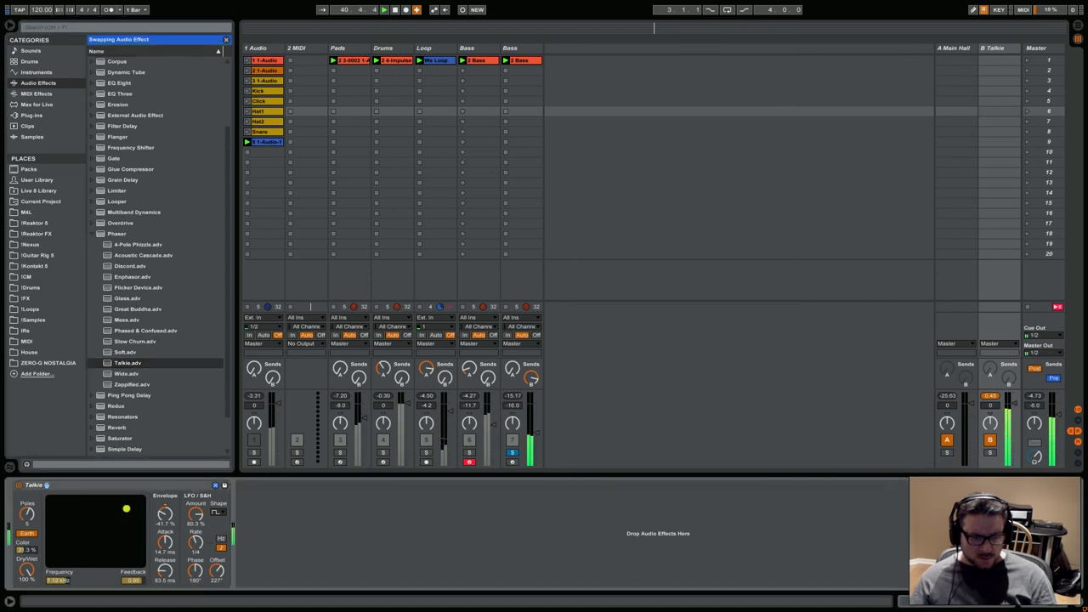
{"action": "left_click", "coordinate": [218, 512]}
{"action": "left_click", "coordinate": [219, 547]}
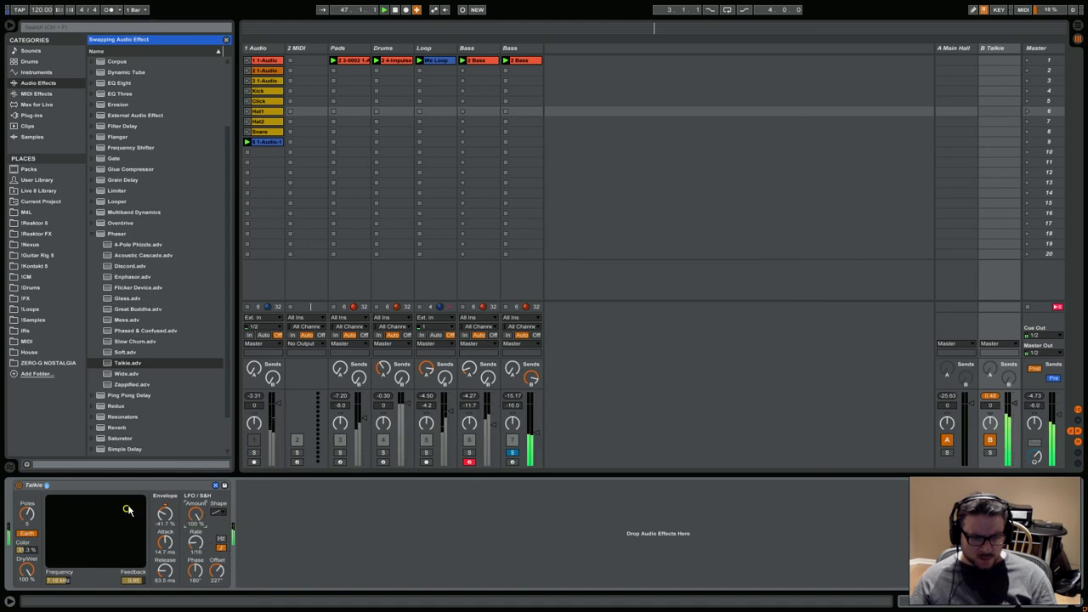
{"action": "left_click_drag", "start_coordinate": [59, 498], "coordinate": [49, 498]}
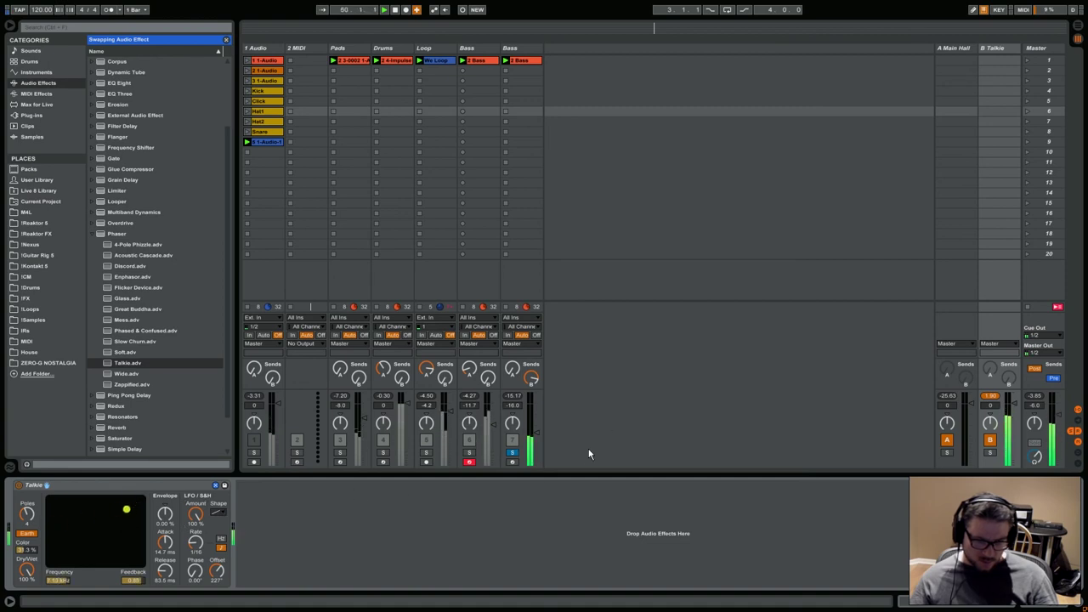
Step: Lower the duplicate Bass volume to -20.0 dB and add EQ Eight in M/S mode after the phaser on return B
{"action": "left_click", "coordinate": [531, 379]}
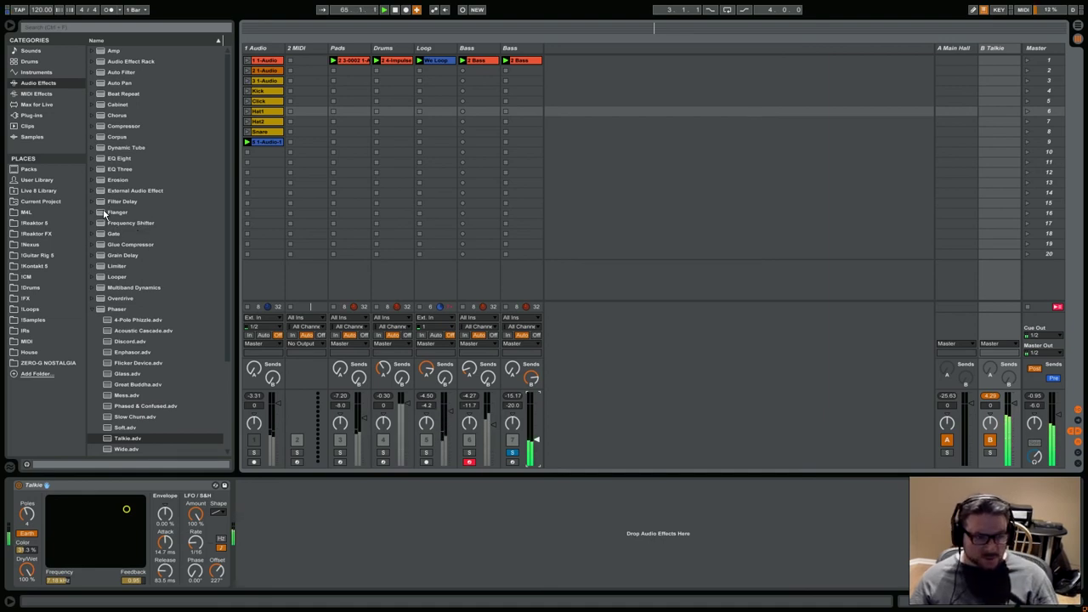
{"action": "left_click_drag", "start_coordinate": [109, 159], "coordinate": [327, 490]}
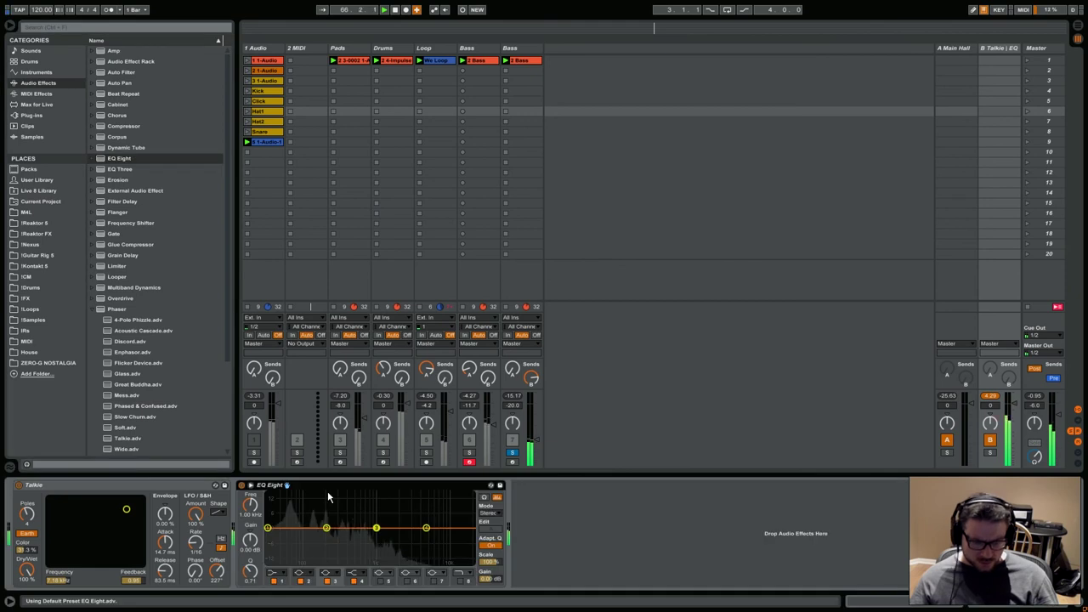
{"action": "left_click", "coordinate": [491, 514]}
{"action": "left_click", "coordinate": [491, 538]}
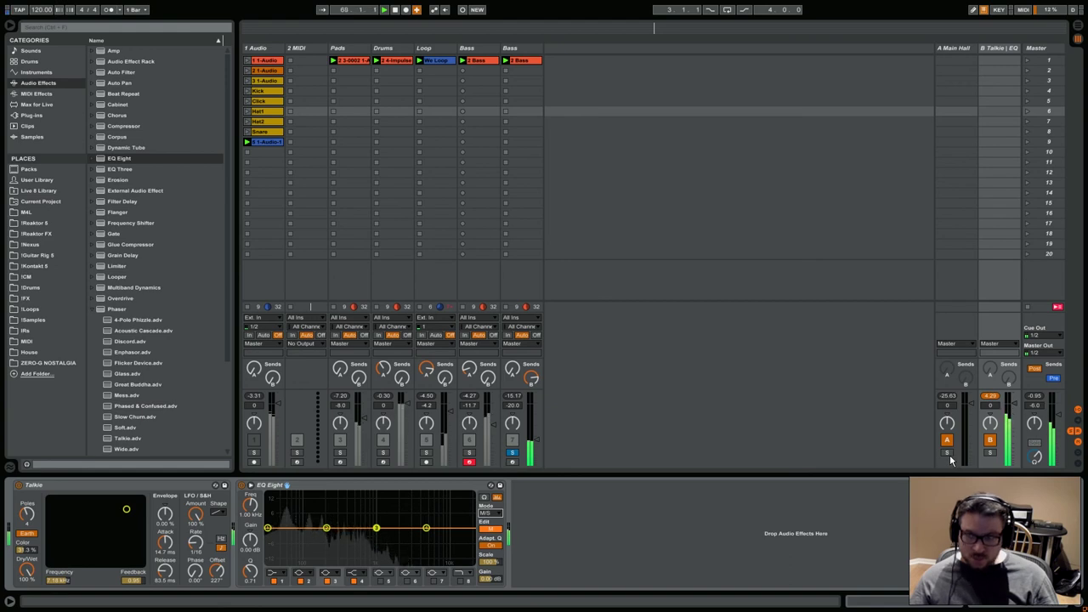
Step: Pull the duplicate Bass volume to -inf and shape return B's mid EQ with a low cut and a 10.0 dB high-shelf boost
{"action": "left_click_drag", "start_coordinate": [537, 442], "coordinate": [518, 473]}
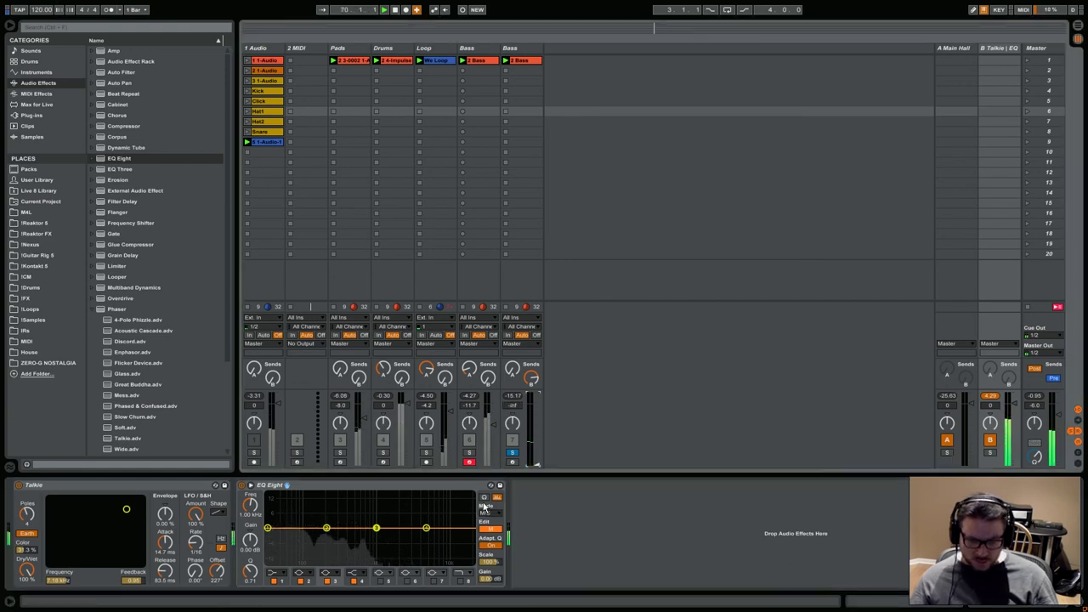
{"action": "left_click_drag", "start_coordinate": [267, 528], "coordinate": [331, 561]}
{"action": "left_click_drag", "start_coordinate": [425, 527], "coordinate": [375, 505]}
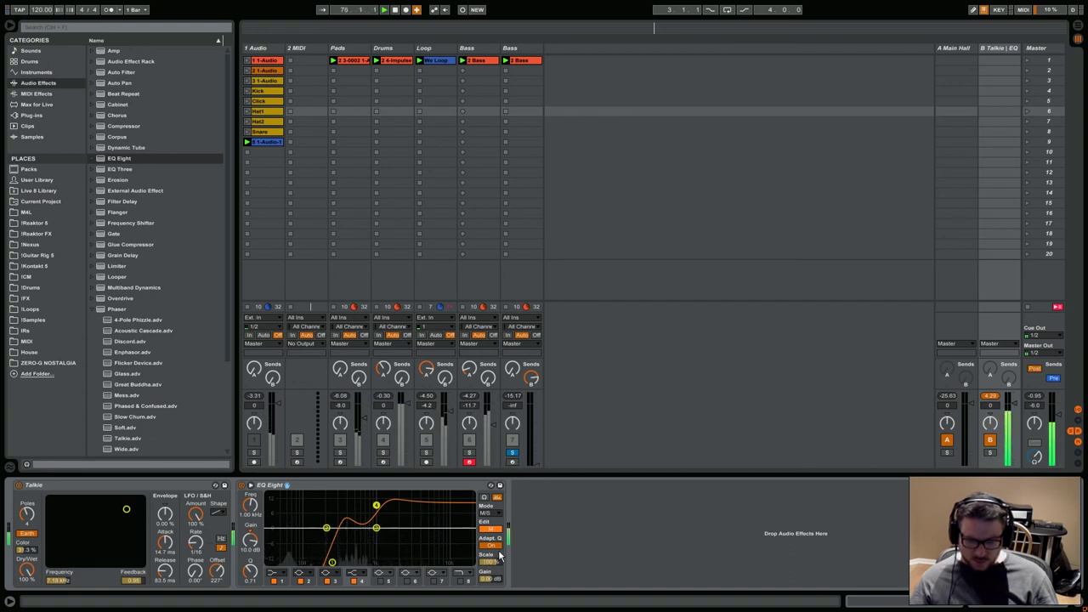
Step: On return B's side EQ, cut about 7.07 dB at 5.45 kHz and boost about 4.59 dB near 279 Hz
{"action": "left_click_drag", "start_coordinate": [387, 511], "coordinate": [429, 543]}
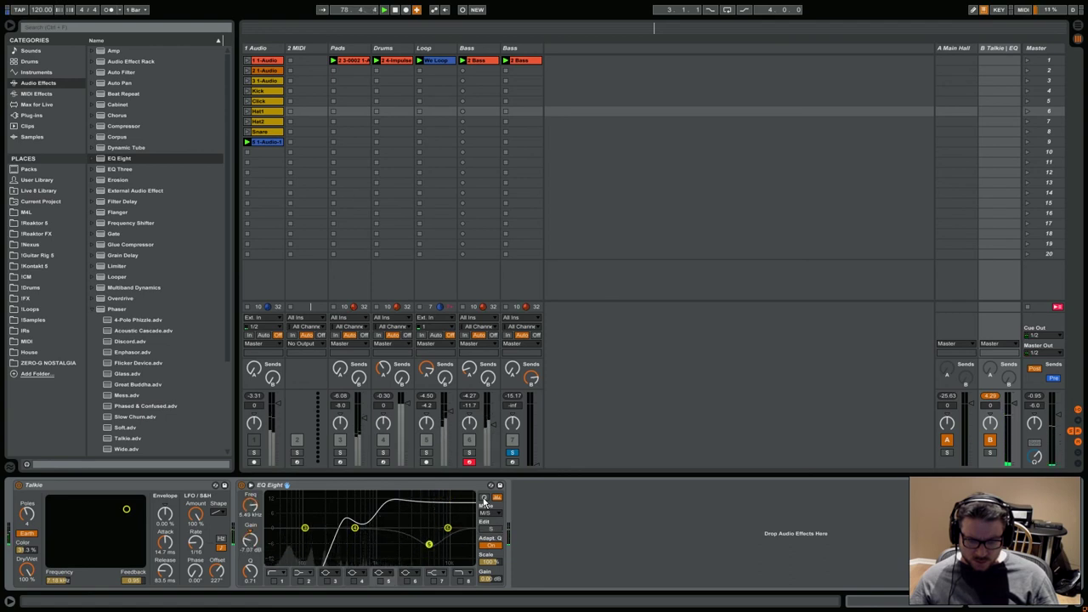
{"action": "left_click_drag", "start_coordinate": [354, 528], "coordinate": [306, 500]}
{"action": "left_click_drag", "start_coordinate": [472, 501], "coordinate": [309, 527]}
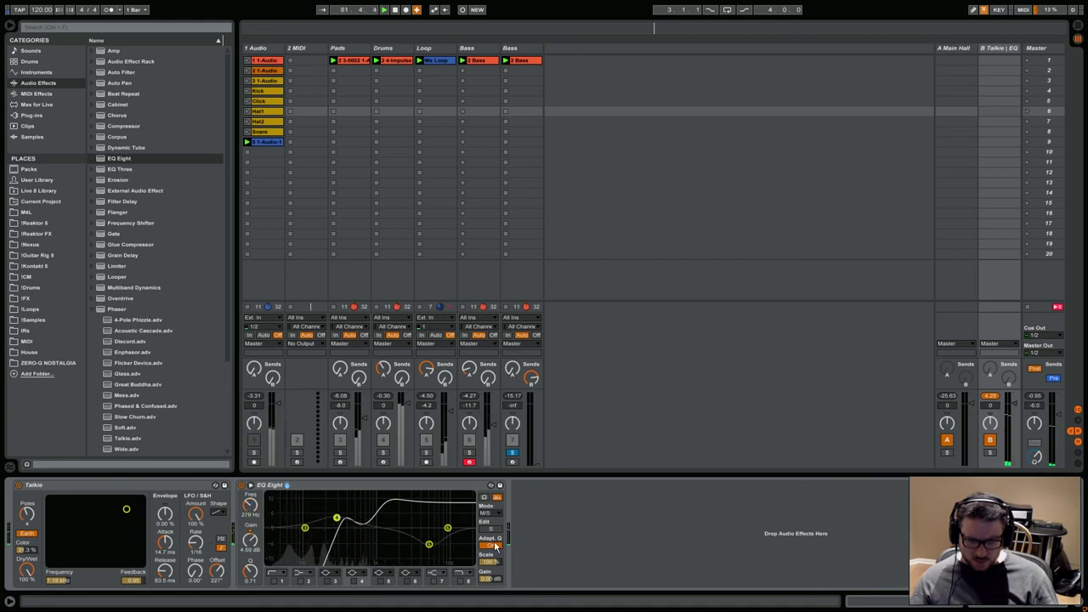
Step: Return to the mid EQ curve and move its band 4 shelf to about 1.61 kHz with 9.78 dB gain
{"action": "left_click", "coordinate": [491, 530]}
{"action": "left_click", "coordinate": [490, 530]}
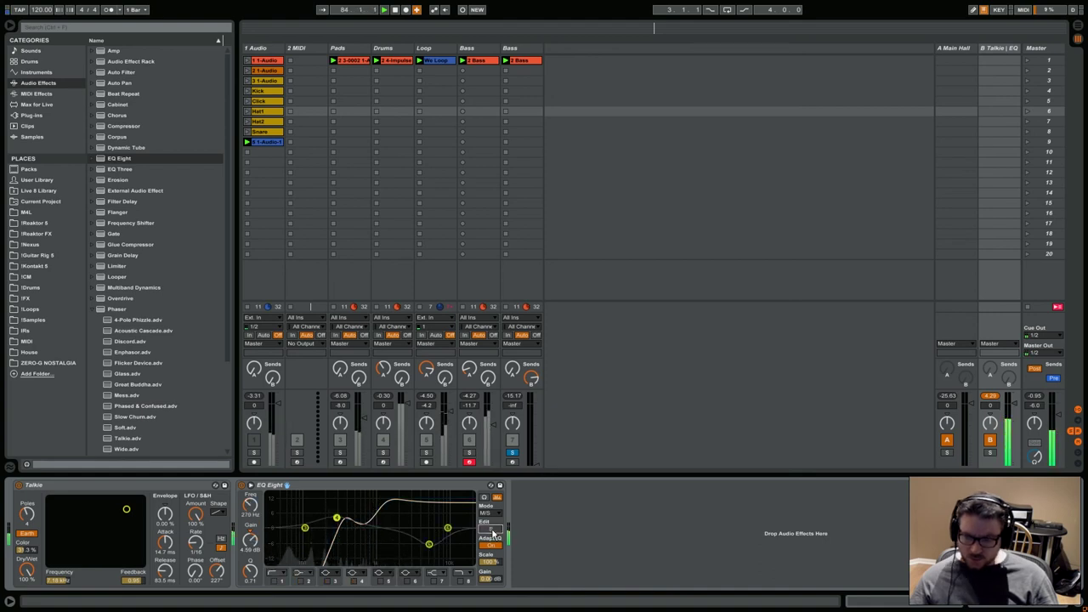
{"action": "left_click", "coordinate": [491, 530]}
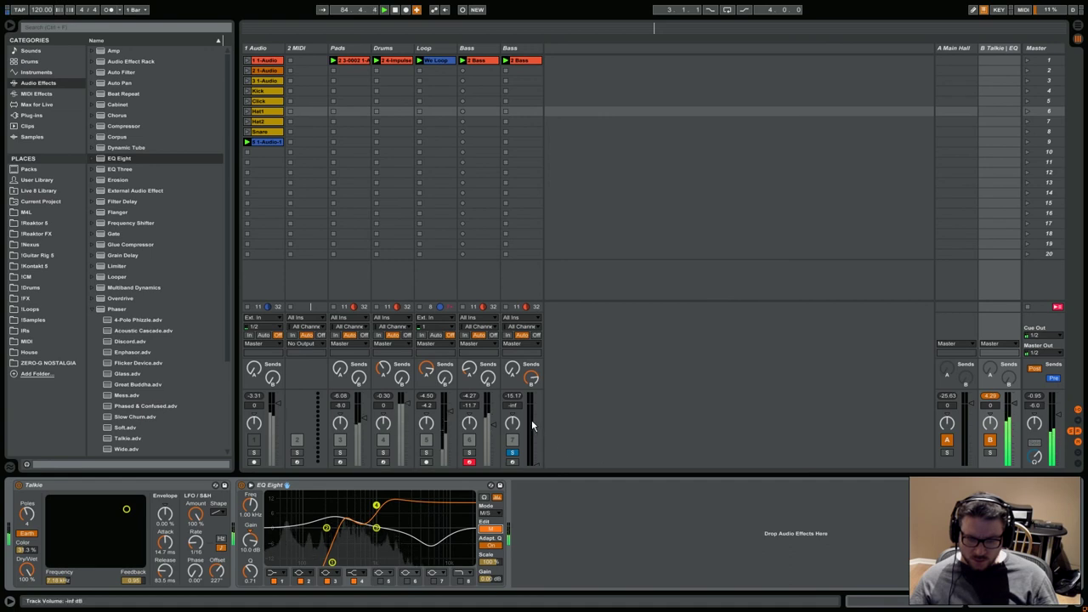
{"action": "left_click_drag", "start_coordinate": [375, 505], "coordinate": [393, 504]}
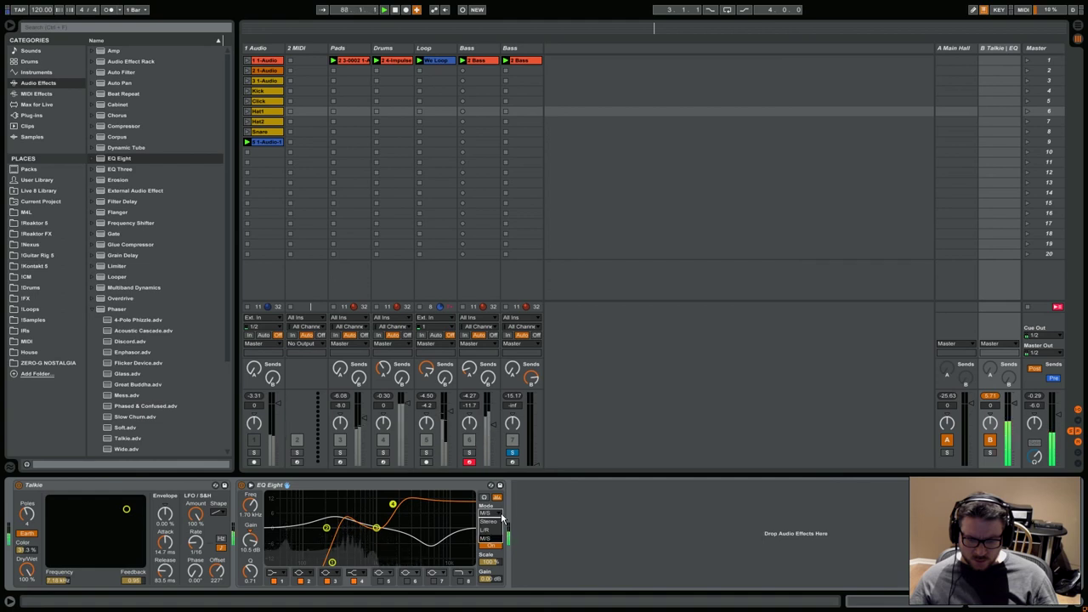
{"action": "left_click_drag", "start_coordinate": [386, 512], "coordinate": [391, 506]}
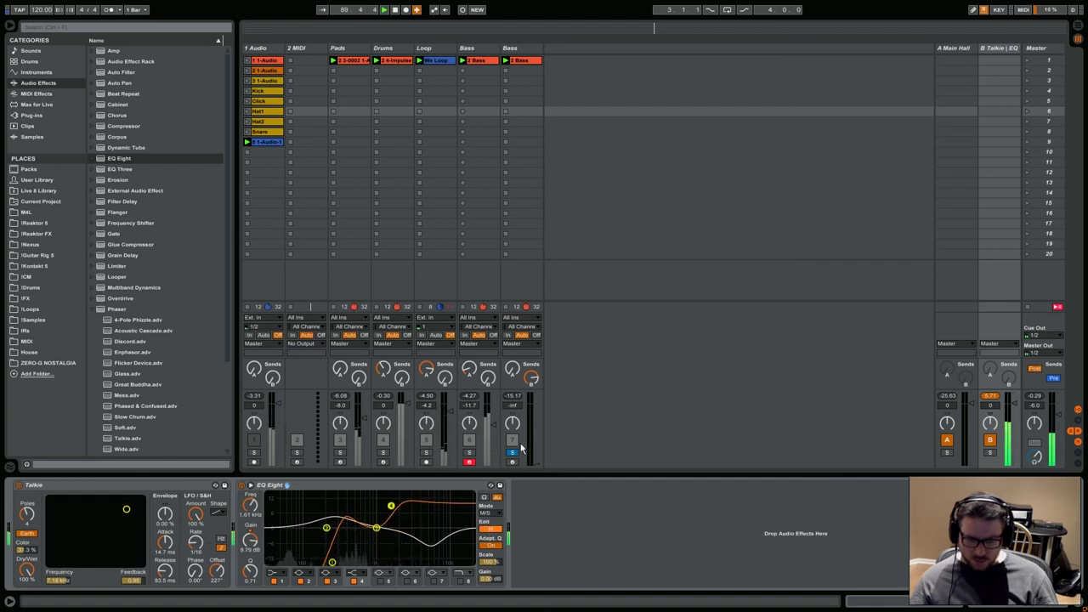
Step: Raise the duplicate Bass volume to about -16.3 dB and switch off the EQ Eight on that track
{"action": "left_click_drag", "start_coordinate": [537, 465], "coordinate": [536, 433]}
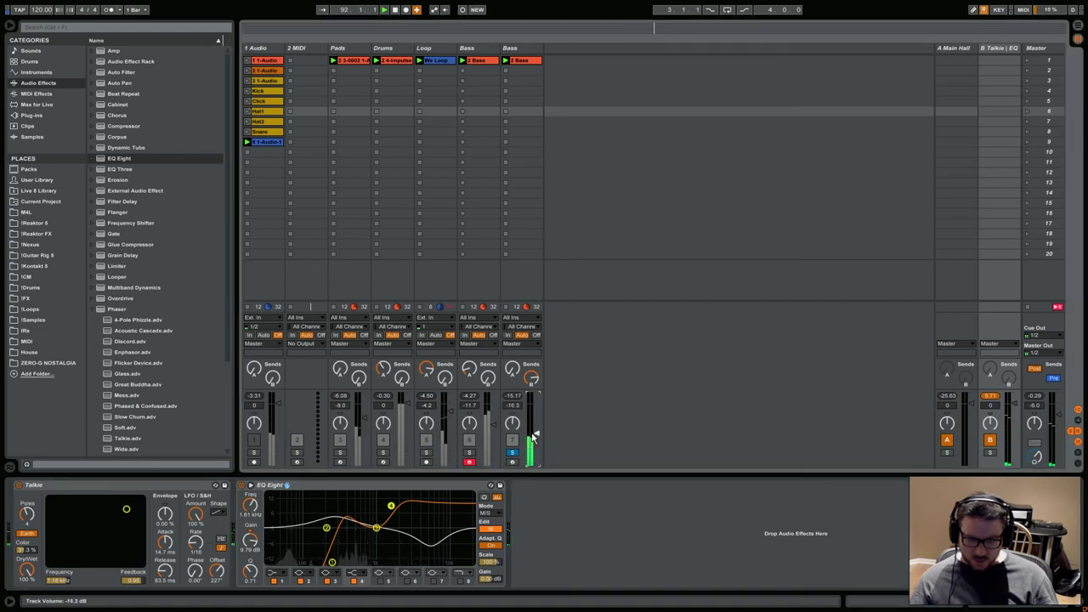
{"action": "left_click", "coordinate": [520, 47]}
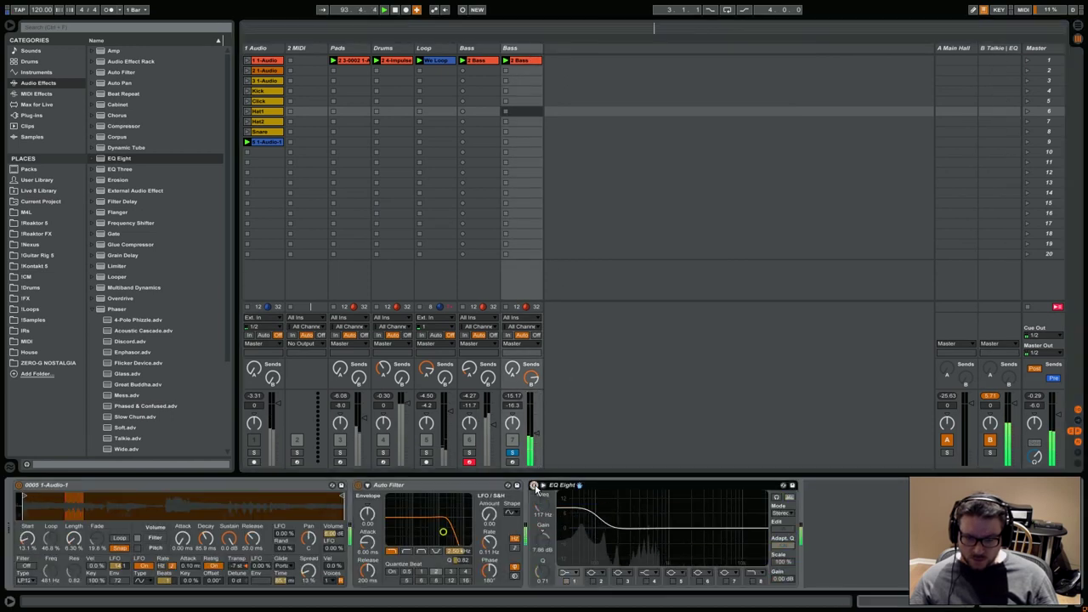
Step: On the duplicate Bass EQ Eight, set band 1 to 110 Hz with 11.0 dB gain, add a band 8 high cut at 257 Hz, and audition Auto Filter bypassed
{"action": "left_click_drag", "start_coordinate": [602, 511], "coordinate": [599, 503]}
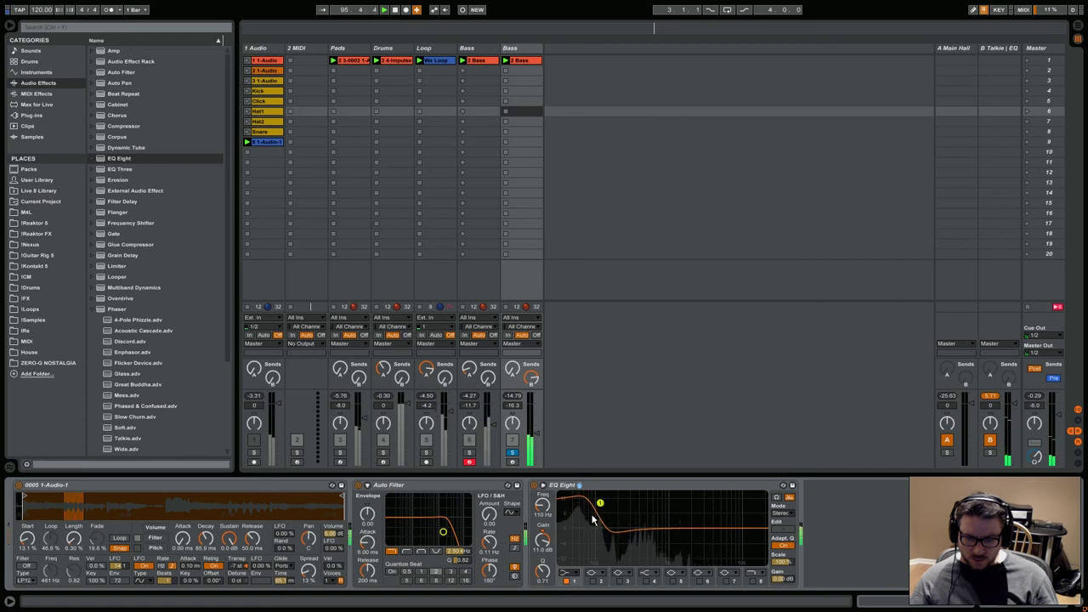
{"action": "left_click", "coordinate": [754, 582]}
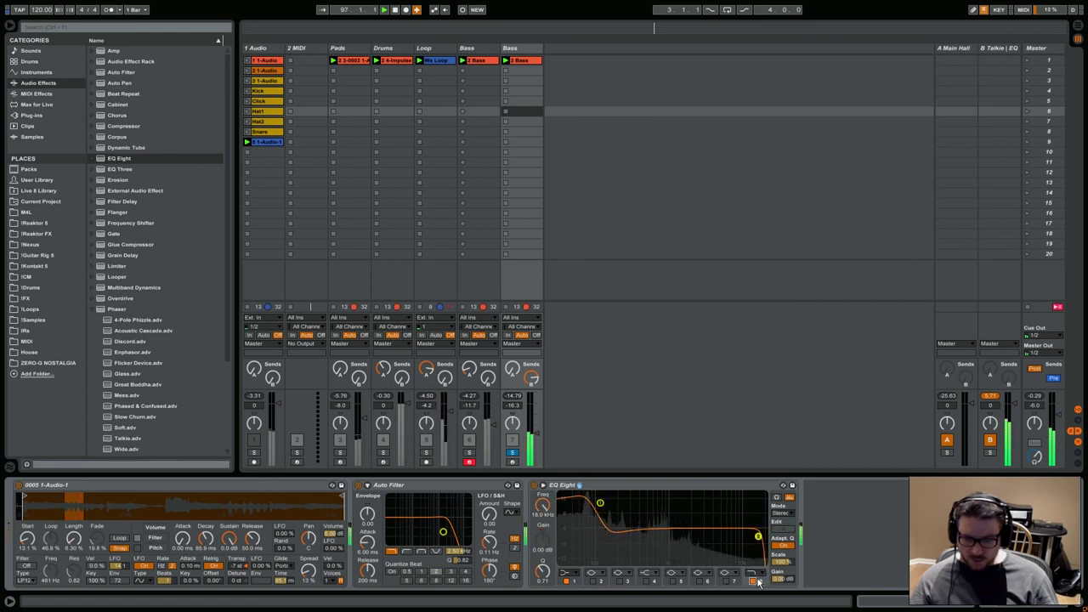
{"action": "left_click_drag", "start_coordinate": [536, 513], "coordinate": [536, 548]}
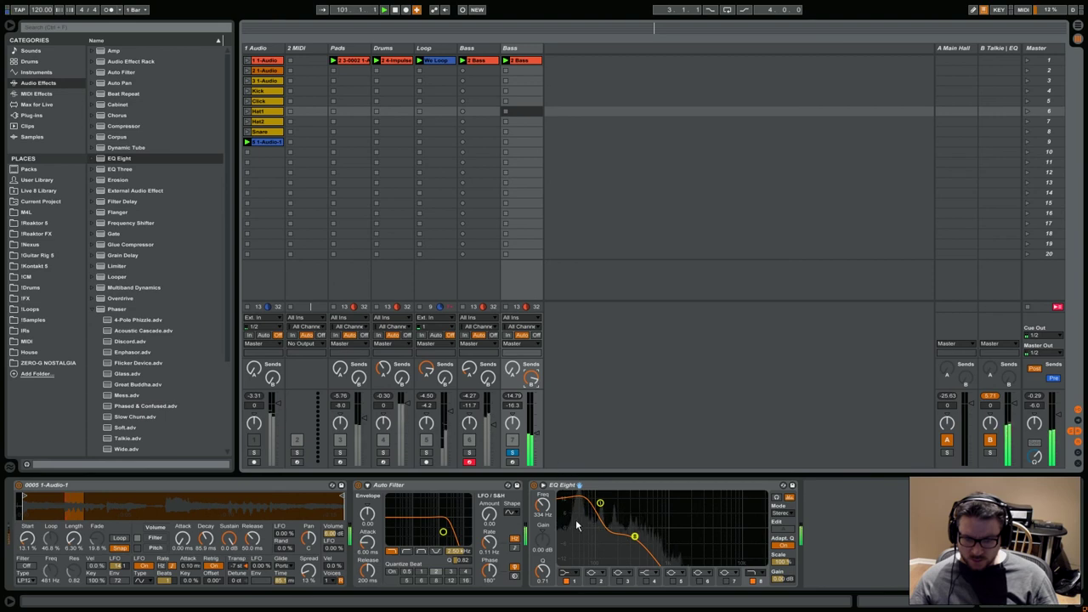
{"action": "left_click_drag", "start_coordinate": [541, 506], "coordinate": [541, 514]}
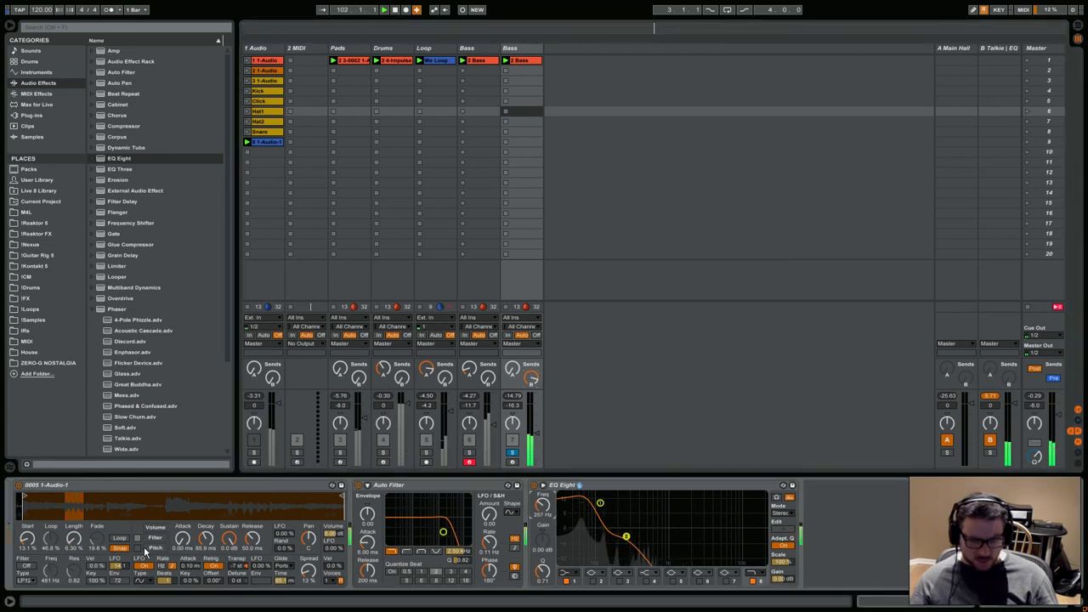
{"action": "left_click", "coordinate": [358, 485]}
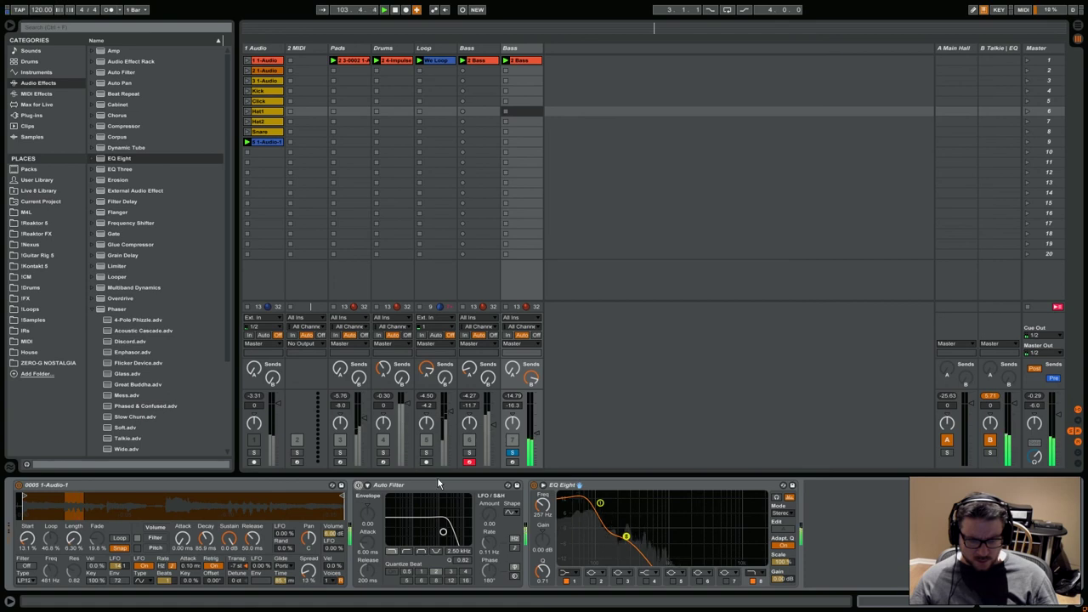
{"action": "left_click", "coordinate": [358, 485]}
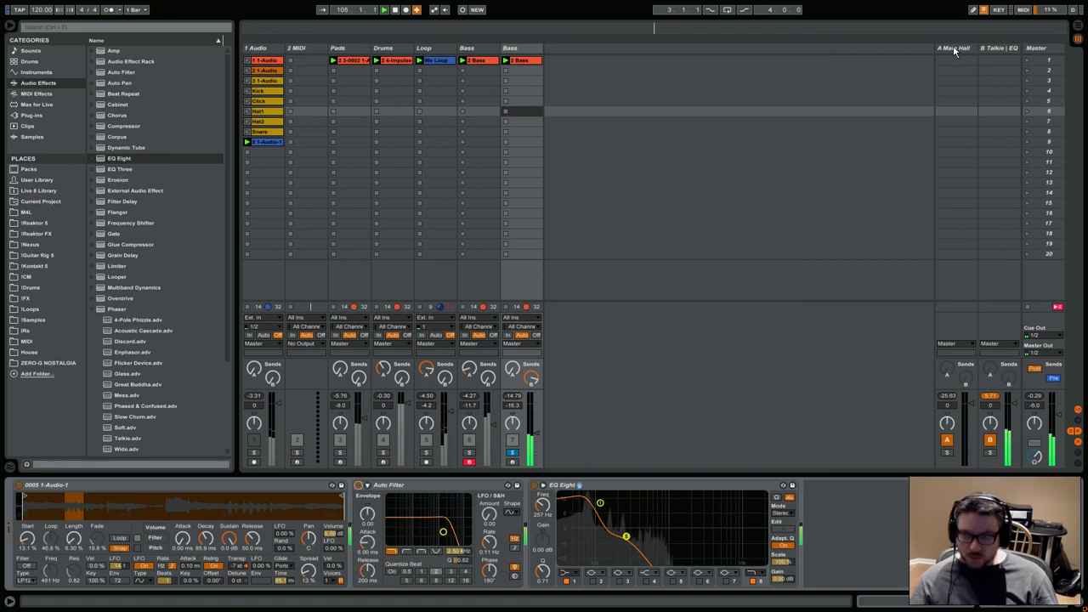
Step: Delete the EQ Eight from return B and compare its Talkie phaser bypassed and active
{"action": "left_click", "coordinate": [977, 52]}
{"action": "left_click", "coordinate": [242, 485]}
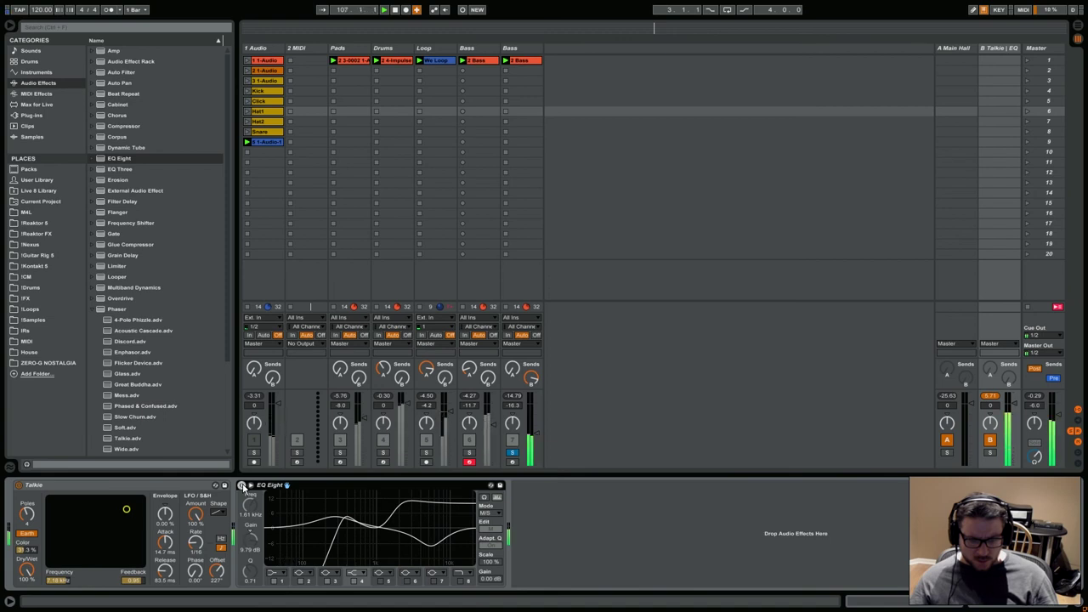
{"action": "right_click", "coordinate": [331, 484]}
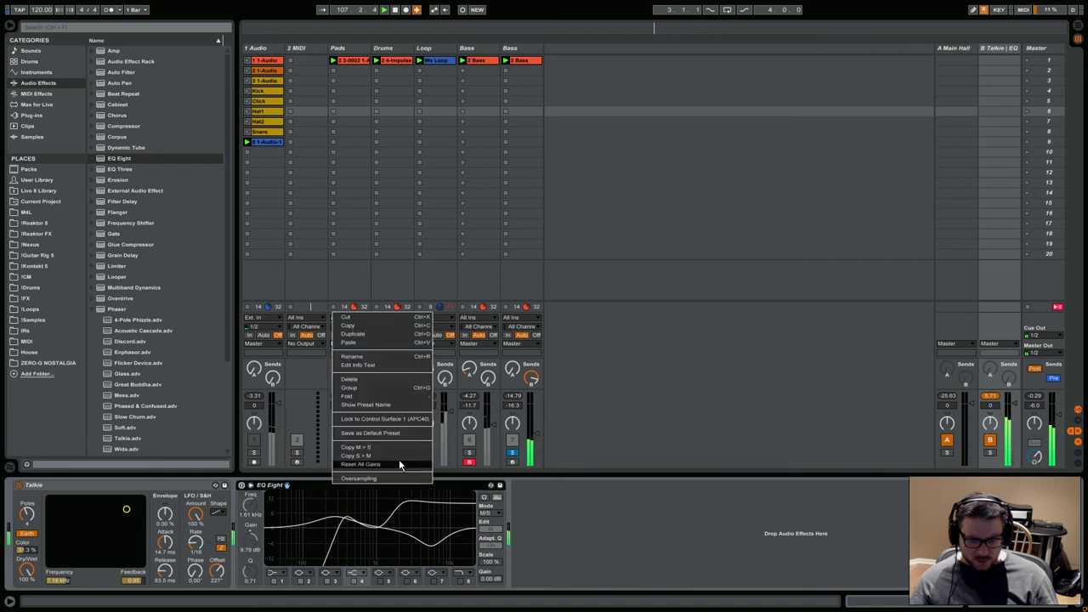
{"action": "left_click", "coordinate": [375, 378]}
{"action": "left_click", "coordinate": [19, 485]}
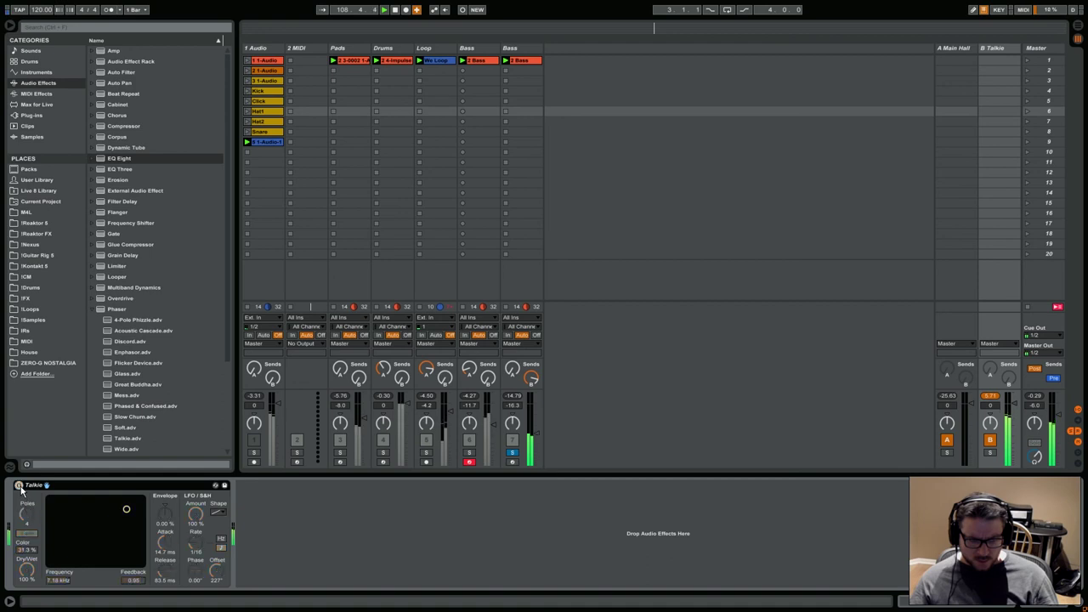
{"action": "left_click", "coordinate": [18, 486]}
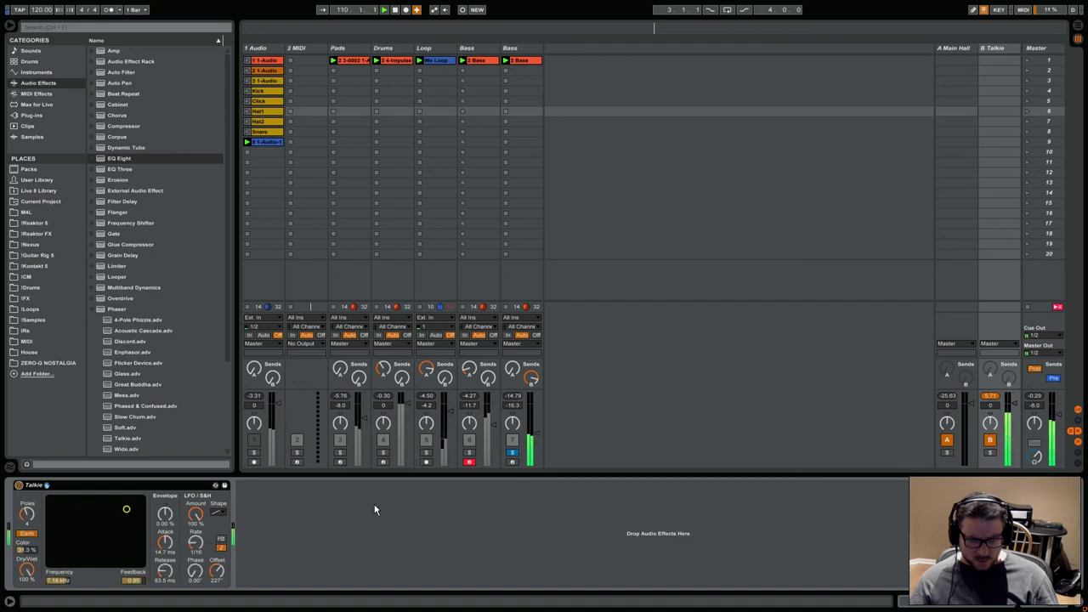
Step: Unsolo the duplicate Bass track with its volume lowered to -23.4 dB and rename it Bass Deep
{"action": "mouse_move", "coordinate": [536, 432]}
{"action": "left_mouse_down"}
{"action": "mouse_move", "coordinate": [536, 421]}
{"action": "mouse_move", "coordinate": [535, 434]}
{"action": "left_mouse_up"}
{"action": "left_click", "coordinate": [512, 452]}
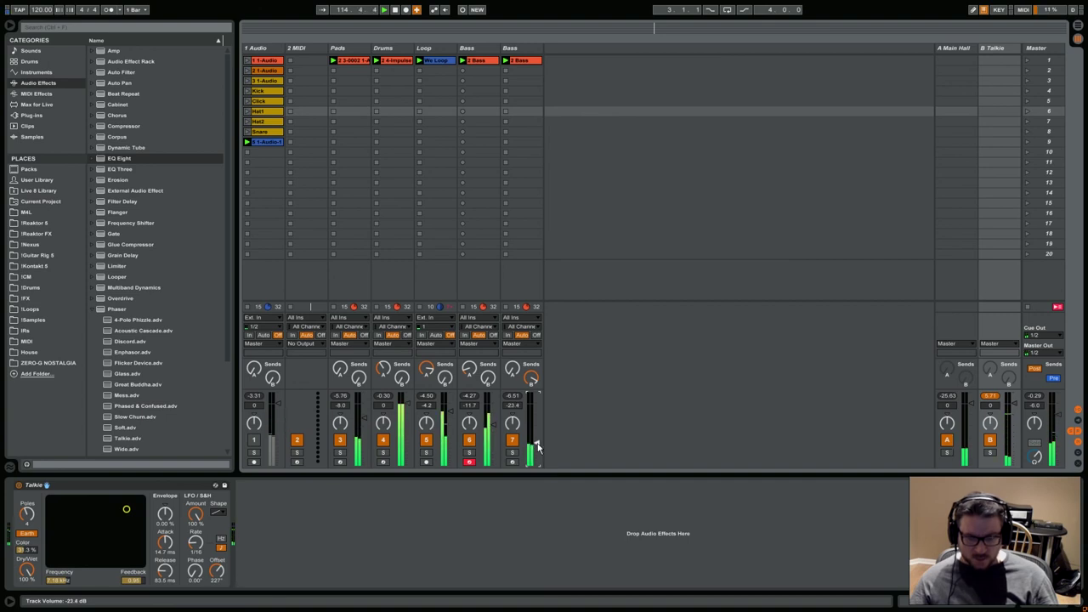
{"action": "left_click", "coordinate": [518, 49]}
{"action": "right_click", "coordinate": [520, 50]}
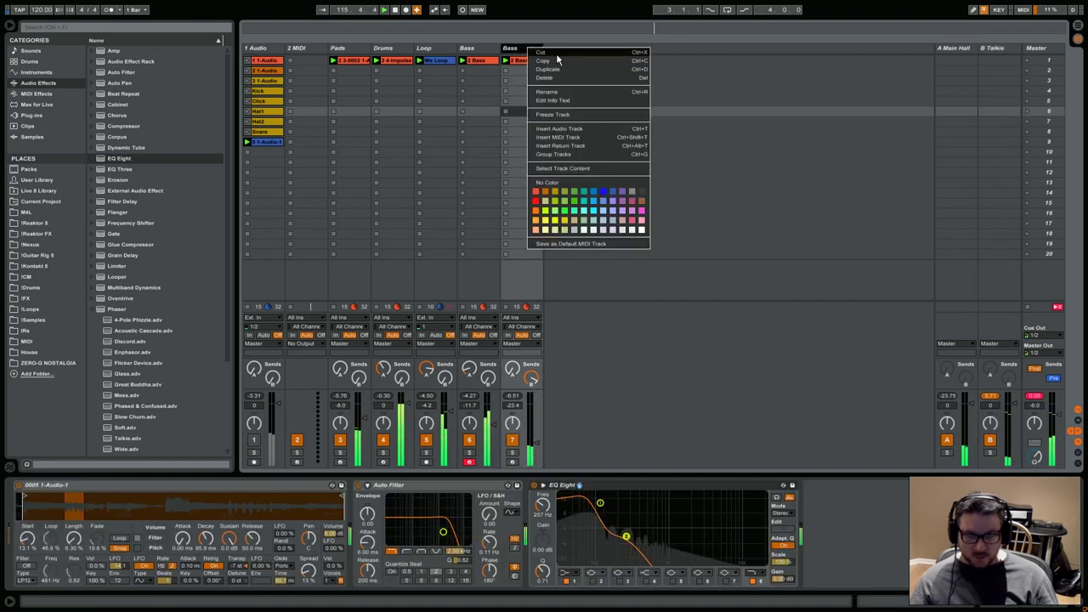
{"action": "left_click", "coordinate": [565, 88]}
{"action": "type", "text": "Bass Deep"}
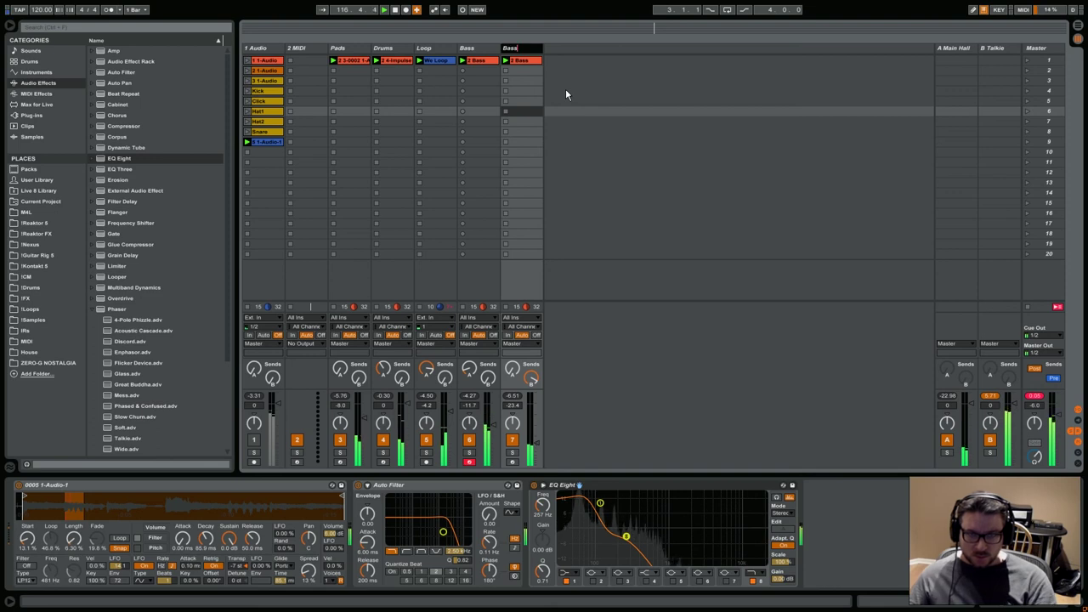
{"action": "key", "text": "Return"}
Step: Group the Bass and Bass Deep tracks and name the group Bass
{"action": "left_click", "coordinate": [493, 48], "text": "shift"}
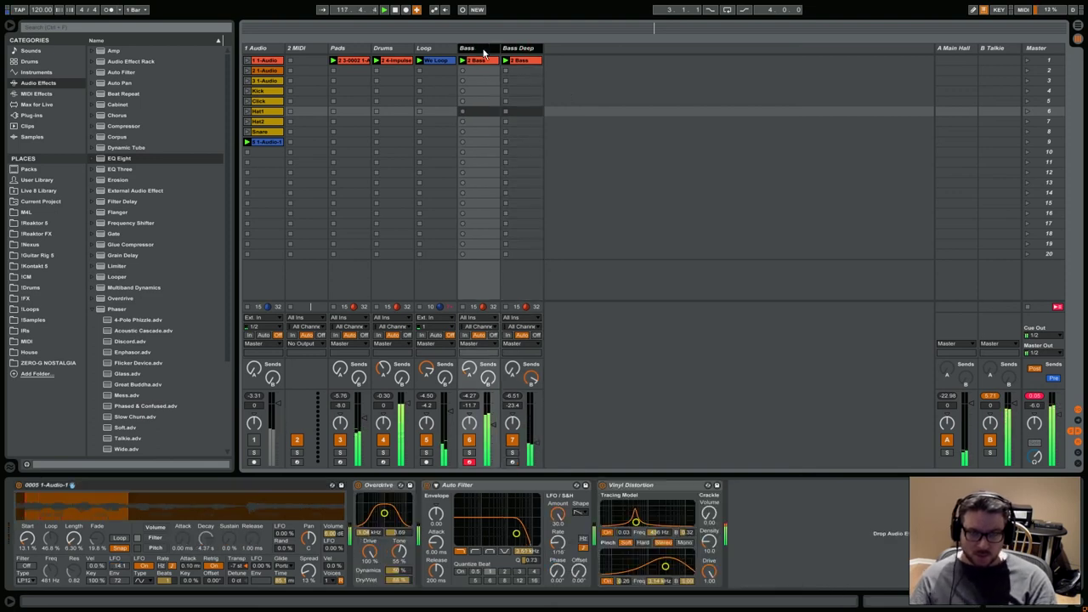
{"action": "key", "text": "ctrl+g"}
{"action": "right_click", "coordinate": [482, 50]}
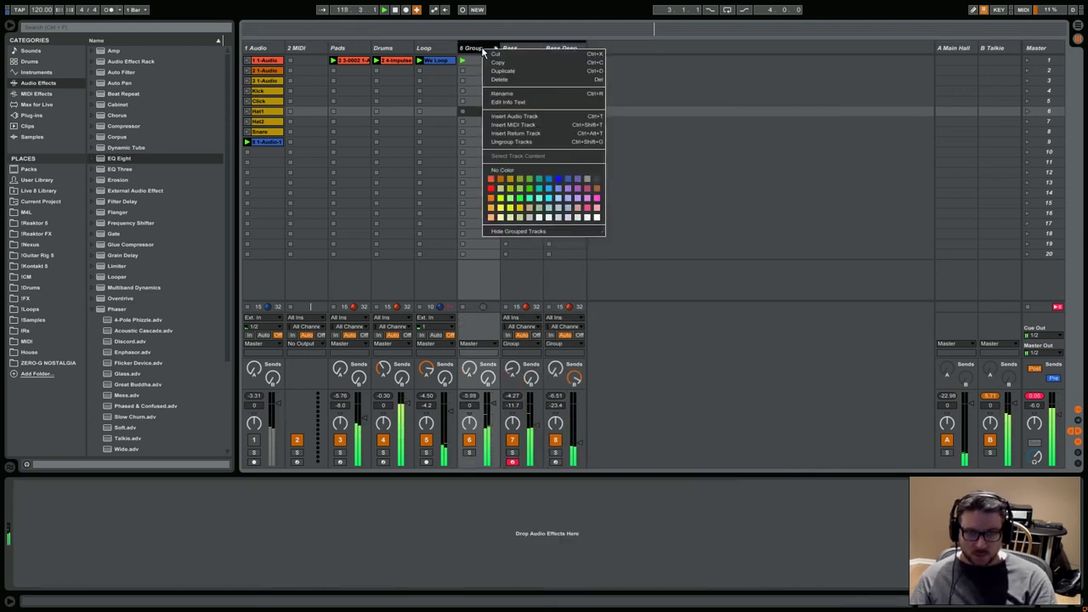
{"action": "left_click", "coordinate": [517, 94]}
{"action": "type", "text": "Ba"}
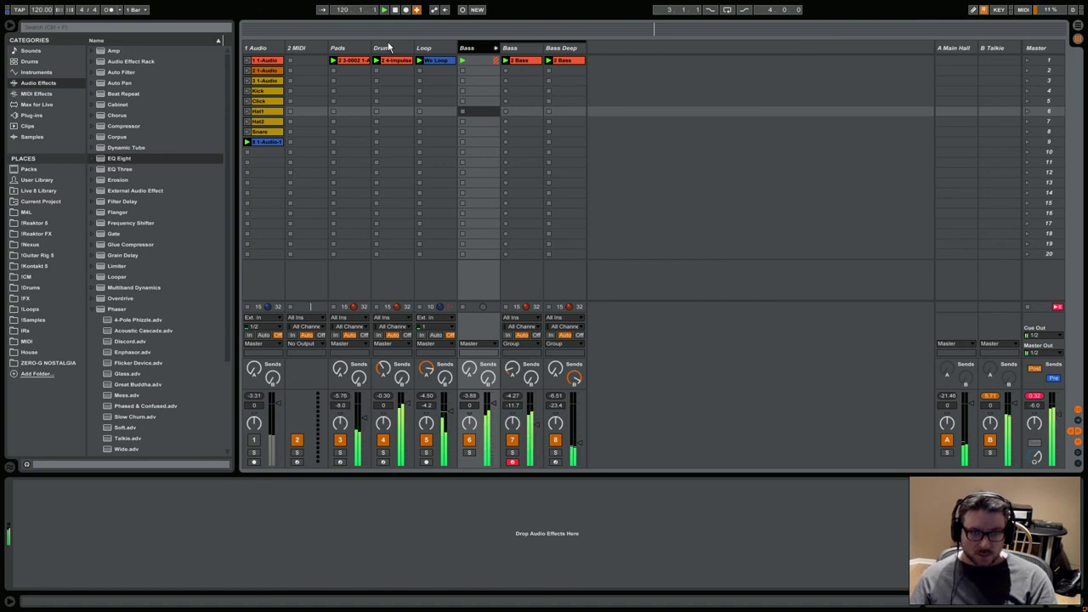
{"action": "type", "text": "ss"}
Step: Select the Pads track and save the current Set
{"action": "left_click", "coordinate": [387, 47]}
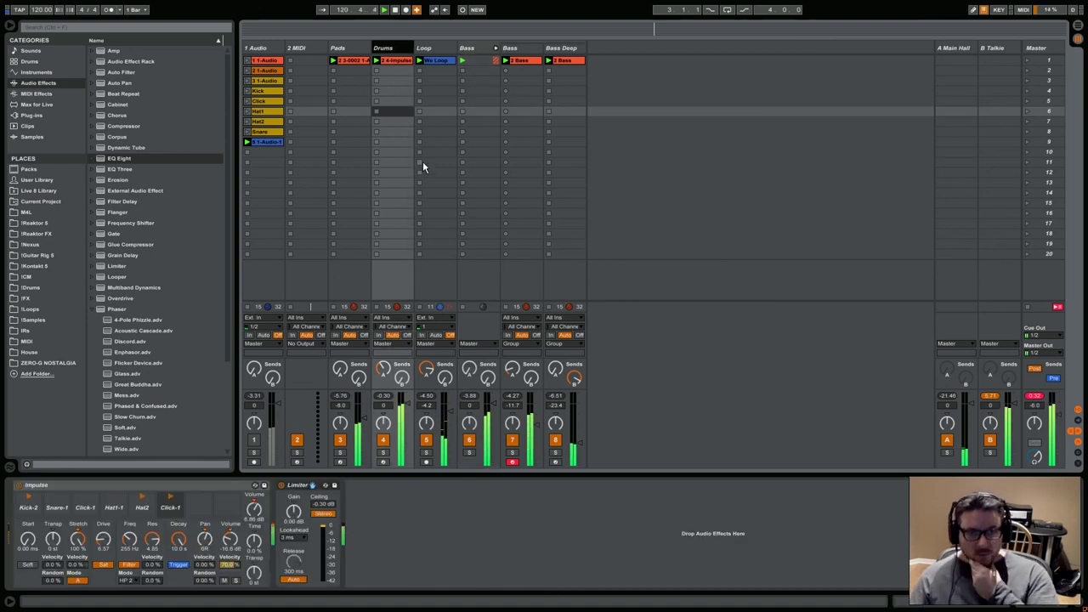
{"action": "right_click", "coordinate": [395, 50]}
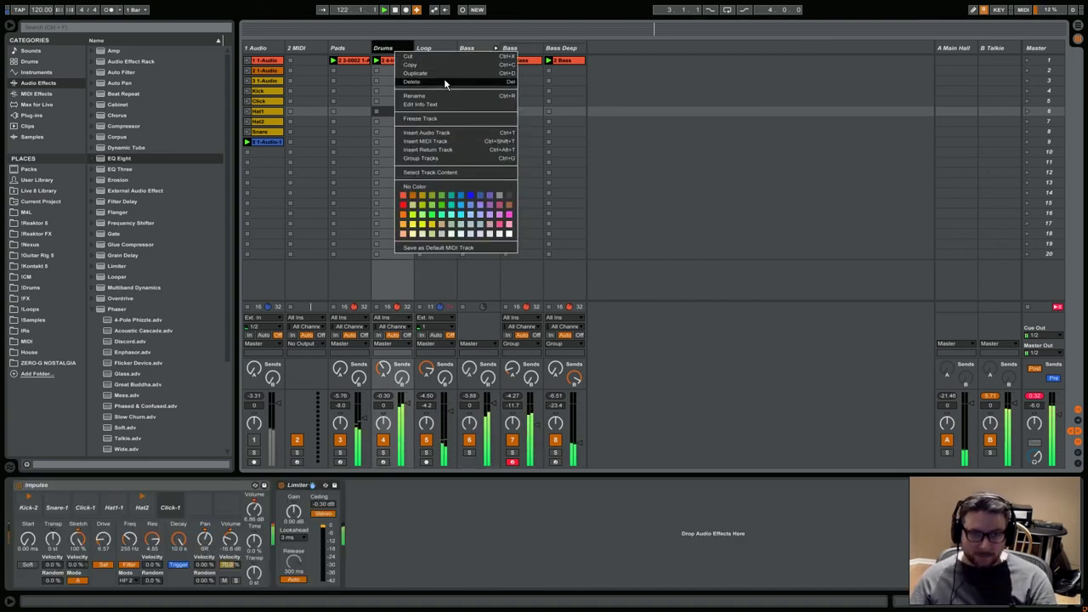
{"action": "left_click", "coordinate": [353, 48]}
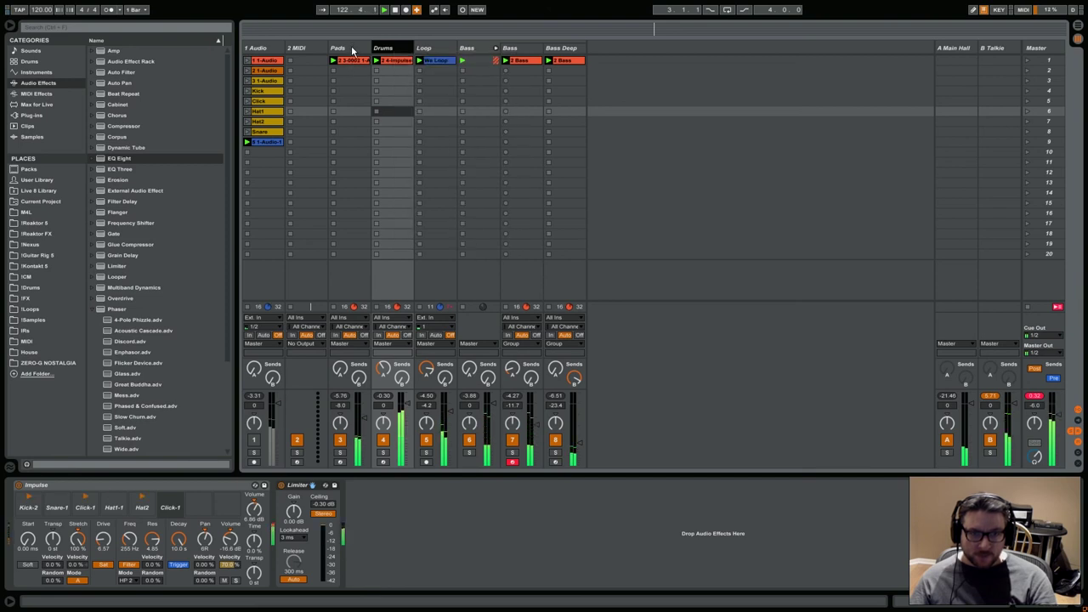
{"action": "left_click", "coordinate": [354, 49]}
{"action": "key", "text": "ctrl+s"}
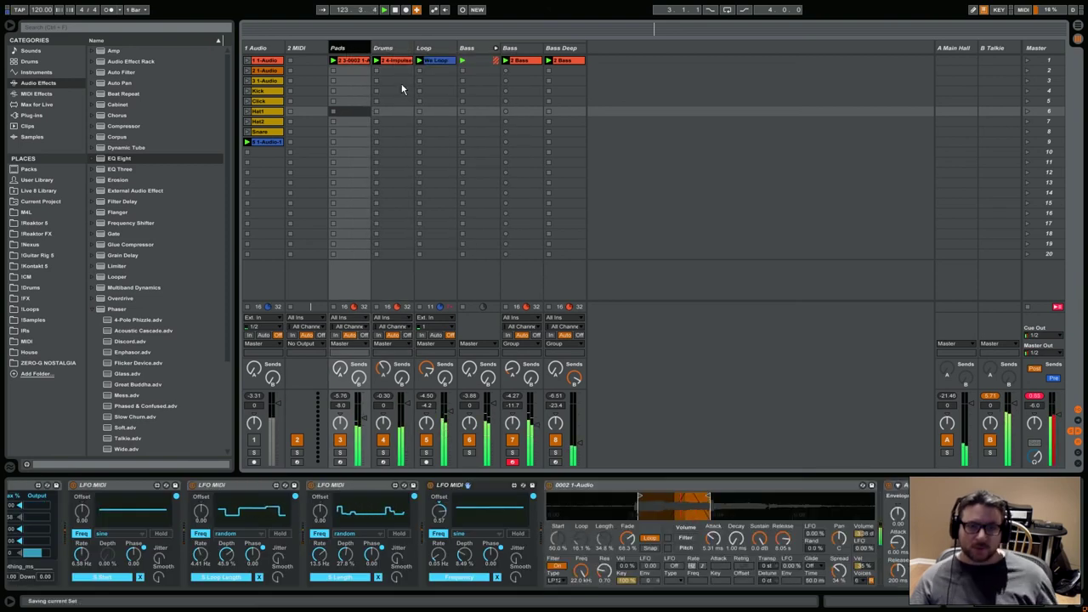
Step: Delete the 1 Audio and 2 MIDI tracks
{"action": "left_click", "coordinate": [259, 47]}
{"action": "left_click", "coordinate": [286, 47], "text": "shift"}
{"action": "key", "text": "Delete"}
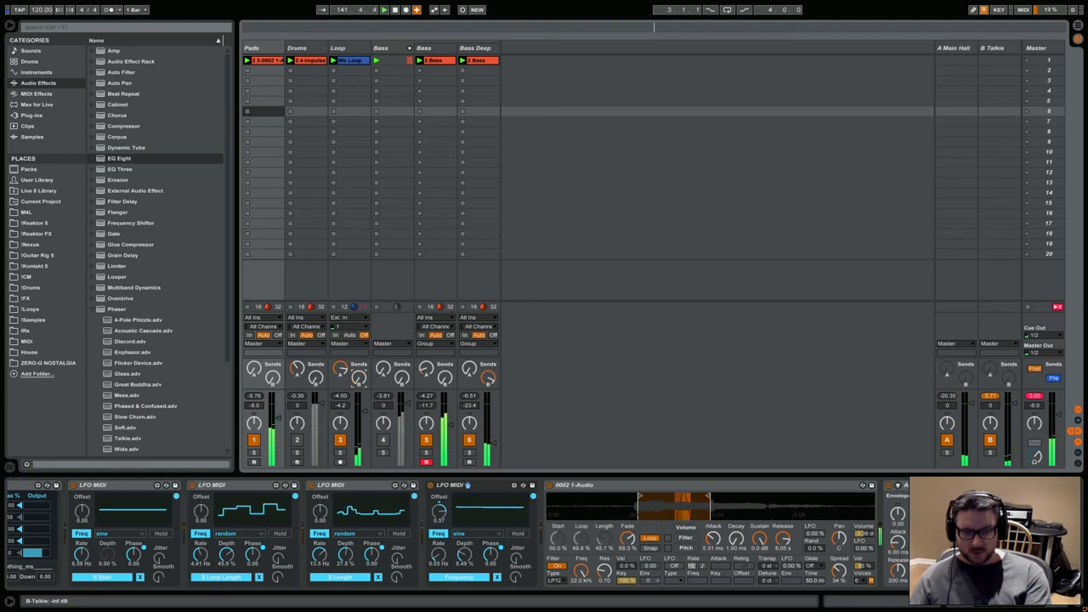
Step: Reactivate the Drums track and insert a Glue Compressor before its Limiter with Soft clipping enabled
{"action": "left_click", "coordinate": [297, 439]}
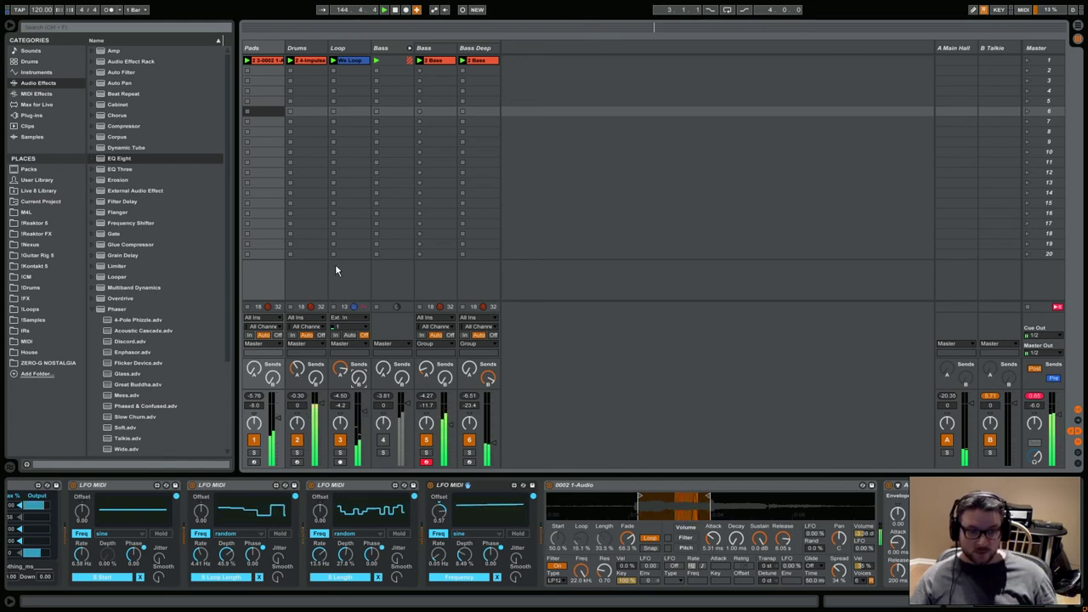
{"action": "left_click", "coordinate": [311, 50]}
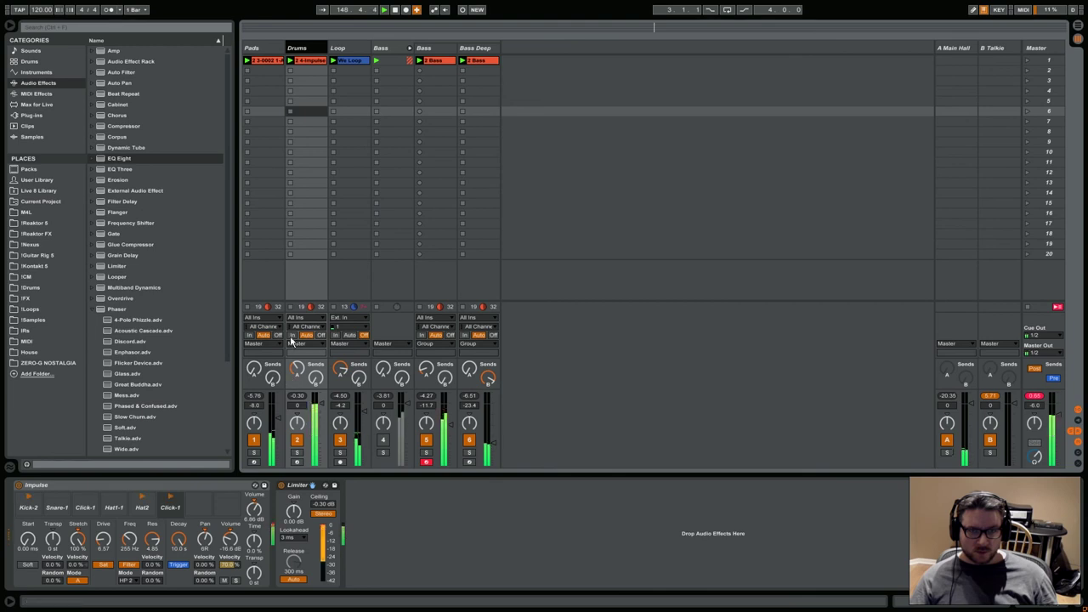
{"action": "left_click_drag", "start_coordinate": [108, 243], "coordinate": [289, 497]}
{"action": "left_click", "coordinate": [414, 505]}
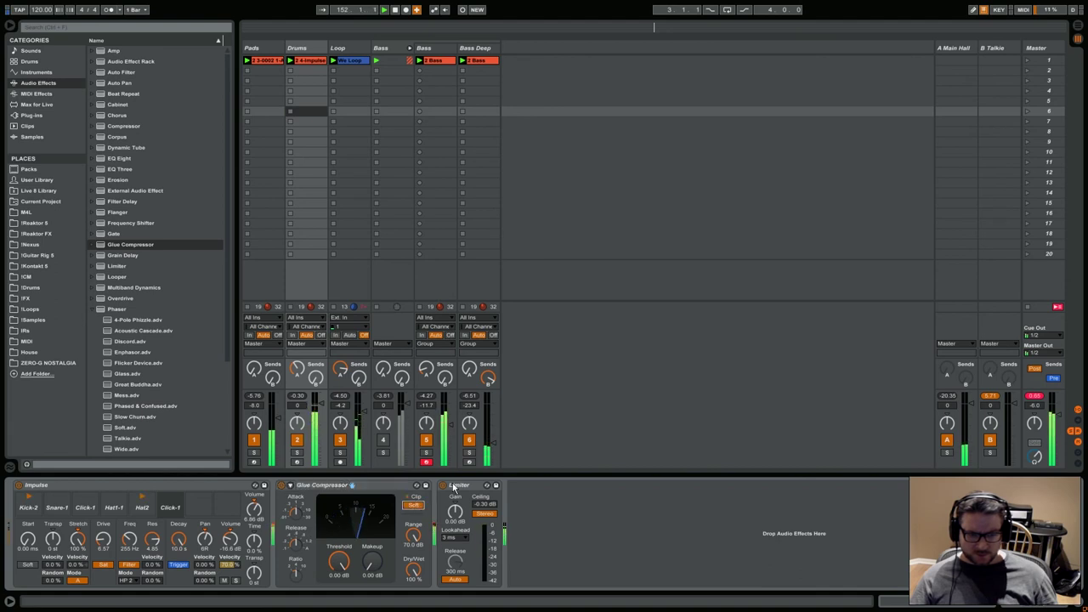
Step: Set the Glue Compressor to -17.1 dB threshold, 8.41 dB makeup and 8.68 dB range, with Soft clipping off and the Limiter active
{"action": "left_click_drag", "start_coordinate": [341, 575], "coordinate": [372, 536]}
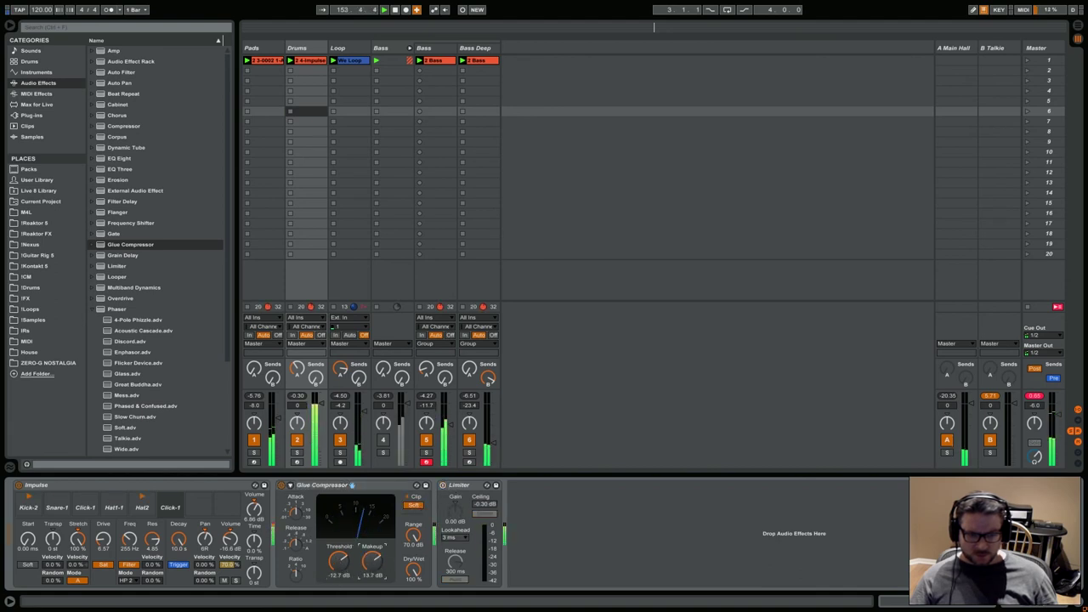
{"action": "left_click_drag", "start_coordinate": [300, 553], "coordinate": [296, 574]}
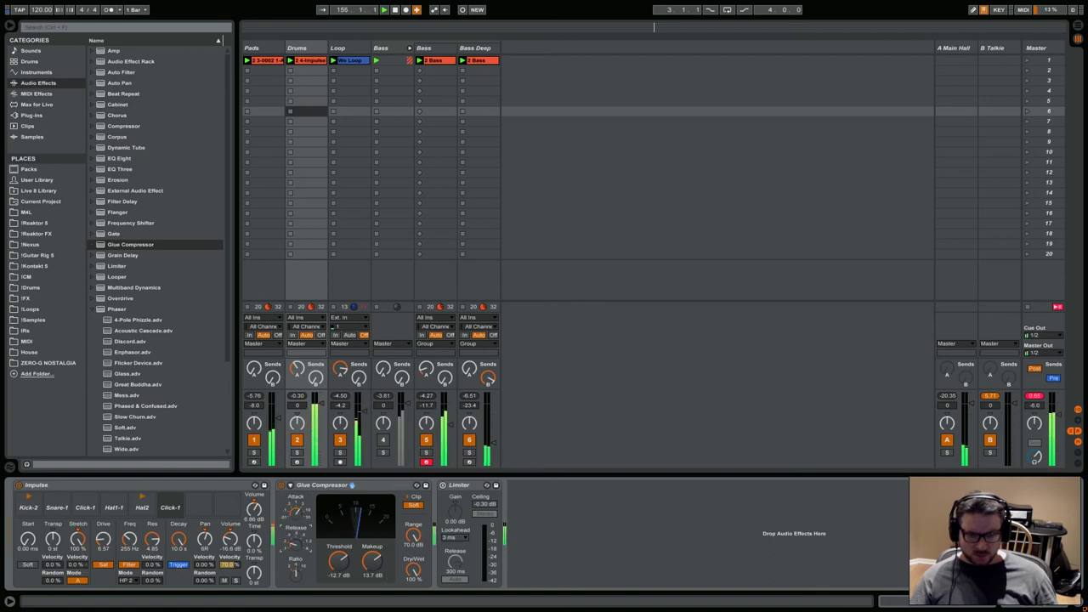
{"action": "left_click_drag", "start_coordinate": [337, 561], "coordinate": [374, 578]}
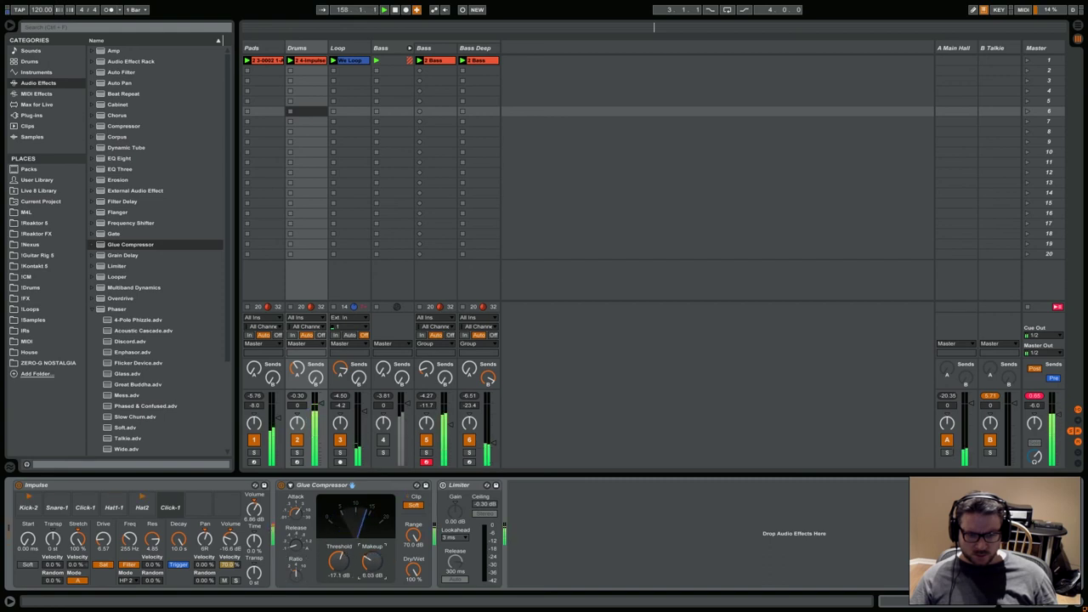
{"action": "mouse_move", "coordinate": [413, 548]}
{"action": "left_mouse_down"}
{"action": "mouse_move", "coordinate": [413, 587]}
{"action": "mouse_move", "coordinate": [413, 563]}
{"action": "left_mouse_up"}
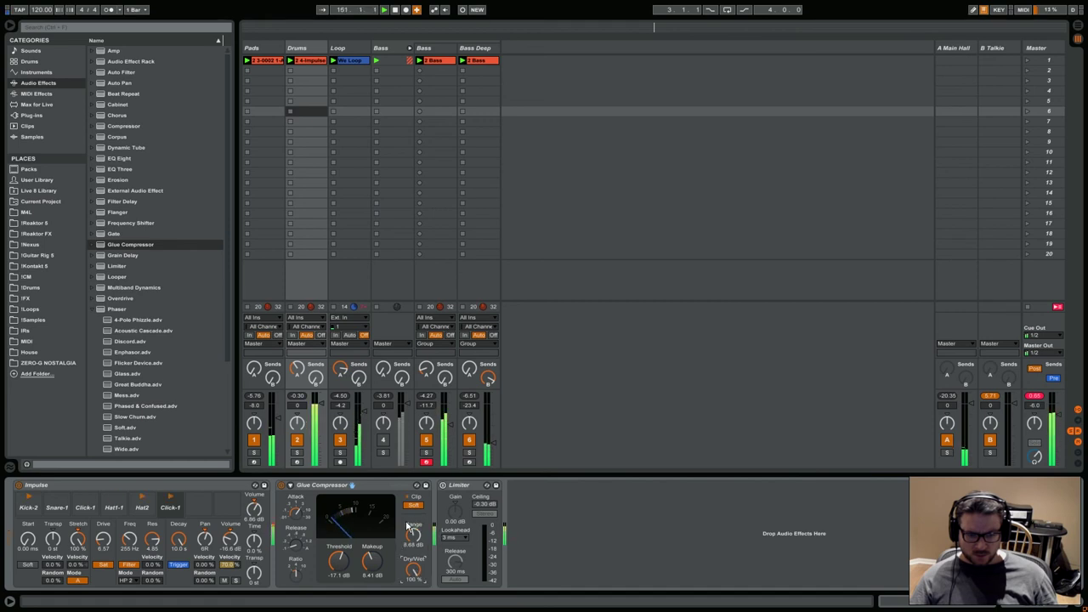
{"action": "left_click", "coordinate": [442, 485]}
{"action": "left_click", "coordinate": [413, 505]}
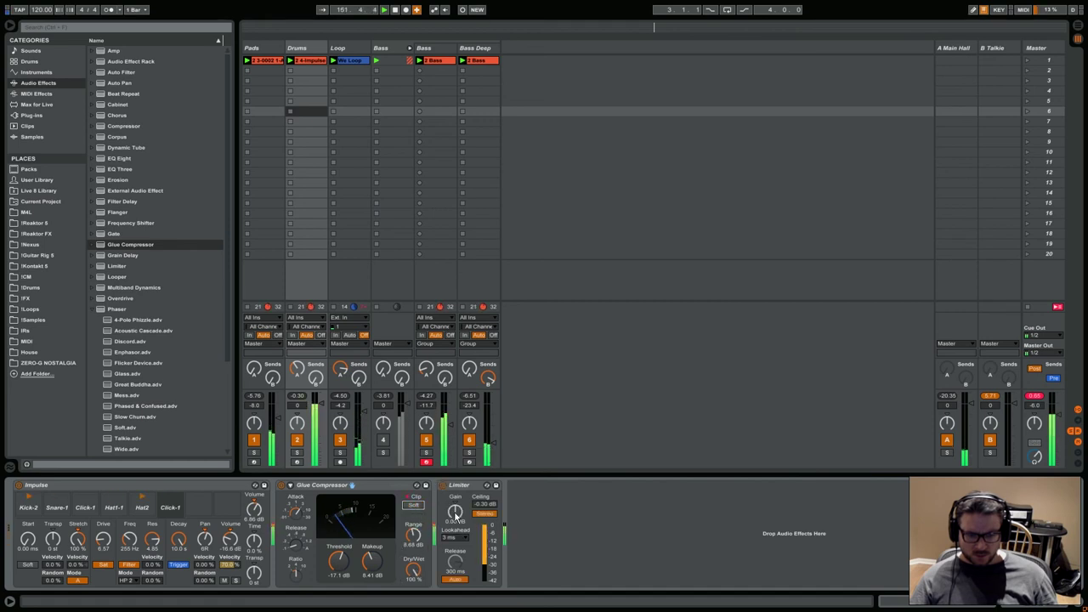
Step: Solo the Drums track and compare its sound with the Glue Compressor bypassed and active
{"action": "left_click", "coordinate": [281, 485]}
{"action": "left_click", "coordinate": [282, 485]}
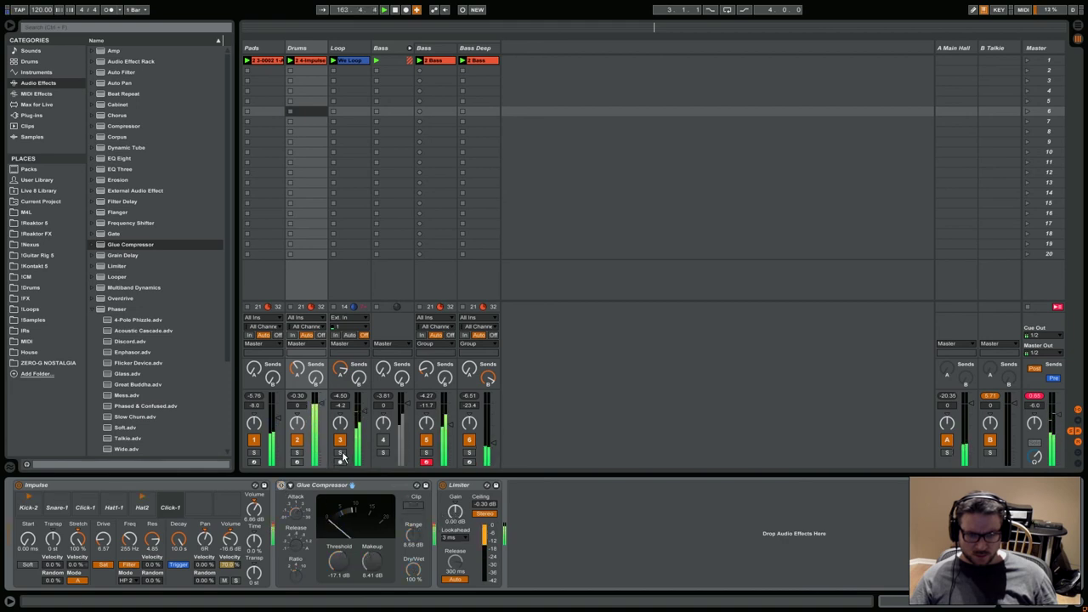
{"action": "left_click", "coordinate": [340, 452]}
{"action": "left_click", "coordinate": [297, 452]}
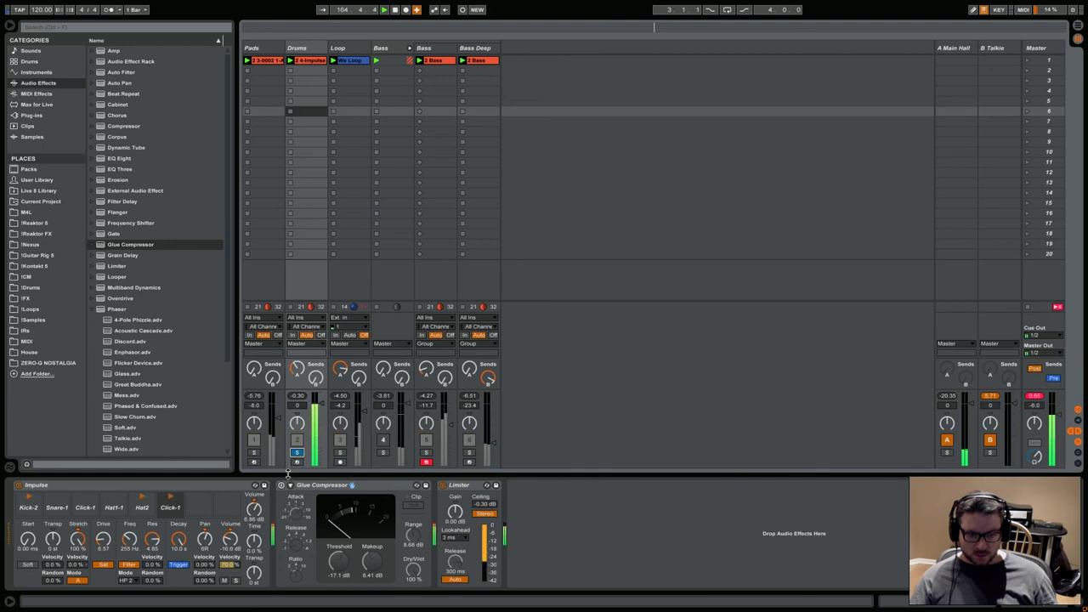
{"action": "left_click", "coordinate": [281, 490]}
Step: Enable Soft clipping and set the Glue Compressor's range to 9.99 dB, threshold to about -6.98 dB and makeup to 6.19 dB
{"action": "mouse_move", "coordinate": [413, 534]}
{"action": "left_mouse_down"}
{"action": "mouse_move", "coordinate": [413, 561]}
{"action": "mouse_move", "coordinate": [414, 513]}
{"action": "left_mouse_up"}
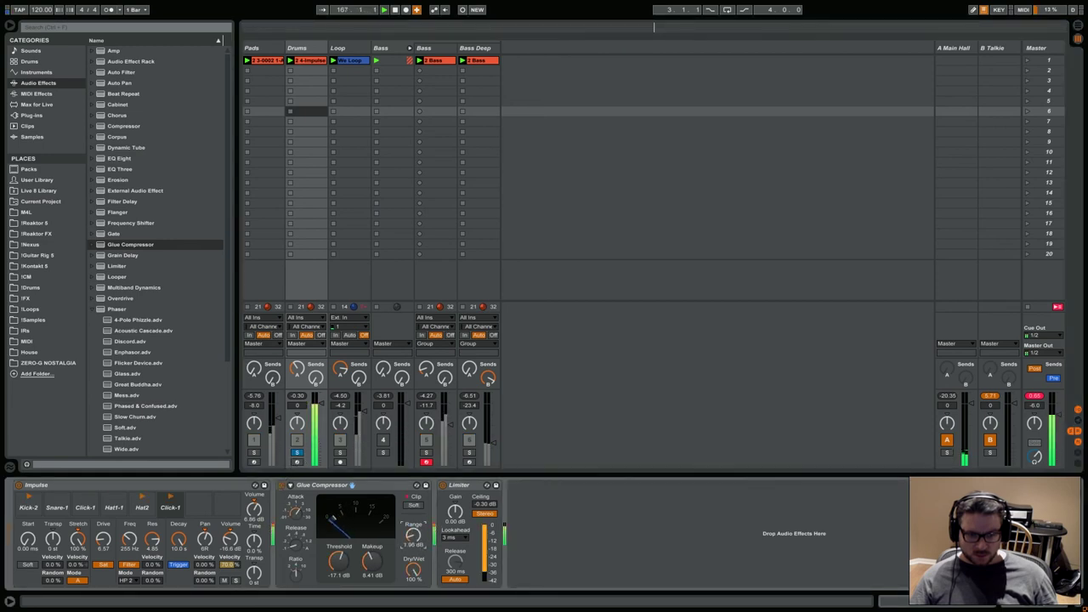
{"action": "left_click", "coordinate": [414, 505]}
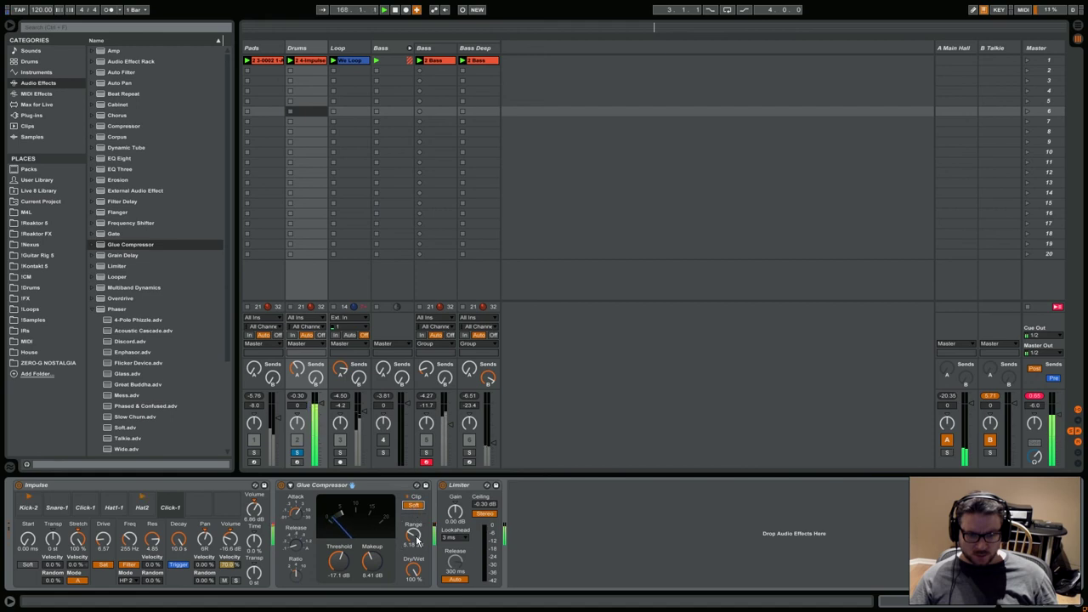
{"action": "left_click_drag", "start_coordinate": [413, 533], "coordinate": [407, 518]}
{"action": "left_click_drag", "start_coordinate": [351, 545], "coordinate": [339, 509]}
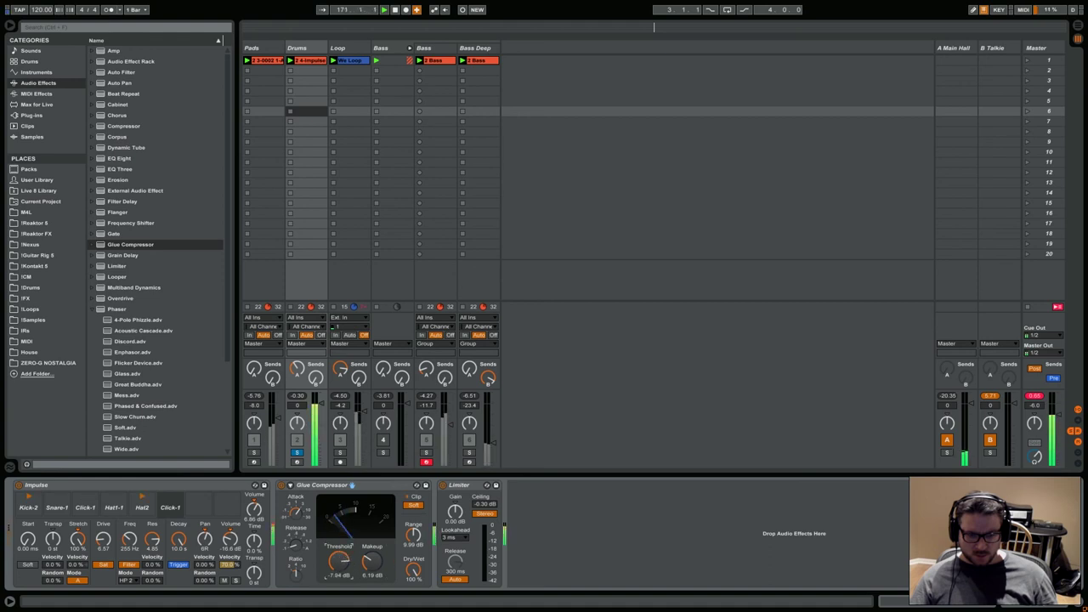
{"action": "left_click_drag", "start_coordinate": [338, 561], "coordinate": [338, 578]}
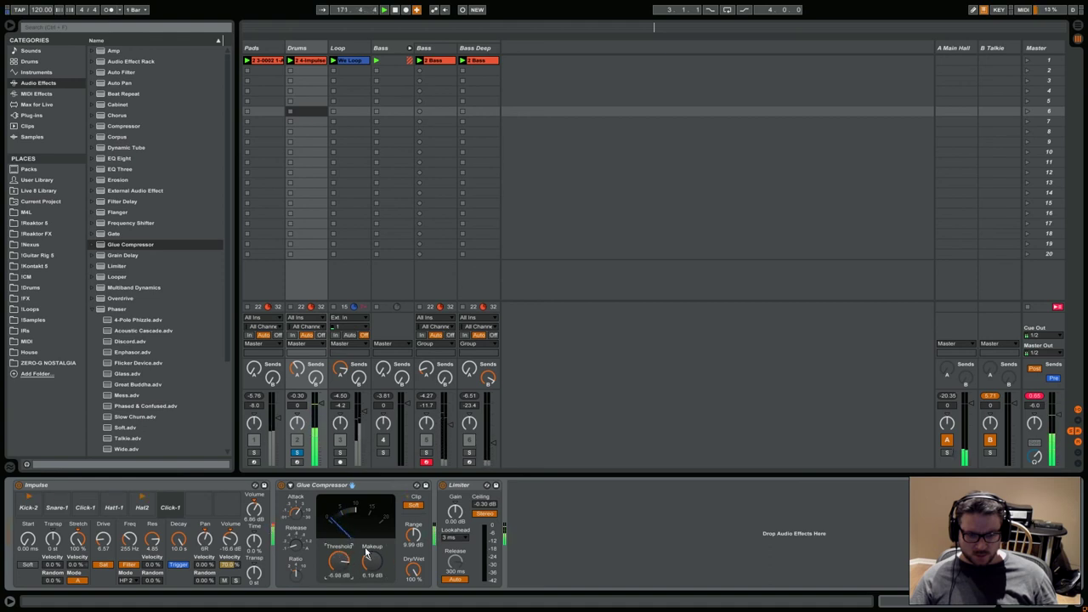
Step: Try a Glue Compressor range of 12.2 dB and compare the drums with the compressor bypassed and active
{"action": "left_click_drag", "start_coordinate": [413, 536], "coordinate": [413, 527]}
{"action": "left_click", "coordinate": [294, 509]}
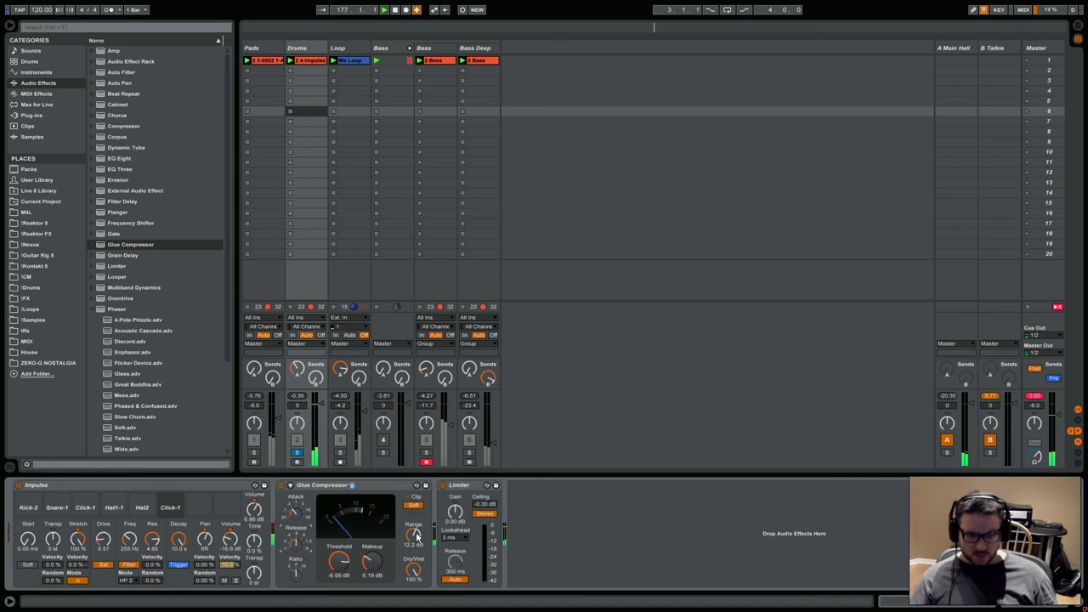
{"action": "left_click", "coordinate": [282, 485]}
{"action": "left_click", "coordinate": [282, 485]}
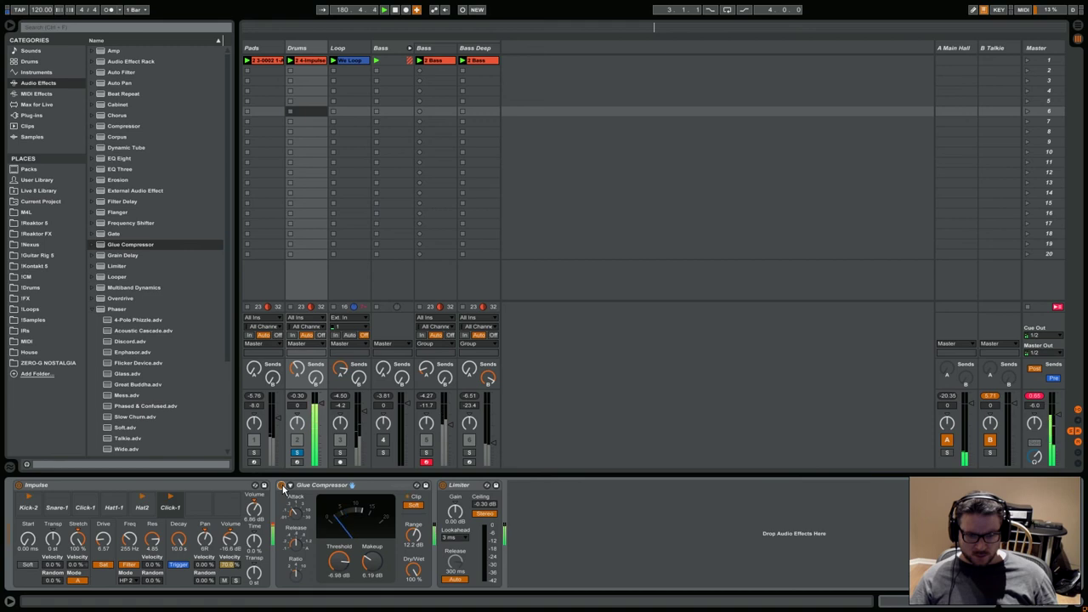
Step: Set the Glue Compressor's dry/wet to 50 % and makeup to 3.02 dB, comparing the drums with it bypassed and active
{"action": "left_click_drag", "start_coordinate": [413, 567], "coordinate": [413, 576]}
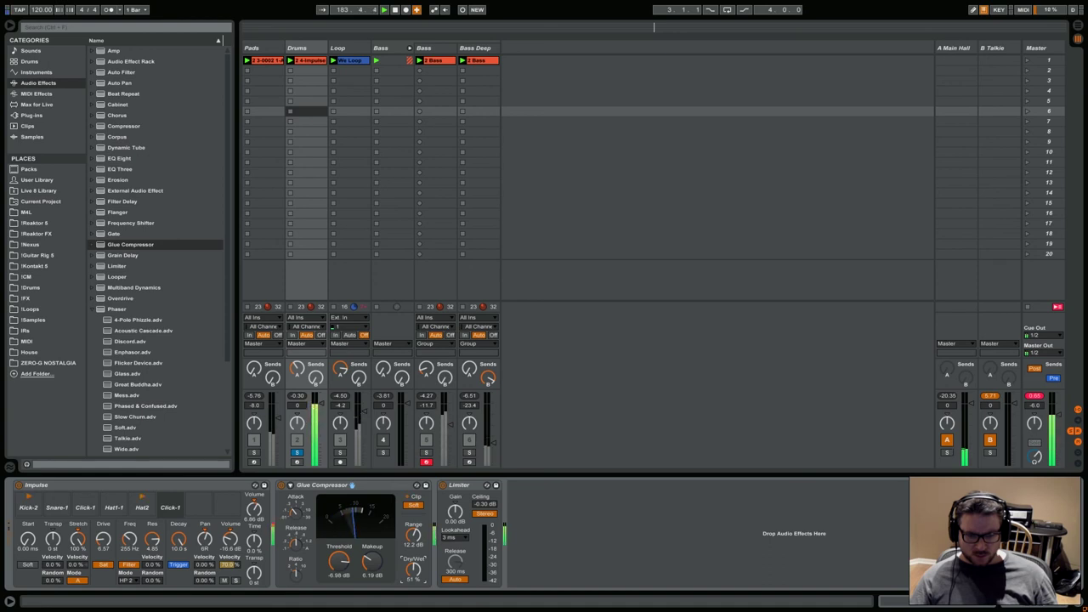
{"action": "left_click", "coordinate": [281, 485]}
{"action": "left_click", "coordinate": [282, 485]}
{"action": "left_click", "coordinate": [282, 486]}
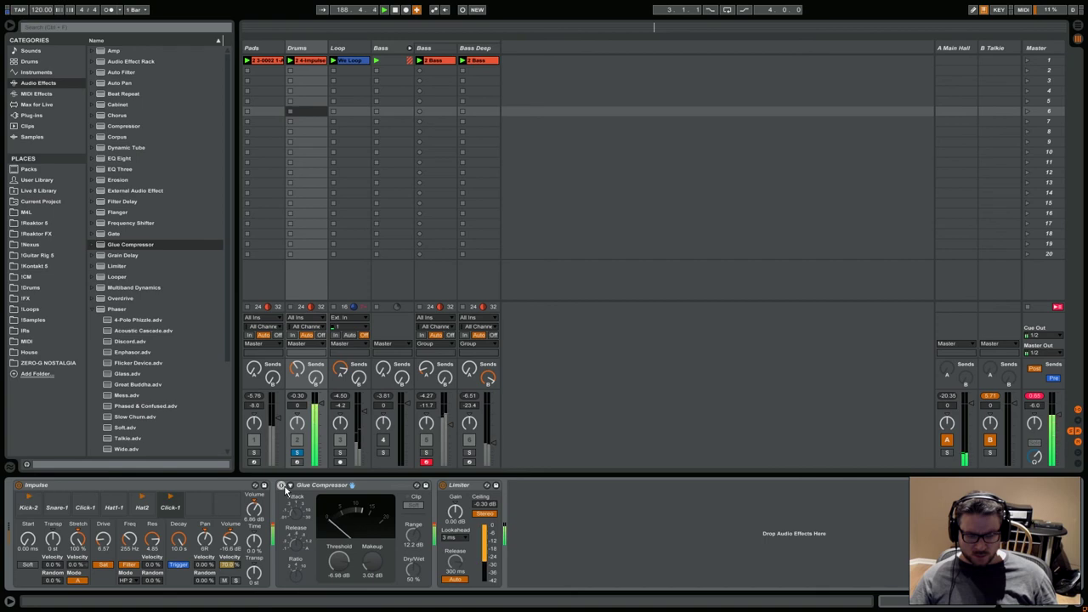
{"action": "left_click", "coordinate": [282, 487]}
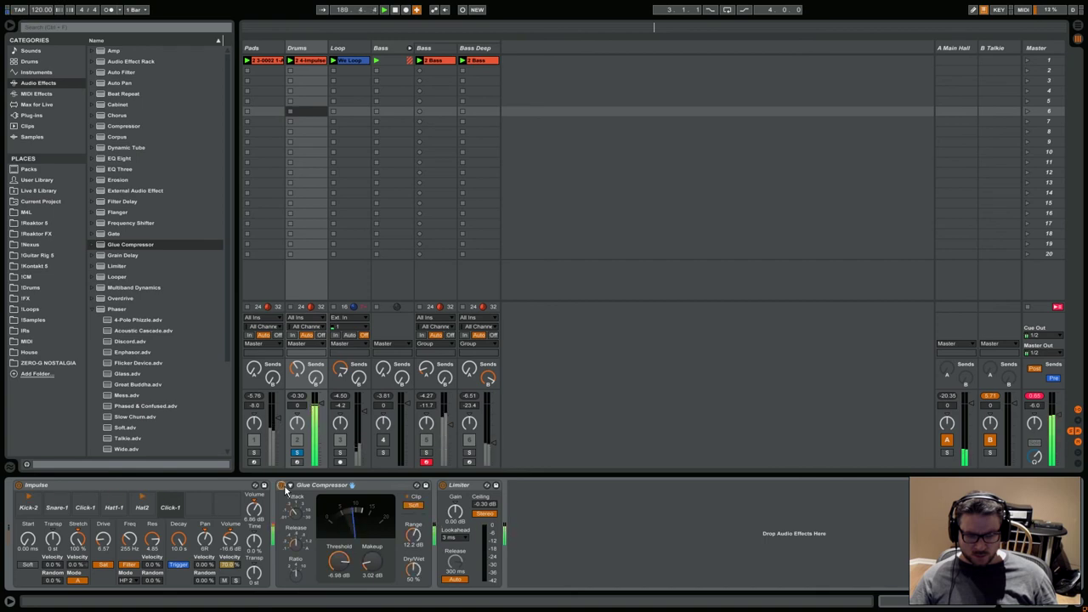
Step: Unsolo the Drums track and set the Glue Compressor's makeup to 2.22 dB and range to 9.99 dB
{"action": "left_click", "coordinate": [296, 453]}
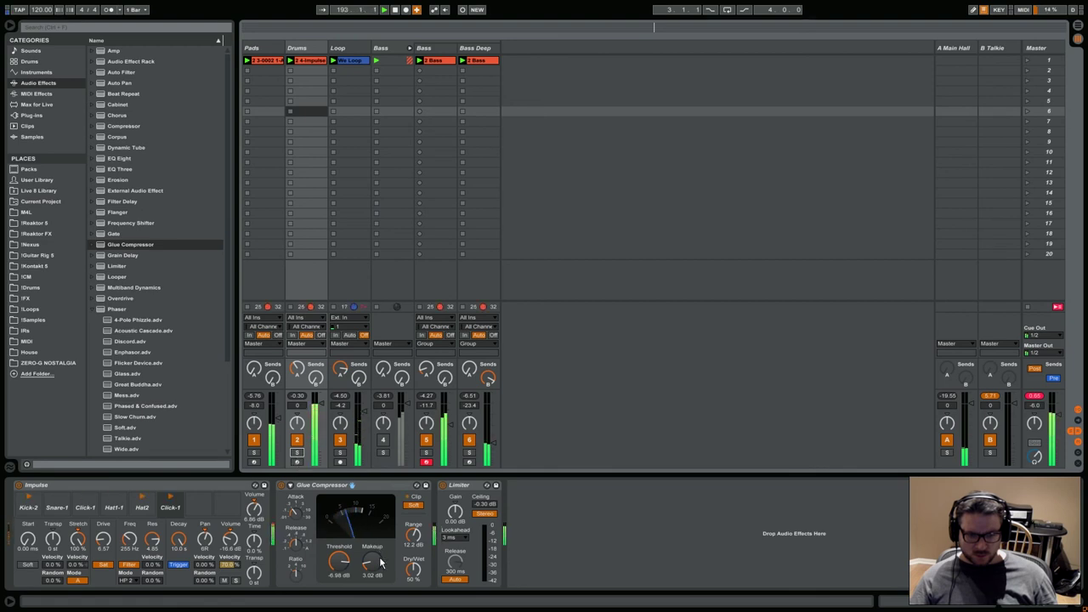
{"action": "left_click_drag", "start_coordinate": [379, 567], "coordinate": [379, 578]}
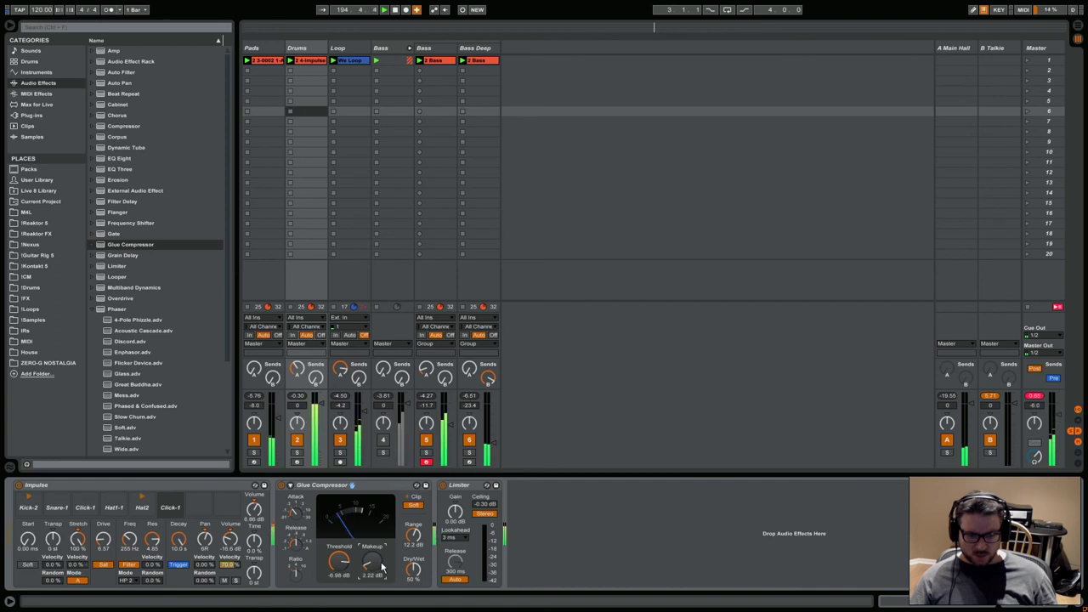
{"action": "mouse_move", "coordinate": [413, 532]}
{"action": "left_mouse_down"}
{"action": "mouse_move", "coordinate": [413, 559]}
{"action": "mouse_move", "coordinate": [413, 521]}
{"action": "left_mouse_up"}
Step: Deactivate the Limiter on the Drums track and delete it from the device chain
{"action": "left_click", "coordinate": [442, 487]}
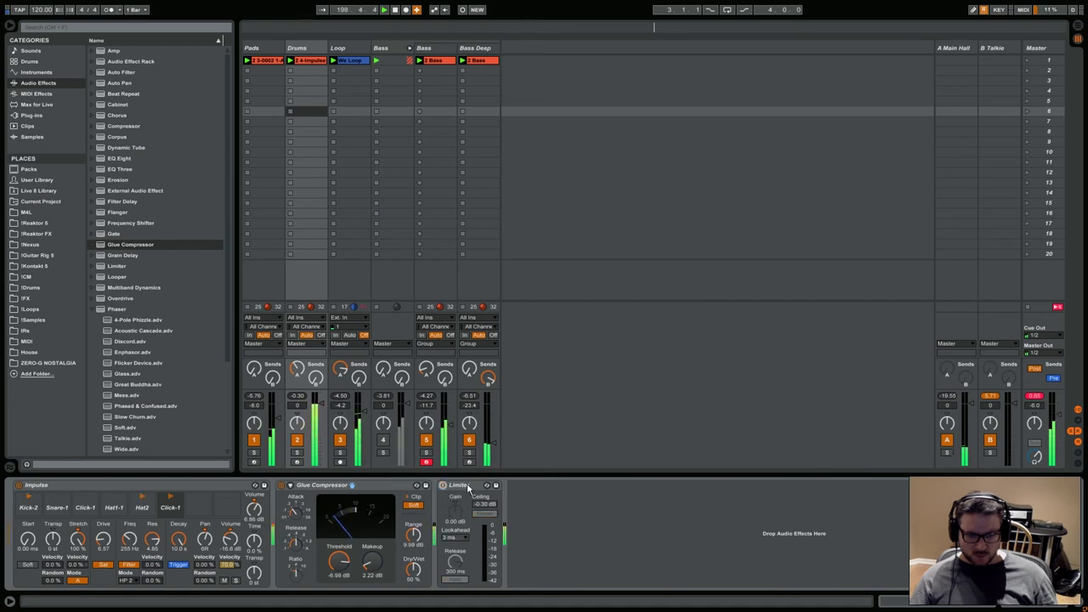
{"action": "right_click", "coordinate": [467, 486]}
{"action": "left_click", "coordinate": [518, 422]}
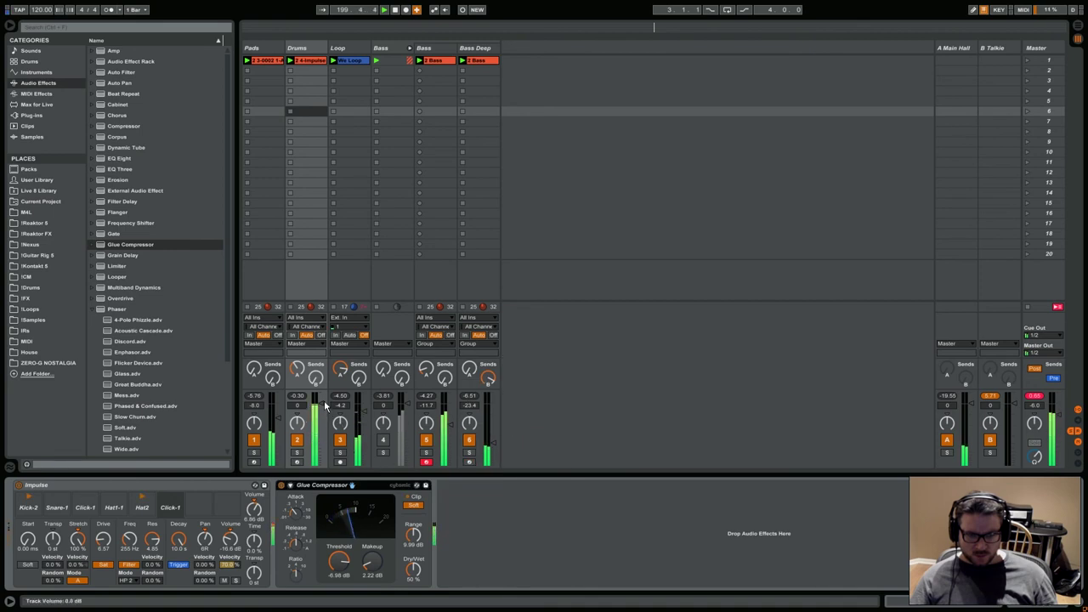
Step: Lower the Drums track volume to -2.7 dB and launch scene 1 from the beginning
{"action": "left_click_drag", "start_coordinate": [321, 409], "coordinate": [321, 407]}
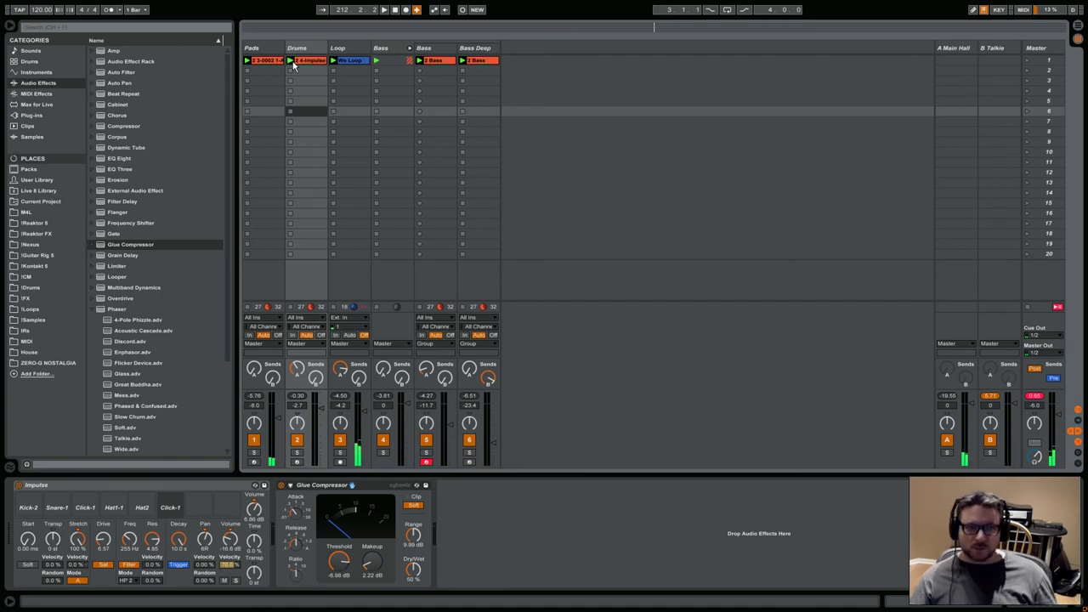
{"action": "left_click", "coordinate": [1028, 60]}
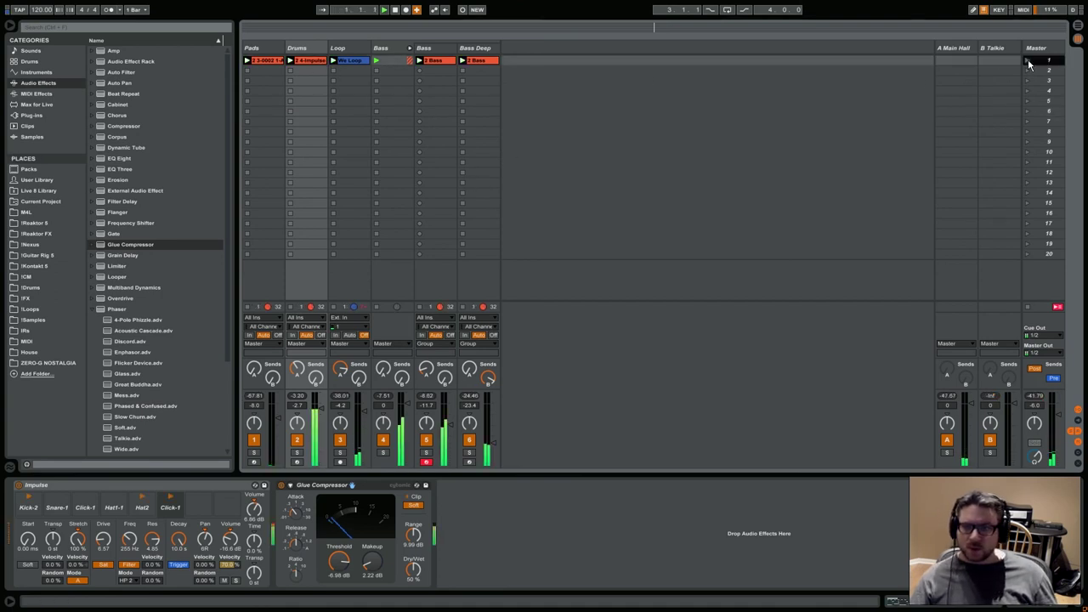